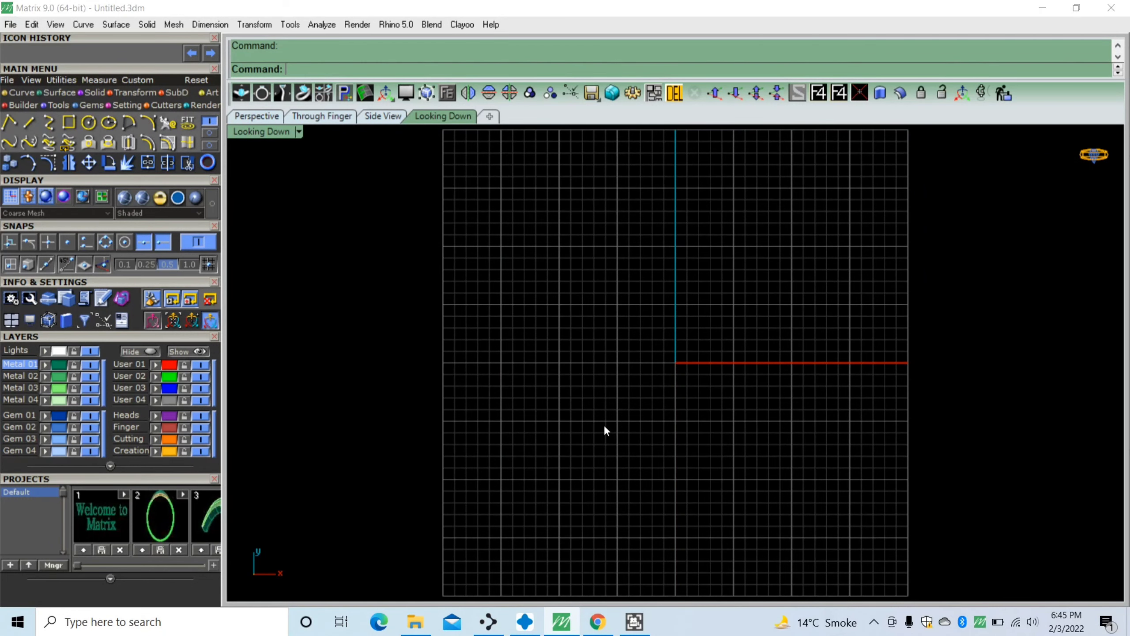
# Start a picture frame using the earring photo from the Desktop folder
pyautogui.moveTo(615, 451); pyautogui.dragTo(580, 438, button='right')
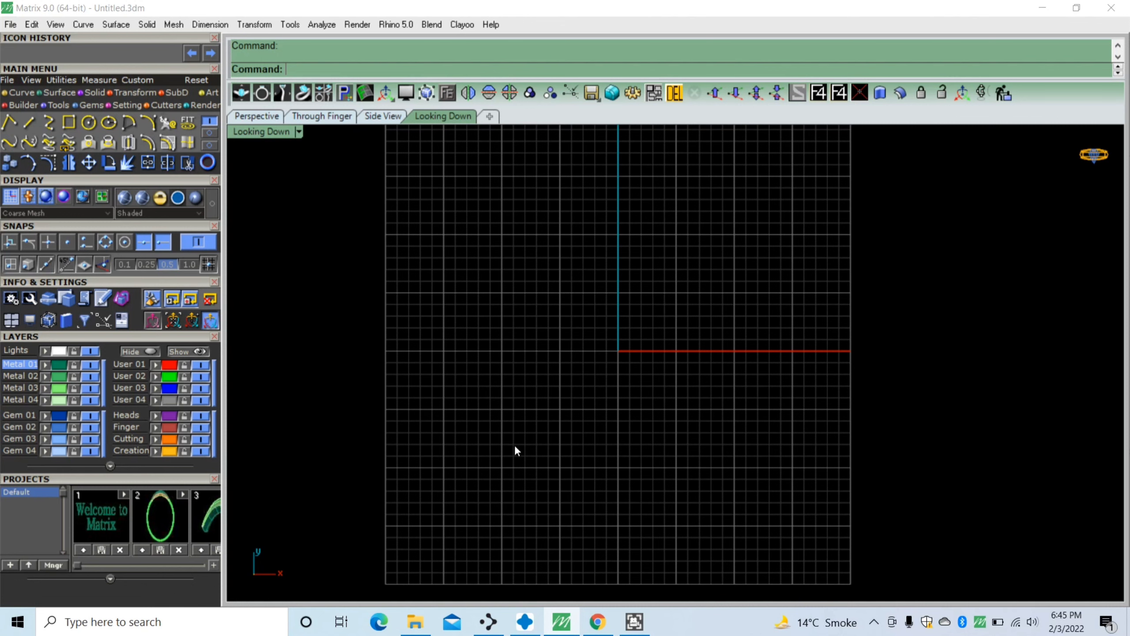
pyautogui.scroll(-3, 515, 449)
pyautogui.scroll(4, 552, 410)
pyautogui.moveTo(549, 467); pyautogui.dragTo(563, 442, button='right')
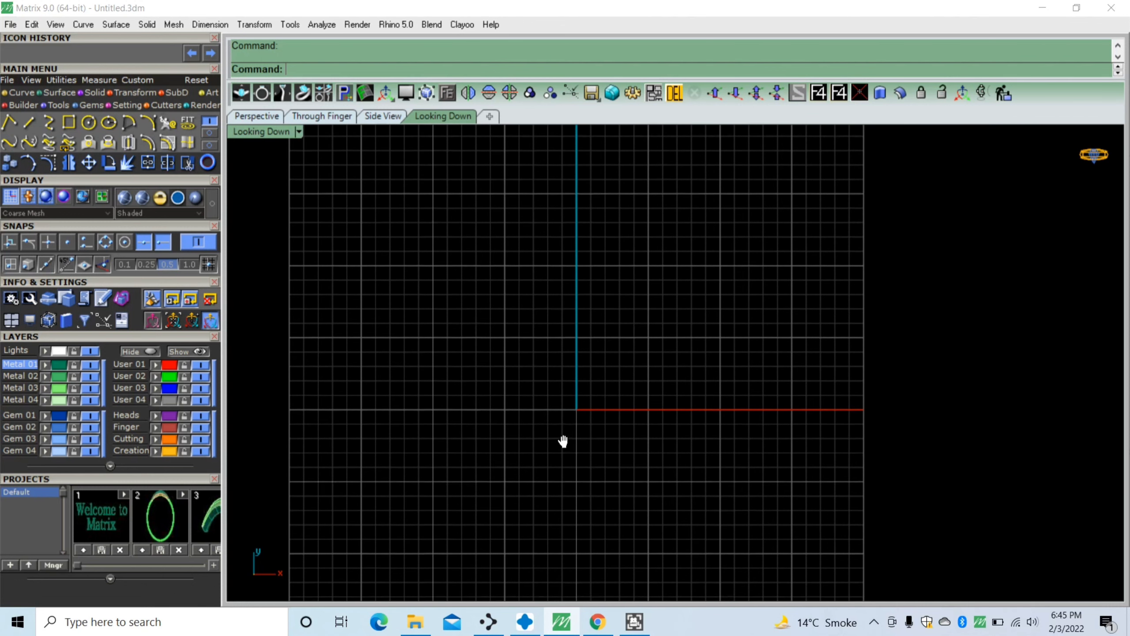
pyautogui.scroll(-2, 562, 422)
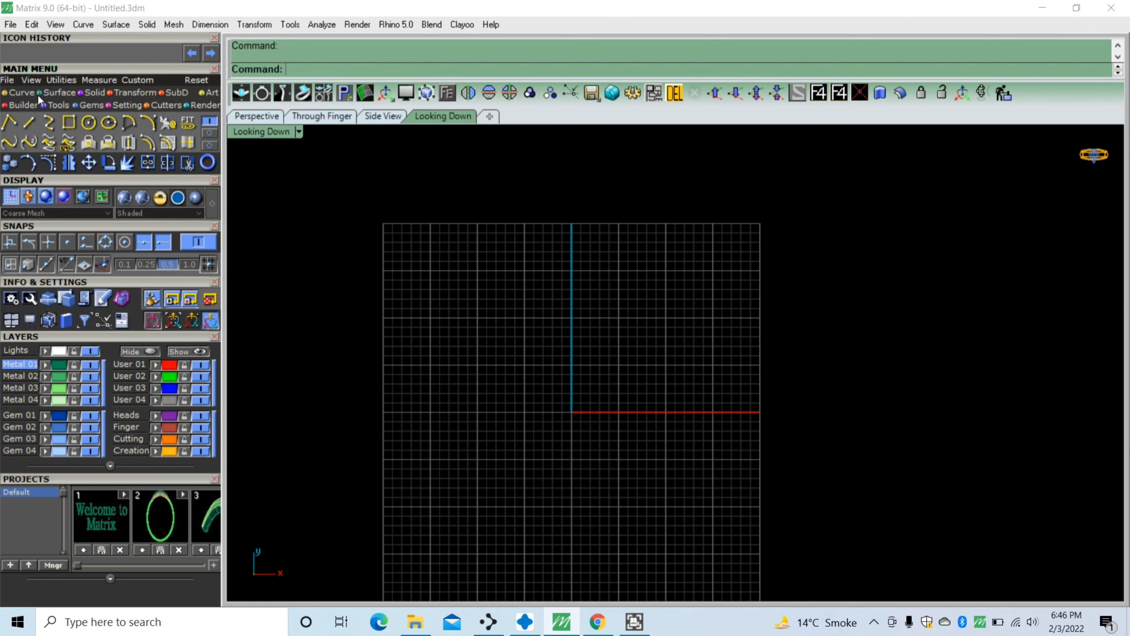
pyautogui.click(32, 80)
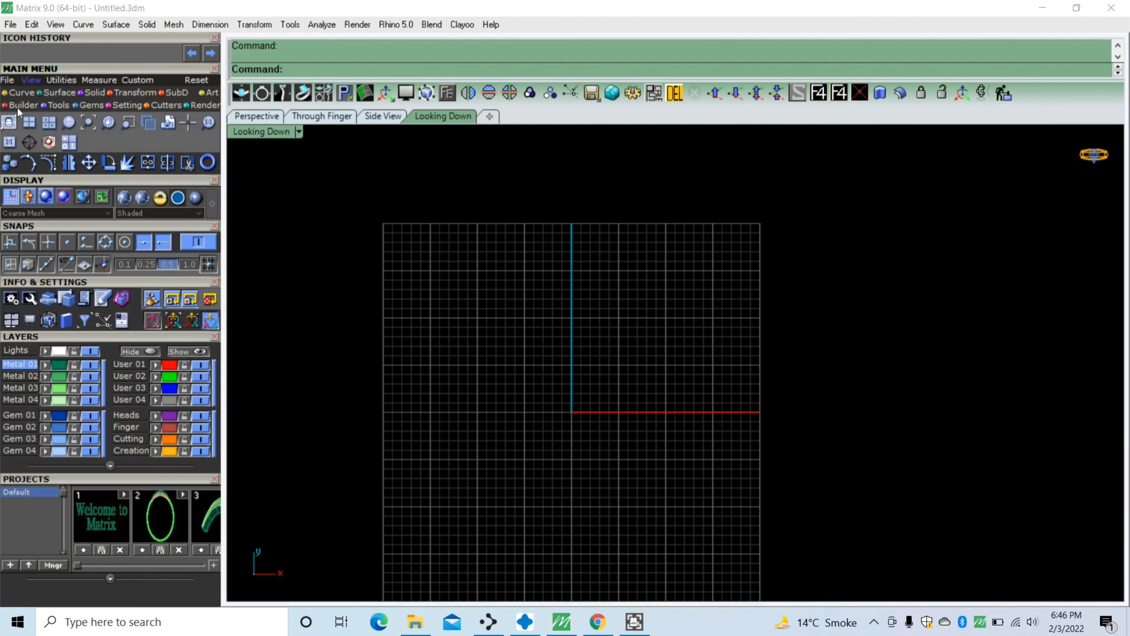
pyautogui.click(9, 123)
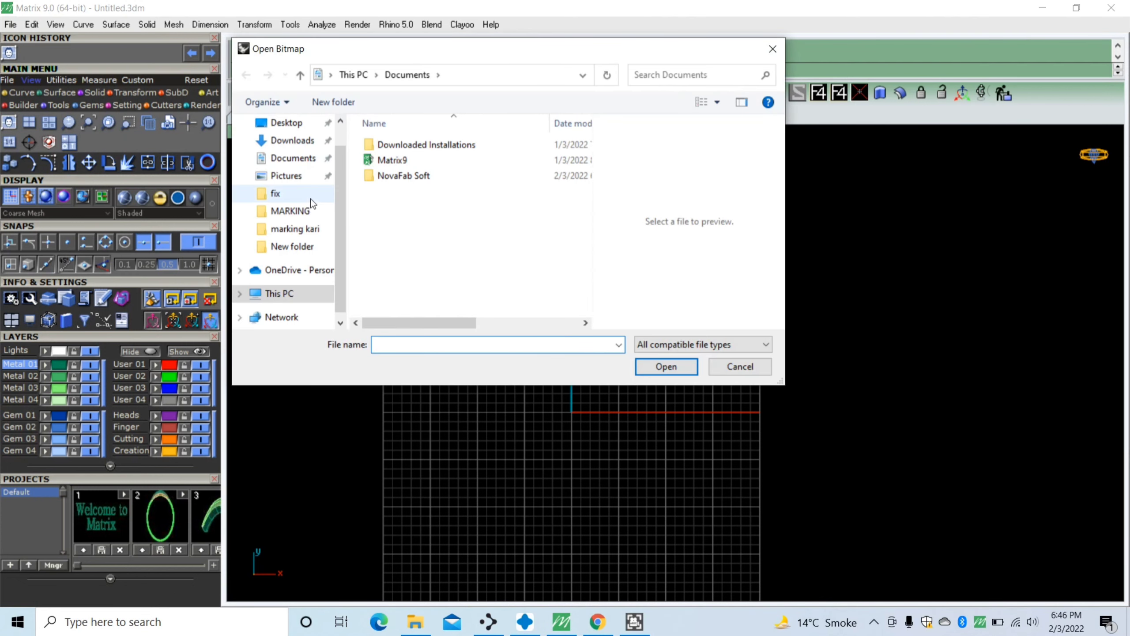
pyautogui.click(285, 123)
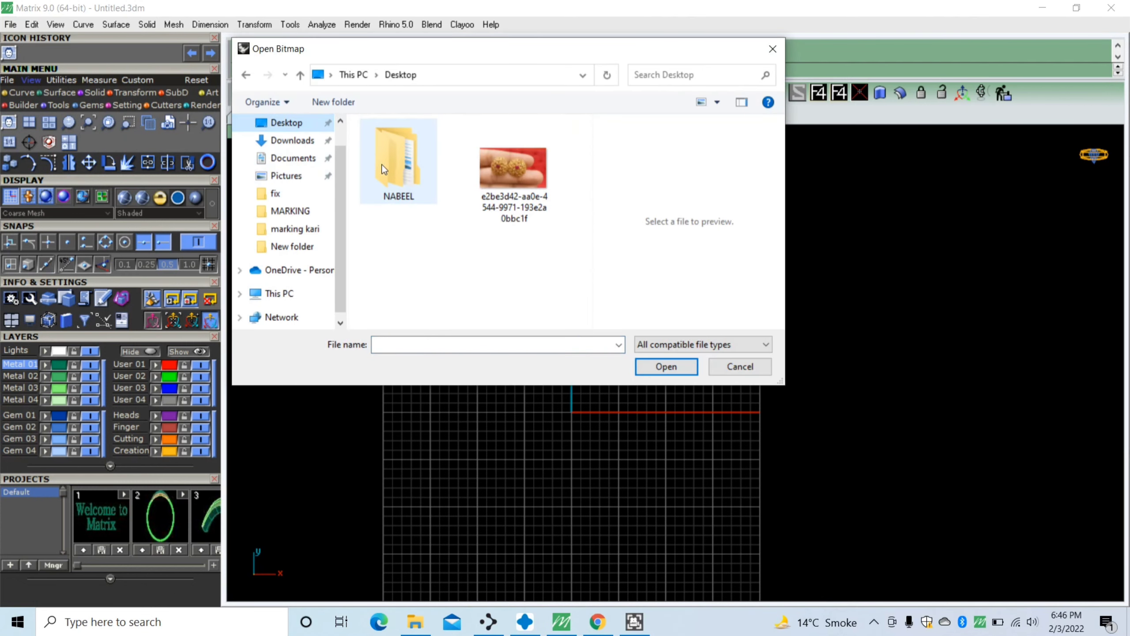
pyautogui.click(485, 186)
pyautogui.click(661, 367)
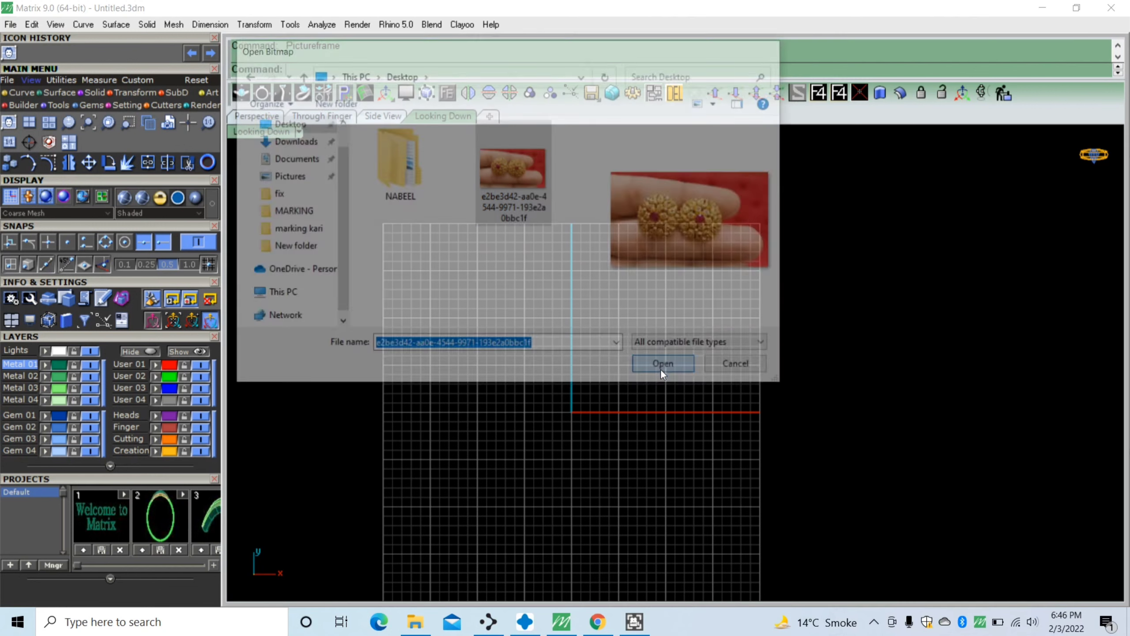
# Place the earring photo frame with two corners and move it beside the grid
pyautogui.click(525, 242)
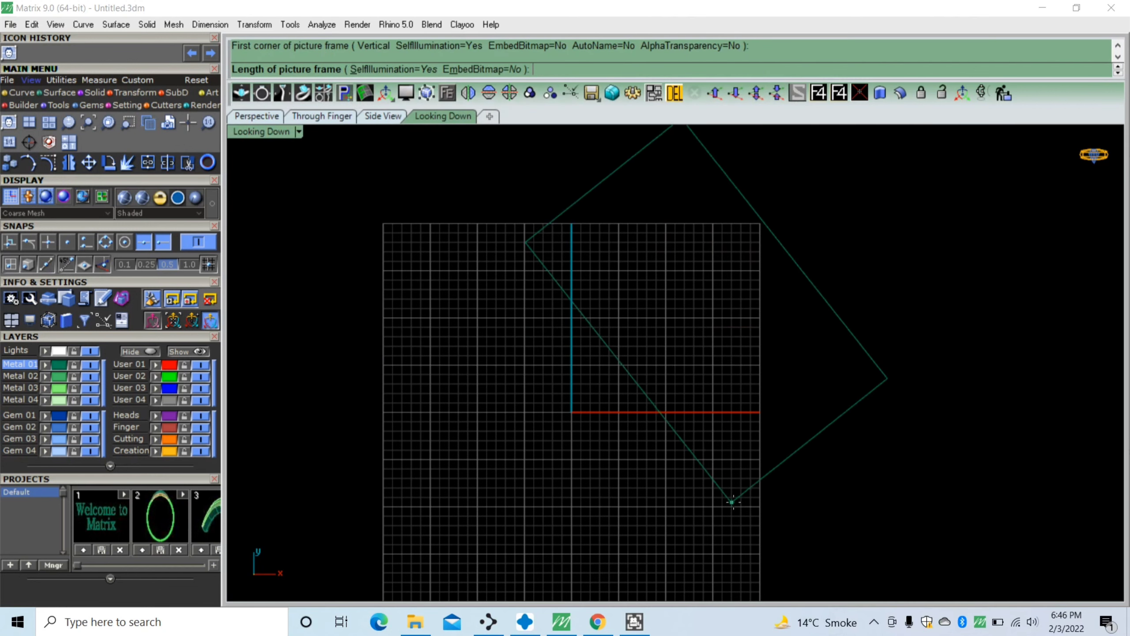
pyautogui.click(951, 241)
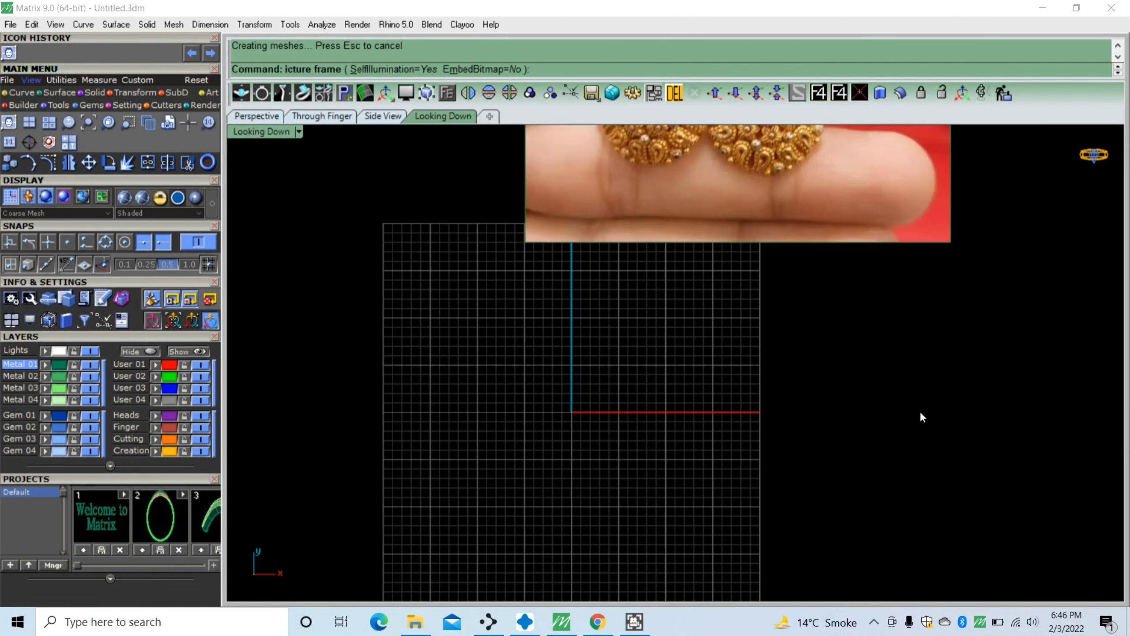
pyautogui.scroll(-5, 863, 450)
pyautogui.click(850, 333)
pyautogui.moveTo(830, 268); pyautogui.dragTo(966, 387)
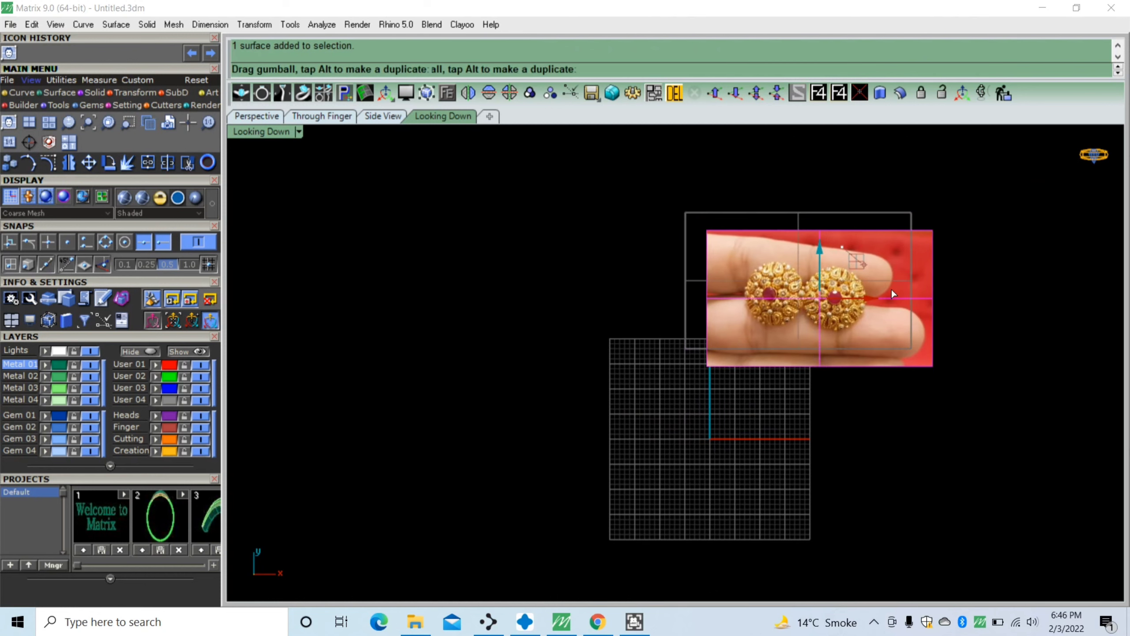
pyautogui.moveTo(966, 387)
pyautogui.mouseDown(button='right')
pyautogui.moveTo(727, 423)
pyautogui.moveTo(499, 382)
pyautogui.mouseUp(button='right')
pyautogui.scroll(3, 498, 381)
pyautogui.moveTo(694, 431); pyautogui.dragTo(649, 415, button='right')
pyautogui.click(133, 352)
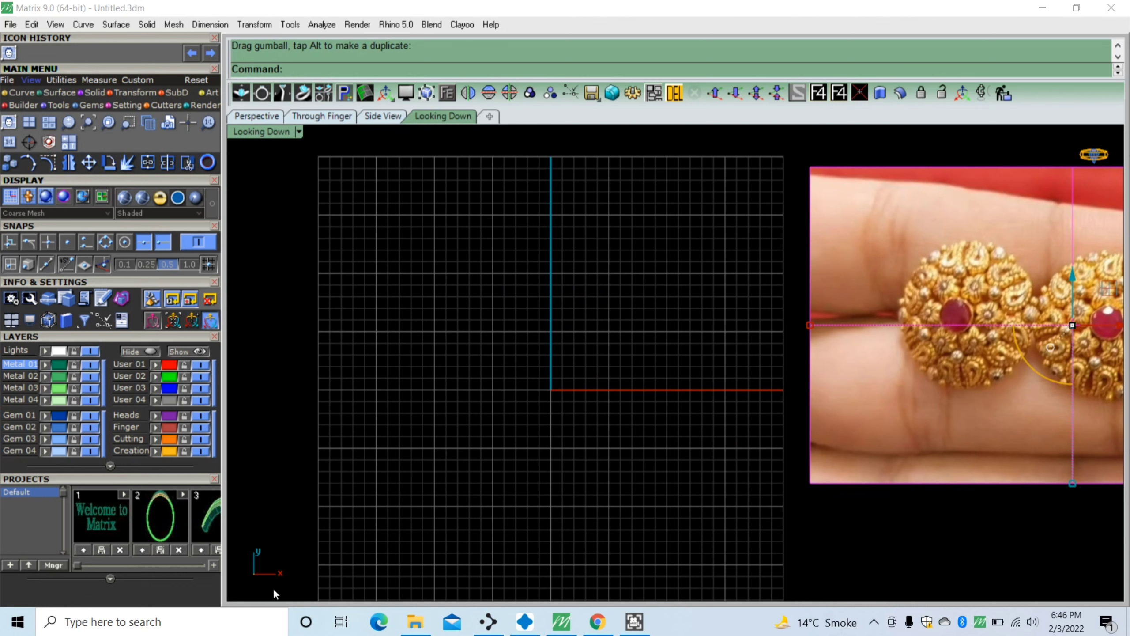
# Draw a 24 mm diameter circle centred on the origin with grid snap on
pyautogui.click(19, 92)
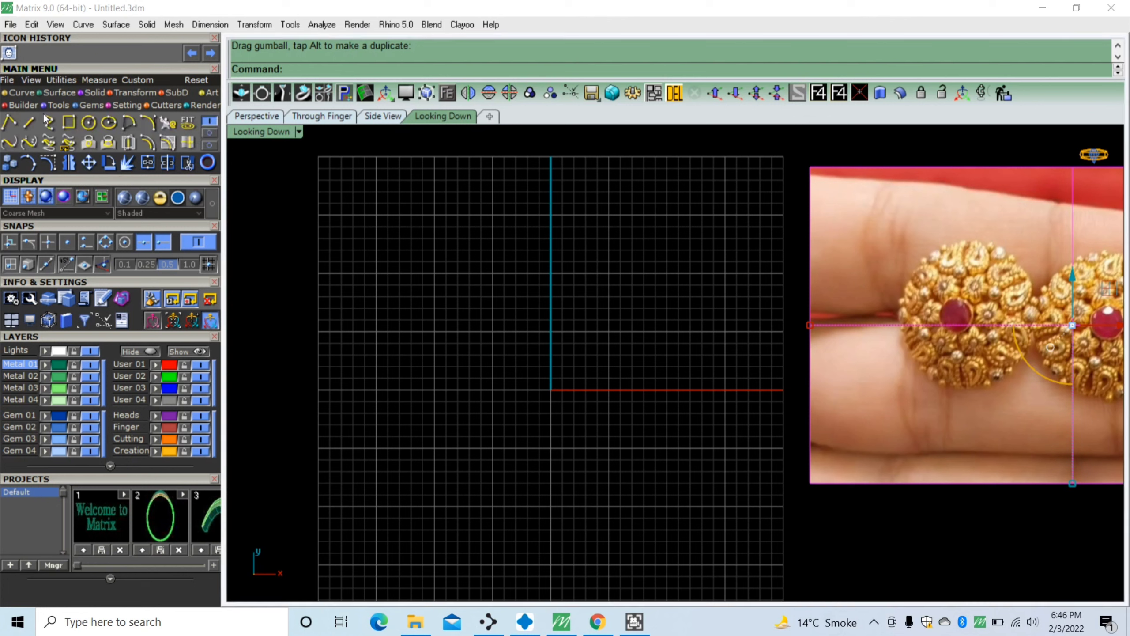
pyautogui.click(89, 123)
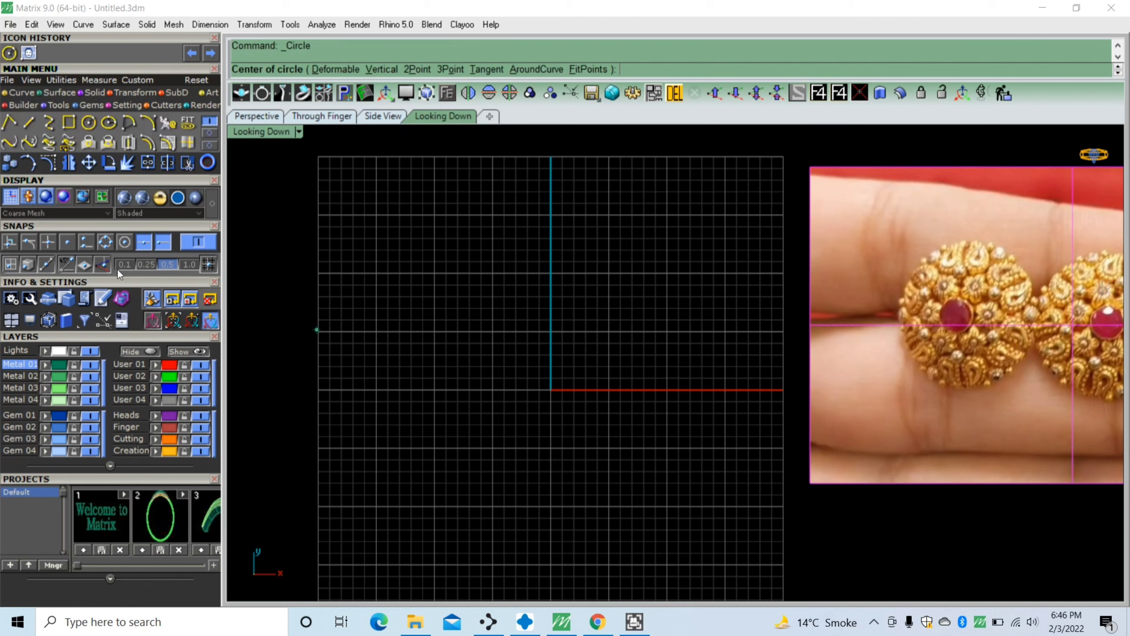
pyautogui.click(209, 264)
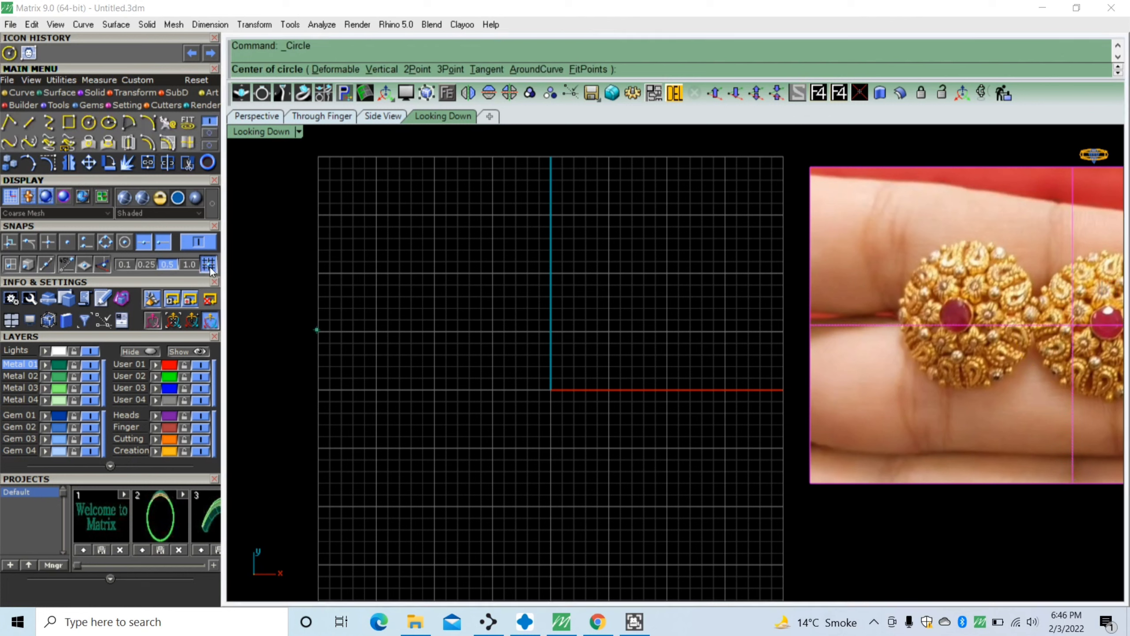
pyautogui.click(551, 390)
pyautogui.write('2')
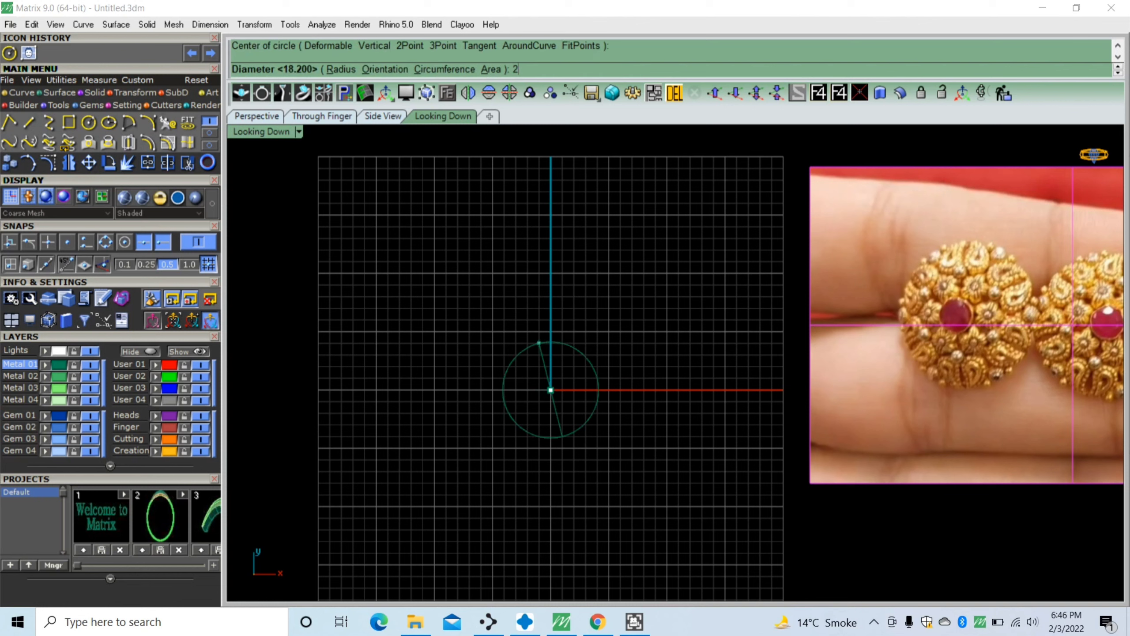
pyautogui.write('4')
pyautogui.press('Return')
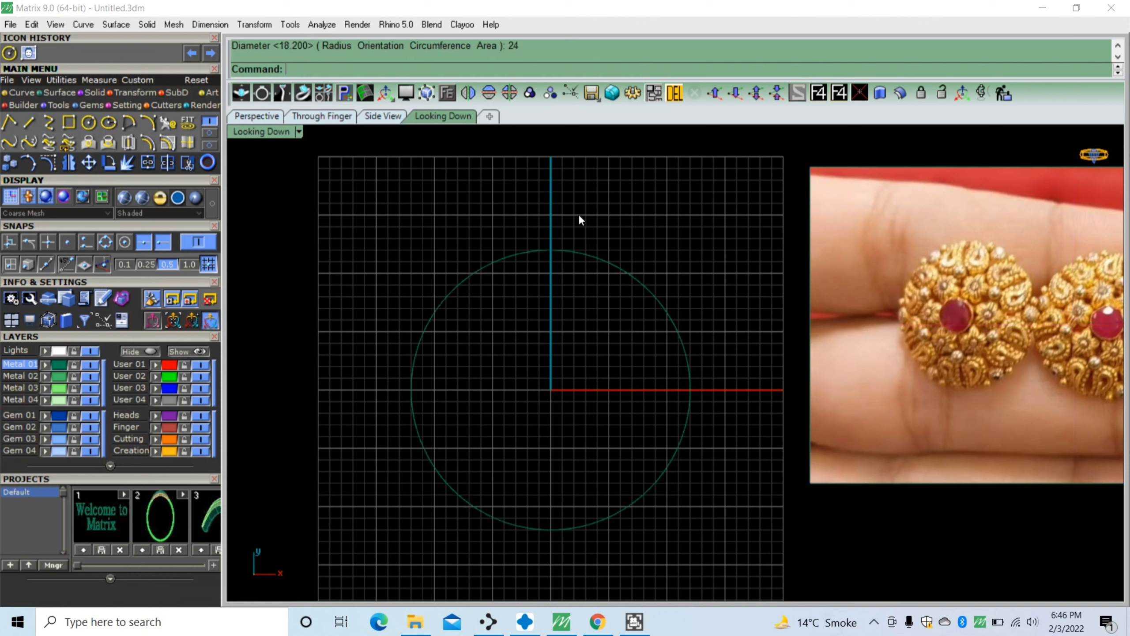
# Move the new circle onto the red User 01 layer
pyautogui.click(548, 251)
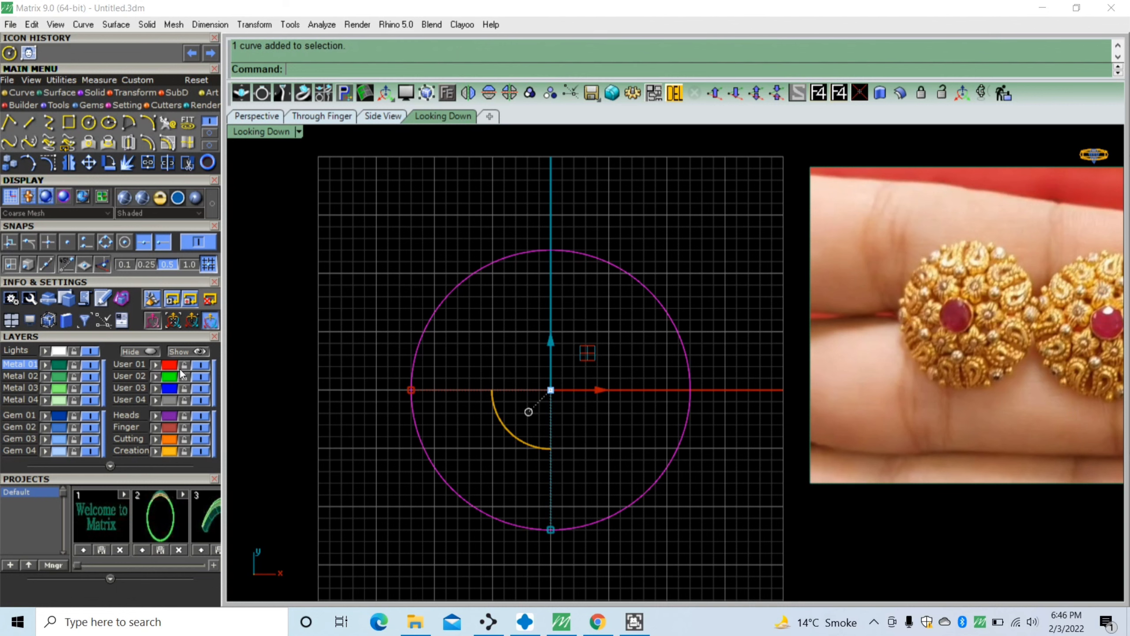
pyautogui.click(184, 366)
pyautogui.moveTo(545, 416); pyautogui.dragTo(488, 419, button='right')
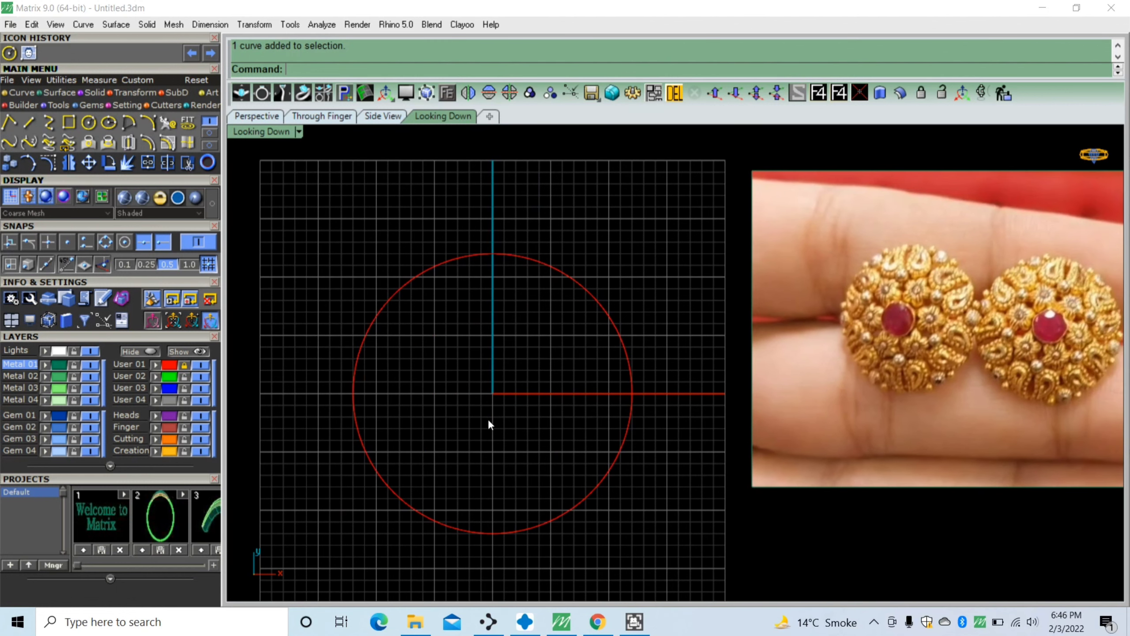
pyautogui.click(68, 122)
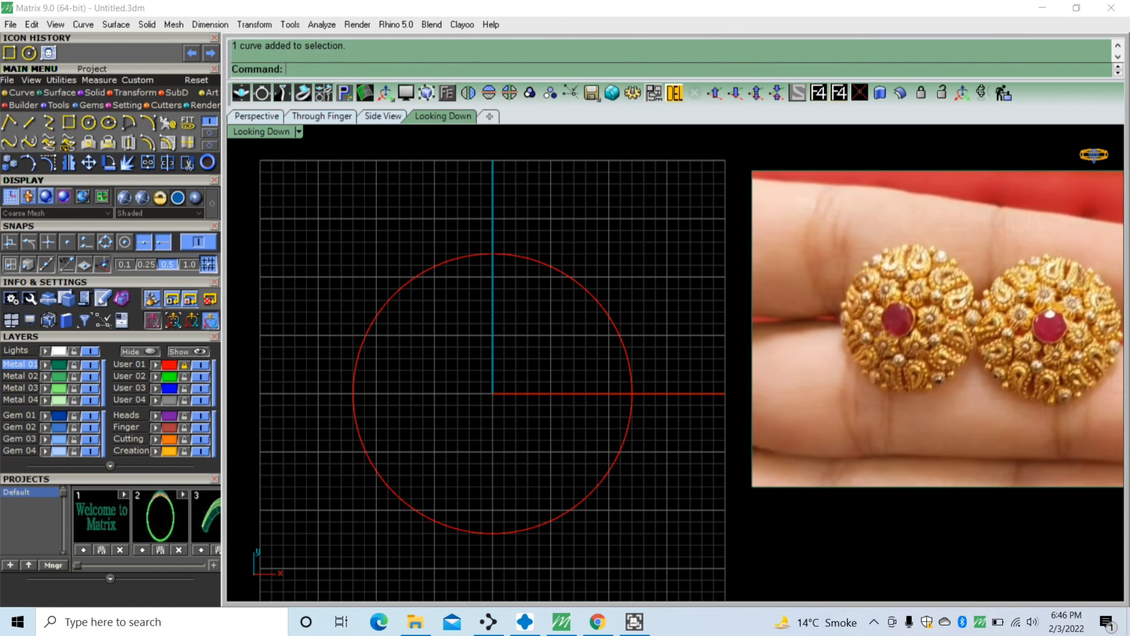
# Draw a small rectangle from above-left of the origin to the origin
pyautogui.scroll(3, 603, 469)
pyautogui.moveTo(430, 327); pyautogui.dragTo(499, 368, button='right')
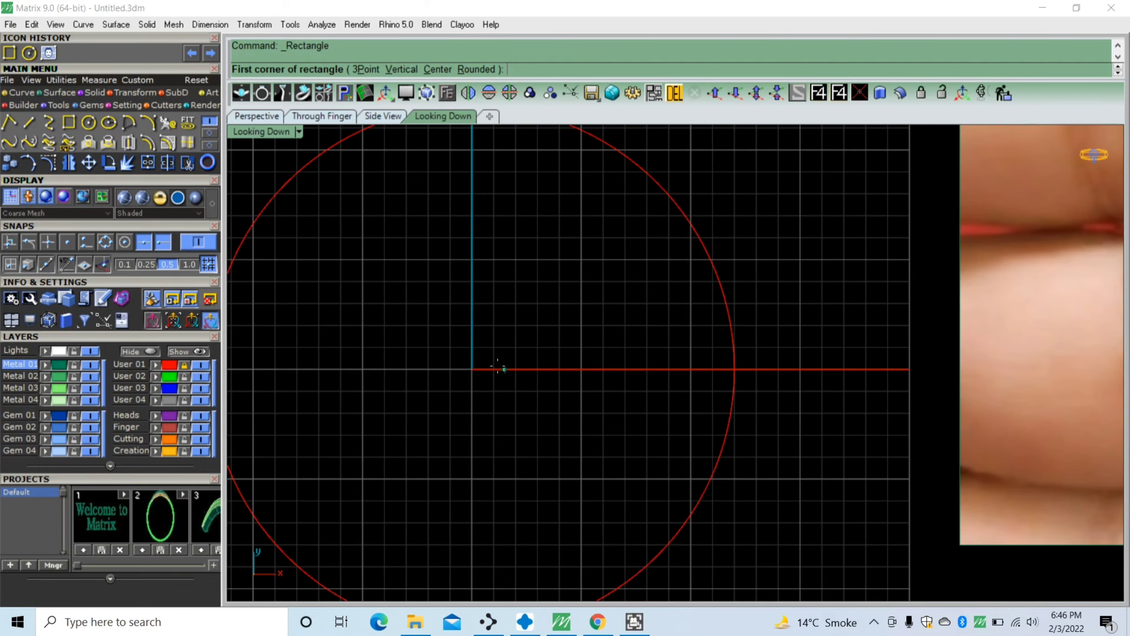
pyautogui.click(362, 259)
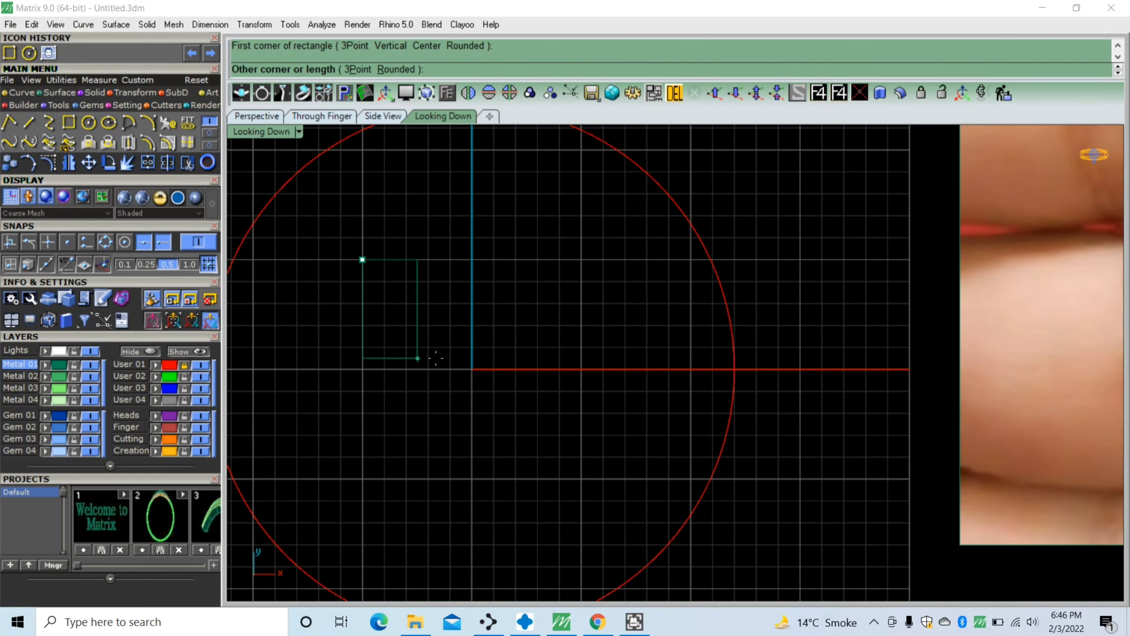
pyautogui.click(471, 369)
pyautogui.click(455, 370)
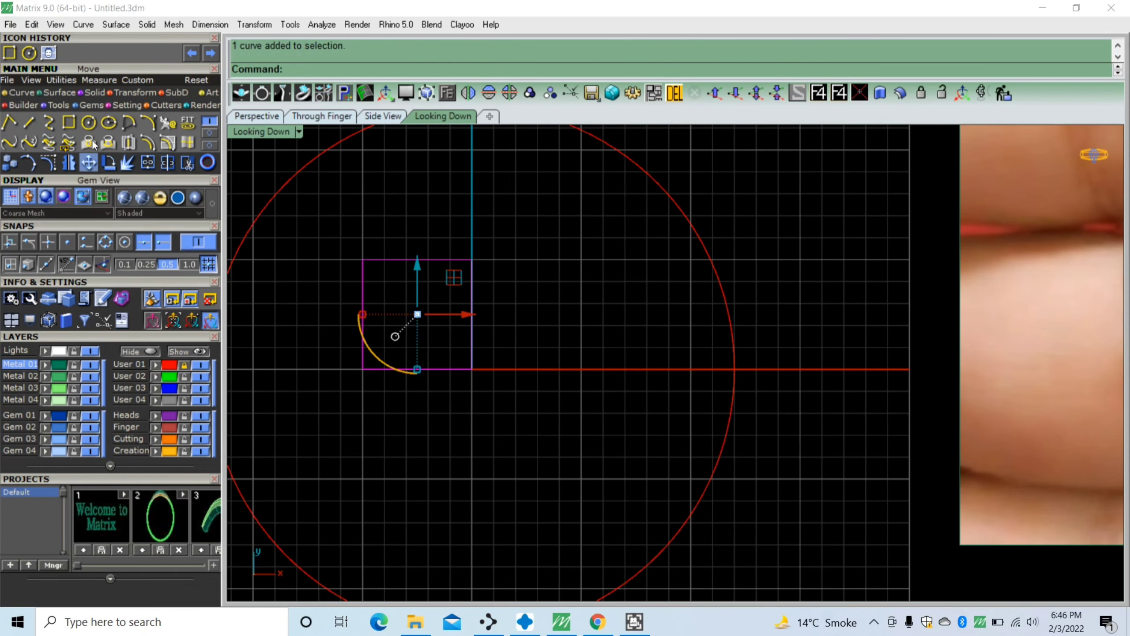
# Centre the rectangle on the origin with Center Object
pyautogui.click(58, 81)
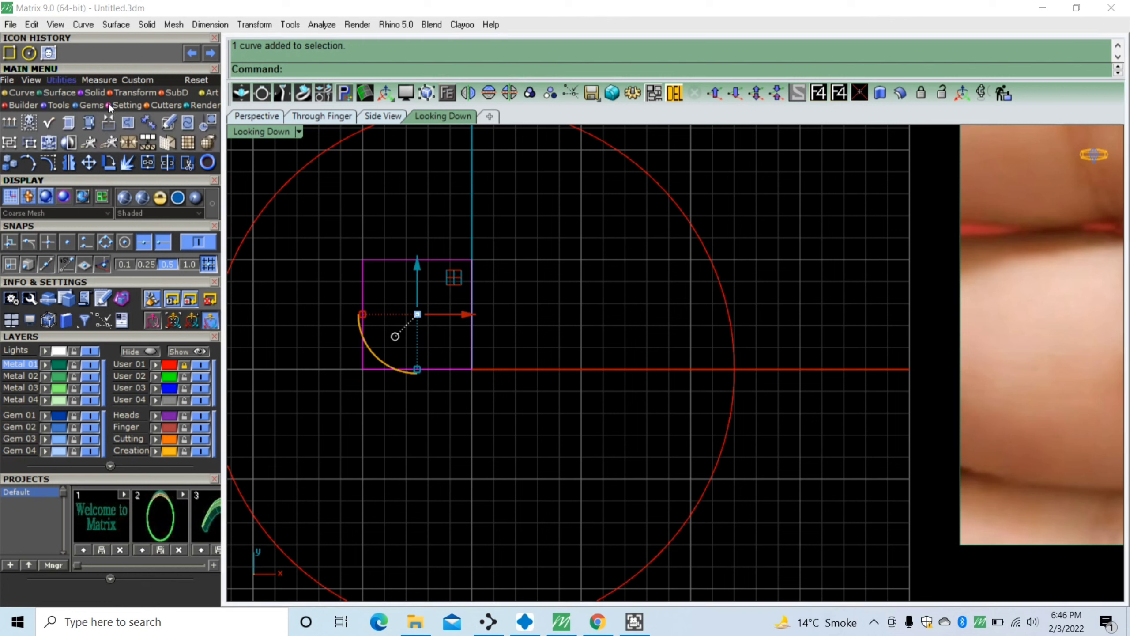
pyautogui.click(207, 122)
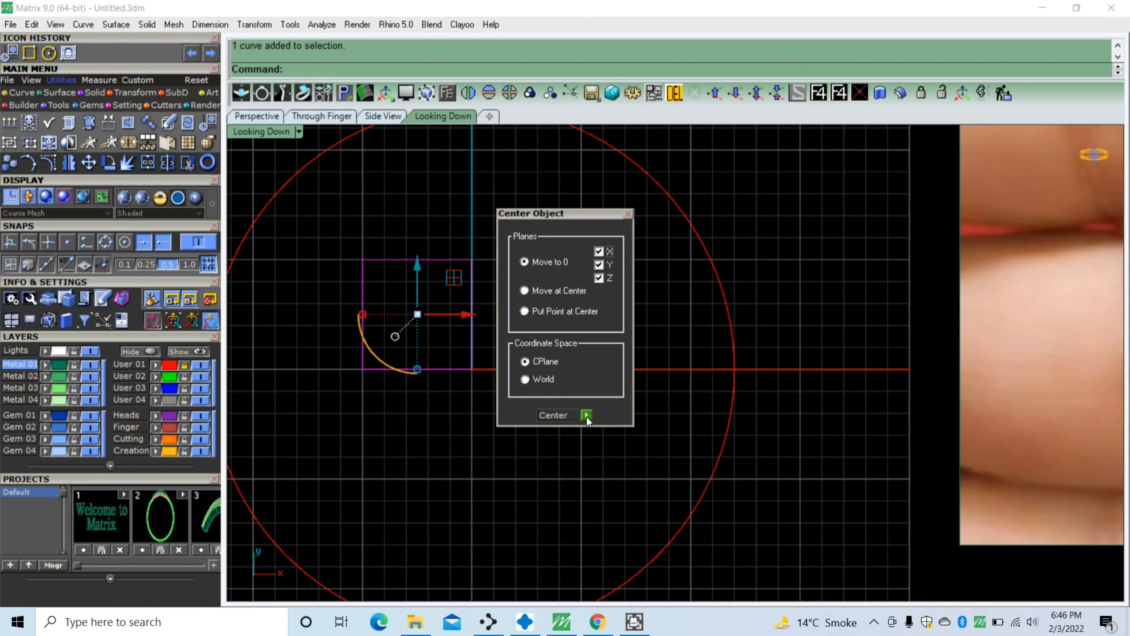
pyautogui.click(586, 417)
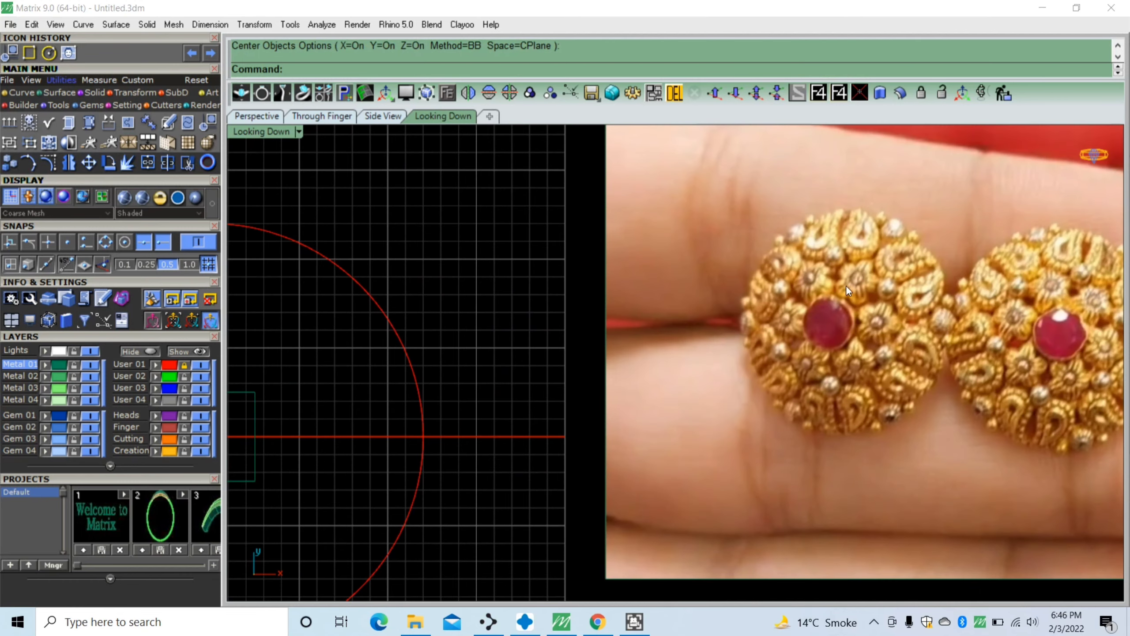
pyautogui.scroll(3, 519, 234)
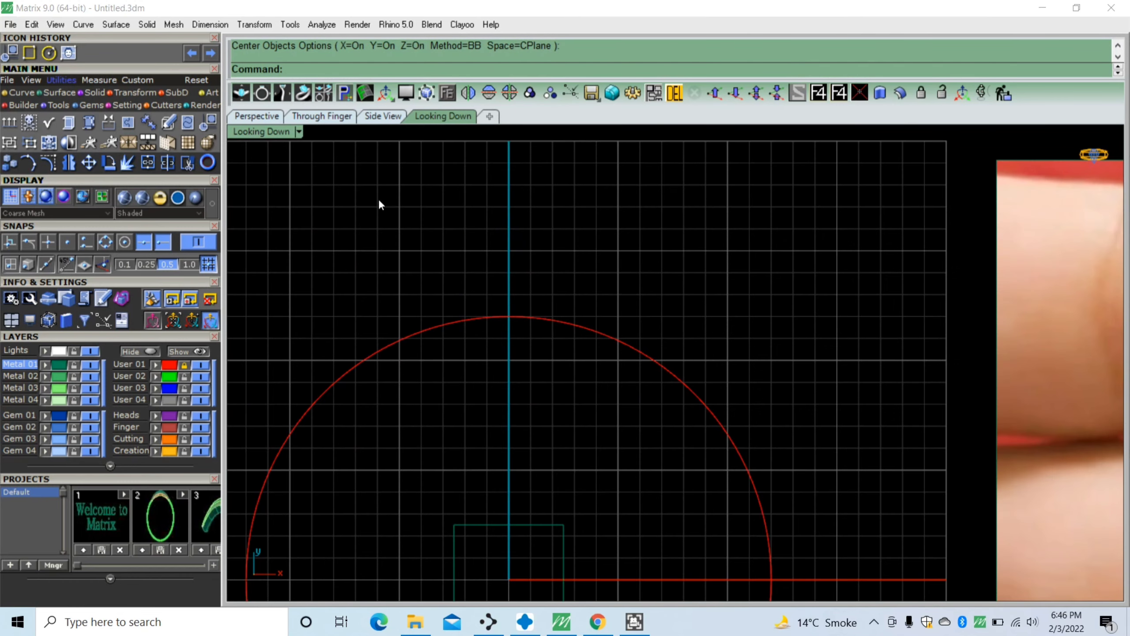
pyautogui.click(17, 93)
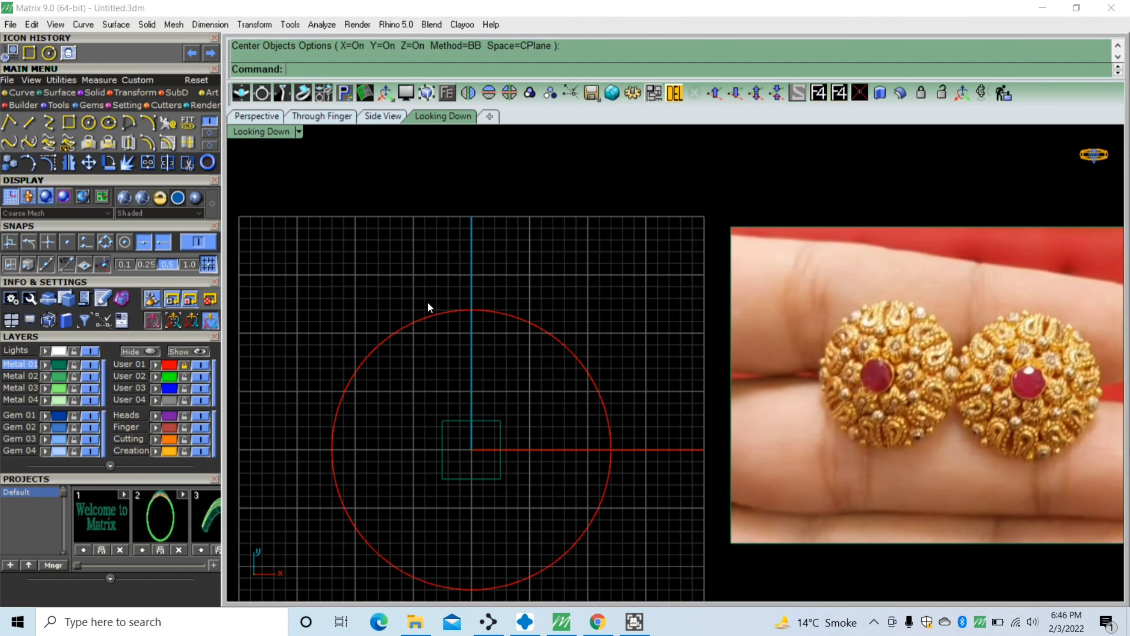
pyautogui.scroll(3, 862, 364)
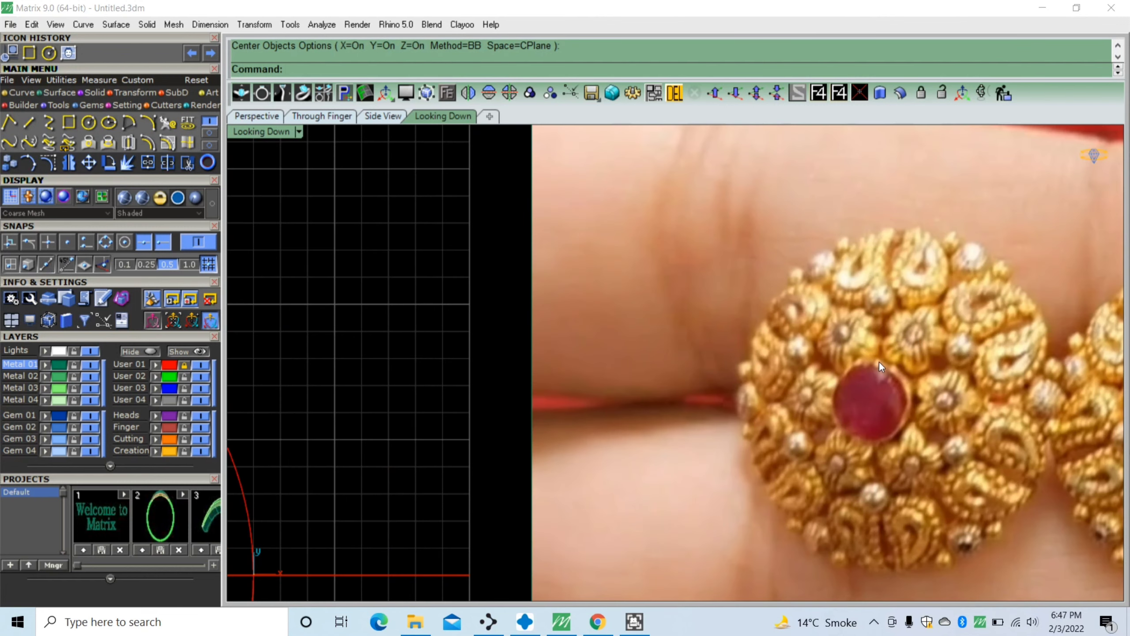
pyautogui.scroll(-3, 879, 362)
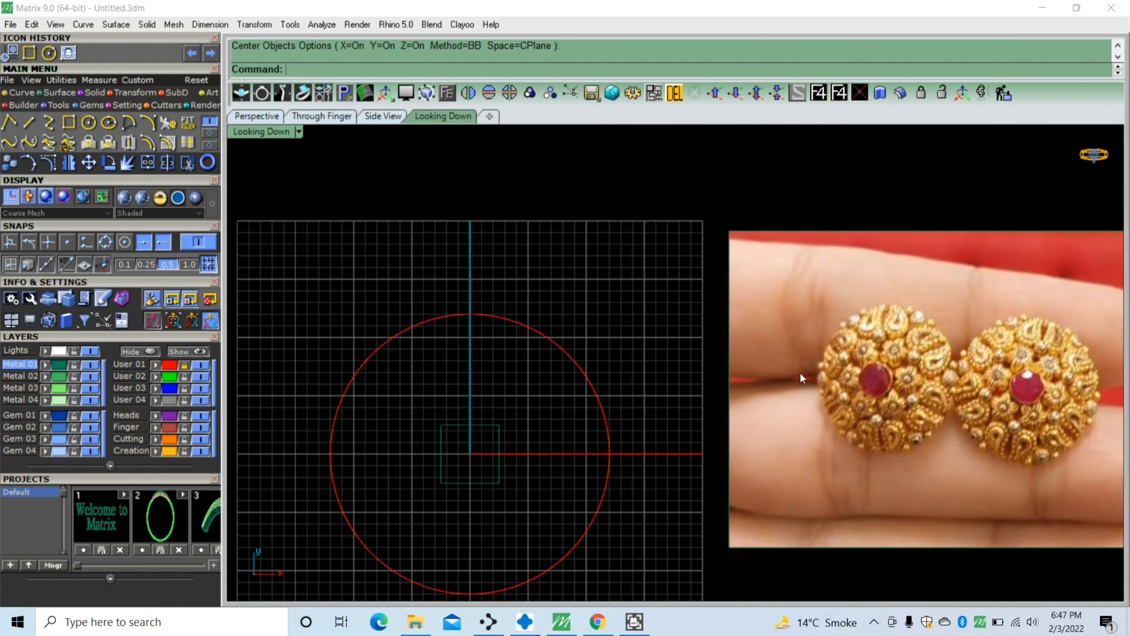
# Draw a small circle and pull its bottom control point down into a teardrop
pyautogui.click(93, 124)
pyautogui.scroll(3, 494, 282)
pyautogui.click(508, 296)
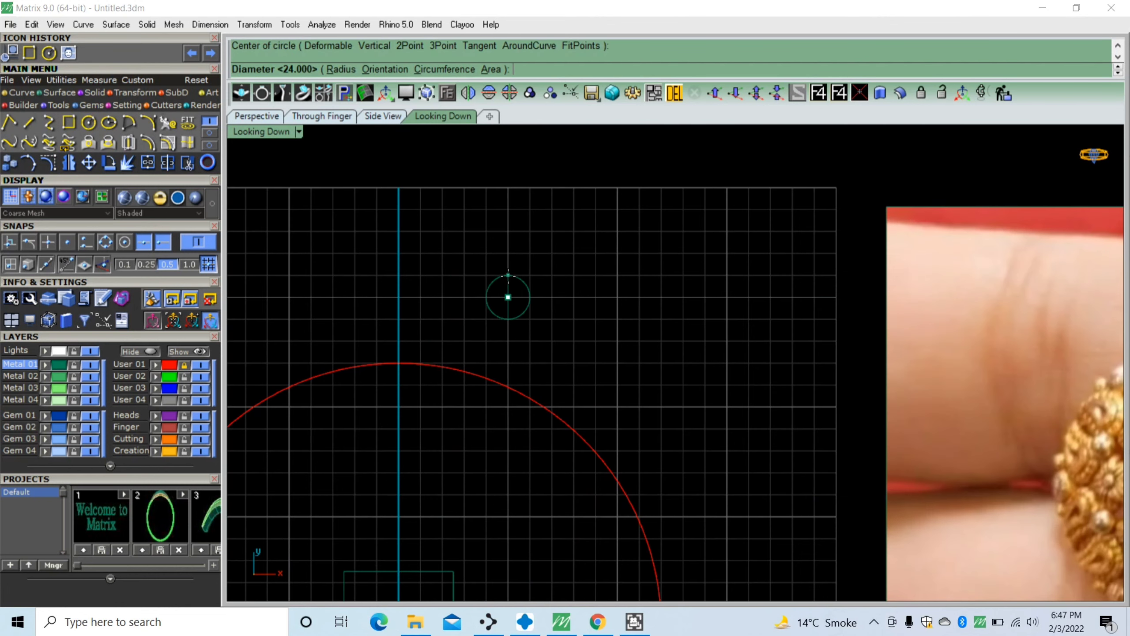
pyautogui.click(507, 274)
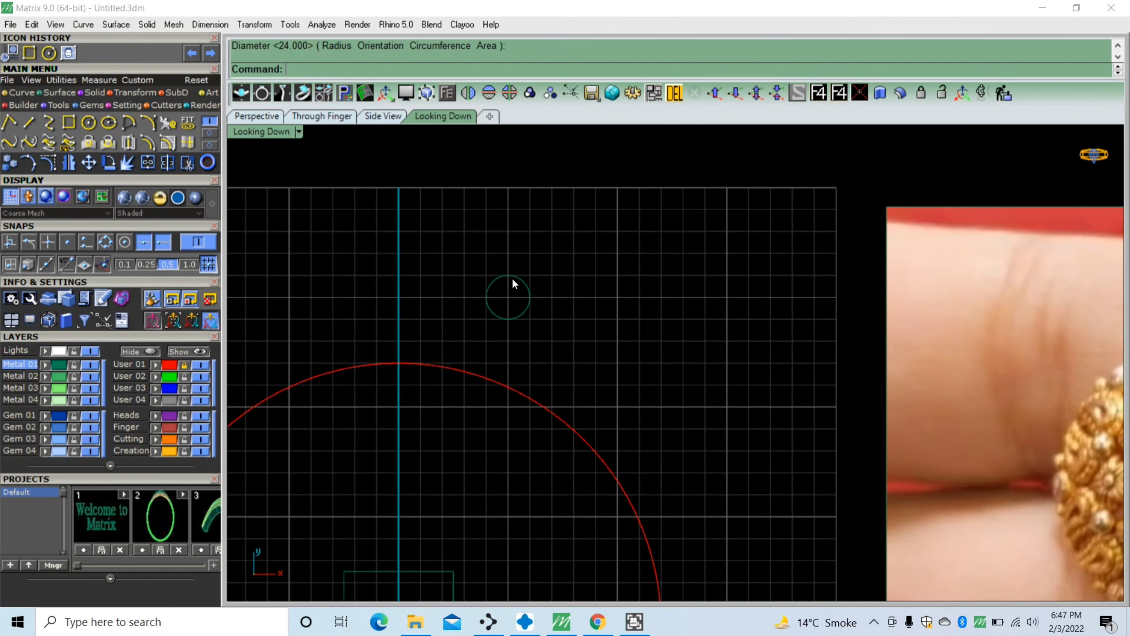
pyautogui.click(50, 164)
pyautogui.scroll(3, 511, 326)
pyautogui.click(511, 326)
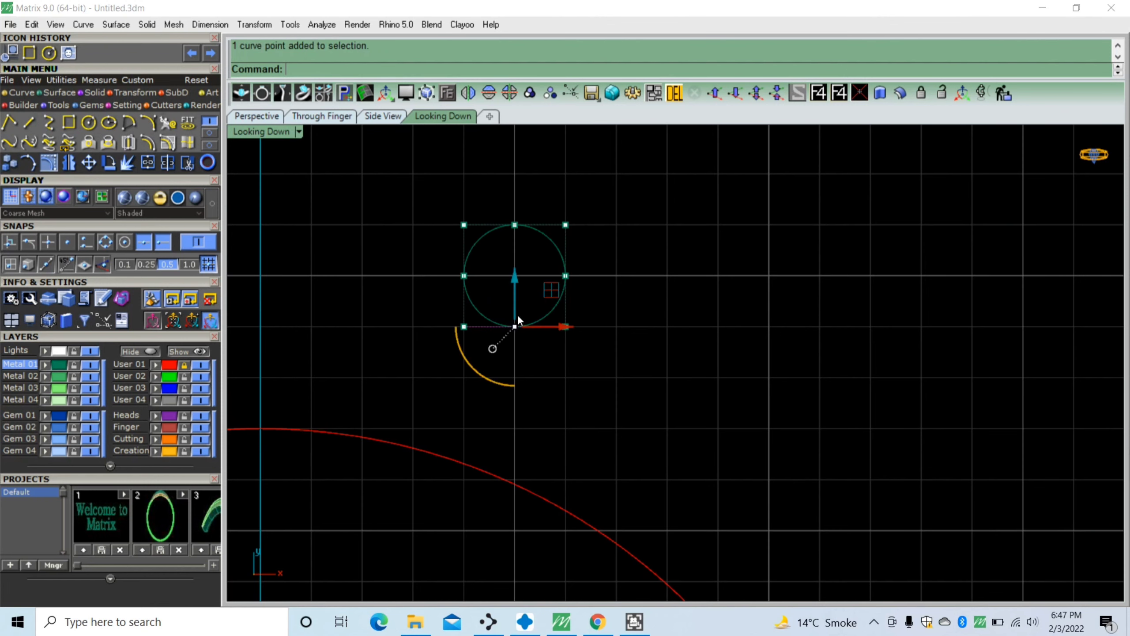
pyautogui.moveTo(515, 281); pyautogui.dragTo(520, 333)
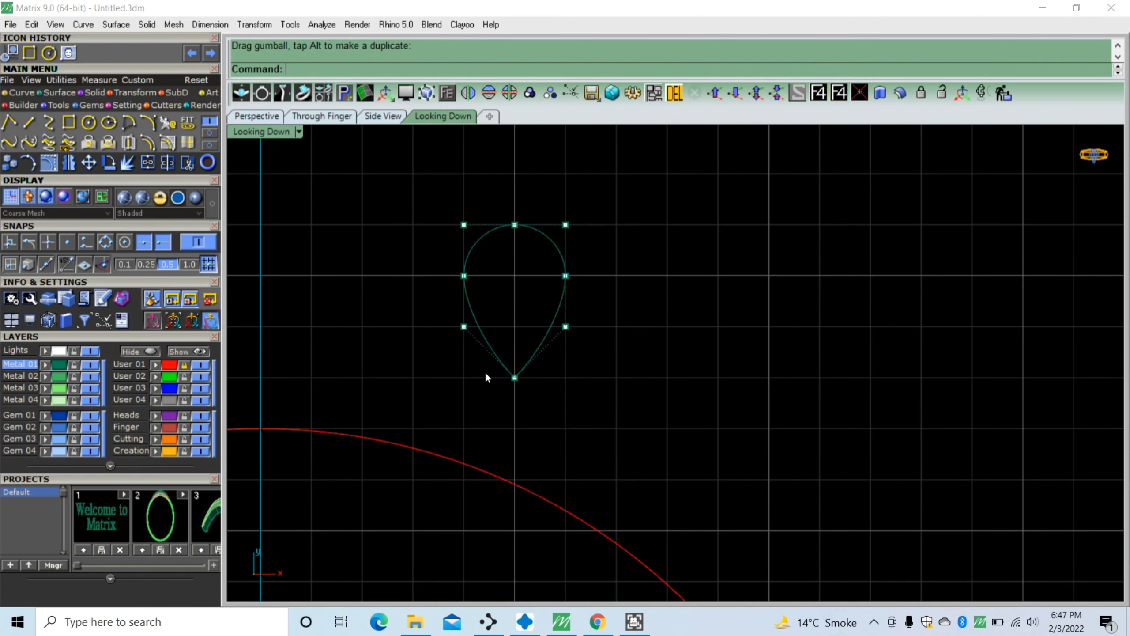
pyautogui.scroll(-3, 485, 371)
pyautogui.press('Escape')
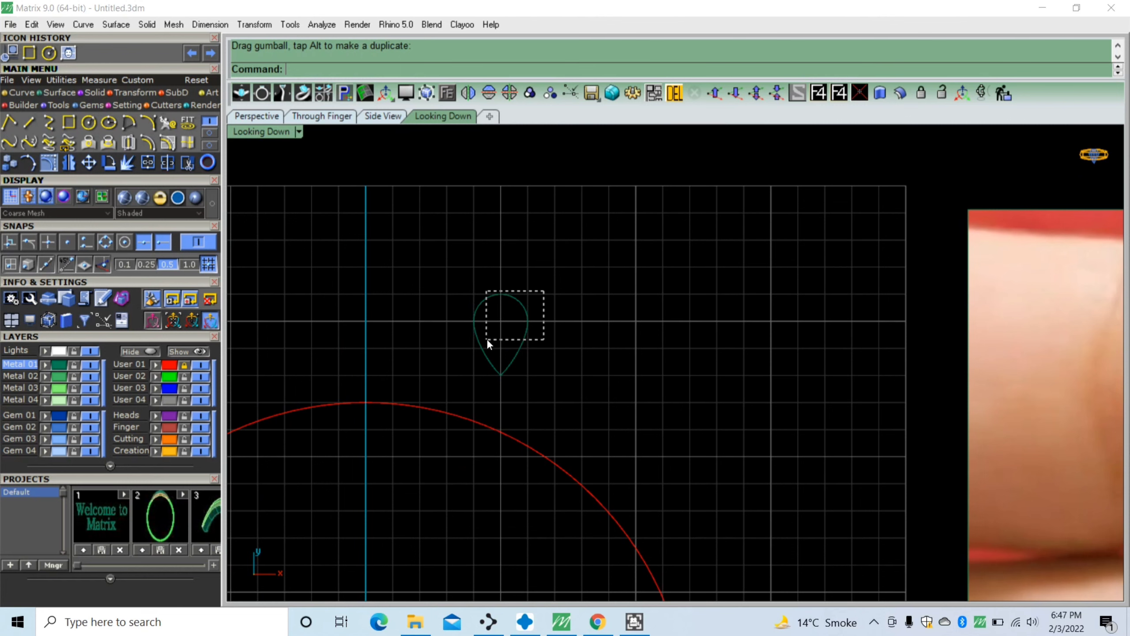
# Centre the teardrop curve on the origin with Center Object
pyautogui.moveTo(487, 338); pyautogui.dragTo(464, 357)
pyautogui.scroll(-3, 381, 295)
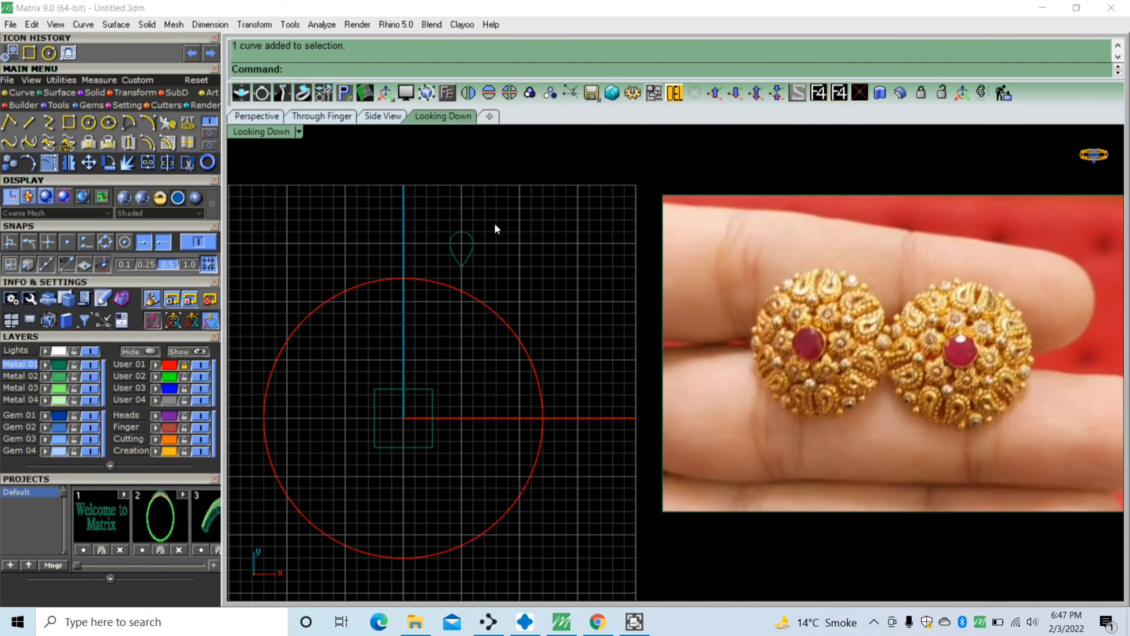
pyautogui.click(472, 243)
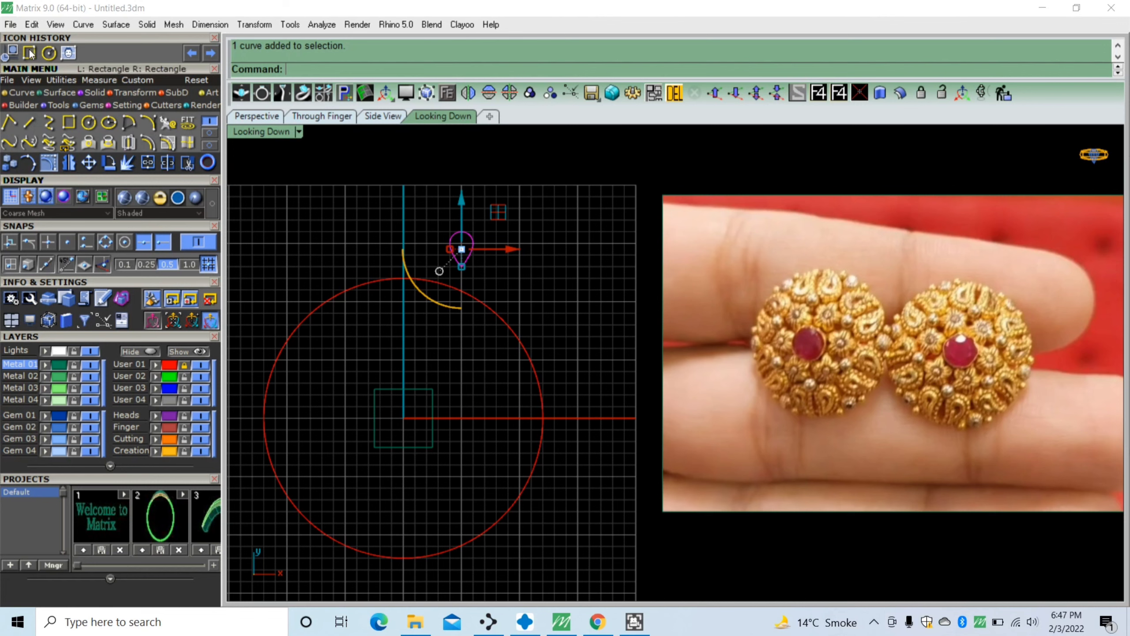
pyautogui.click(13, 52)
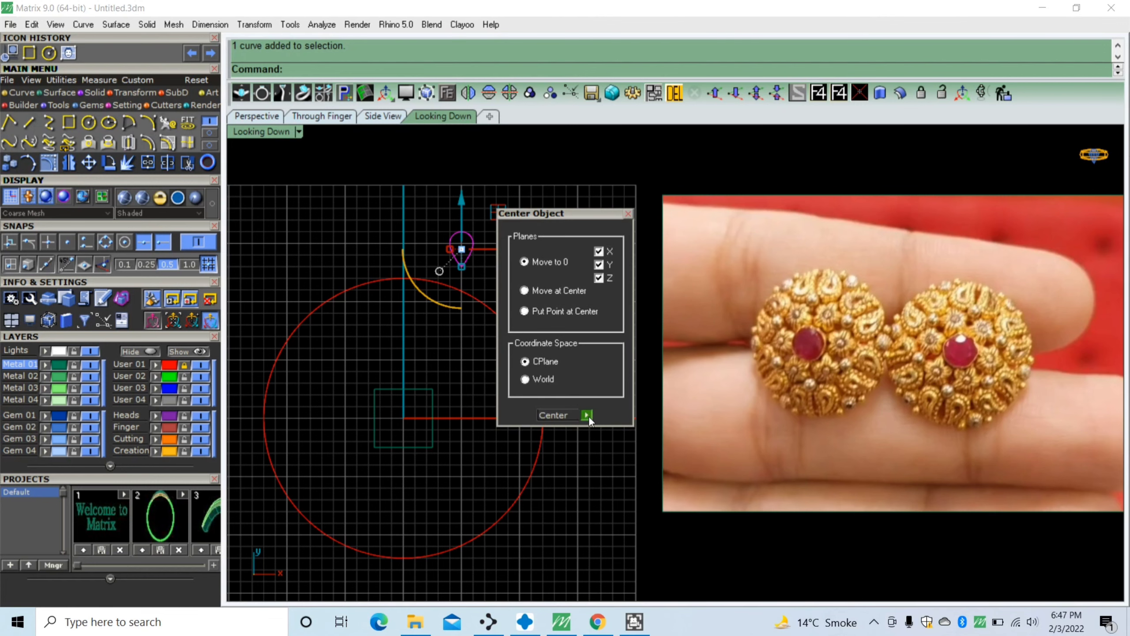
pyautogui.click(582, 416)
pyautogui.scroll(5, 405, 417)
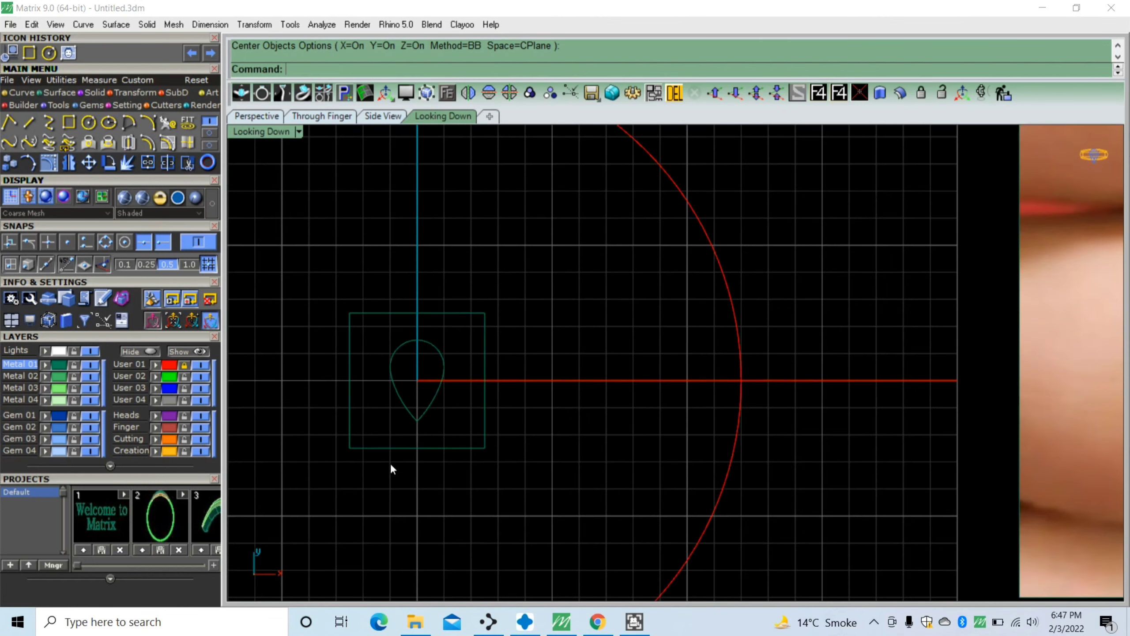
pyautogui.click(372, 448)
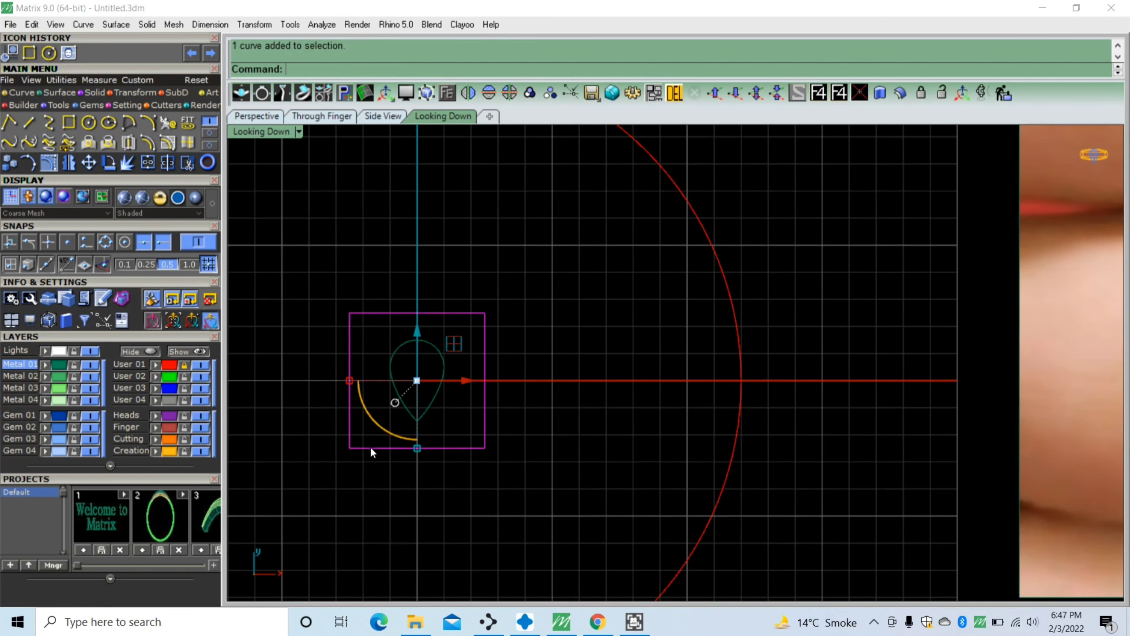
# In Side View, bend the teardrop curve along a spine through a chosen point
pyautogui.click(196, 389)
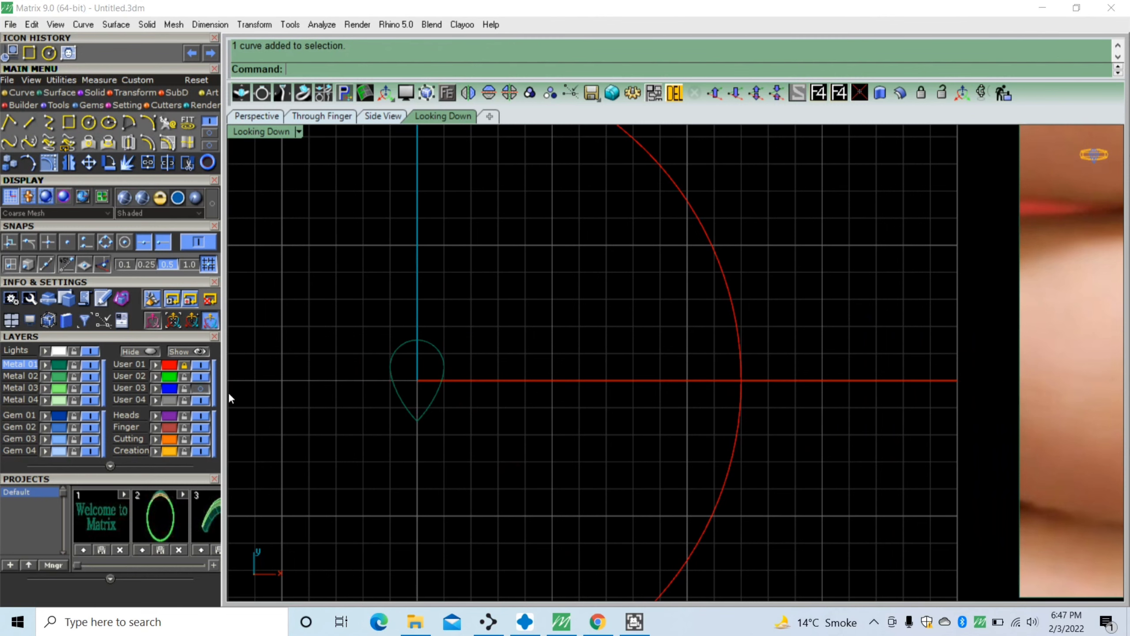
pyautogui.click(311, 117)
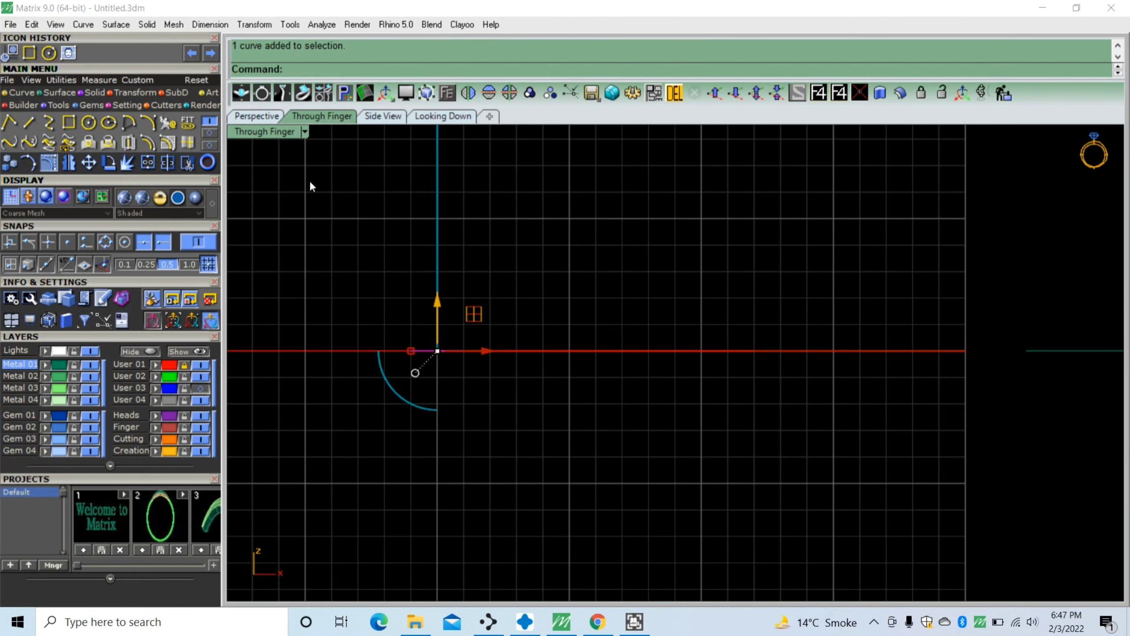
pyautogui.click(379, 117)
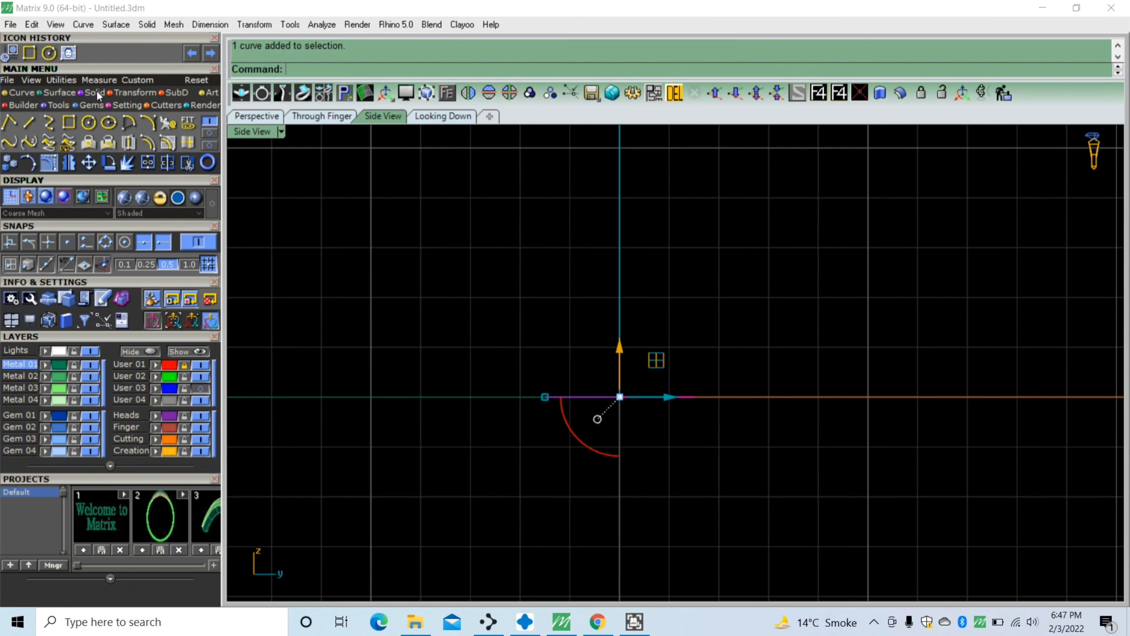
pyautogui.click(127, 92)
pyautogui.click(148, 122)
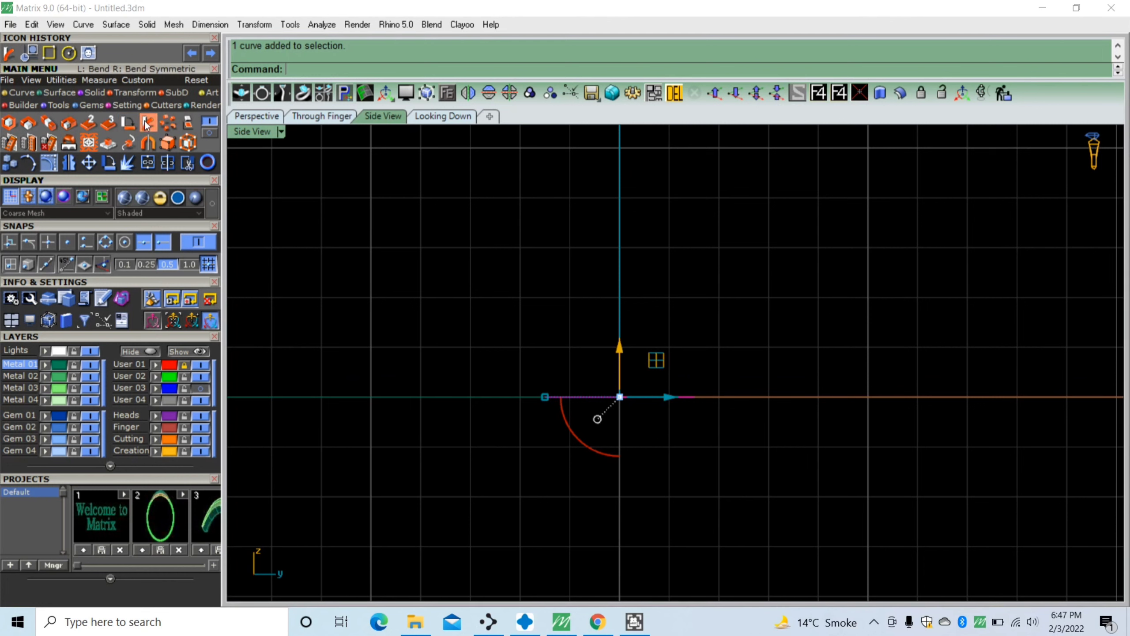
pyautogui.click(541, 396)
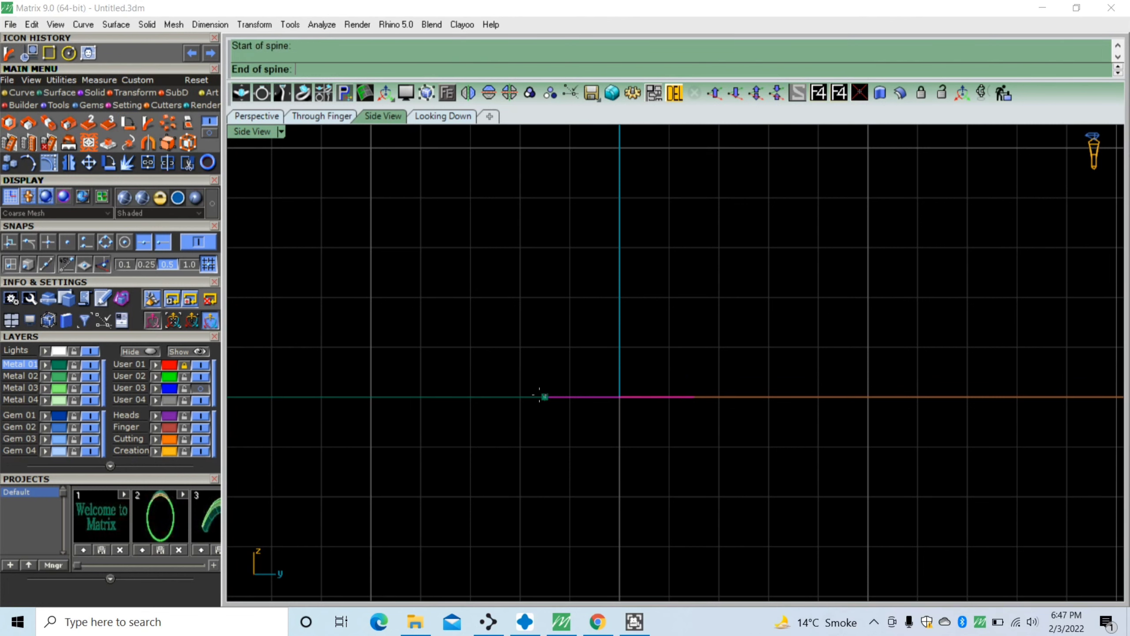
pyautogui.click(694, 397)
pyautogui.click(678, 485)
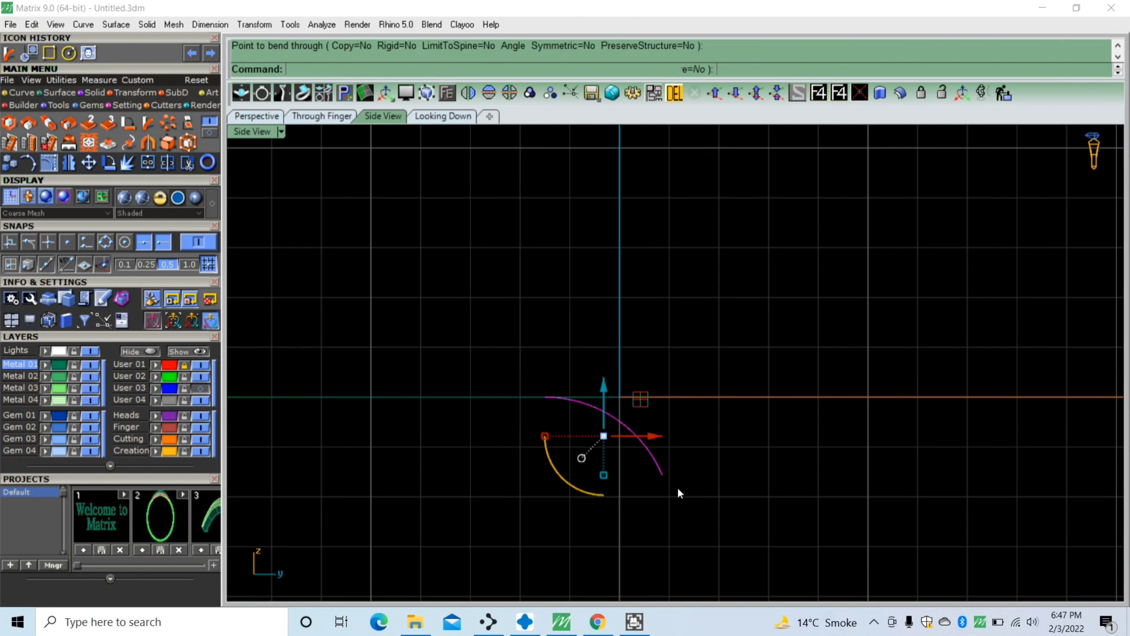
# Rotate the bent curve about its end into a tilted position
pyautogui.click(102, 164)
pyautogui.click(545, 397)
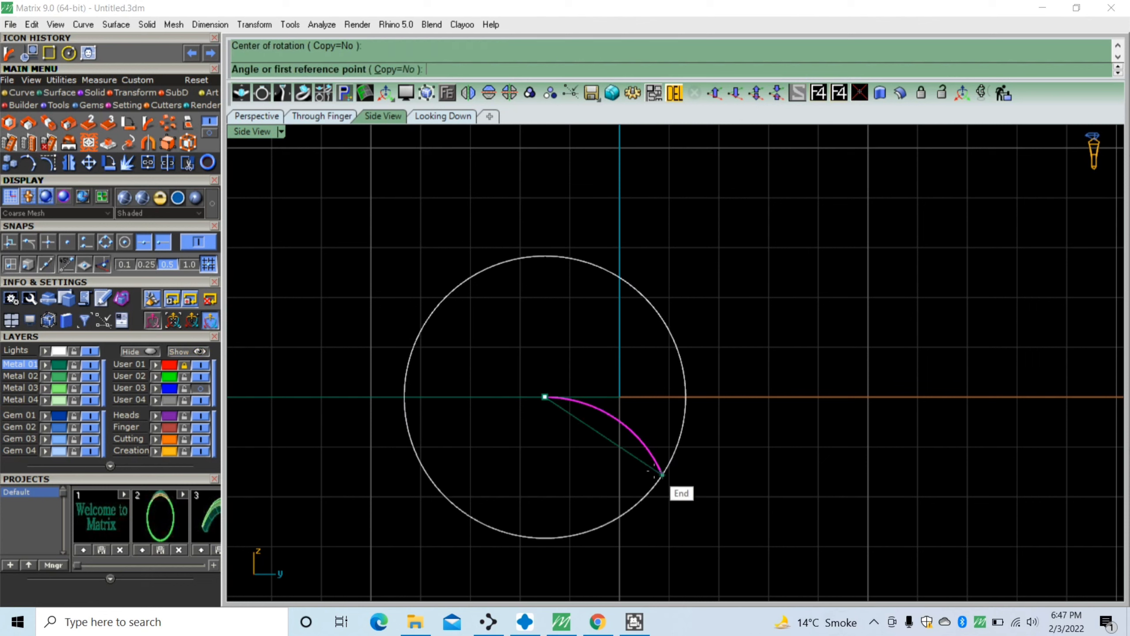
pyautogui.click(663, 475)
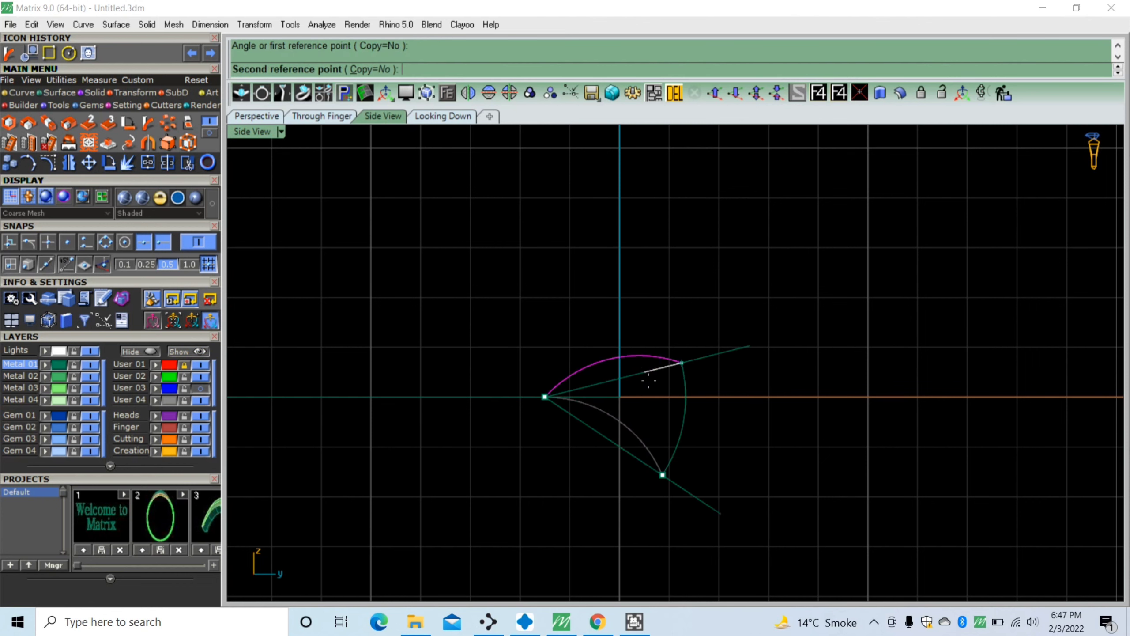
pyautogui.click(679, 427)
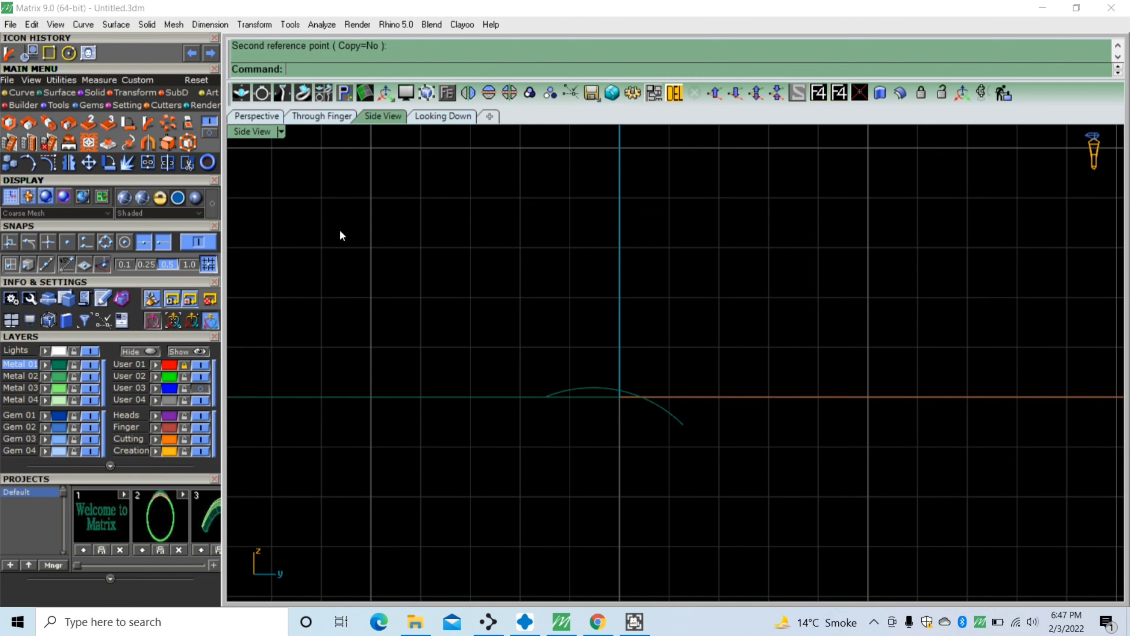
# Zoom and orbit the Perspective view to look down on the bent teardrop
pyautogui.click(257, 116)
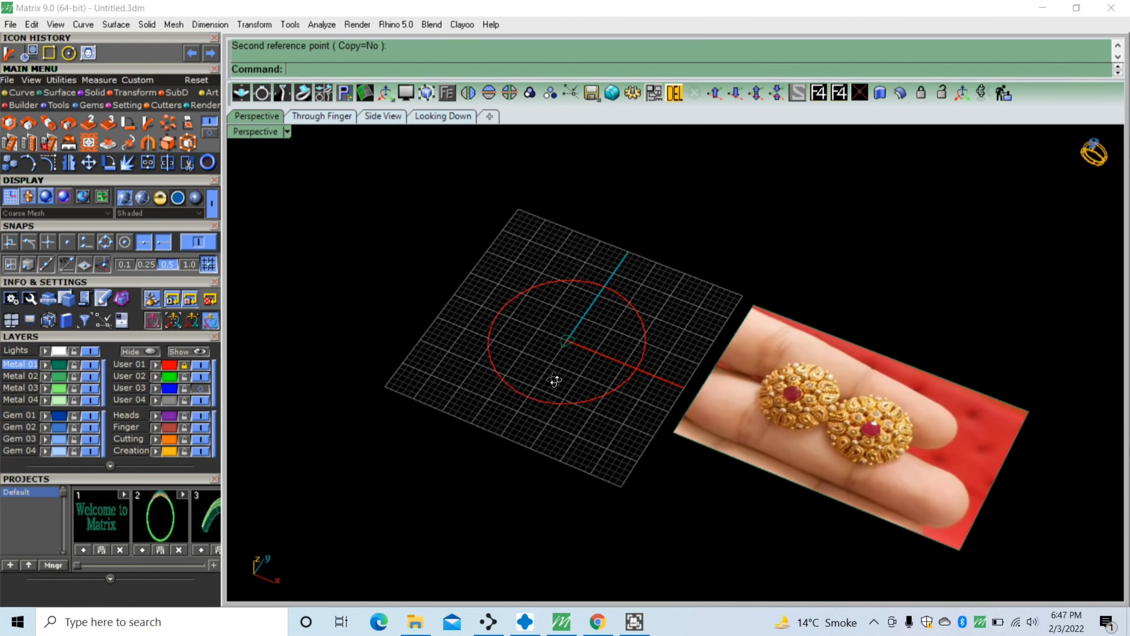
pyautogui.scroll(3, 770, 447)
pyautogui.scroll(3, 808, 393)
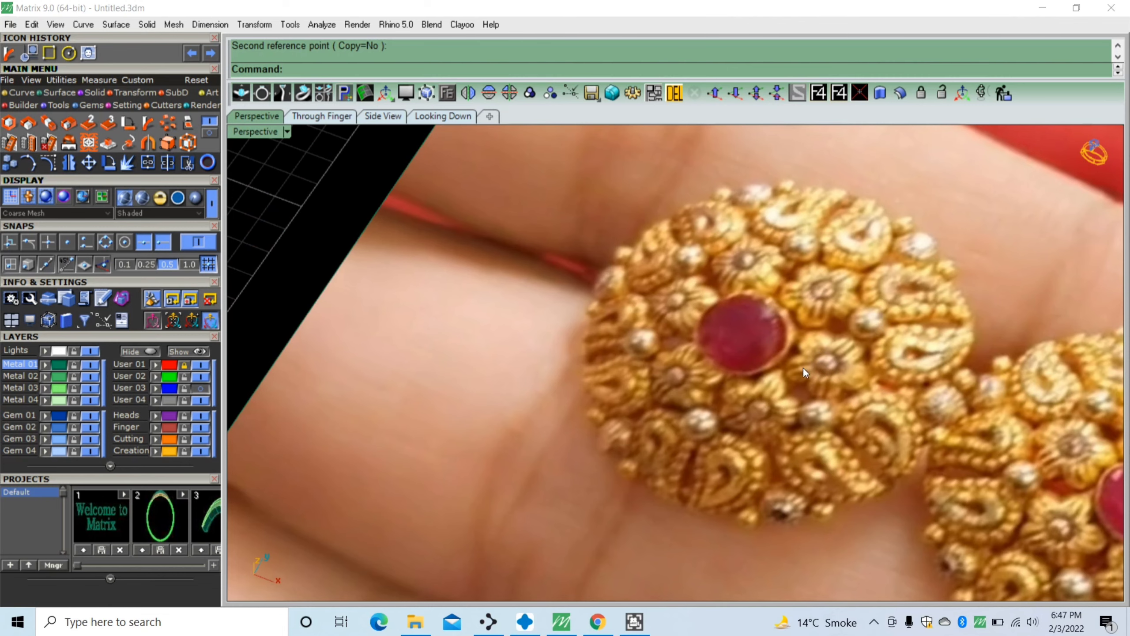
pyautogui.scroll(-5, 502, 370)
pyautogui.scroll(-1, 555, 380)
pyautogui.scroll(-3, 728, 357)
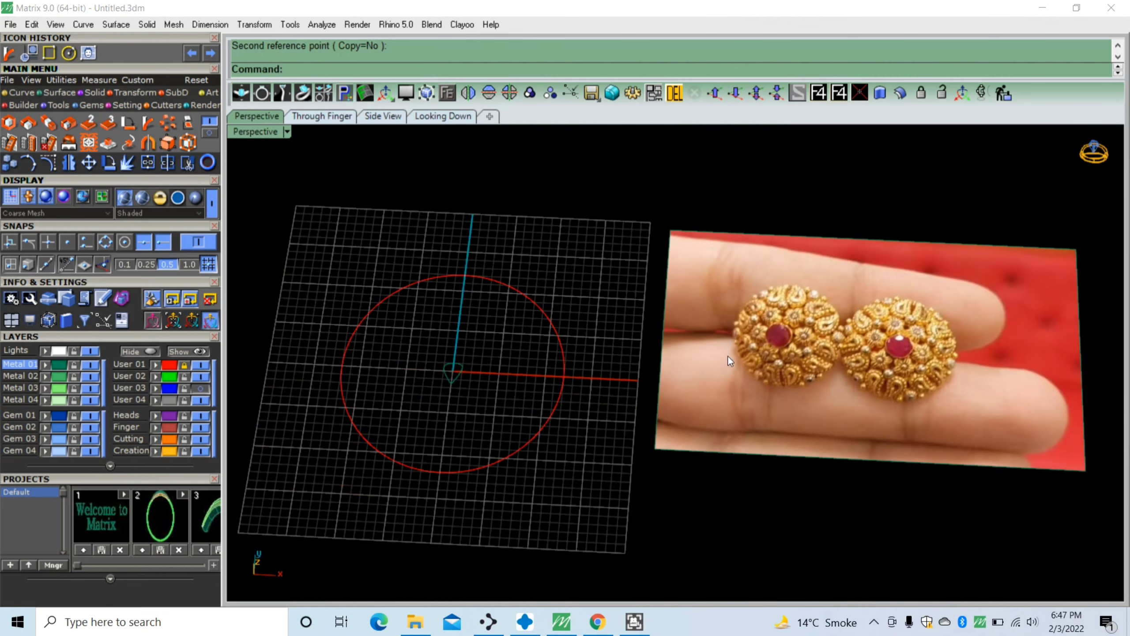
pyautogui.scroll(2, 422, 367)
pyautogui.scroll(2, 472, 392)
pyautogui.moveTo(472, 392)
pyautogui.mouseDown(button='right')
pyautogui.moveTo(573, 446)
pyautogui.moveTo(472, 384)
pyautogui.moveTo(451, 432)
pyautogui.moveTo(550, 404)
pyautogui.moveTo(569, 382)
pyautogui.moveTo(606, 491)
pyautogui.moveTo(704, 462)
pyautogui.mouseUp(button='right')
pyautogui.scroll(3, 606, 490)
pyautogui.scroll(2, 612, 462)
pyautogui.scroll(-2, 499, 378)
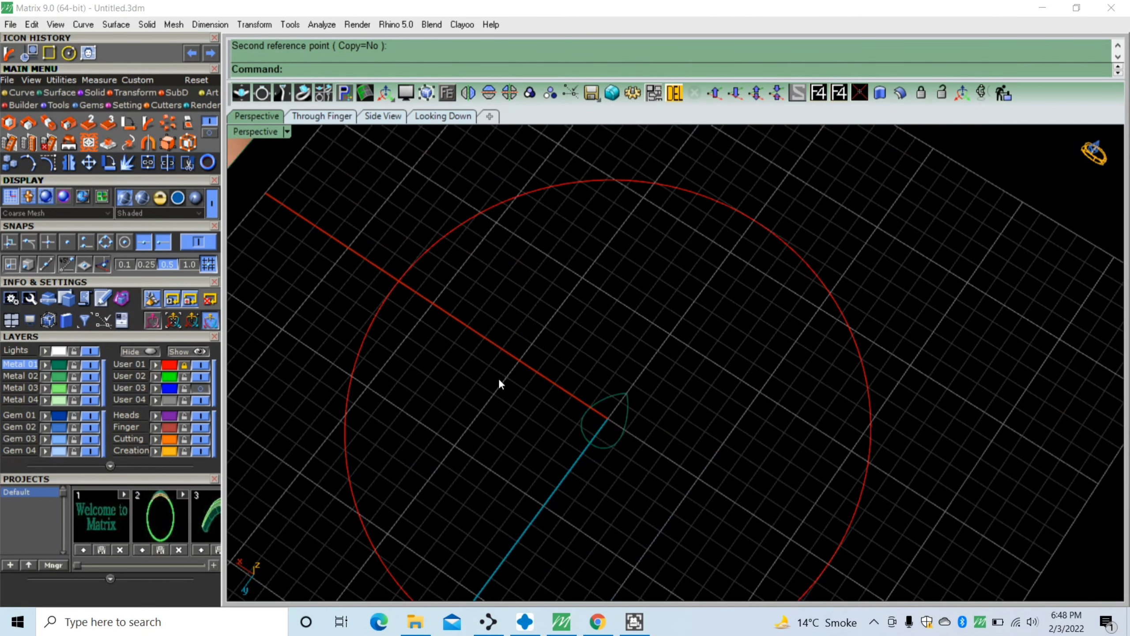
pyautogui.moveTo(498, 378); pyautogui.dragTo(595, 437, button='right')
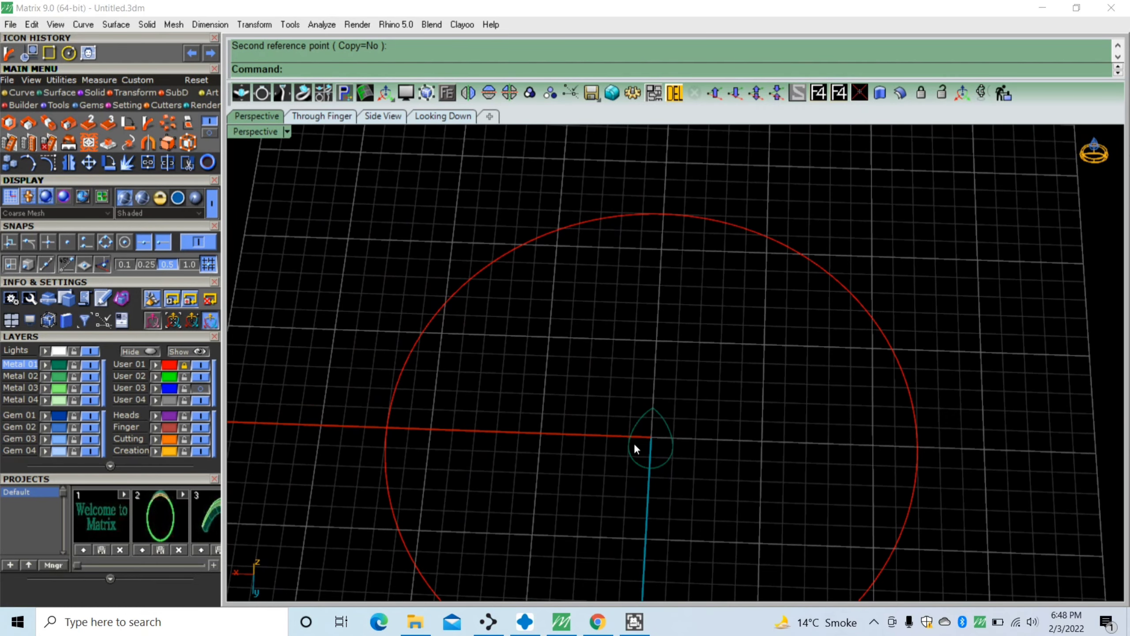
pyautogui.scroll(3, 634, 445)
# Extrude the teardrop curve straight, checking front and side views before committing
pyautogui.click(661, 403)
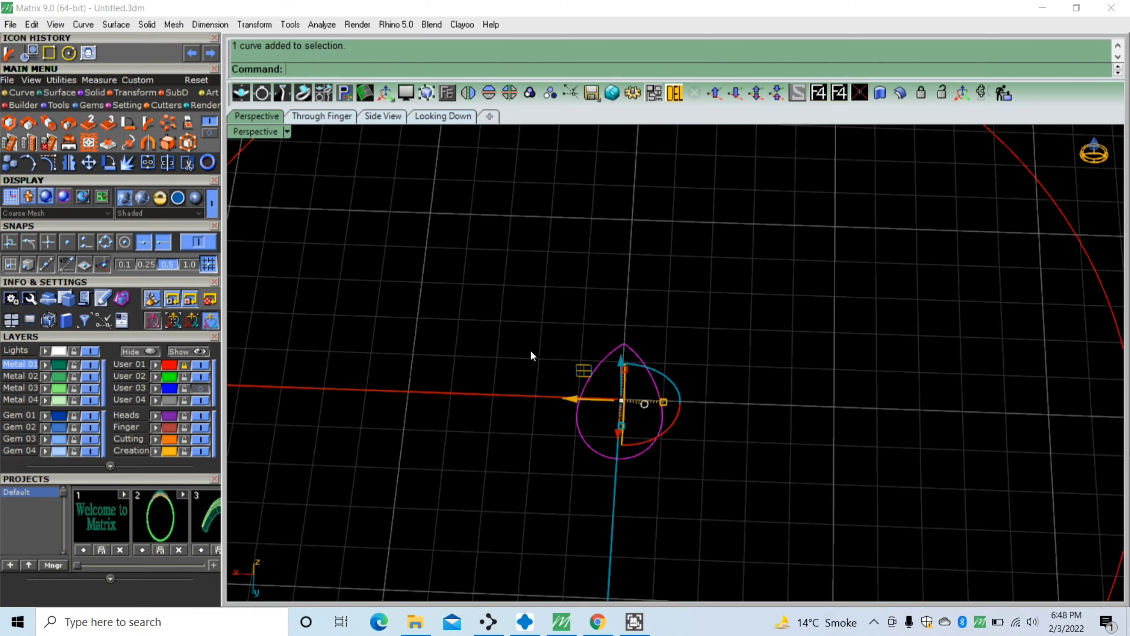
pyautogui.moveTo(530, 350)
pyautogui.mouseDown(button='right')
pyautogui.moveTo(437, 391)
pyautogui.moveTo(270, 257)
pyautogui.mouseUp(button='right')
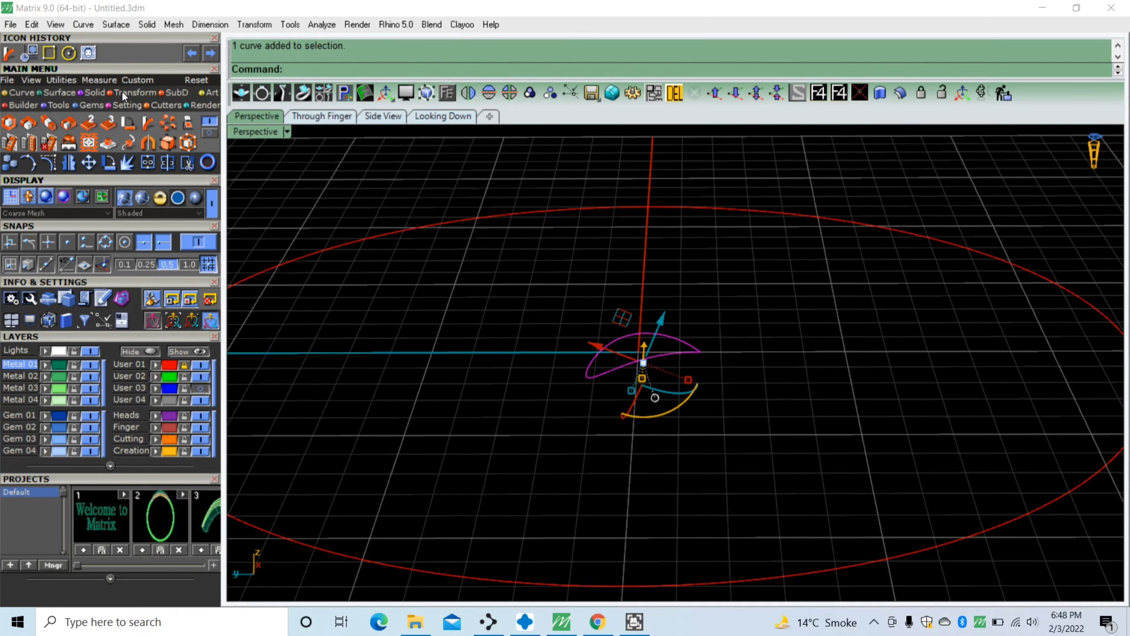
pyautogui.click(97, 92)
pyautogui.click(187, 123)
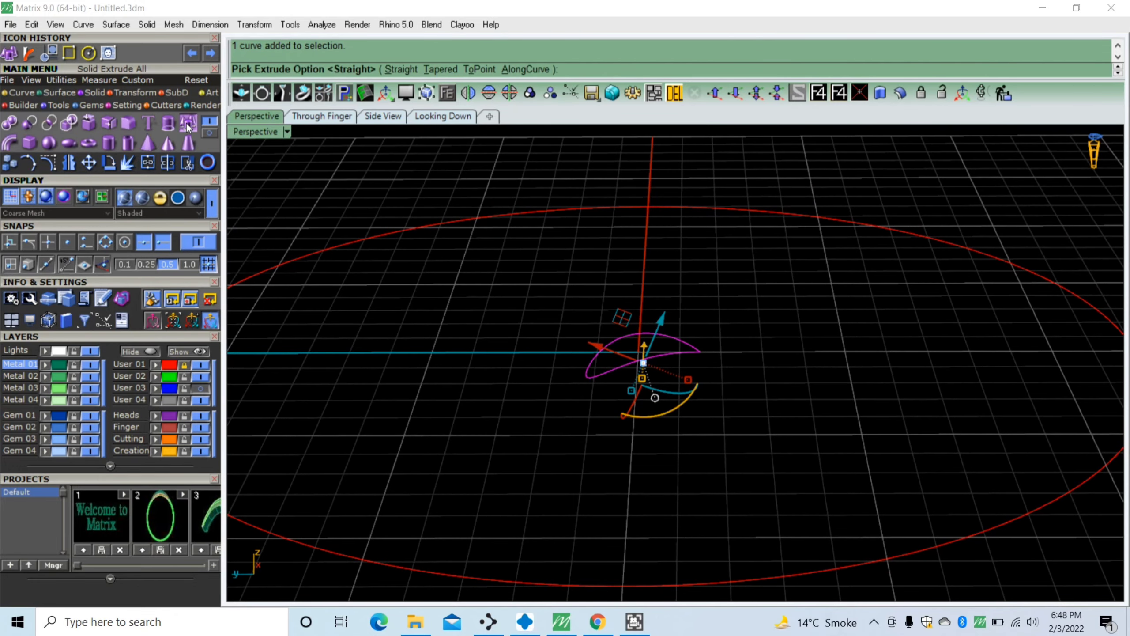
pyautogui.click(401, 69)
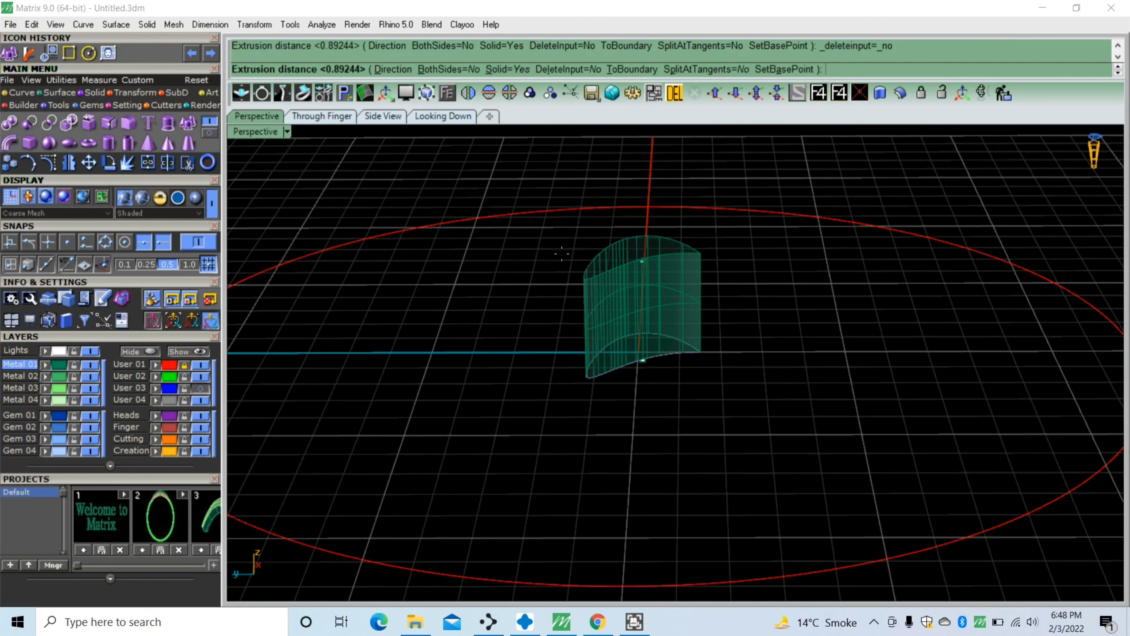
pyautogui.click(318, 116)
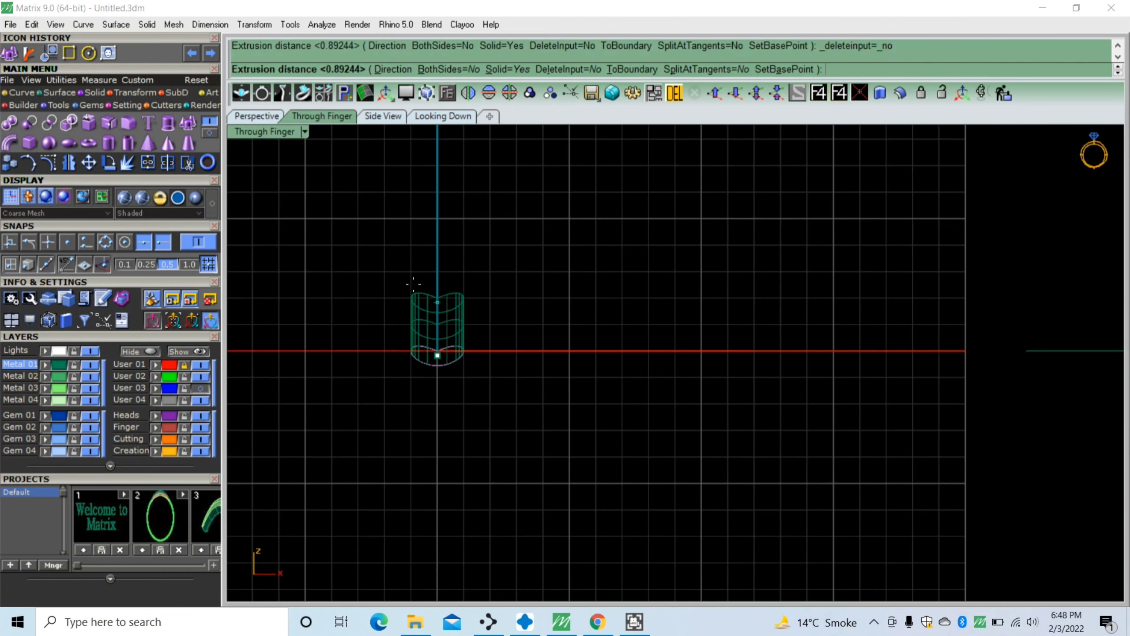
pyautogui.click(382, 116)
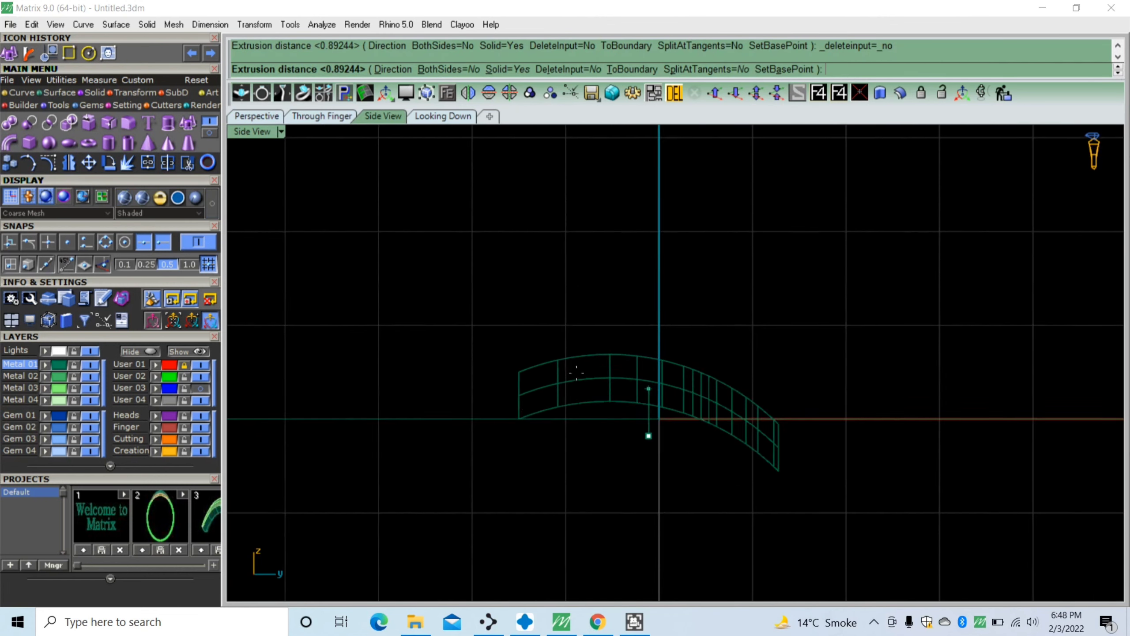
pyautogui.scroll(1, 576, 373)
pyautogui.press('Return')
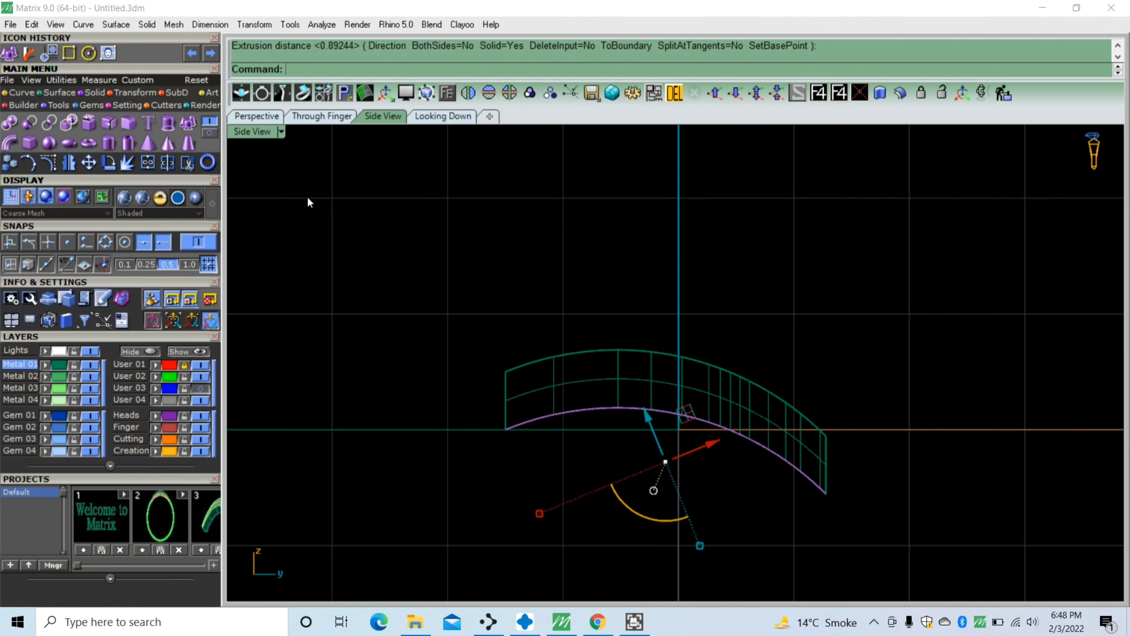
pyautogui.click(268, 117)
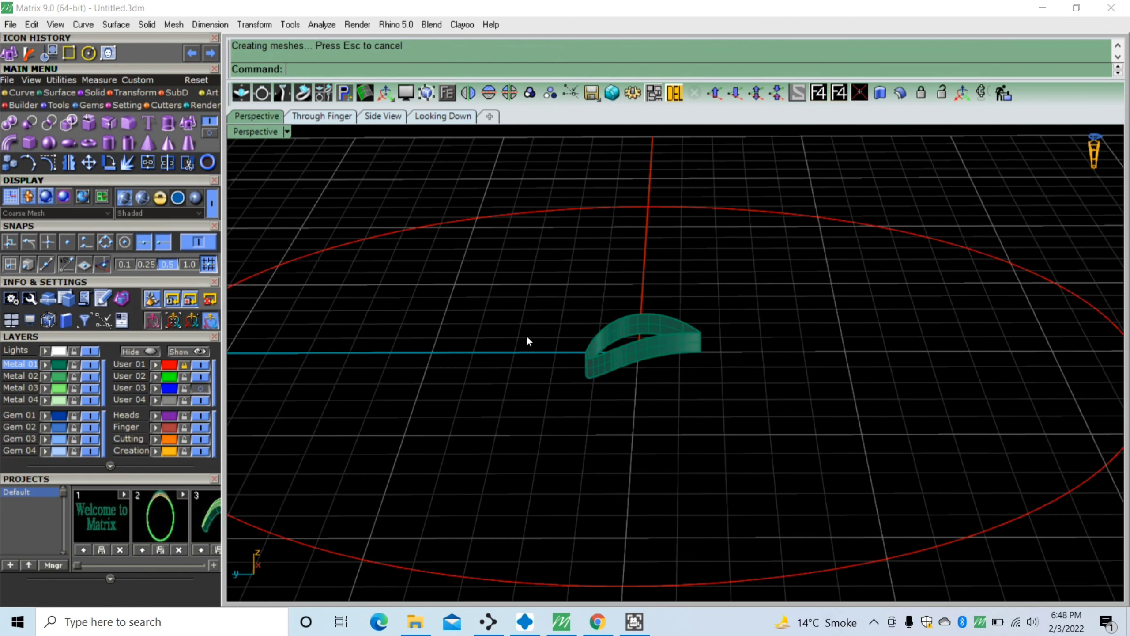
# Patch the band's top edges with Adjust tangency and Automatic trim enabled
pyautogui.click(60, 92)
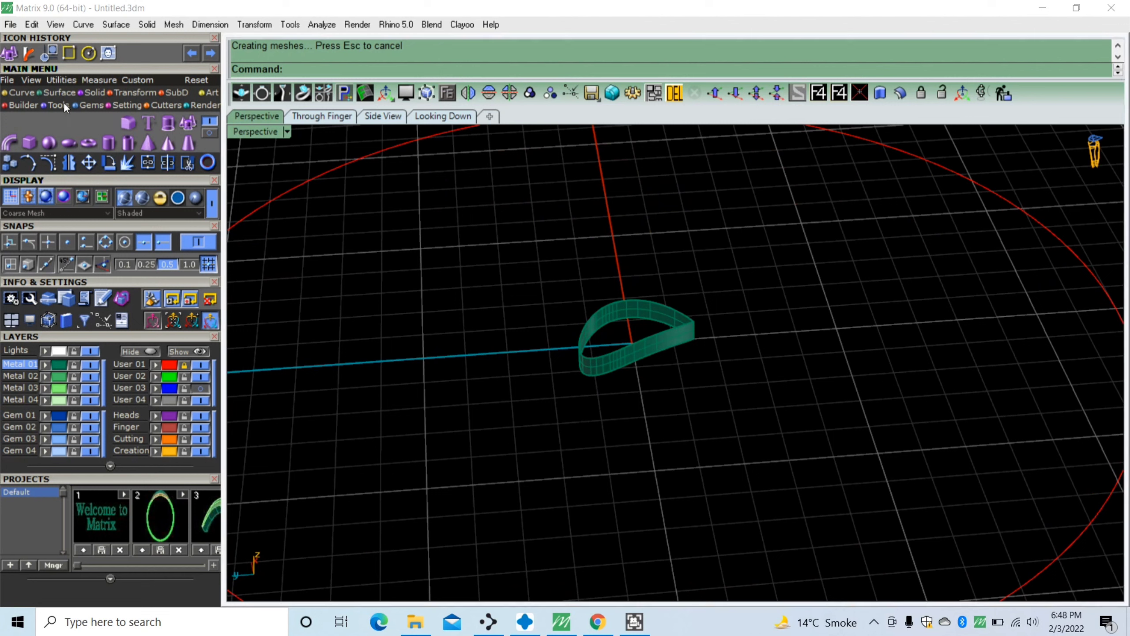
pyautogui.click(33, 142)
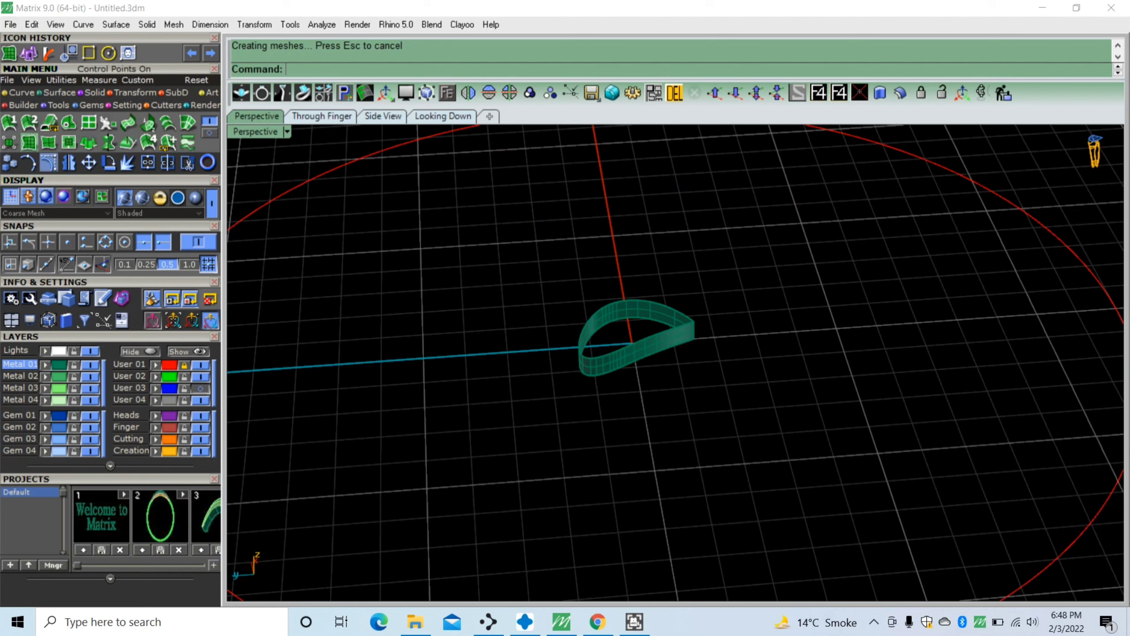
pyautogui.press('Return')
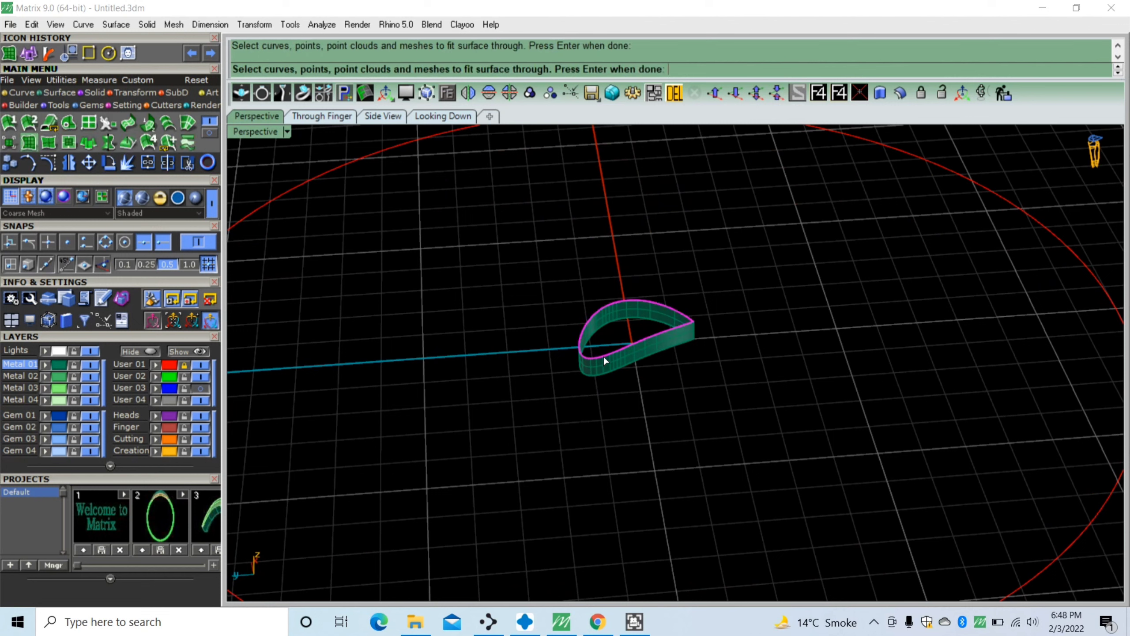
pyautogui.click(617, 305)
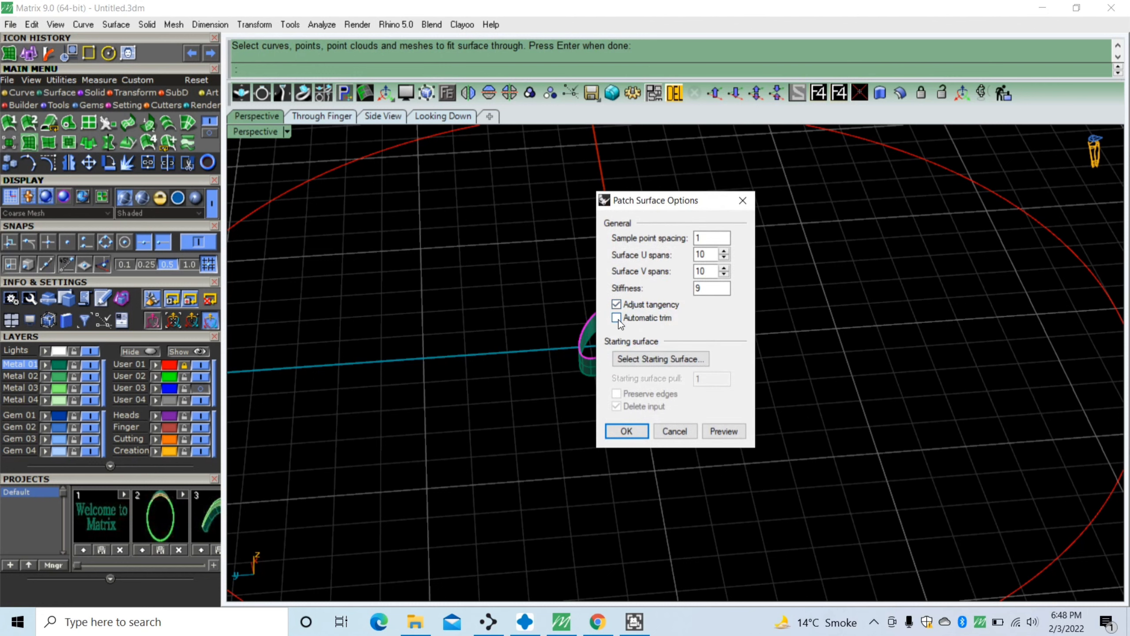
pyautogui.click(626, 430)
# Orbit to a top-down view and window-select the whole teardrop petal
pyautogui.scroll(3, 638, 318)
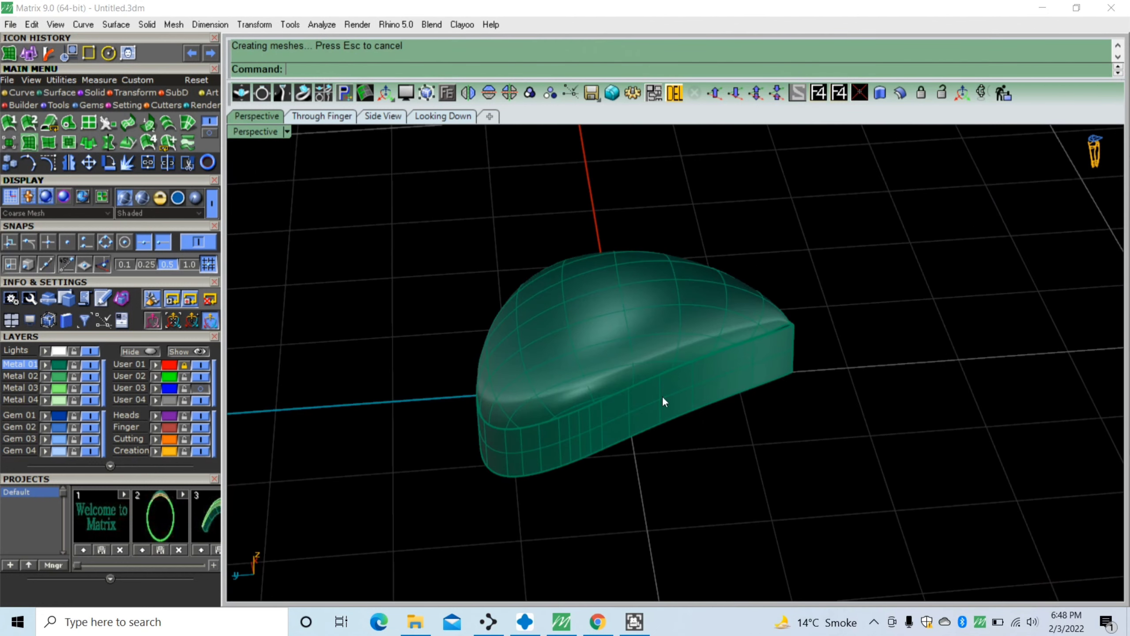
pyautogui.moveTo(662, 395)
pyautogui.mouseDown(button='right')
pyautogui.moveTo(651, 351)
pyautogui.moveTo(608, 346)
pyautogui.moveTo(714, 414)
pyautogui.mouseUp(button='right')
pyautogui.scroll(-5, 550, 347)
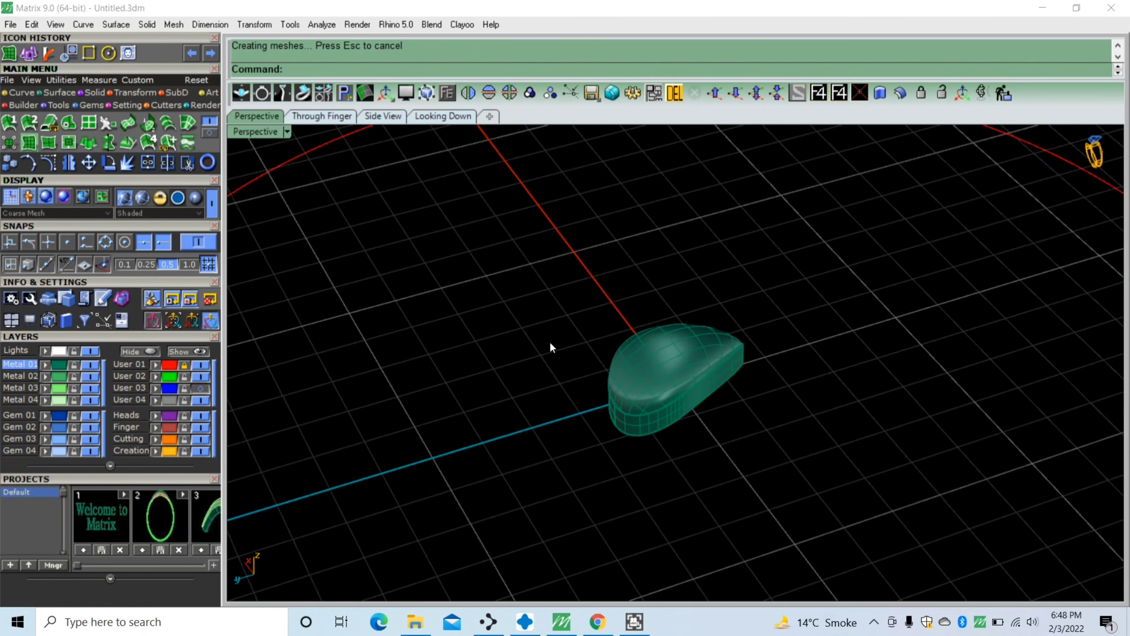
pyautogui.moveTo(550, 347)
pyautogui.mouseDown(button='right')
pyautogui.moveTo(656, 449)
pyautogui.moveTo(550, 417)
pyautogui.mouseUp(button='right')
pyautogui.scroll(5, 542, 459)
pyautogui.moveTo(542, 459); pyautogui.dragTo(545, 444, button='right')
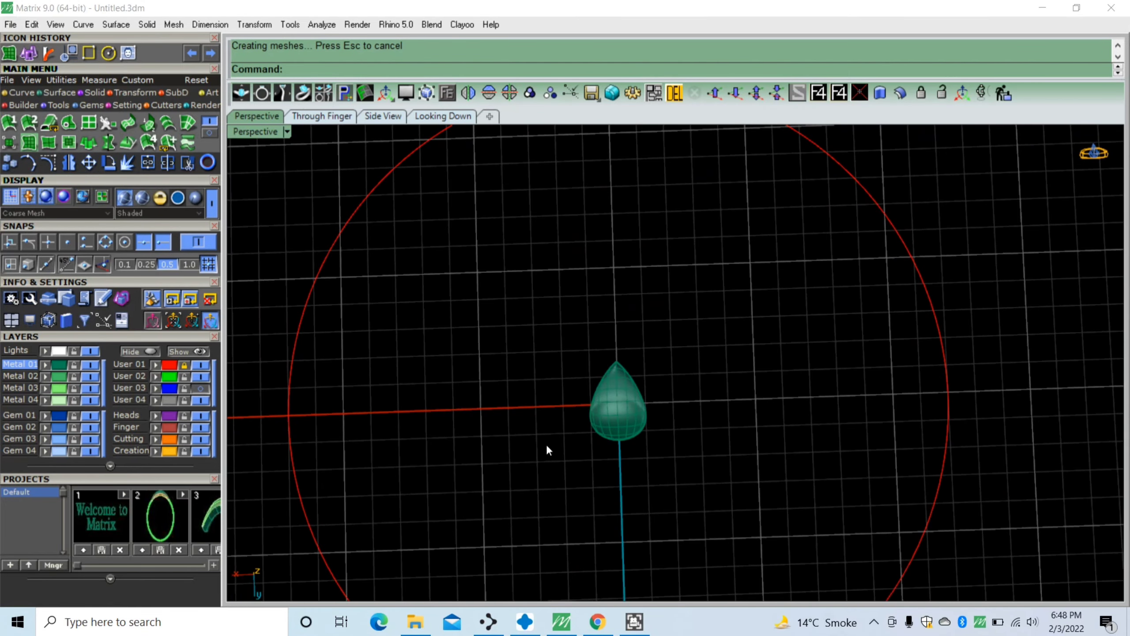
pyautogui.scroll(-3, 545, 444)
pyautogui.moveTo(563, 444); pyautogui.dragTo(586, 475)
pyautogui.scroll(2, 597, 458)
# Move the petal down and turn the view to face the earring photo
pyautogui.click(534, 492)
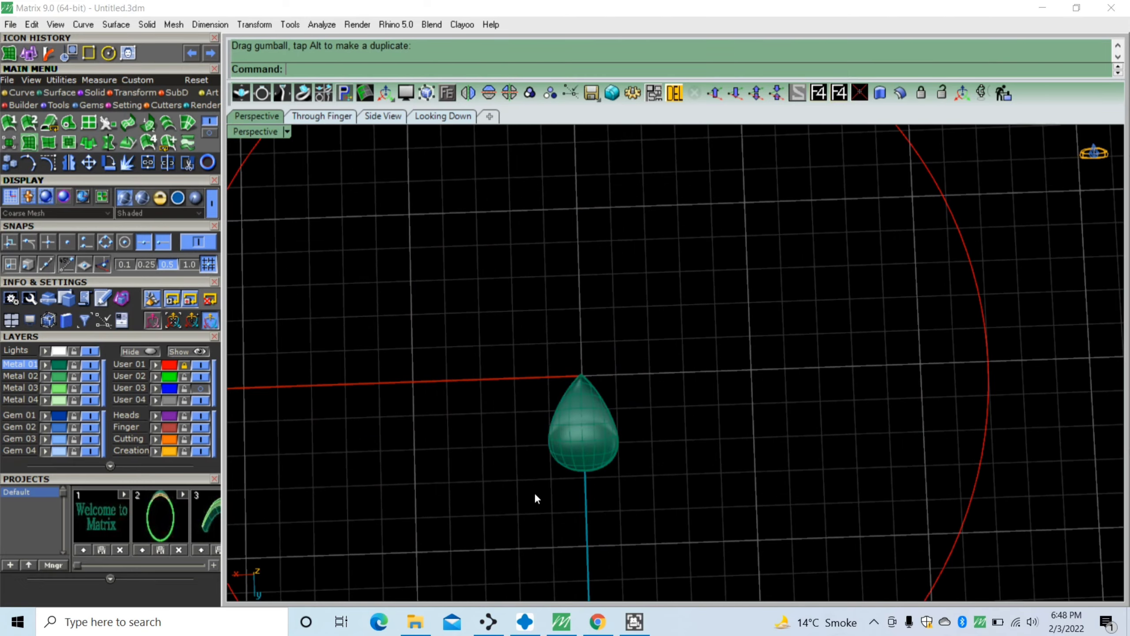
pyautogui.scroll(-2, 534, 492)
pyautogui.scroll(-5, 559, 487)
pyautogui.moveTo(578, 383)
pyautogui.mouseDown(button='right')
pyautogui.moveTo(630, 492)
pyautogui.moveTo(278, 412)
pyautogui.mouseUp(button='right')
pyautogui.keyDown('shift'); pyautogui.moveTo(434, 436); pyautogui.dragTo(295, 430, button='right'); pyautogui.keyUp('shift')
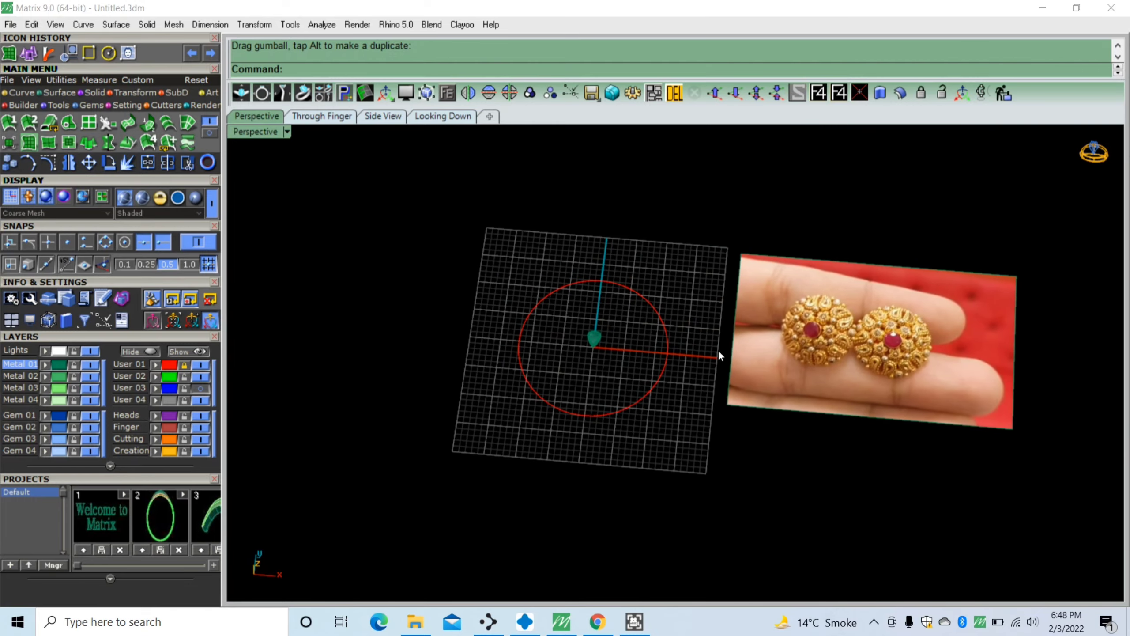
pyautogui.scroll(-2, 800, 335)
pyautogui.scroll(6, 762, 332)
pyautogui.scroll(-2, 735, 337)
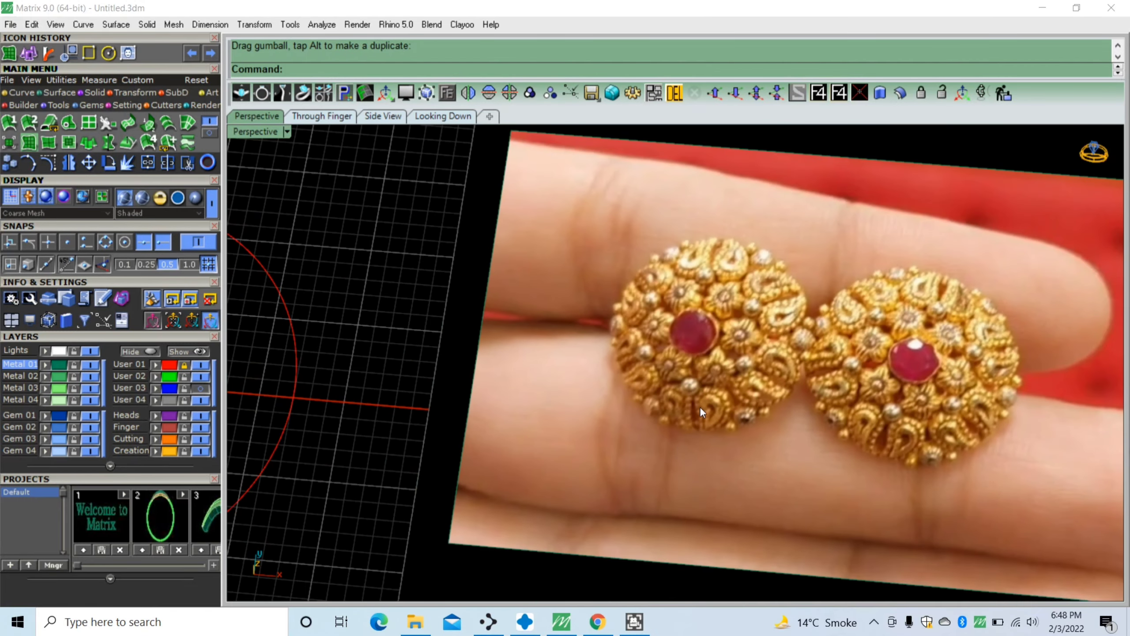
pyautogui.moveTo(700, 406); pyautogui.dragTo(710, 417, button='right')
# Trim the photo to a circle drawn around the left earring's ruby
pyautogui.click(21, 92)
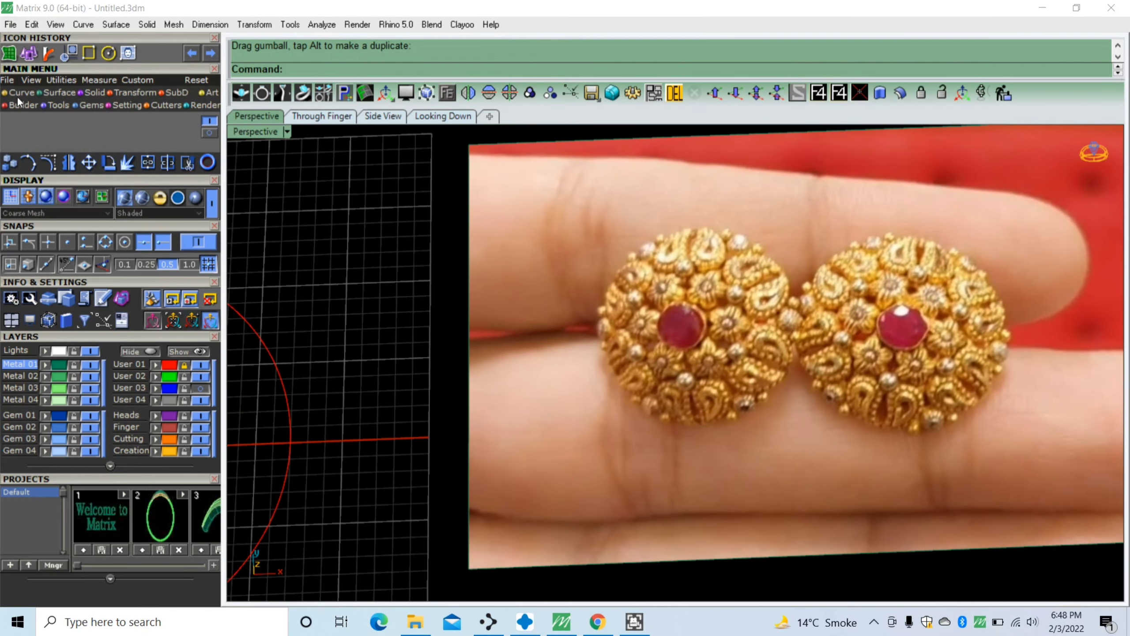
pyautogui.click(88, 122)
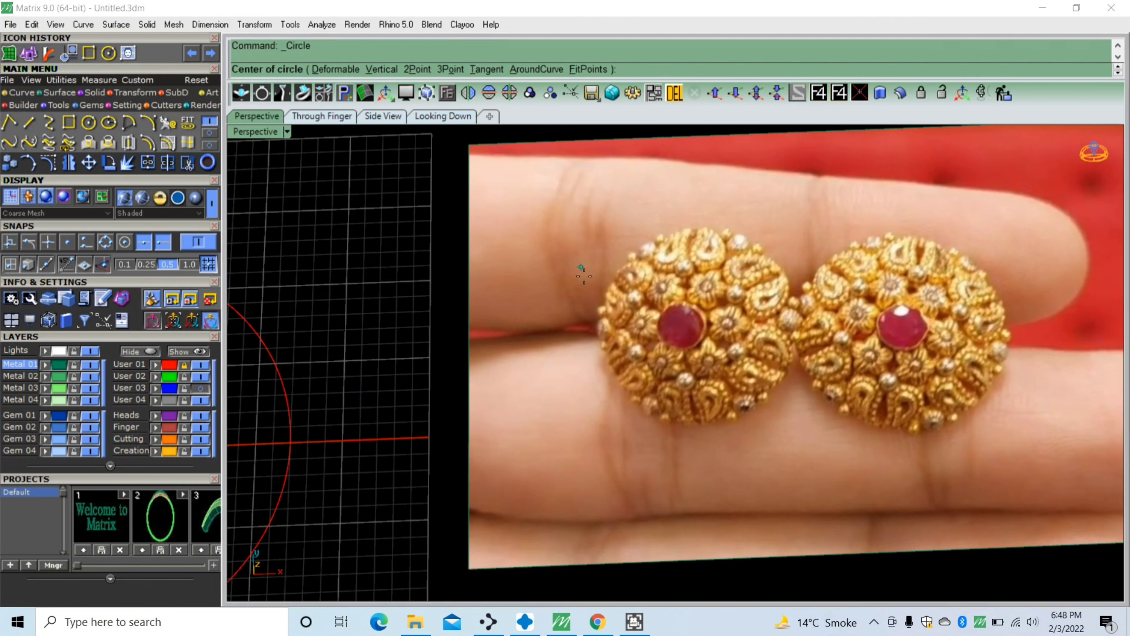
pyautogui.click(685, 325)
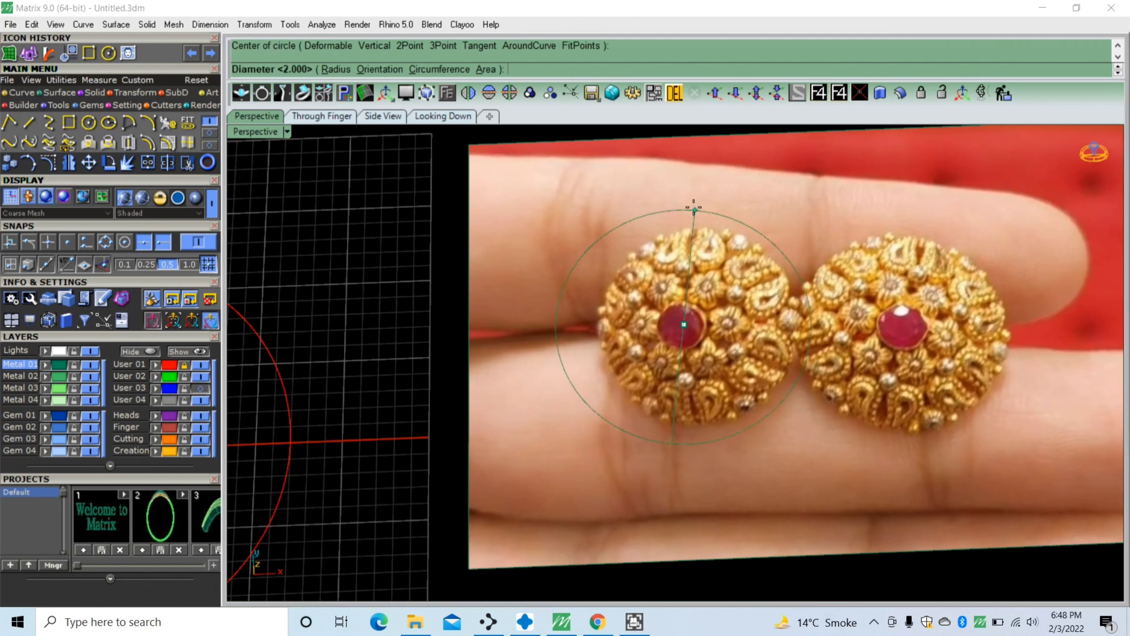
pyautogui.click(693, 208)
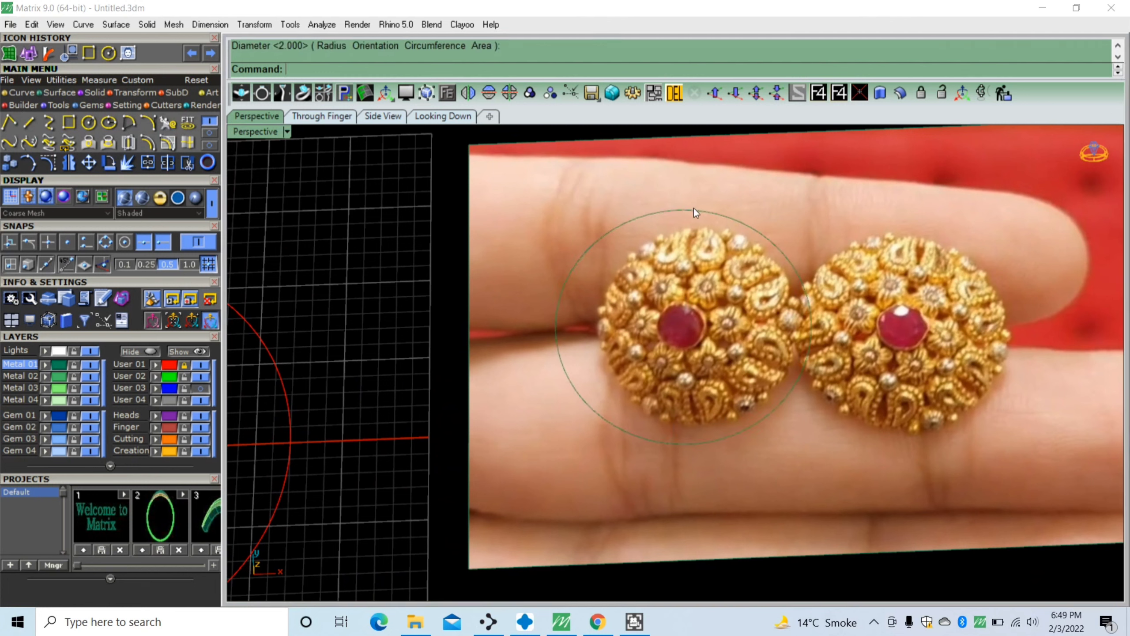
pyautogui.click(656, 210)
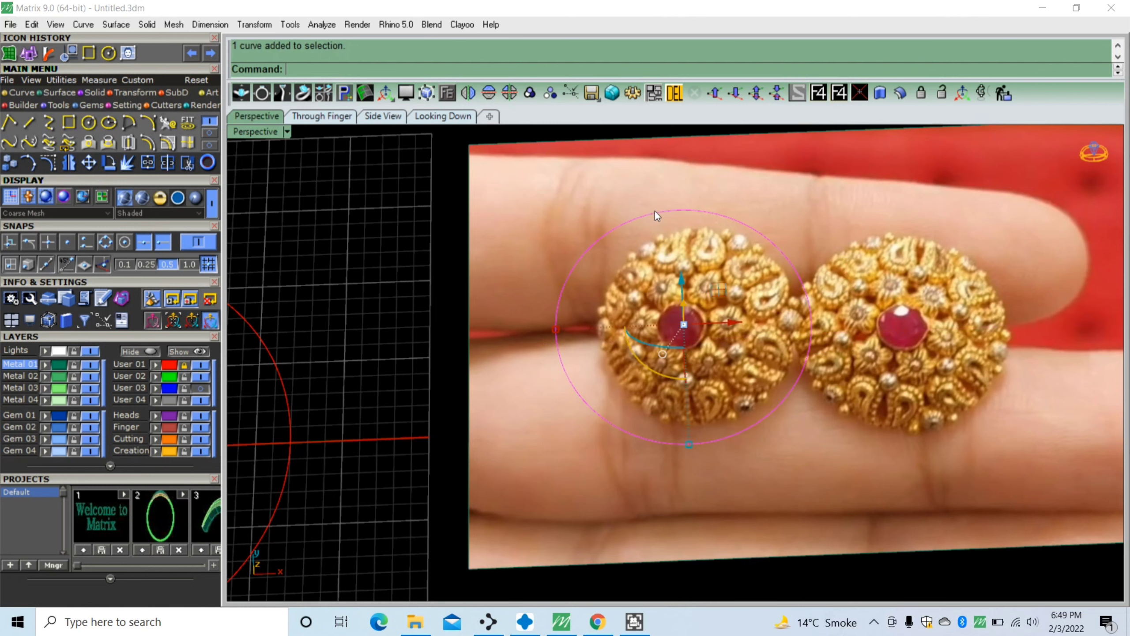
pyautogui.click(185, 165)
pyautogui.click(555, 222)
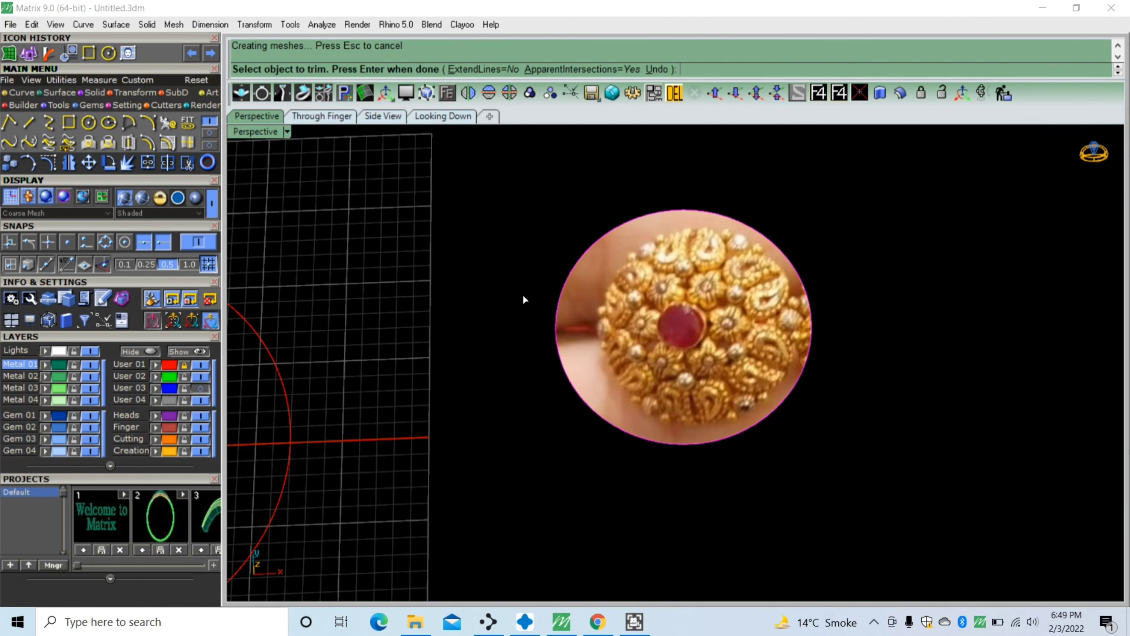
pyautogui.scroll(-3, 796, 341)
pyautogui.press('Return')
# Move the trimmed photo disc left toward the grid
pyautogui.click(800, 338)
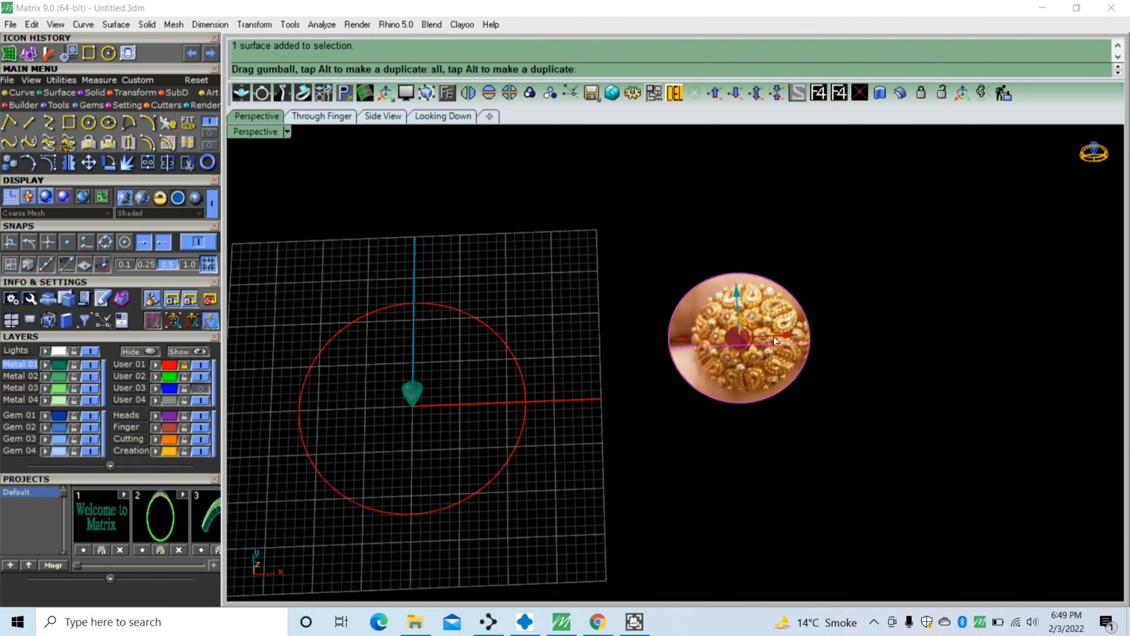
pyautogui.moveTo(774, 341); pyautogui.dragTo(659, 345)
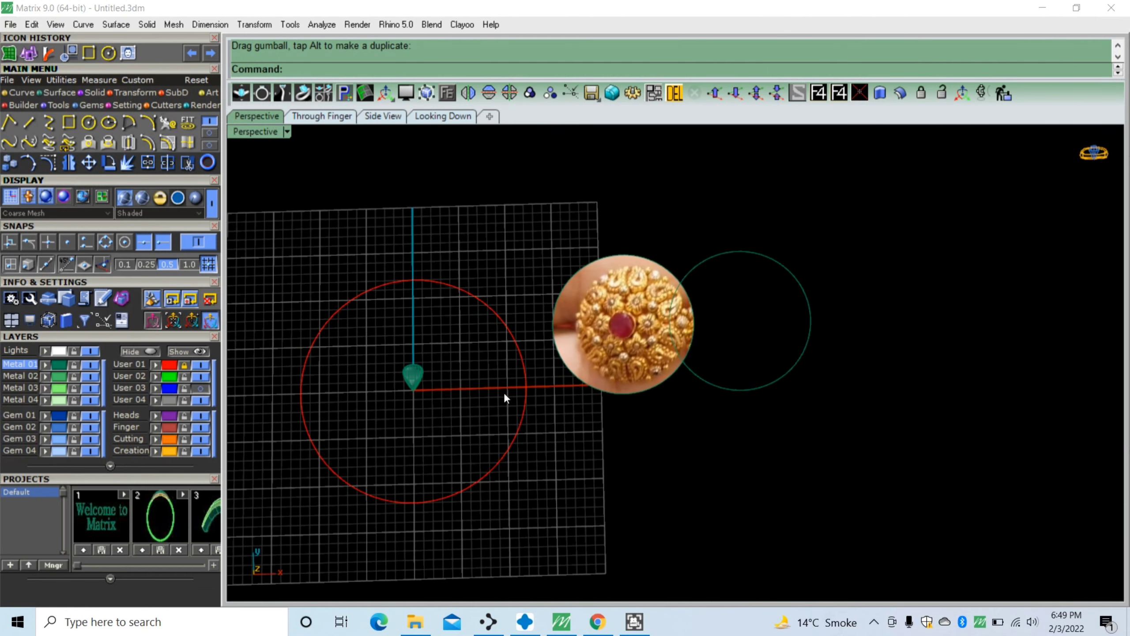
pyautogui.scroll(5, 505, 396)
pyautogui.scroll(-1, 467, 366)
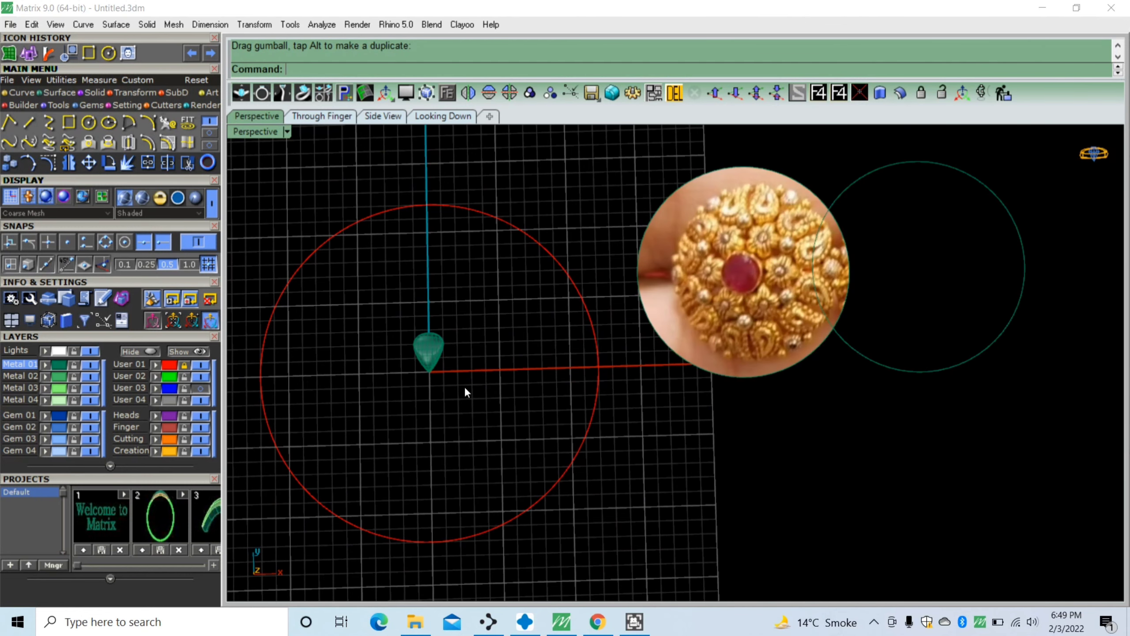
# Start Extract Isocurve on the teardrop petal, with User 02 as the current layer
pyautogui.scroll(3, 403, 370)
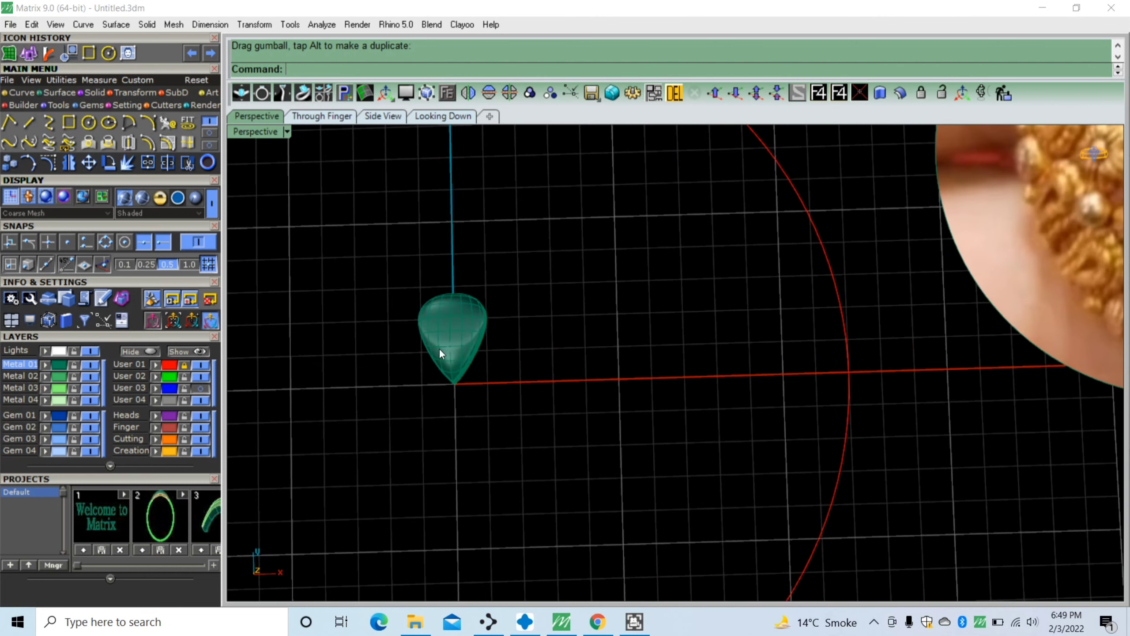
pyautogui.click(439, 348)
pyautogui.click(50, 92)
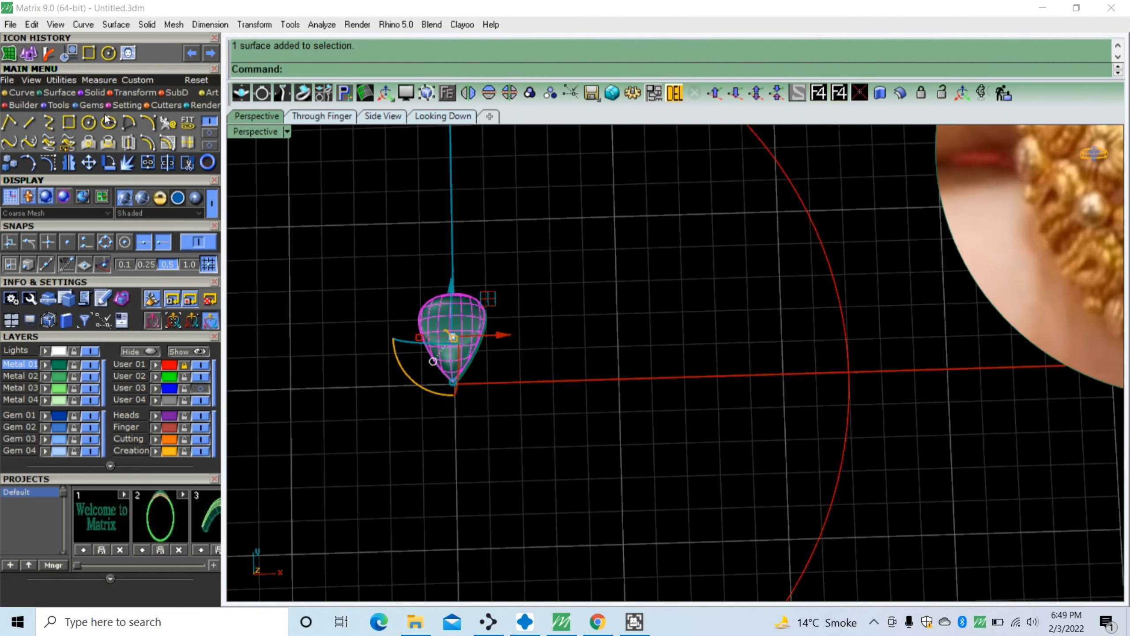
pyautogui.click(187, 142)
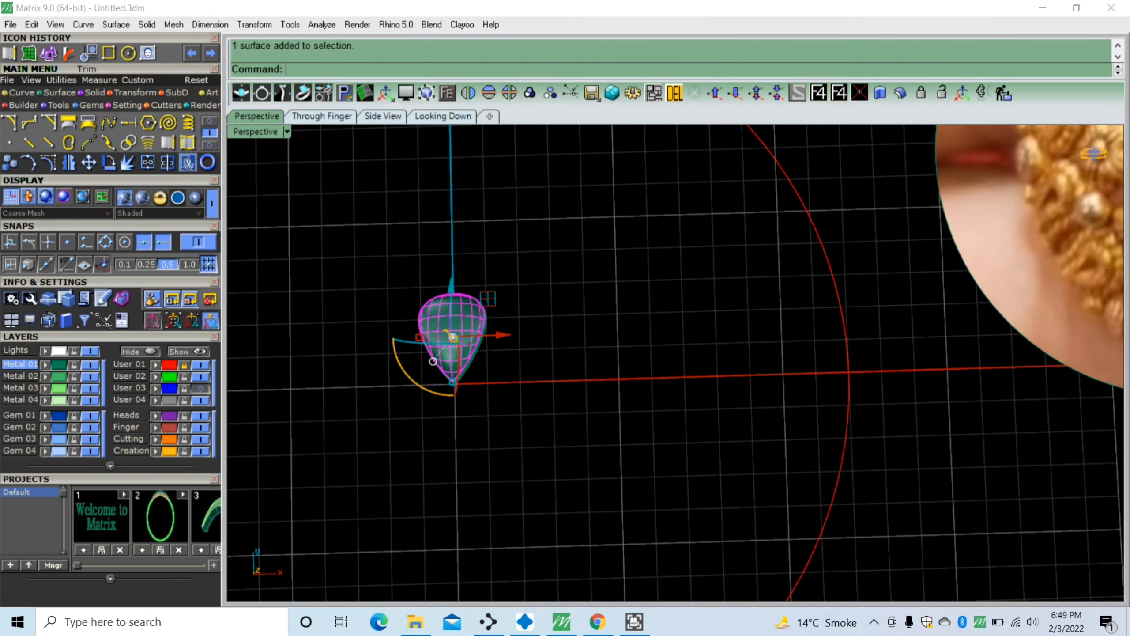
pyautogui.scroll(5, 455, 341)
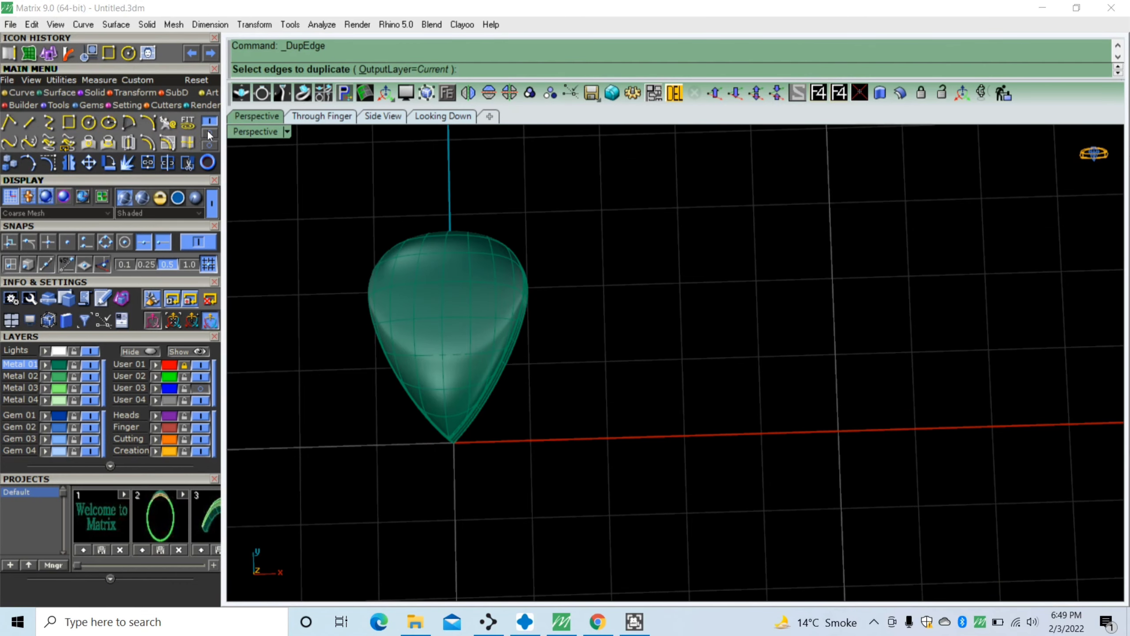
pyautogui.click(189, 144)
pyautogui.click(479, 311)
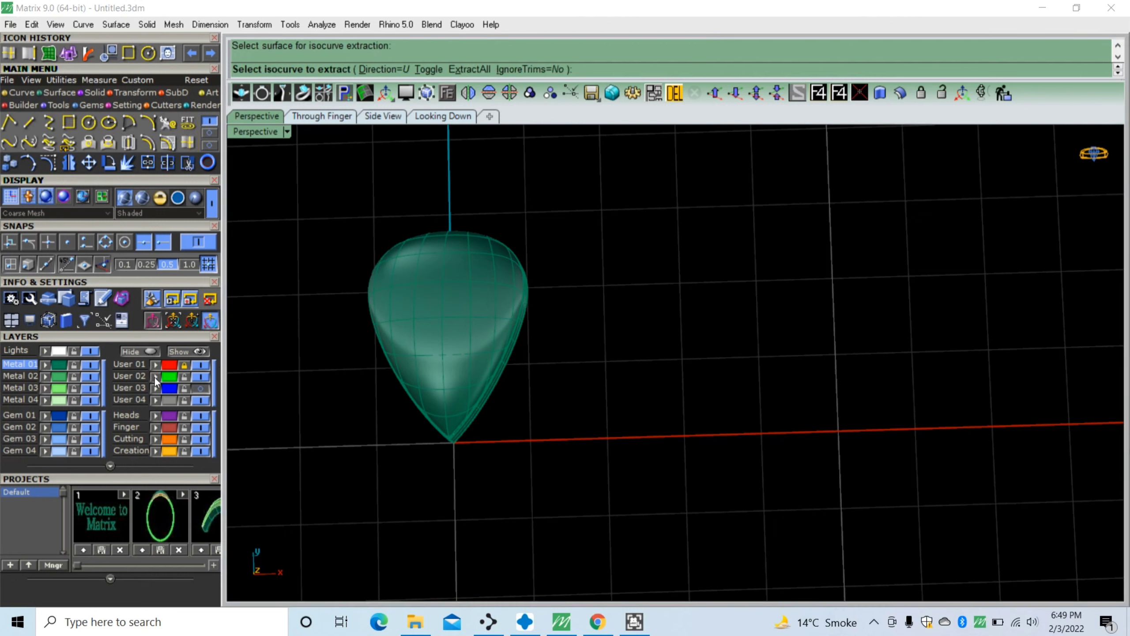
pyautogui.click(140, 374)
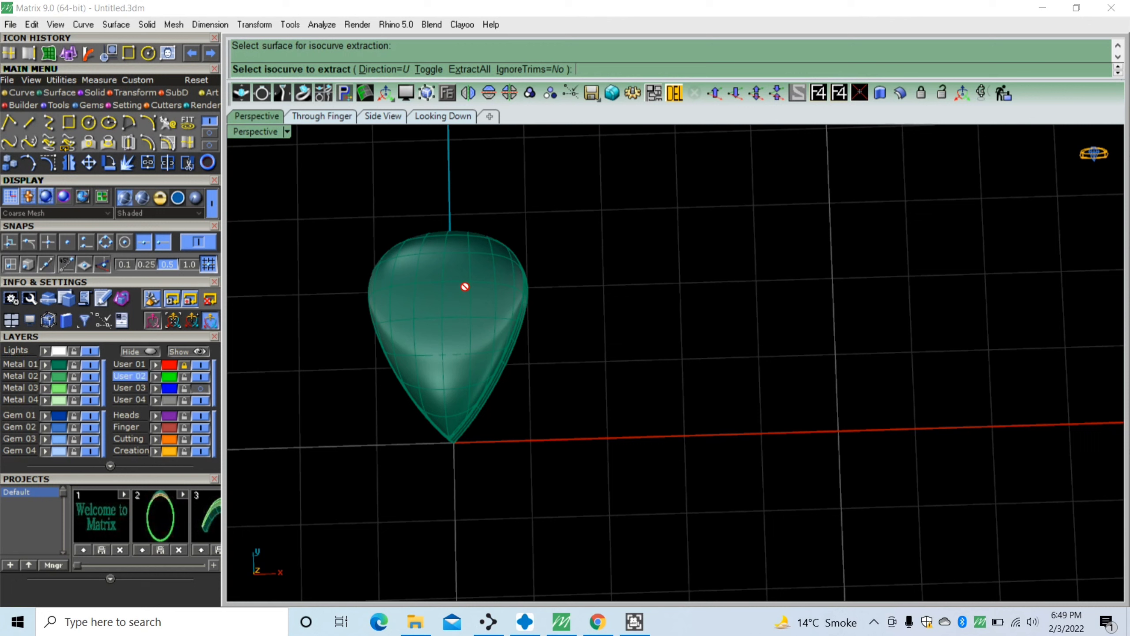
# Extract four lengthwise isocurves across one side of the petal
pyautogui.click(444, 266)
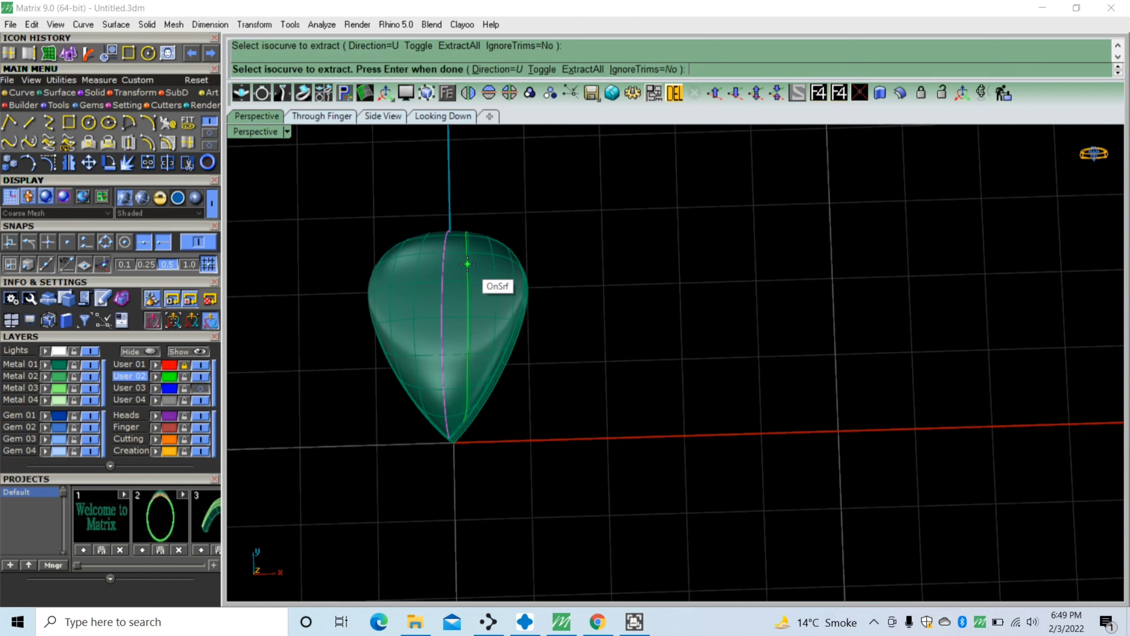
pyautogui.click(469, 264)
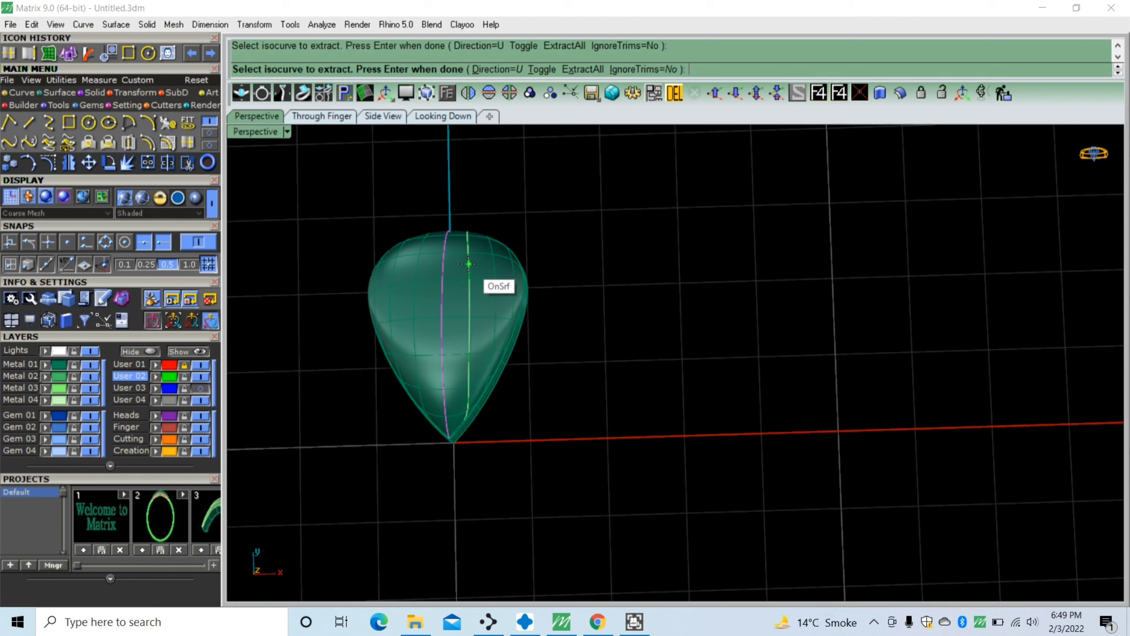
pyautogui.click(492, 264)
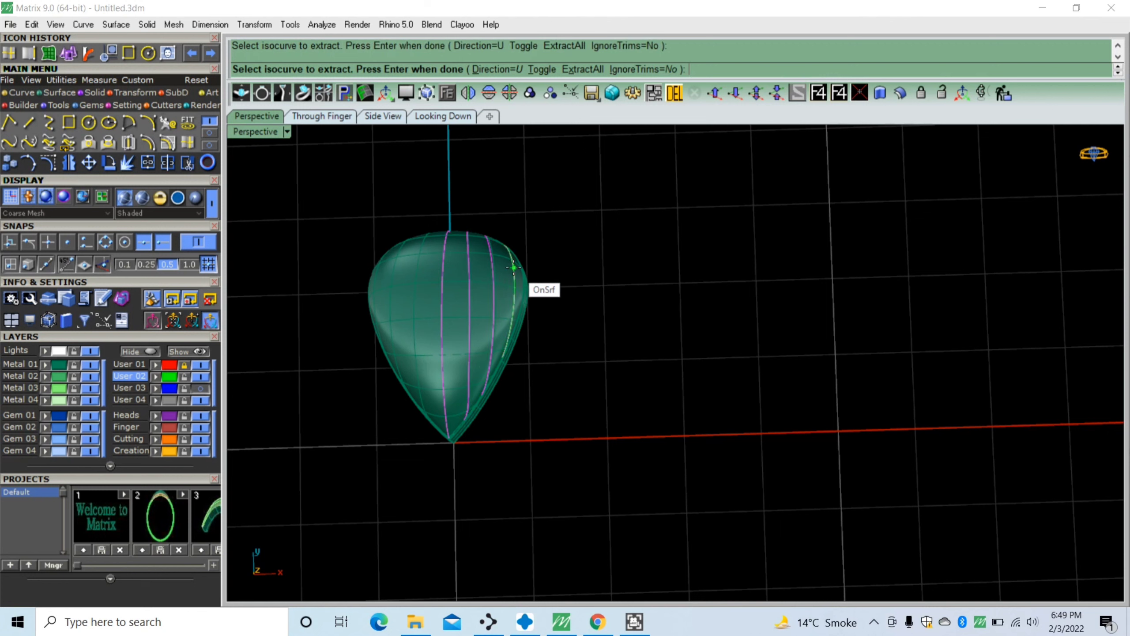
pyautogui.click(513, 267)
pyautogui.press('Return')
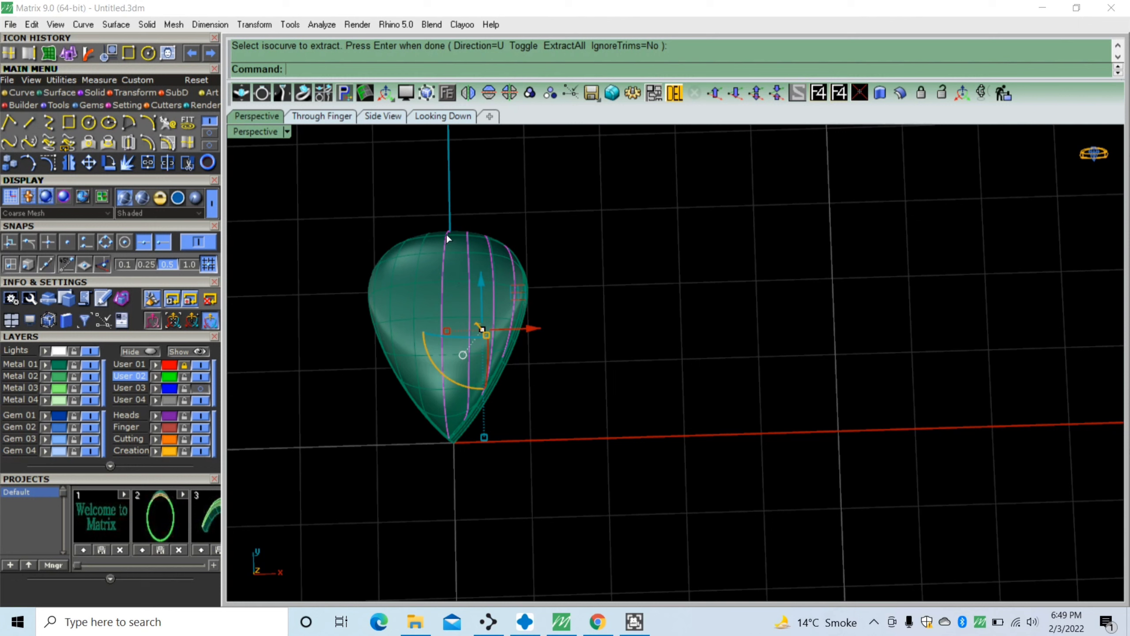
# Drop the centre curve from the selection and begin mirroring the isocurves from origin 0
pyautogui.keyDown('ctrl'); pyautogui.click(448, 240); pyautogui.keyUp('ctrl')
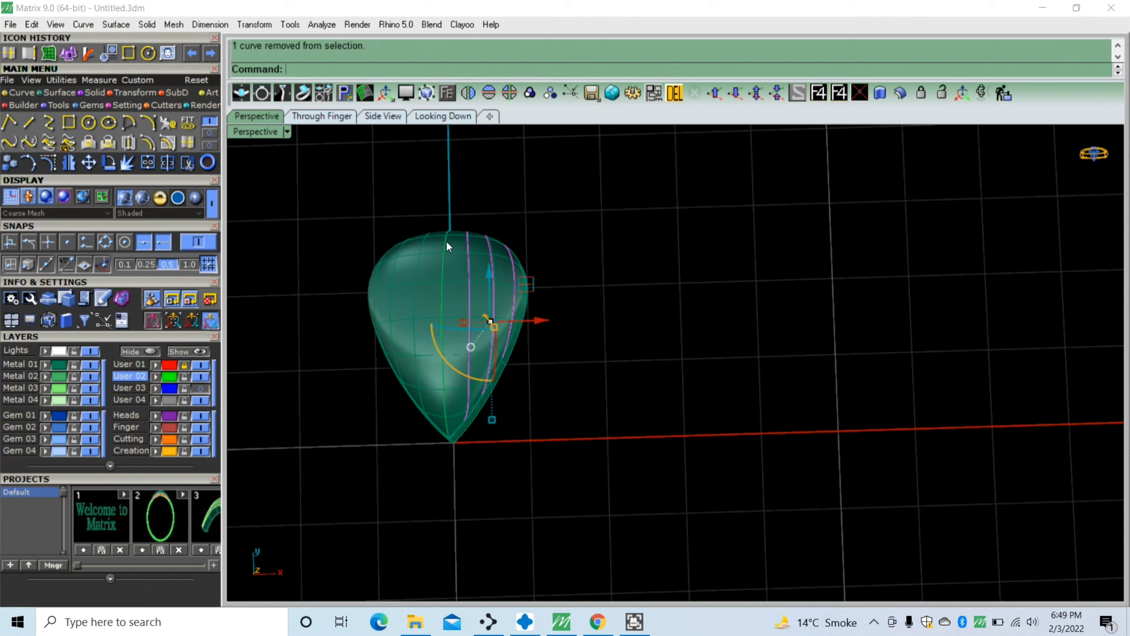
pyautogui.click(74, 167)
pyautogui.write('0')
pyautogui.press('Return')
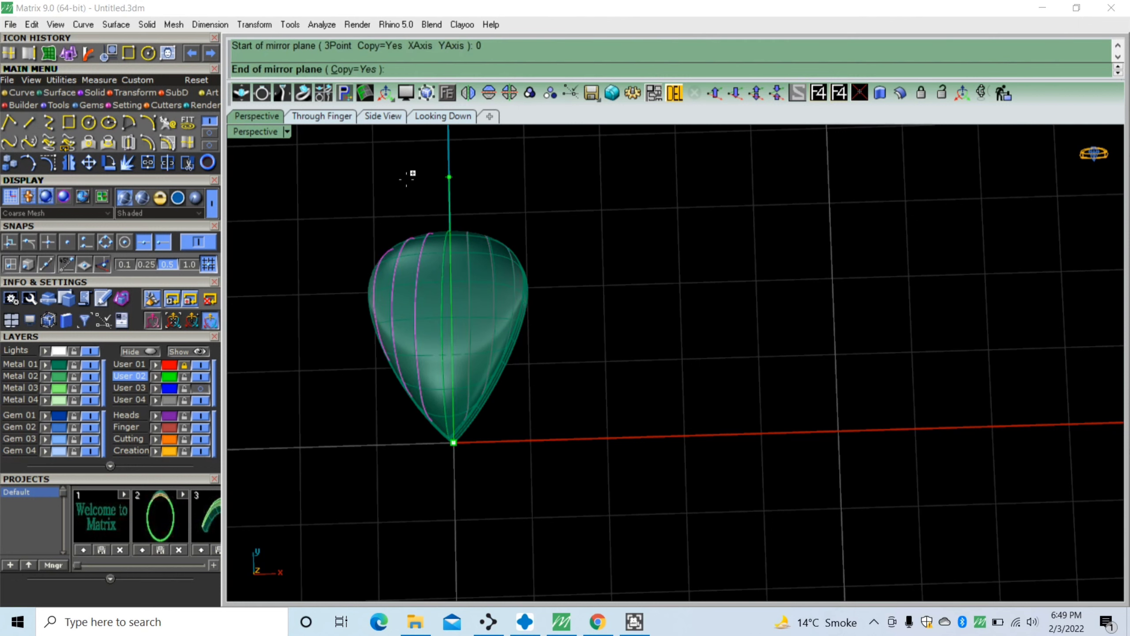
# Complete the mirror onto the petal's other half and orbit to an oblique view
pyautogui.click(413, 173)
pyautogui.scroll(-3, 540, 294)
pyautogui.scroll(-2, 538, 390)
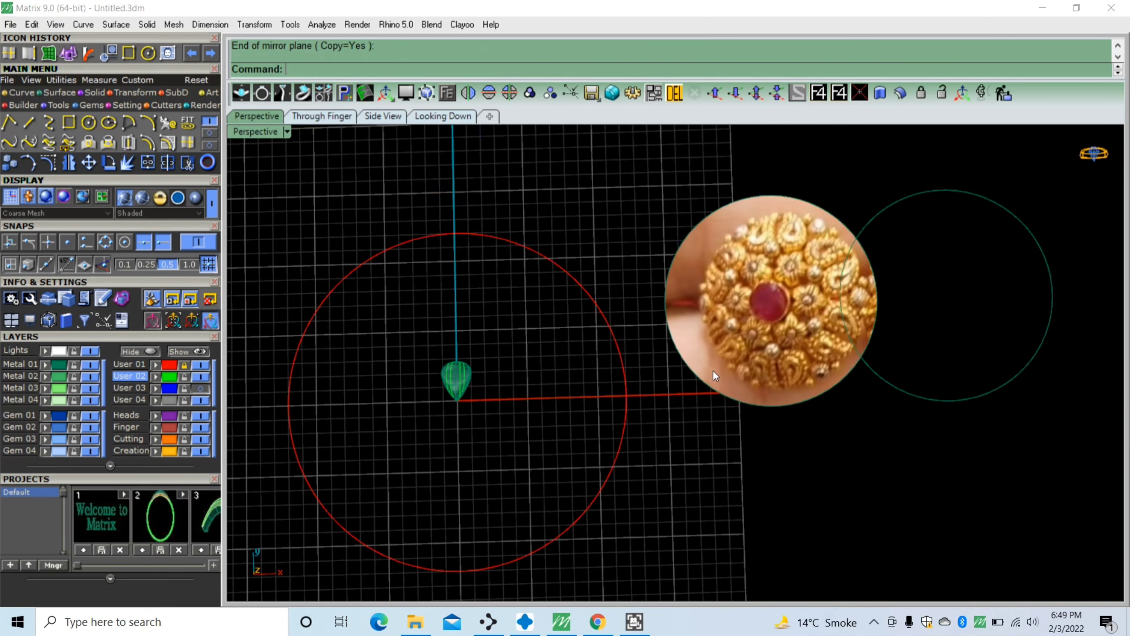
pyautogui.scroll(3, 802, 288)
pyautogui.scroll(-2, 819, 294)
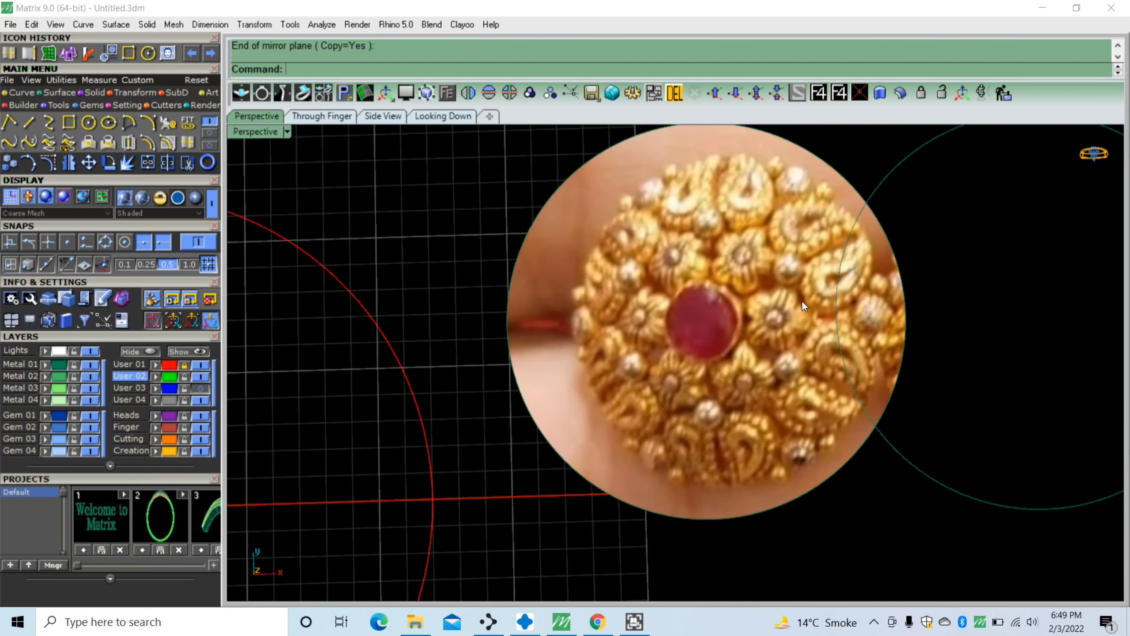
pyautogui.scroll(-2, 802, 301)
pyautogui.scroll(3, 417, 409)
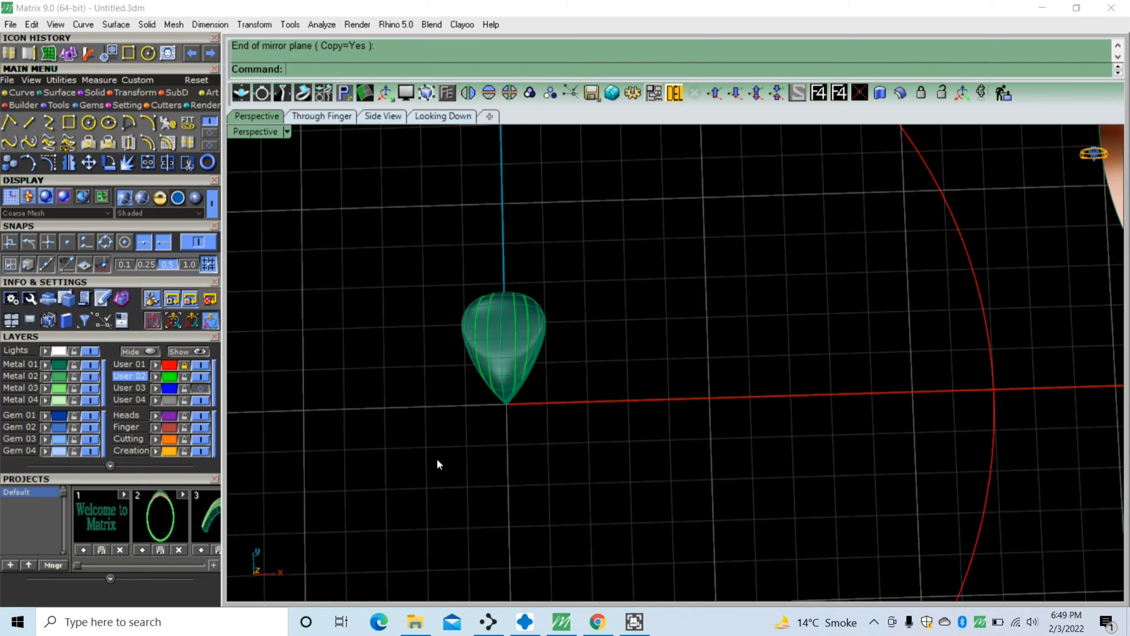
pyautogui.moveTo(436, 458)
pyautogui.mouseDown(button='right')
pyautogui.moveTo(534, 490)
pyautogui.moveTo(507, 494)
pyautogui.mouseUp(button='right')
pyautogui.scroll(2, 507, 492)
pyautogui.moveTo(509, 447); pyautogui.dragTo(490, 430, button='right')
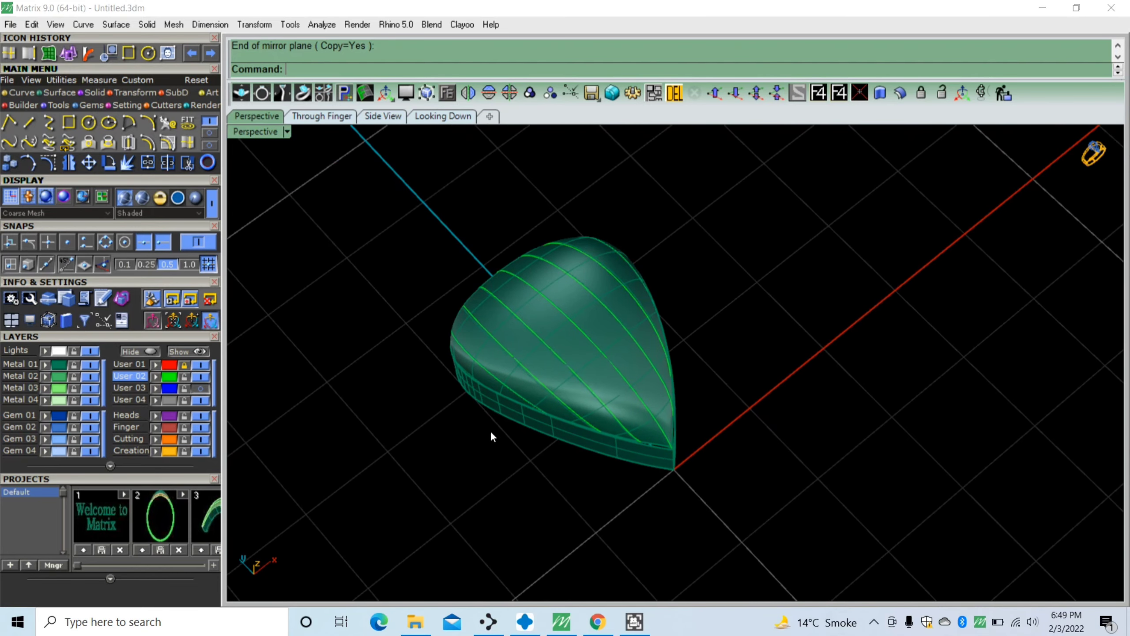
# Select all seven rib curves on User 02 and make Metal 01 the current layer
pyautogui.click(498, 379)
pyautogui.click(436, 442)
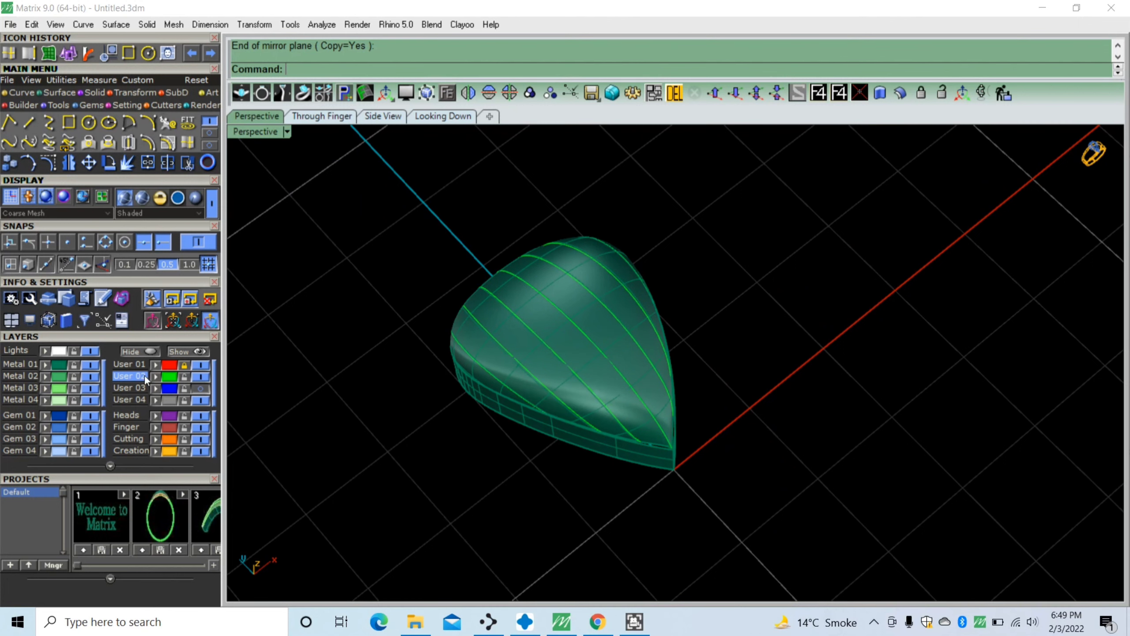
pyautogui.click(169, 380)
pyautogui.click(24, 364)
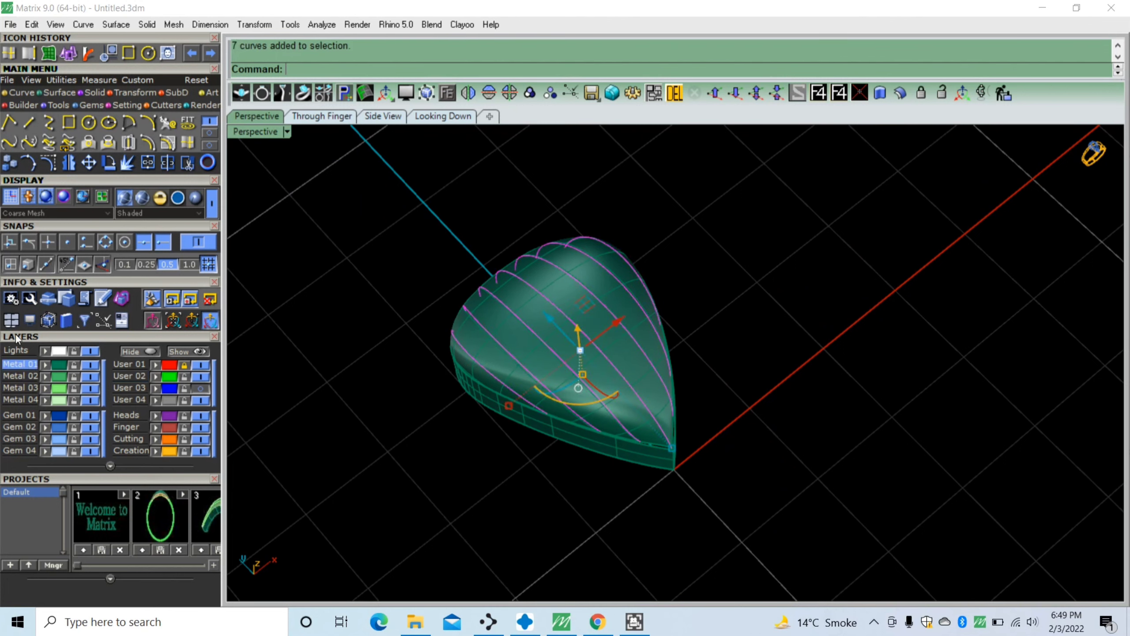
# Pipe the seven rib curves with diameter 0.25 on the Metal 02 layer
pyautogui.click(19, 376)
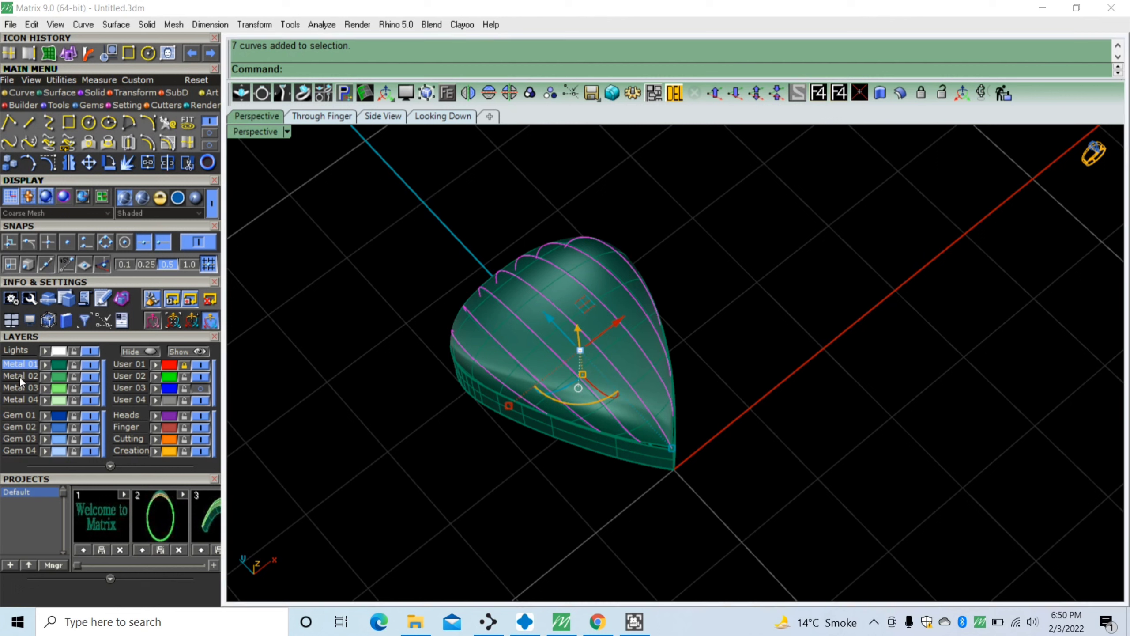
pyautogui.click(94, 94)
pyautogui.click(9, 143)
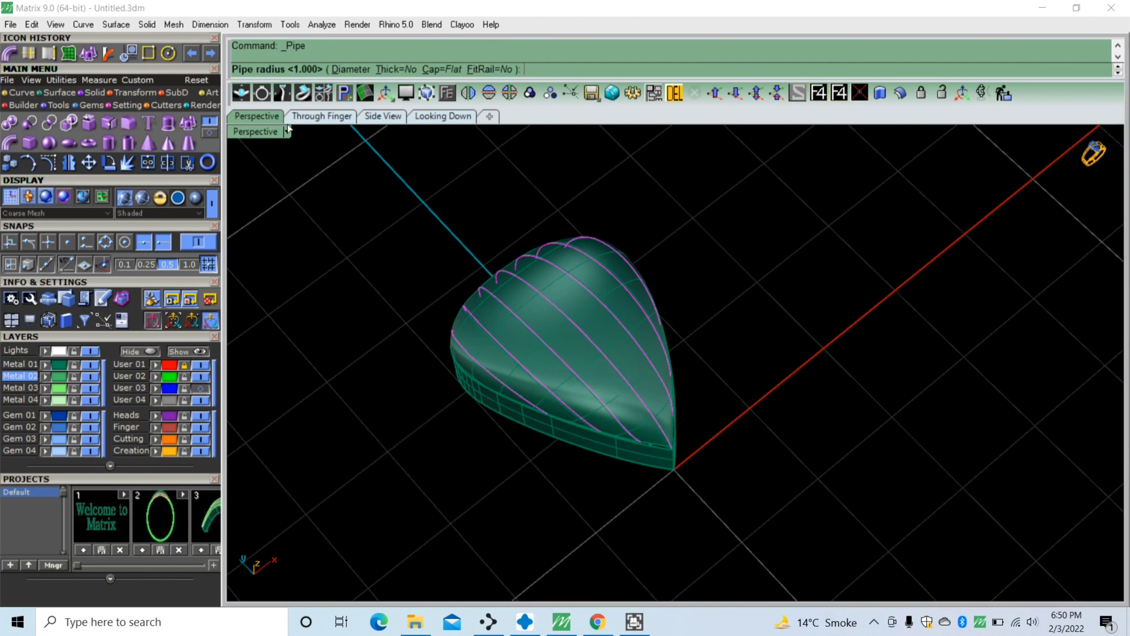
pyautogui.click(344, 71)
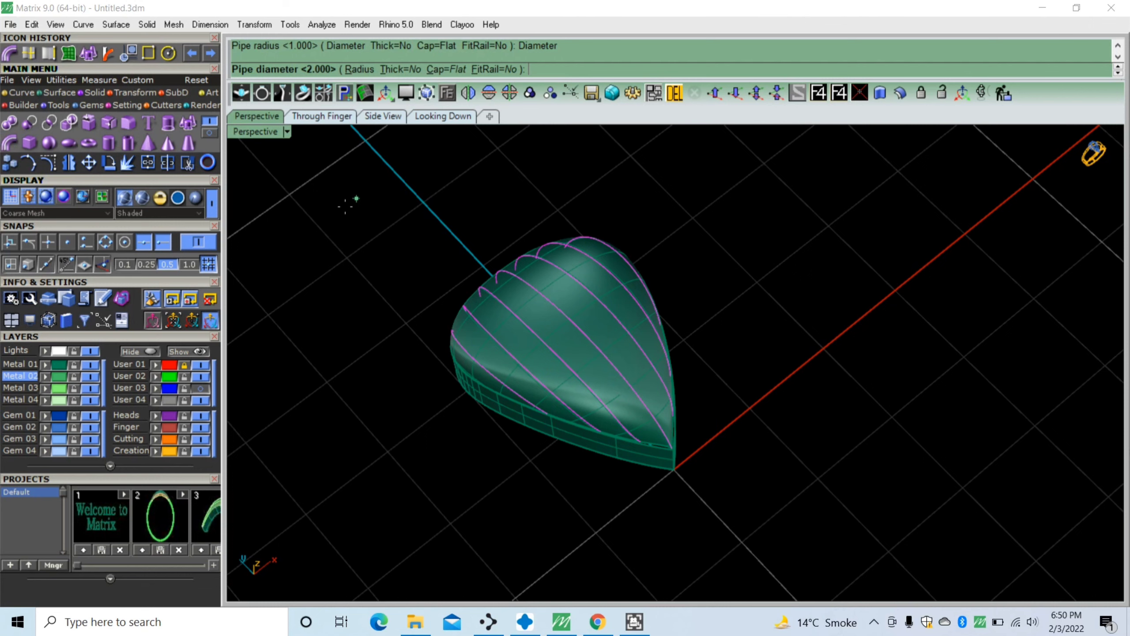
pyautogui.write('.25')
pyautogui.press('Return')
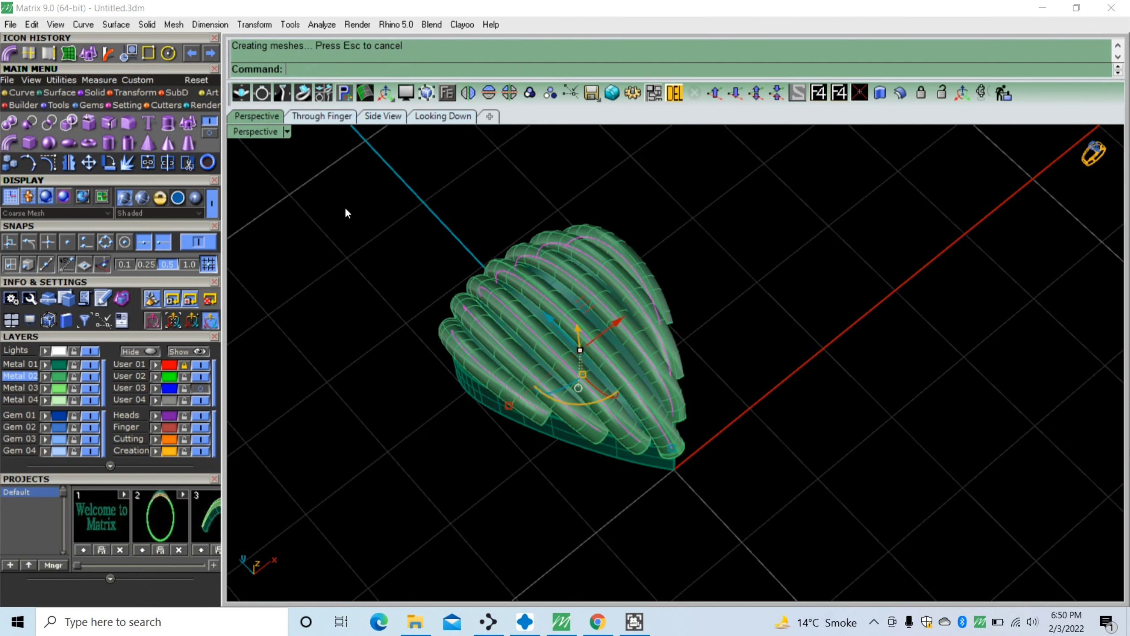
# Orbit and zoom to inspect the piped ribs with the grid edge-on
pyautogui.scroll(-10, 436, 423)
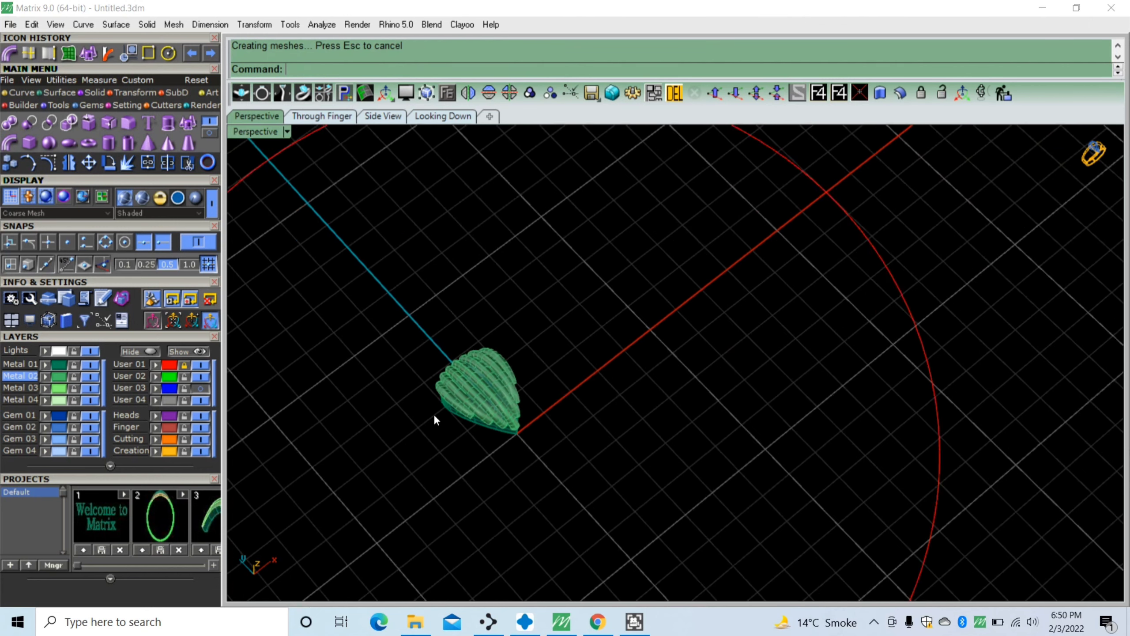
pyautogui.scroll(5, 619, 268)
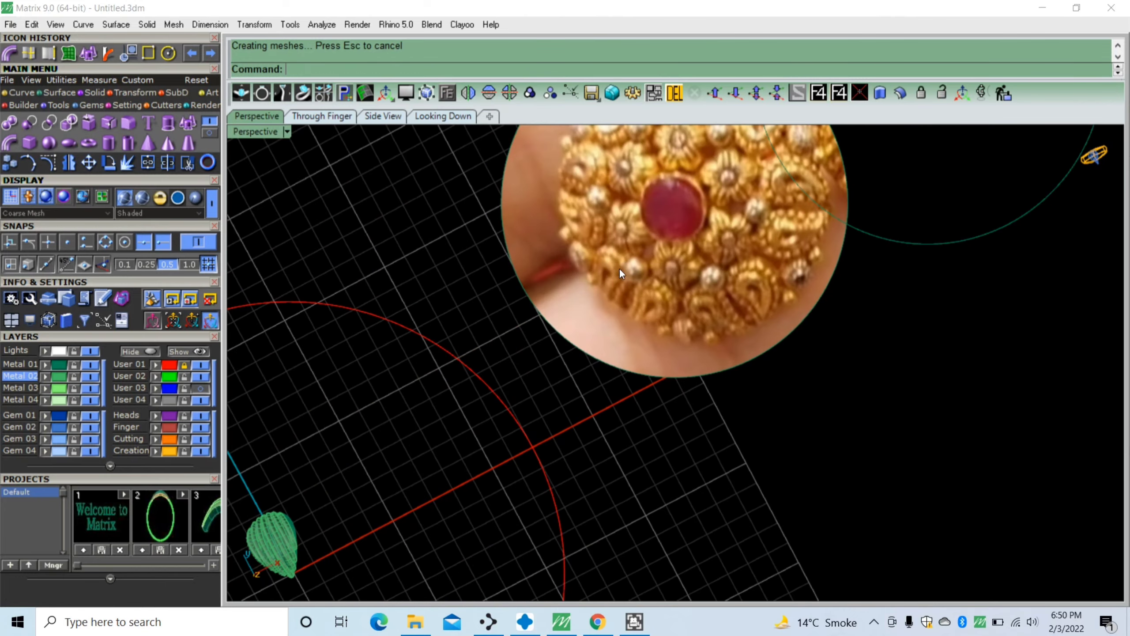
pyautogui.scroll(-4, 648, 229)
pyautogui.scroll(3, 448, 430)
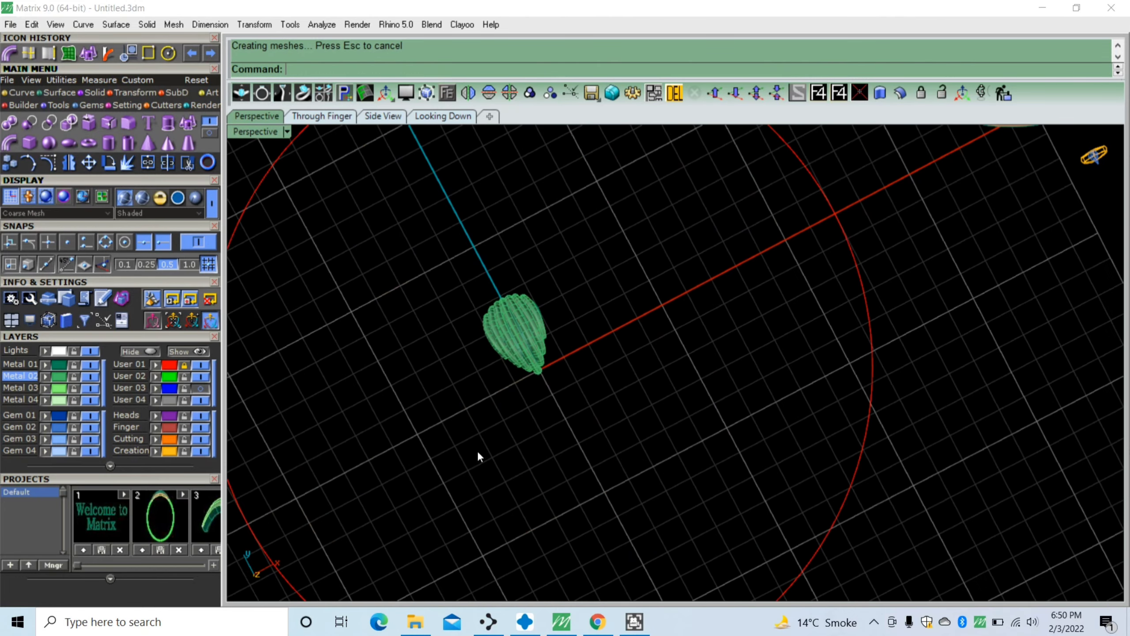
pyautogui.moveTo(477, 451); pyautogui.dragTo(534, 415, button='right')
pyautogui.scroll(-4, 544, 416)
pyautogui.scroll(2, 573, 438)
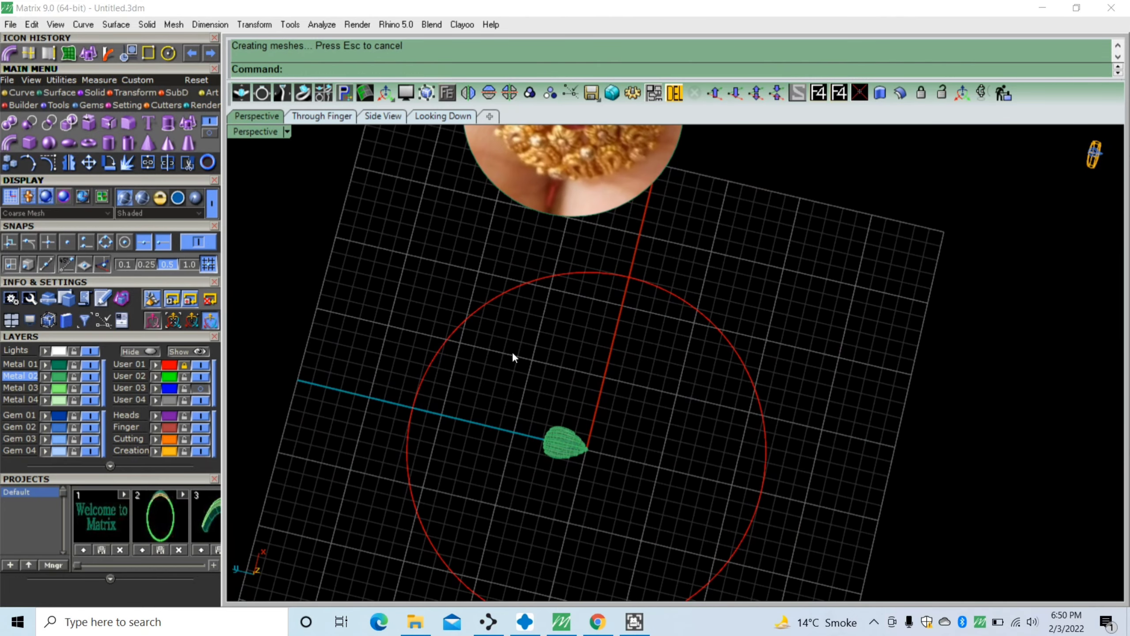
pyautogui.scroll(-2, 516, 351)
pyautogui.moveTo(524, 350); pyautogui.dragTo(558, 186, button='right')
pyautogui.scroll(1, 562, 182)
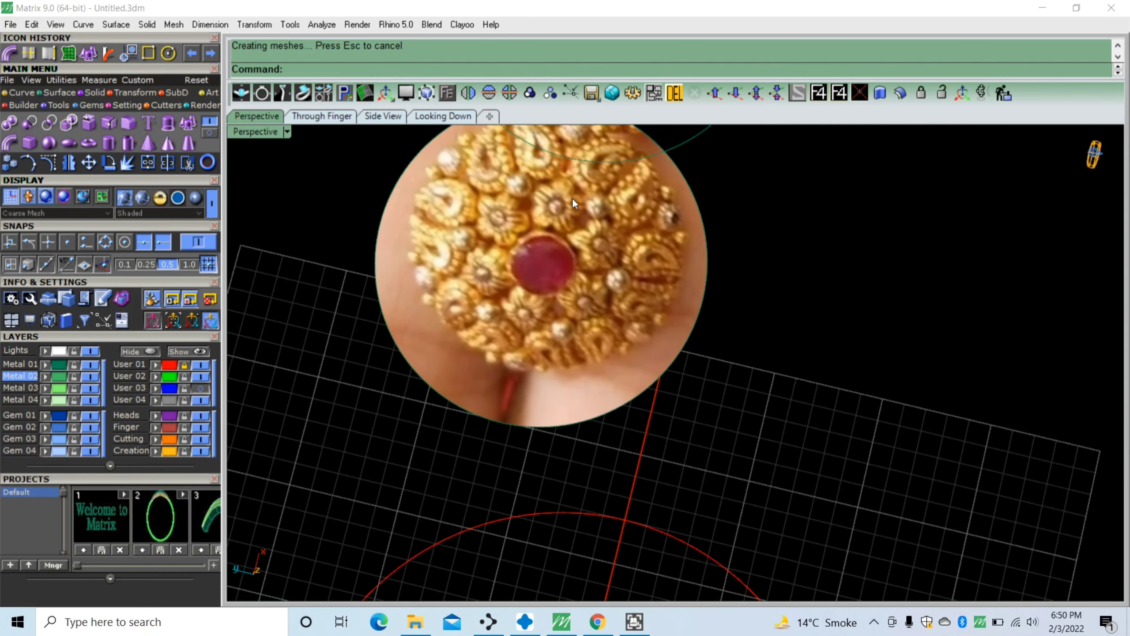
pyautogui.scroll(-3, 550, 236)
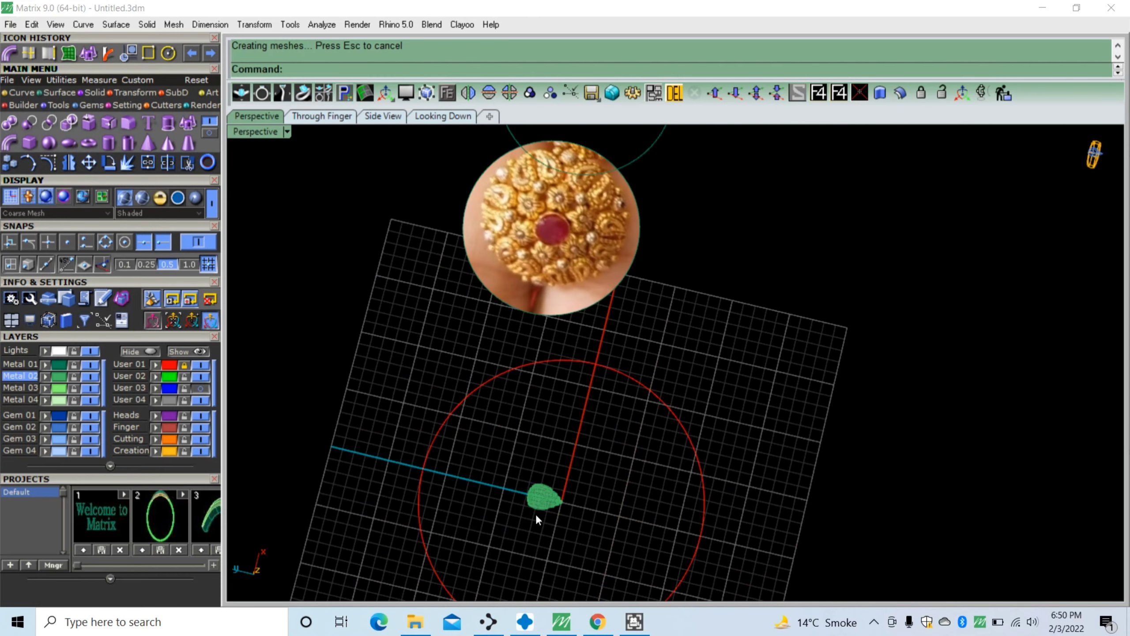
pyautogui.scroll(3, 538, 516)
pyautogui.scroll(2, 542, 514)
# Select everything and slide the ribbed petal left along the blue axis
pyautogui.hotkey('ctrl', 'a')
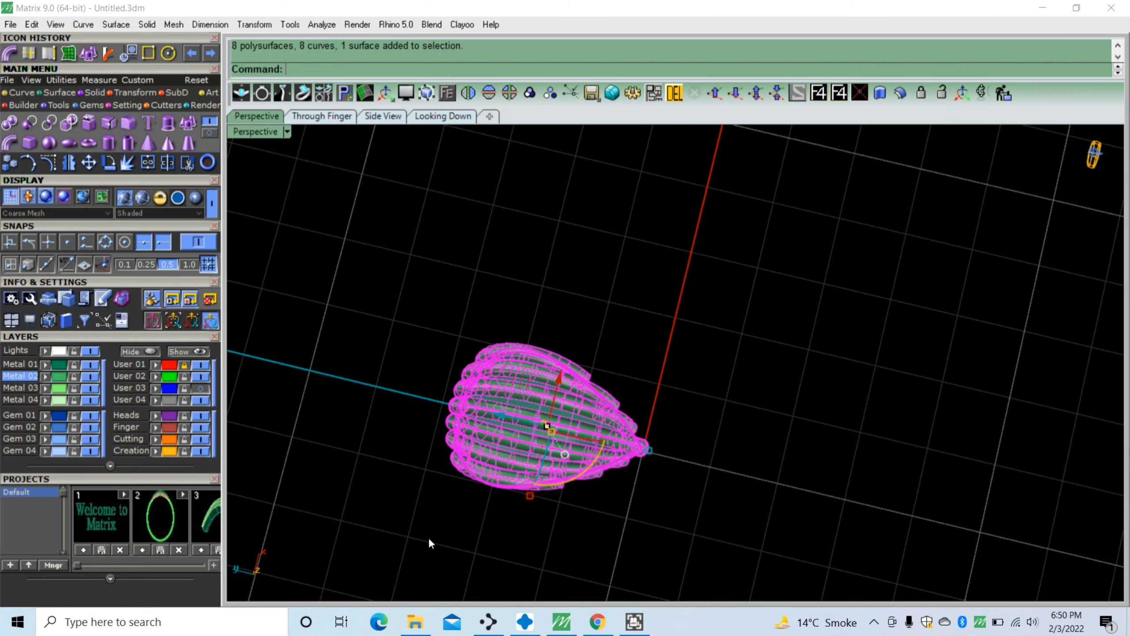
pyautogui.scroll(-3, 467, 462)
pyautogui.moveTo(467, 462); pyautogui.dragTo(505, 462, button='right')
pyautogui.moveTo(511, 424); pyautogui.dragTo(479, 417)
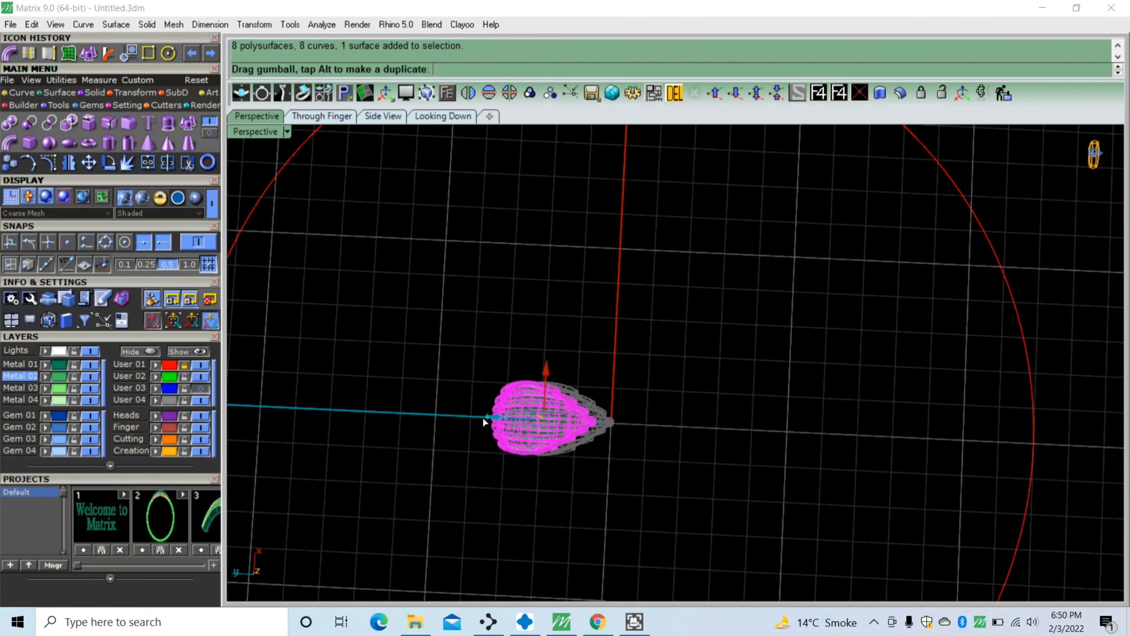
pyautogui.click(438, 455)
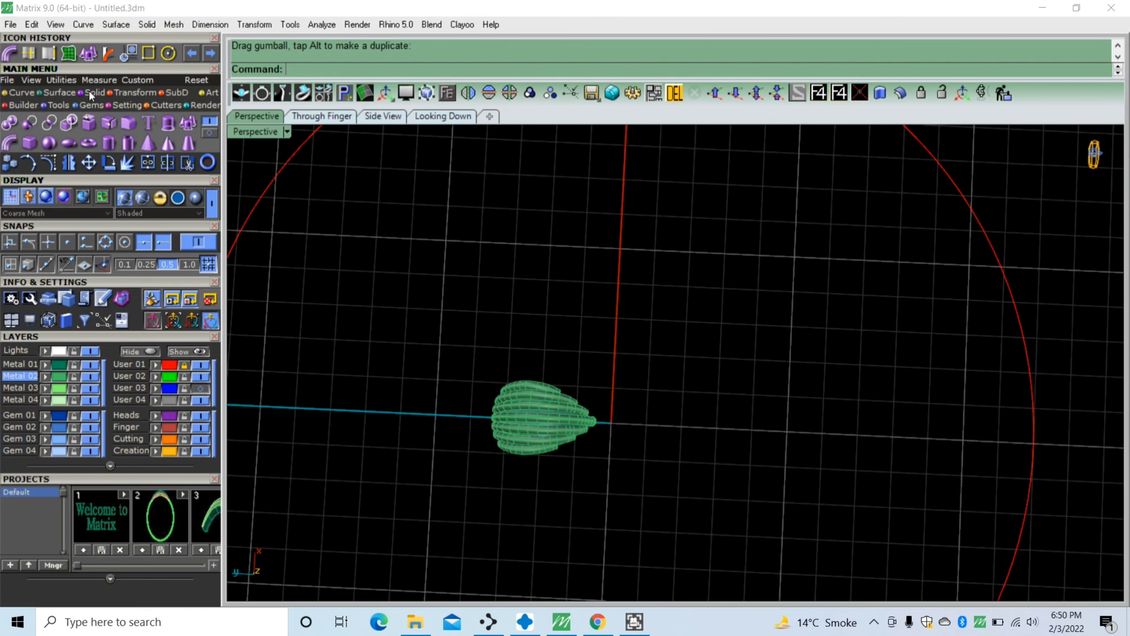
# Create a sphere of radius 1.553 centred on the red axis in Side View
pyautogui.click(25, 92)
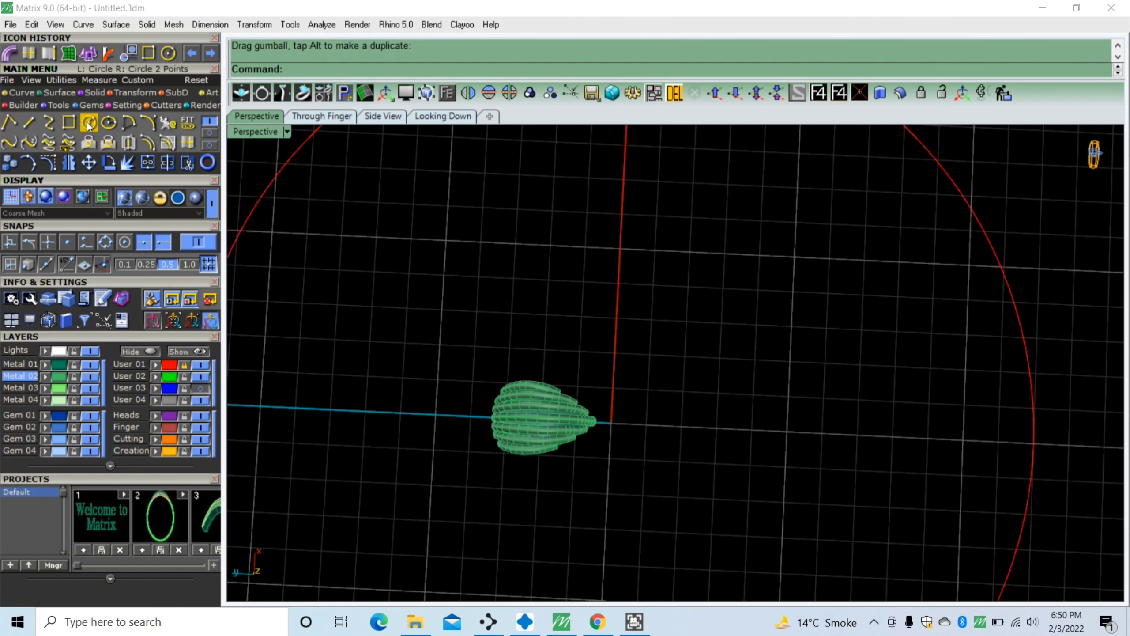
pyautogui.click(84, 92)
pyautogui.click(49, 142)
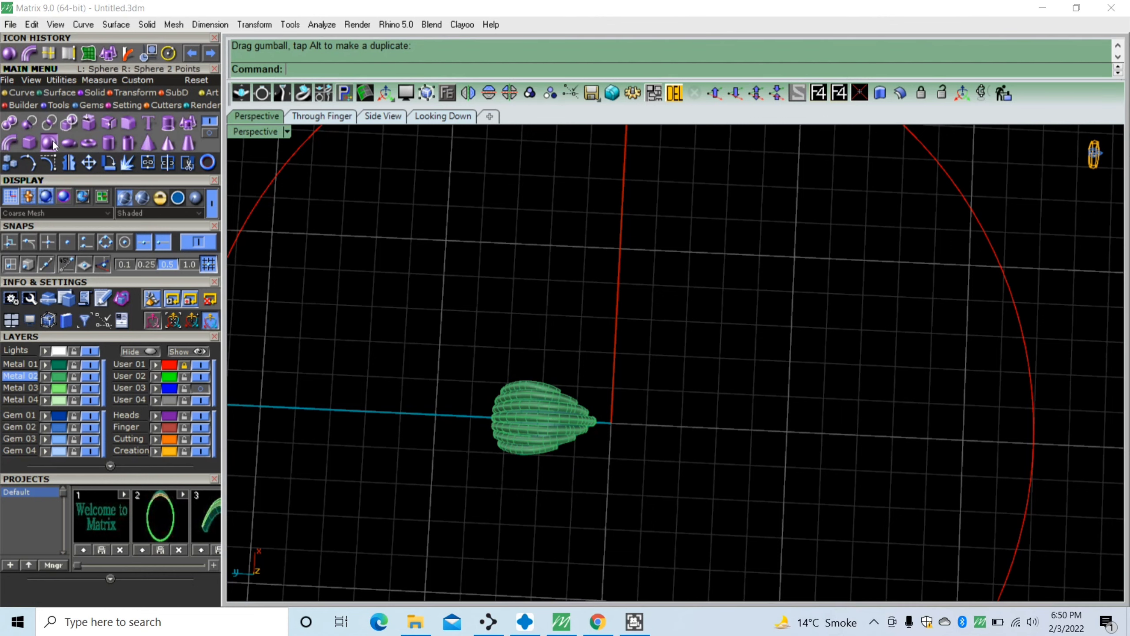
pyautogui.click(384, 121)
pyautogui.scroll(-2, 391, 324)
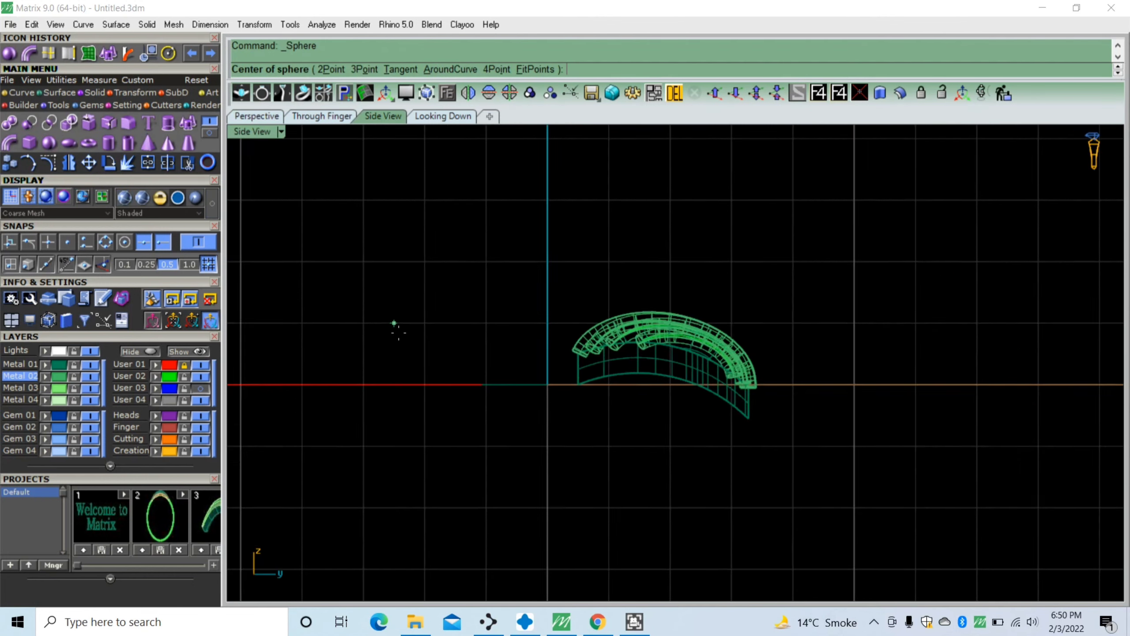
pyautogui.scroll(-2, 389, 356)
pyautogui.click(321, 375)
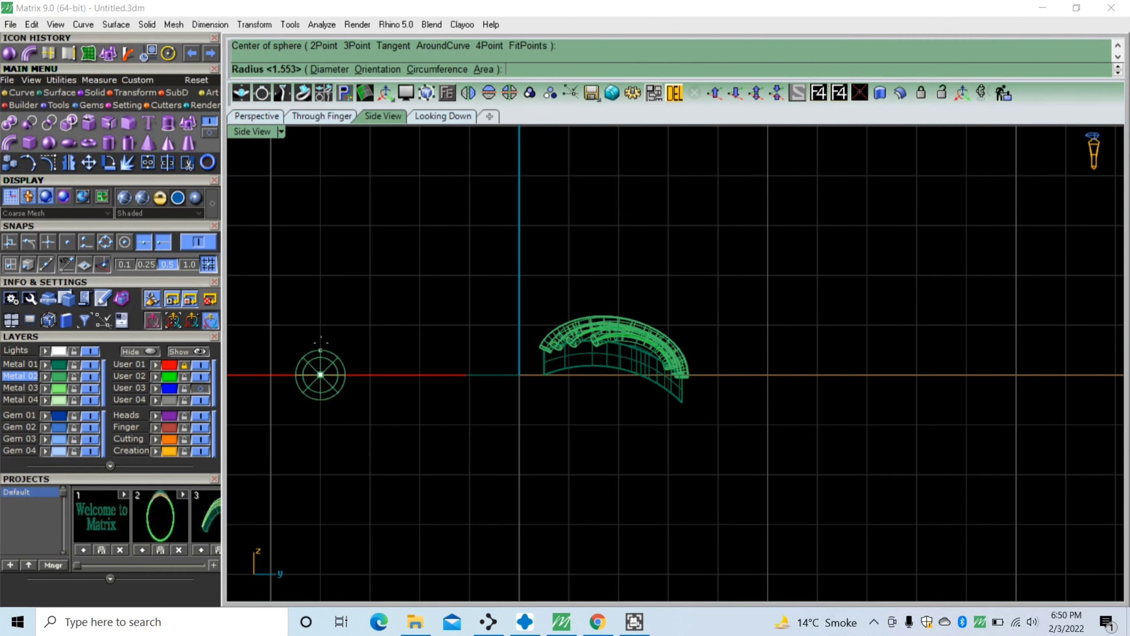
pyautogui.click(321, 325)
pyautogui.moveTo(336, 366); pyautogui.dragTo(411, 327, button='right')
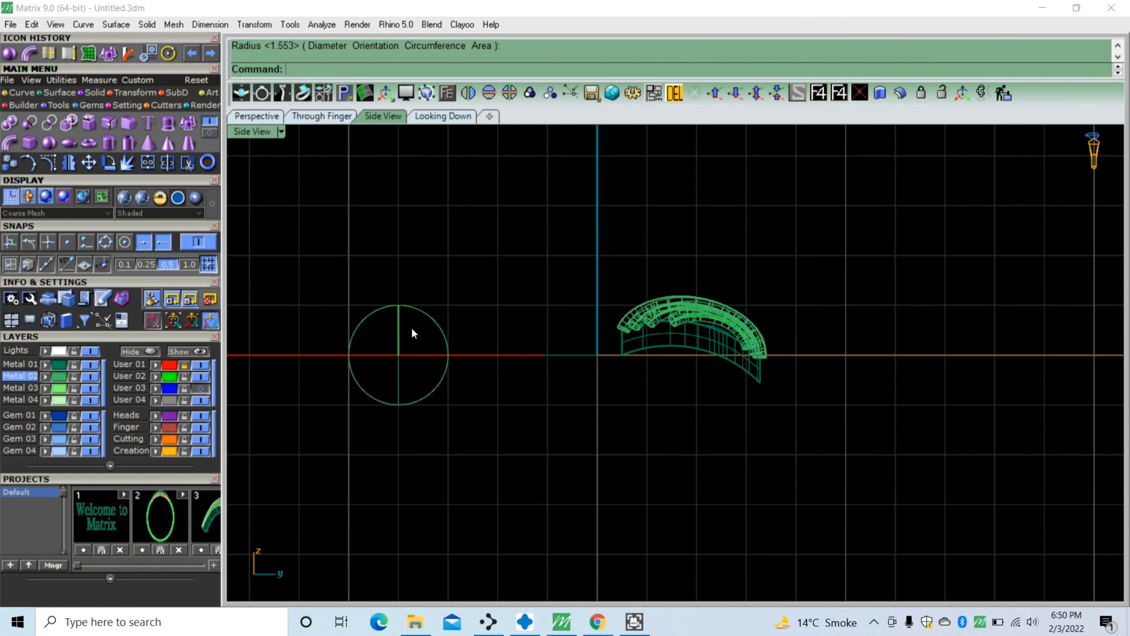
pyautogui.click(421, 315)
# In Front view, attempt to split the sphere along a V-direction isocurve
pyautogui.click(322, 116)
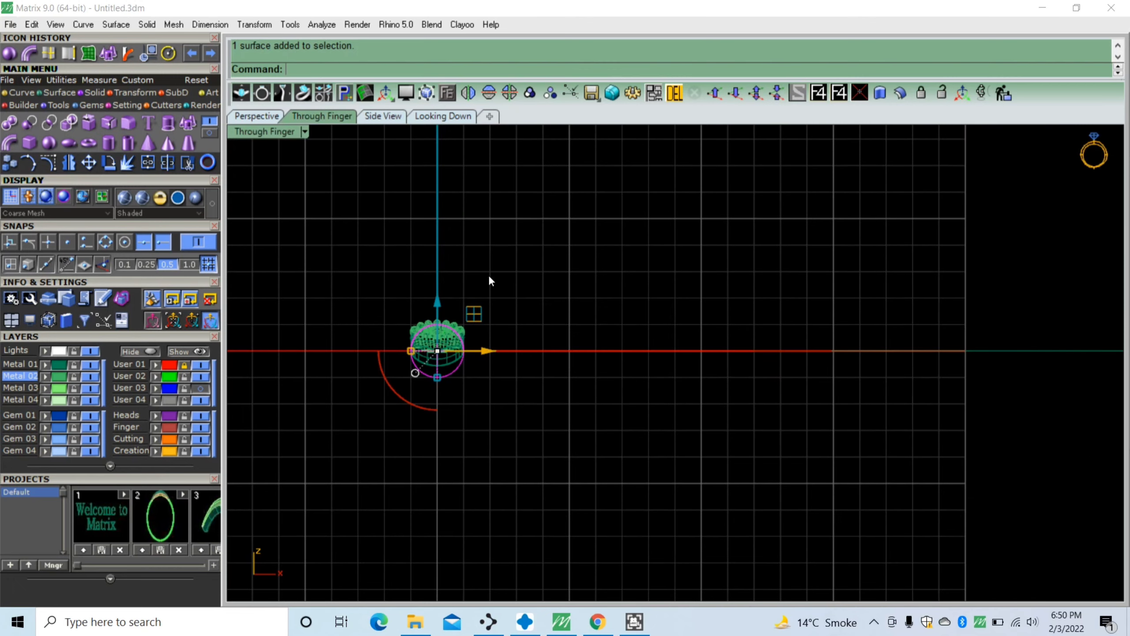
pyautogui.scroll(3, 445, 367)
pyautogui.scroll(2, 465, 392)
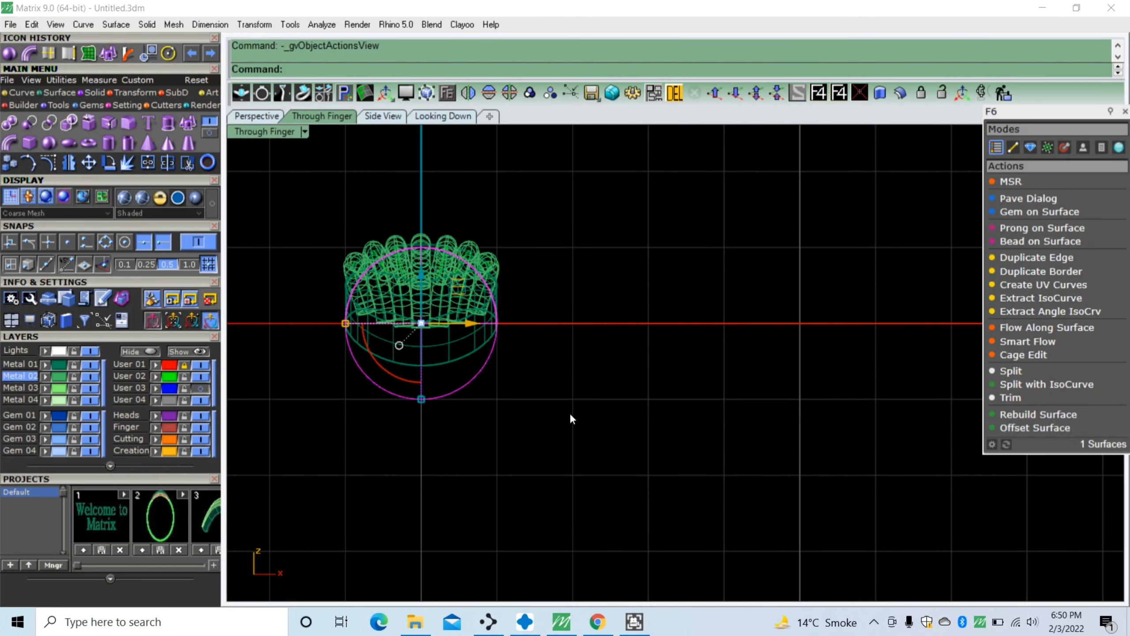
pyautogui.click(1112, 114)
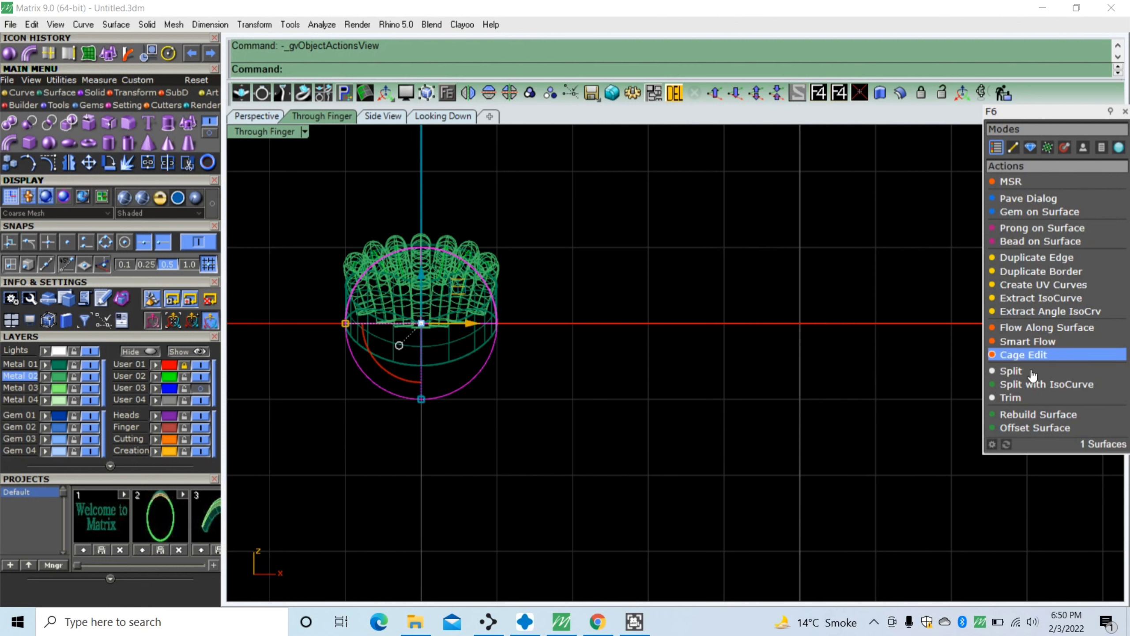
pyautogui.click(1059, 389)
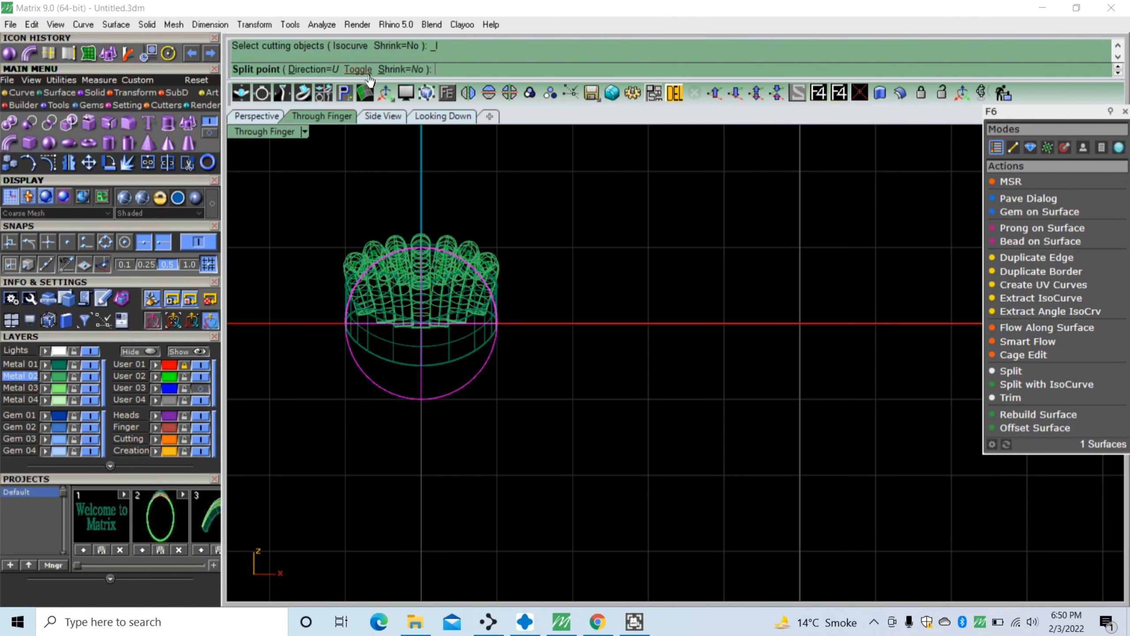
pyautogui.click(358, 69)
pyautogui.scroll(3, 473, 383)
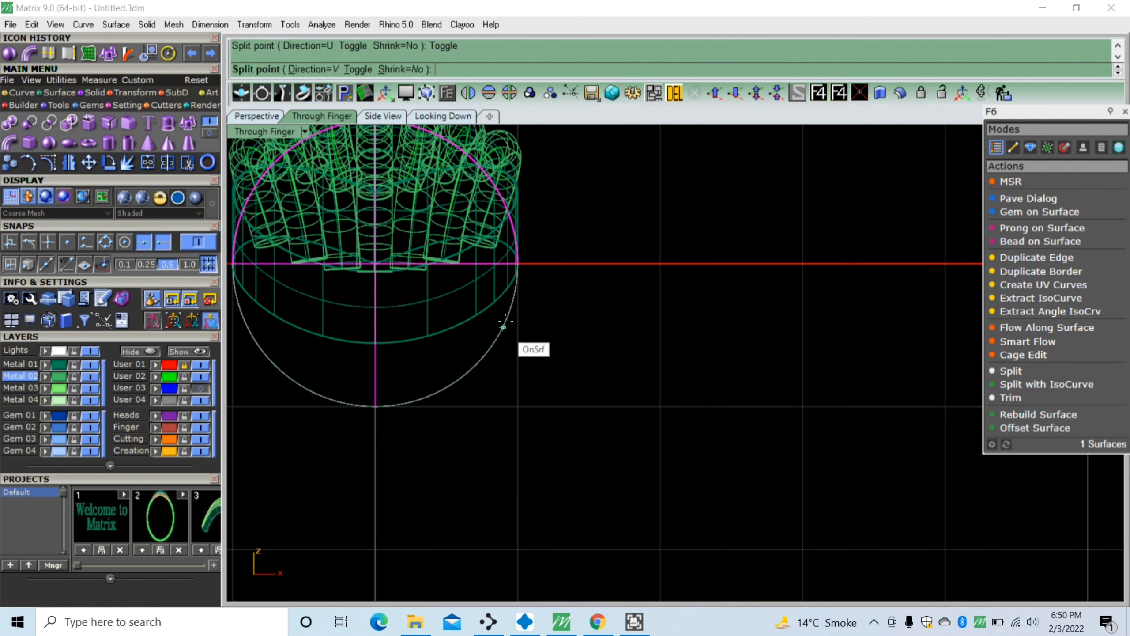
pyautogui.scroll(-4, 550, 386)
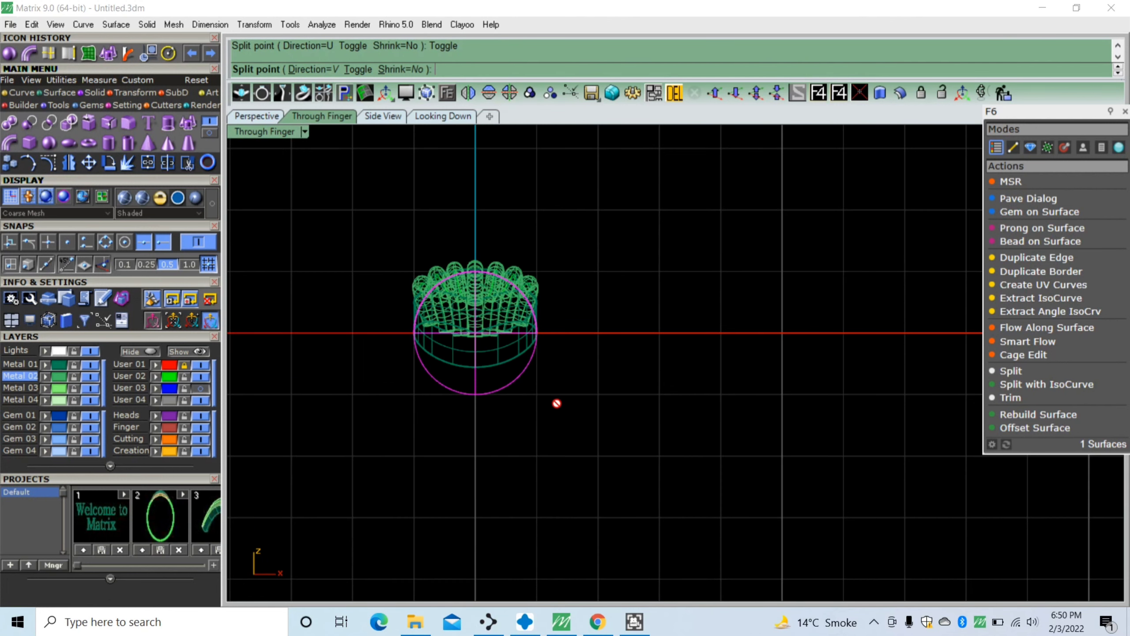
pyautogui.click(515, 357)
# Move the sphere to the right of the ring and retry the isocurve split
pyautogui.moveTo(525, 338); pyautogui.dragTo(710, 332)
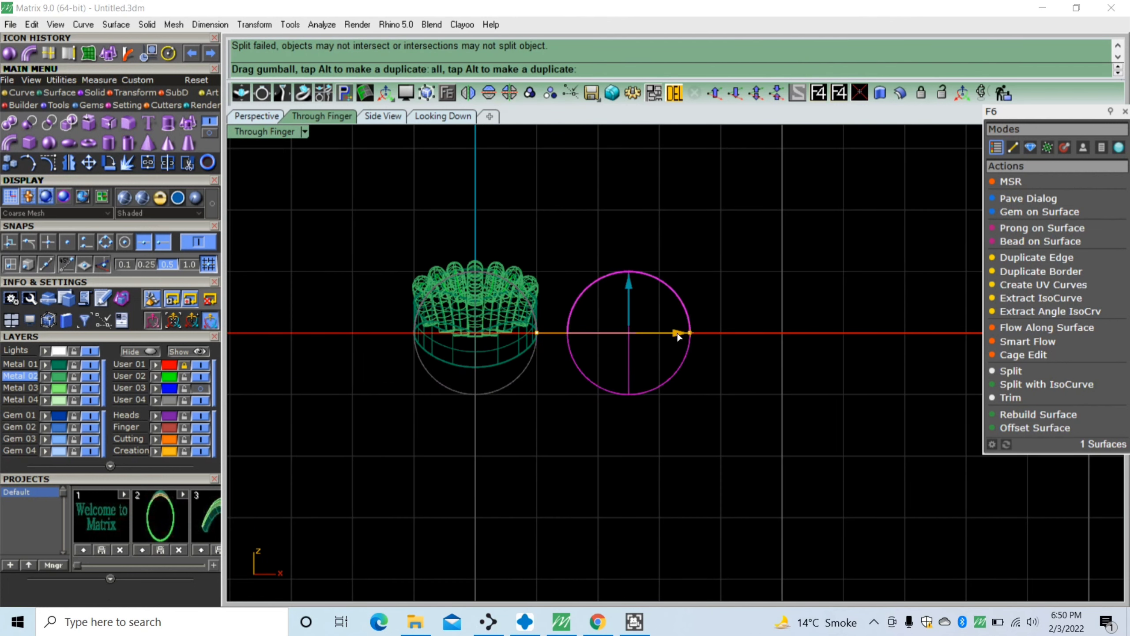
pyautogui.click(690, 423)
pyautogui.click(665, 373)
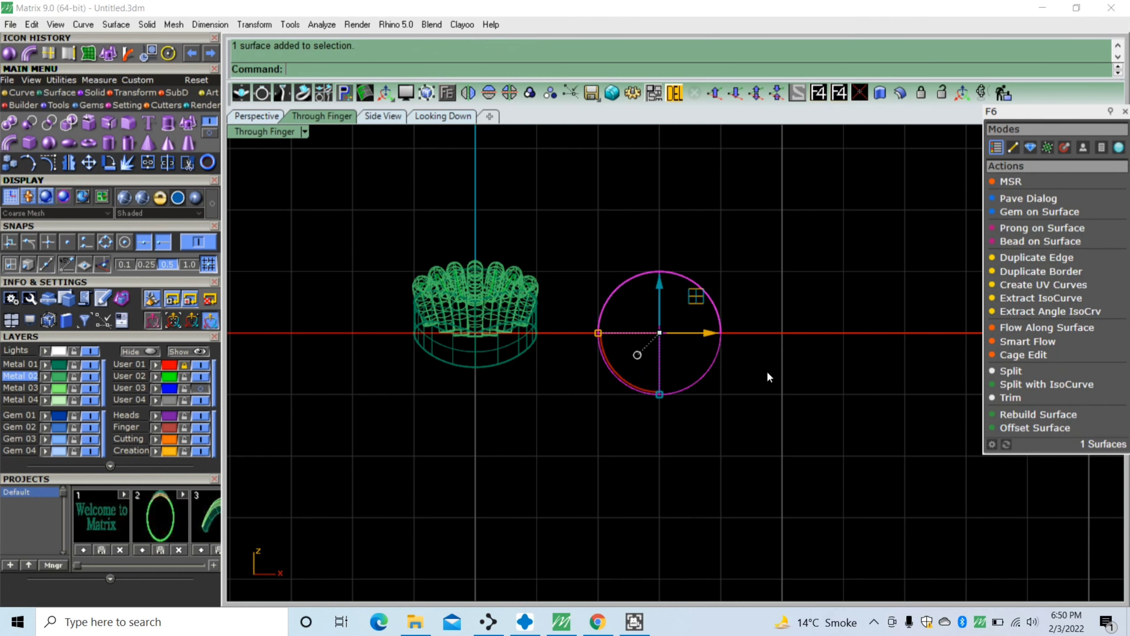
pyautogui.click(1065, 389)
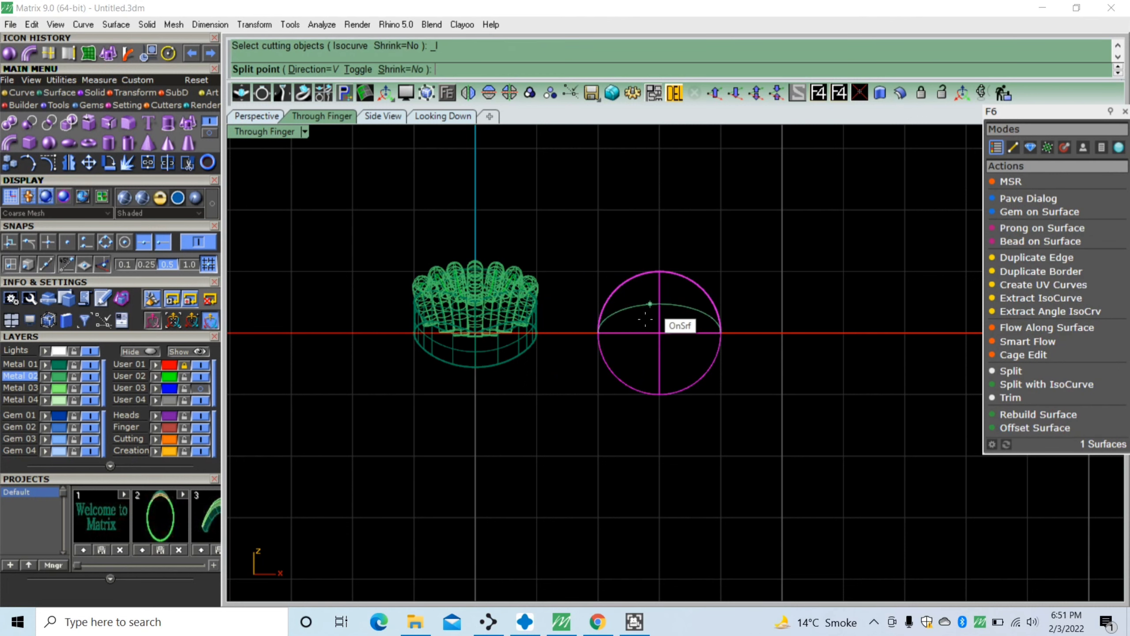
pyautogui.click(611, 320)
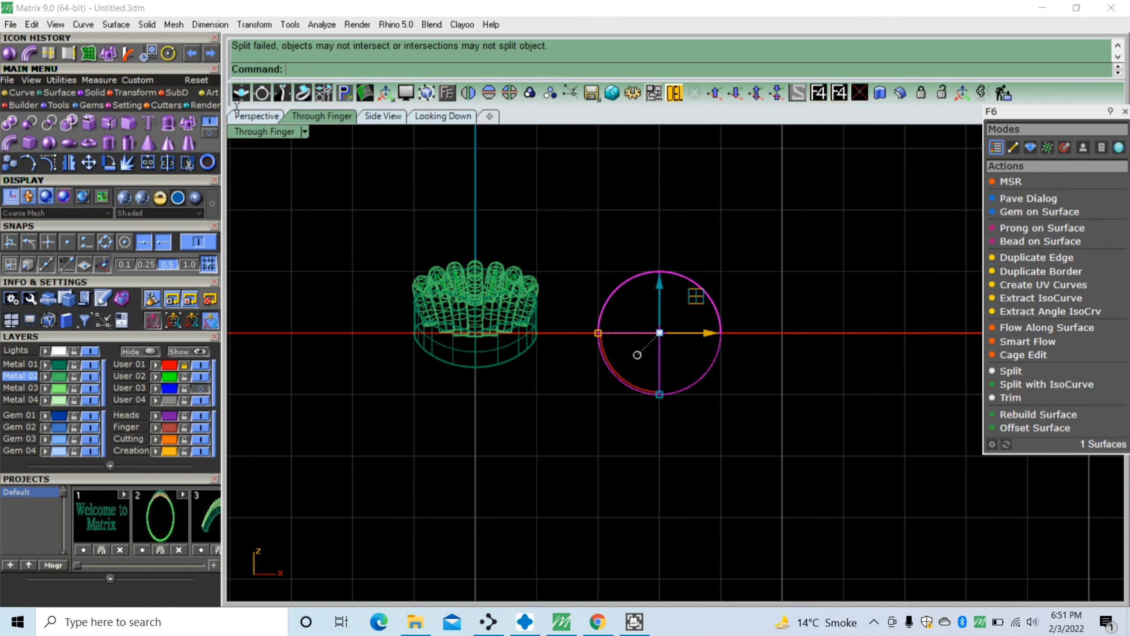
# Check the sphere's placement in Perspective, then return to Front view
pyautogui.click(257, 116)
pyautogui.click(800, 435)
pyautogui.scroll(3, 737, 391)
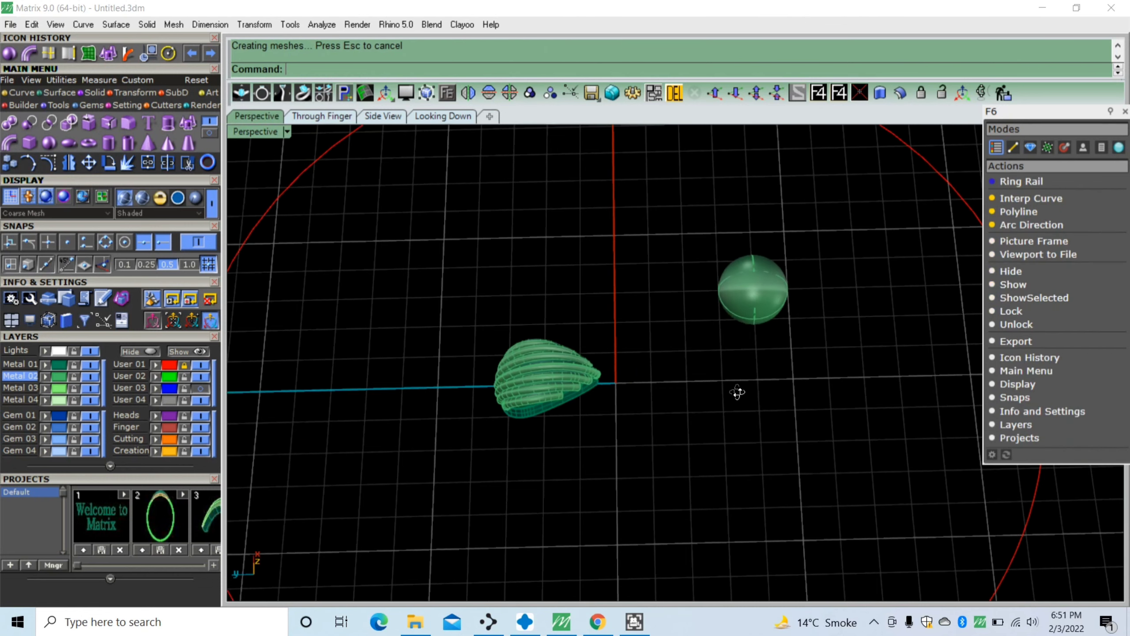
pyautogui.scroll(3, 751, 346)
pyautogui.scroll(-5, 463, 352)
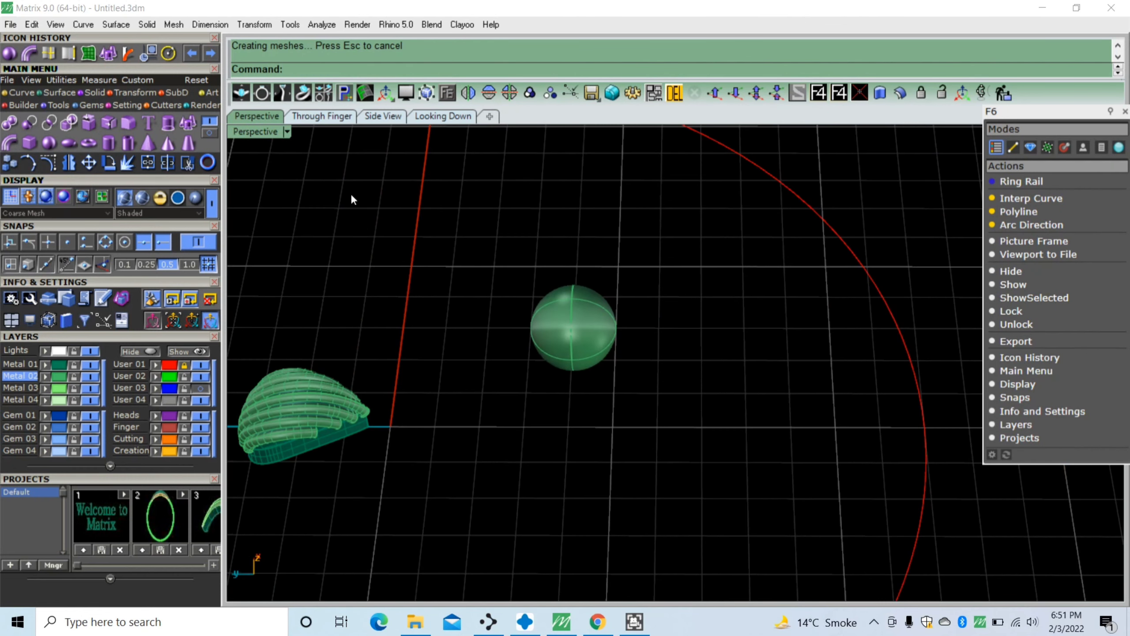
pyautogui.click(329, 117)
# Draw a horizontal line along the X axis through the sphere's centre
pyautogui.click(21, 91)
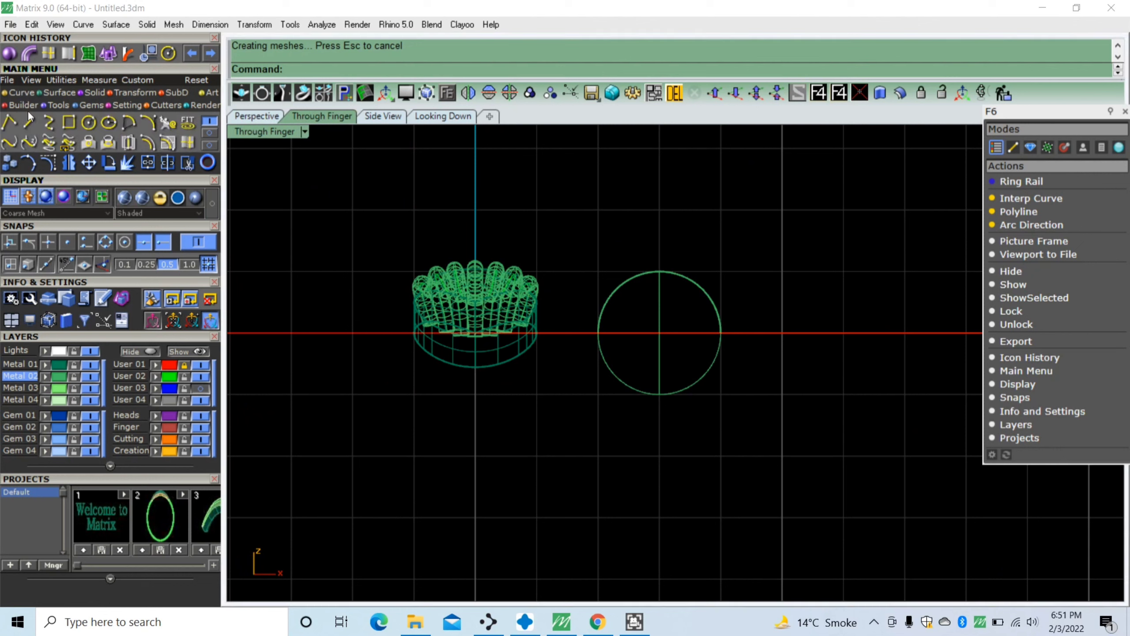
pyautogui.click(29, 121)
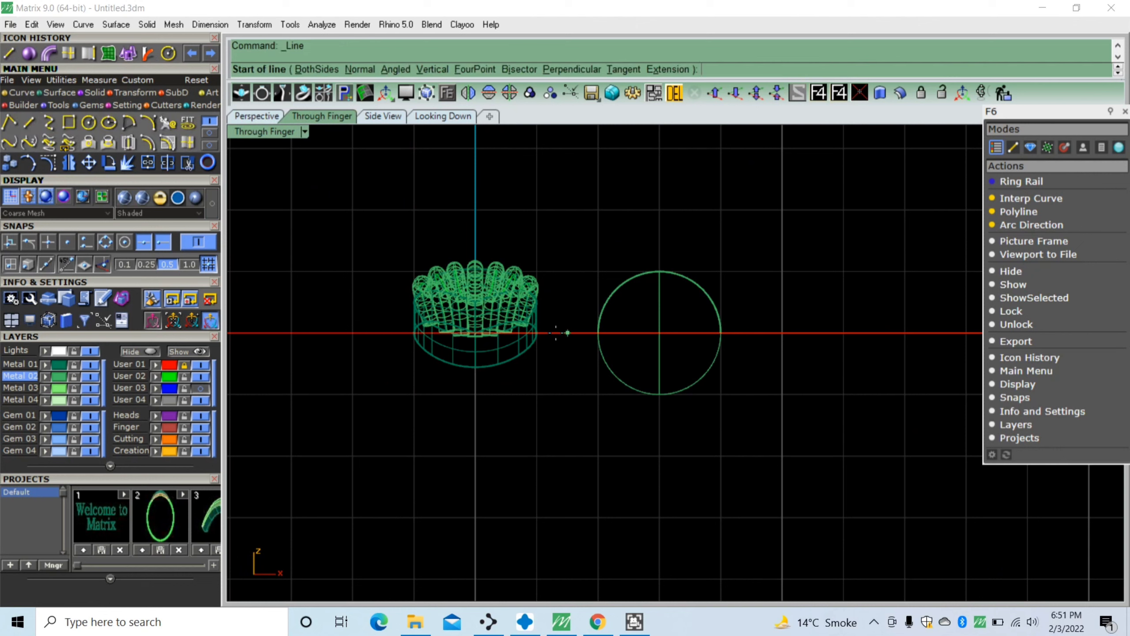
pyautogui.click(566, 333)
pyautogui.click(772, 337)
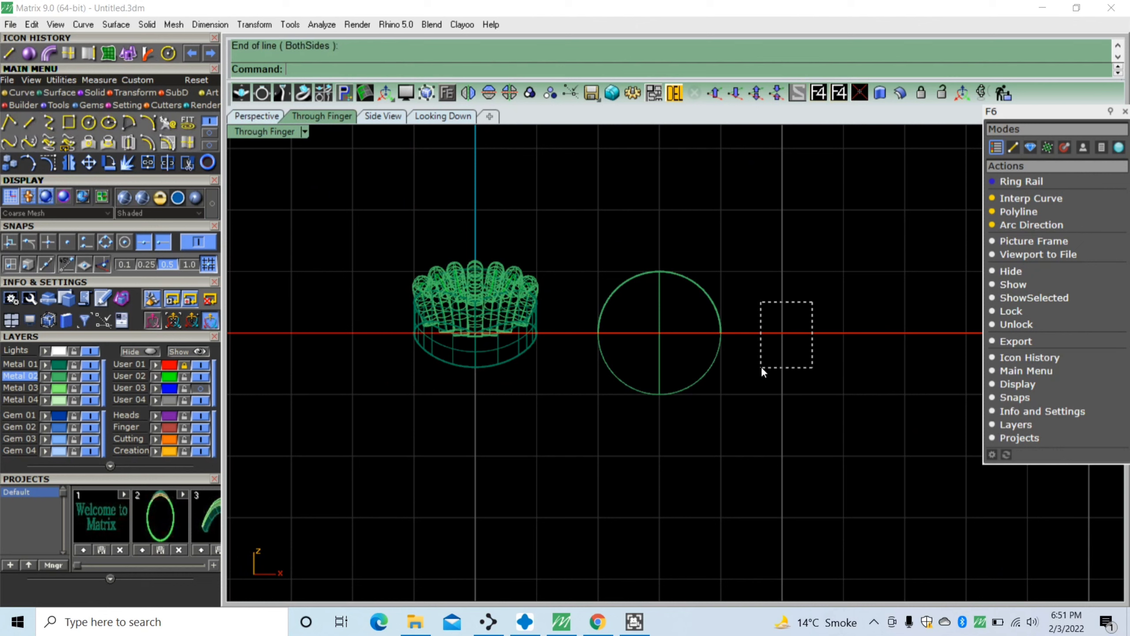
pyautogui.moveTo(762, 368); pyautogui.dragTo(762, 369)
# Trim away the sphere's lower half and select both remaining dome surfaces
pyautogui.click(187, 162)
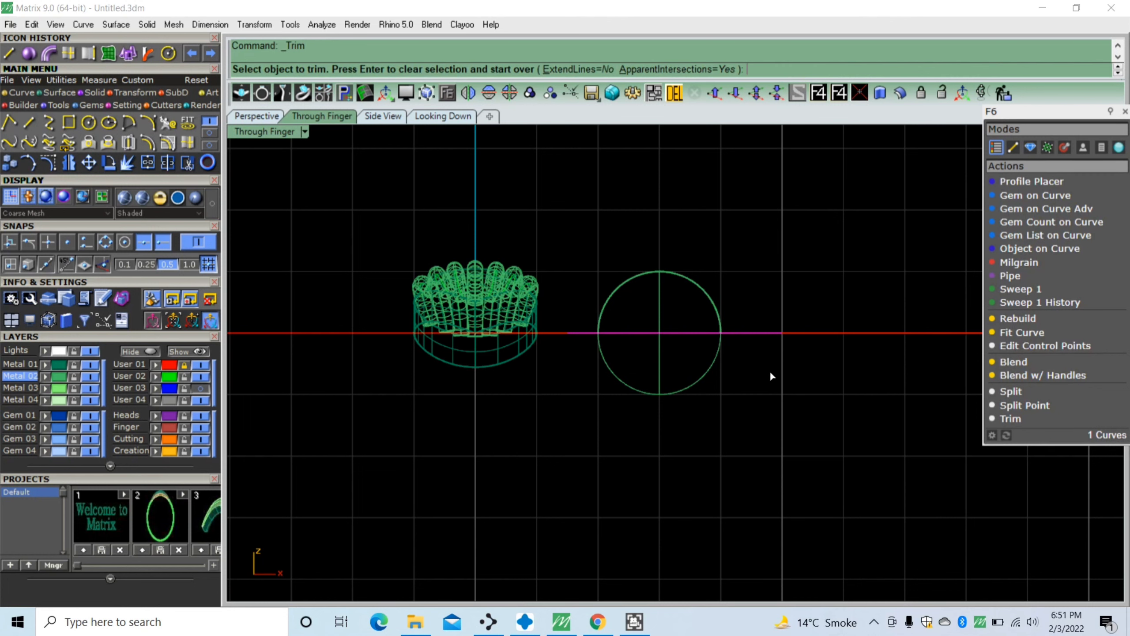
pyautogui.click(703, 376)
pyautogui.press('Return')
pyautogui.click(633, 279)
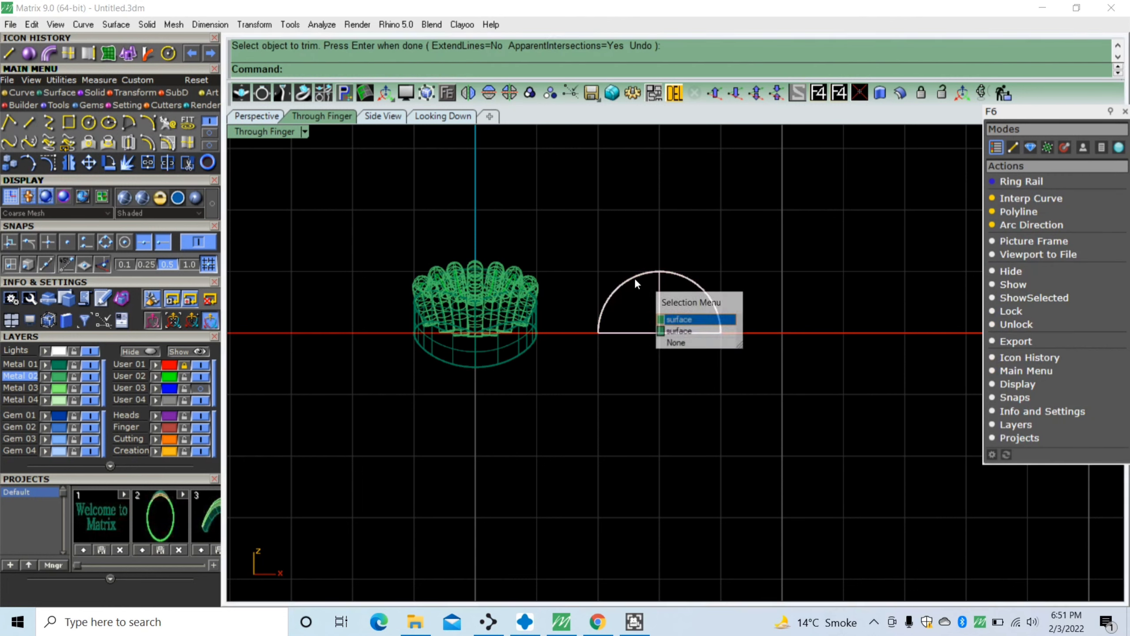
pyautogui.click(268, 116)
pyautogui.click(564, 324)
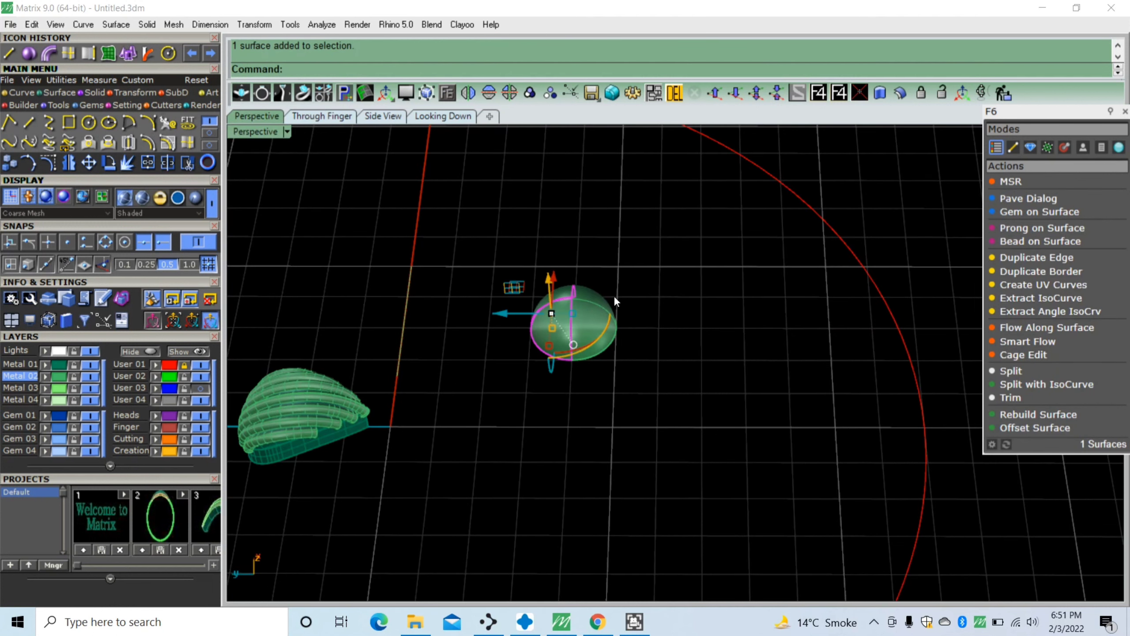
# Join the two dome surfaces and offset them into a solid 0.25 thick
pyautogui.click(147, 162)
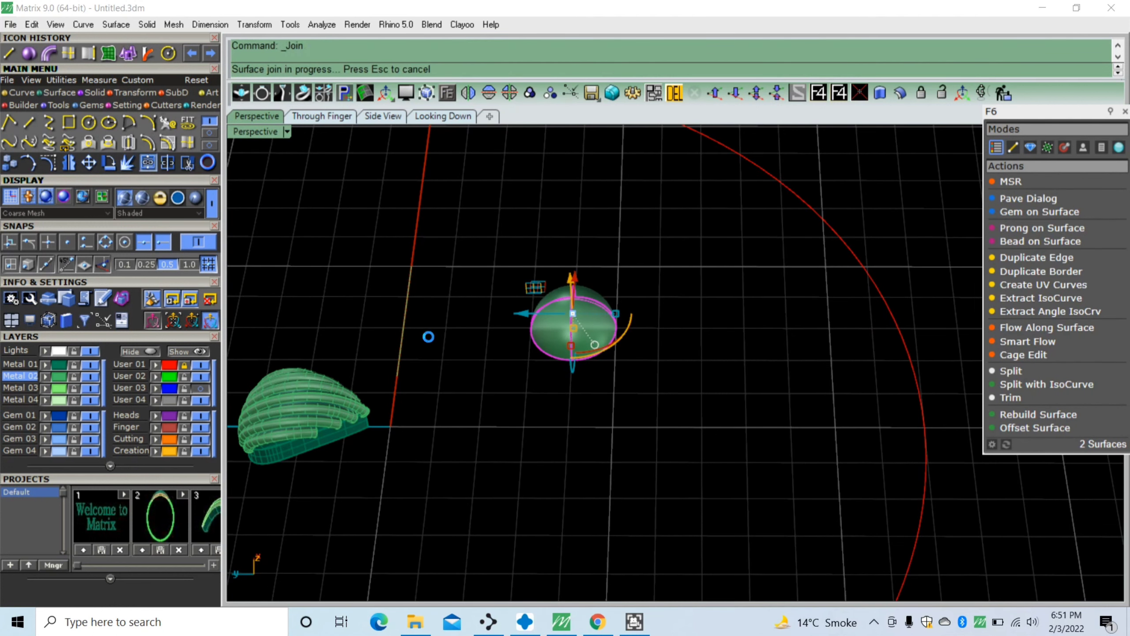
pyautogui.click(552, 330)
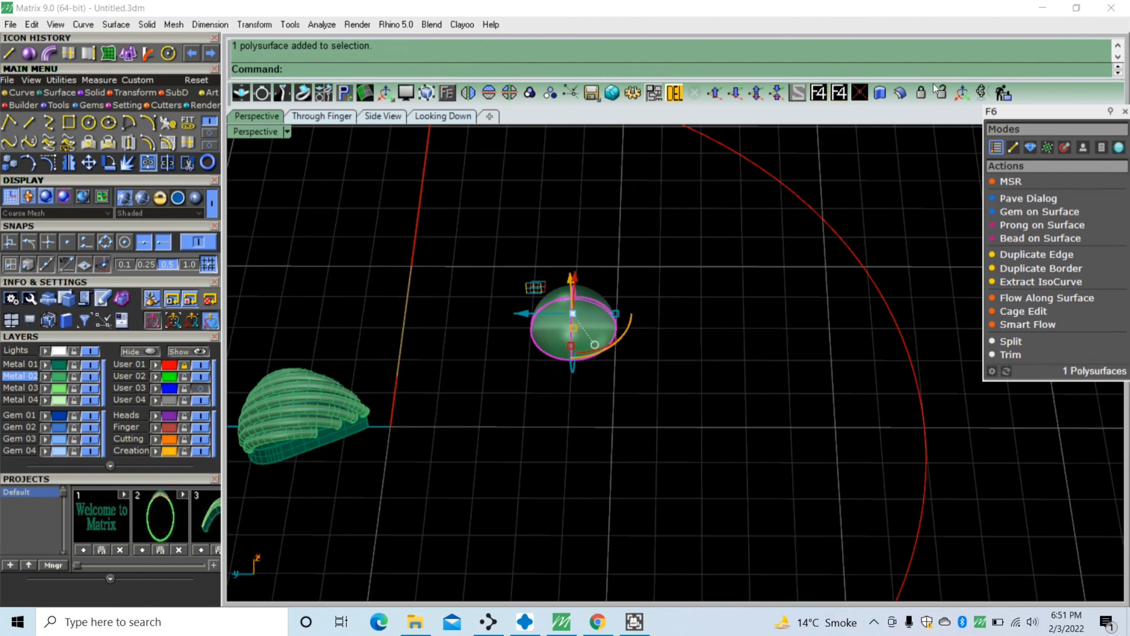
pyautogui.click(917, 92)
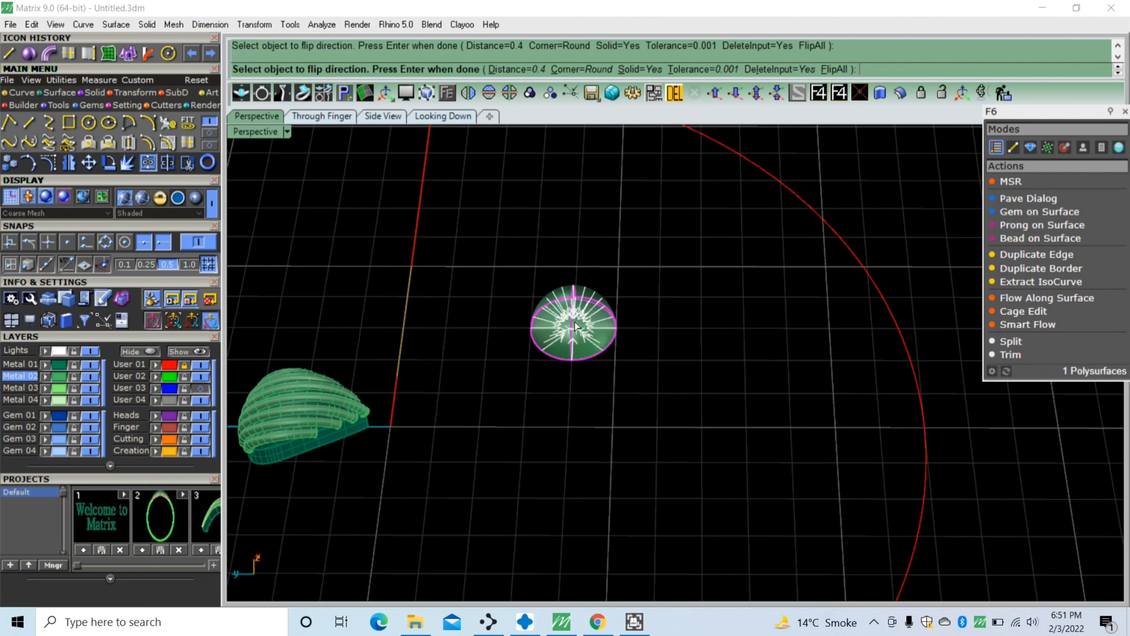
pyautogui.write('25')
pyautogui.press('Return')
pyautogui.press('Return')
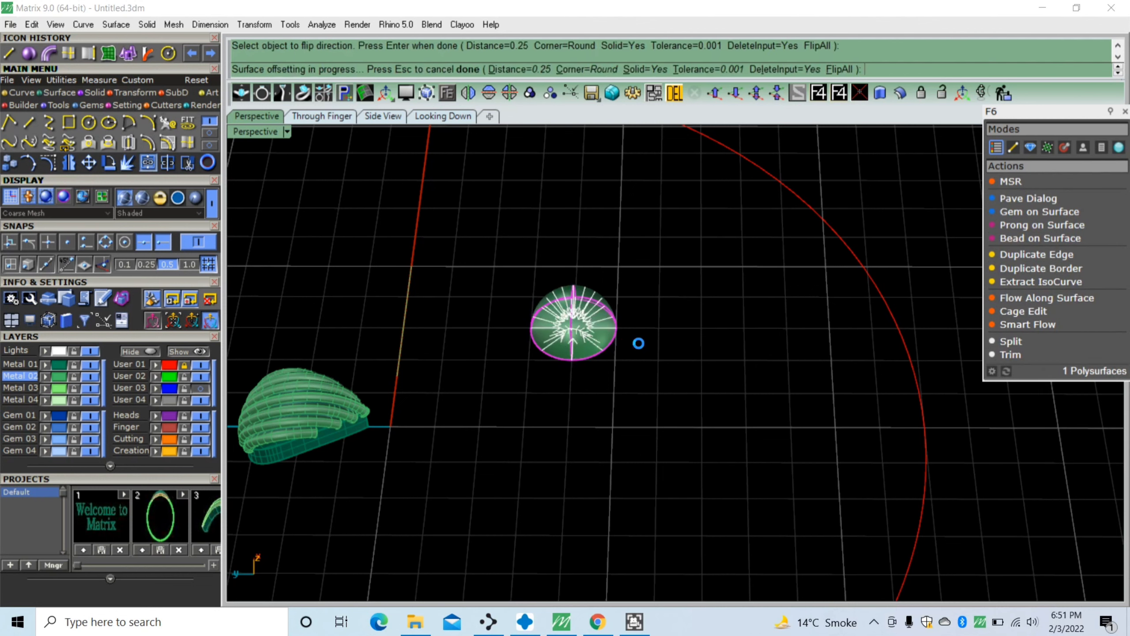
pyautogui.scroll(-3, 659, 311)
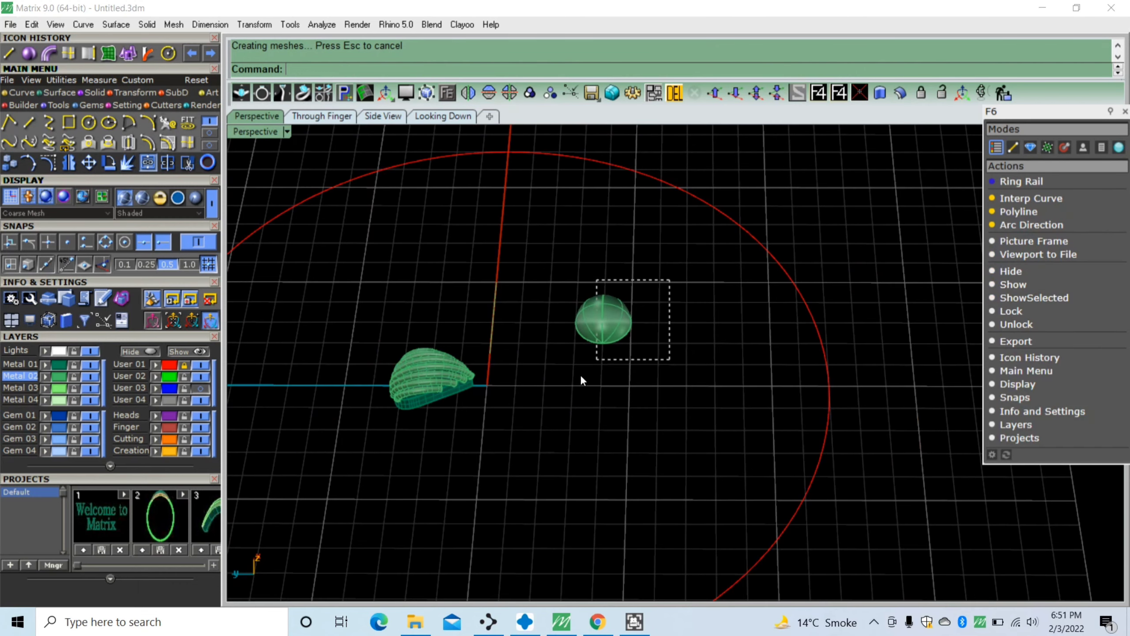
# Move the dome bead and centre it at the origin beside the flower
pyautogui.moveTo(580, 379); pyautogui.dragTo(596, 429)
pyautogui.moveTo(596, 429); pyautogui.dragTo(616, 350, button='right')
pyautogui.moveTo(604, 294); pyautogui.dragTo(602, 376)
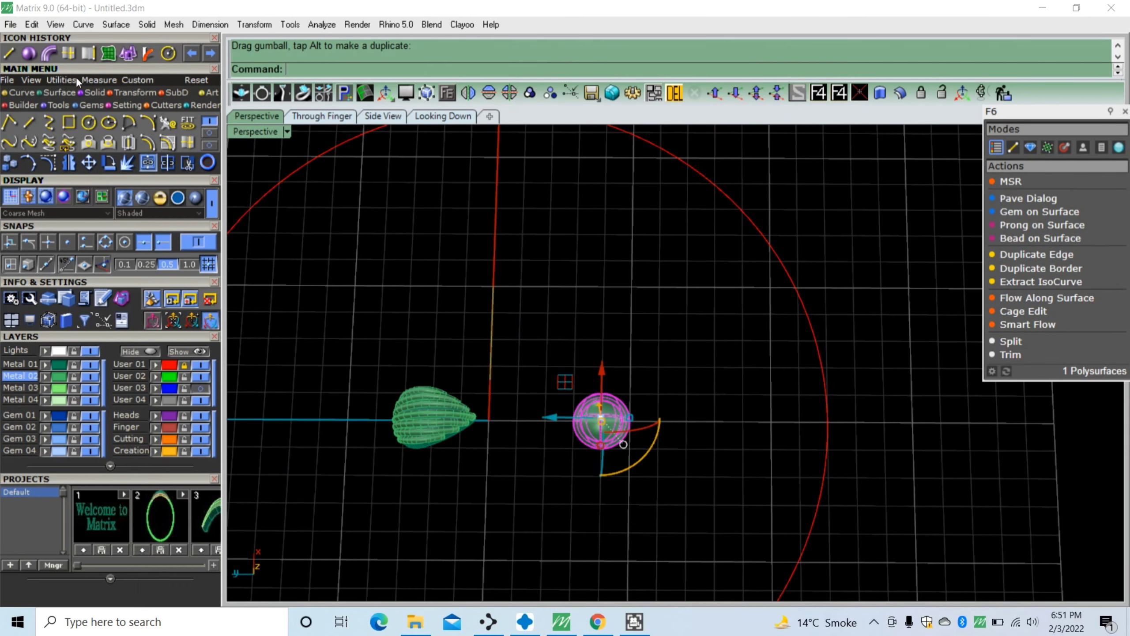
pyautogui.click(62, 80)
pyautogui.click(208, 122)
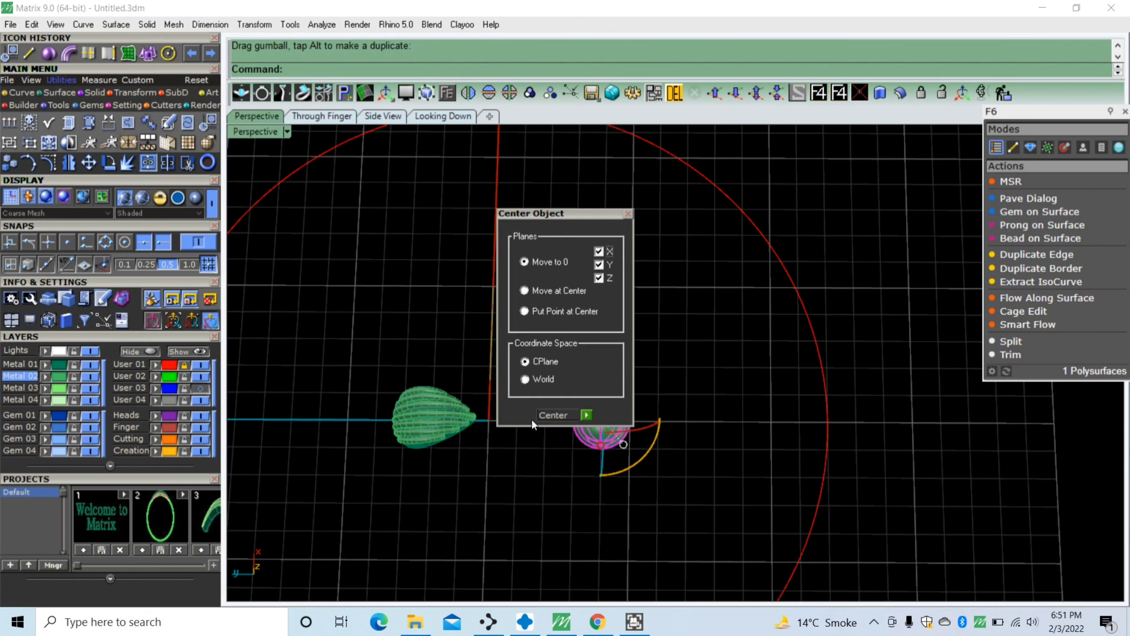
pyautogui.click(587, 415)
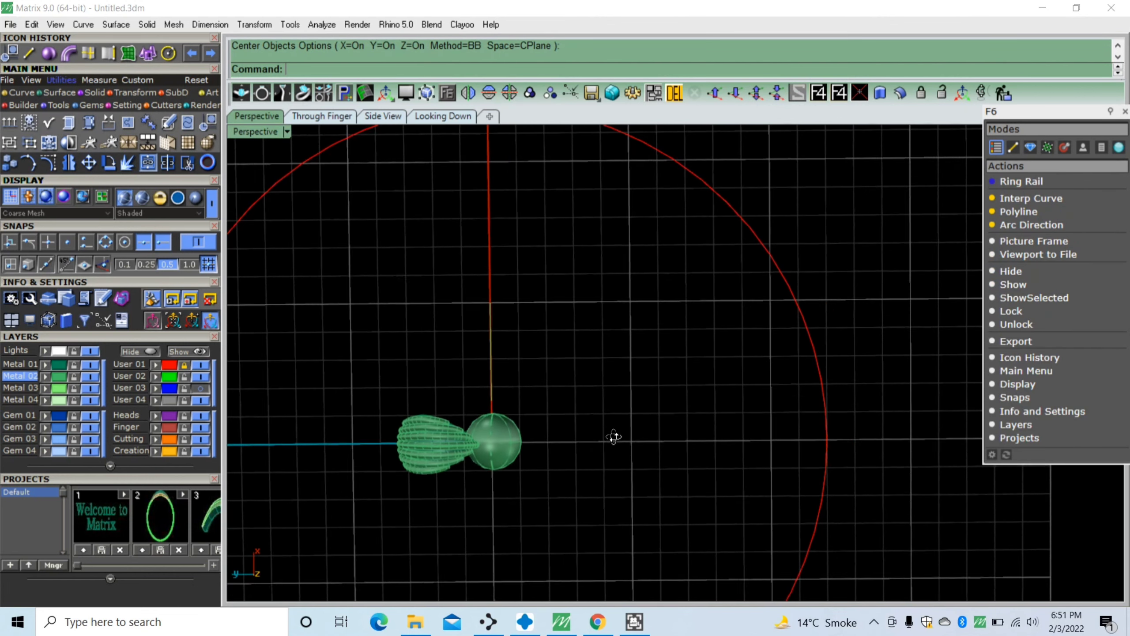
pyautogui.moveTo(614, 437); pyautogui.dragTo(613, 323, button='right')
pyautogui.moveTo(491, 414); pyautogui.dragTo(497, 457, button='right')
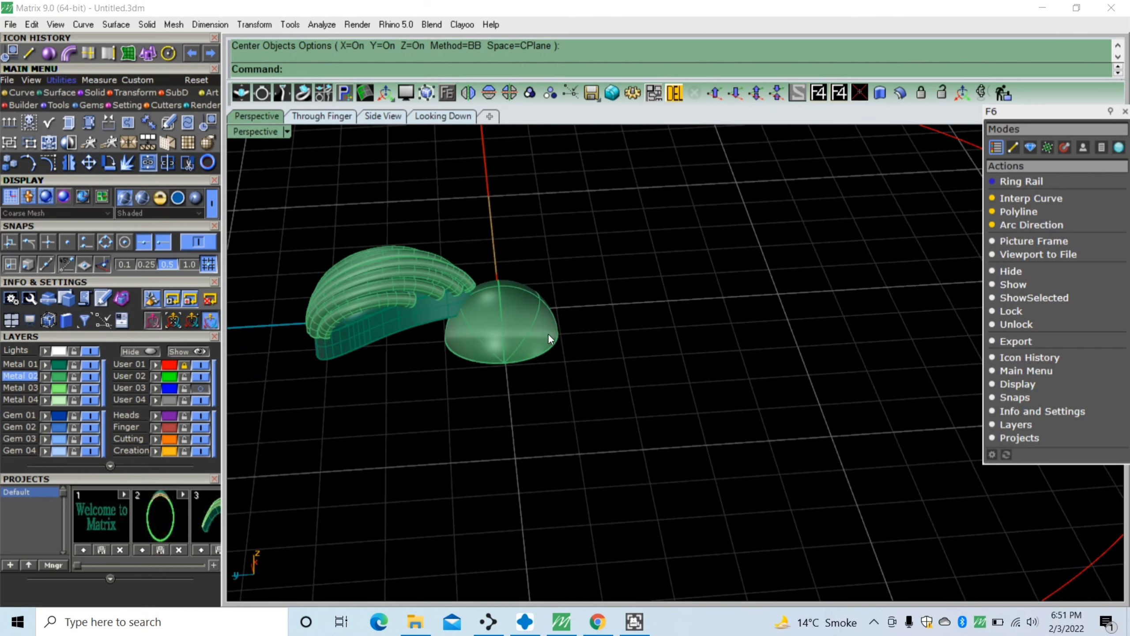
# Hide the Creation layer curves and lower the ribbed petal pieces down to the dome
pyautogui.click(399, 331)
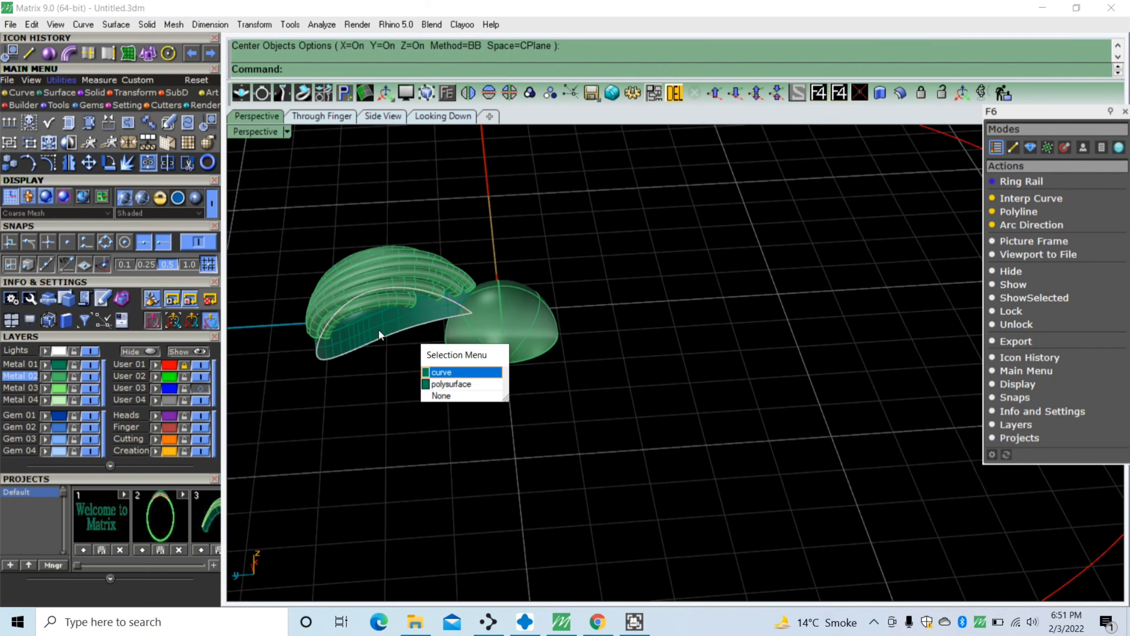
pyautogui.press('Return')
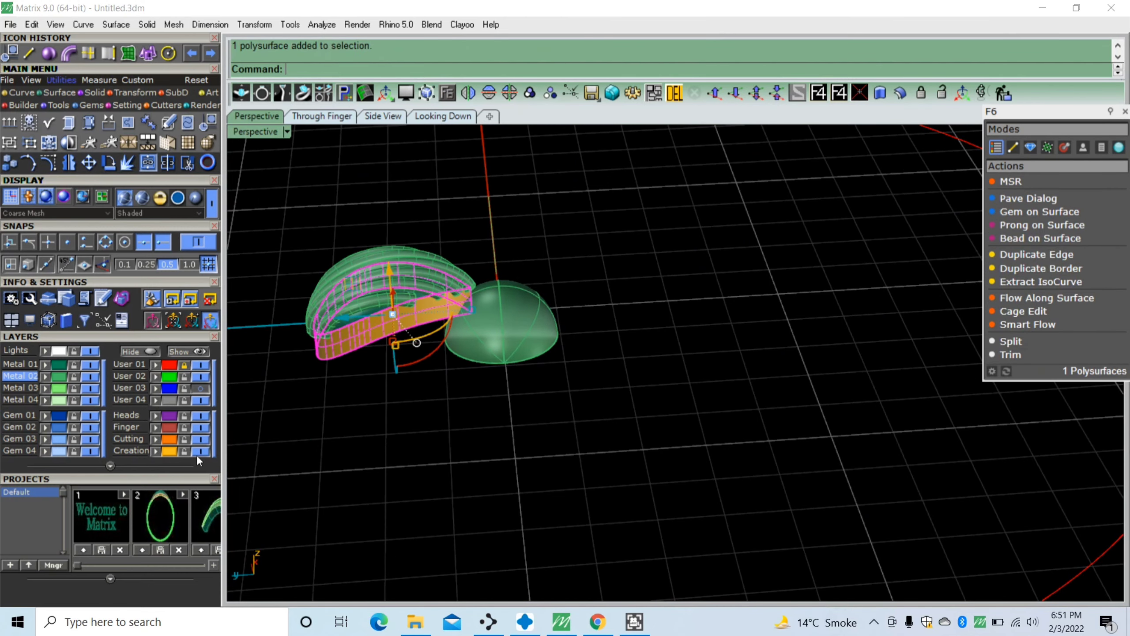
pyautogui.click(201, 451)
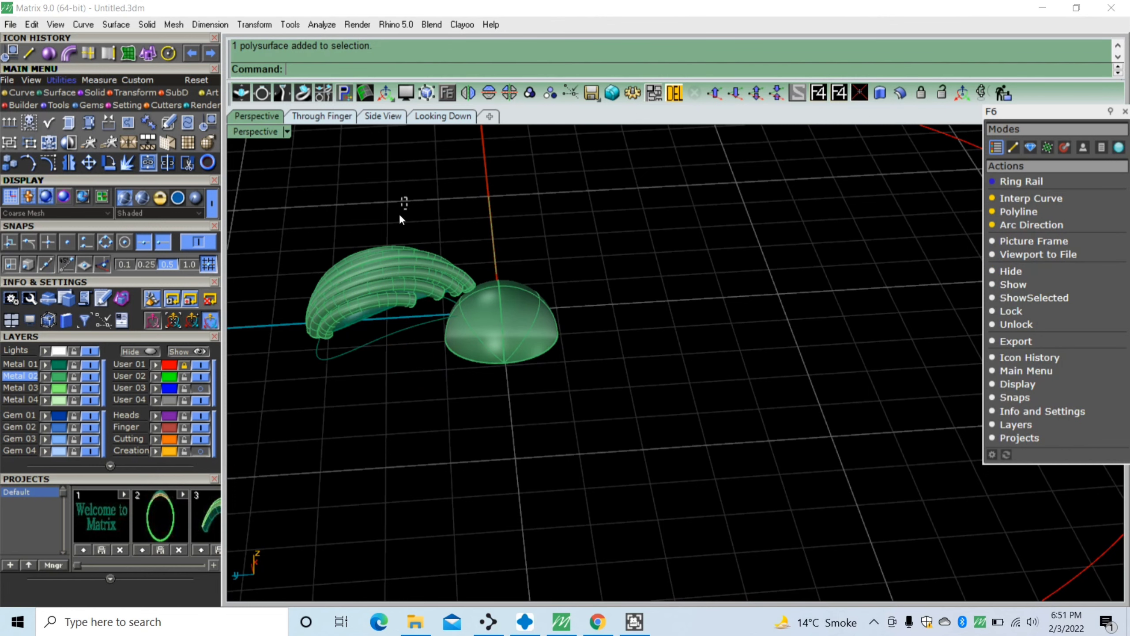
pyautogui.moveTo(399, 213); pyautogui.dragTo(329, 335)
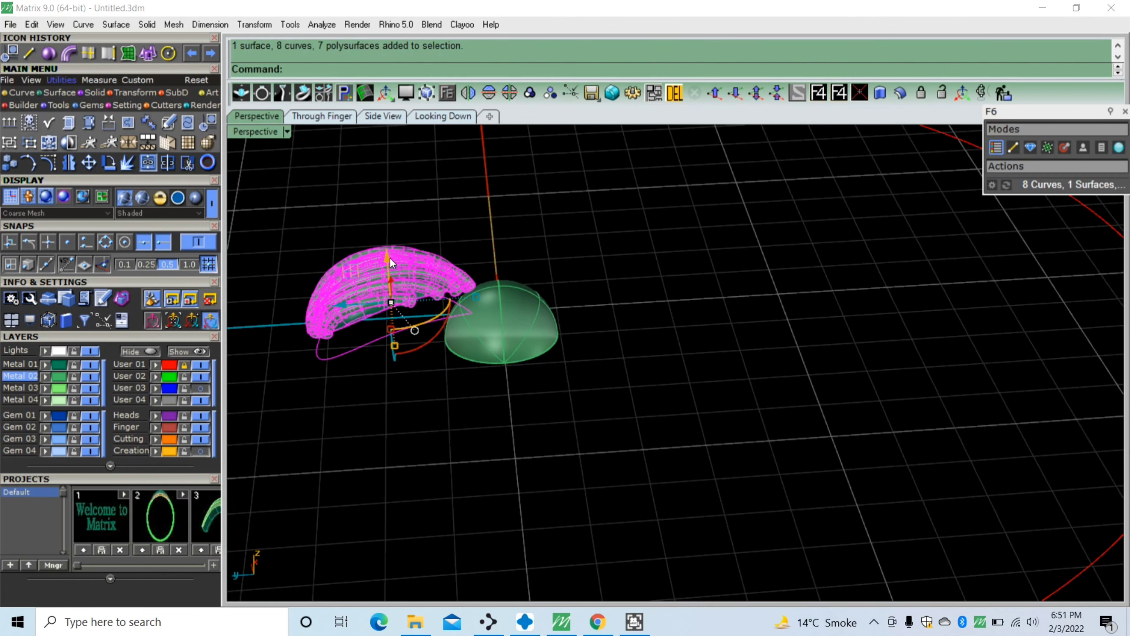
pyautogui.moveTo(388, 258); pyautogui.dragTo(389, 327)
pyautogui.click(601, 345)
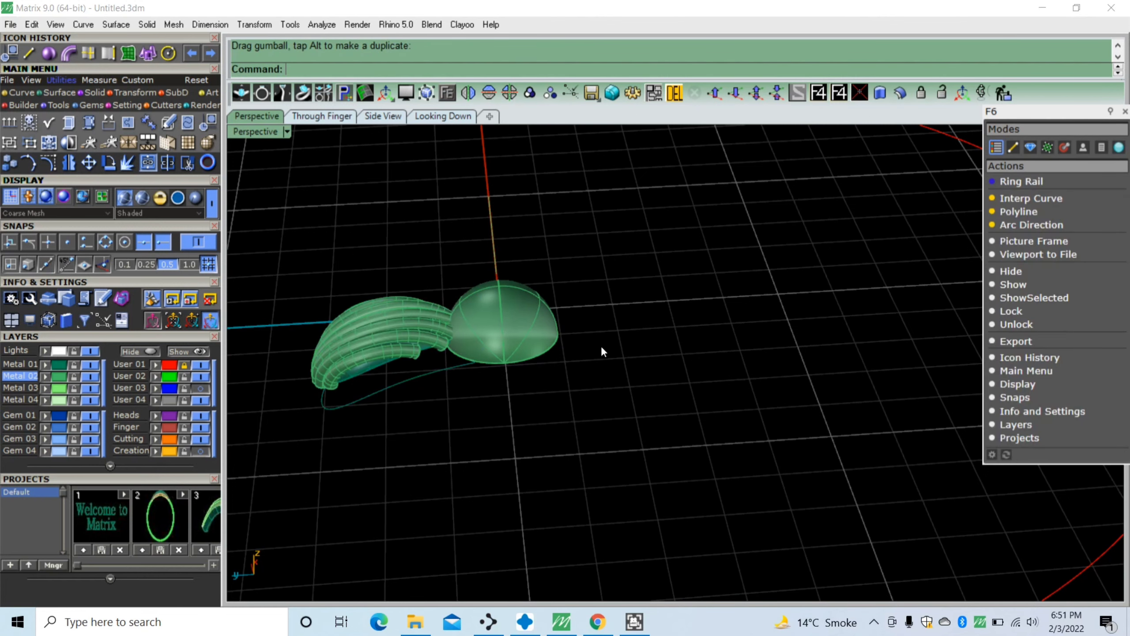
pyautogui.moveTo(601, 346); pyautogui.dragTo(465, 407, button='right')
# Reselect the ribbed petal pieces and shift them slightly toward the dome
pyautogui.scroll(-2, 471, 414)
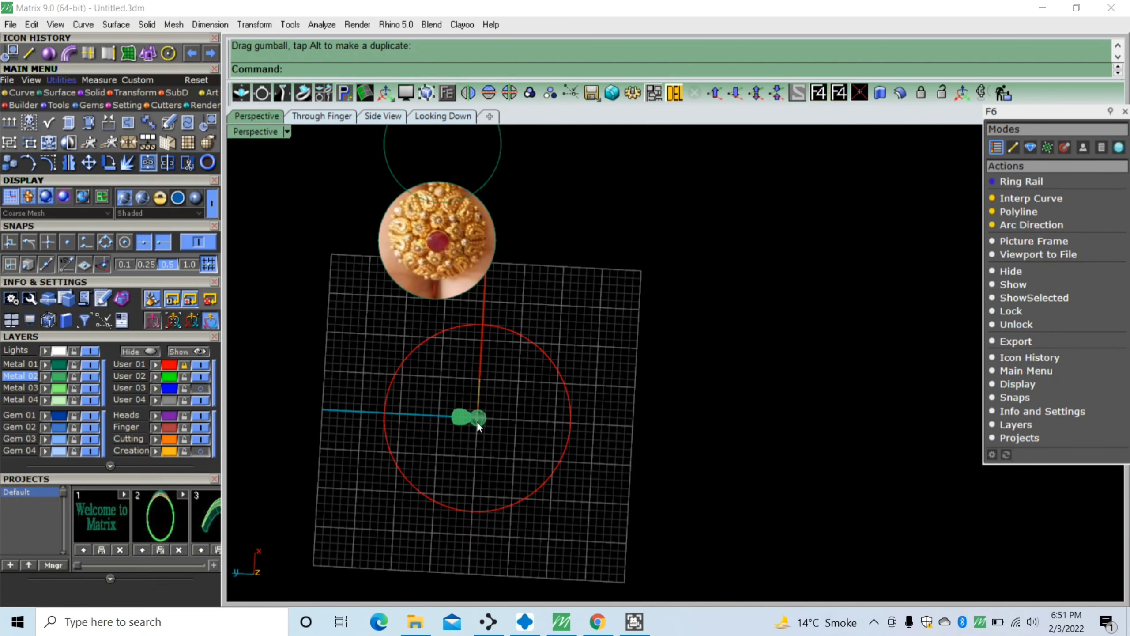
pyautogui.scroll(3, 432, 206)
pyautogui.scroll(5, 394, 223)
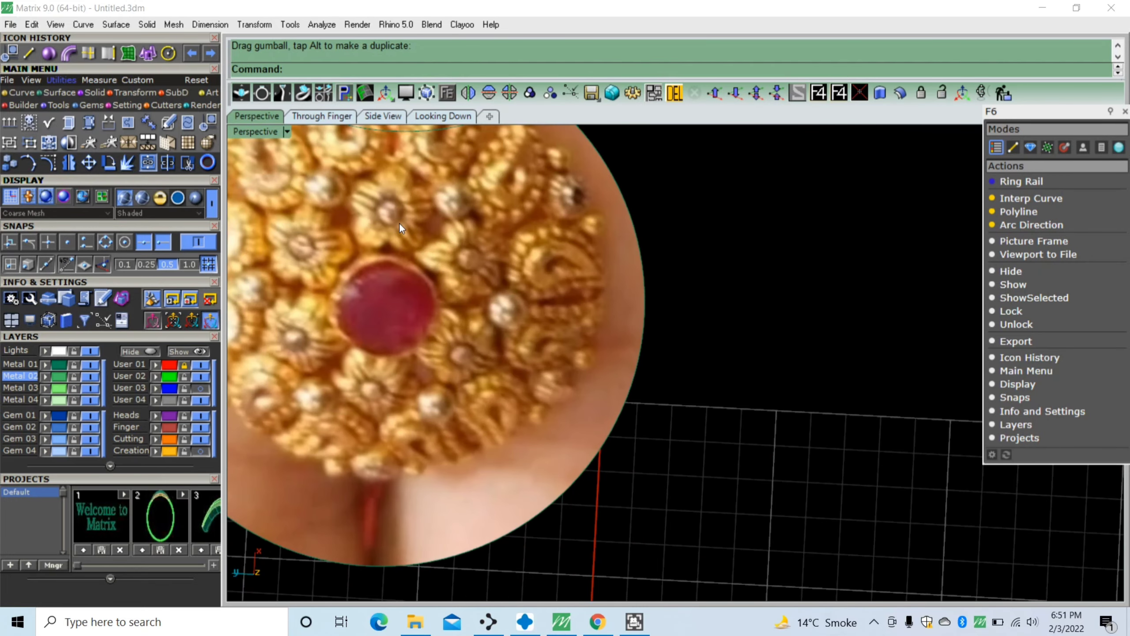
pyautogui.scroll(-5, 563, 262)
pyautogui.scroll(-3, 541, 393)
pyautogui.scroll(-1, 574, 466)
pyautogui.scroll(1, 574, 466)
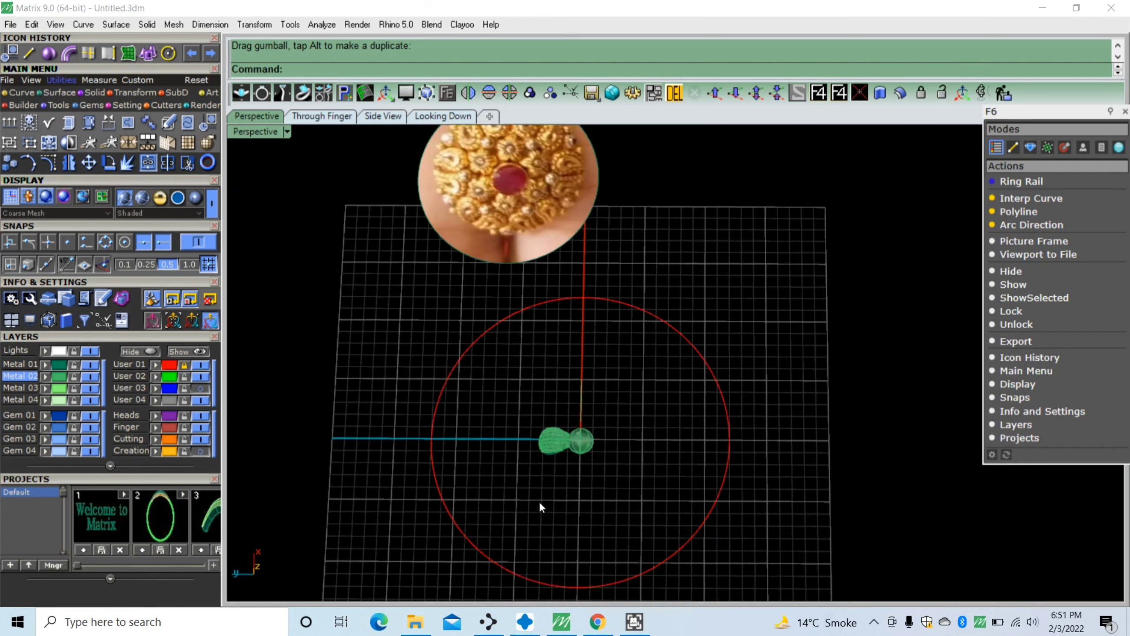
pyautogui.scroll(3, 539, 501)
pyautogui.moveTo(588, 342); pyautogui.dragTo(513, 456)
pyautogui.scroll(2, 565, 392)
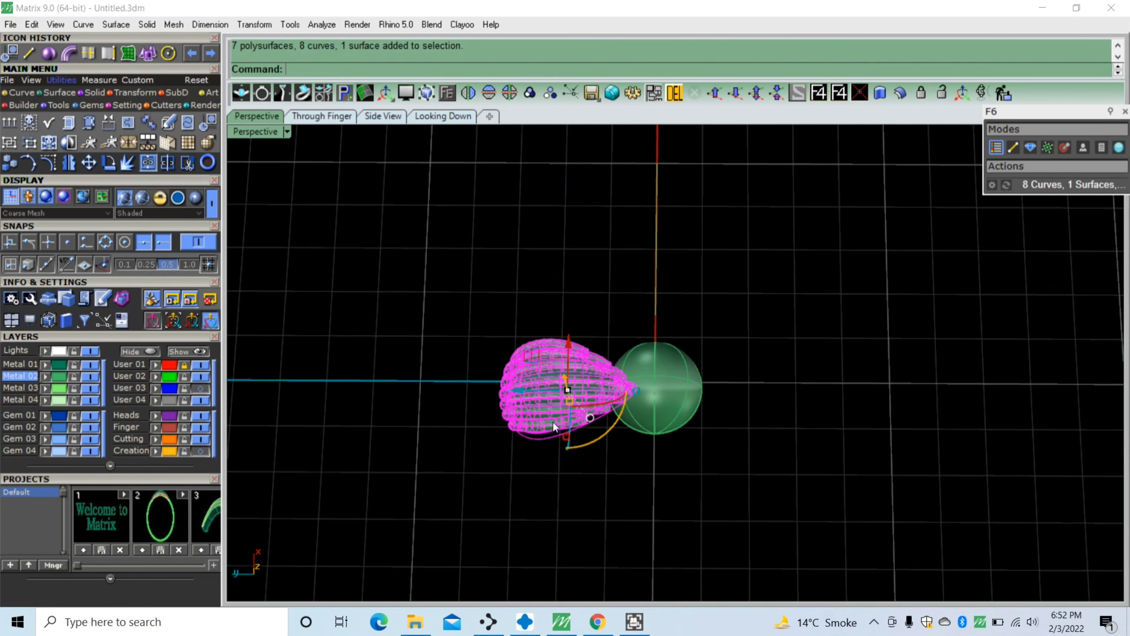
pyautogui.moveTo(518, 391); pyautogui.dragTo(534, 391)
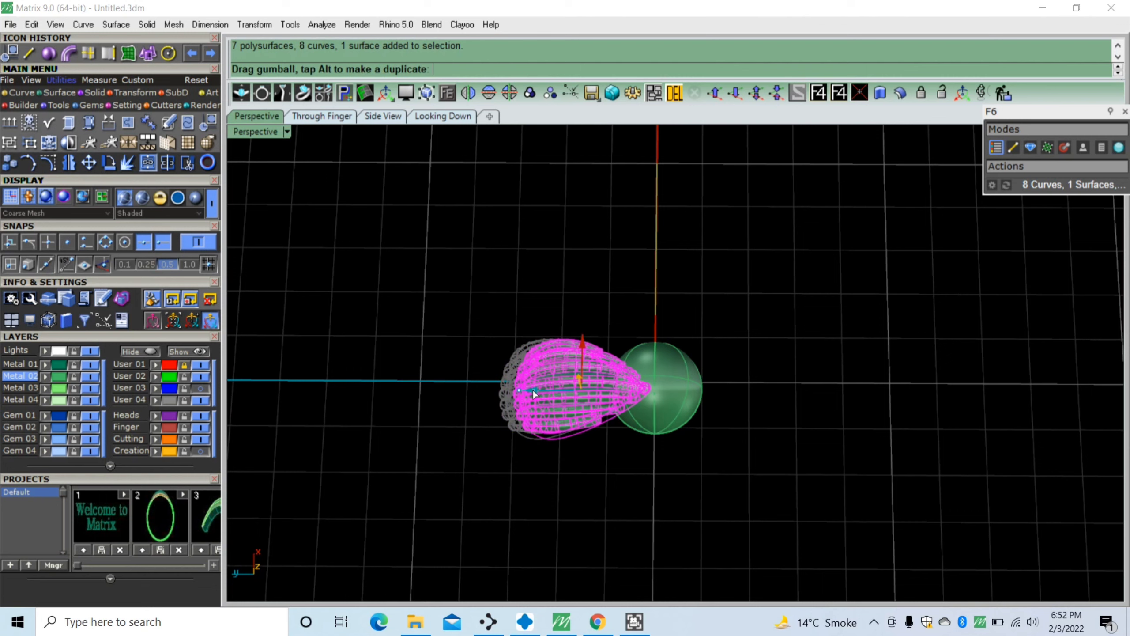
pyautogui.click(580, 483)
# Polar-array the petal and its curves into 5 items around centre 0 over 360°
pyautogui.moveTo(580, 484)
pyautogui.mouseDown(button='right')
pyautogui.moveTo(590, 417)
pyautogui.moveTo(597, 492)
pyautogui.mouseUp(button='right')
pyautogui.moveTo(594, 299); pyautogui.dragTo(445, 562)
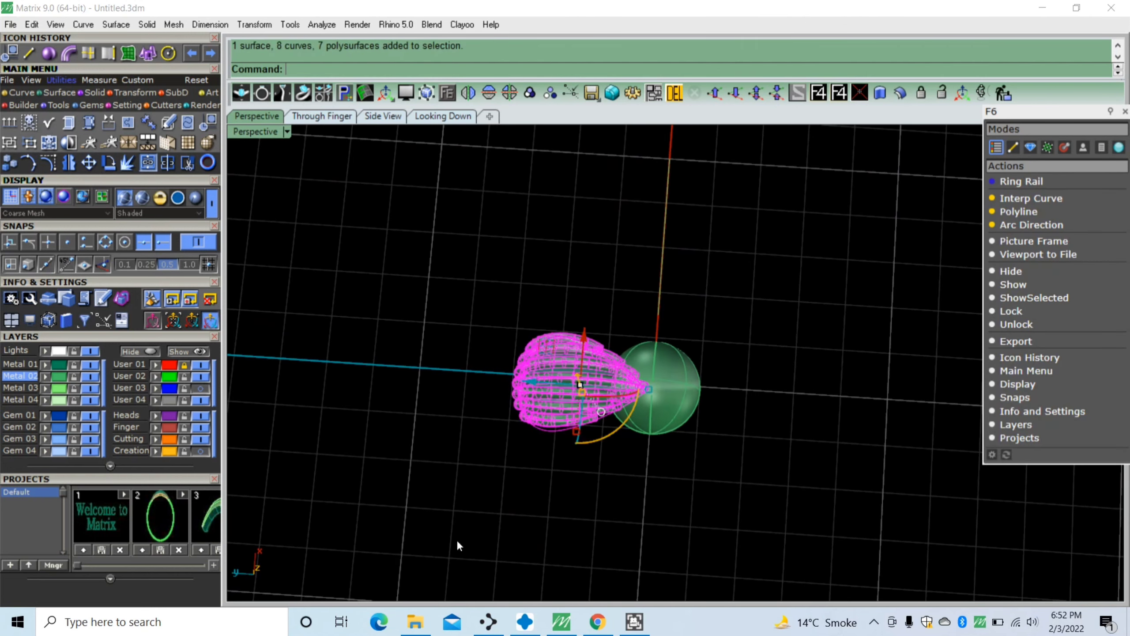
pyautogui.click(135, 92)
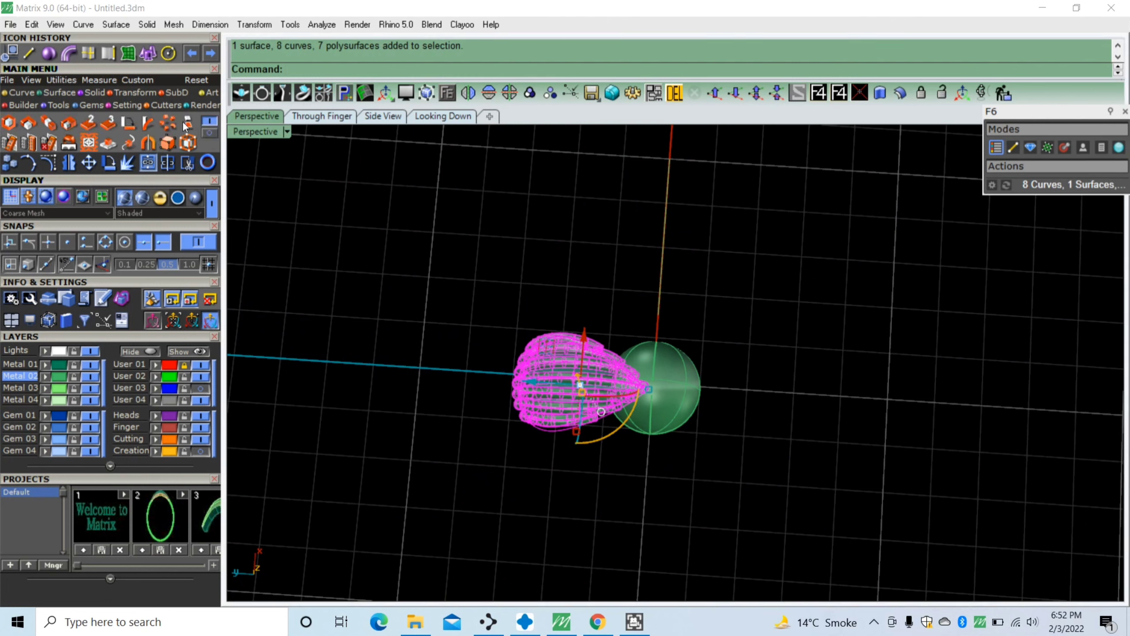
pyautogui.click(168, 122)
pyautogui.write('0')
pyautogui.press('Return')
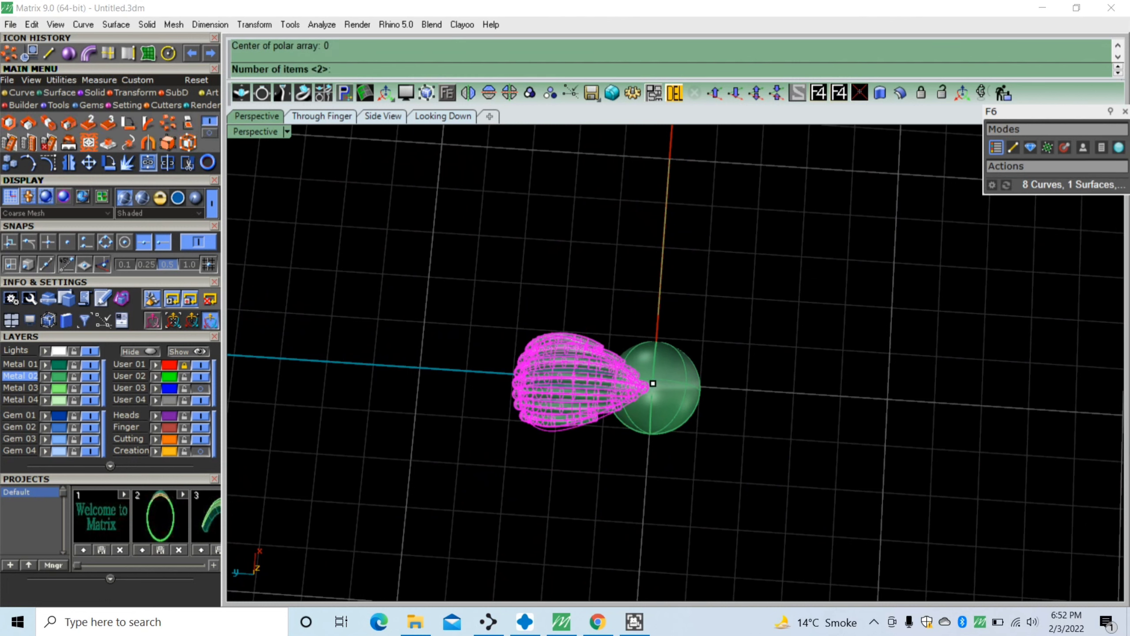
pyautogui.write('5')
pyautogui.press('Return')
pyautogui.press('Return')
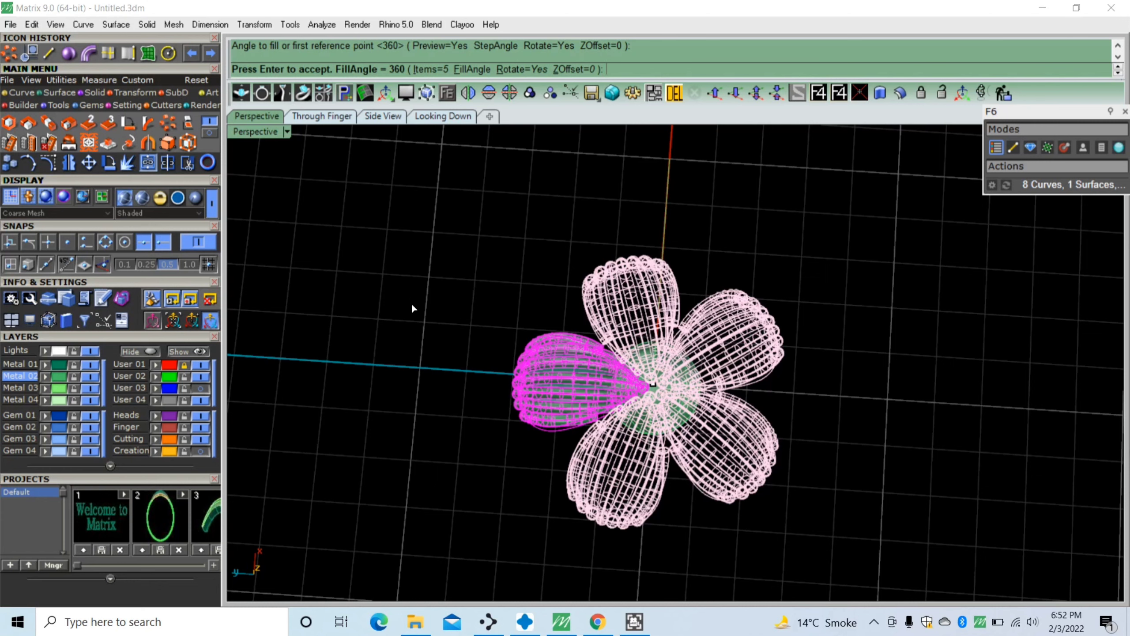
pyautogui.press('Return')
# Select the left petal of the finished five-petal flower
pyautogui.scroll(-3, 421, 373)
pyautogui.scroll(-3, 468, 469)
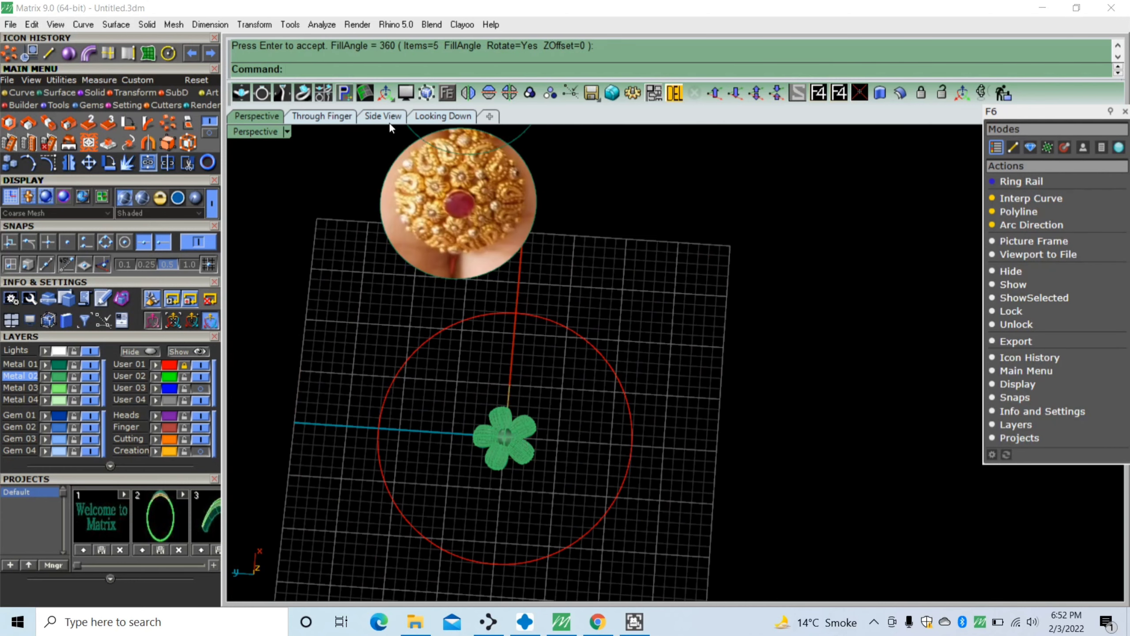
pyautogui.scroll(5, 477, 510)
pyautogui.scroll(5, 508, 494)
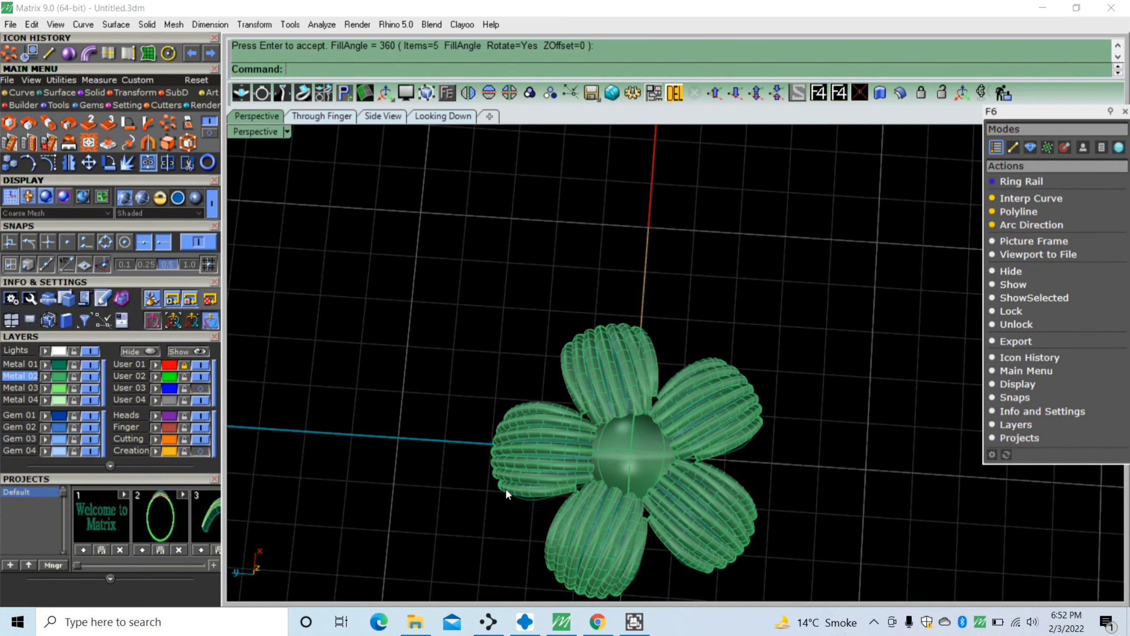
pyautogui.moveTo(485, 519); pyautogui.dragTo(485, 519)
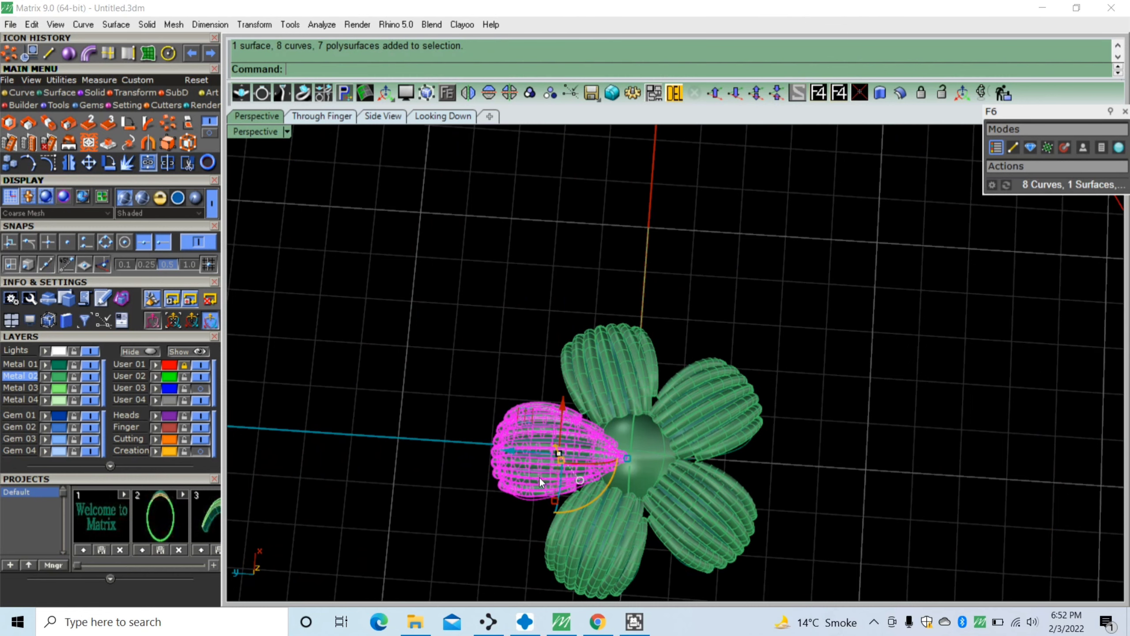
# Push the petal in toward the flower centre and toggle the Creation layer on and off
pyautogui.scroll(4, 538, 477)
pyautogui.moveTo(523, 431); pyautogui.dragTo(542, 434)
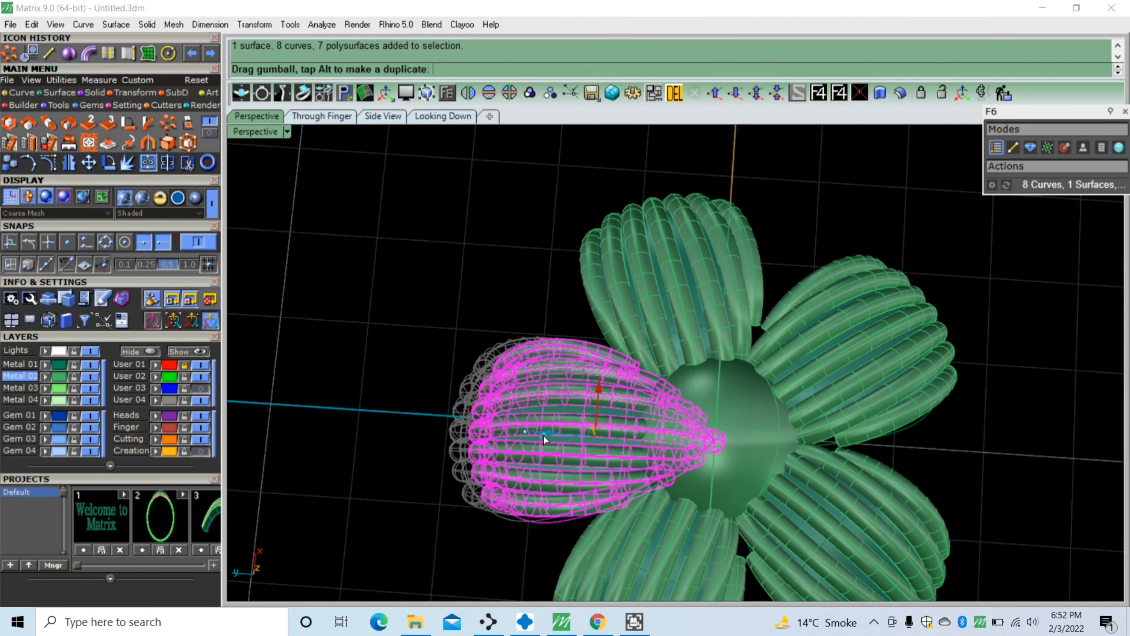
pyautogui.scroll(-5, 446, 350)
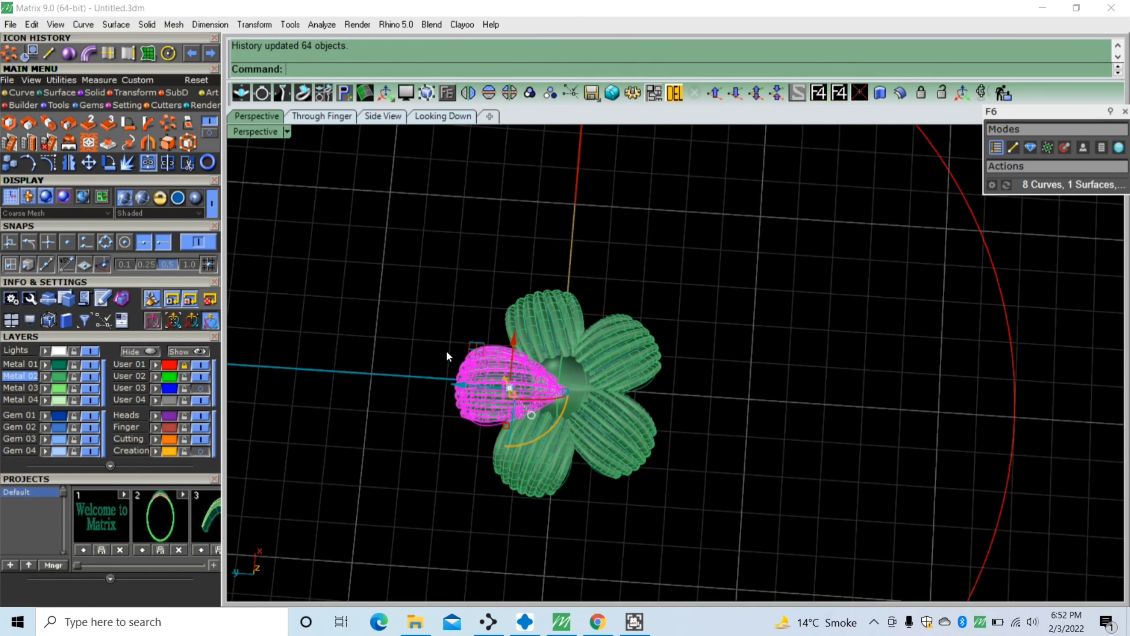
pyautogui.moveTo(432, 352)
pyautogui.mouseDown(button='right')
pyautogui.moveTo(503, 353)
pyautogui.moveTo(584, 434)
pyautogui.mouseUp(button='right')
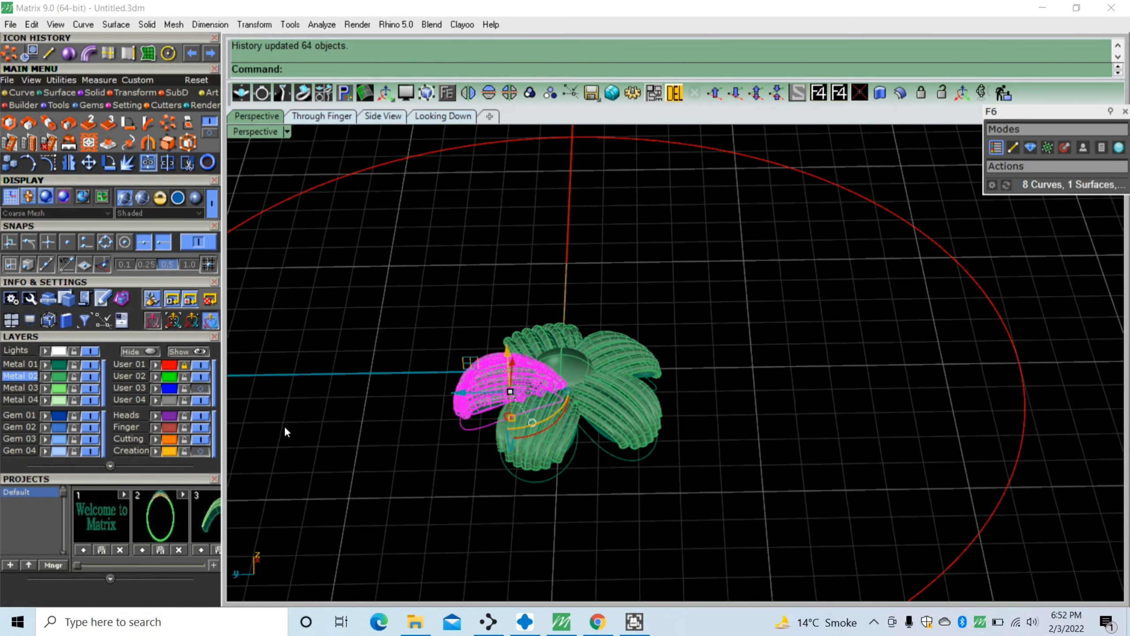
pyautogui.click(203, 452)
pyautogui.click(203, 452)
pyautogui.scroll(-5, 545, 447)
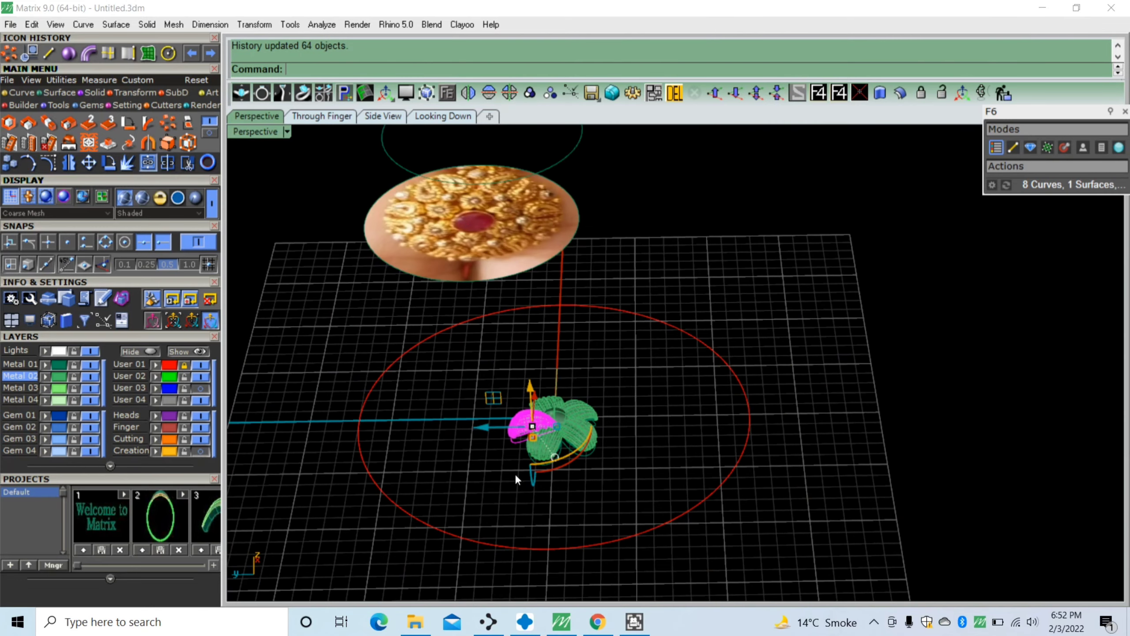
pyautogui.scroll(5, 547, 361)
# Tilt the petal downward and lower it so history updates all five, checking from top
pyautogui.moveTo(507, 396)
pyautogui.mouseDown(button='right')
pyautogui.moveTo(556, 440)
pyautogui.moveTo(576, 373)
pyautogui.mouseUp(button='right')
pyautogui.moveTo(560, 352); pyautogui.dragTo(567, 350)
pyautogui.moveTo(532, 244); pyautogui.dragTo(535, 260)
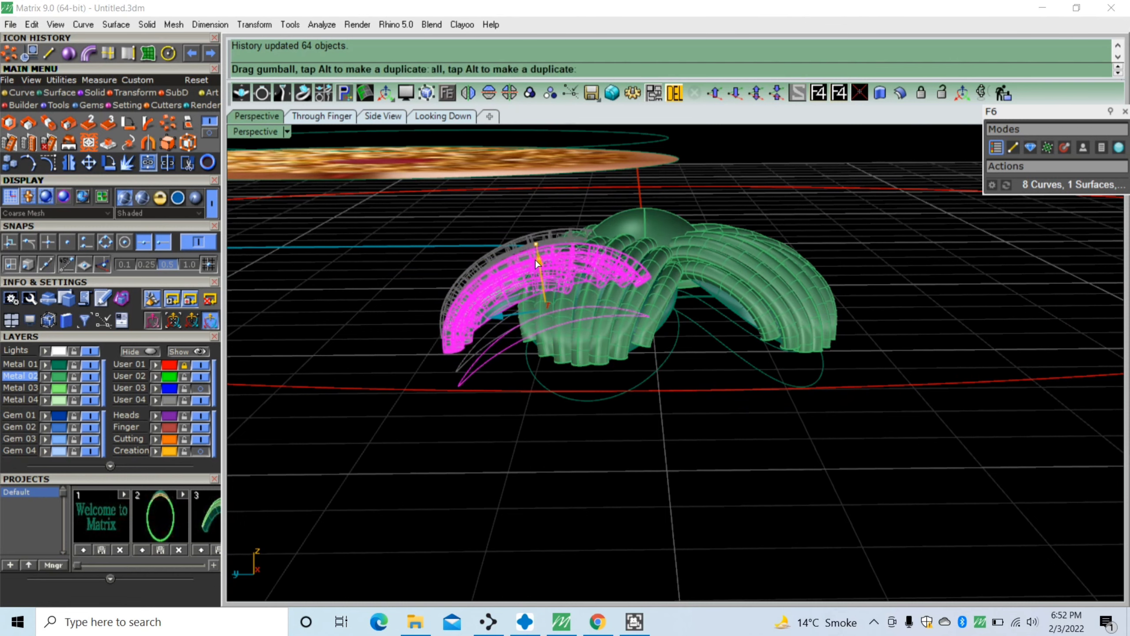
pyautogui.click(493, 192)
pyautogui.moveTo(493, 192); pyautogui.dragTo(556, 463, button='right')
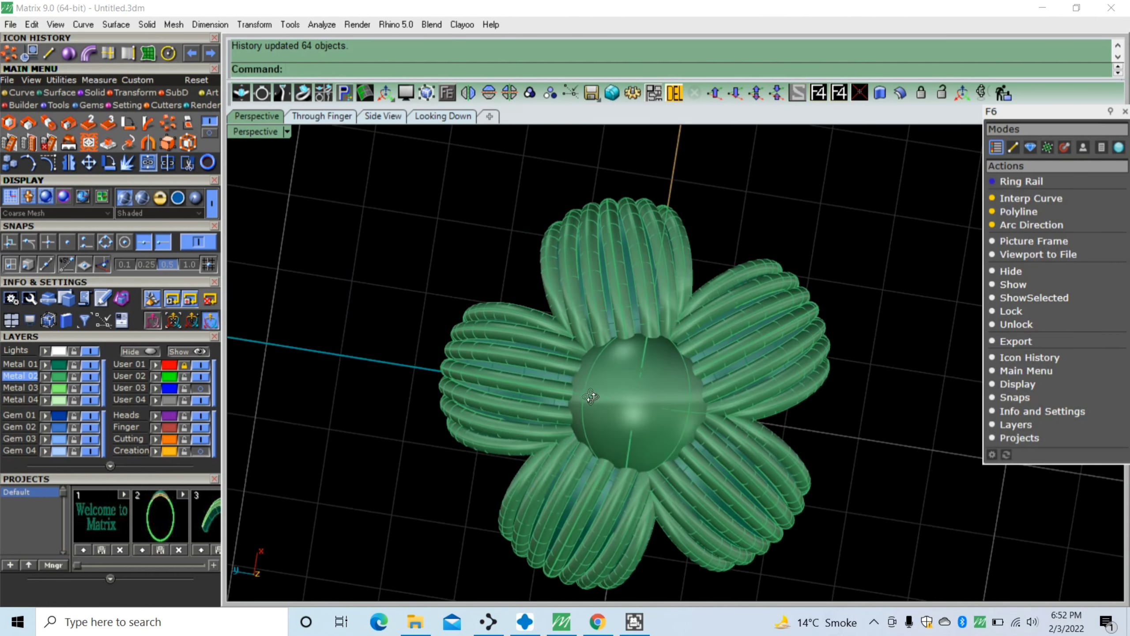
pyautogui.scroll(-3, 556, 463)
pyautogui.scroll(2, 592, 473)
pyautogui.scroll(-3, 592, 474)
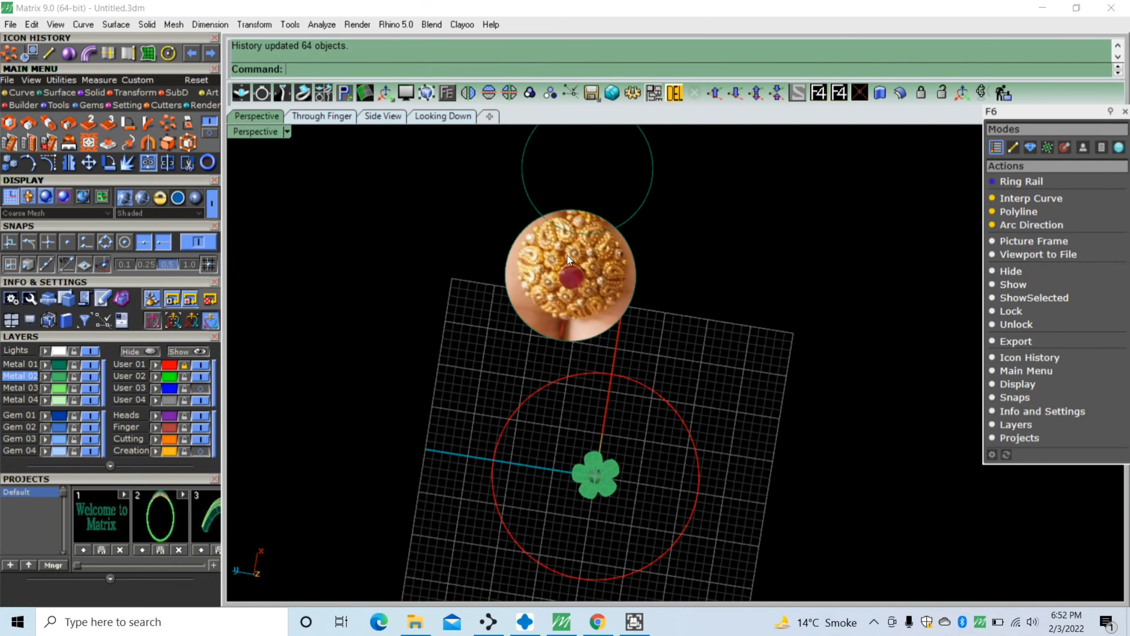
pyautogui.moveTo(572, 421); pyautogui.dragTo(562, 396, button='right')
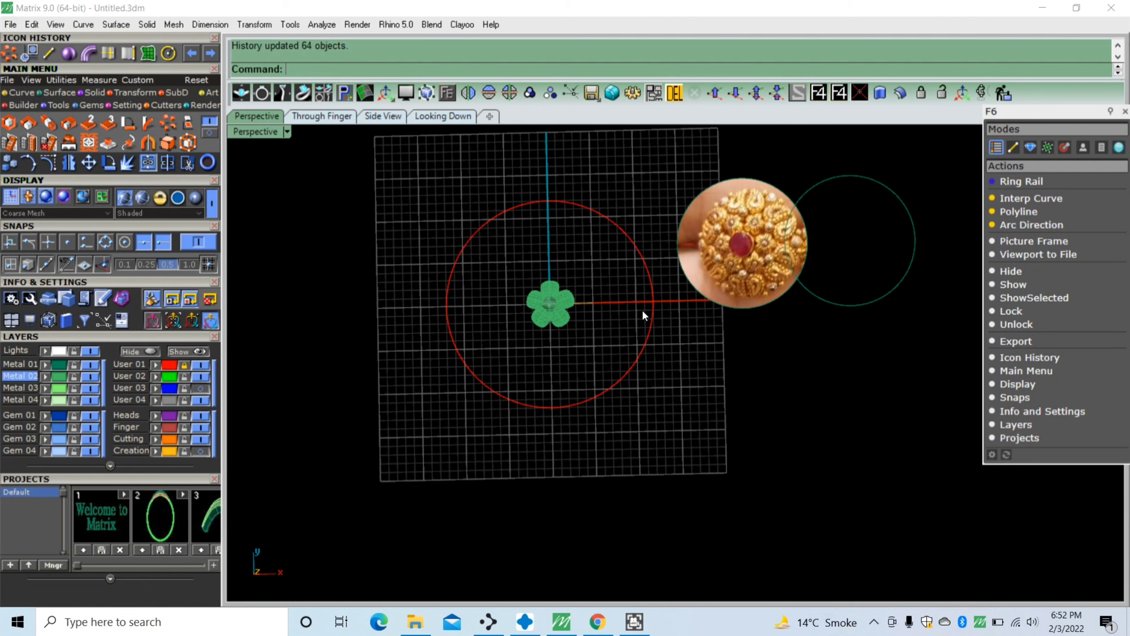
pyautogui.scroll(3, 546, 316)
# Move the whole five-petal flower up to the red ring's top and show the User 03 layer
pyautogui.moveTo(615, 235); pyautogui.dragTo(508, 342)
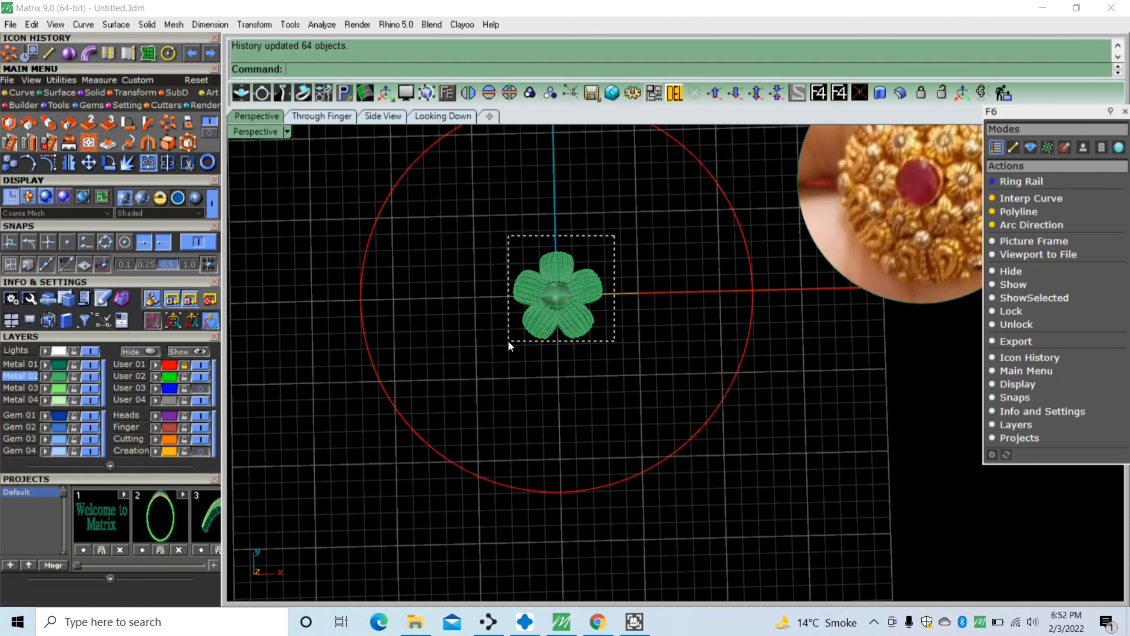
pyautogui.moveTo(574, 237); pyautogui.dragTo(571, 165)
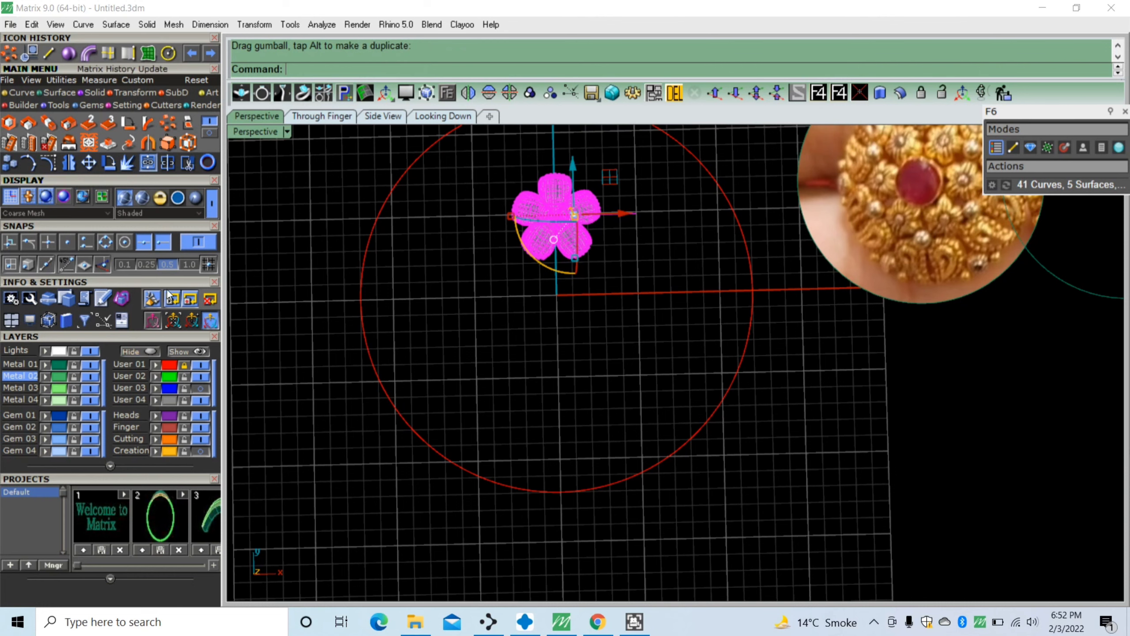
pyautogui.click(201, 387)
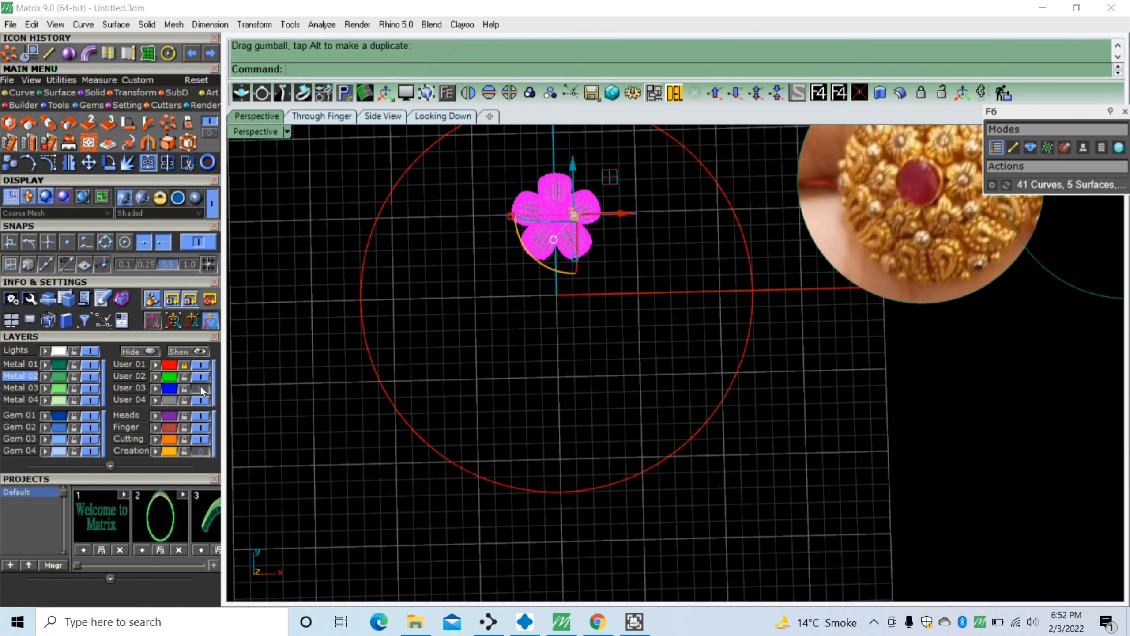
pyautogui.scroll(-3, 434, 487)
pyautogui.scroll(4, 510, 285)
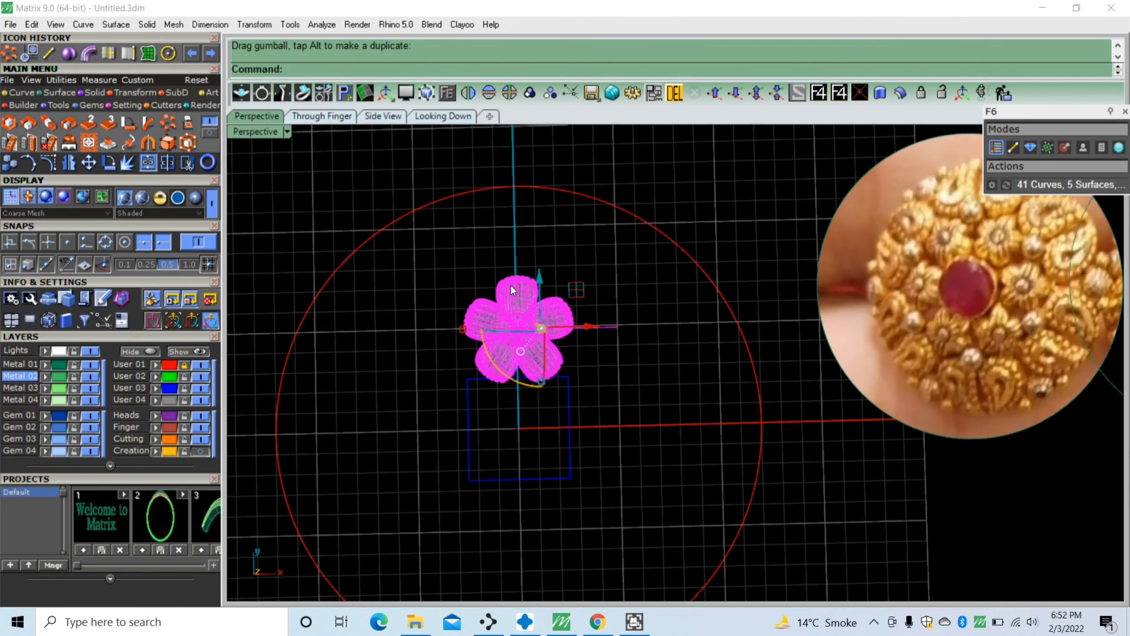
pyautogui.scroll(2, 550, 288)
pyautogui.moveTo(544, 283); pyautogui.dragTo(544, 282)
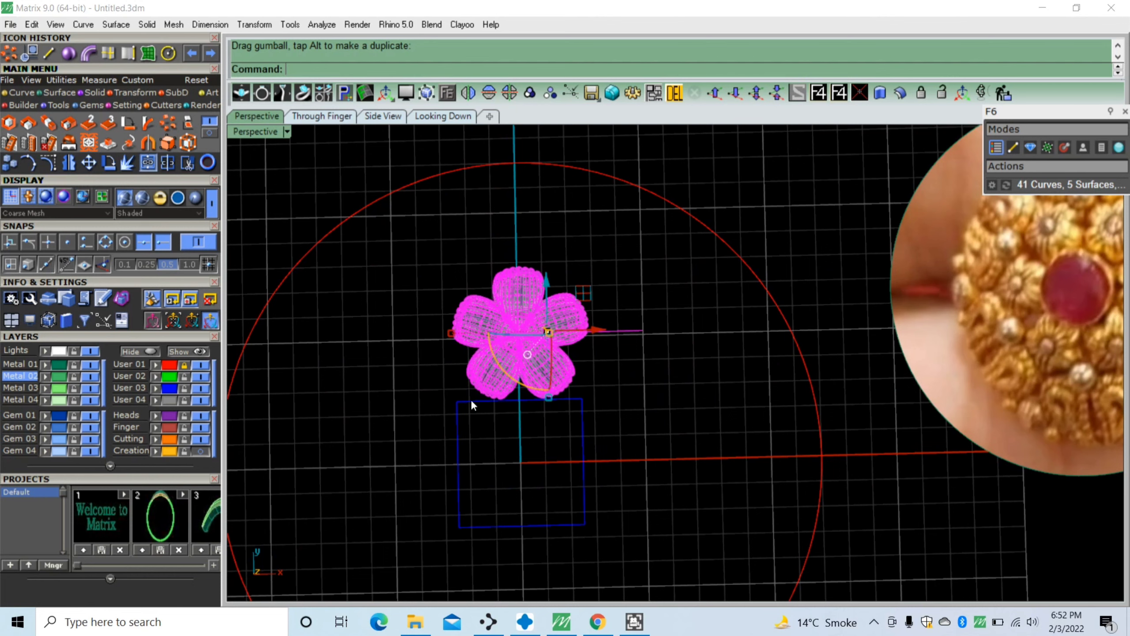
pyautogui.scroll(-4, 470, 400)
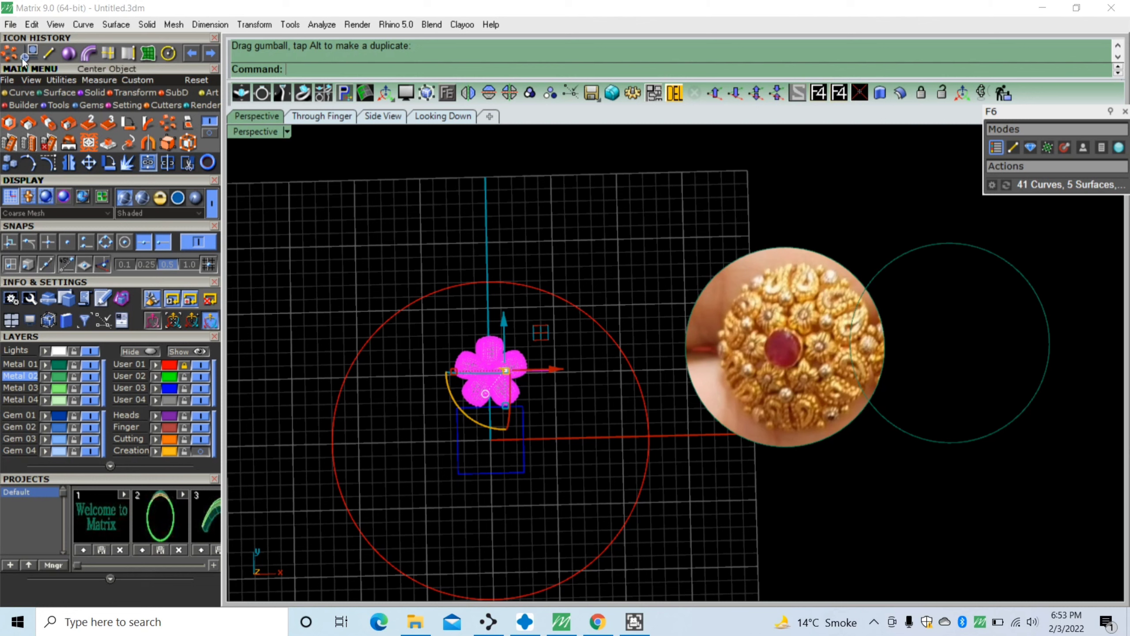
# Polar-array the flower into 6 items around centre 0 over 360°
pyautogui.click(9, 53)
pyautogui.write('0')
pyautogui.press('Return')
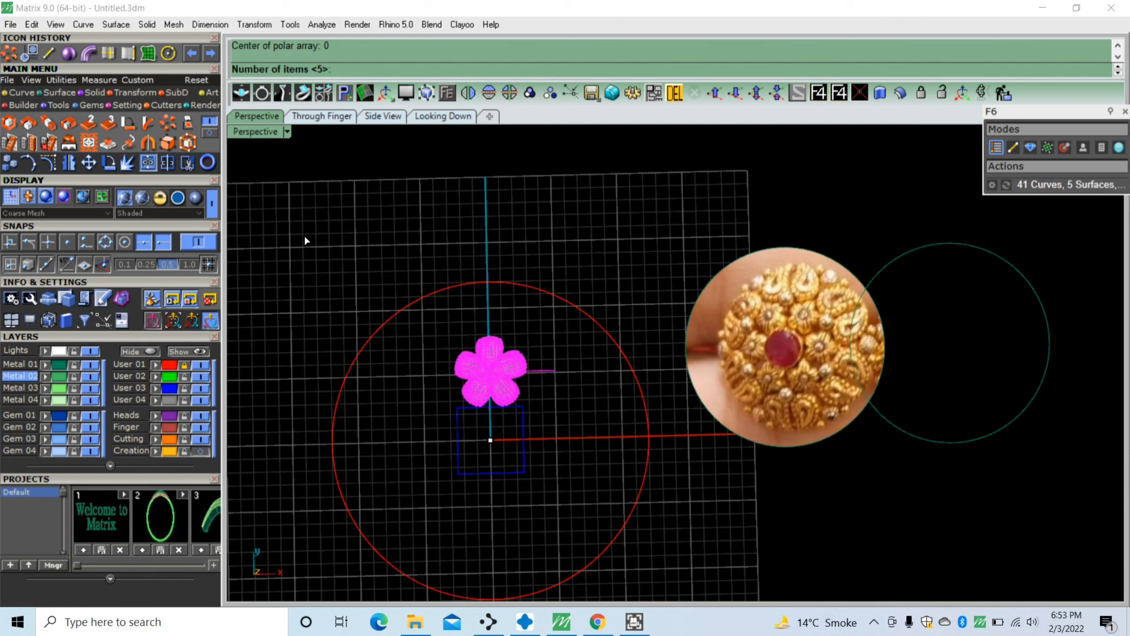
pyautogui.write('6')
pyautogui.press('Return')
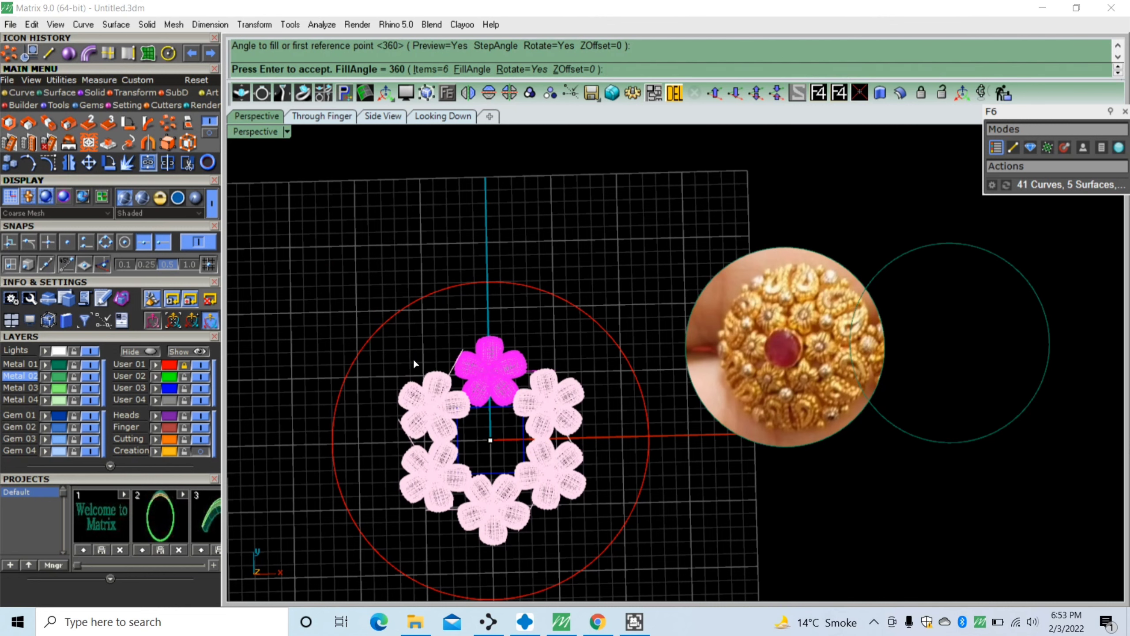
pyautogui.press('Return')
pyautogui.click(435, 338)
pyautogui.scroll(4, 483, 416)
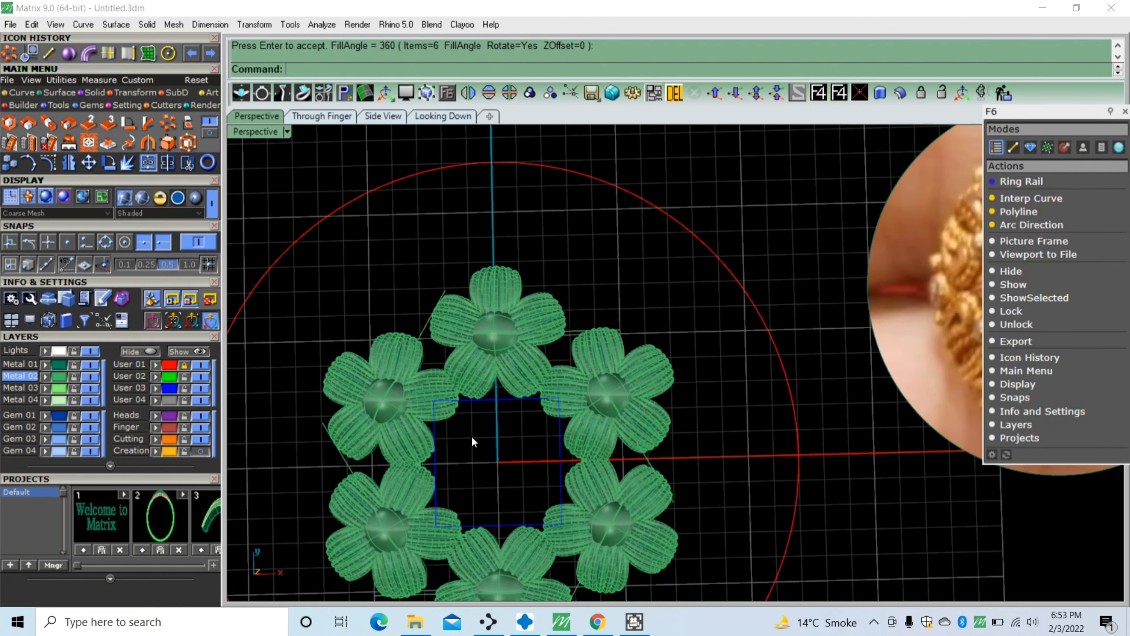
pyautogui.scroll(-2, 477, 394)
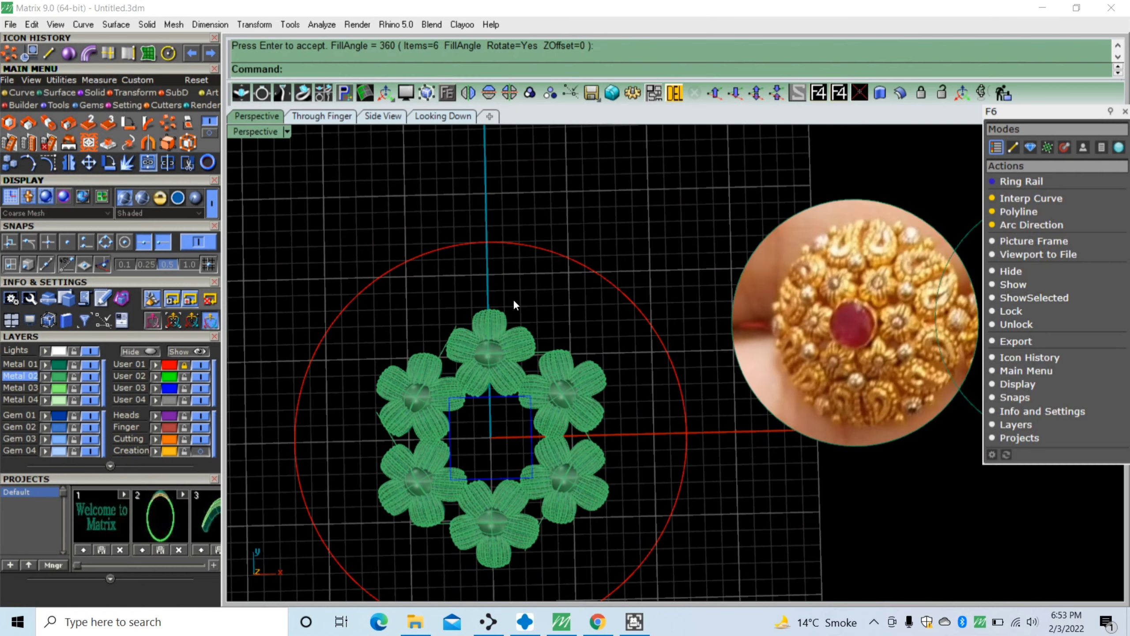
pyautogui.click(464, 377)
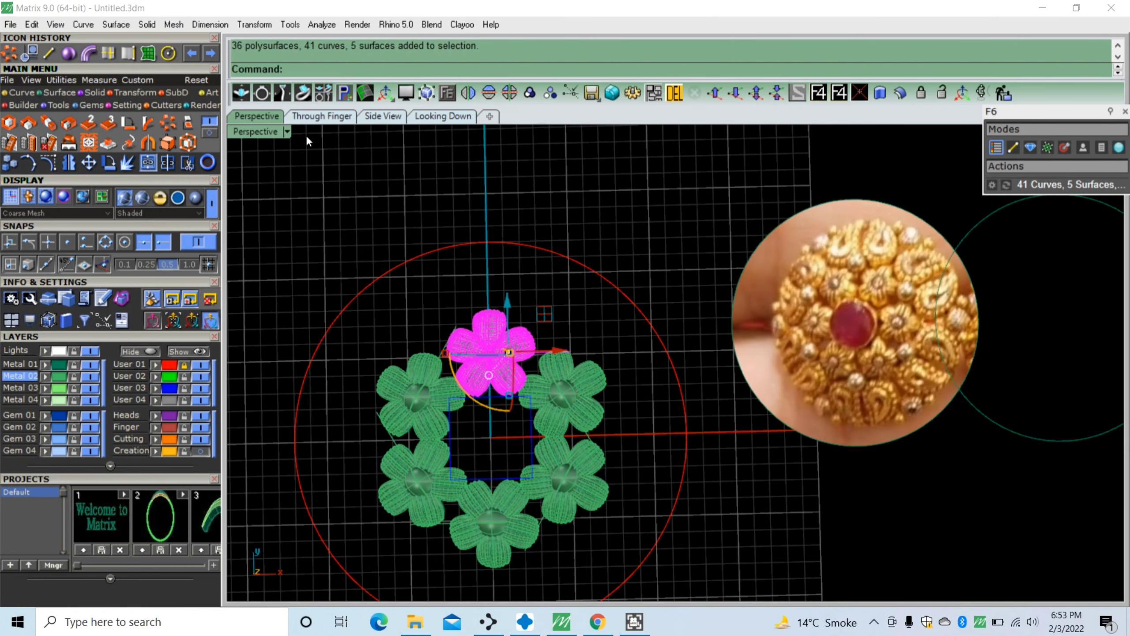
# Group the top flower and tilt it in side view, shifting it along its axis
pyautogui.hotkey('ctrl', 'g')
pyautogui.click(322, 117)
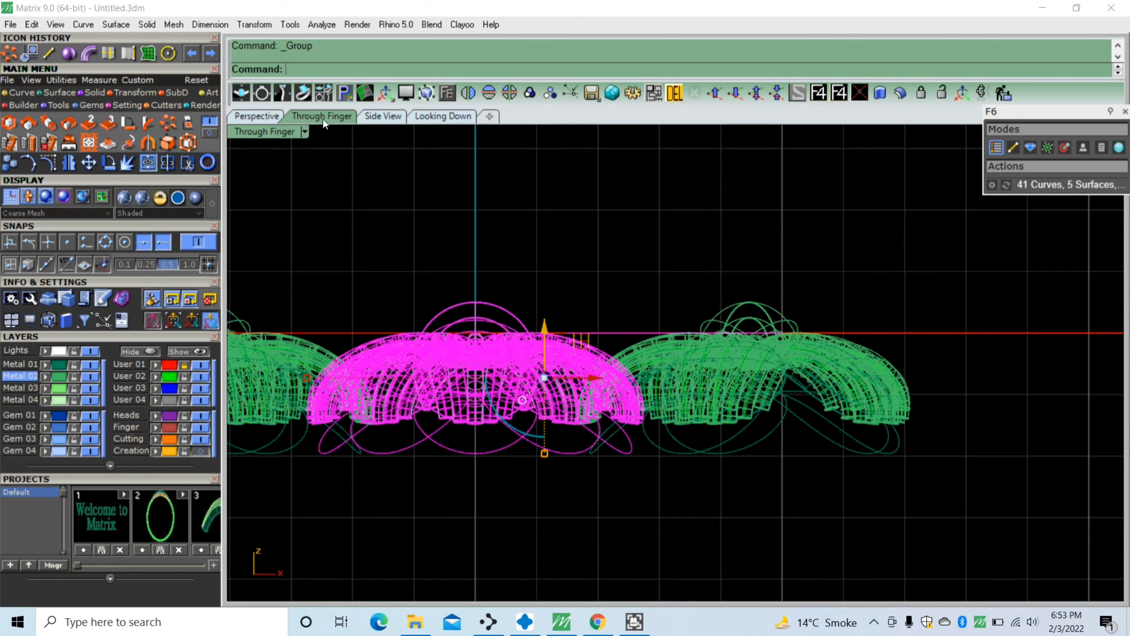
pyautogui.scroll(-3, 495, 295)
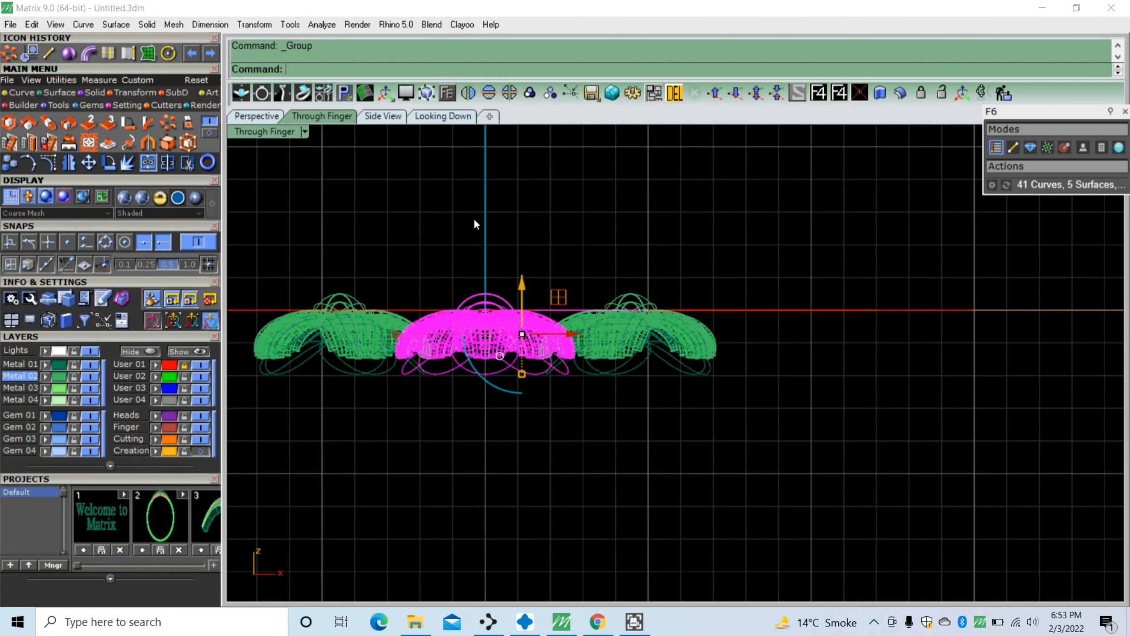
pyautogui.click(383, 117)
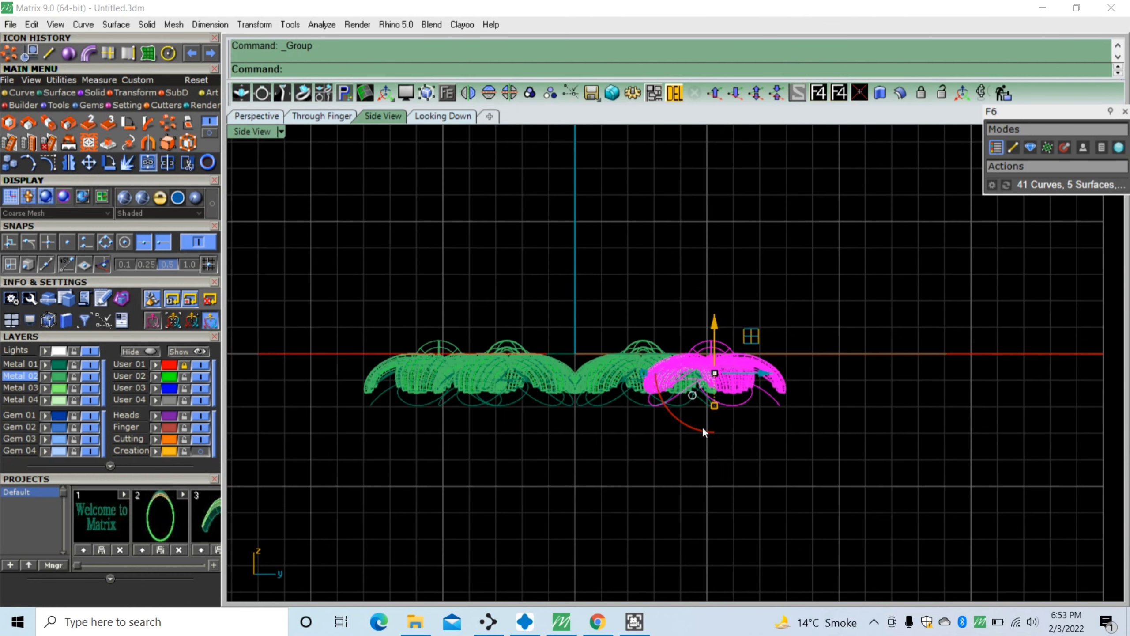
pyautogui.moveTo(703, 429); pyautogui.dragTo(680, 424)
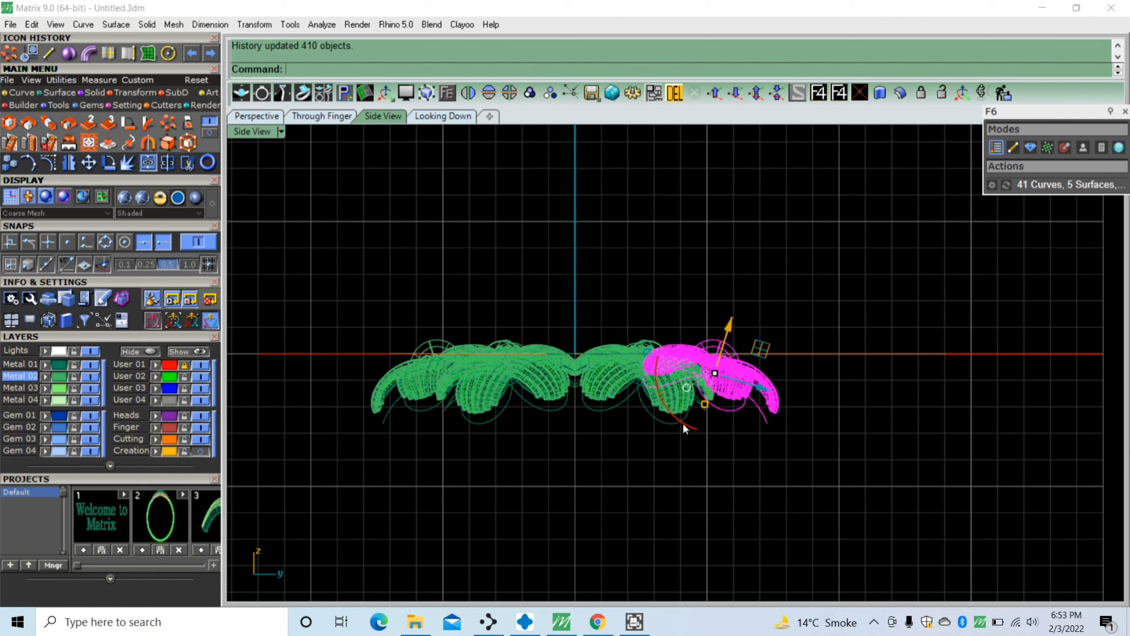
pyautogui.moveTo(686, 426); pyautogui.dragTo(678, 421)
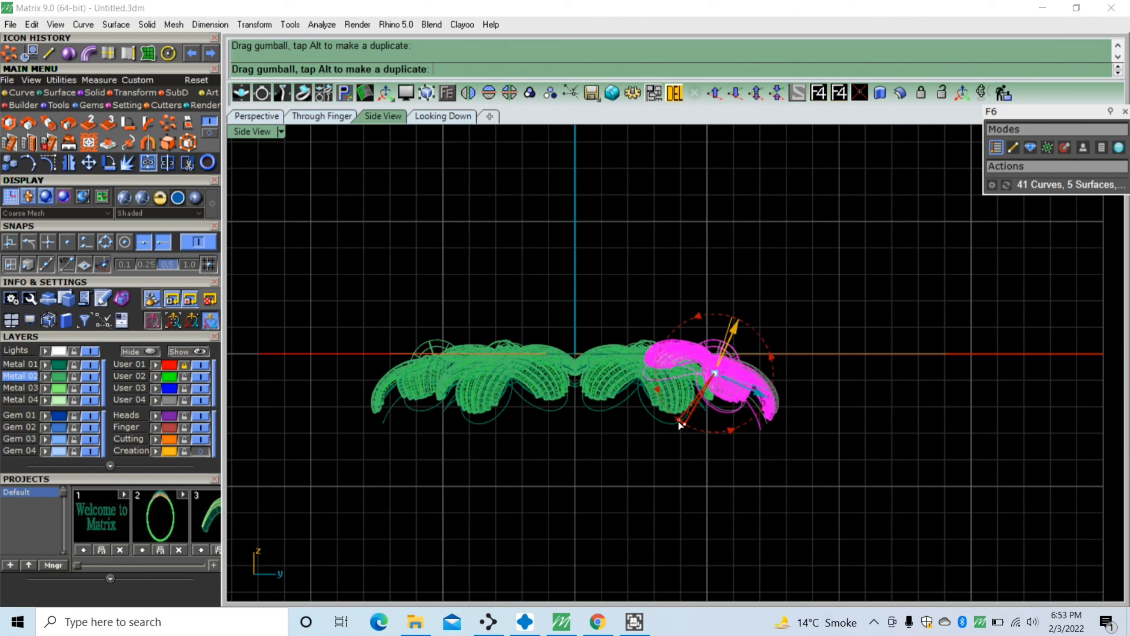
pyautogui.moveTo(736, 325); pyautogui.dragTo(735, 337)
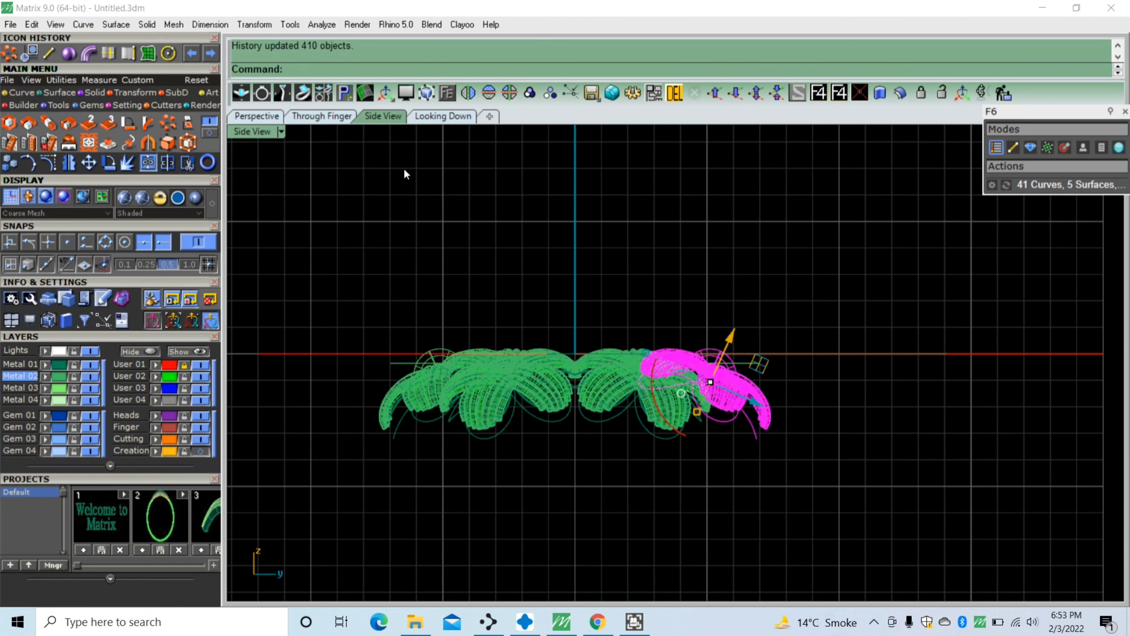
# In perspective view, nudge the top flower into its final position
pyautogui.click(274, 117)
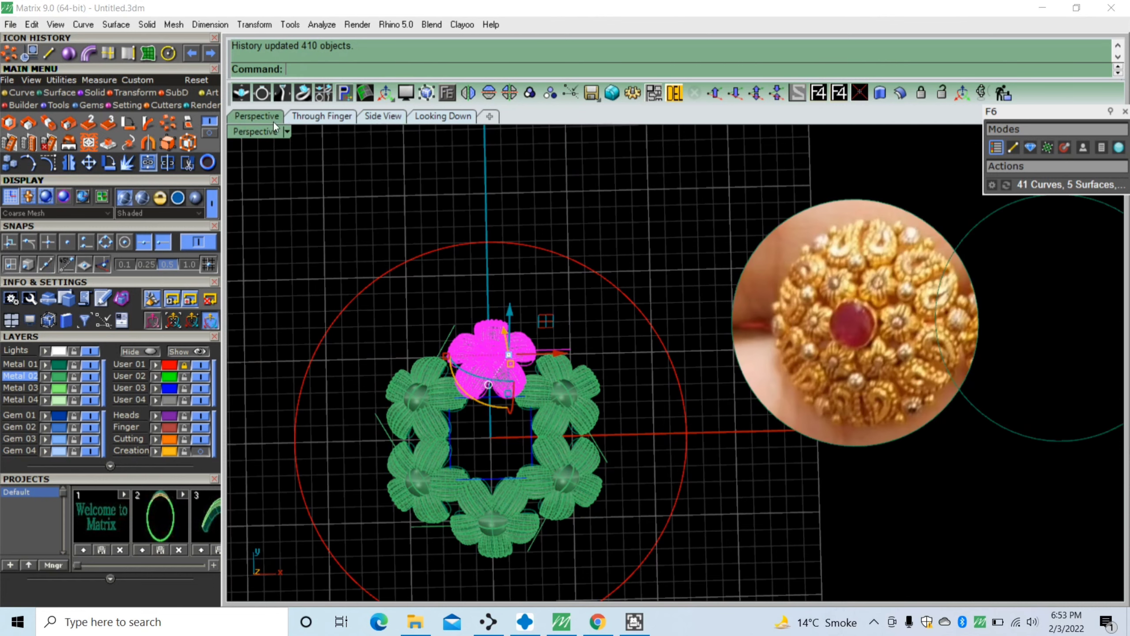
pyautogui.click(491, 431)
pyautogui.scroll(4, 488, 428)
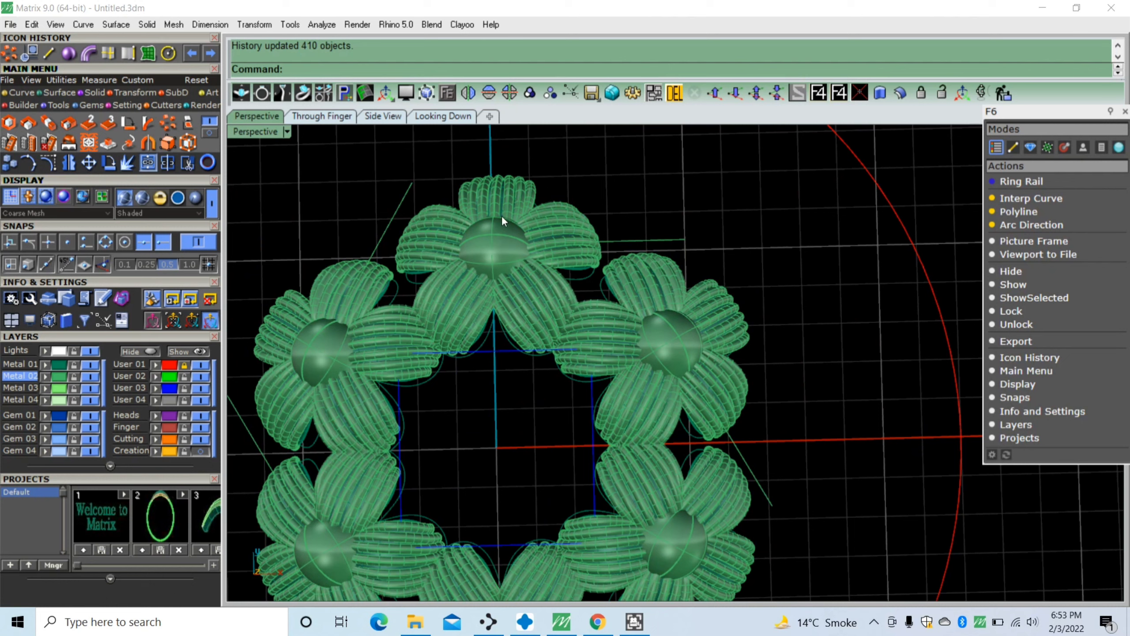
pyautogui.moveTo(474, 236); pyautogui.dragTo(461, 272)
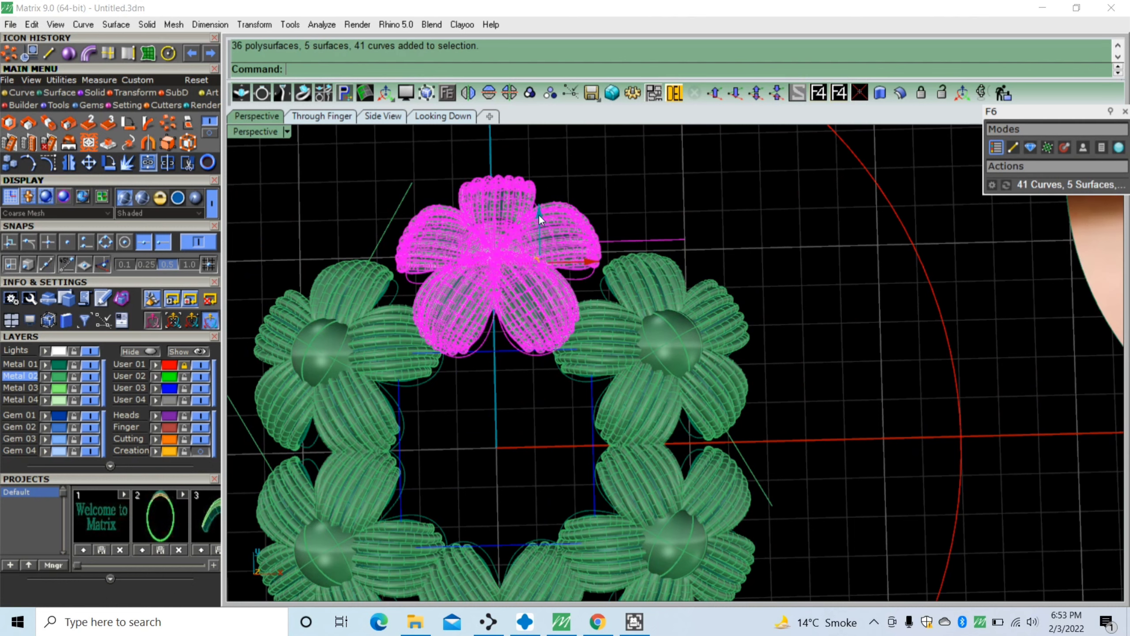
pyautogui.moveTo(539, 213); pyautogui.dragTo(536, 212)
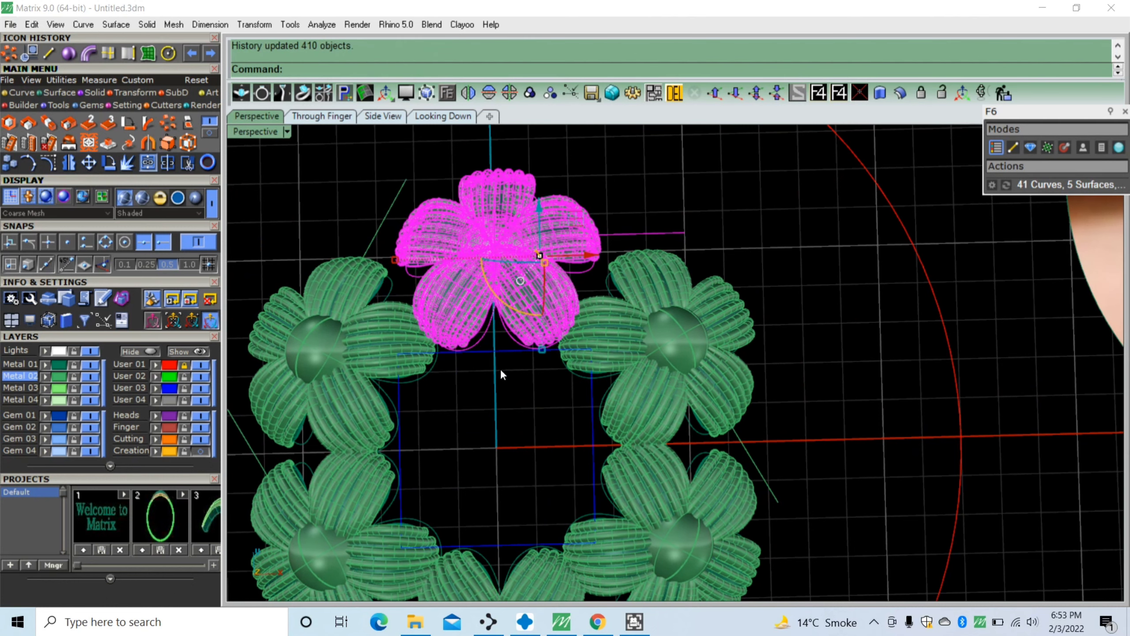
pyautogui.click(492, 411)
pyautogui.scroll(-3, 493, 385)
pyautogui.scroll(-3, 433, 395)
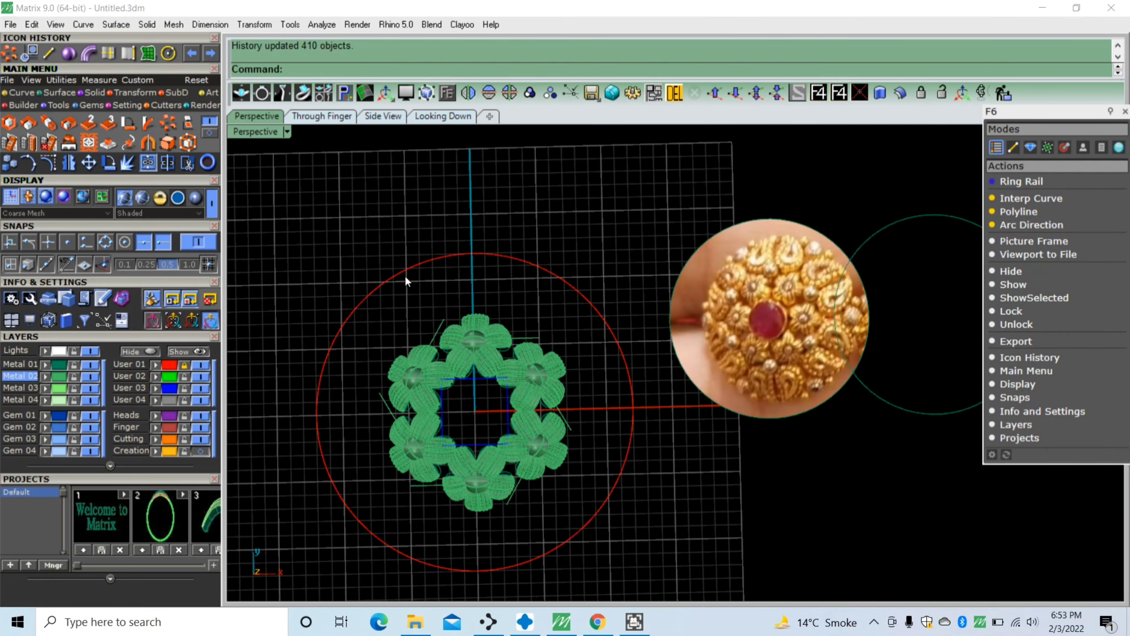
pyautogui.scroll(5, 560, 414)
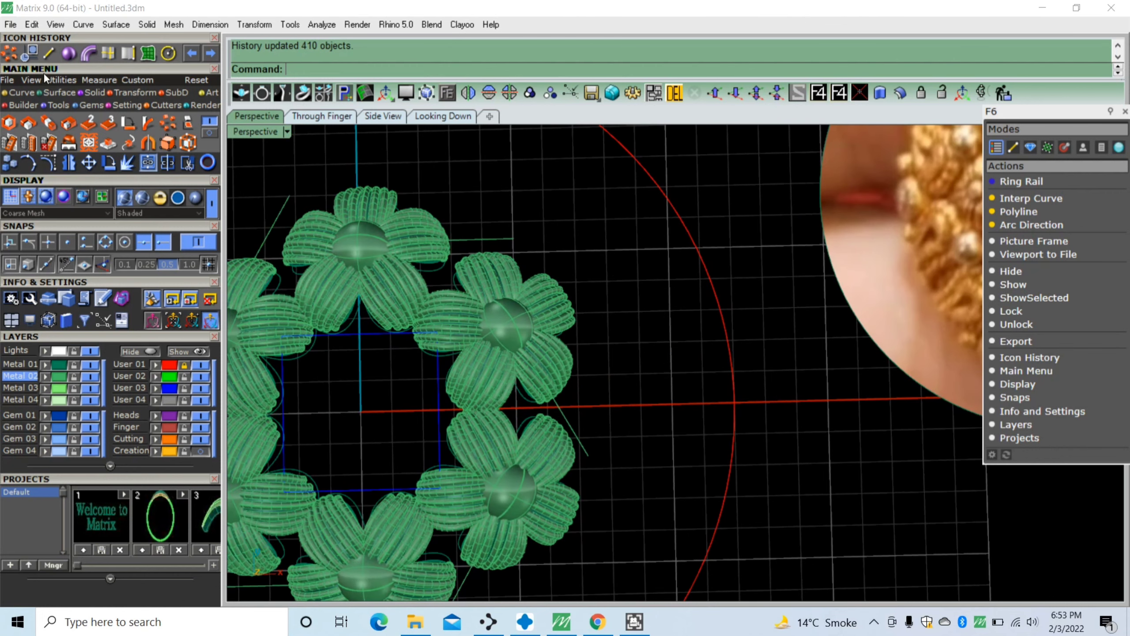
# Create a default-radius sphere centred on the red axis beside the ring
pyautogui.click(69, 54)
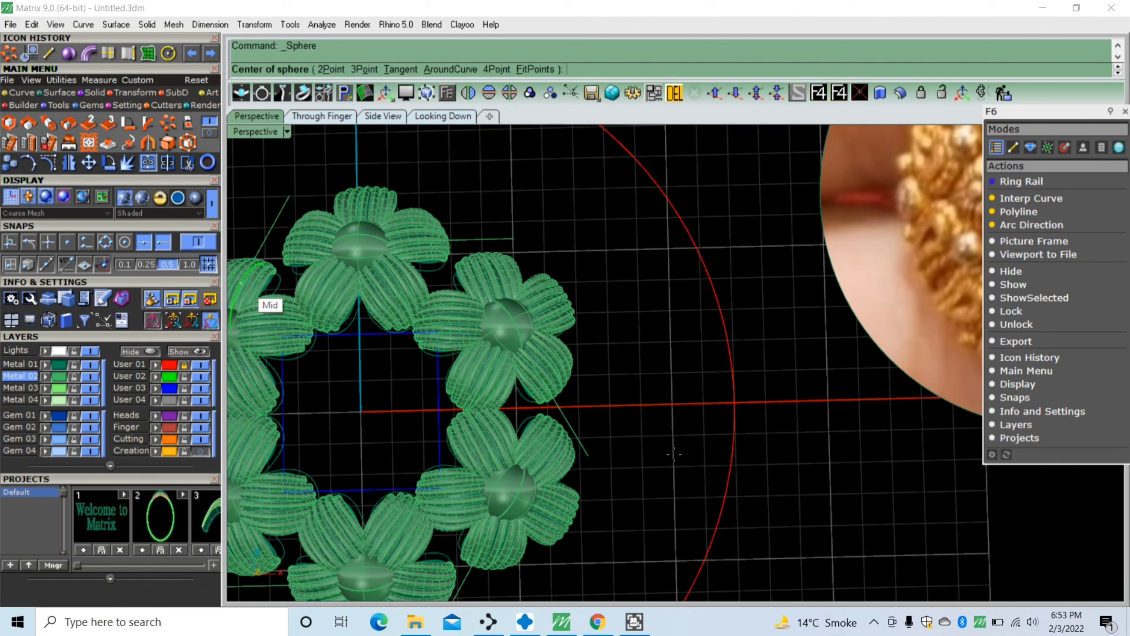
pyautogui.click(673, 404)
pyautogui.press('Return')
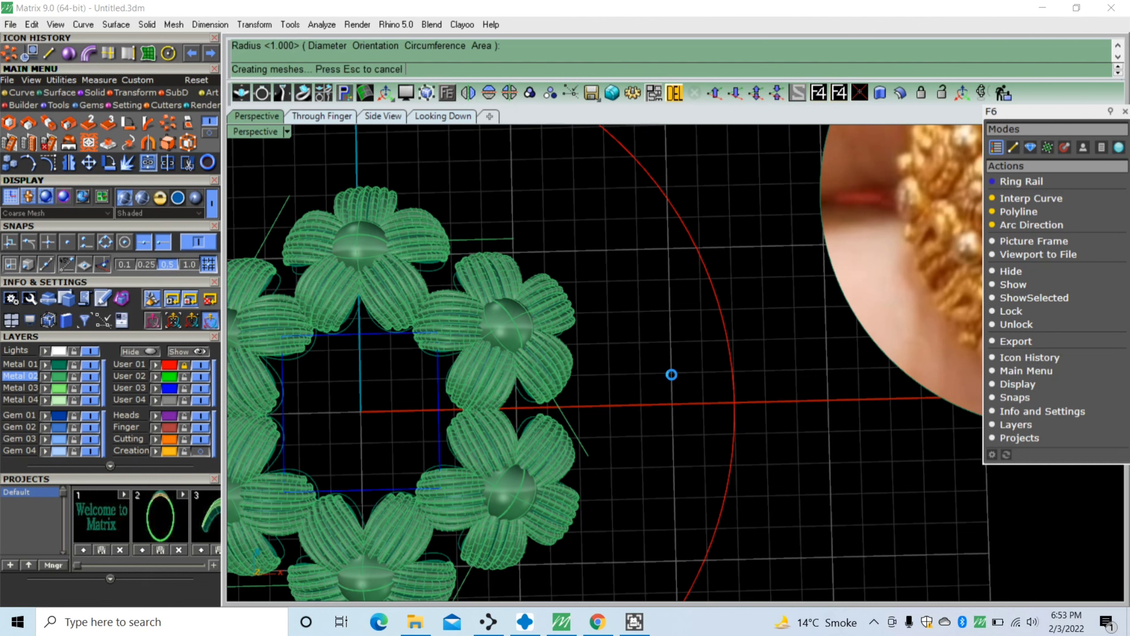
pyautogui.click(671, 392)
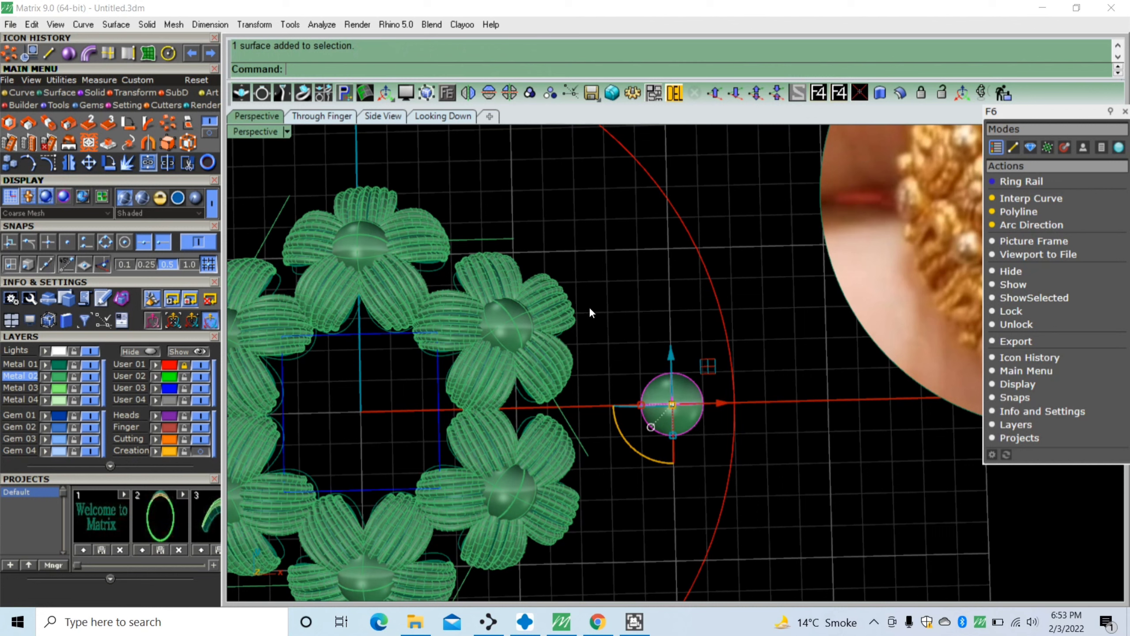
pyautogui.click(384, 116)
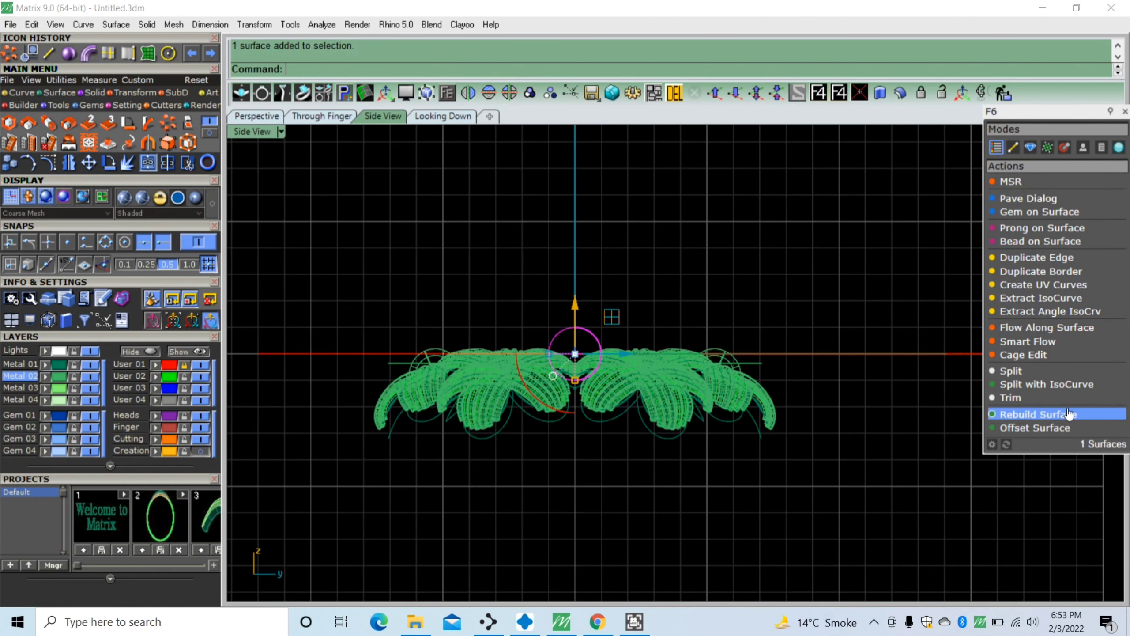
# Split the sphere through its middle with a U isocurve and delete the lower half
pyautogui.click(1046, 384)
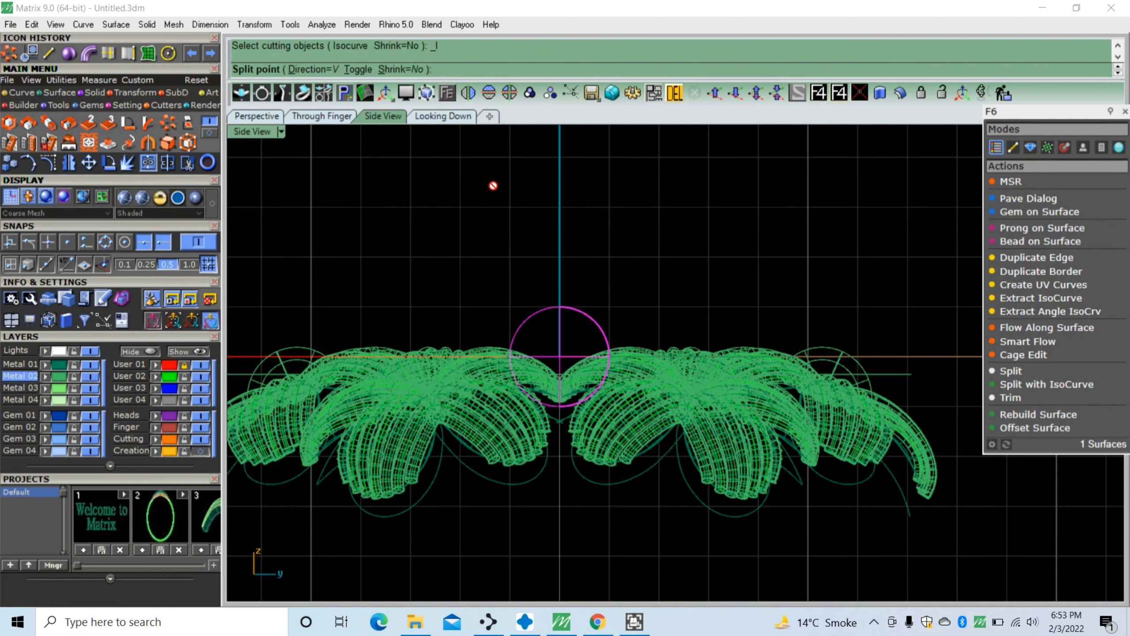
pyautogui.click(358, 69)
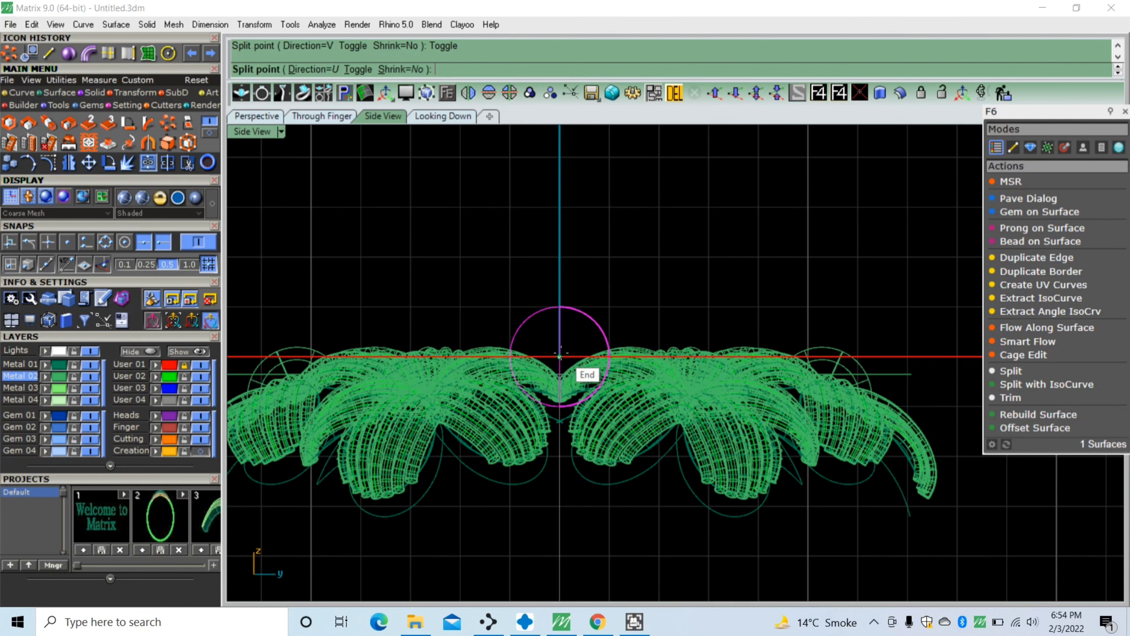
pyautogui.scroll(5, 560, 357)
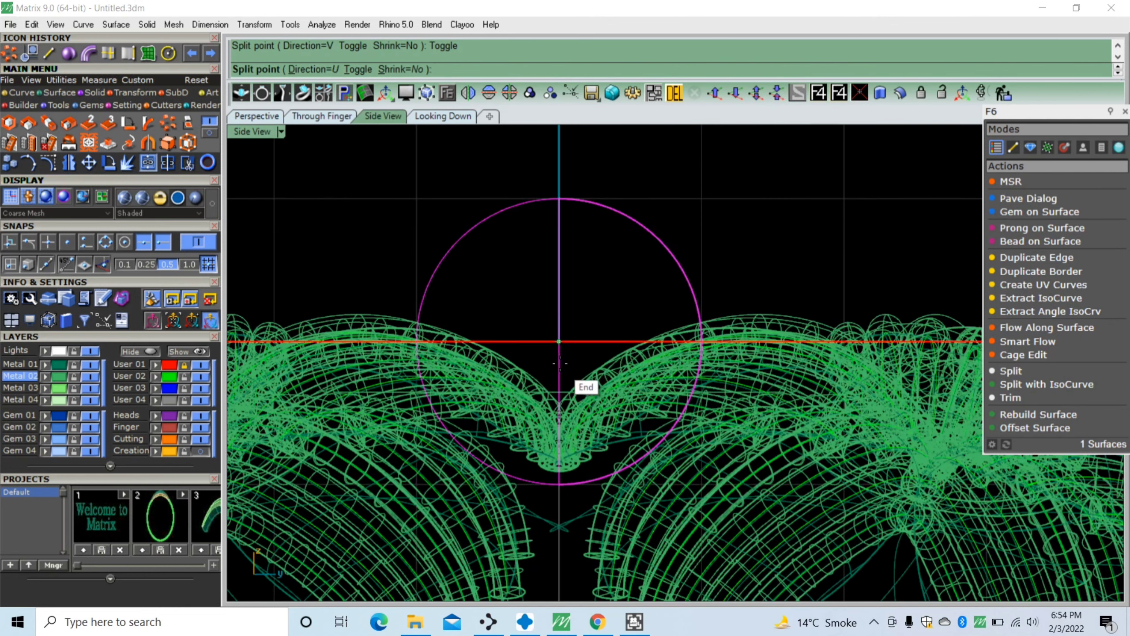
pyautogui.click(556, 370)
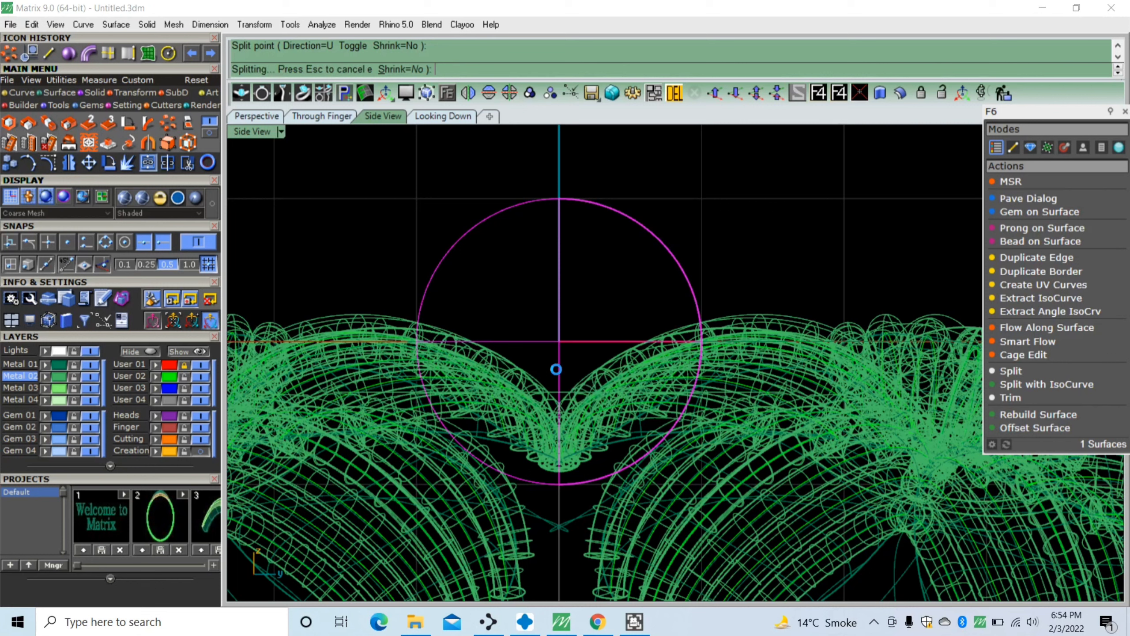
pyautogui.click(580, 481)
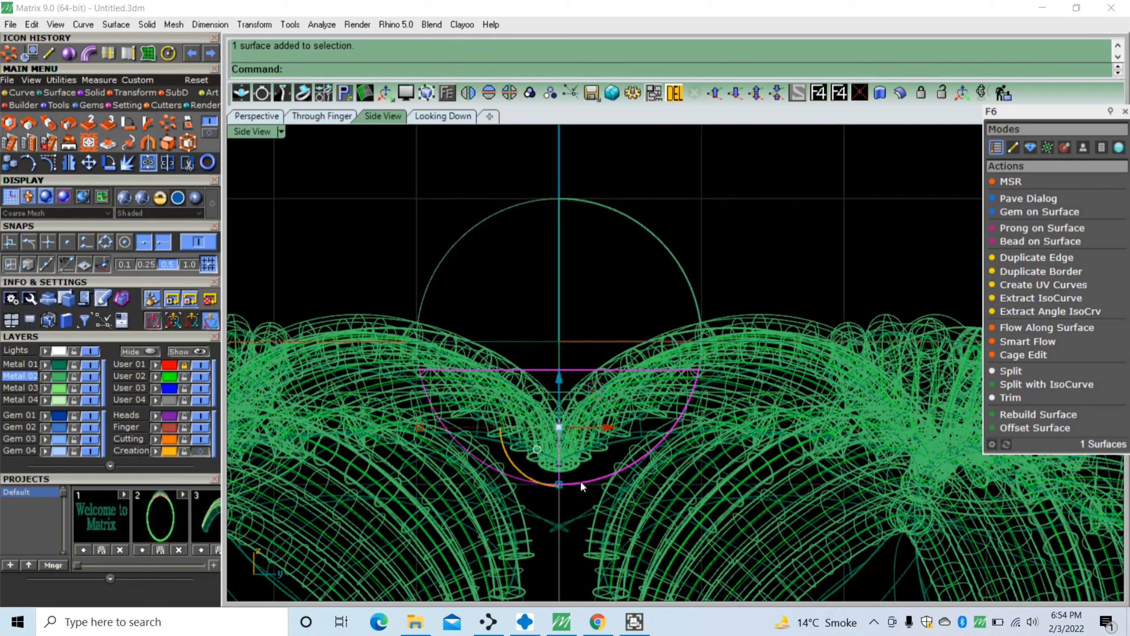
pyautogui.press('Delete')
pyautogui.click(575, 198)
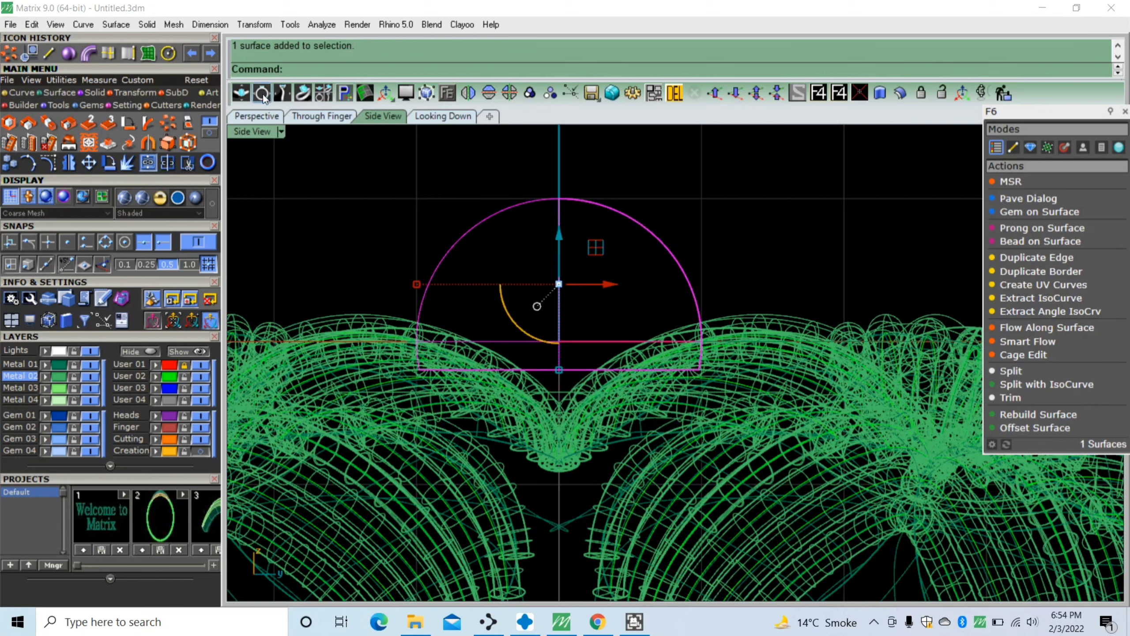
pyautogui.click(258, 117)
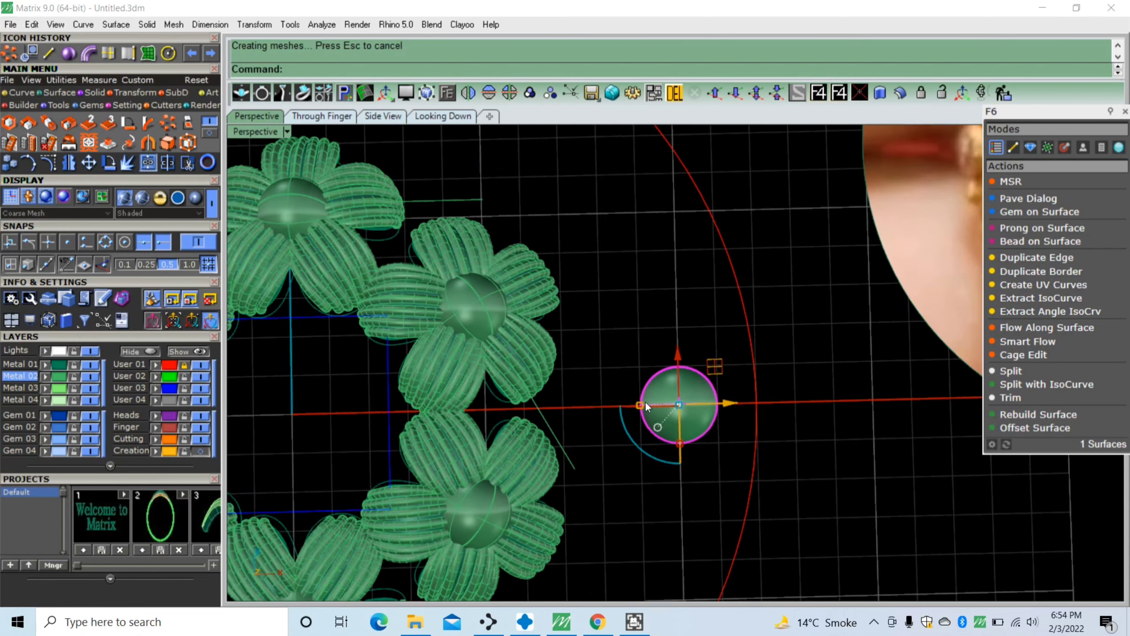
# Slide the dome bead toward the flower ring and lower it along Z
pyautogui.scroll(2, 645, 407)
pyautogui.moveTo(752, 406); pyautogui.dragTo(602, 418)
pyautogui.click(636, 465)
pyautogui.moveTo(636, 465)
pyautogui.mouseDown(button='right')
pyautogui.moveTo(612, 479)
pyautogui.moveTo(609, 368)
pyautogui.mouseUp(button='right')
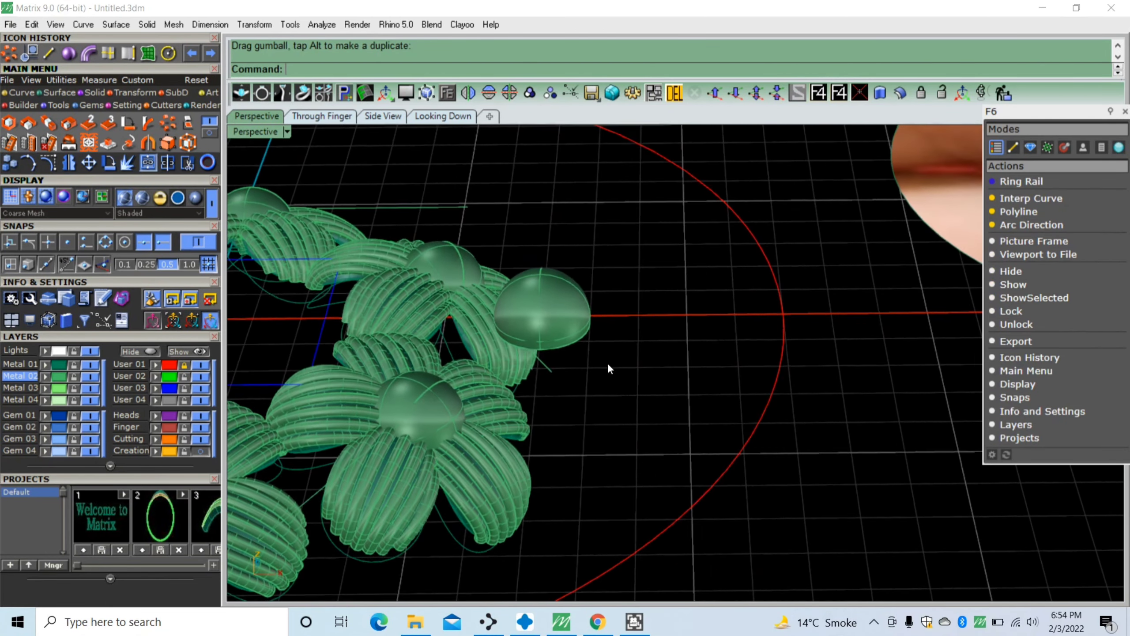
pyautogui.click(570, 310)
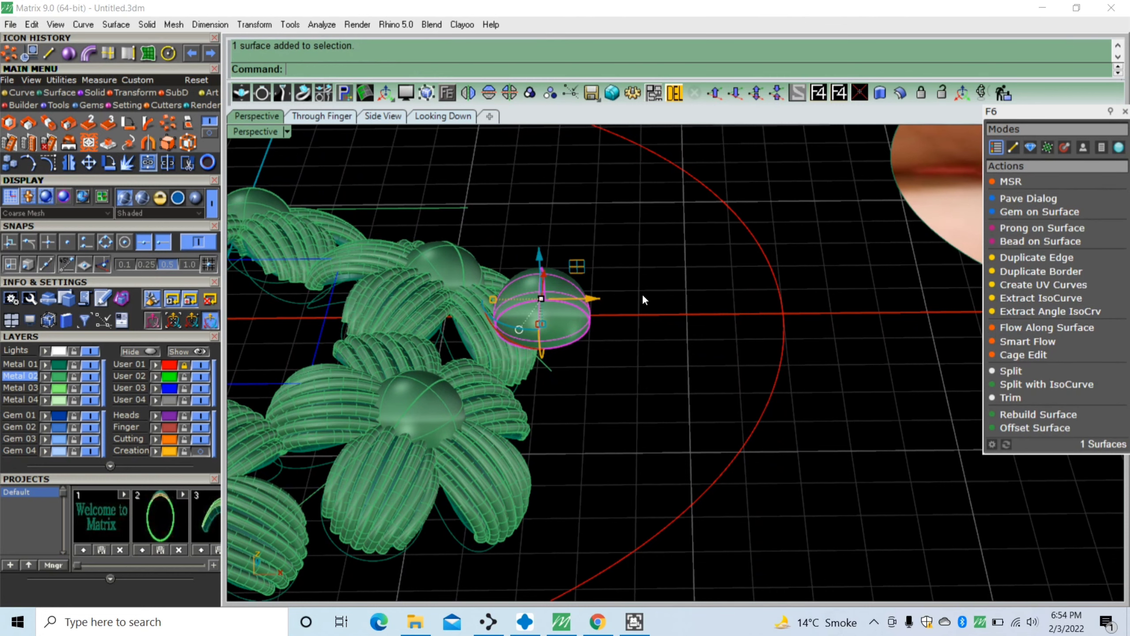
pyautogui.moveTo(622, 431)
pyautogui.mouseDown(button='right')
pyautogui.moveTo(632, 391)
pyautogui.moveTo(555, 356)
pyautogui.moveTo(549, 253)
pyautogui.mouseUp(button='right')
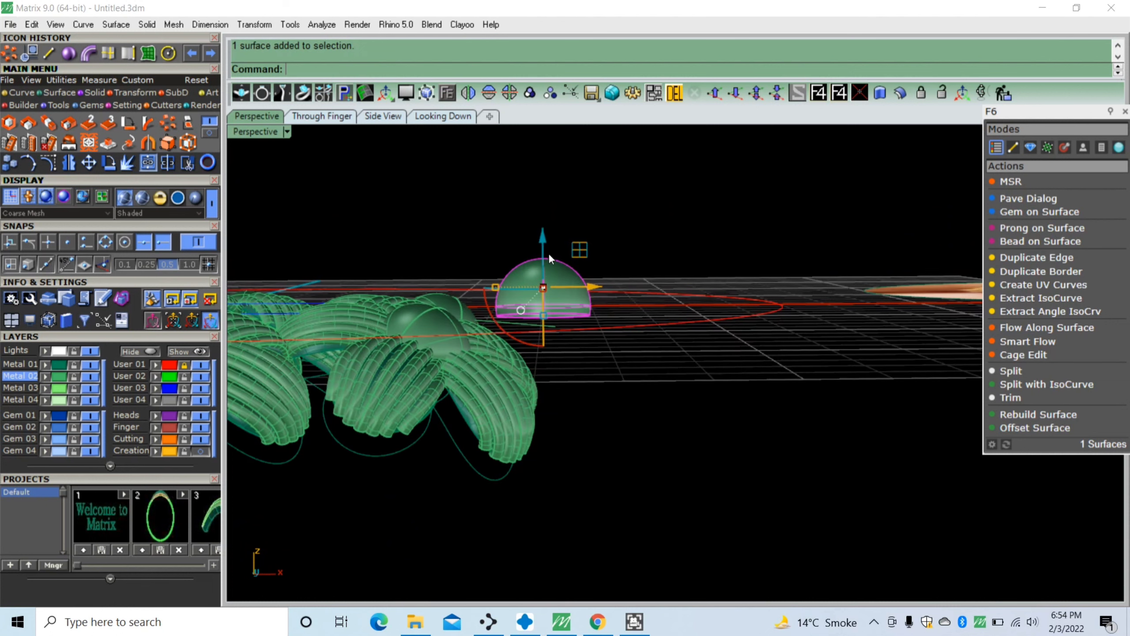
pyautogui.moveTo(546, 238); pyautogui.dragTo(544, 297)
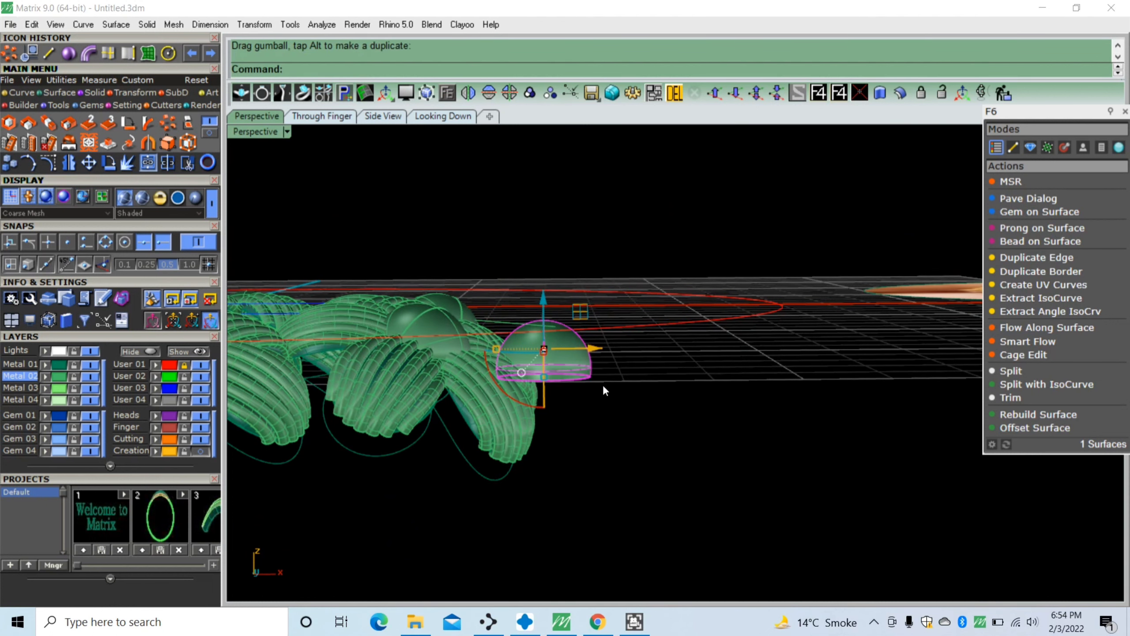
pyautogui.moveTo(602, 384); pyautogui.dragTo(657, 380, button='right')
# Select the top flower from the top view and tilt it outward in side view
pyautogui.click(322, 116)
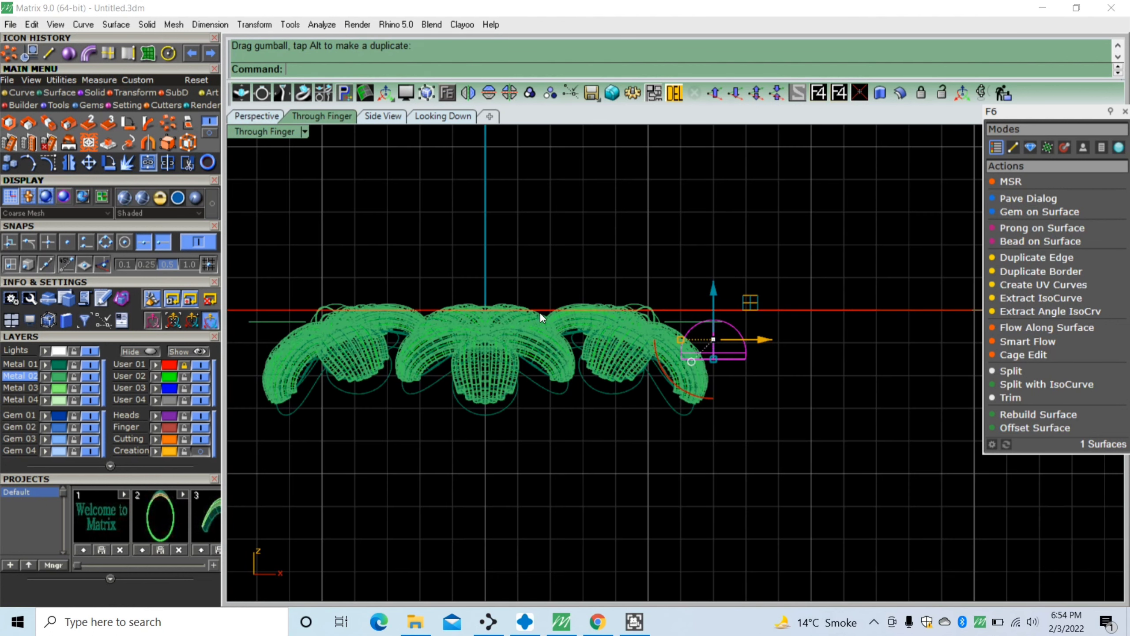
pyautogui.scroll(-3, 541, 312)
pyautogui.moveTo(537, 257); pyautogui.dragTo(525, 291, button='right')
pyautogui.click(429, 118)
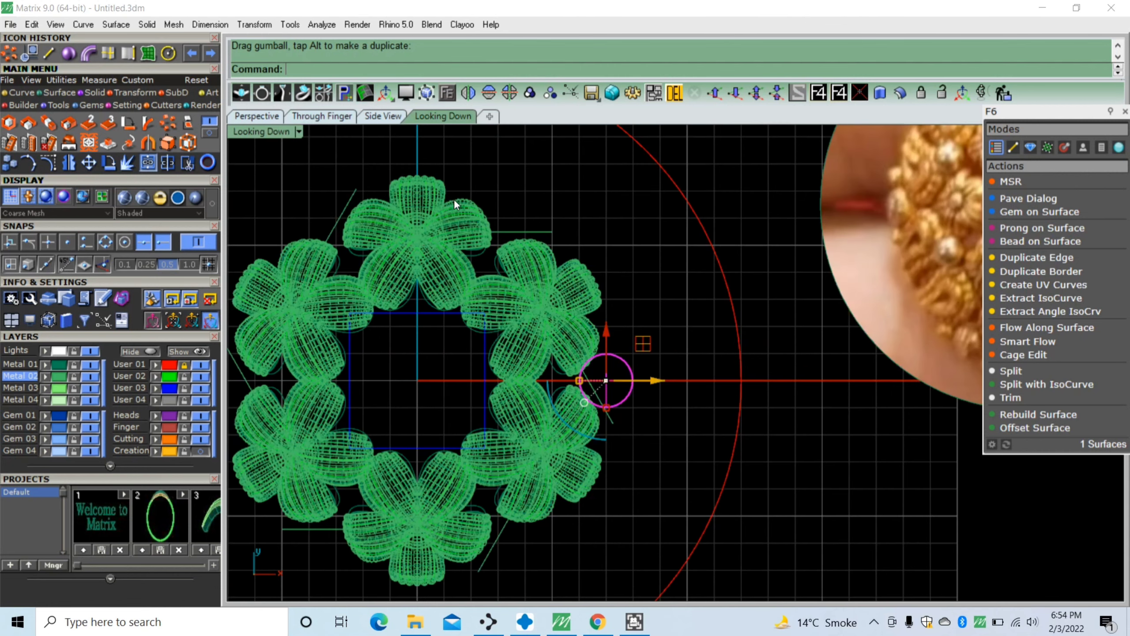
pyautogui.click(384, 258)
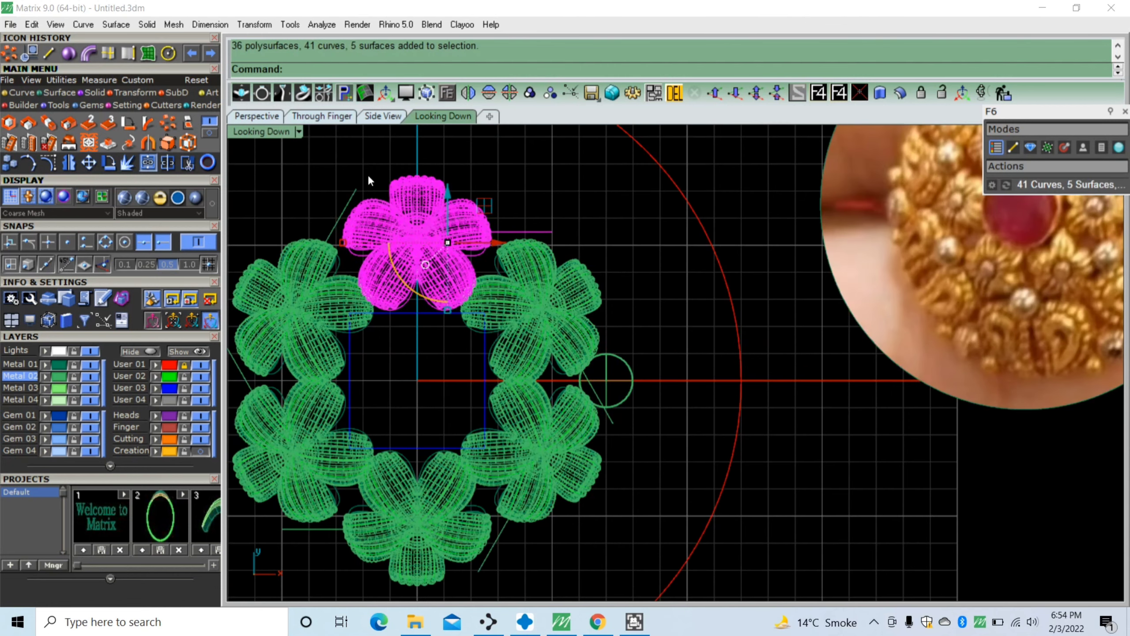
pyautogui.click(277, 118)
pyautogui.click(385, 117)
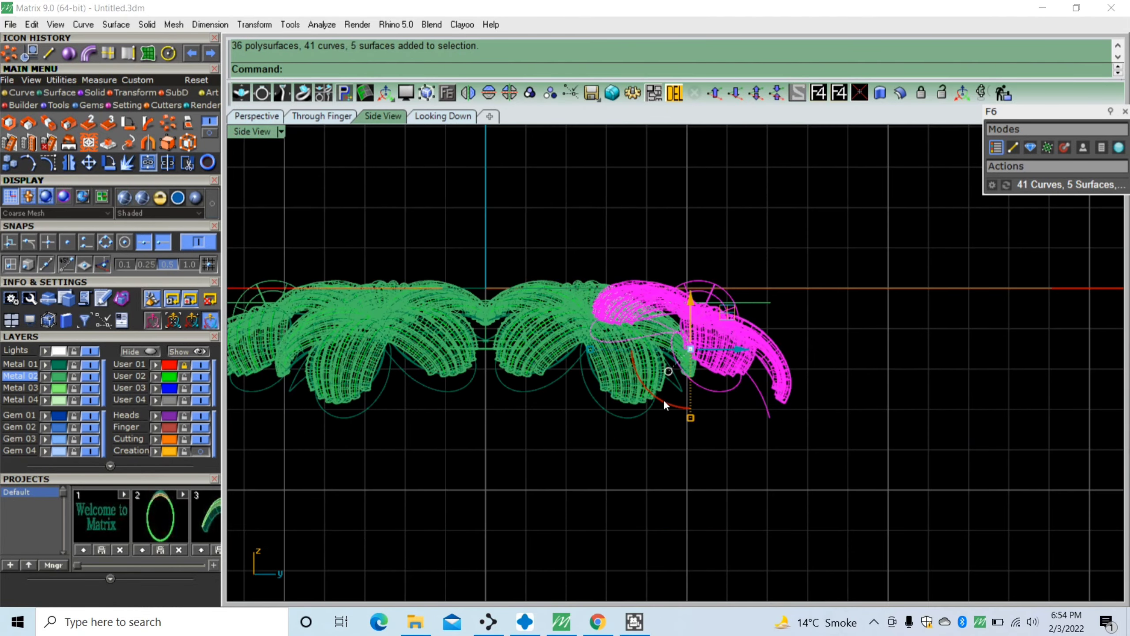
pyautogui.moveTo(666, 399); pyautogui.dragTo(674, 409)
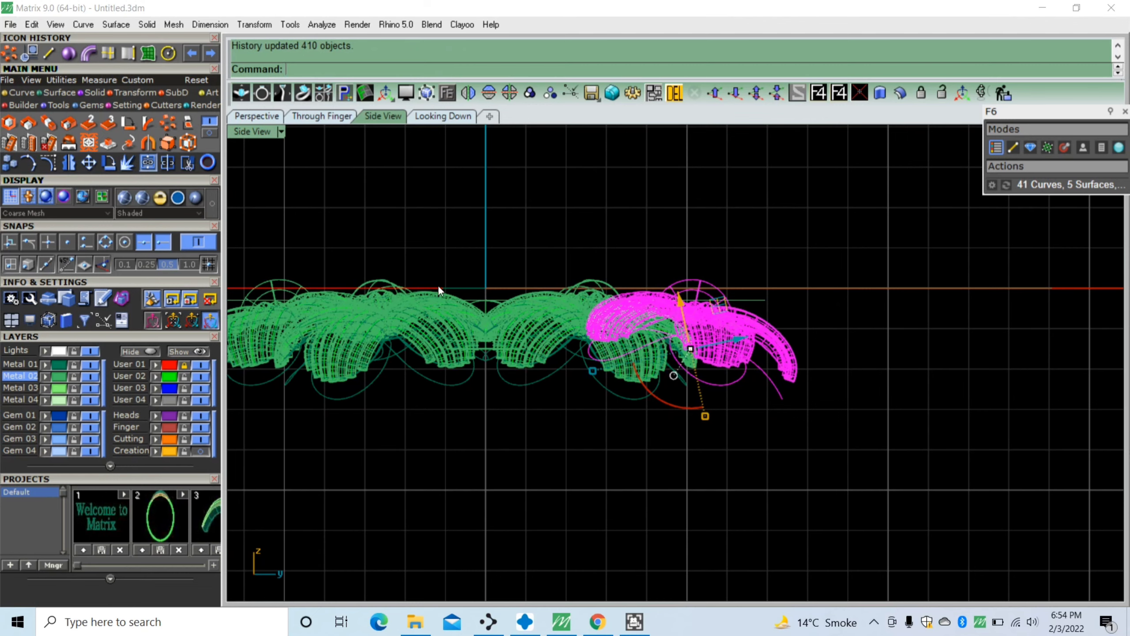
pyautogui.click(262, 117)
pyautogui.moveTo(572, 267)
pyautogui.mouseDown(button='right')
pyautogui.moveTo(800, 305)
pyautogui.moveTo(701, 323)
pyautogui.moveTo(627, 262)
pyautogui.moveTo(636, 344)
pyautogui.mouseUp(button='right')
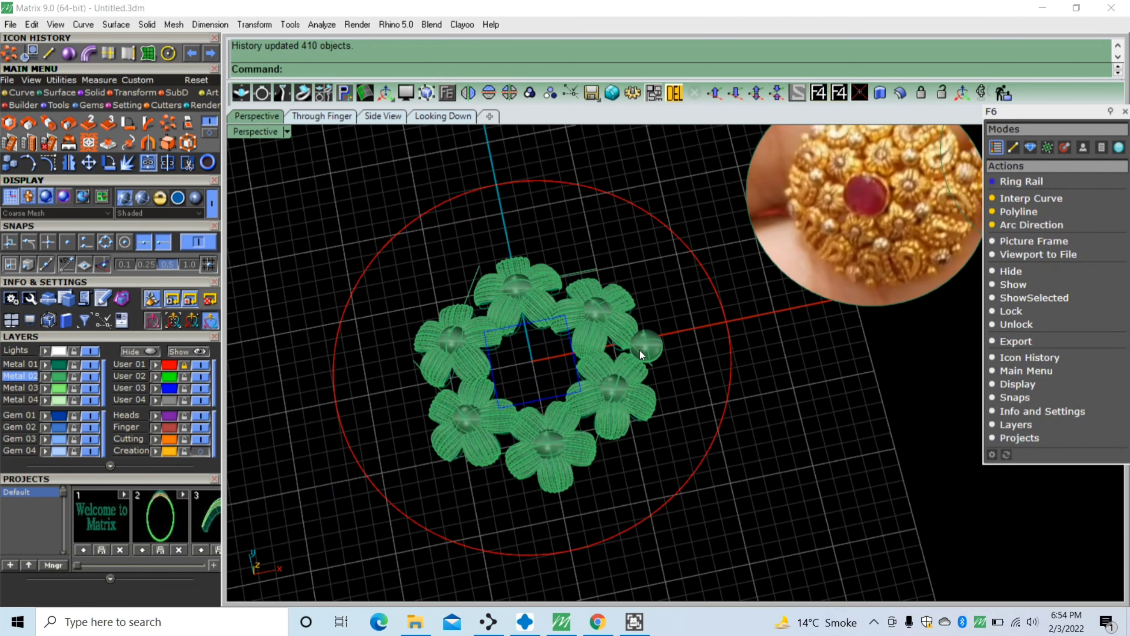
pyautogui.scroll(3, 659, 365)
pyautogui.scroll(2, 680, 380)
pyautogui.click(685, 280)
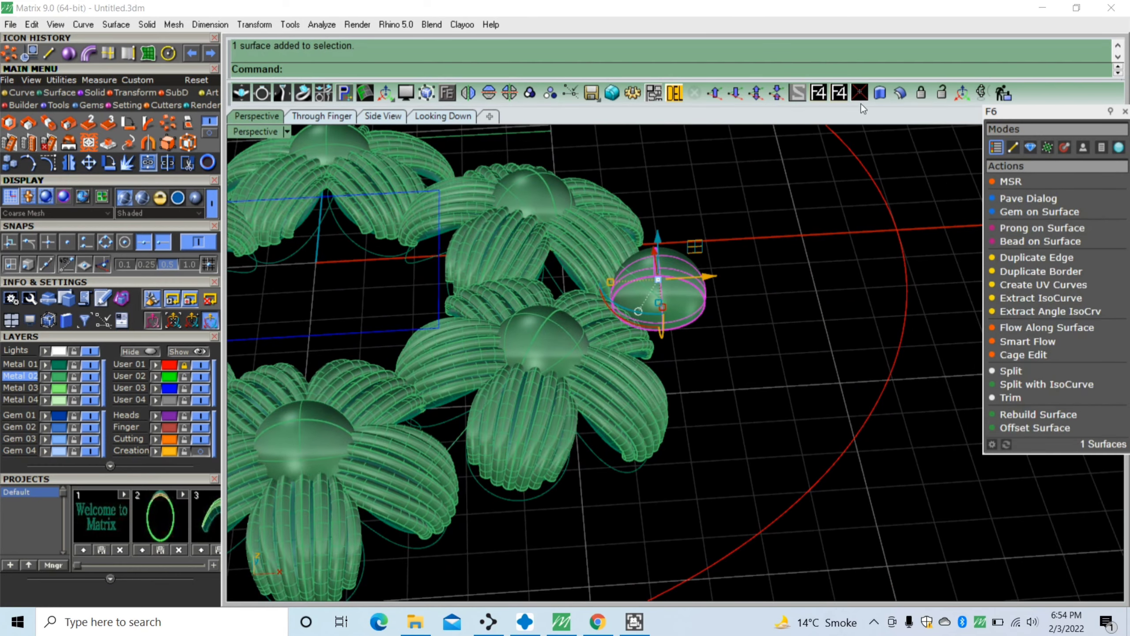
# Offset the dome surface into a solid shell 0.25 thick
pyautogui.click(900, 93)
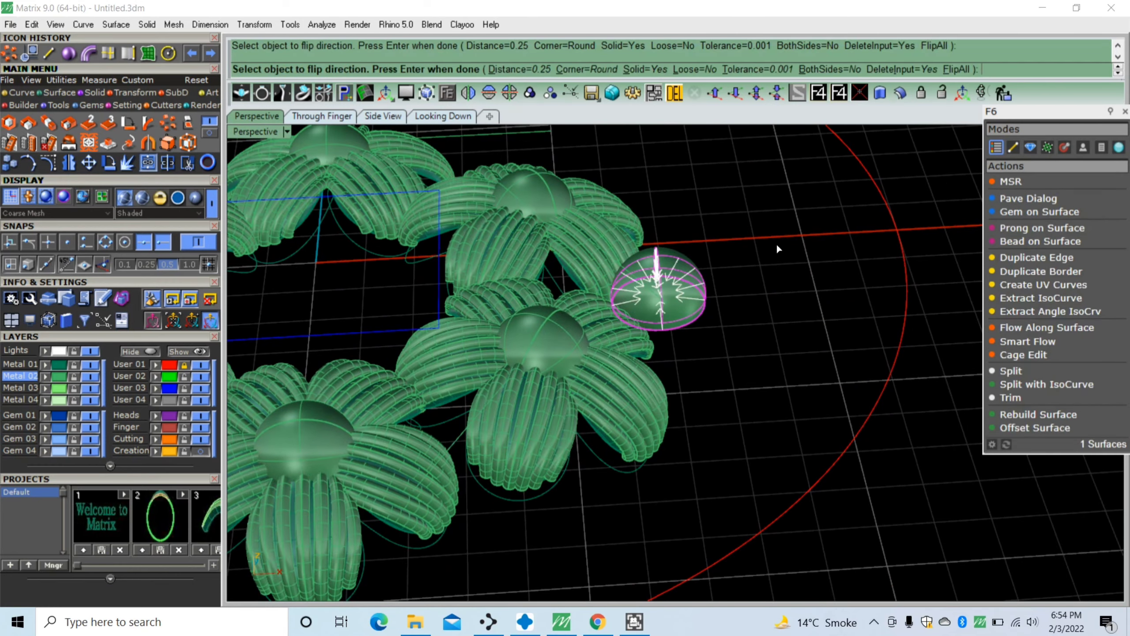
pyautogui.press('Return')
pyautogui.scroll(-5, 712, 348)
pyautogui.moveTo(695, 359); pyautogui.dragTo(692, 308, button='right')
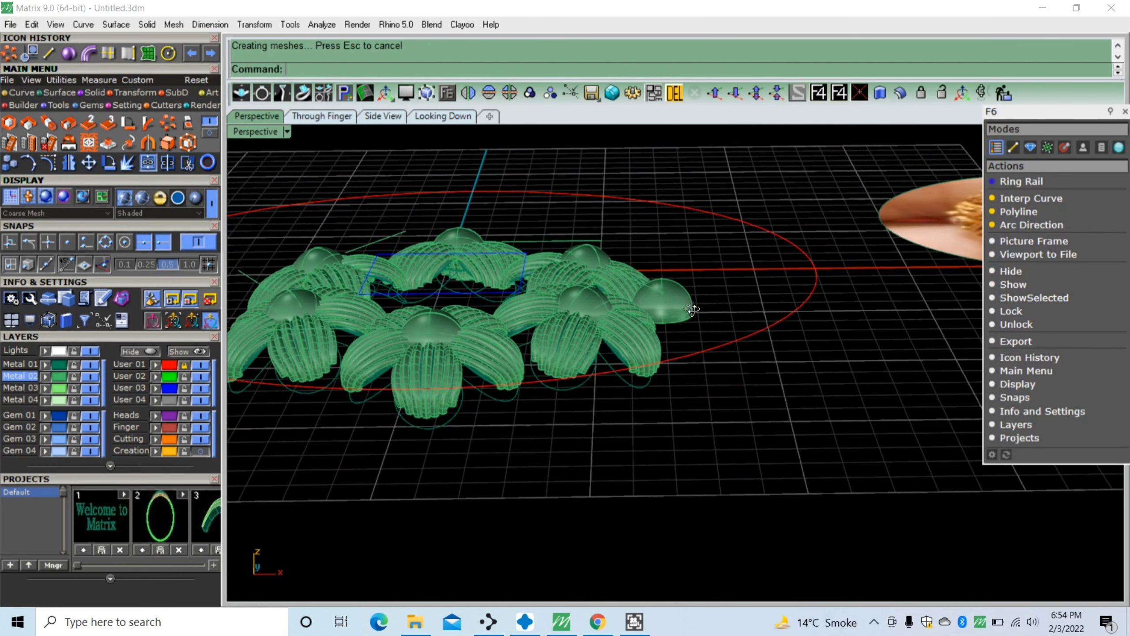
pyautogui.scroll(3, 681, 311)
pyautogui.scroll(2, 671, 317)
# Tilt the solid bead in front view to follow the petal slope
pyautogui.click(673, 295)
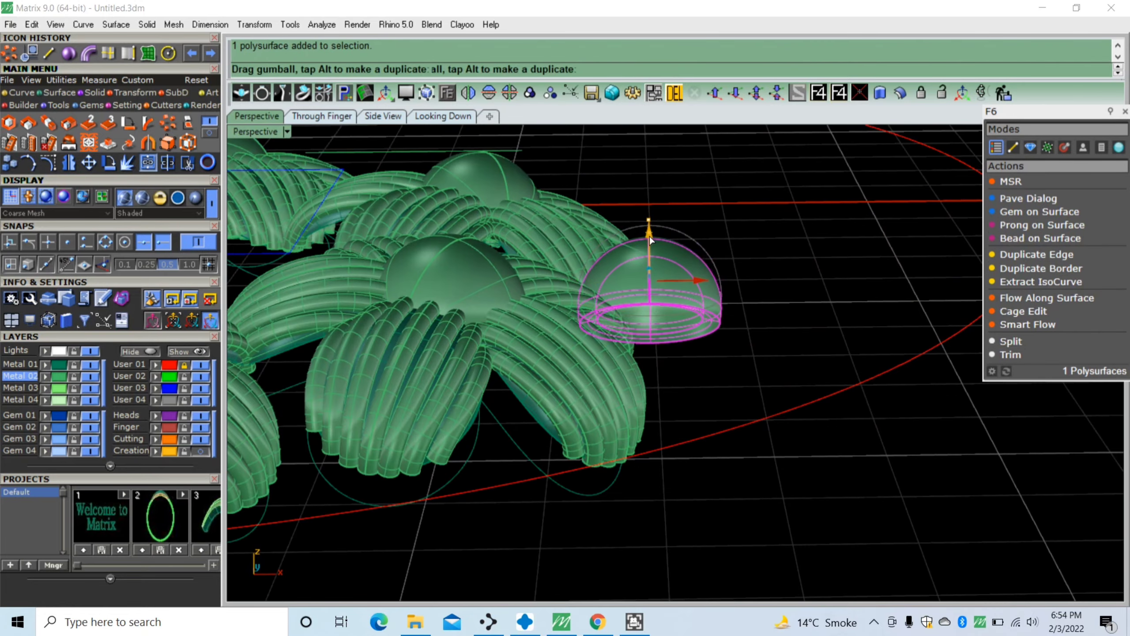
pyautogui.click(330, 116)
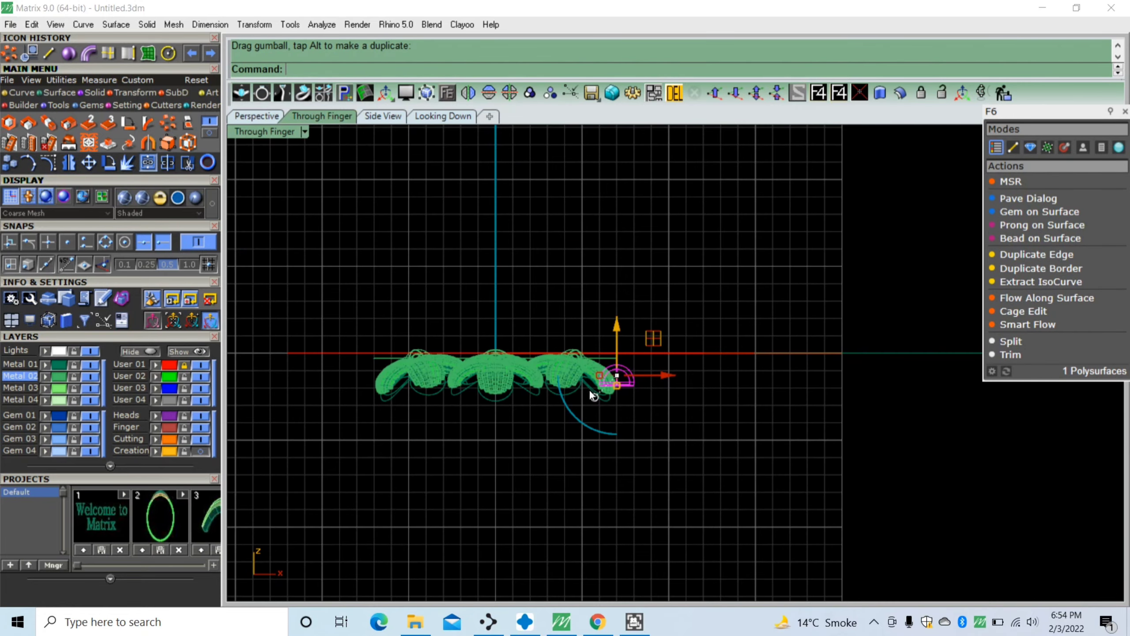
pyautogui.scroll(3, 592, 395)
pyautogui.scroll(3, 619, 366)
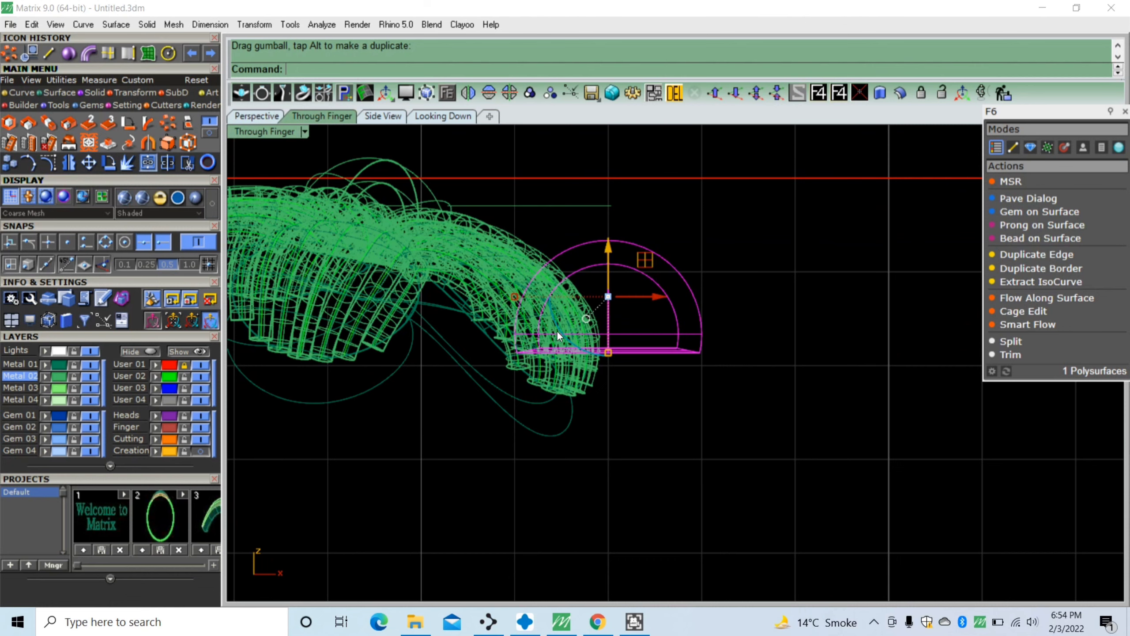
pyautogui.moveTo(561, 325); pyautogui.dragTo(553, 300)
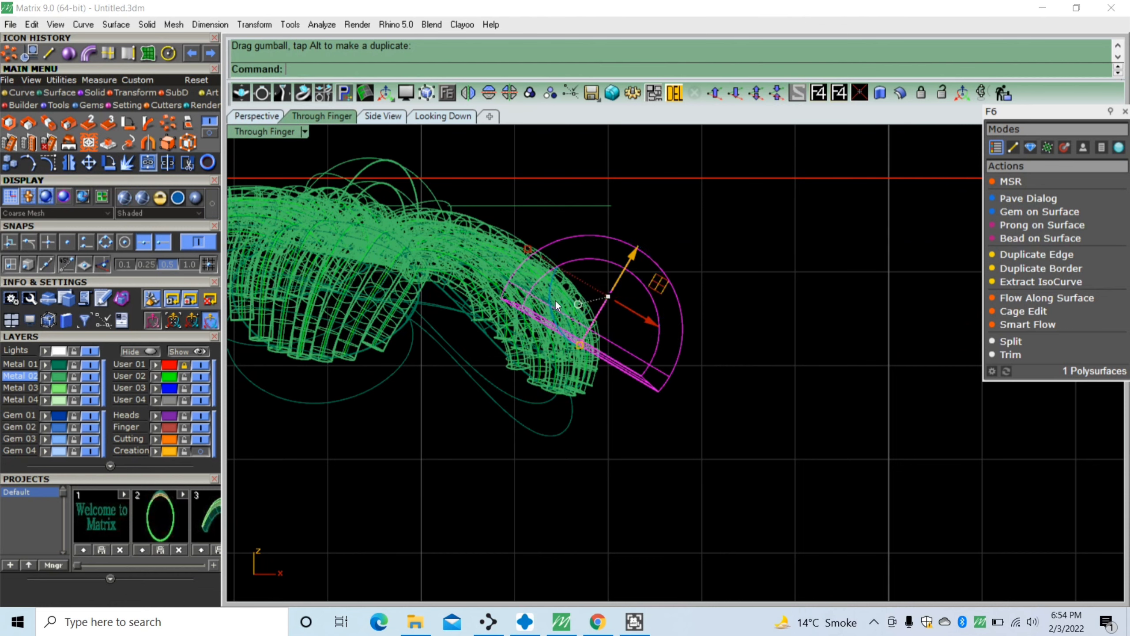
pyautogui.click(769, 374)
# Orbit around the flower ring in perspective to inspect the tilted bead and reselect it
pyautogui.click(252, 117)
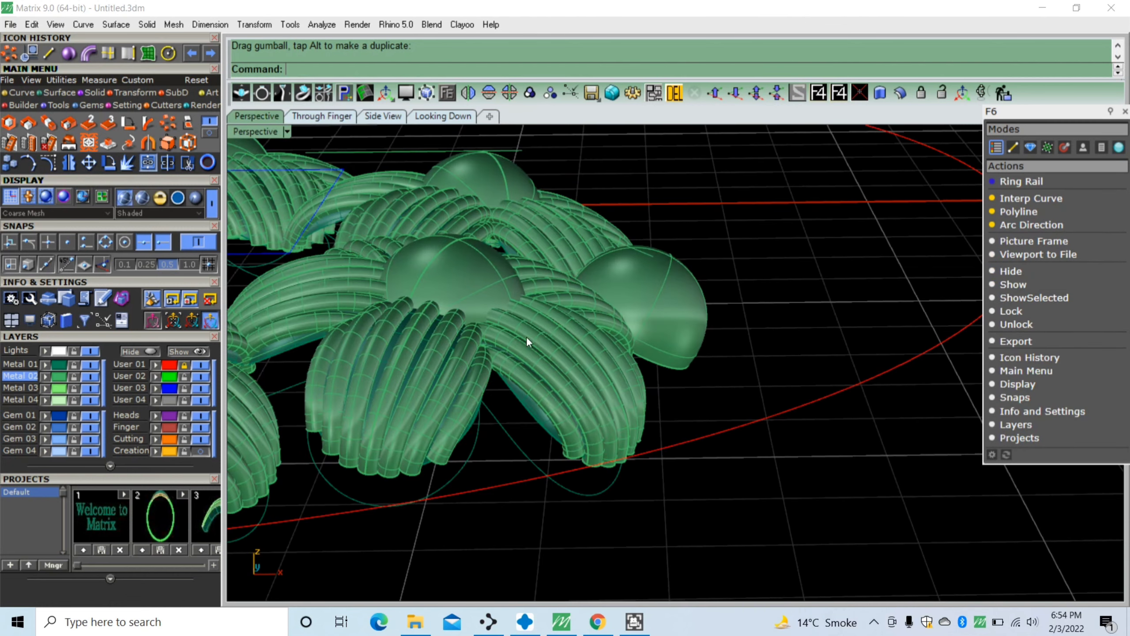
pyautogui.moveTo(526, 336); pyautogui.dragTo(599, 369, button='right')
pyautogui.scroll(2, 598, 366)
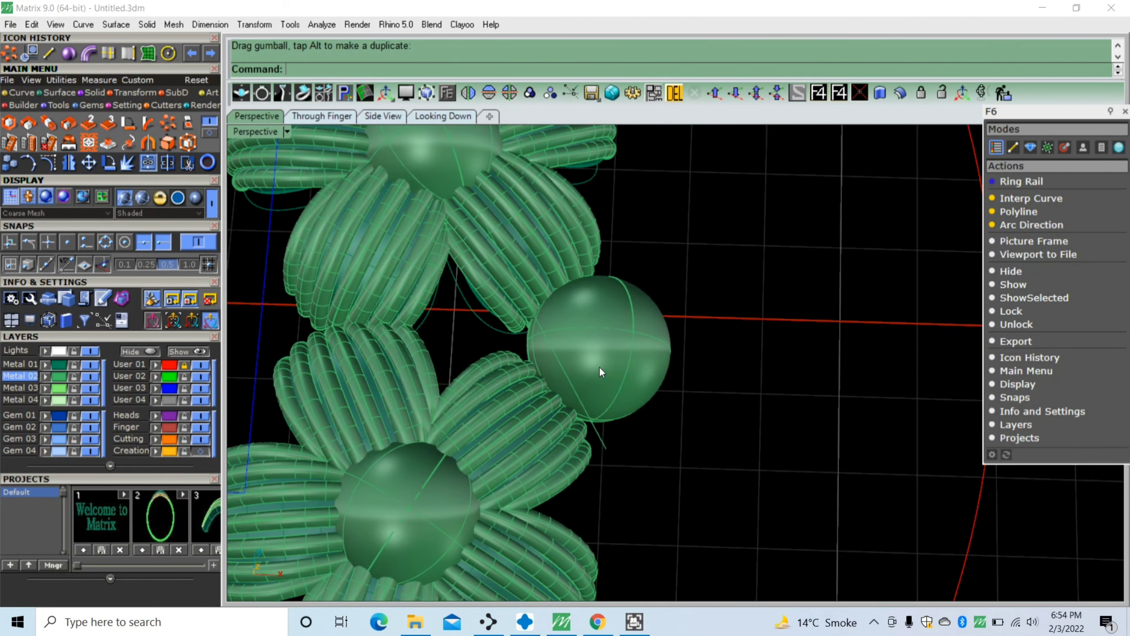
pyautogui.click(602, 366)
pyautogui.scroll(-2, 639, 402)
pyautogui.scroll(-2, 427, 345)
pyautogui.scroll(-1, 426, 345)
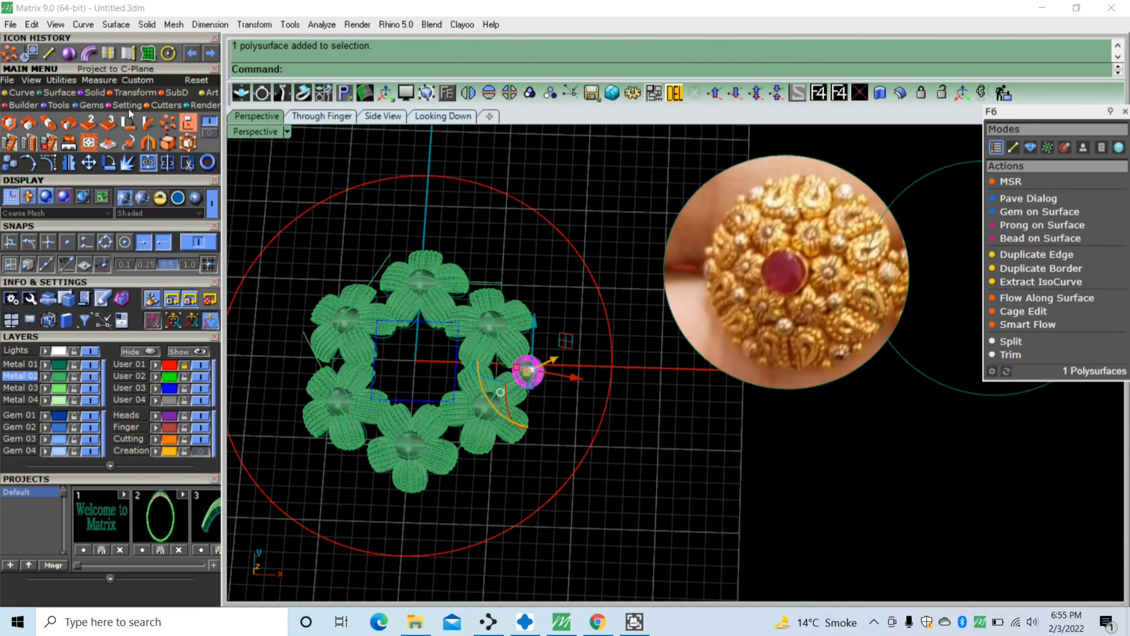
# Polar-array the dome bead into 6 copies over 360° around centre 0, filling the gaps between flowers
pyautogui.write('arraypolar')
pyautogui.press('Return')
pyautogui.write('0')
pyautogui.press('Return')
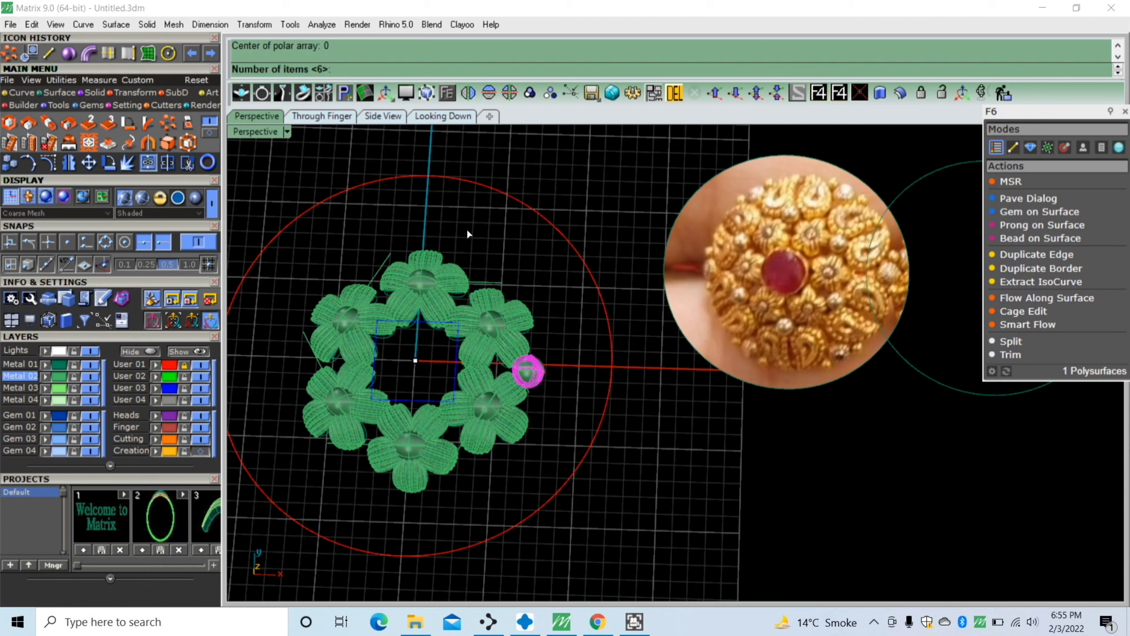
pyautogui.press('Return')
pyautogui.press('Return')
pyautogui.press('Return')
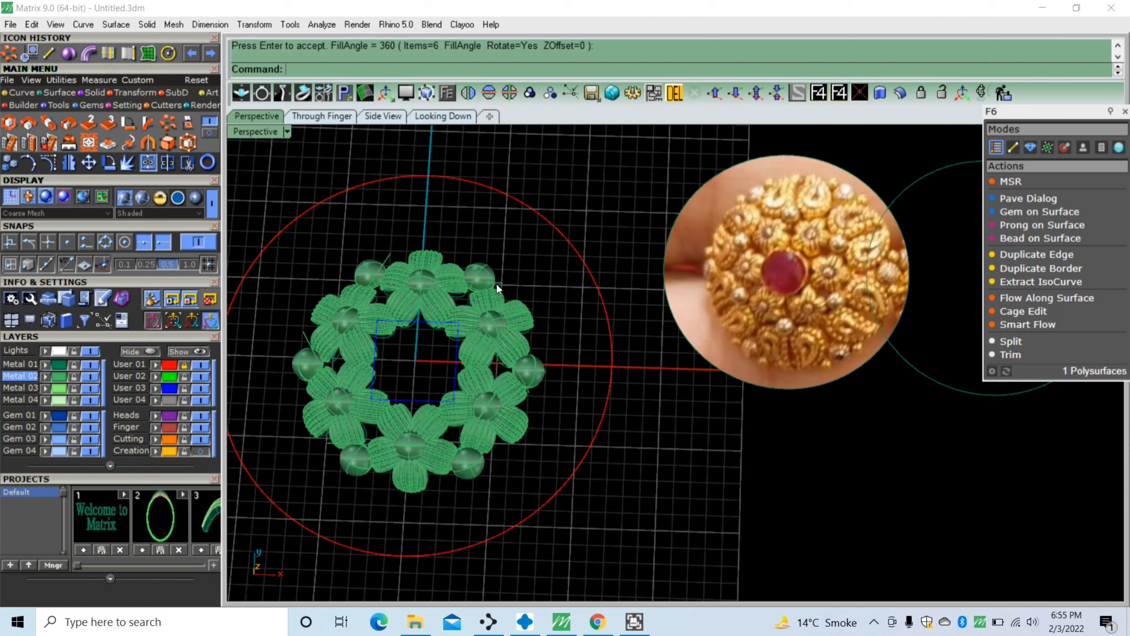
pyautogui.press('Escape')
pyautogui.scroll(4, 832, 277)
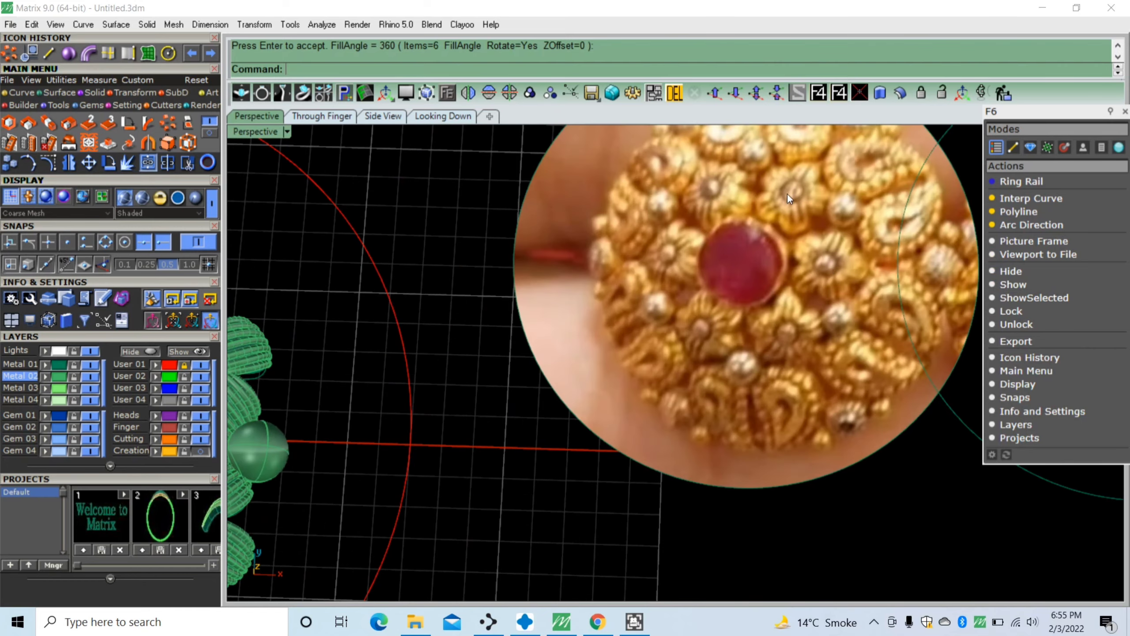
pyautogui.scroll(-2, 834, 300)
pyautogui.scroll(-2, 835, 299)
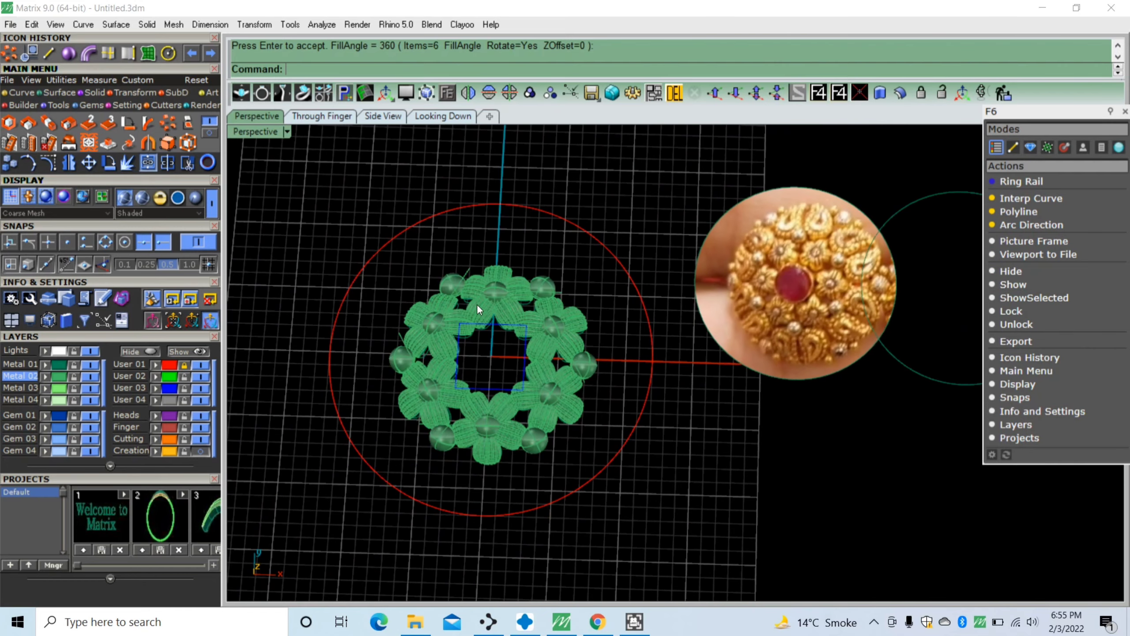
pyautogui.scroll(3, 500, 344)
pyautogui.scroll(-3, 431, 374)
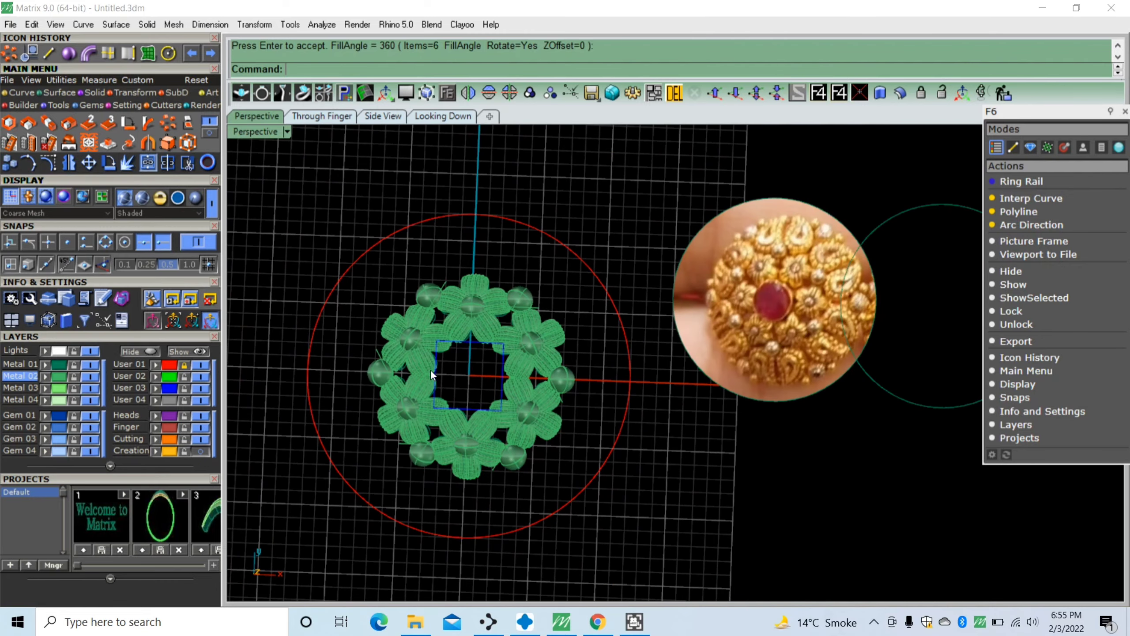
pyautogui.scroll(2, 801, 244)
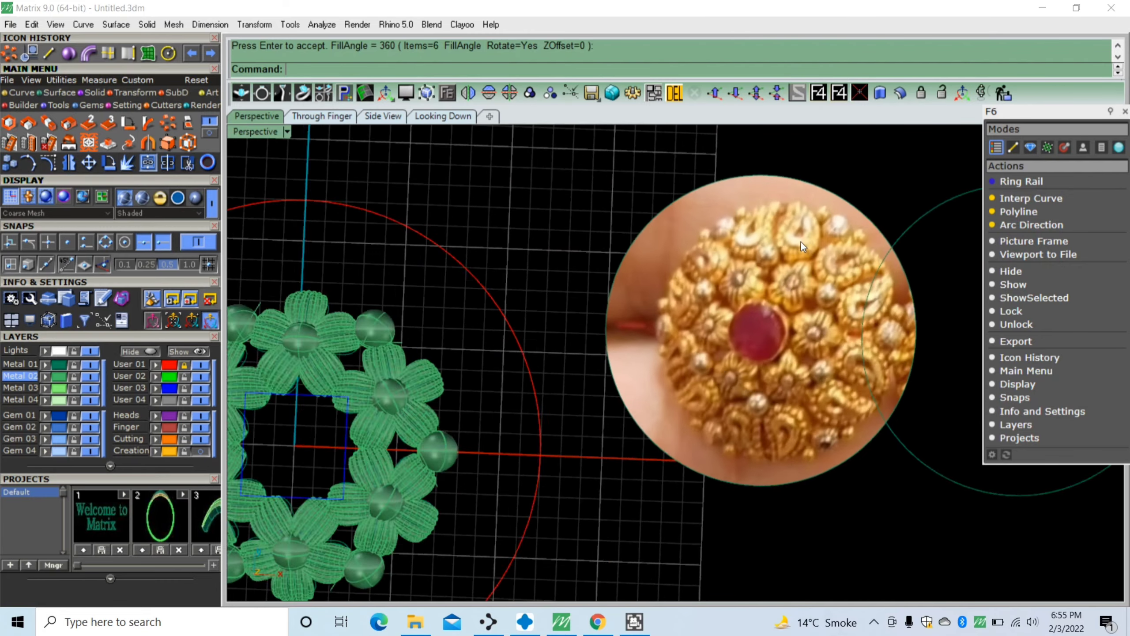
pyautogui.scroll(2, 800, 254)
pyautogui.scroll(-4, 817, 297)
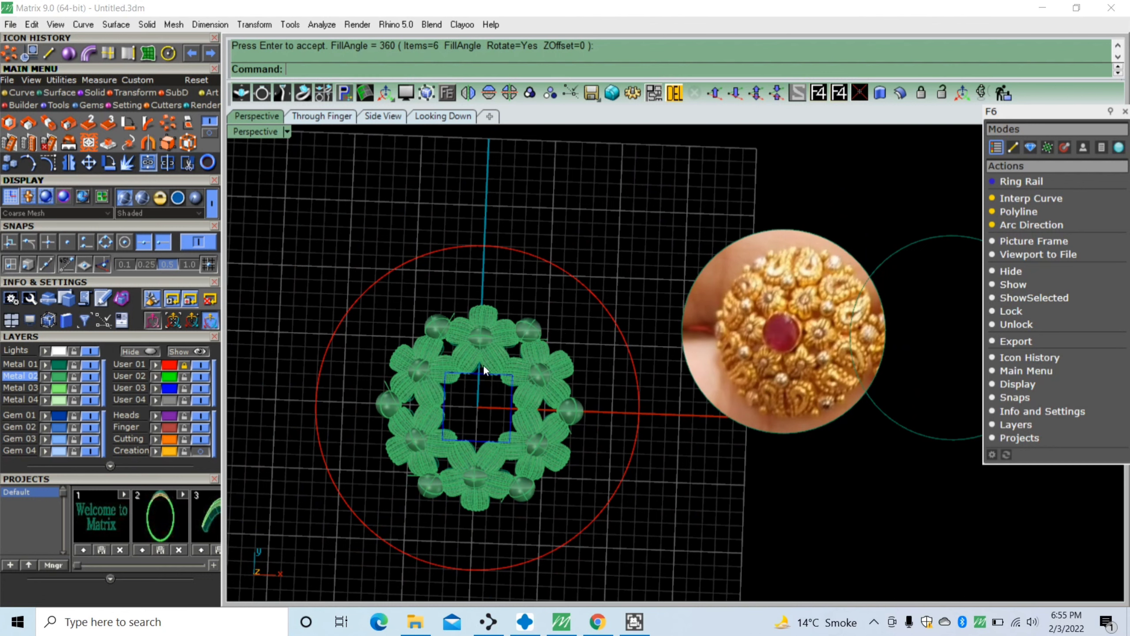
# Start an interpolated curve above the head and trace the teardrop's right side and bottom
pyautogui.moveTo(491, 375); pyautogui.dragTo(499, 384, button='right')
pyautogui.moveTo(507, 287); pyautogui.dragTo(511, 366, button='right')
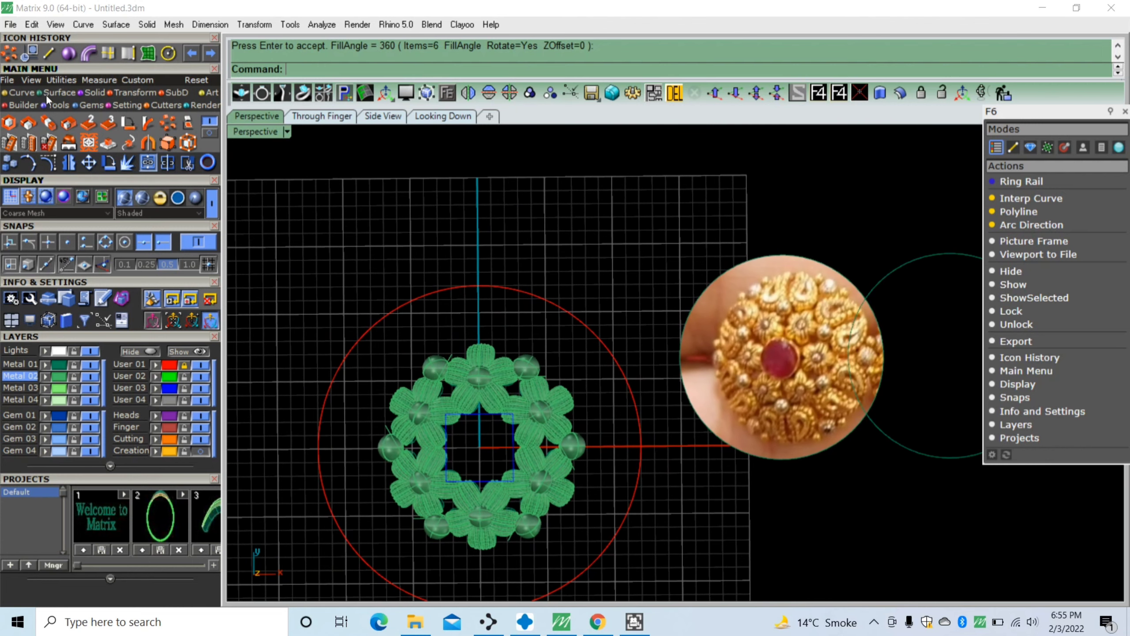
pyautogui.click(21, 92)
pyautogui.click(49, 123)
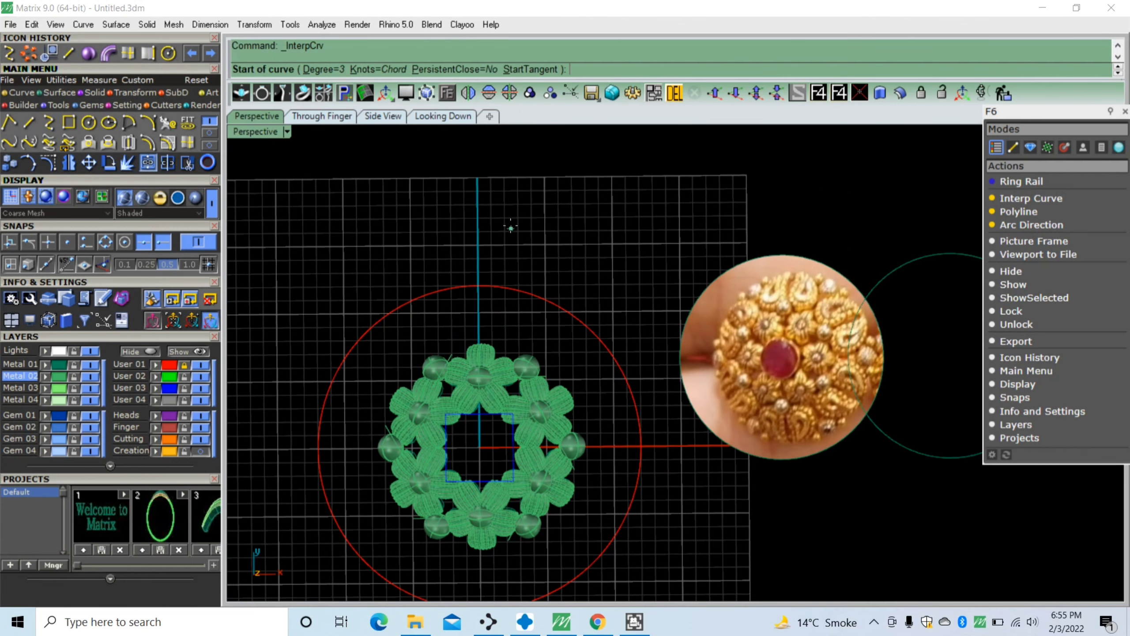
pyautogui.click(486, 212)
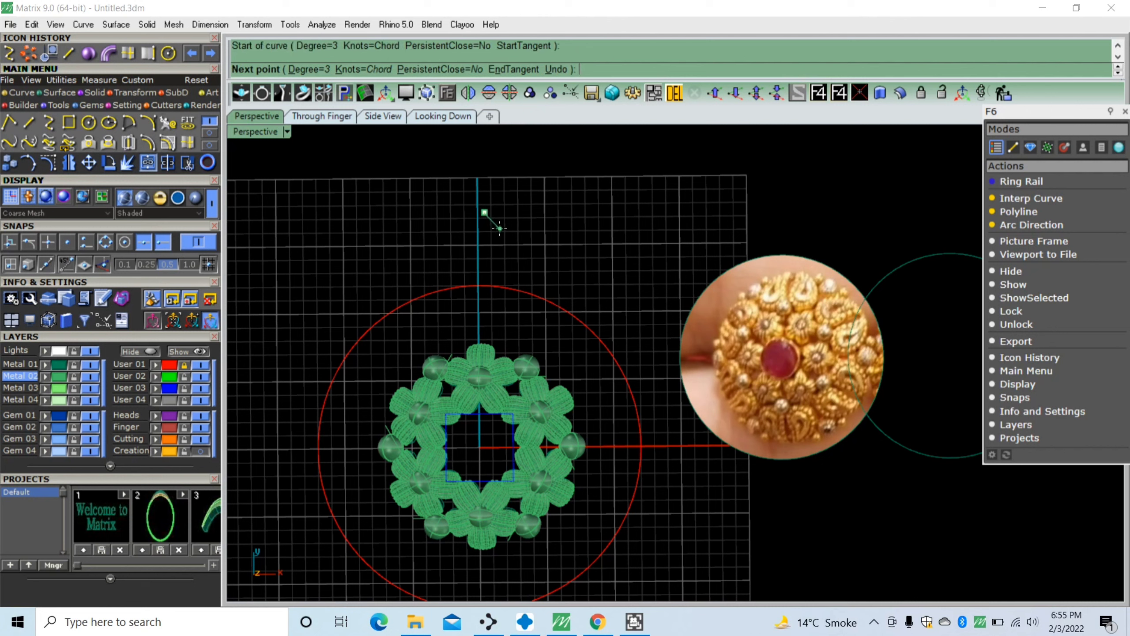
pyautogui.click(500, 229)
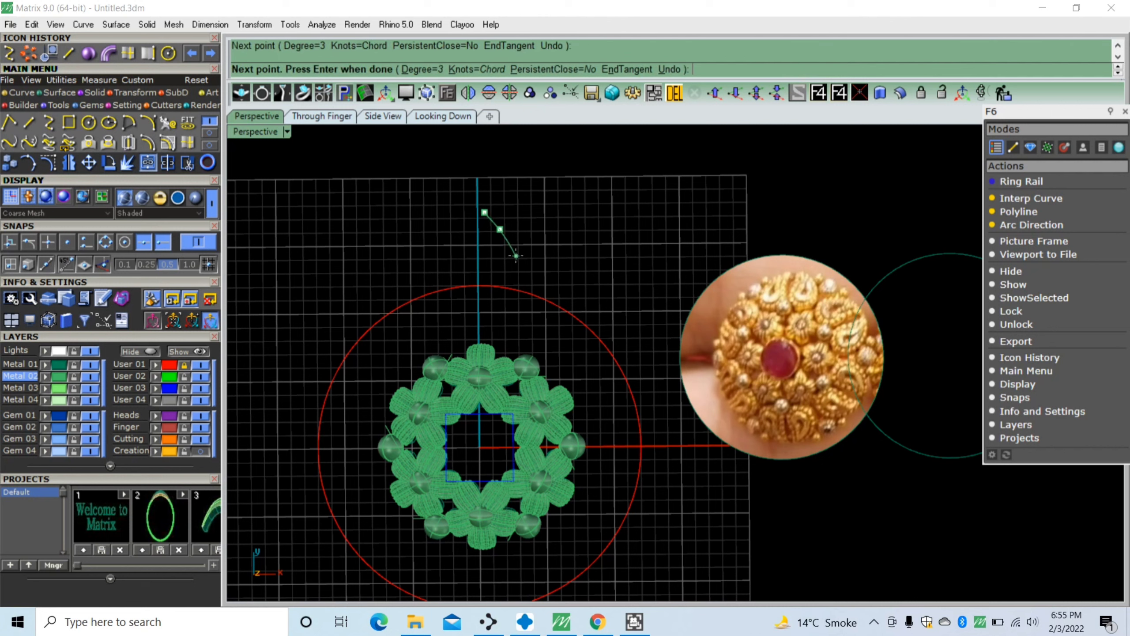
pyautogui.click(516, 256)
pyautogui.click(515, 284)
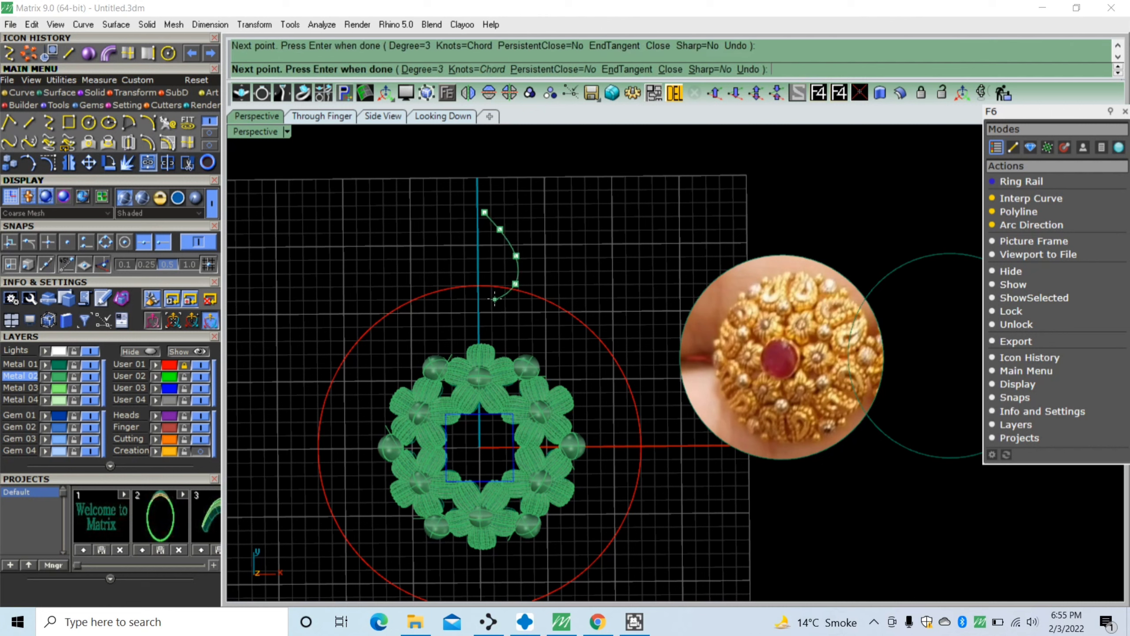
pyautogui.click(495, 300)
# Trace the left side up to the tip on the vertical axis and finish the curve
pyautogui.click(473, 297)
pyautogui.click(463, 279)
pyautogui.click(468, 260)
pyautogui.click(479, 248)
pyautogui.click(487, 237)
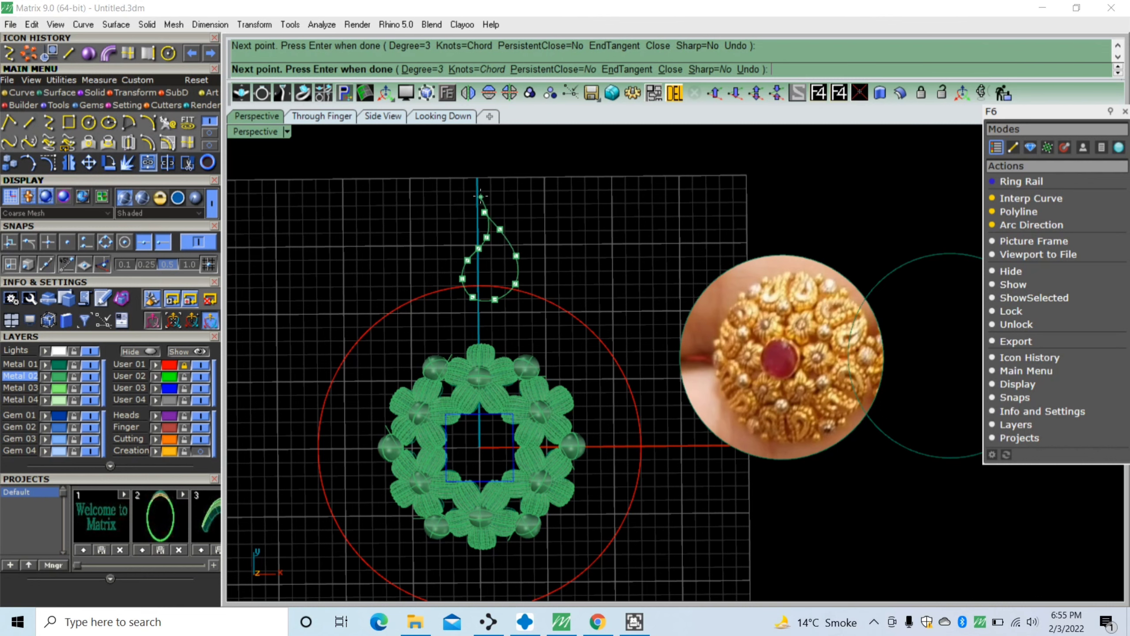
pyautogui.scroll(5, 480, 197)
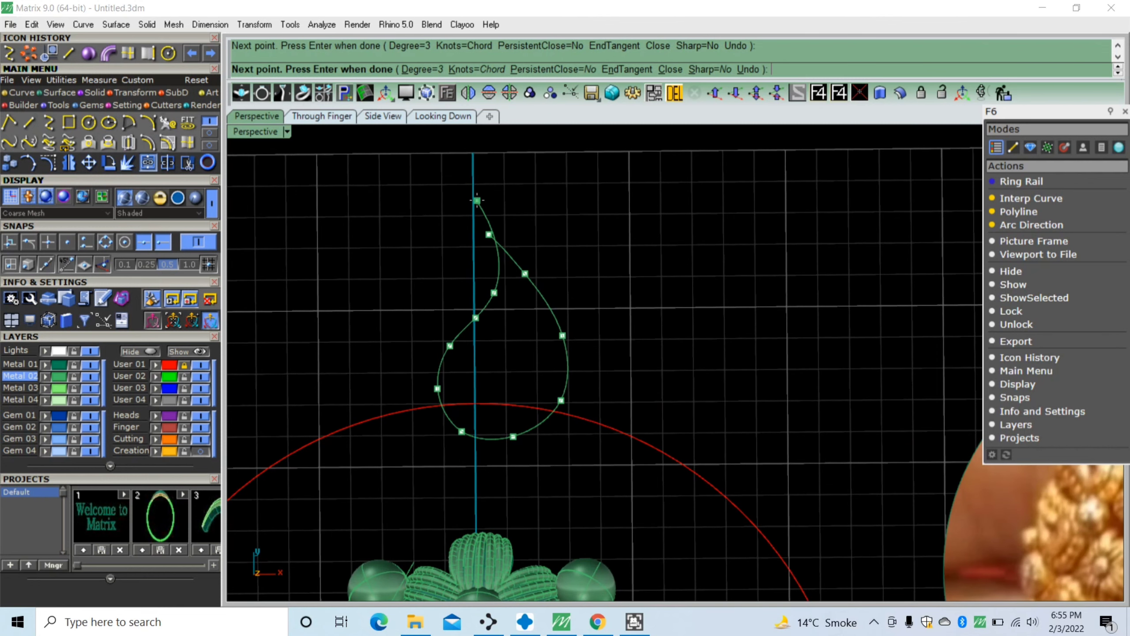
pyautogui.click(477, 200)
pyautogui.press('Return')
# Split the teardrop at its self-intersection point and delete the short piece above the crossing
pyautogui.click(548, 309)
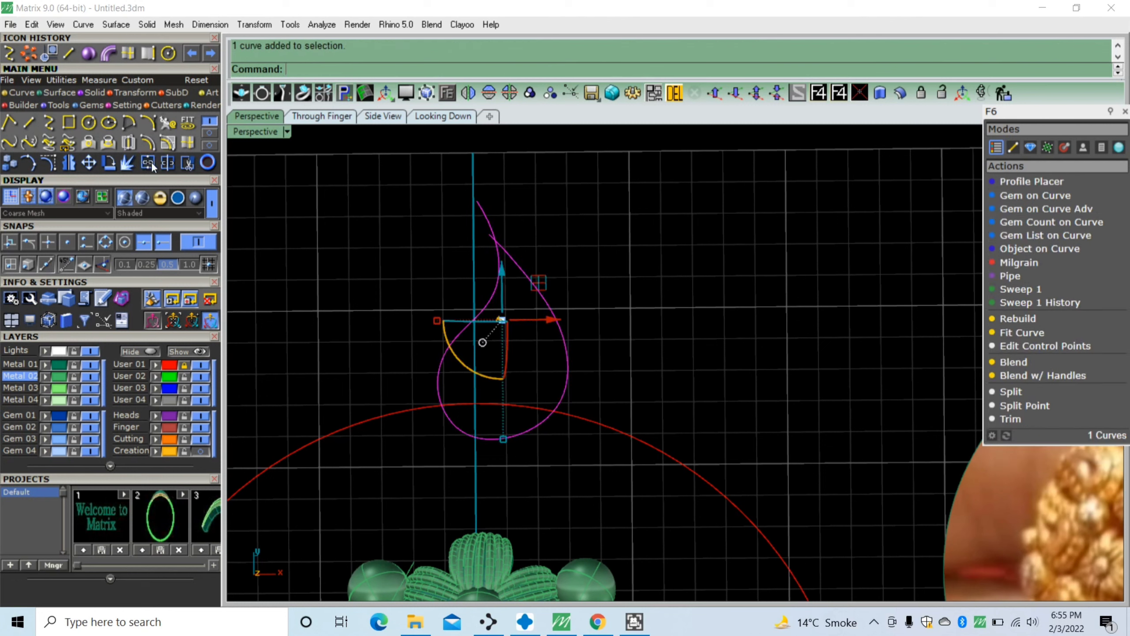
pyautogui.click(167, 162)
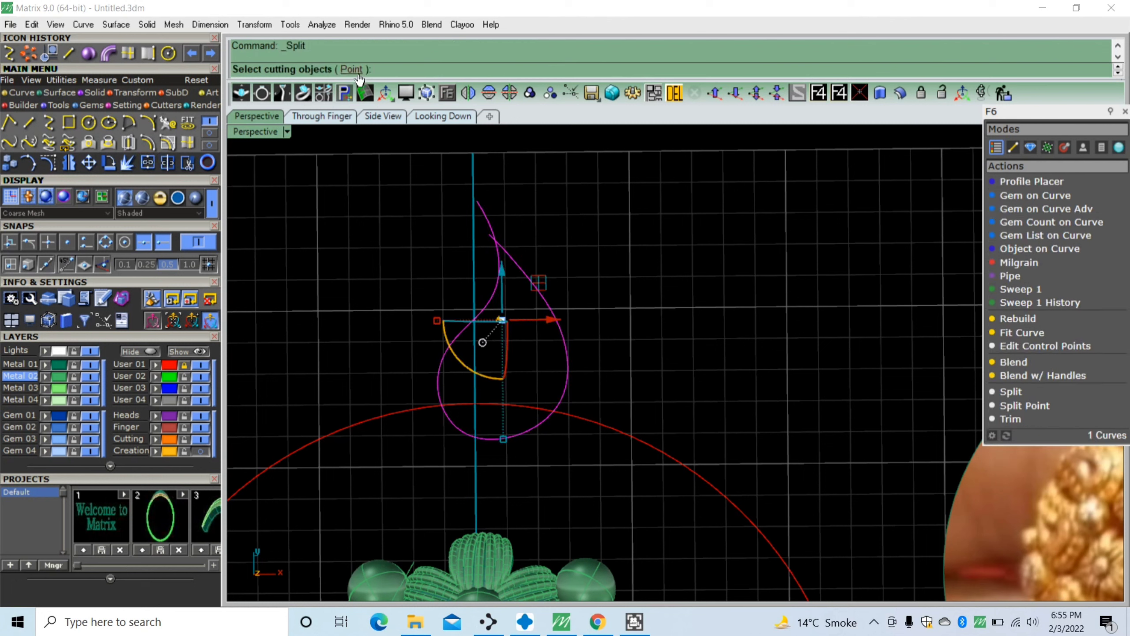
pyautogui.click(354, 71)
pyautogui.scroll(2, 472, 198)
pyautogui.scroll(2, 489, 226)
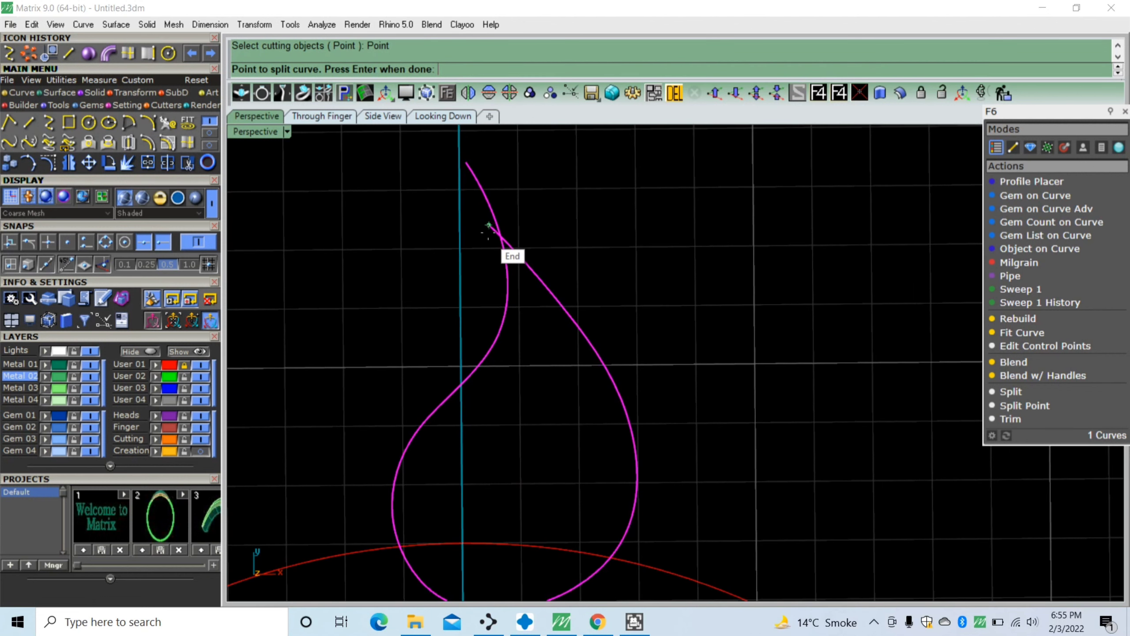
pyautogui.scroll(2, 488, 225)
pyautogui.click(504, 238)
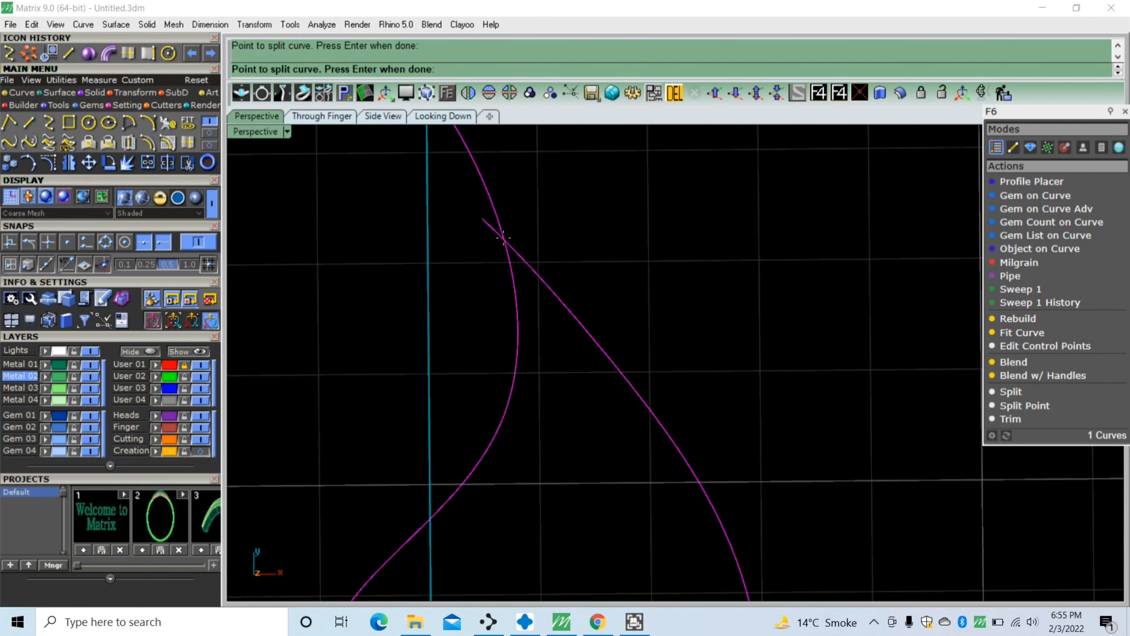
pyautogui.press('Return')
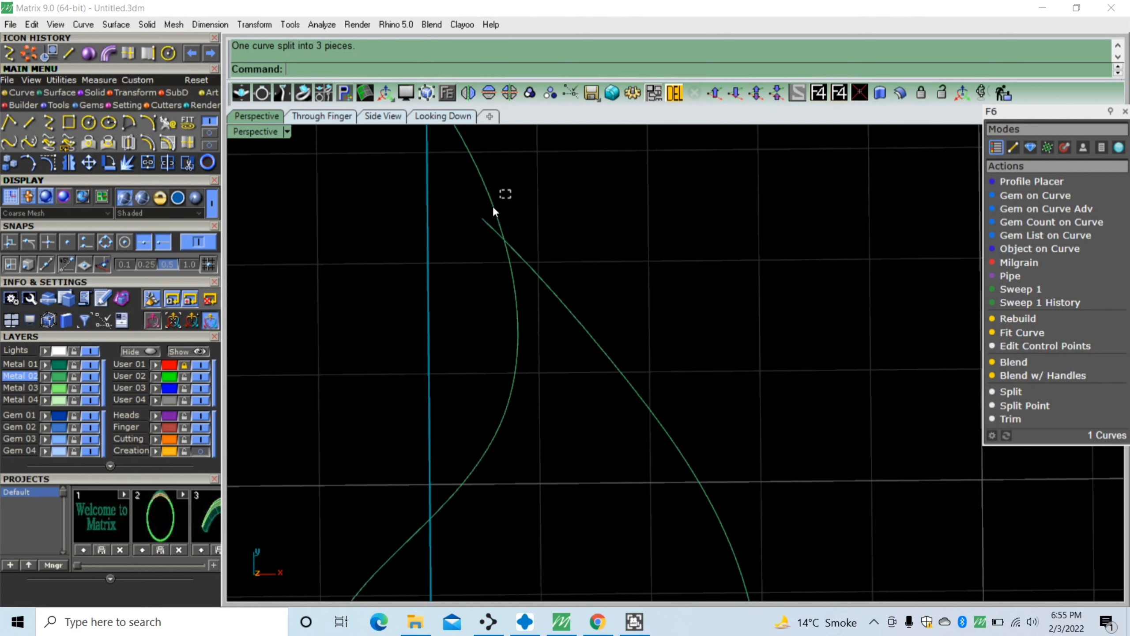
pyautogui.moveTo(508, 191); pyautogui.dragTo(473, 223)
pyautogui.click(482, 225)
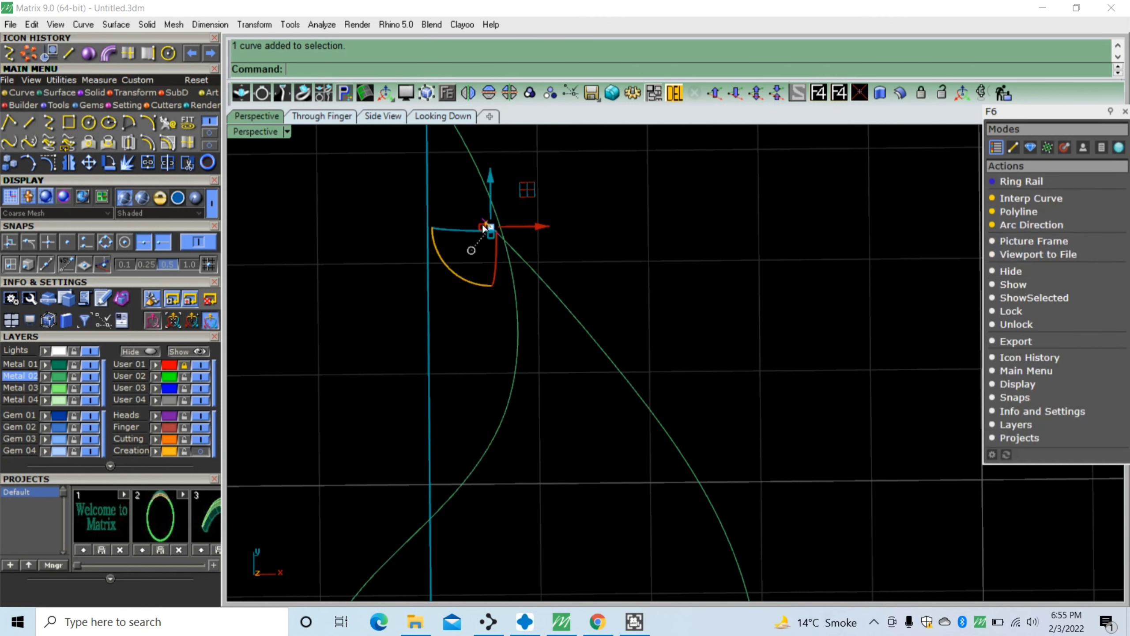
pyautogui.press('Delete')
# Split again at the tip's crossing point and delete the leftover piece beyond the tip
pyautogui.press('Return')
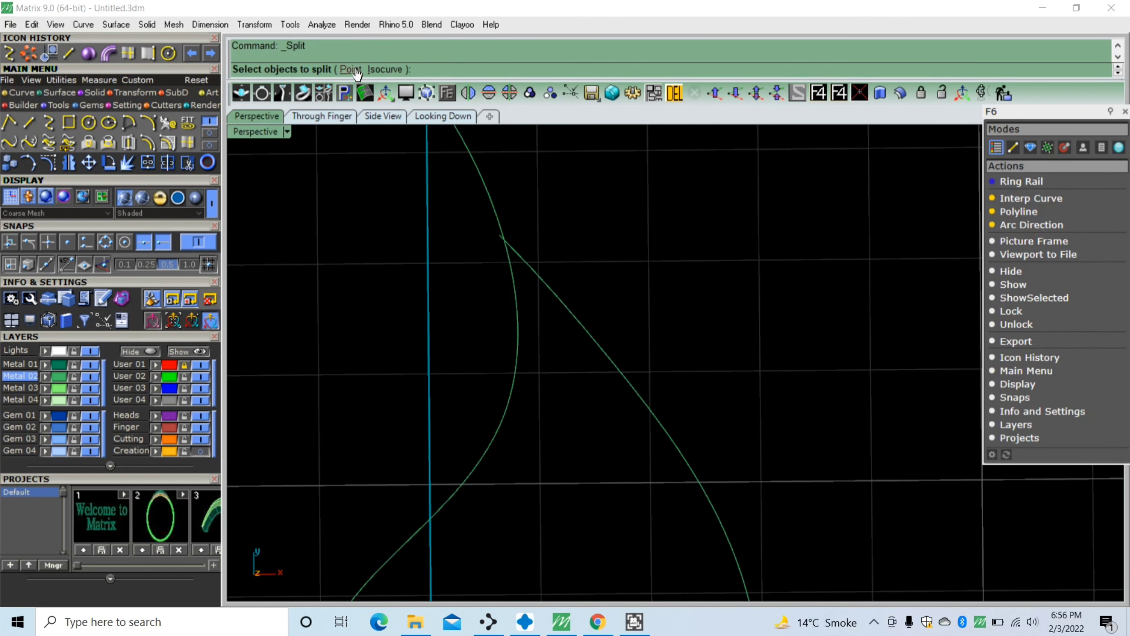
pyautogui.click(350, 69)
pyautogui.click(496, 213)
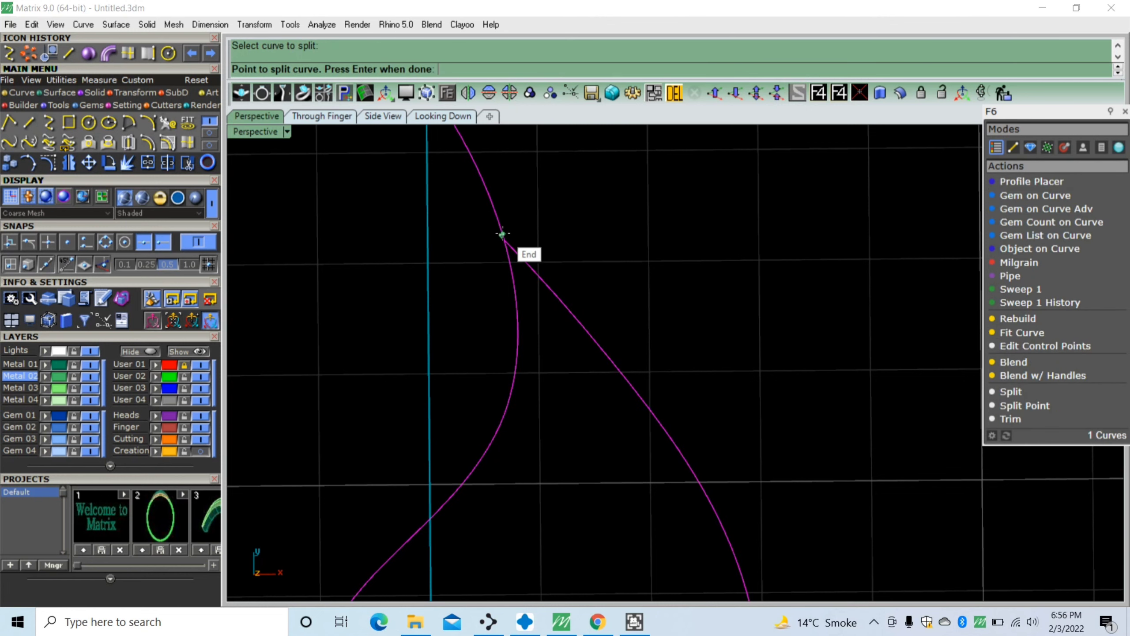
pyautogui.click(495, 213)
pyautogui.press('Return')
pyautogui.click(493, 204)
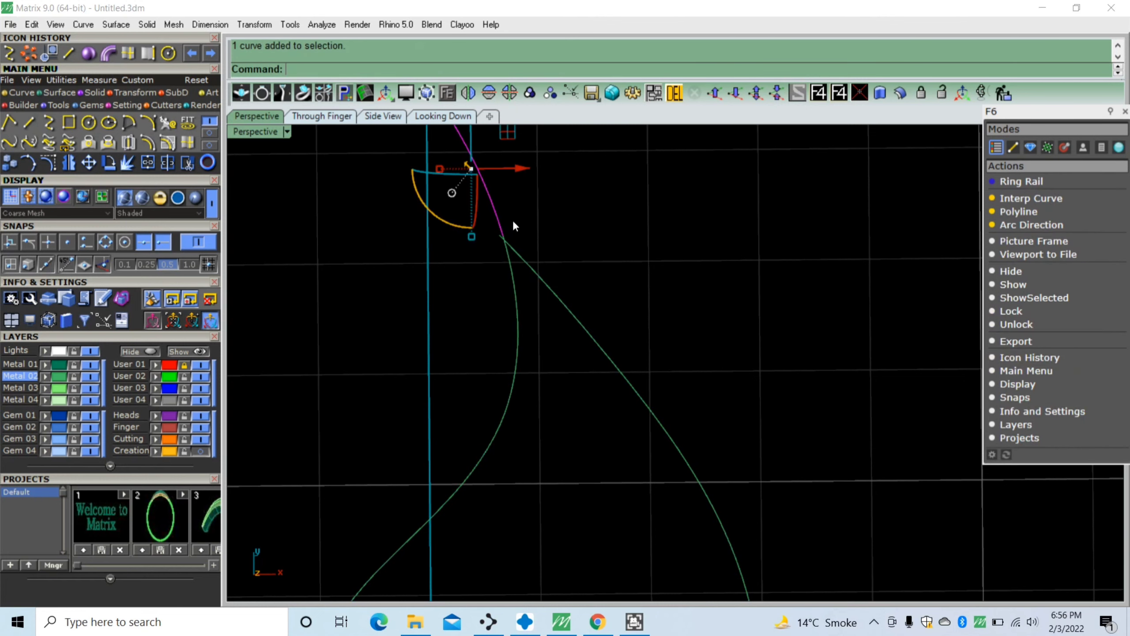
pyautogui.press('Delete')
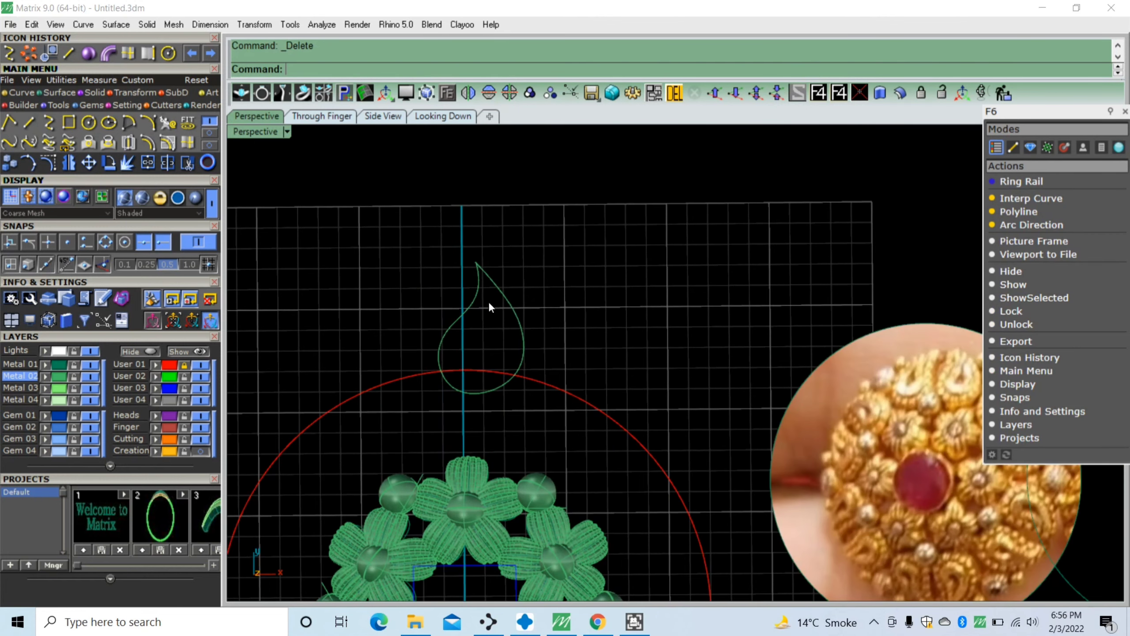
pyautogui.click(475, 292)
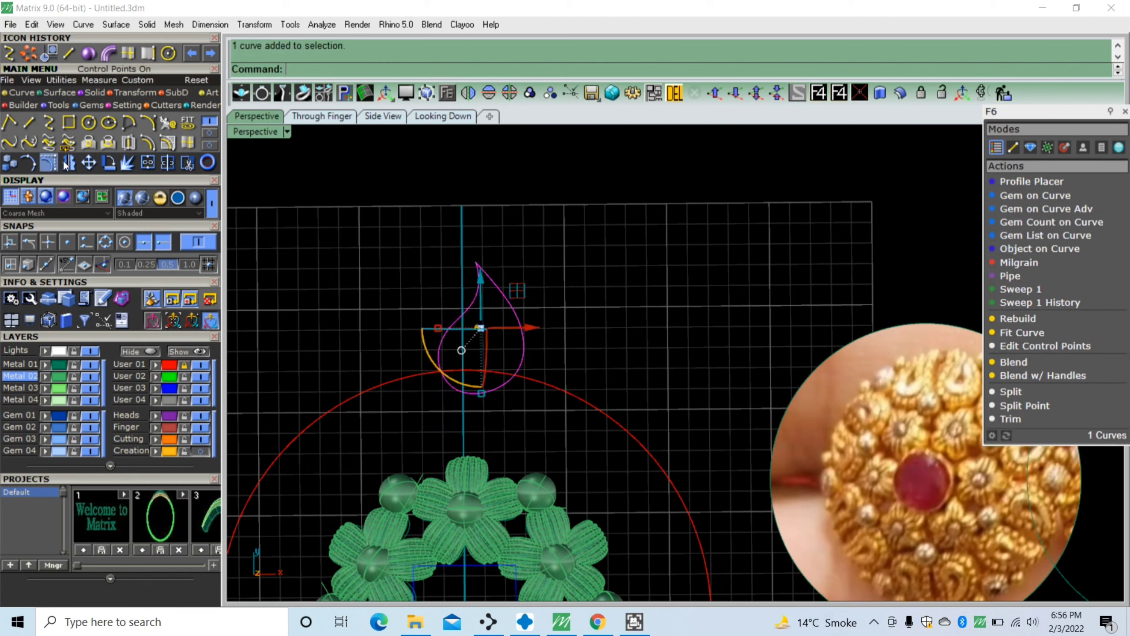
# Rebuild the teardrop curve with 13 points and show its control points
pyautogui.click(169, 122)
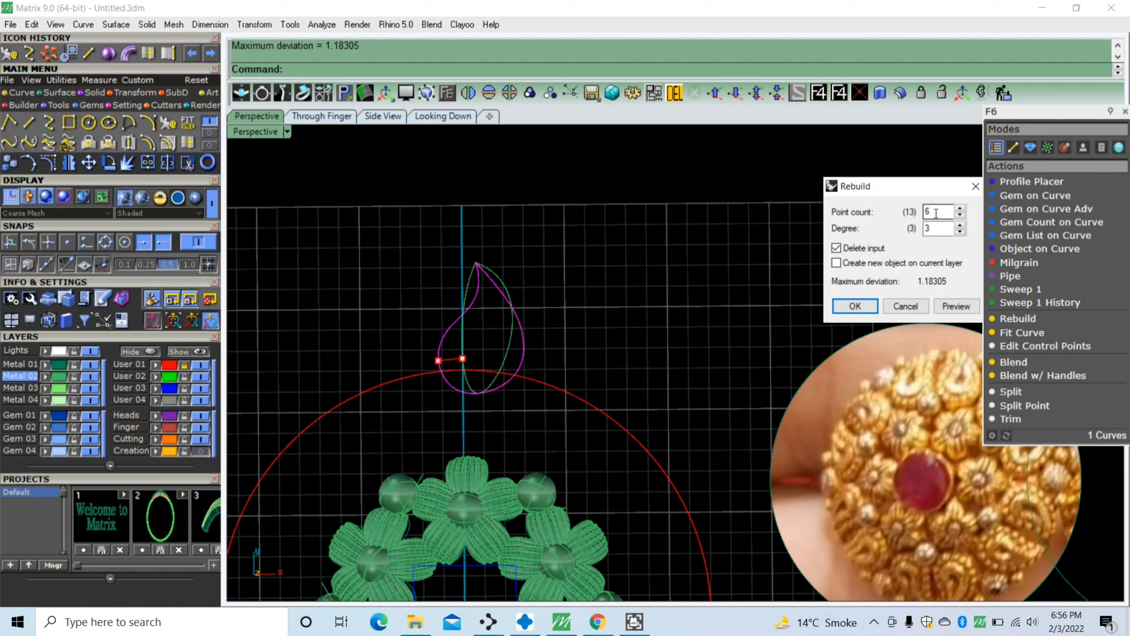
pyautogui.write('16')
pyautogui.press('Tab')
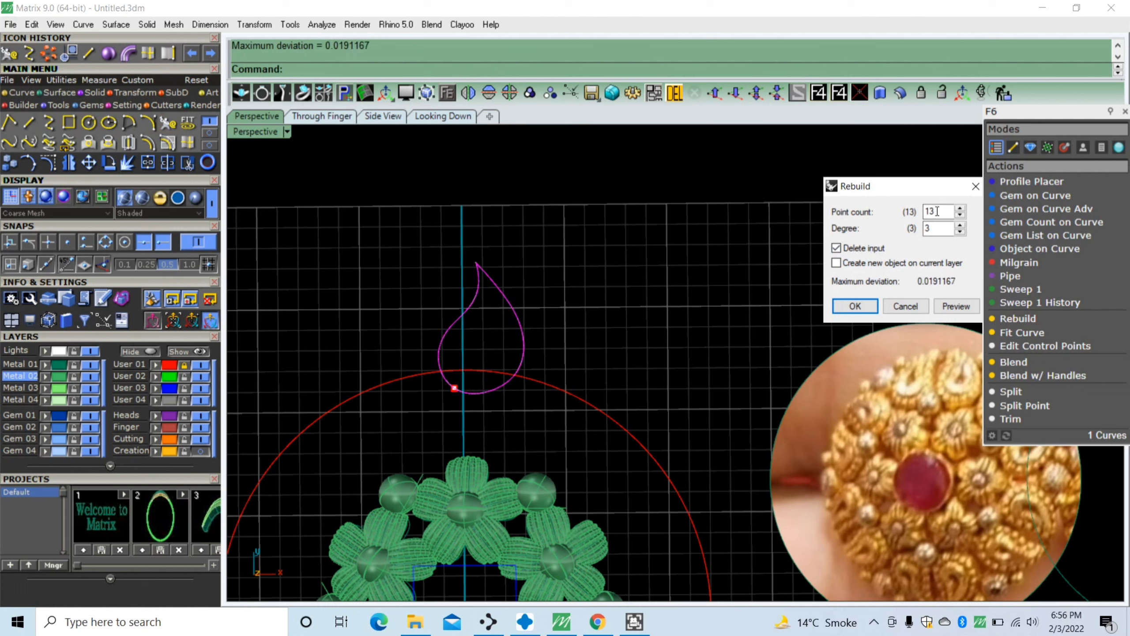
pyautogui.click(855, 306)
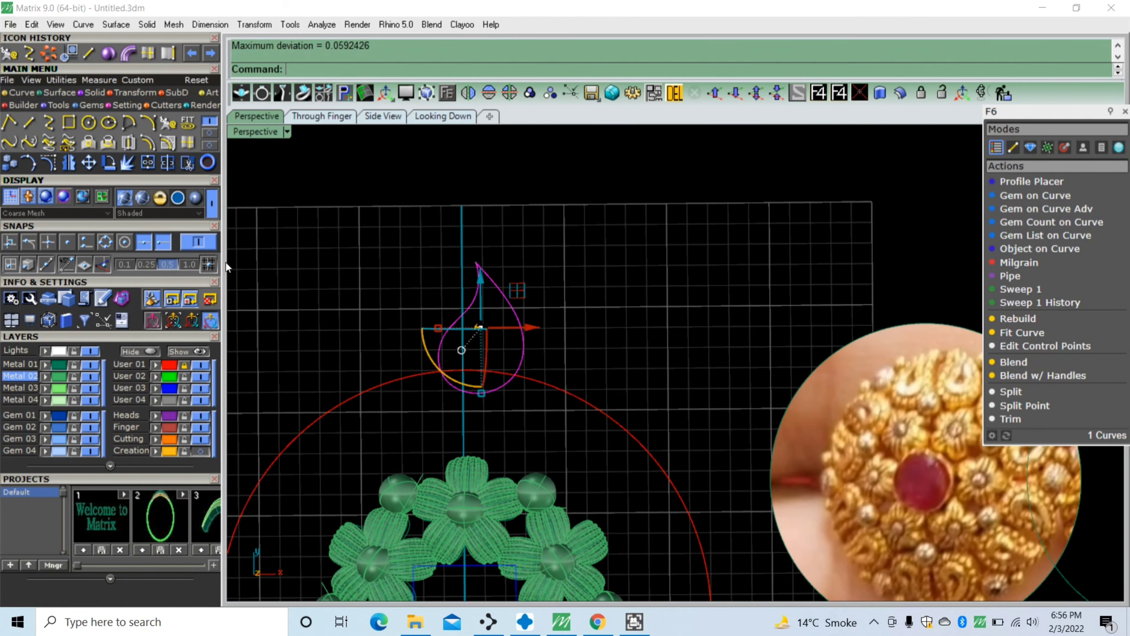
pyautogui.click(55, 169)
pyautogui.scroll(2, 446, 388)
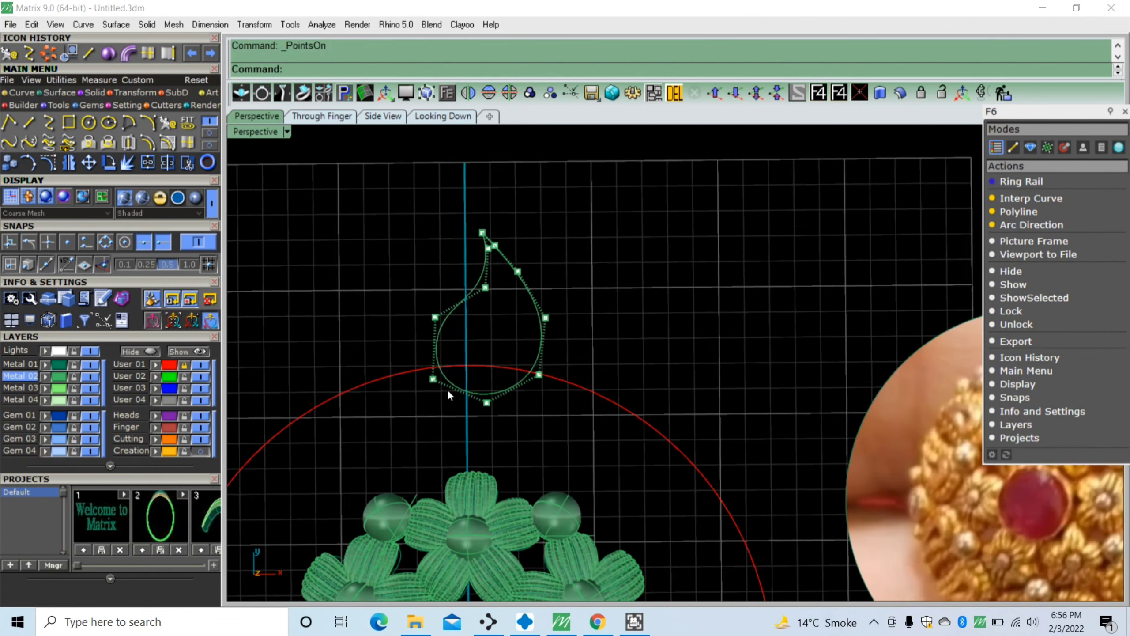
pyautogui.scroll(1, 446, 389)
# Nudge the lower-left point and reposition the upper-left points to reshape the teardrop's neck
pyautogui.click(430, 377)
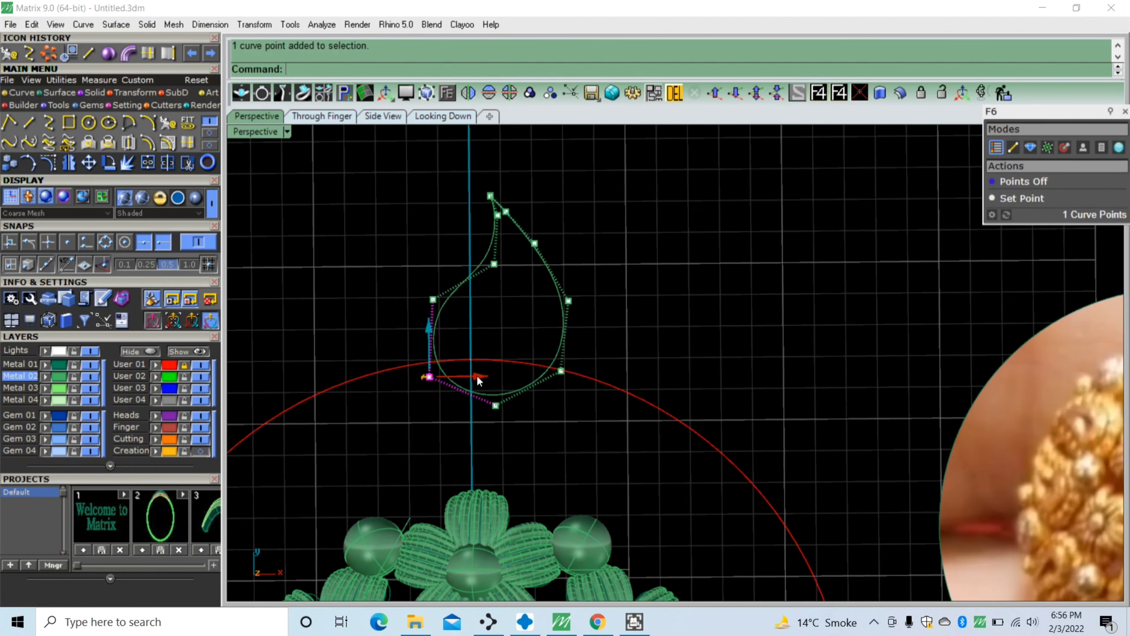
pyautogui.moveTo(475, 376); pyautogui.dragTo(478, 367)
pyautogui.click(494, 265)
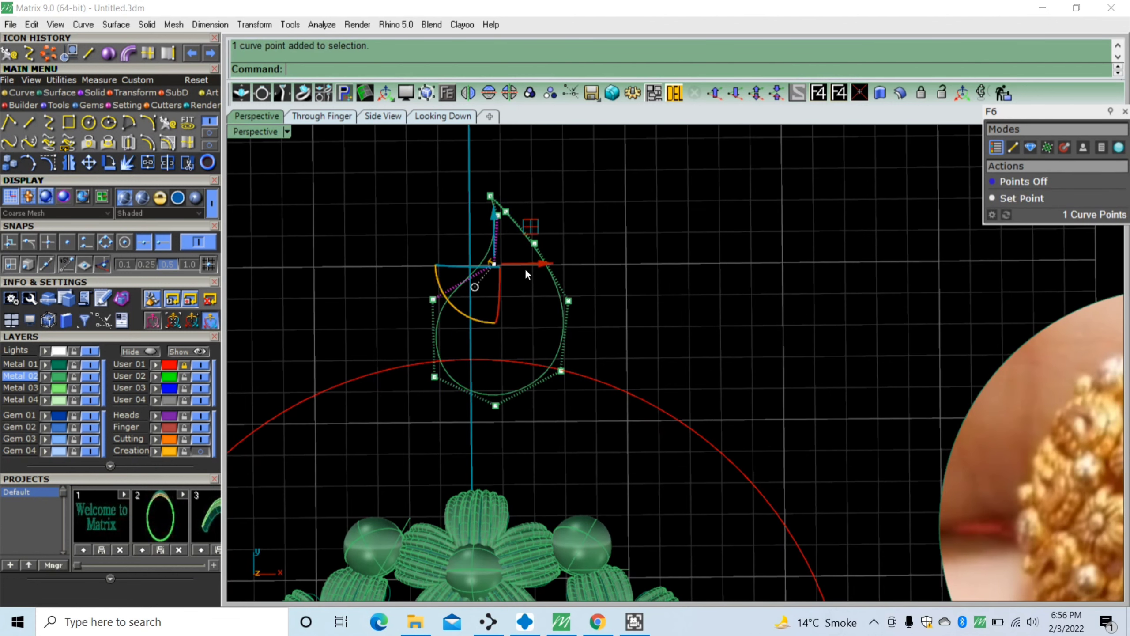
pyautogui.moveTo(534, 263); pyautogui.dragTo(528, 263)
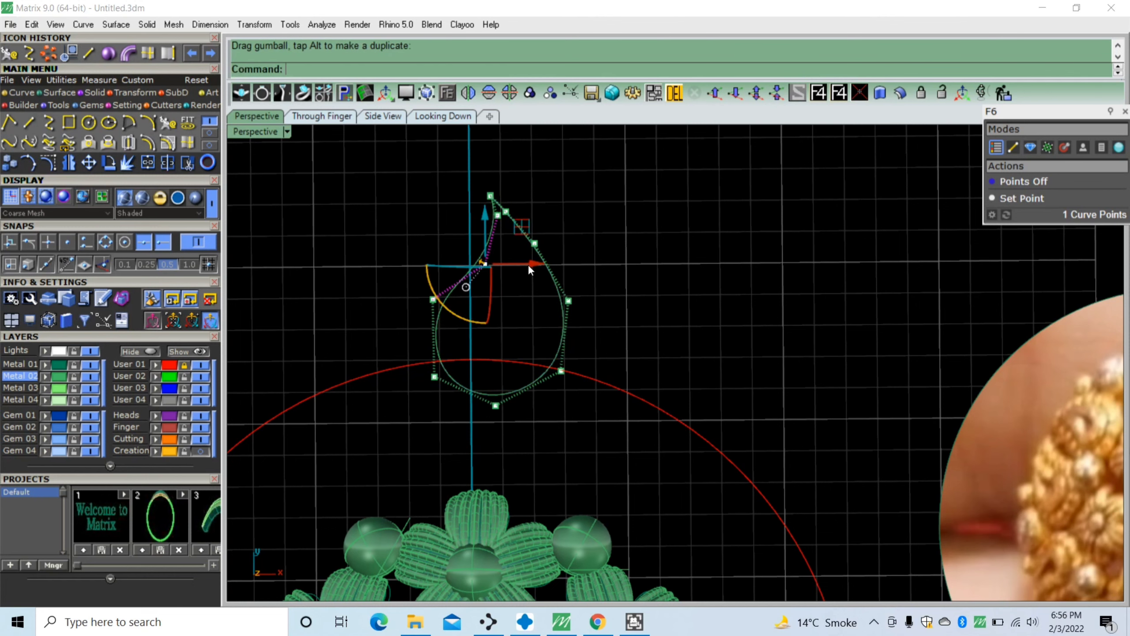
pyautogui.click(502, 321)
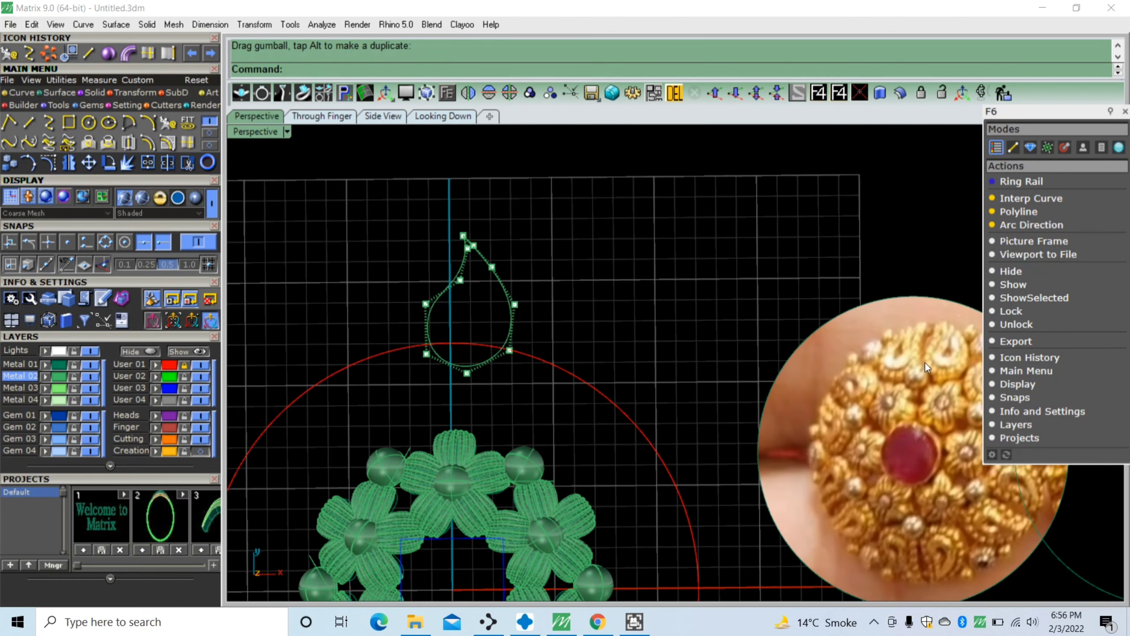
pyautogui.scroll(3, 471, 262)
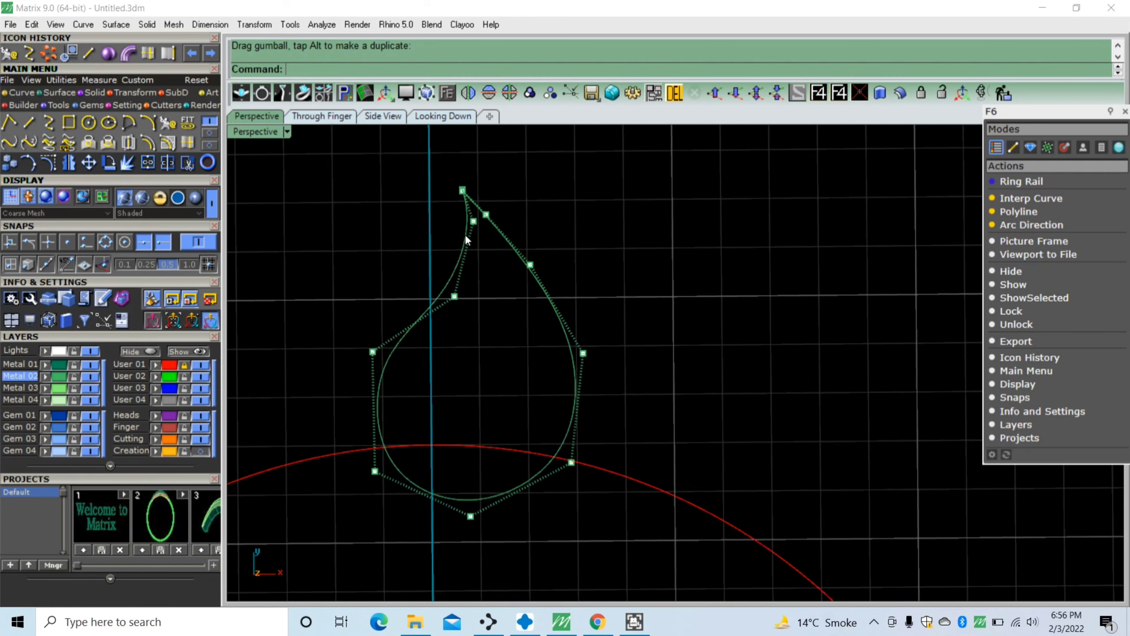
pyautogui.click(473, 221)
pyautogui.moveTo(512, 220)
pyautogui.mouseDown()
pyautogui.moveTo(481, 266)
pyautogui.moveTo(486, 297)
pyautogui.mouseUp()
pyautogui.click(455, 296)
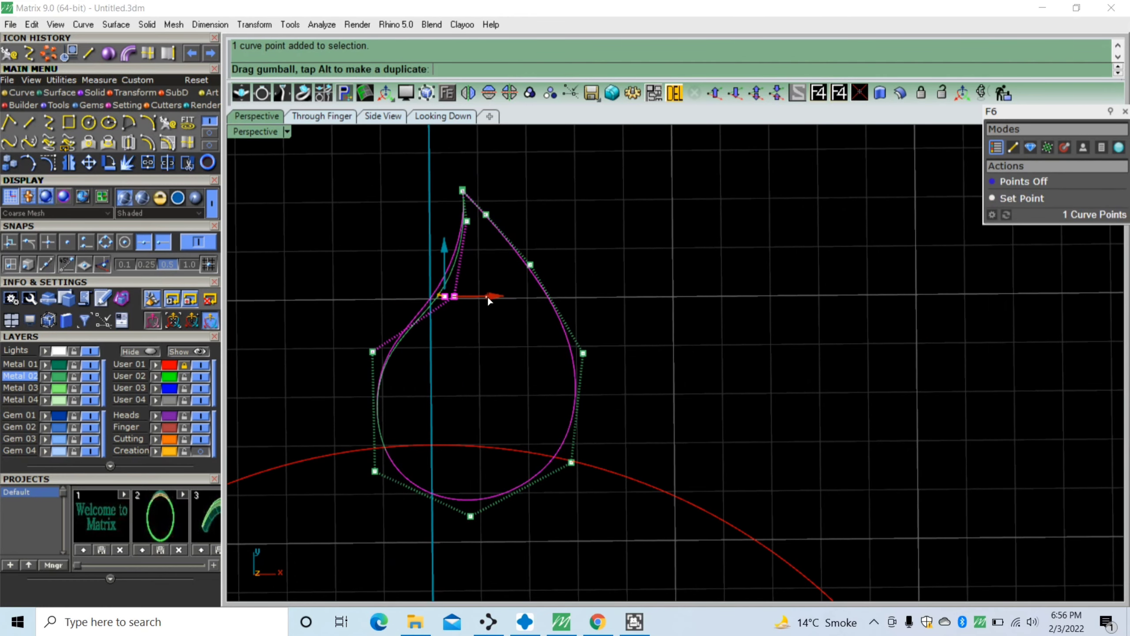
pyautogui.click(522, 312)
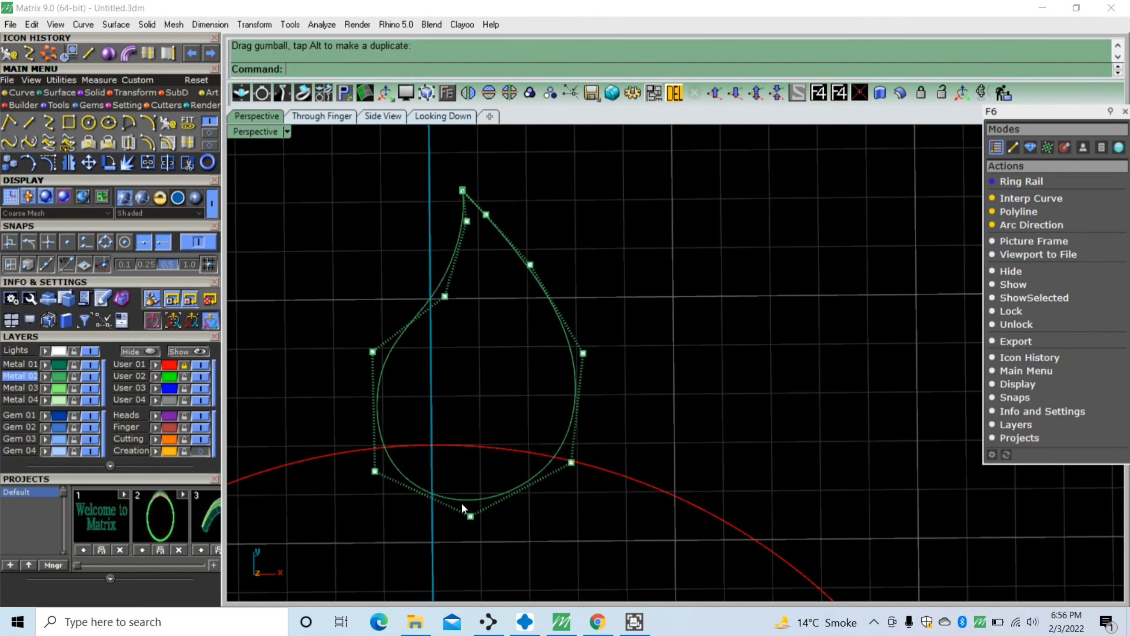
# Pull the lower side points inward, raise the bottom point, and move the left point inward
pyautogui.click(375, 472)
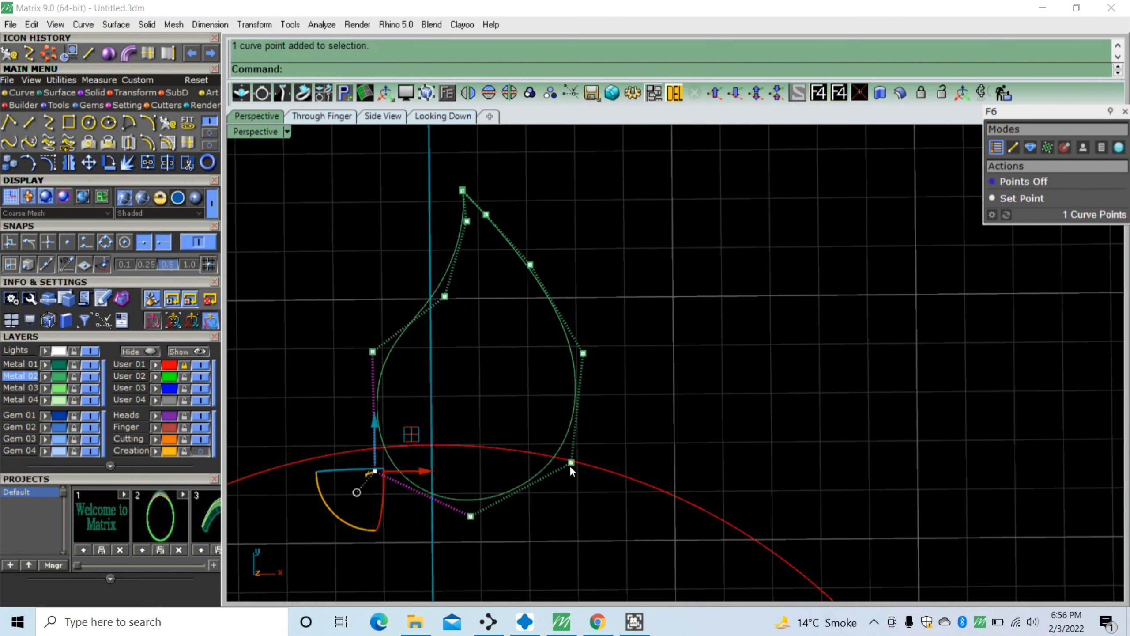
pyautogui.moveTo(376, 472); pyautogui.dragTo(399, 482)
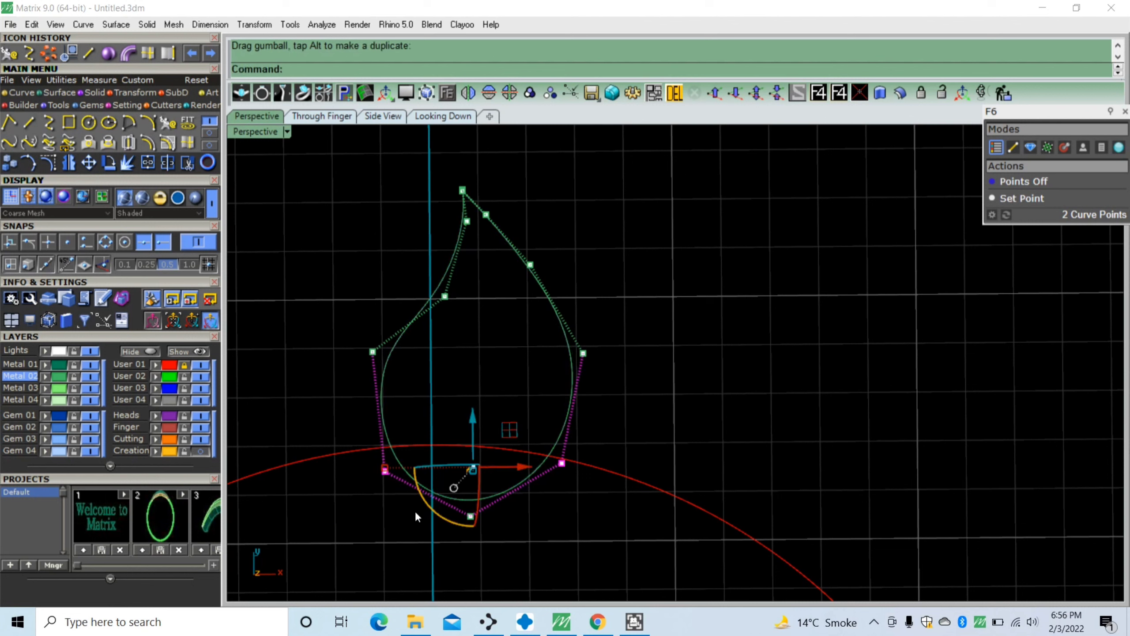
pyautogui.click(470, 517)
pyautogui.moveTo(470, 516); pyautogui.dragTo(471, 508)
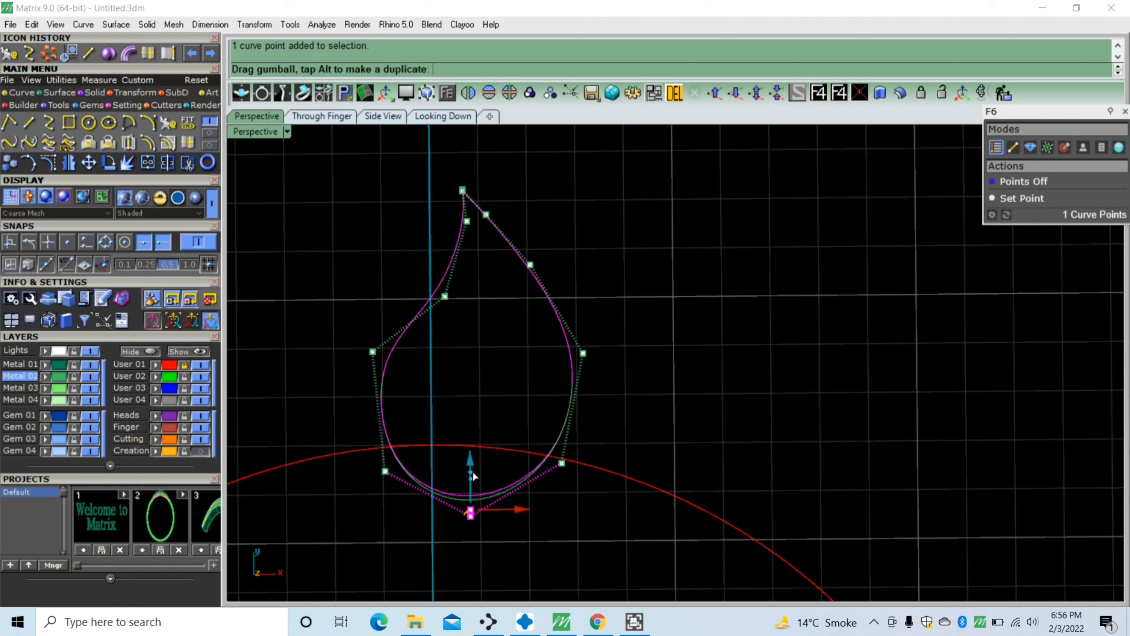
pyautogui.click(373, 353)
pyautogui.moveTo(413, 354); pyautogui.dragTo(426, 356)
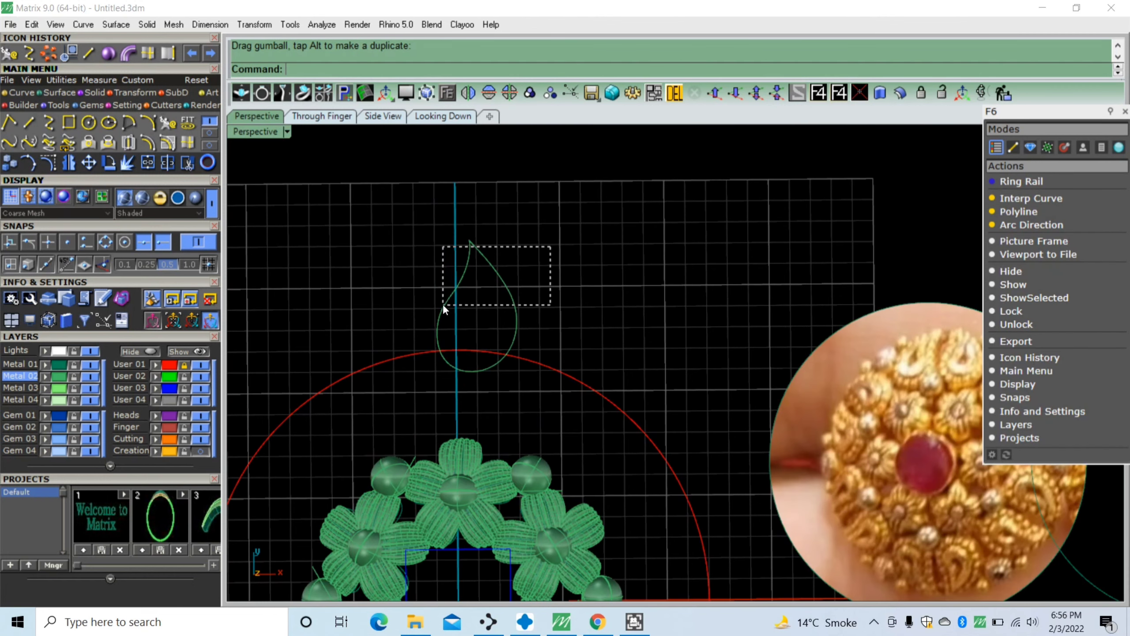
# Move the teardrop down toward the ring head, rotate it clockwise and shift it left
pyautogui.moveTo(444, 307); pyautogui.dragTo(444, 307)
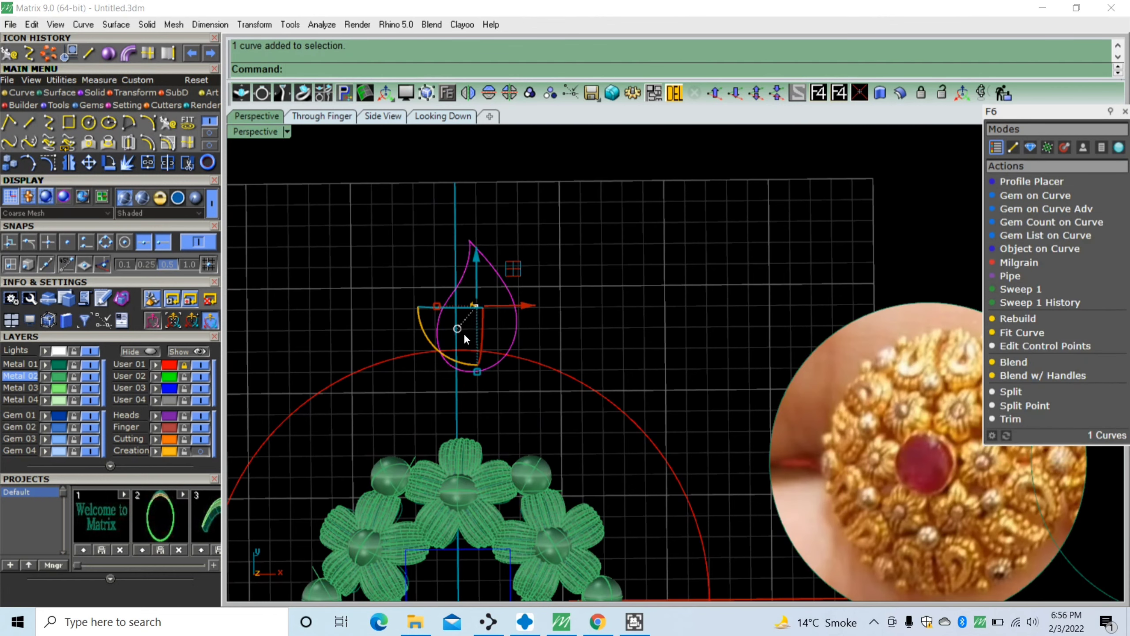
pyautogui.moveTo(477, 265)
pyautogui.mouseDown()
pyautogui.moveTo(509, 378)
pyautogui.moveTo(553, 393)
pyautogui.mouseUp()
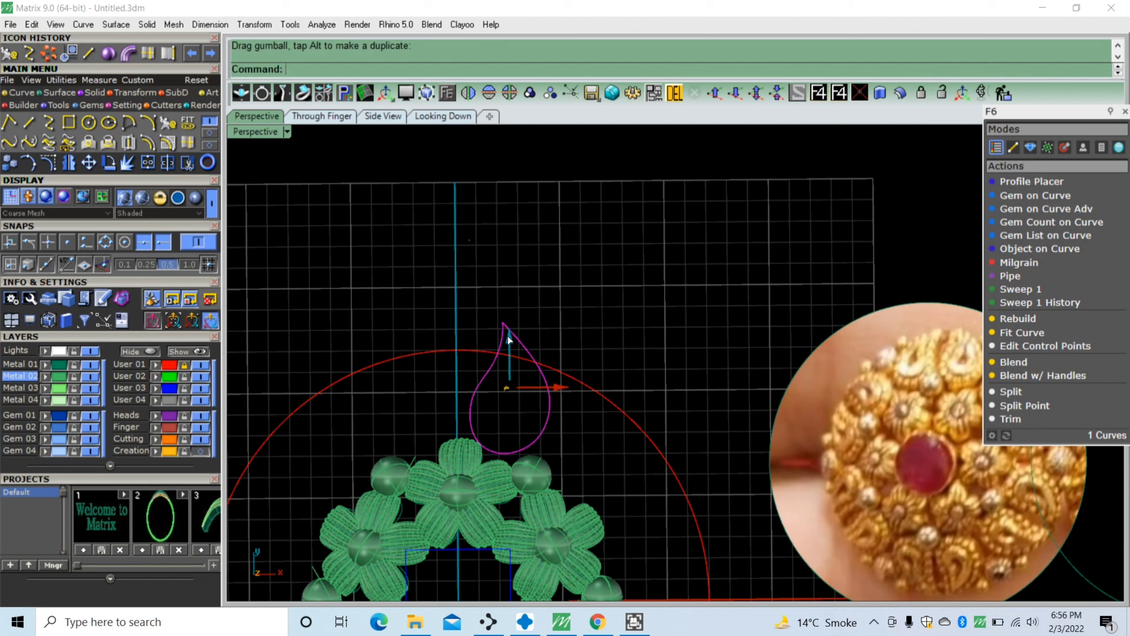
pyautogui.moveTo(509, 339); pyautogui.dragTo(510, 346)
pyautogui.moveTo(457, 425); pyautogui.dragTo(469, 432)
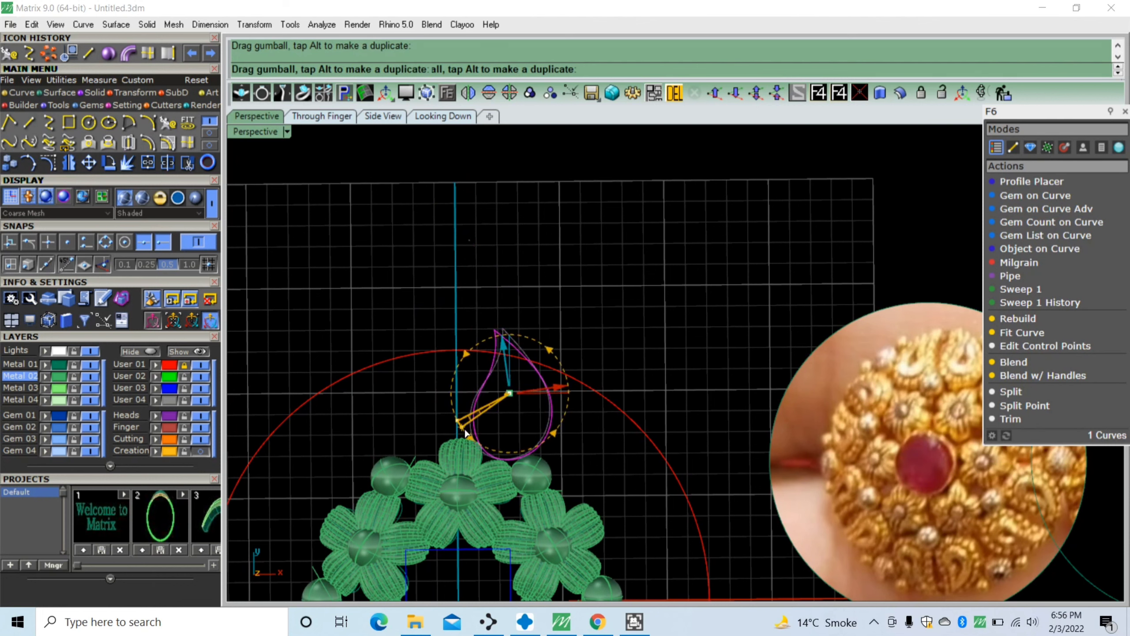
pyautogui.moveTo(565, 376); pyautogui.dragTo(559, 378)
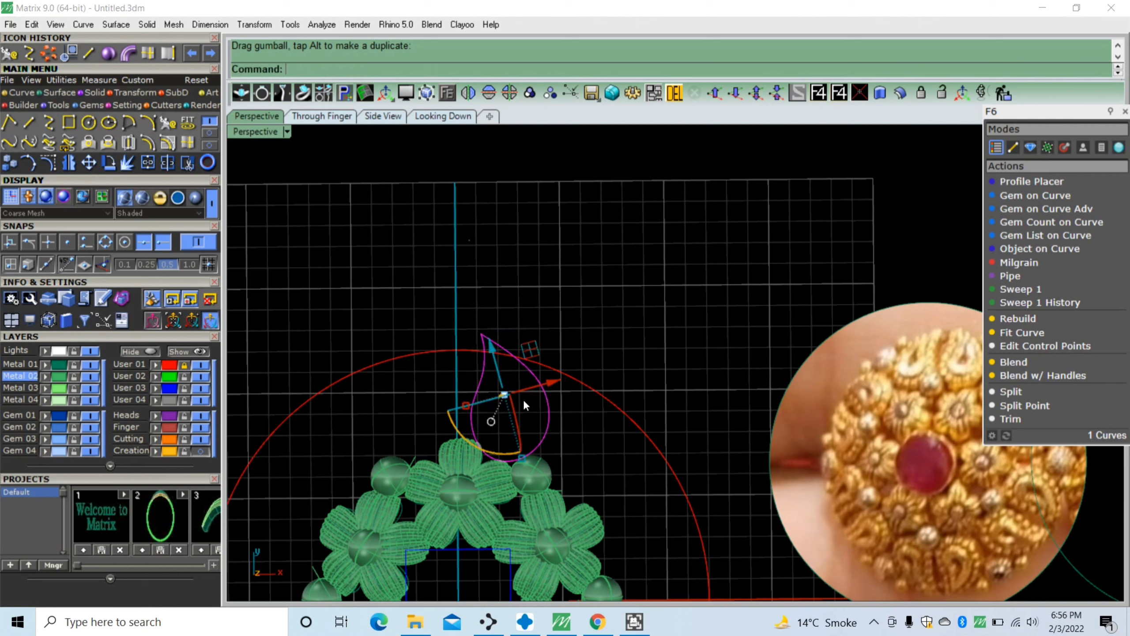
# Resize the teardrop and set it onto the head edge above the top flower
pyautogui.moveTo(466, 406); pyautogui.dragTo(476, 410)
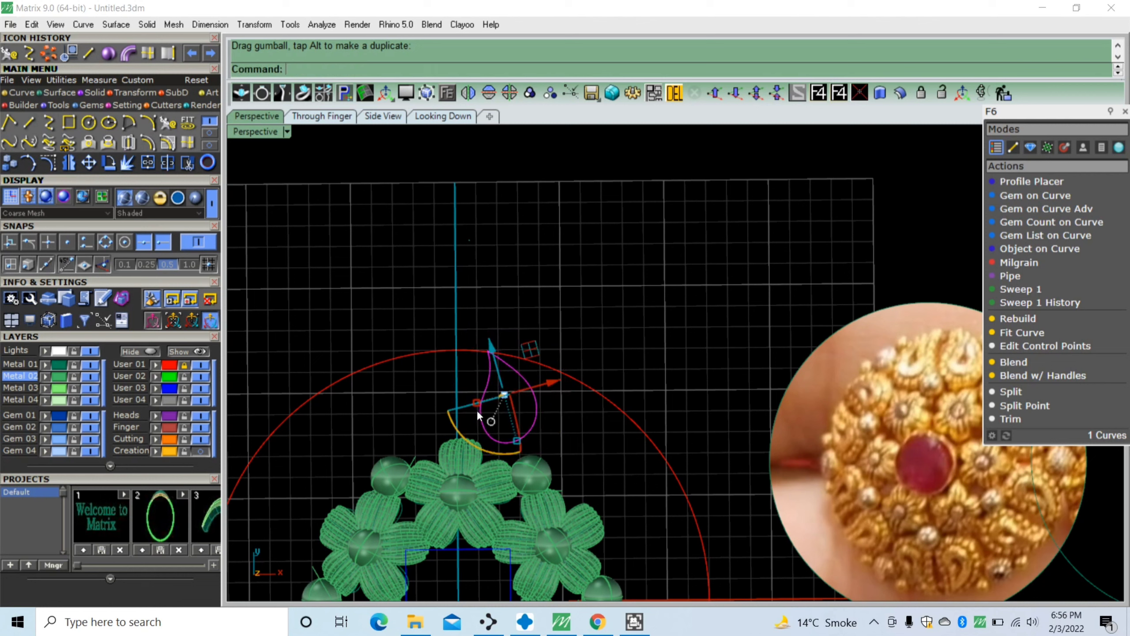
pyautogui.moveTo(476, 413); pyautogui.dragTo(501, 394)
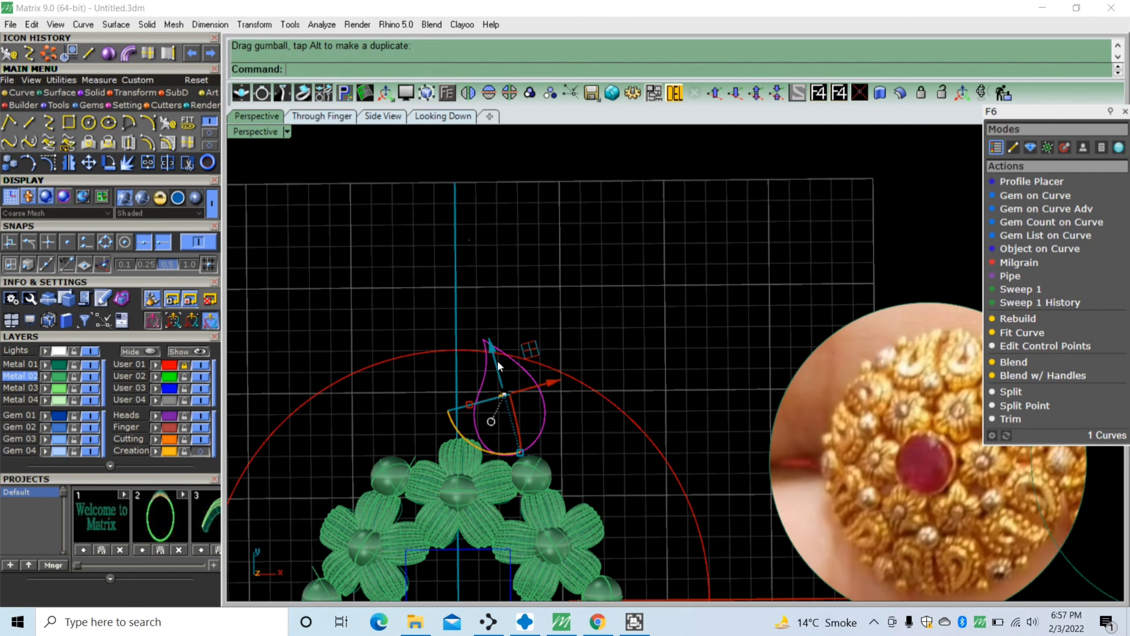
pyautogui.moveTo(493, 354); pyautogui.dragTo(487, 364)
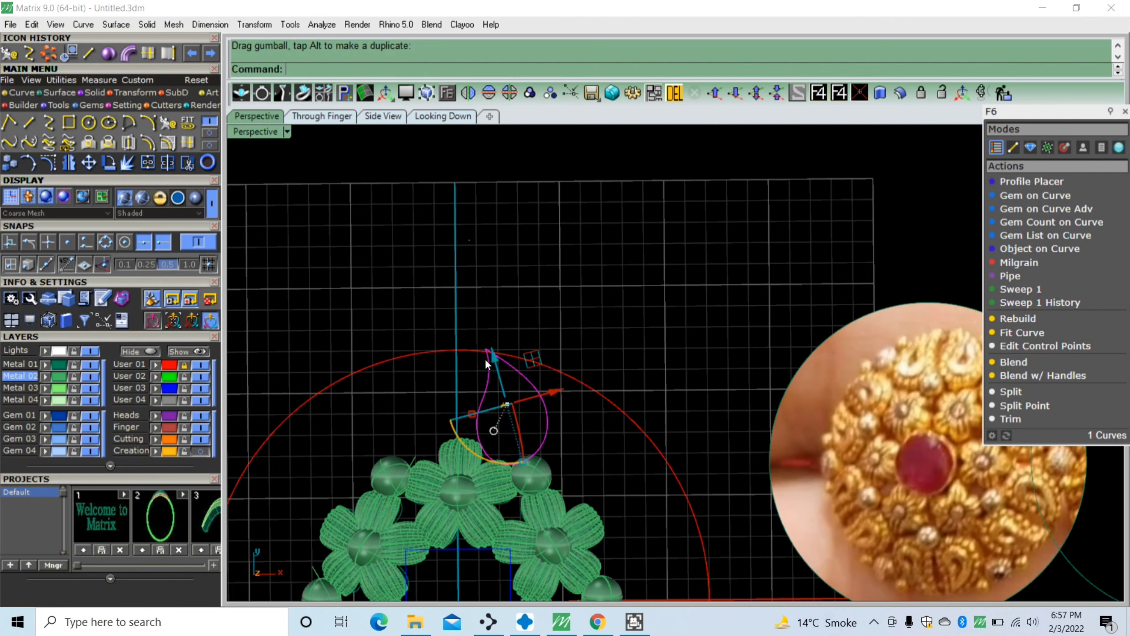
pyautogui.scroll(2, 491, 383)
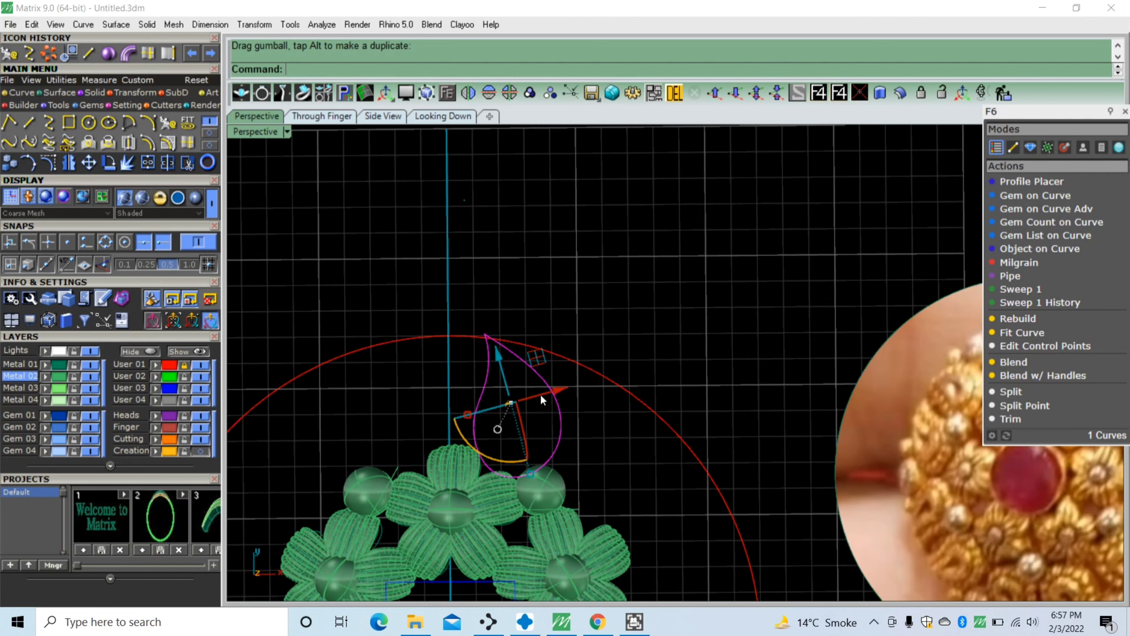
pyautogui.moveTo(558, 398); pyautogui.dragTo(569, 390)
pyautogui.scroll(2, 486, 359)
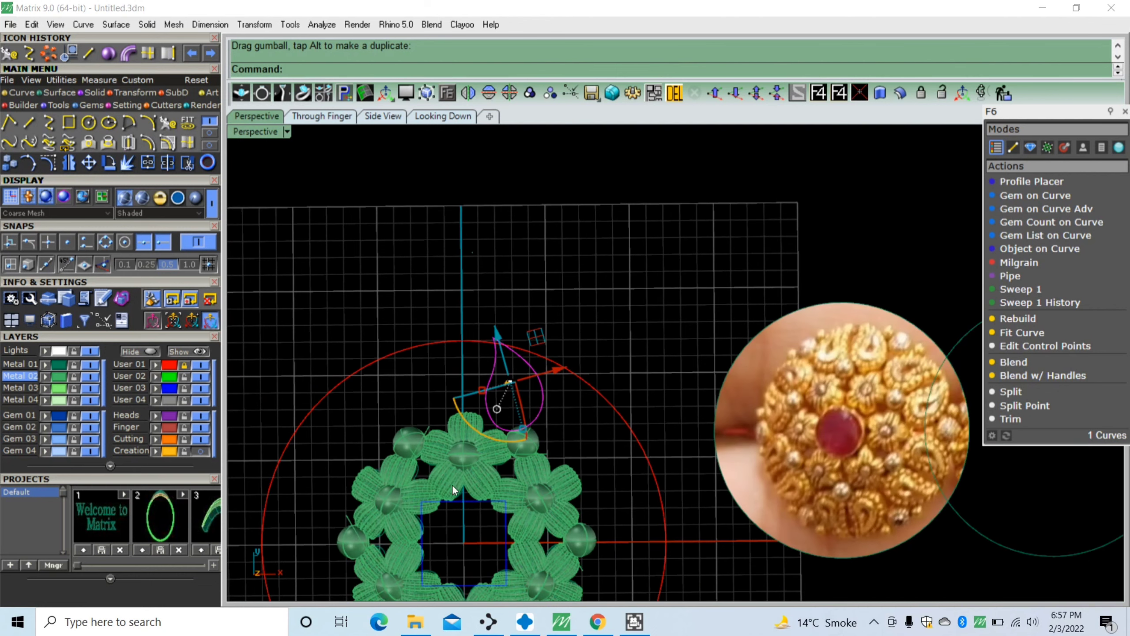
pyautogui.scroll(2, 489, 394)
pyautogui.click(516, 298)
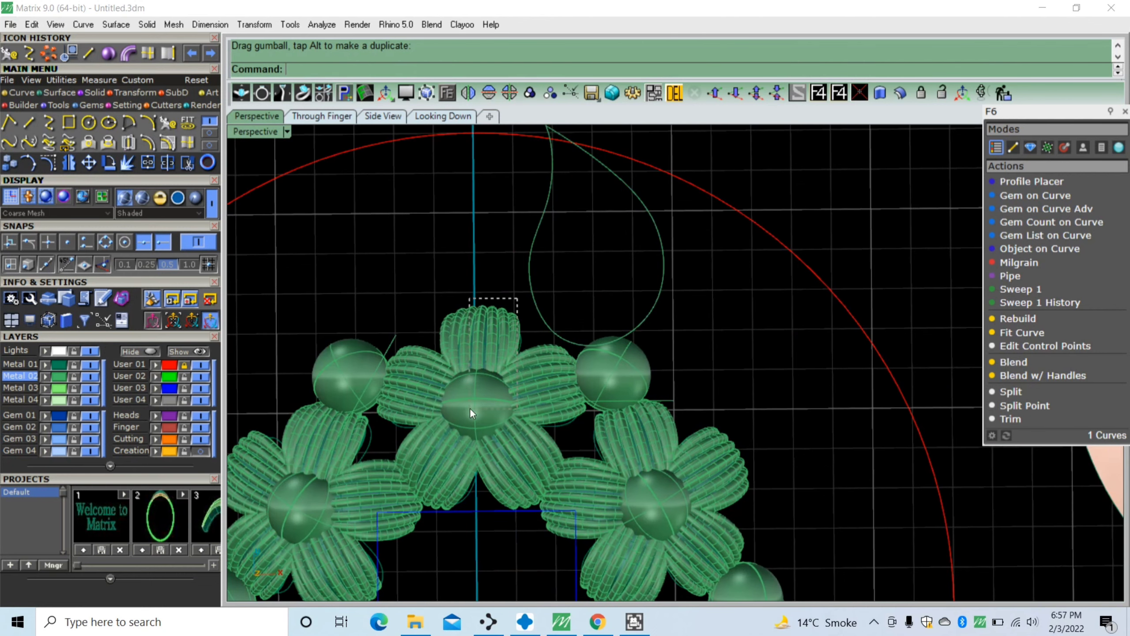
pyautogui.click(439, 454)
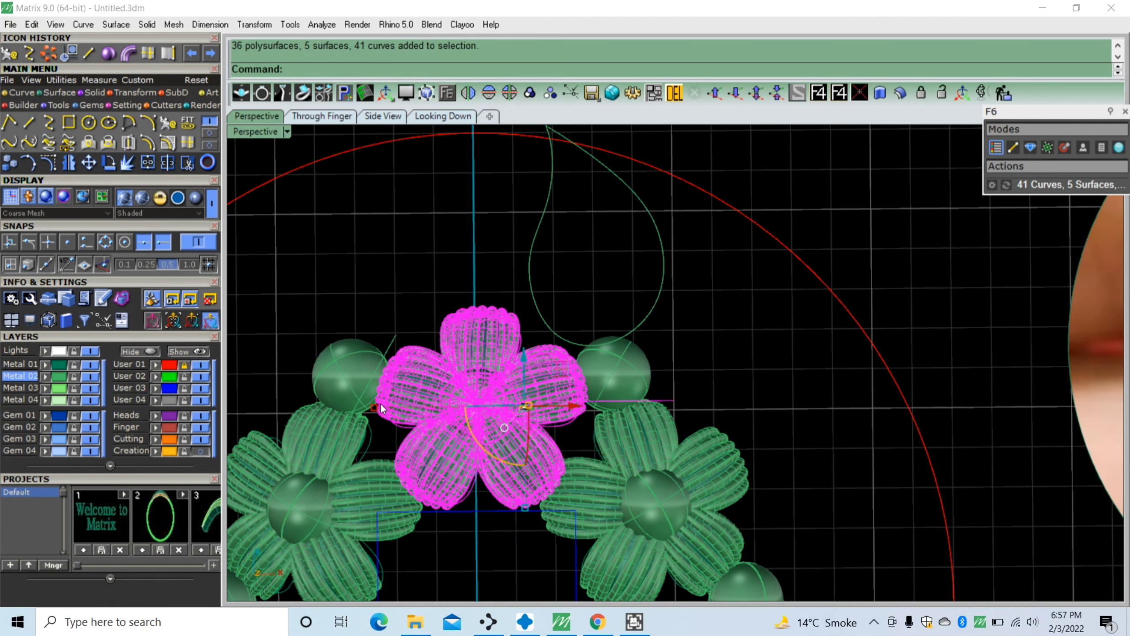
# Shrink the top flower with its linked copies and move them toward the ring centre
pyautogui.moveTo(376, 410); pyautogui.dragTo(397, 422)
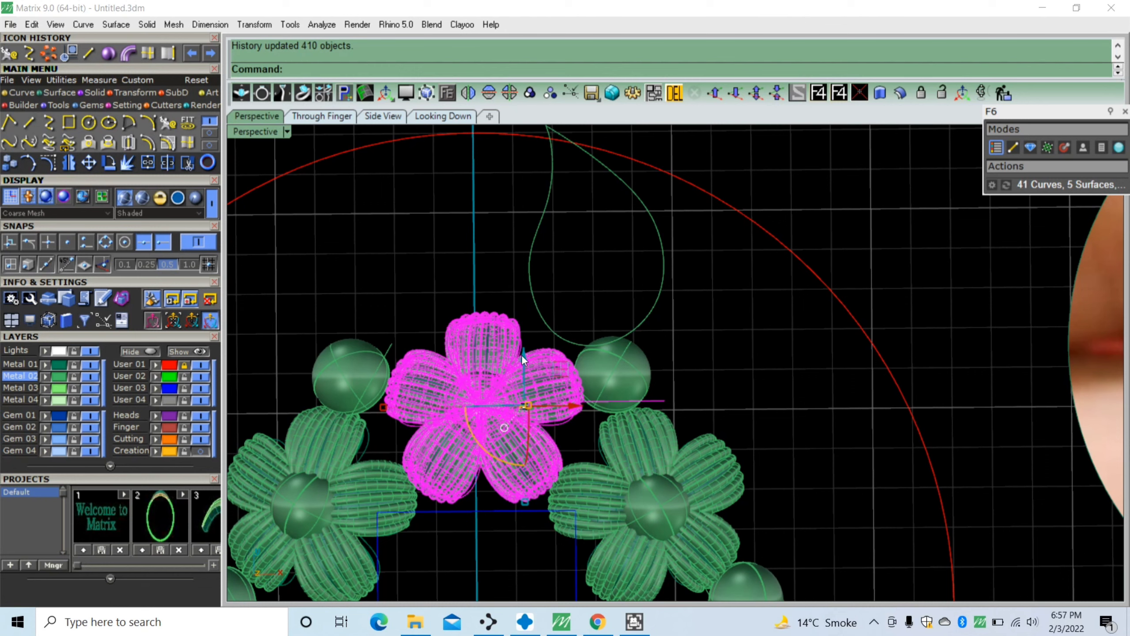
pyautogui.moveTo(523, 359); pyautogui.dragTo(524, 370)
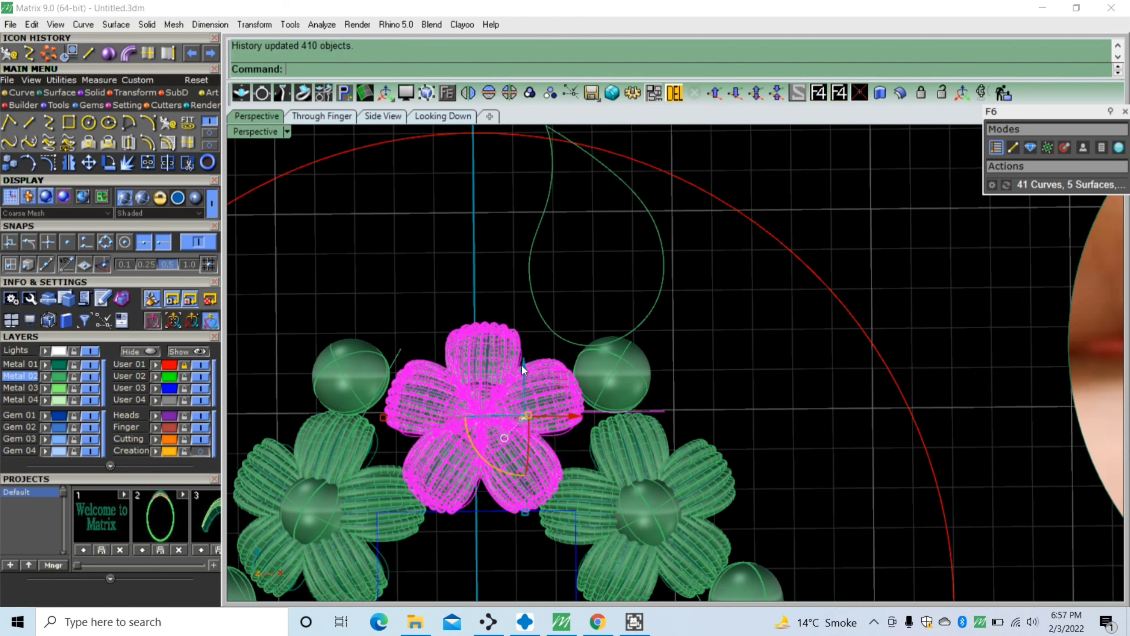
pyautogui.scroll(-3, 621, 417)
pyautogui.scroll(5, 652, 457)
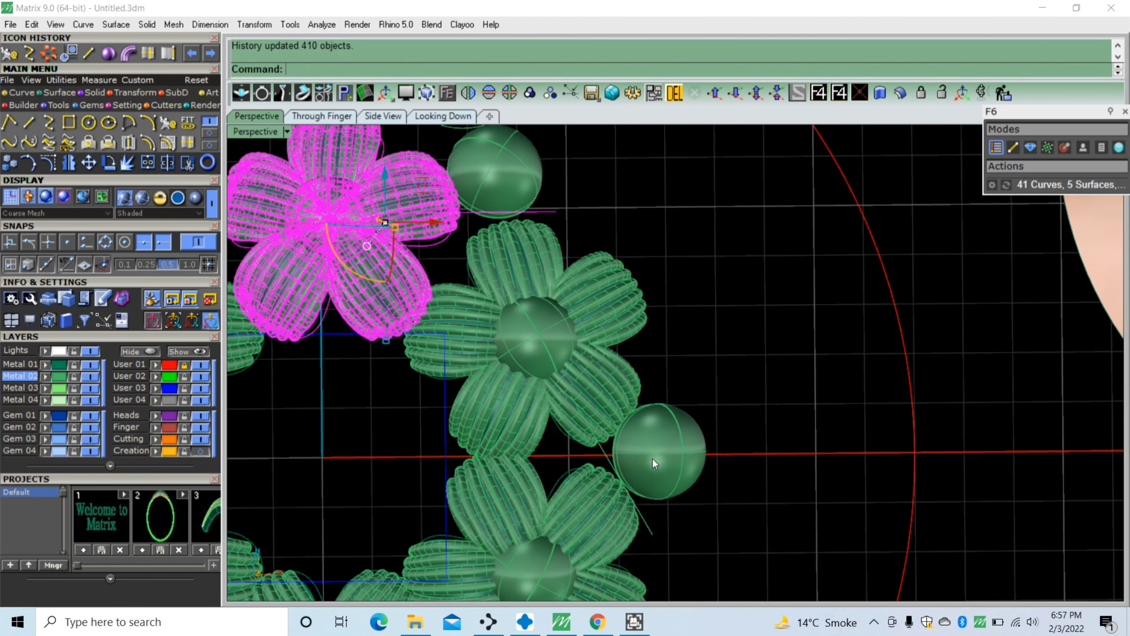
# Nudge the bead spheres between the flowers slightly inward along X
pyautogui.click(652, 458)
pyautogui.moveTo(710, 453); pyautogui.dragTo(704, 453)
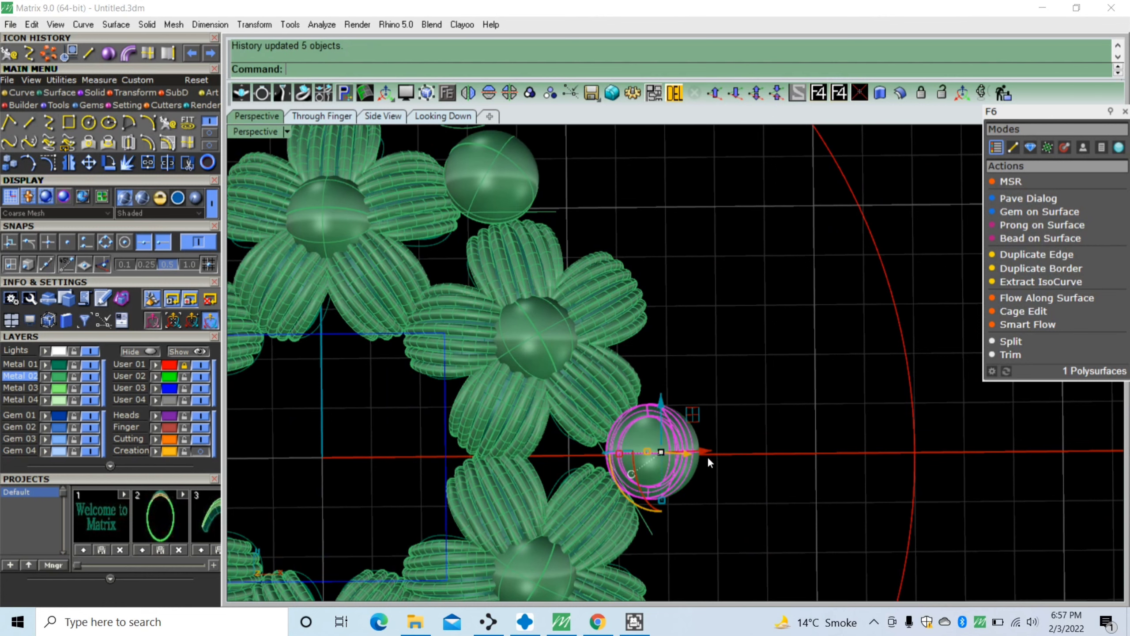
pyautogui.scroll(-5, 717, 474)
pyautogui.click(697, 368)
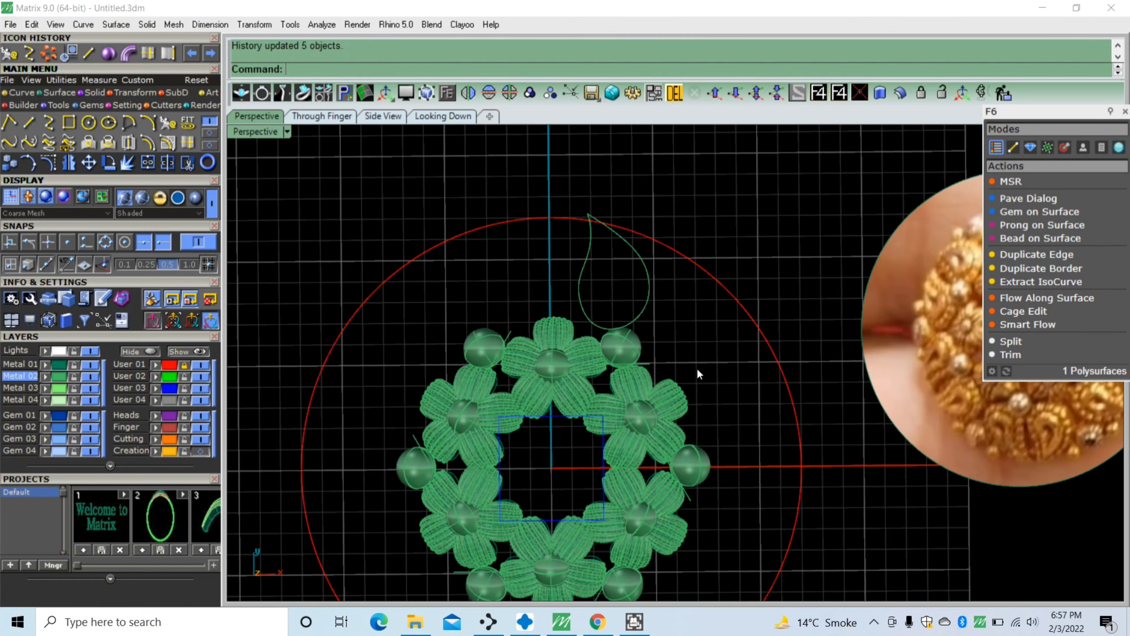
pyautogui.scroll(-2, 505, 459)
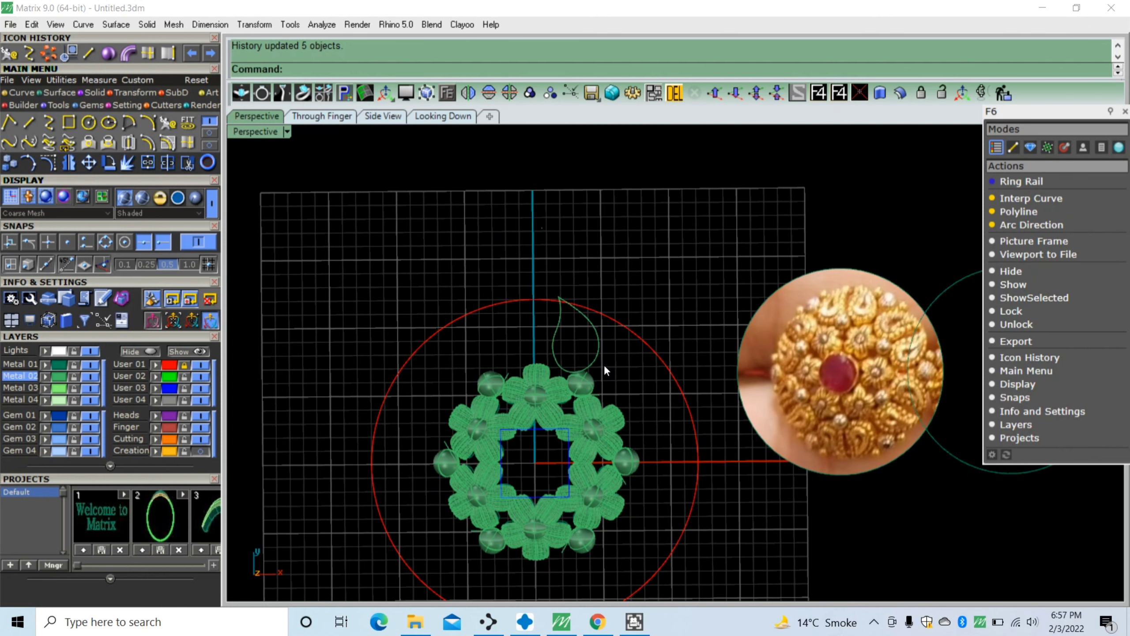
pyautogui.scroll(3, 596, 329)
# Tilt the view of the ring head and reselect the teardrop curve
pyautogui.moveTo(617, 334)
pyautogui.mouseDown()
pyautogui.moveTo(544, 358)
pyautogui.moveTo(557, 339)
pyautogui.mouseUp()
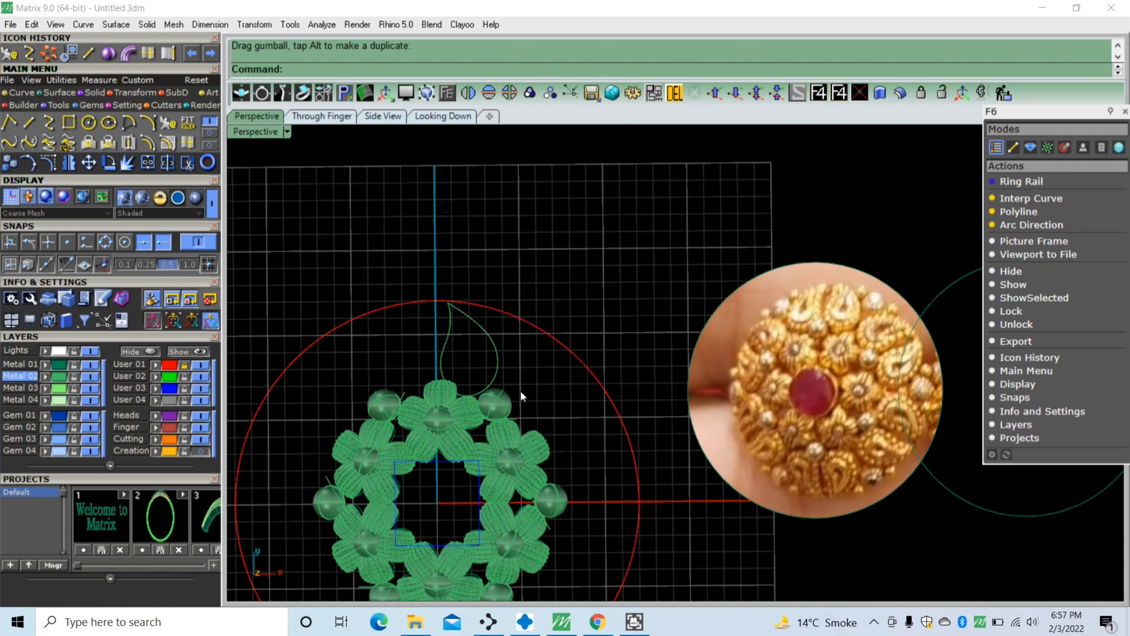
pyautogui.scroll(2, 482, 394)
pyautogui.scroll(2, 470, 378)
pyautogui.moveTo(479, 341)
pyautogui.mouseDown(button='right')
pyautogui.moveTo(472, 353)
pyautogui.moveTo(545, 335)
pyautogui.moveTo(509, 281)
pyautogui.mouseUp(button='right')
pyautogui.click(504, 329)
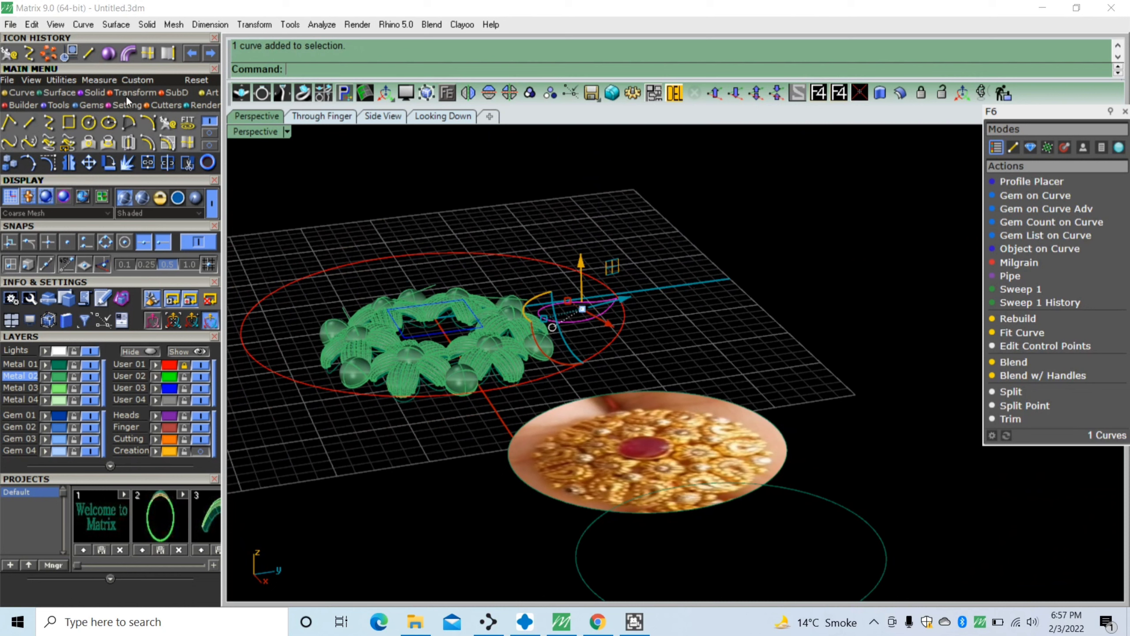
# Extrude the teardrop curve straight as a trial, dismissing the self-intersection warning
pyautogui.click(89, 107)
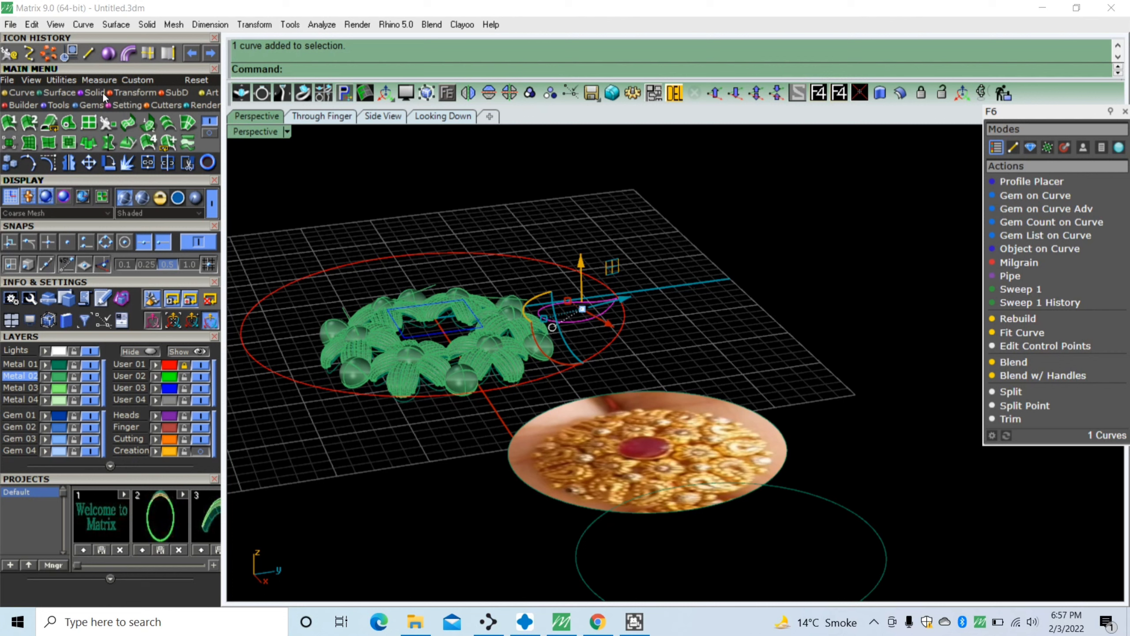
pyautogui.click(104, 96)
pyautogui.click(132, 96)
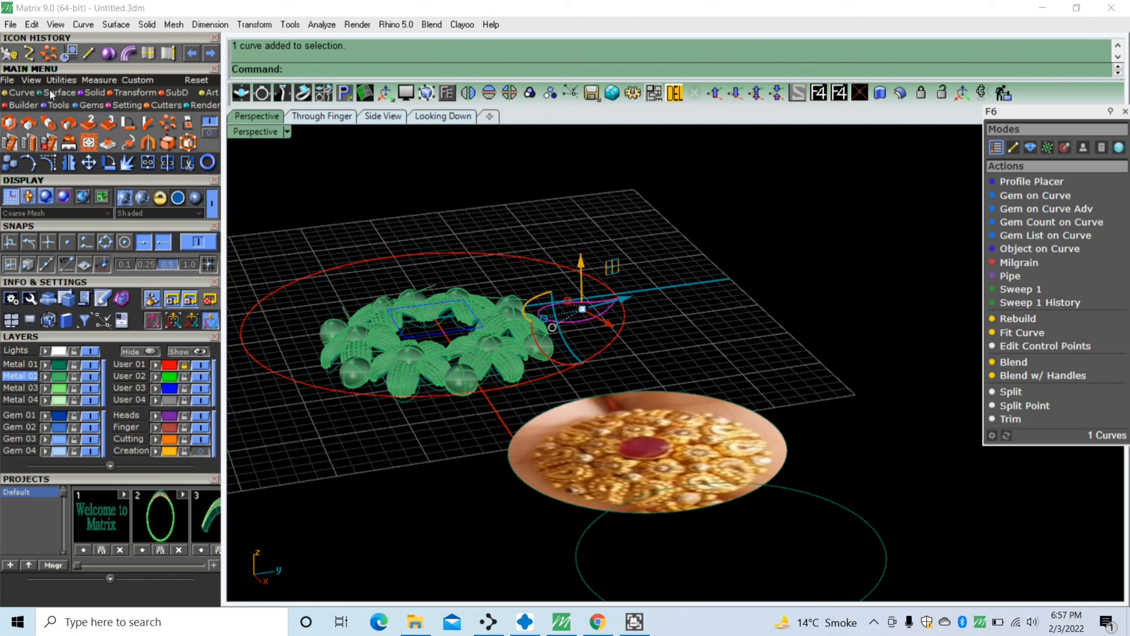
pyautogui.click(25, 96)
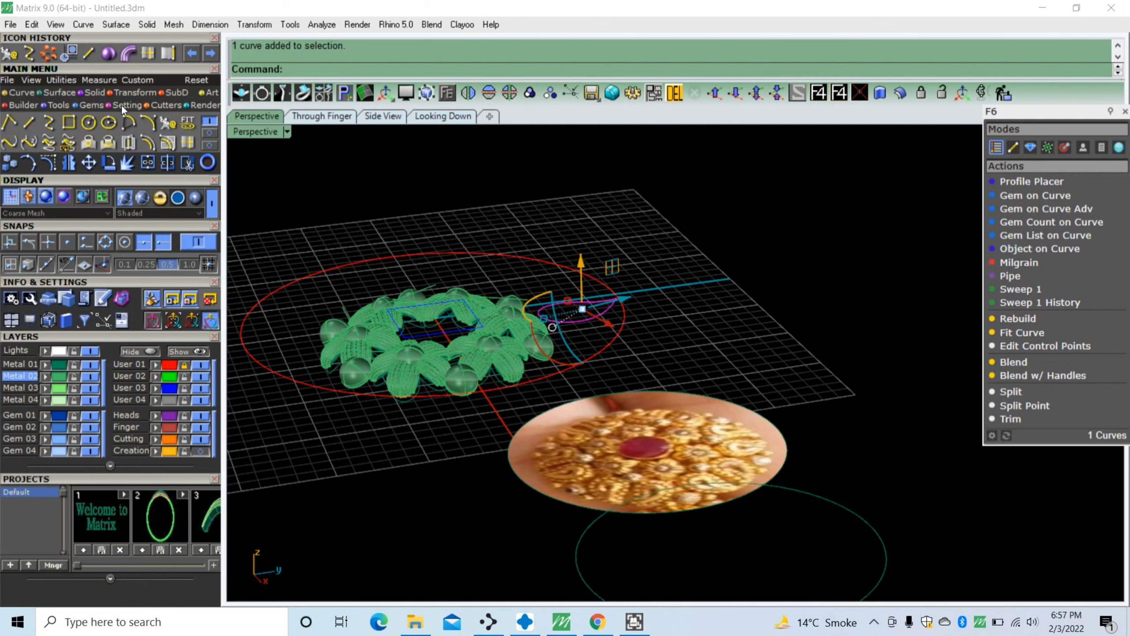
pyautogui.click(102, 92)
pyautogui.click(187, 122)
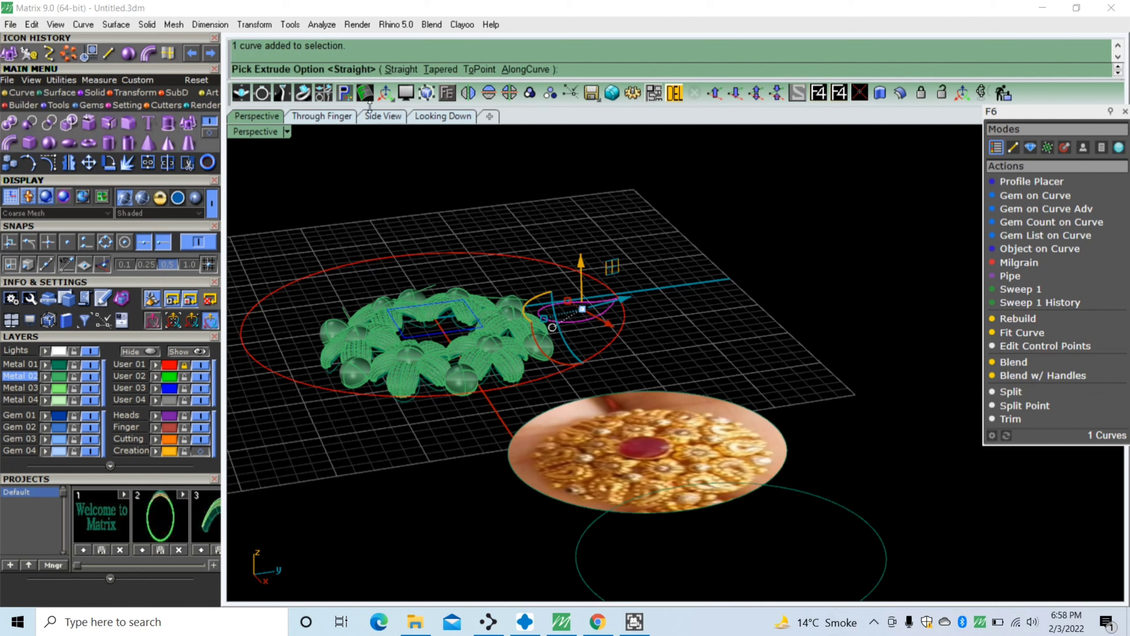
pyautogui.click(404, 71)
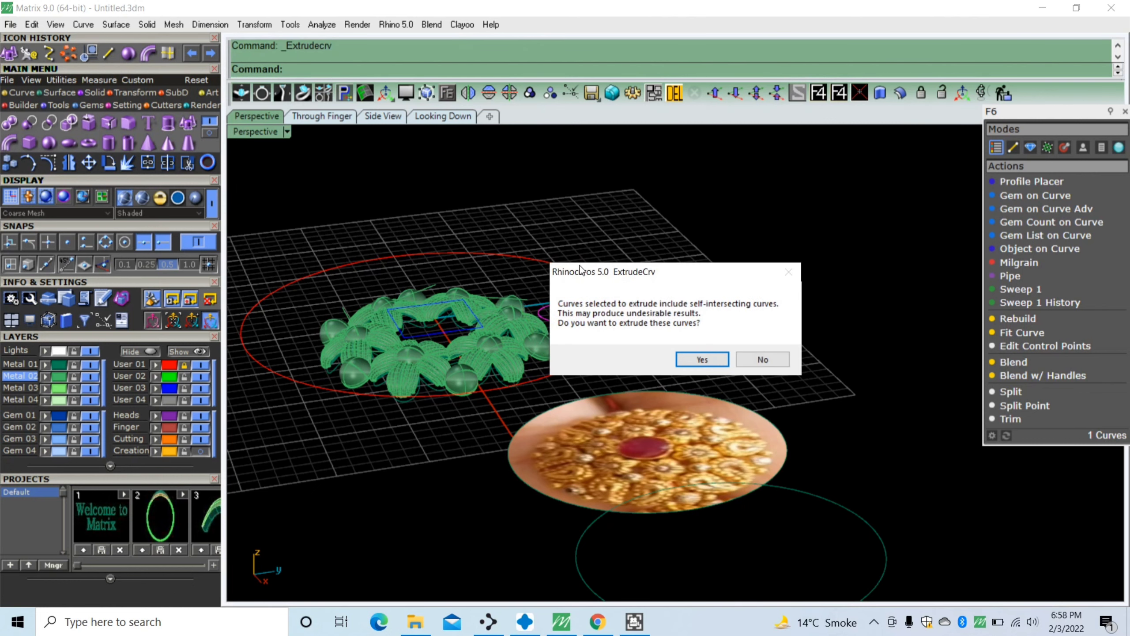
pyautogui.click(722, 359)
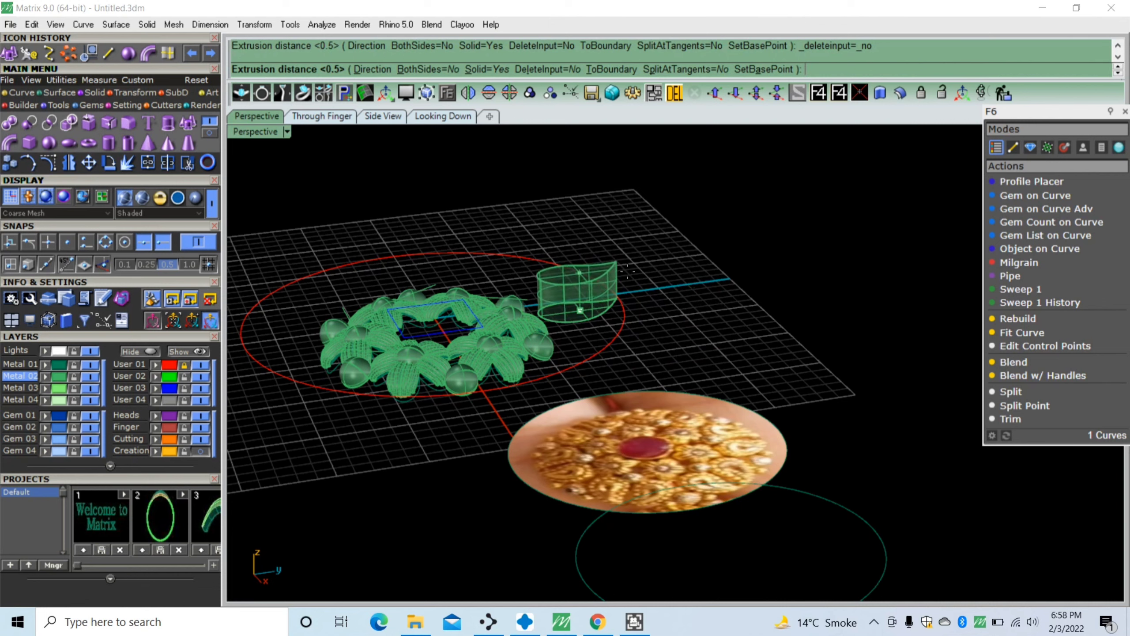
pyautogui.click(664, 296)
# Undo the extrusion and reselect the green teardrop outline from a steeper view
pyautogui.hotkey('ctrl', 'z')
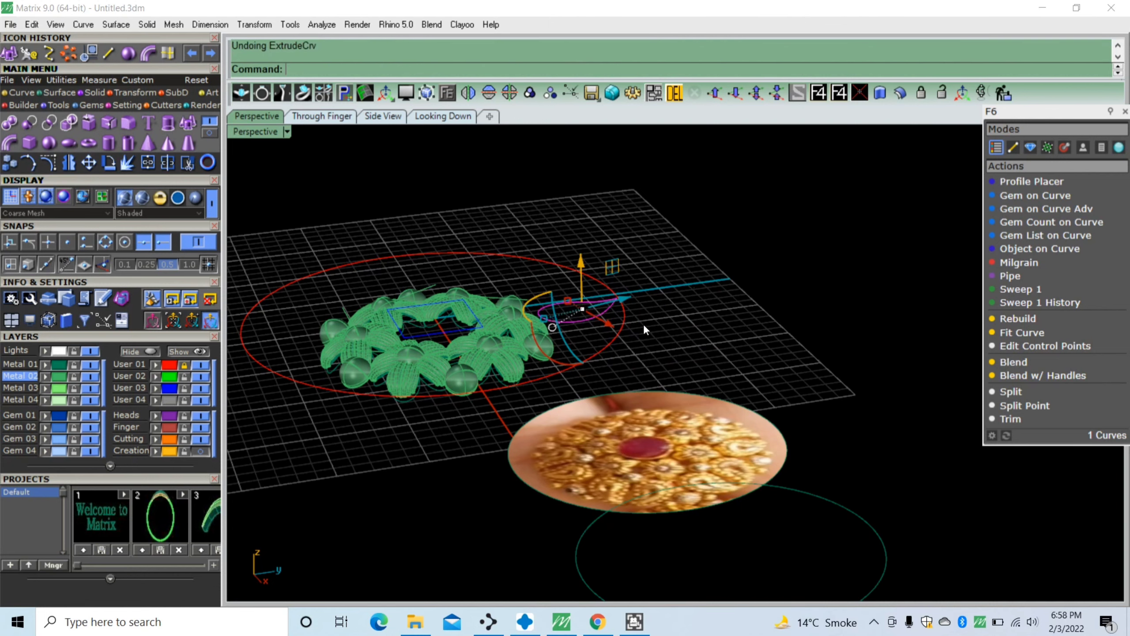
pyautogui.scroll(3, 662, 279)
pyautogui.scroll(3, 640, 250)
pyautogui.click(673, 235)
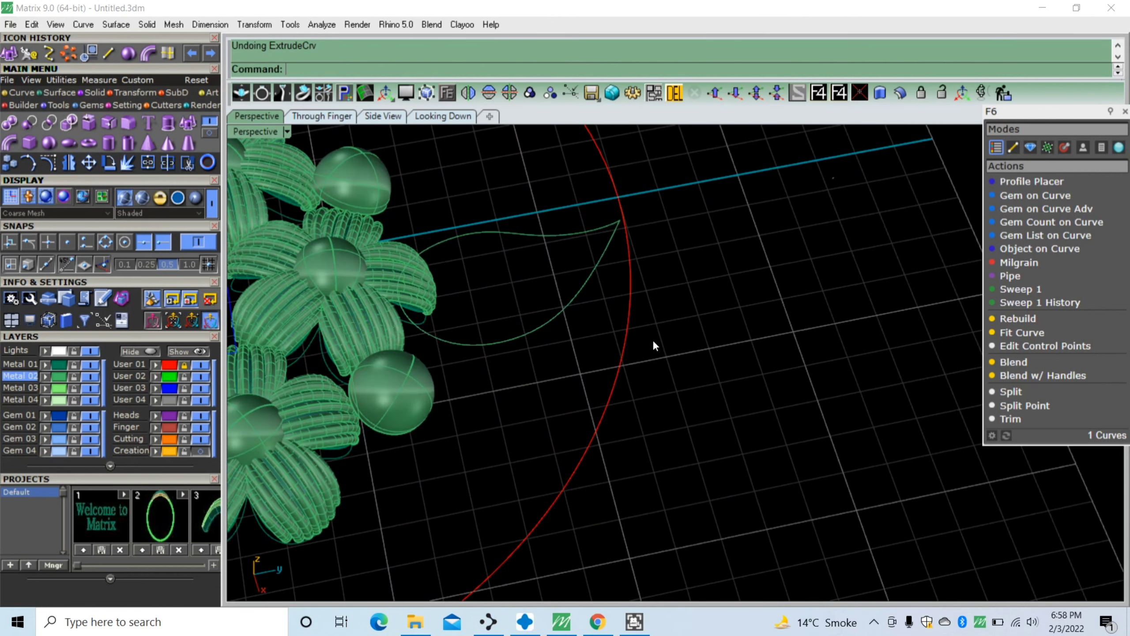
pyautogui.scroll(-3, 653, 339)
pyautogui.scroll(-3, 593, 373)
pyautogui.scroll(5, 656, 287)
pyautogui.moveTo(608, 301)
pyautogui.mouseDown(button='right')
pyautogui.moveTo(529, 396)
pyautogui.moveTo(618, 384)
pyautogui.mouseUp(button='right')
pyautogui.scroll(-3, 669, 359)
pyautogui.scroll(5, 660, 325)
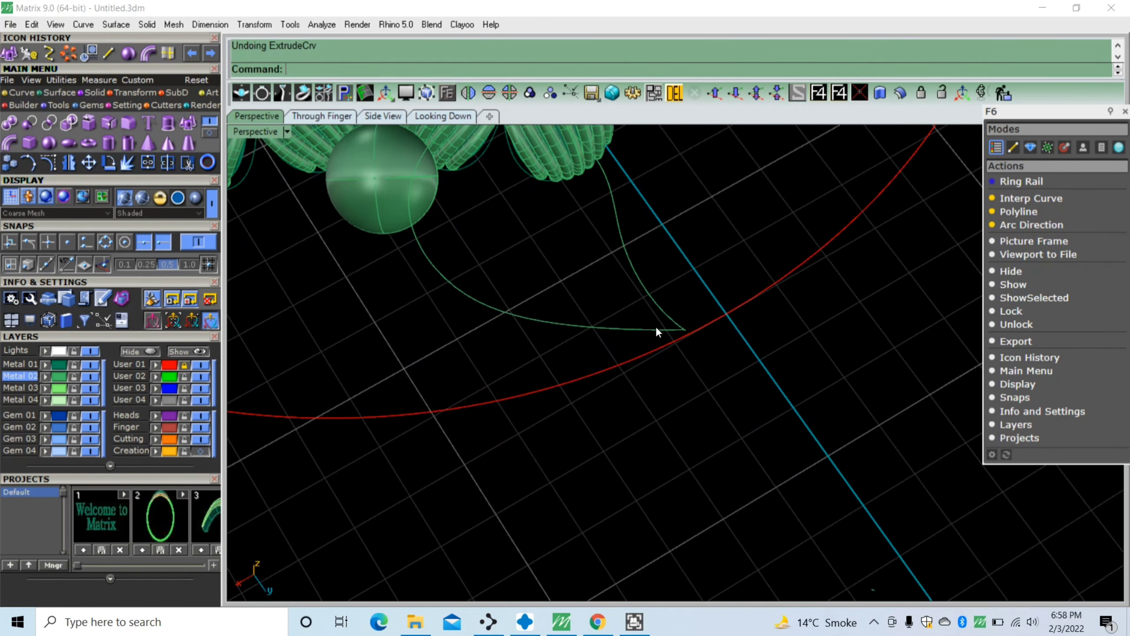
pyautogui.click(655, 327)
# From a near top-down view, start Object on Curve beads along the teardrop and shift their start
pyautogui.scroll(-3, 649, 356)
pyautogui.scroll(-3, 649, 373)
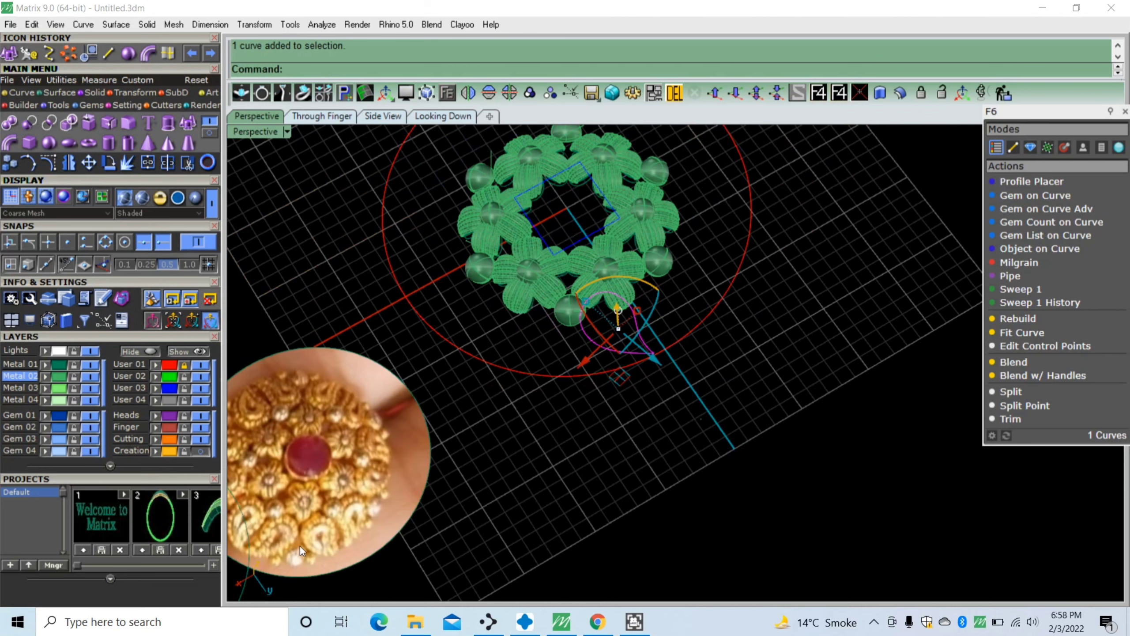
pyautogui.scroll(2, 298, 539)
pyautogui.scroll(-2, 517, 523)
pyautogui.moveTo(518, 523); pyautogui.dragTo(715, 455, button='right')
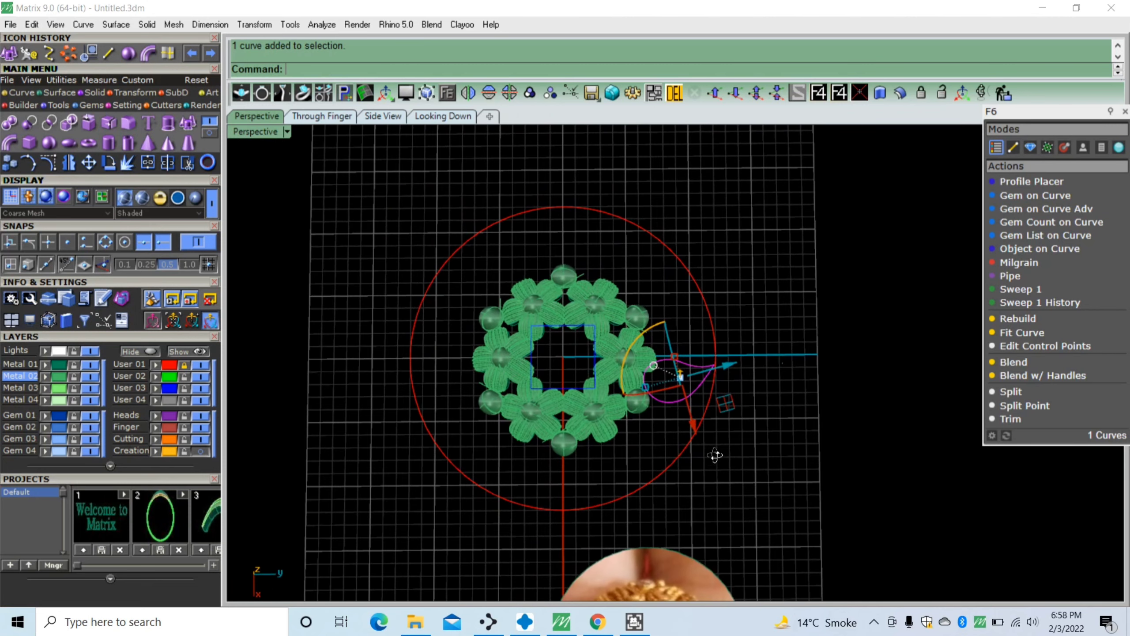
pyautogui.scroll(4, 696, 400)
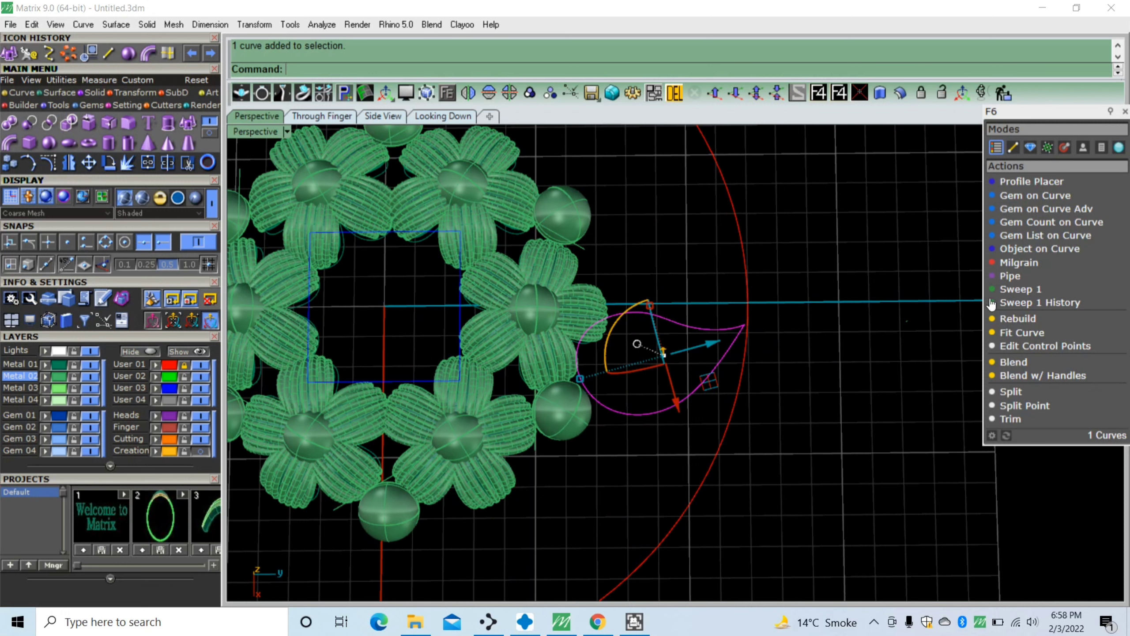
pyautogui.click(1023, 249)
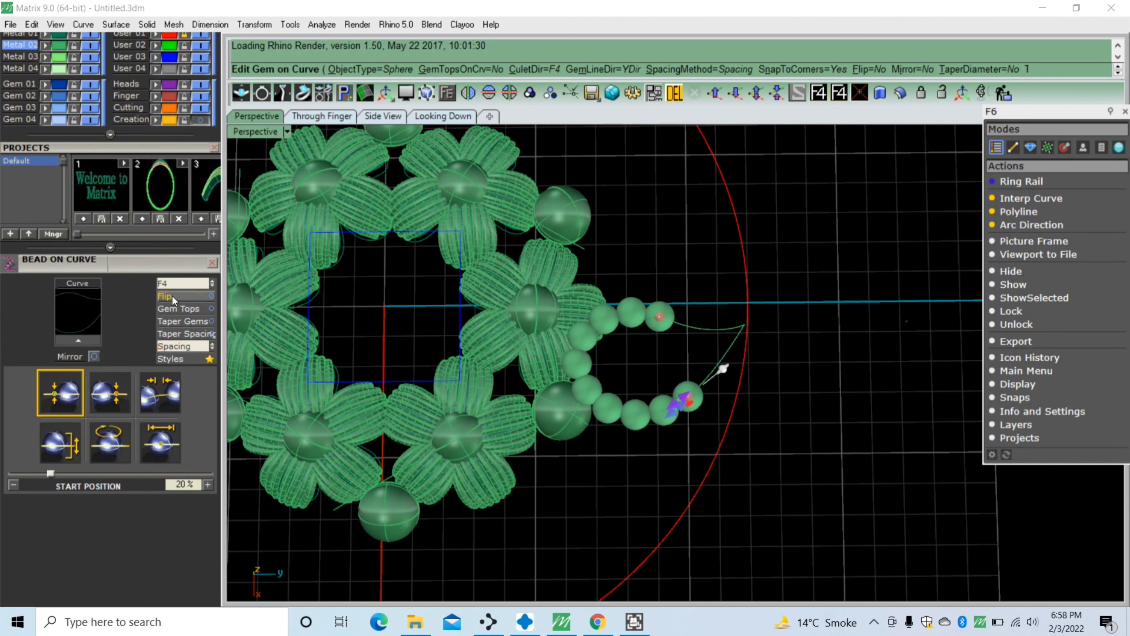
pyautogui.scroll(-1, 173, 287)
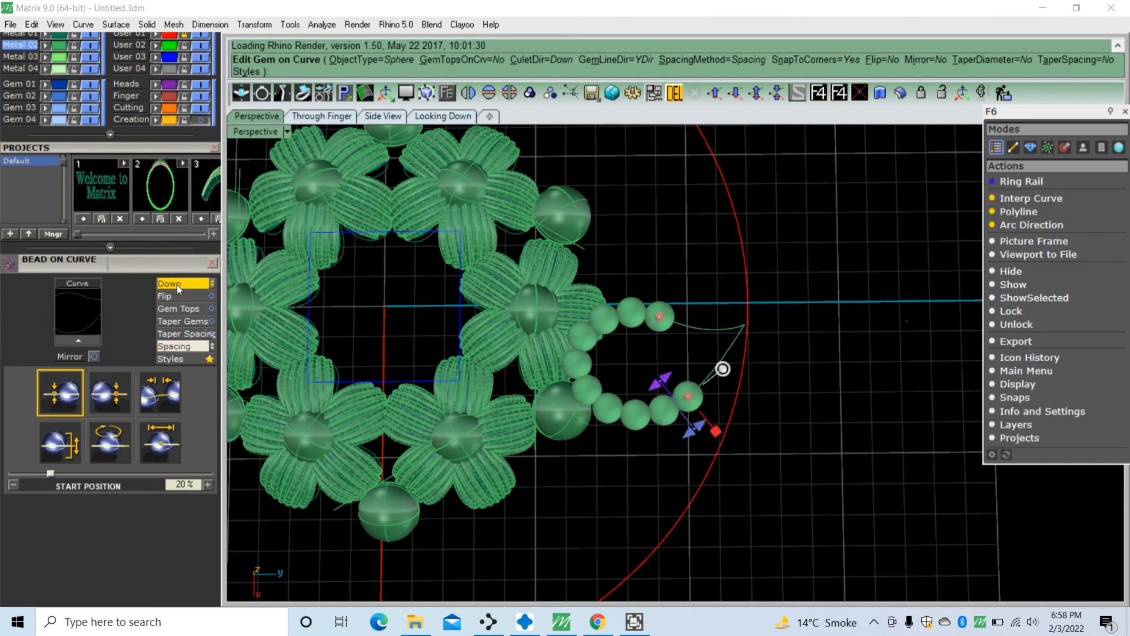
pyautogui.scroll(-1, 173, 290)
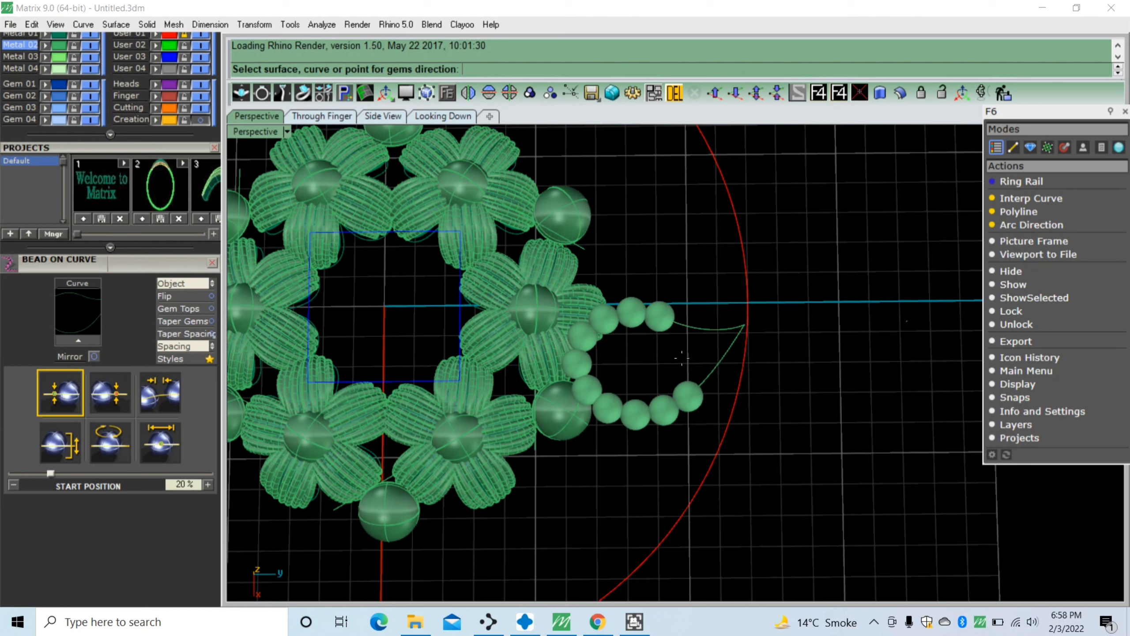
pyautogui.click(687, 396)
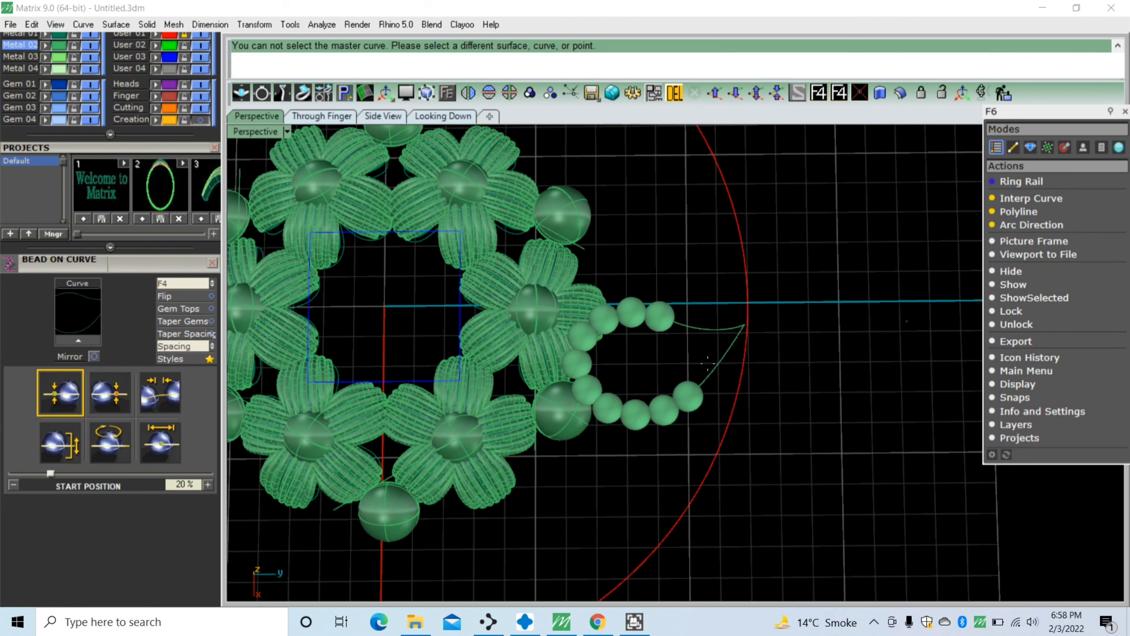
pyautogui.moveTo(687, 396)
pyautogui.mouseDown()
pyautogui.moveTo(746, 321)
pyautogui.moveTo(595, 314)
pyautogui.moveTo(599, 398)
pyautogui.moveTo(723, 369)
pyautogui.moveTo(735, 327)
pyautogui.moveTo(739, 338)
pyautogui.mouseUp()
# Set the bead end position to 0%, keep Spacing method, flip the beads and set gem direction
pyautogui.click(62, 401)
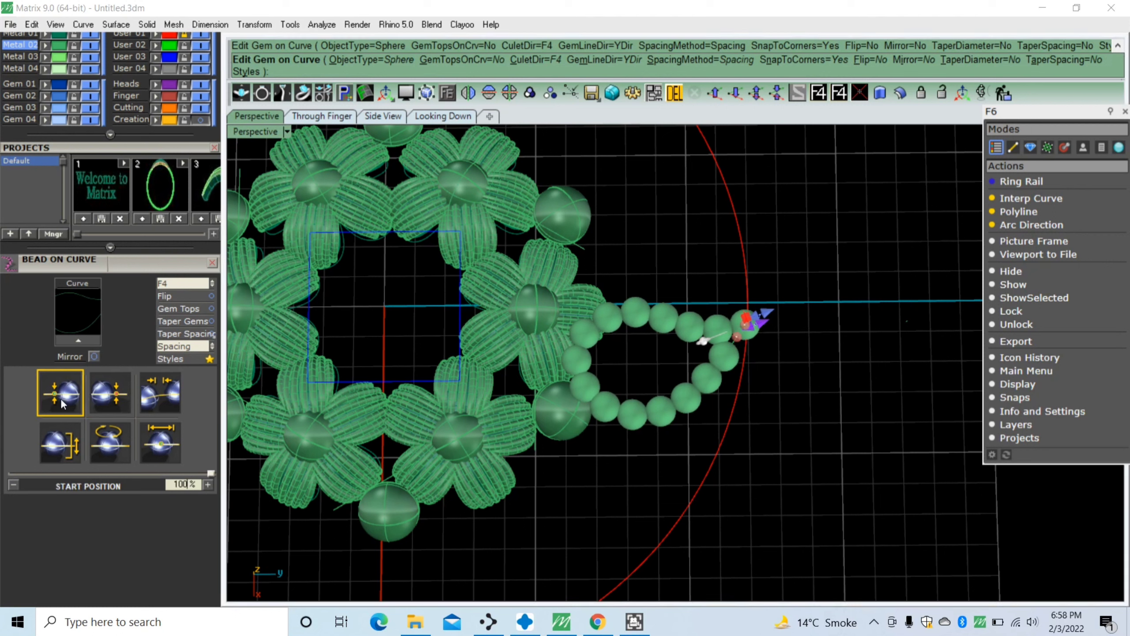
pyautogui.click(131, 414)
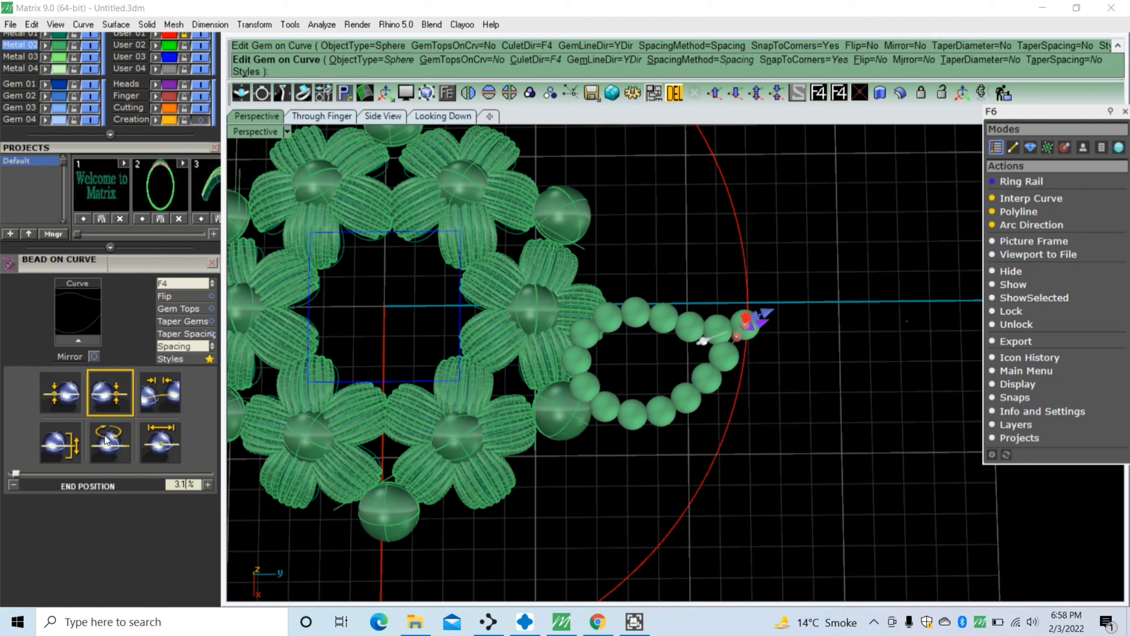
pyautogui.moveTo(17, 478); pyautogui.dragTo(12, 479)
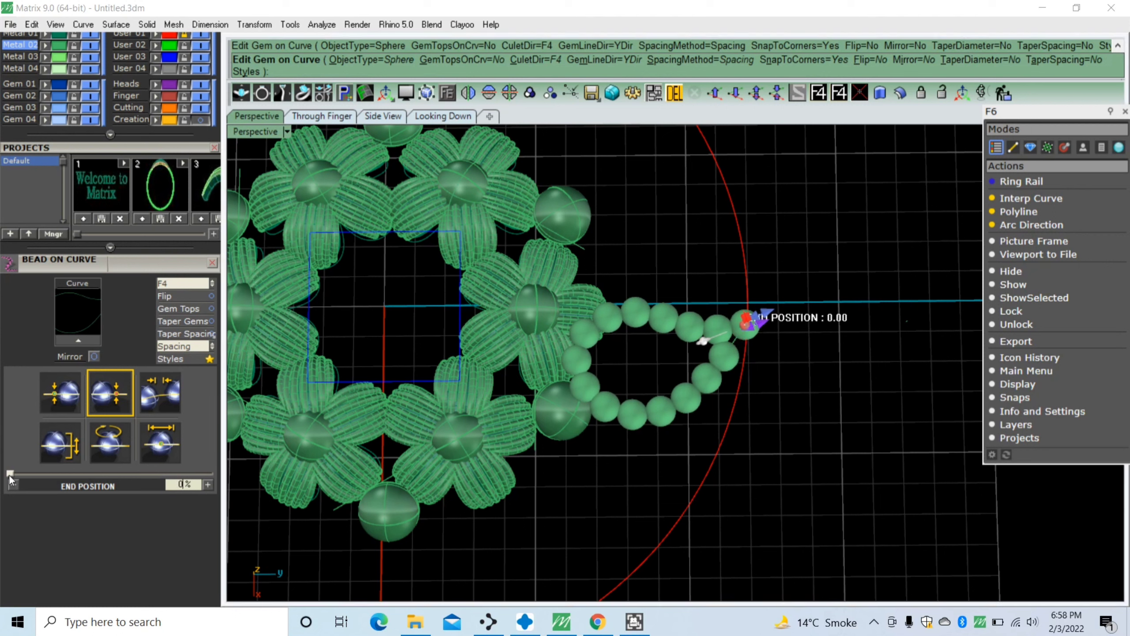
pyautogui.click(176, 347)
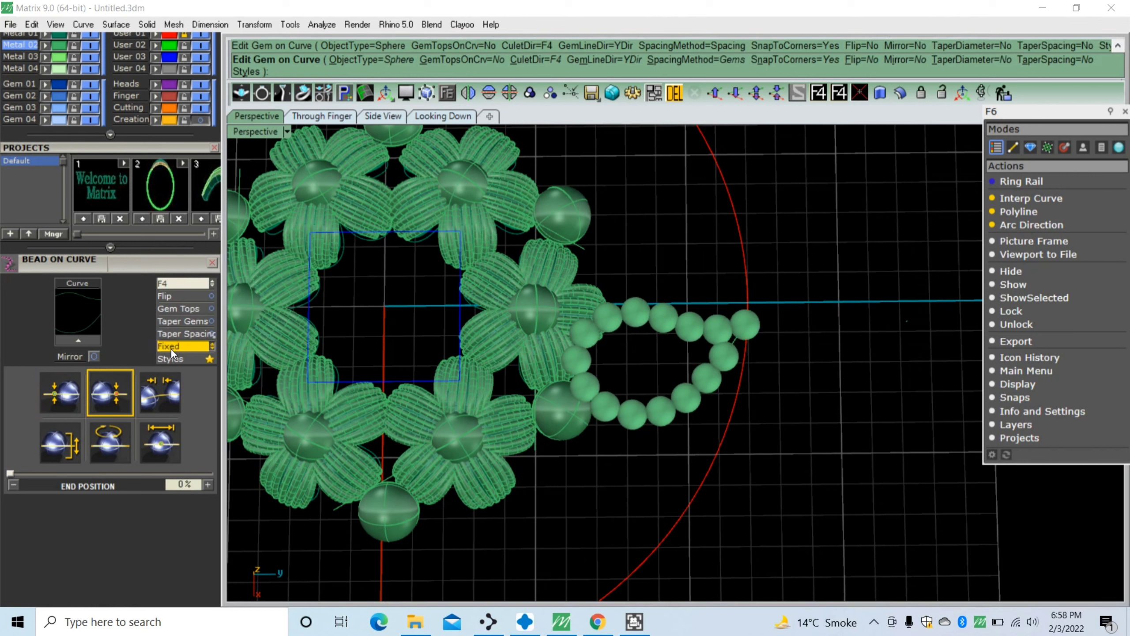
pyautogui.click(171, 350)
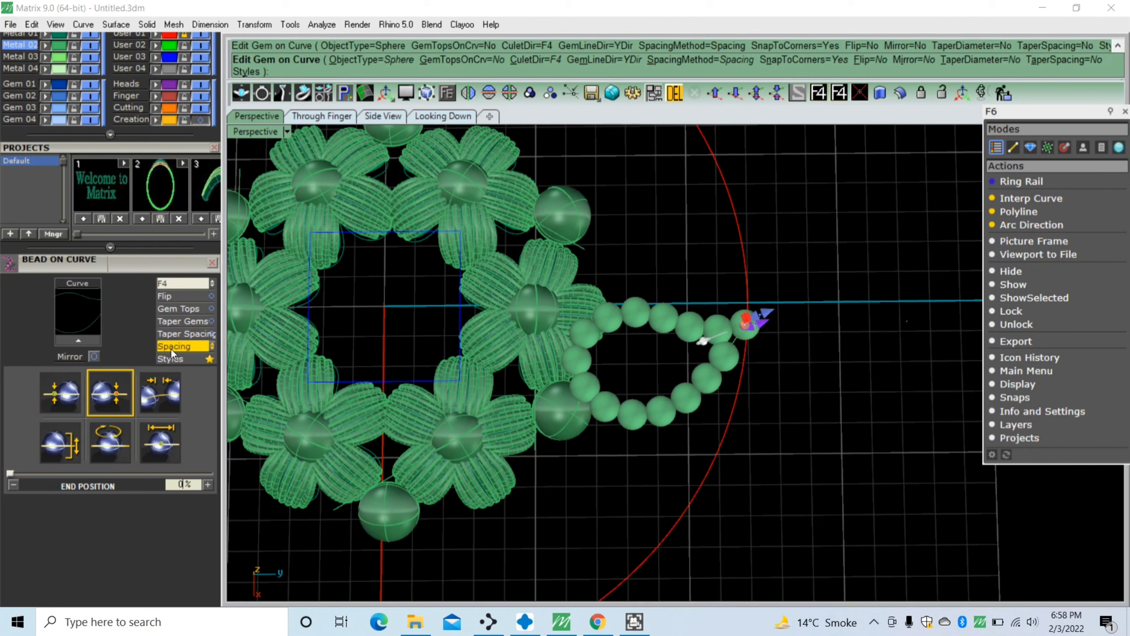
pyautogui.click(186, 298)
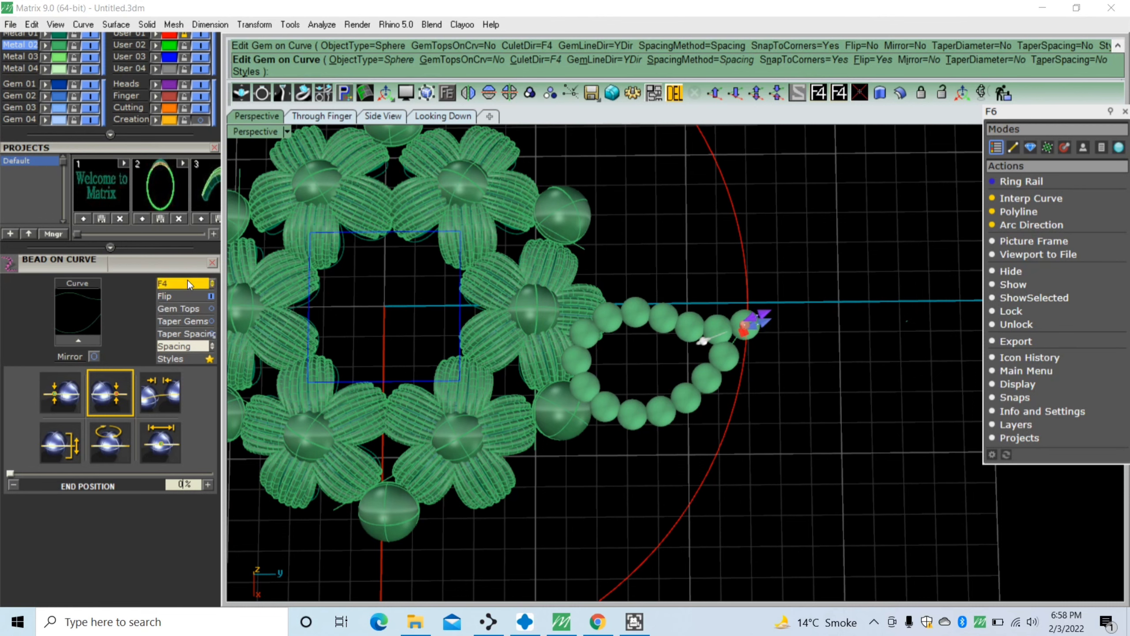
pyautogui.click(188, 284)
pyautogui.click(189, 286)
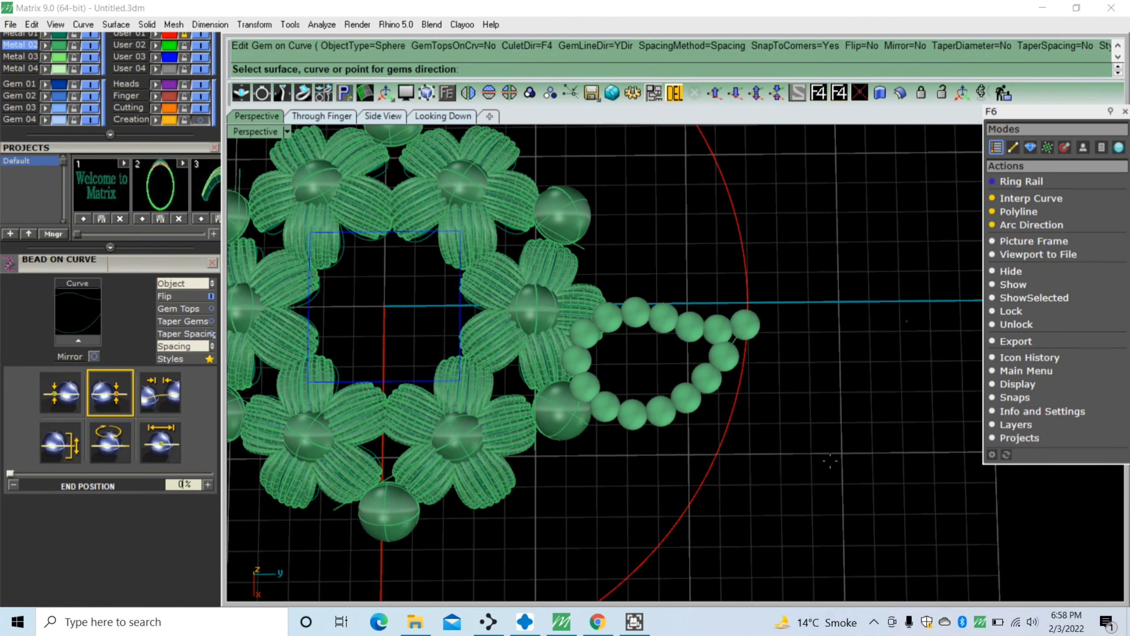
# Orbit around the bead chain, dismiss the busy warning, and finish placing the beads
pyautogui.scroll(3, 694, 330)
pyautogui.scroll(-3, 698, 420)
pyautogui.moveTo(698, 420); pyautogui.dragTo(647, 369, button='right')
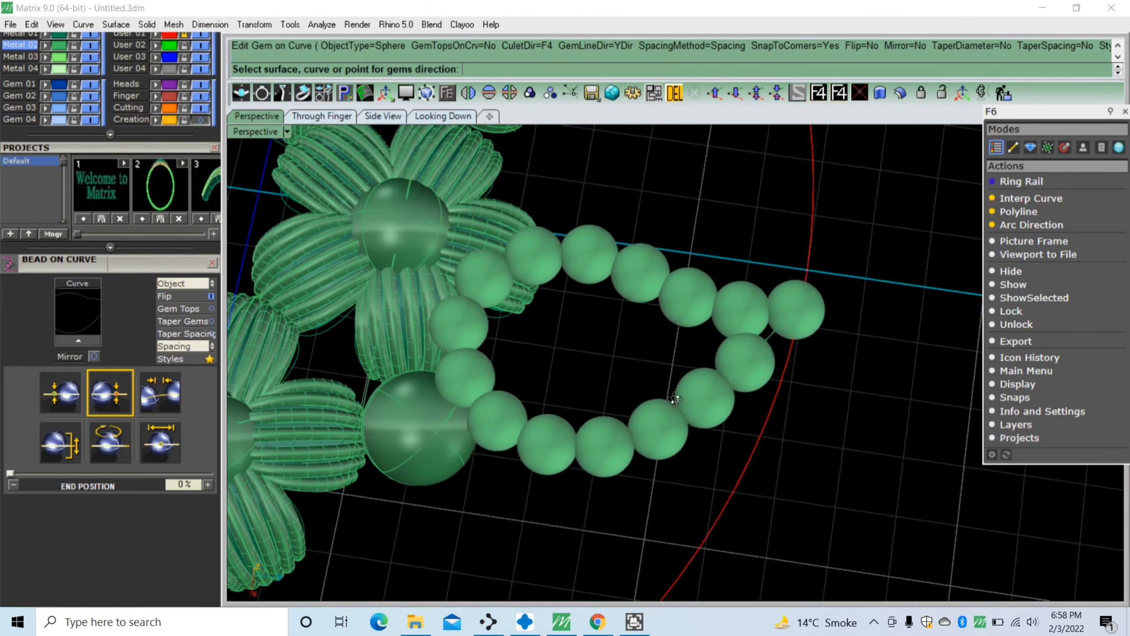
pyautogui.click(663, 359)
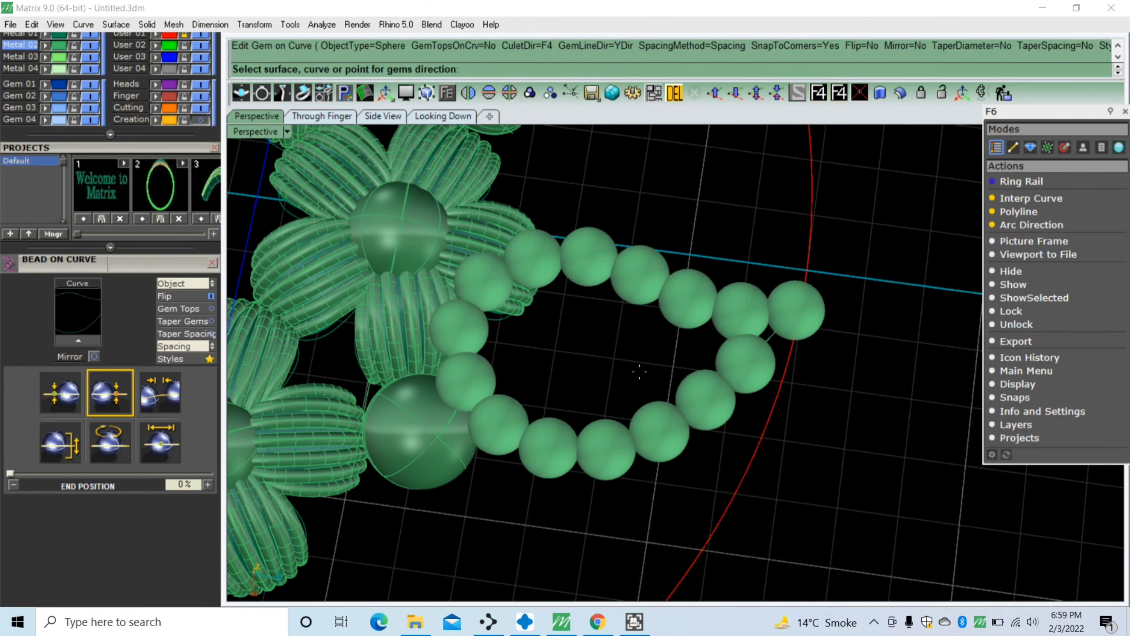
pyautogui.rightClick(637, 371)
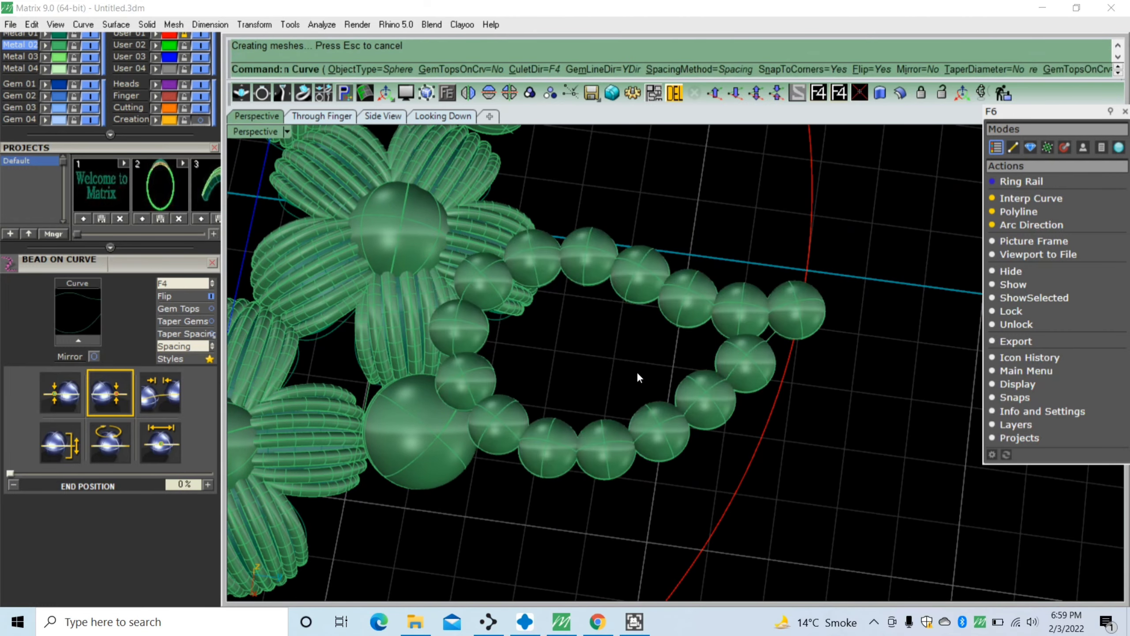
# Select the bead chain along the teardrop and hide the Gem 04 layer
pyautogui.scroll(-5, 600, 419)
pyautogui.scroll(-5, 532, 426)
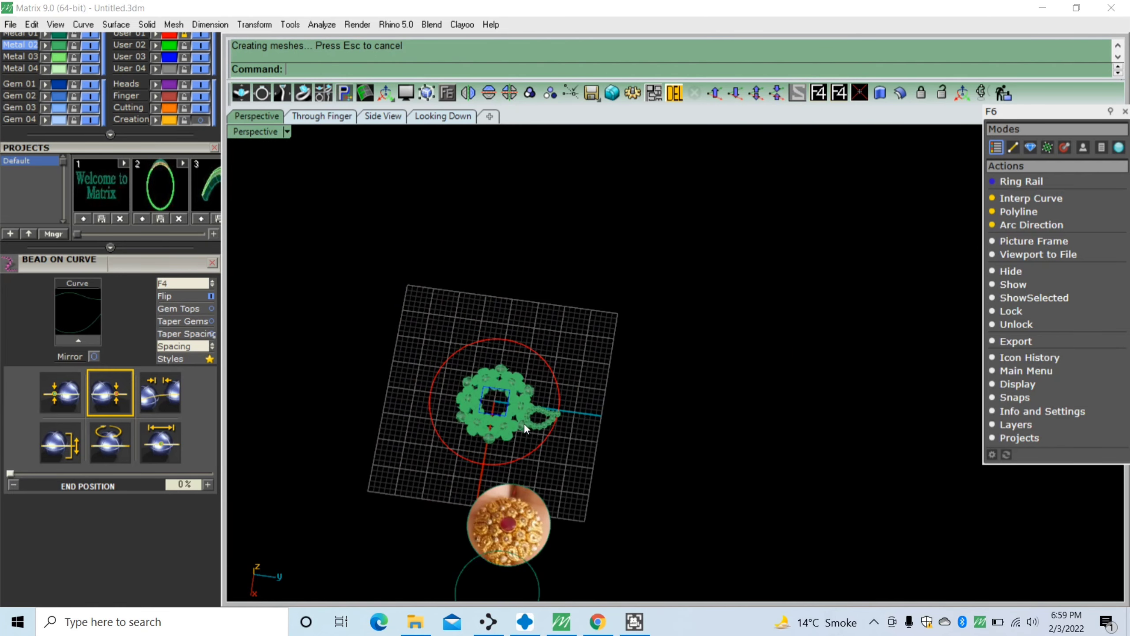
pyautogui.scroll(4, 521, 523)
pyautogui.scroll(5, 533, 529)
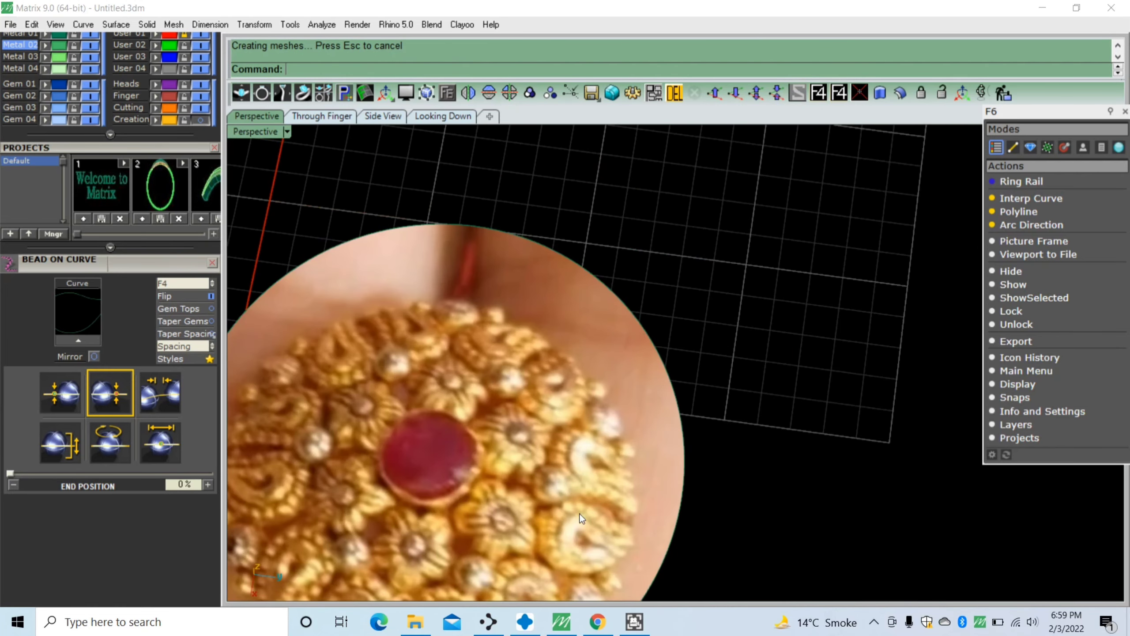
pyautogui.scroll(-5, 570, 512)
pyautogui.scroll(3, 581, 374)
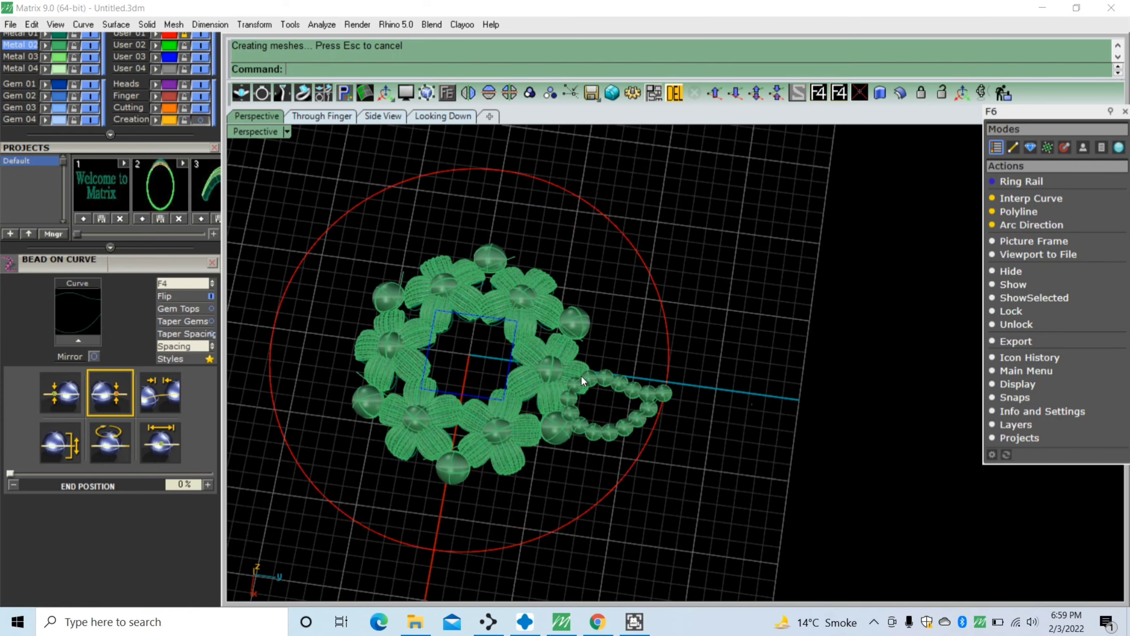
pyautogui.scroll(5, 608, 380)
pyautogui.scroll(4, 649, 396)
pyautogui.click(665, 387)
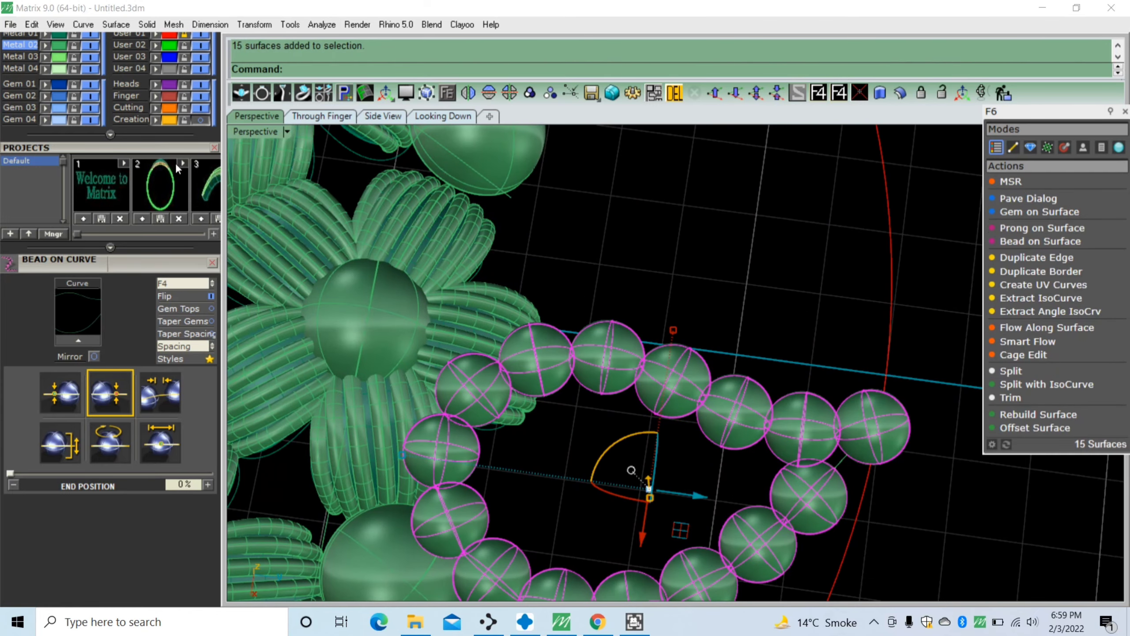
pyautogui.click(91, 119)
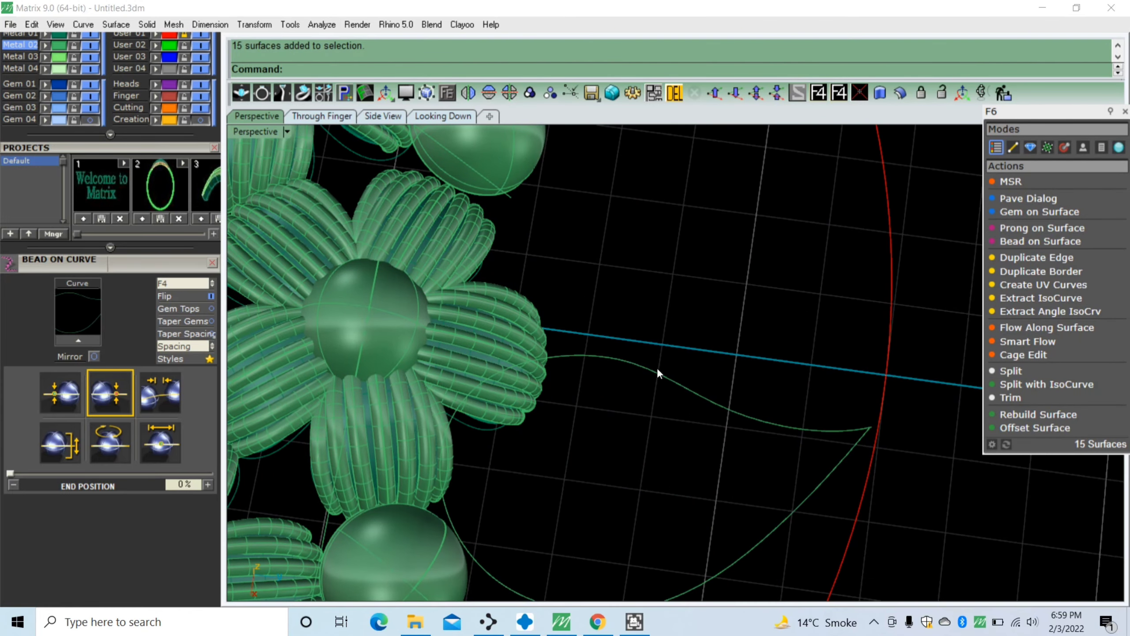
# Select the green teardrop curve and bring up the Curve tool icons
pyautogui.click(714, 405)
pyautogui.moveTo(605, 393); pyautogui.dragTo(333, 294, button='right')
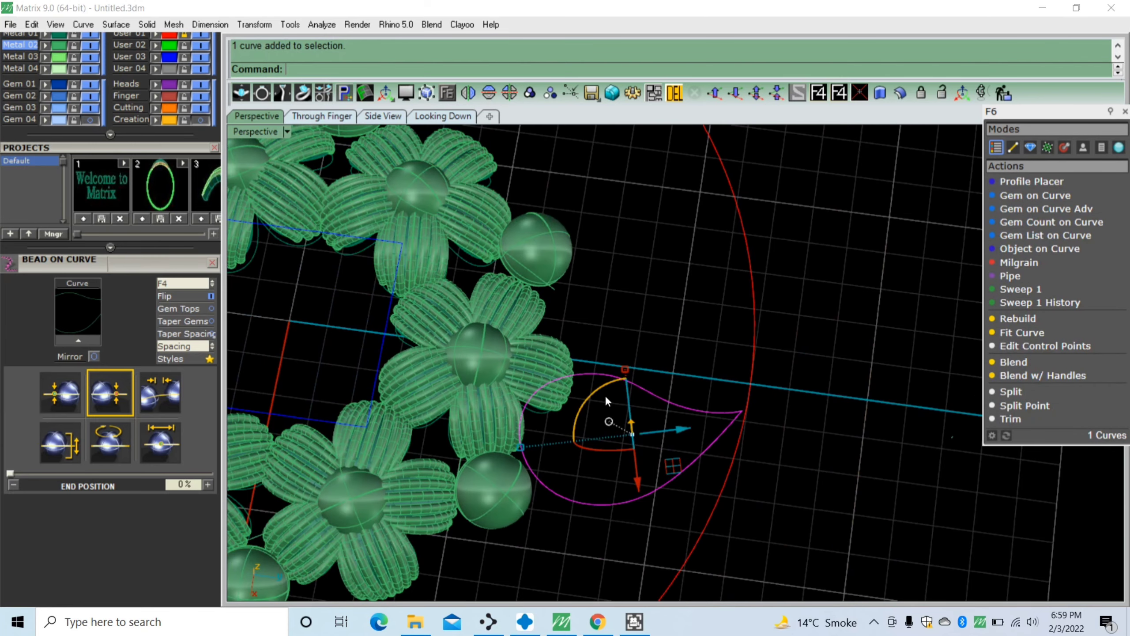
pyautogui.scroll(3, 139, 154)
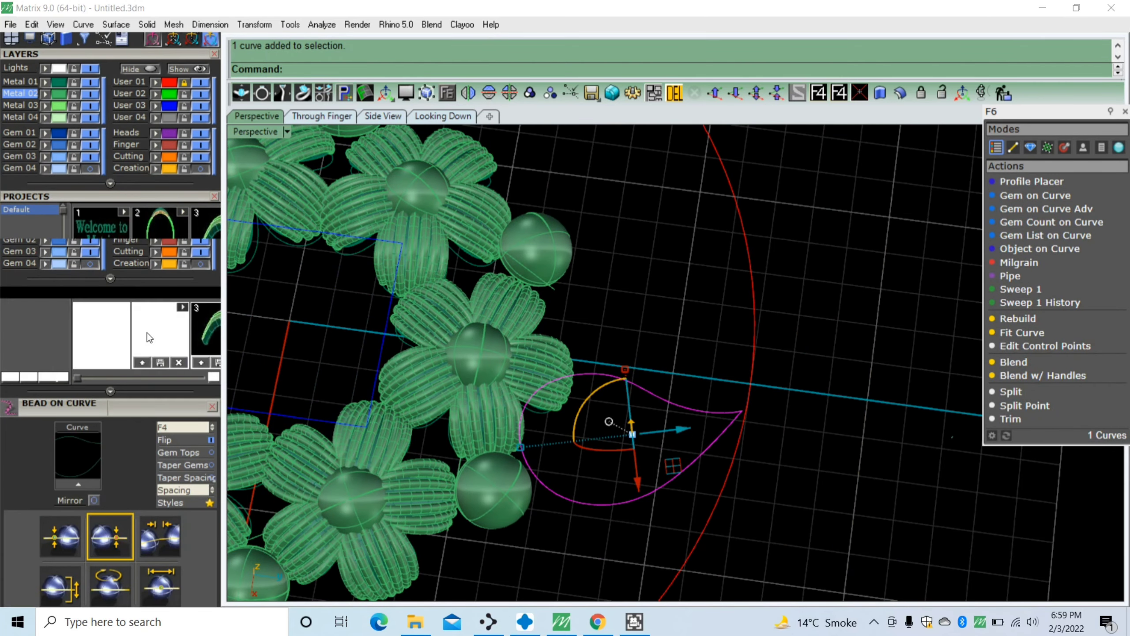
pyautogui.scroll(2, 143, 312)
pyautogui.scroll(2, 76, 111)
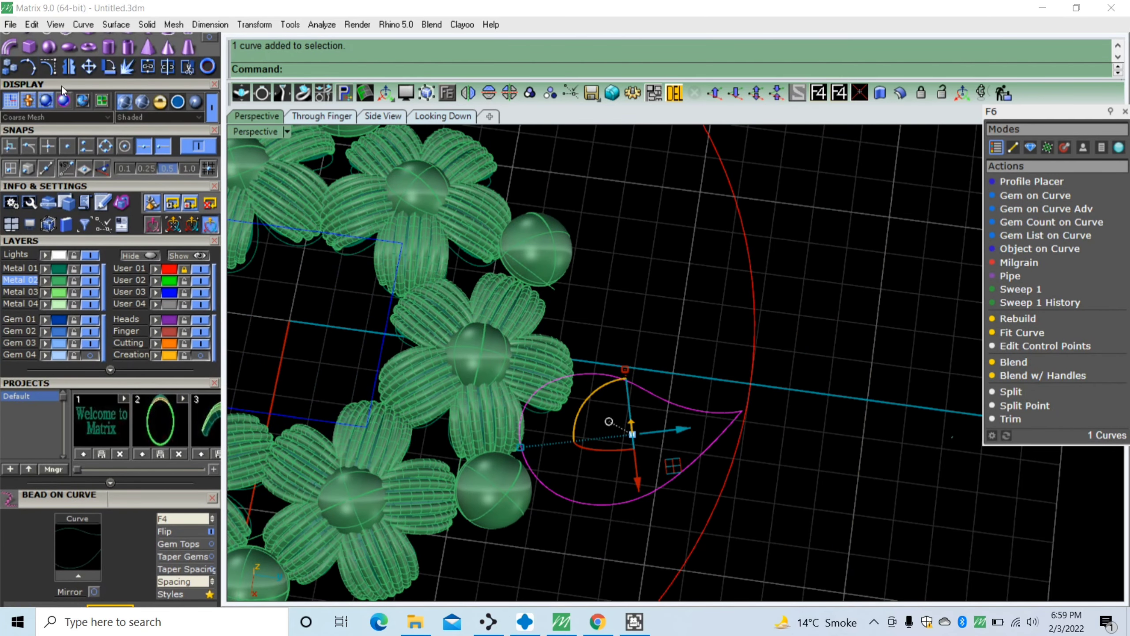
pyautogui.moveTo(62, 90); pyautogui.dragTo(61, 183)
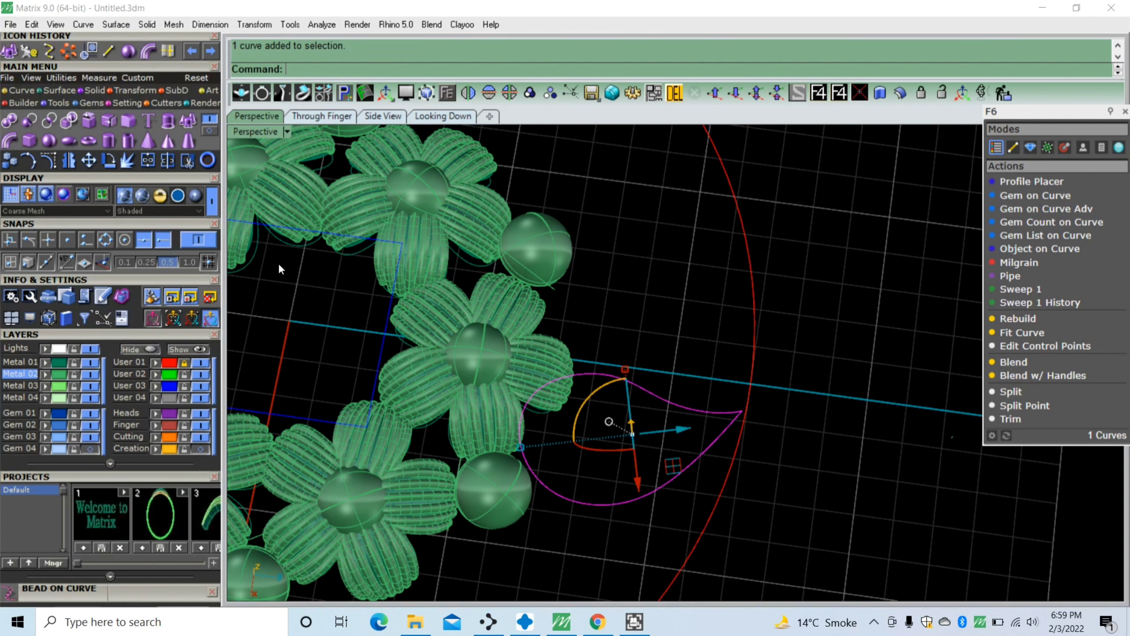
pyautogui.click(20, 91)
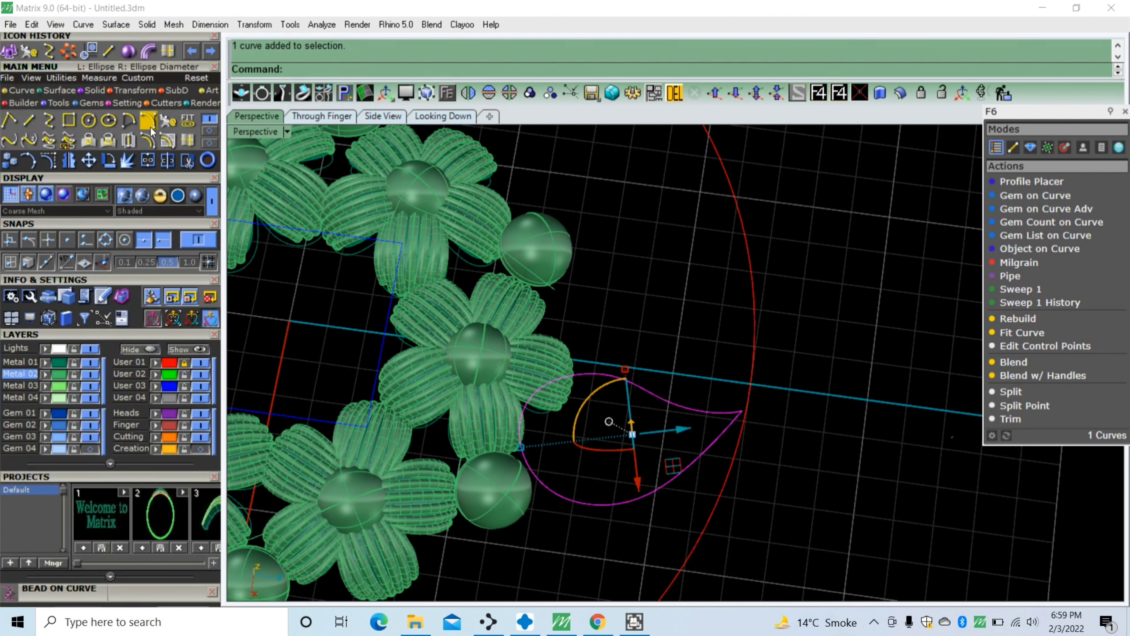
# Offset the teardrop curve 1 unit inward to create a nested closed curve
pyautogui.click(148, 141)
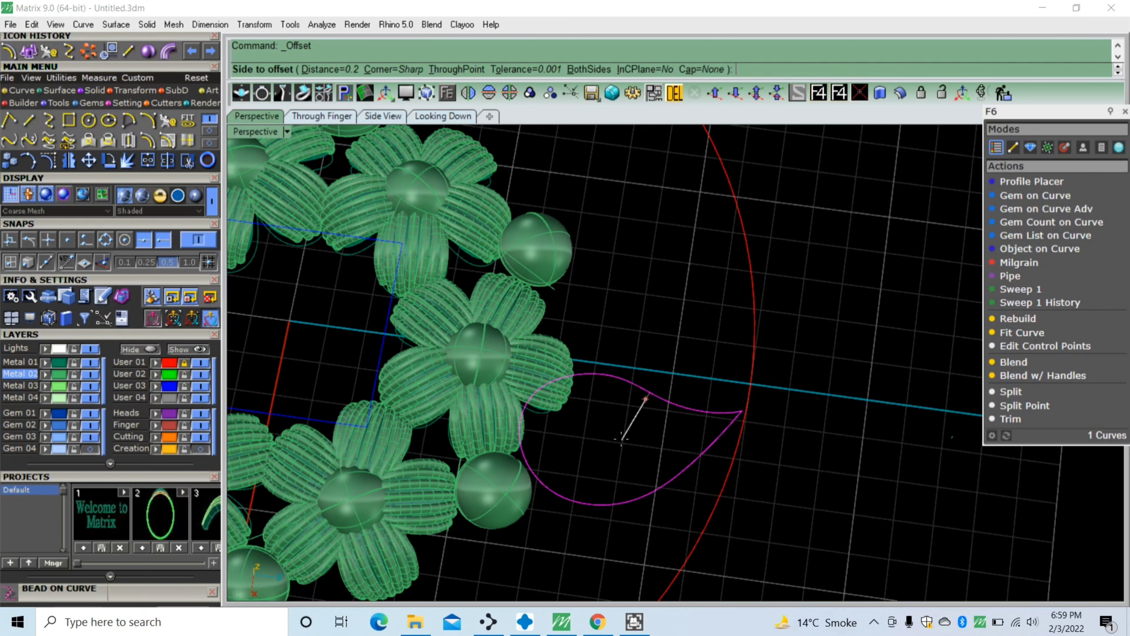
pyautogui.write('1')
pyautogui.press('Return')
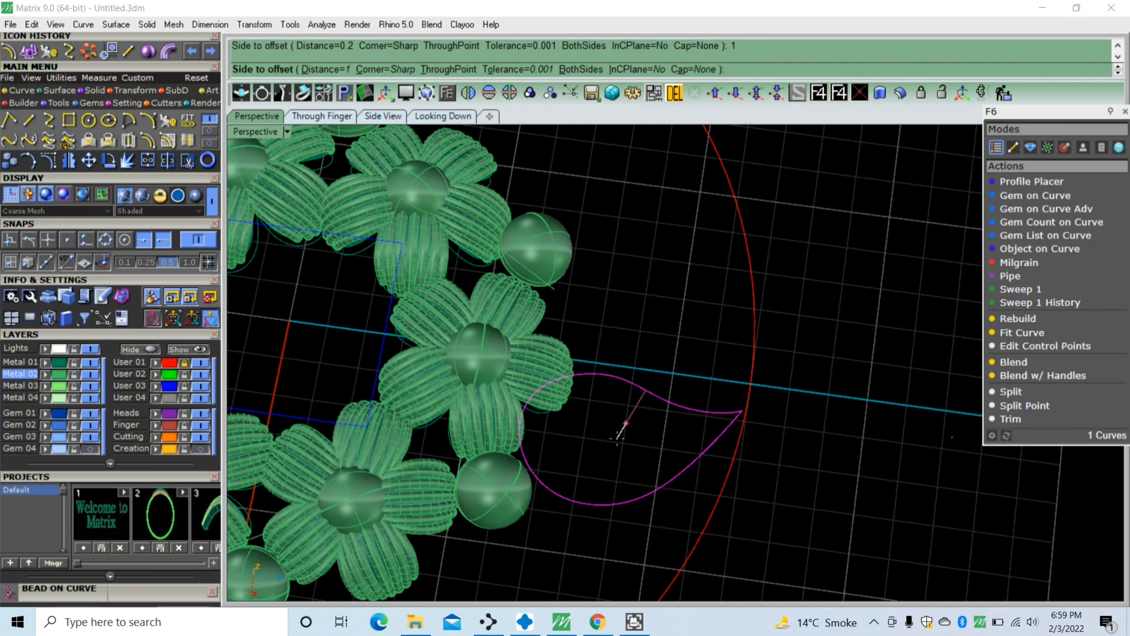
pyautogui.click(618, 438)
pyautogui.click(761, 491)
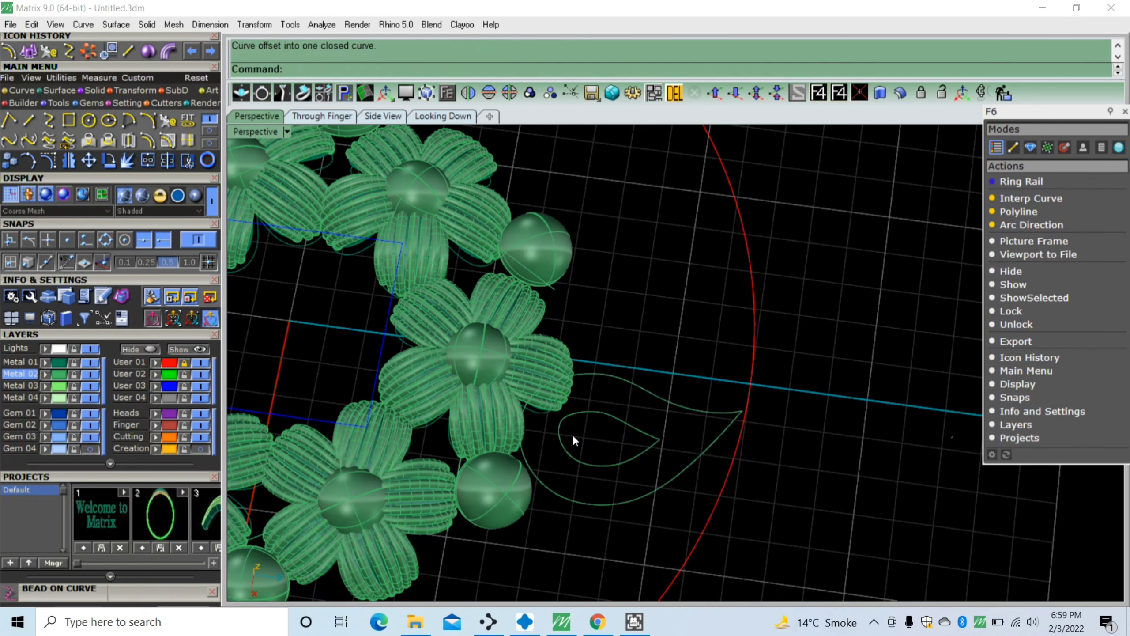
pyautogui.scroll(-5, 572, 434)
pyautogui.scroll(-3, 569, 430)
pyautogui.scroll(-2, 563, 489)
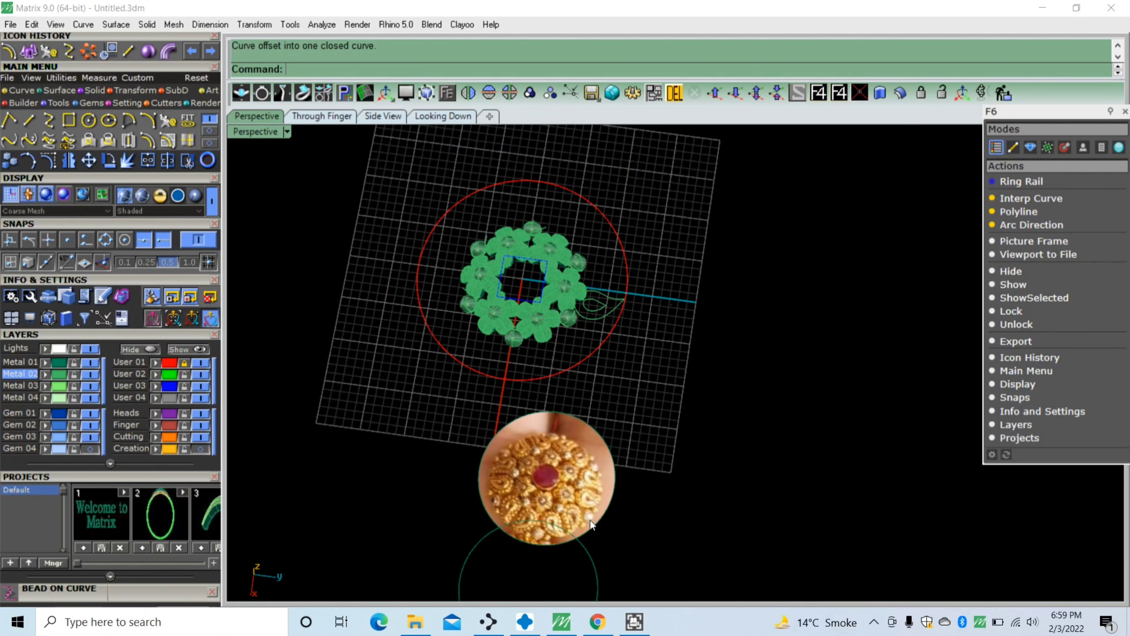
pyautogui.scroll(3, 585, 325)
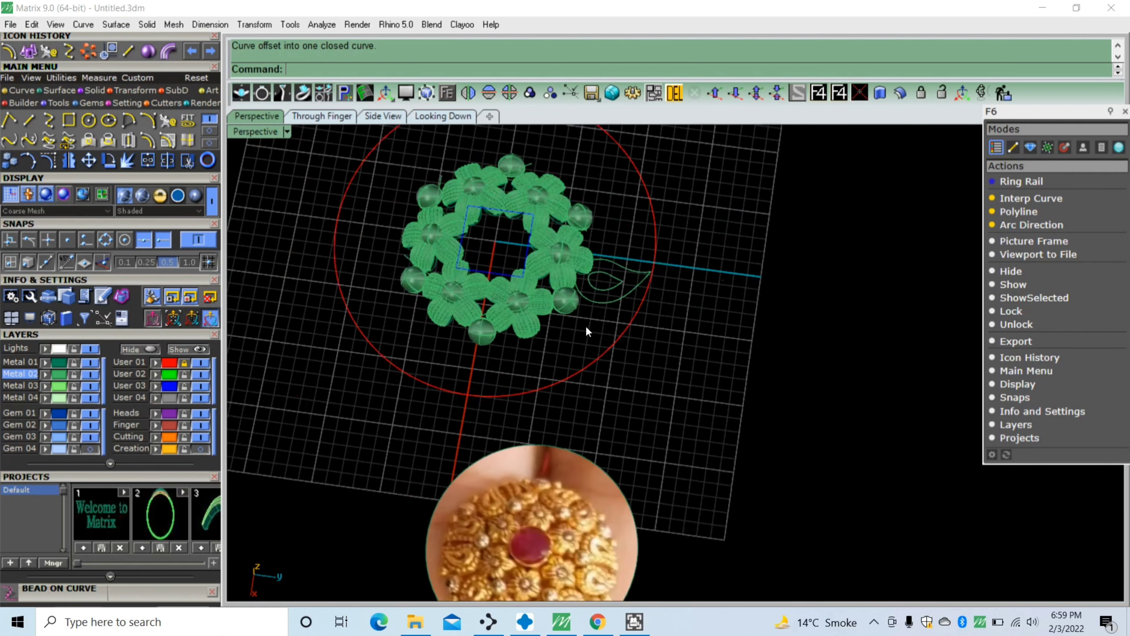
pyautogui.scroll(5, 604, 250)
pyautogui.scroll(3, 611, 288)
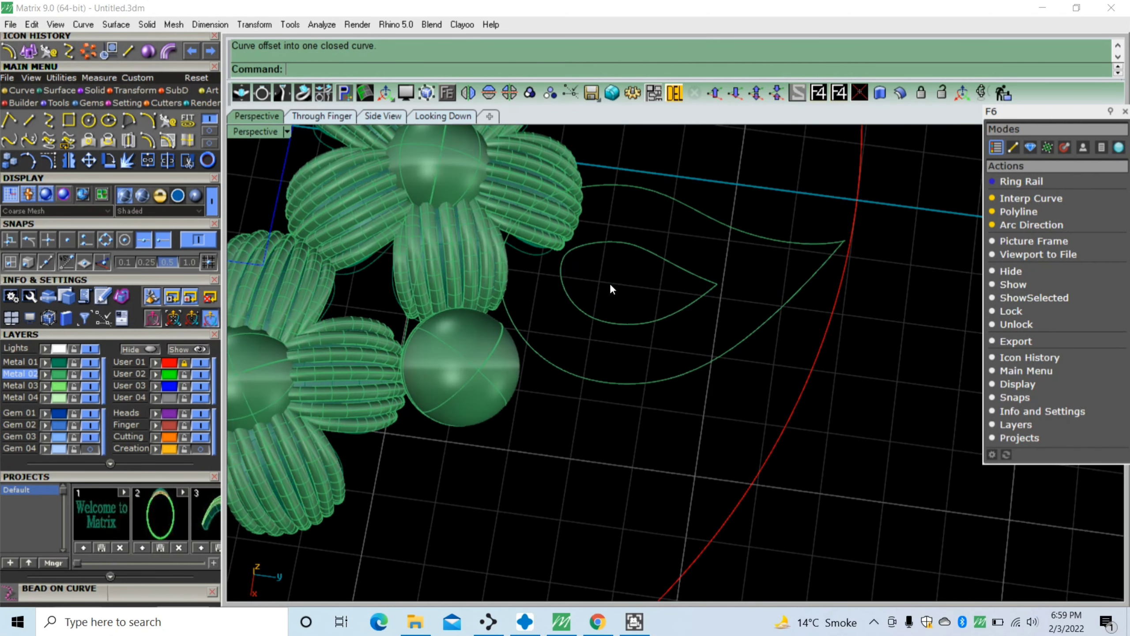
# Show the Gem 04 beads, then enlarge and slightly shift the inner teardrop curve for piping
pyautogui.click(91, 449)
pyautogui.click(653, 260)
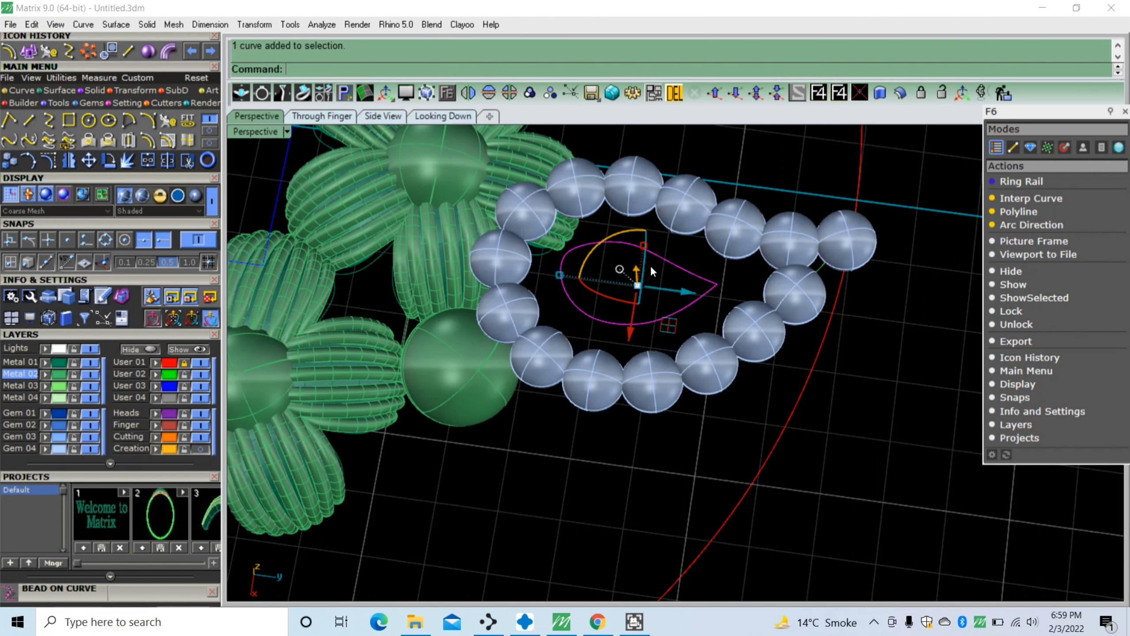
pyautogui.moveTo(561, 276); pyautogui.dragTo(530, 279)
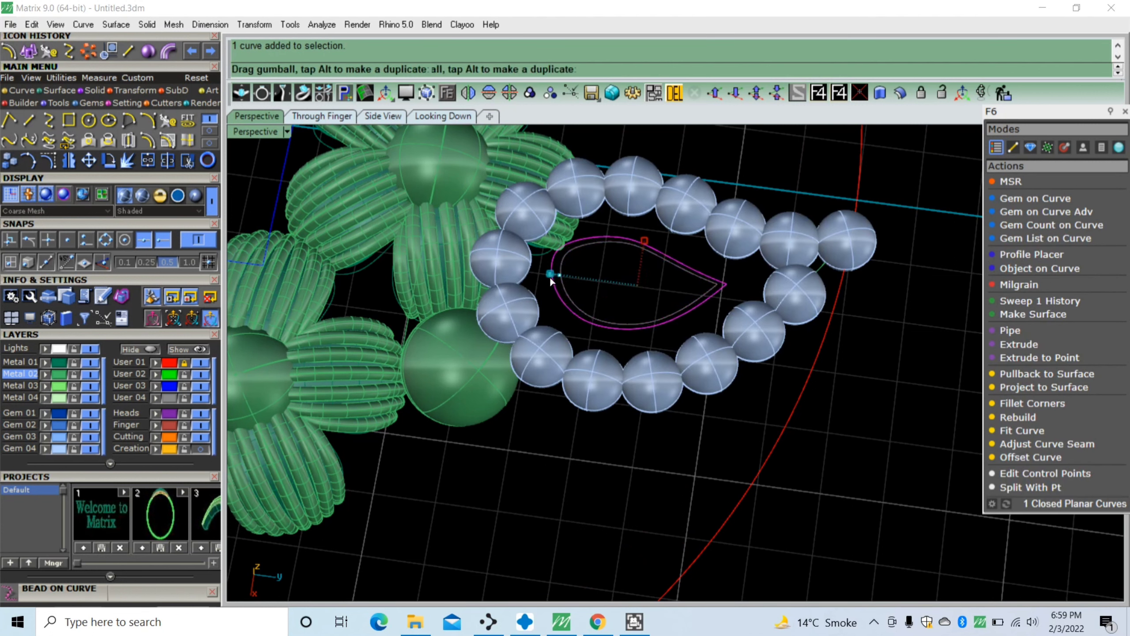
pyautogui.moveTo(631, 265)
pyautogui.mouseDown(button='right')
pyautogui.moveTo(697, 339)
pyautogui.moveTo(744, 359)
pyautogui.mouseUp(button='right')
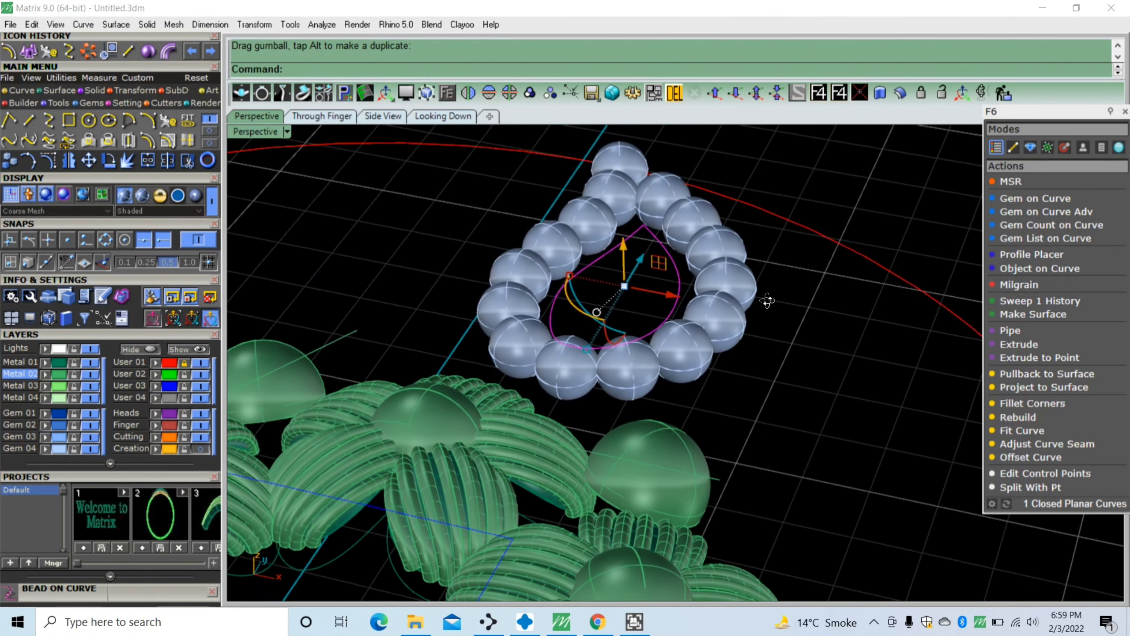
pyautogui.moveTo(638, 285); pyautogui.dragTo(641, 281)
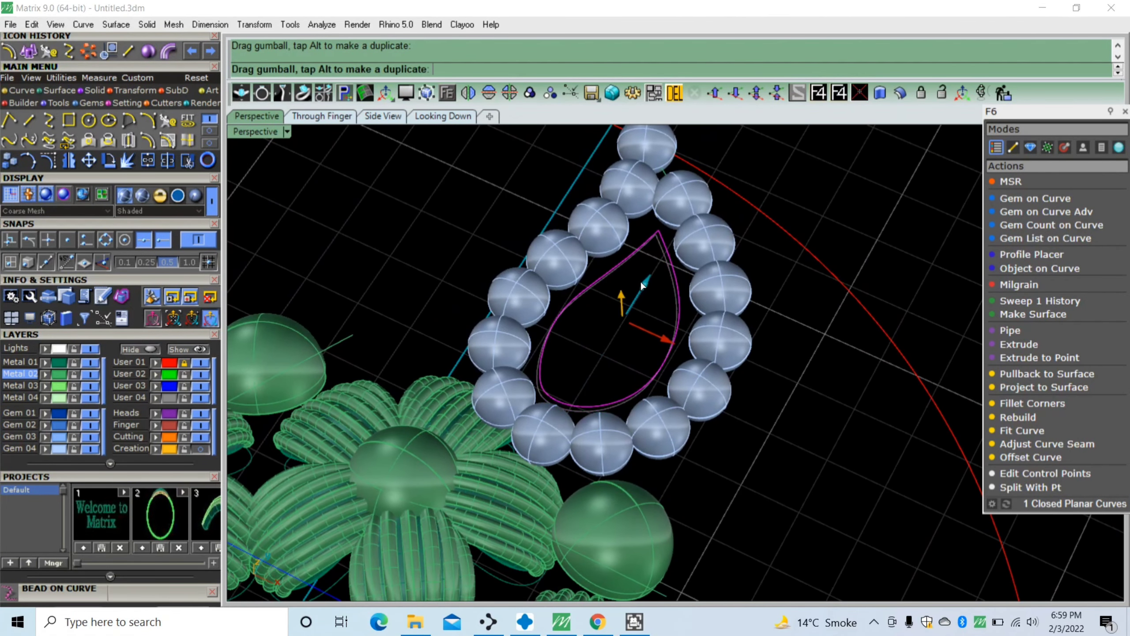
pyautogui.click(169, 50)
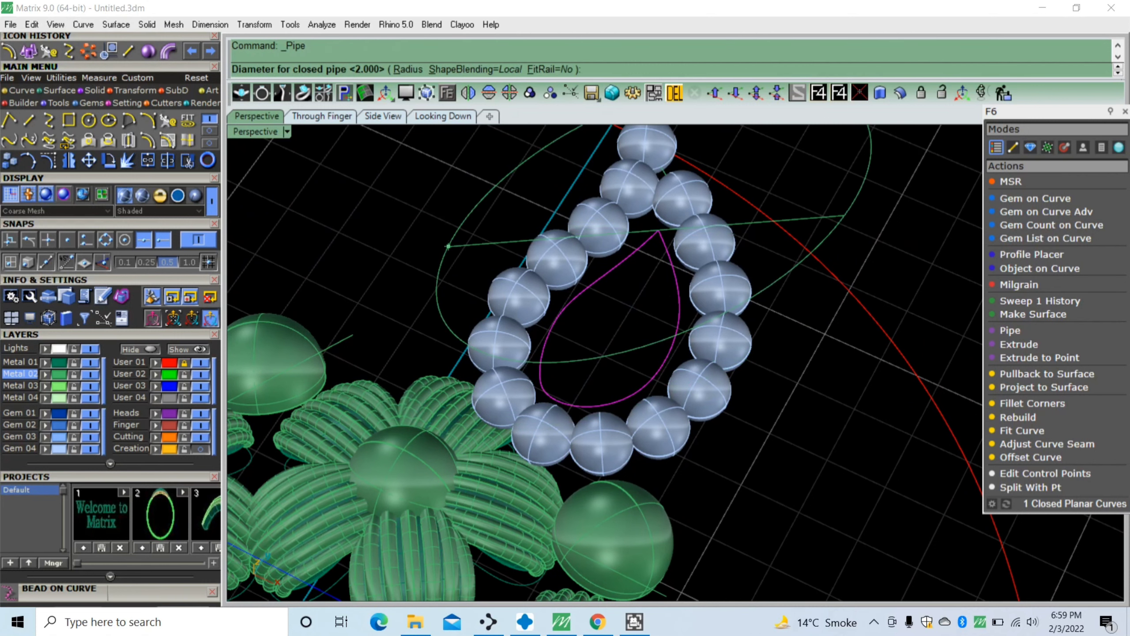
# Try piping the teardrop curve at 0.75 diameter, undoing the trial tubes
pyautogui.click(448, 246)
pyautogui.press('Return')
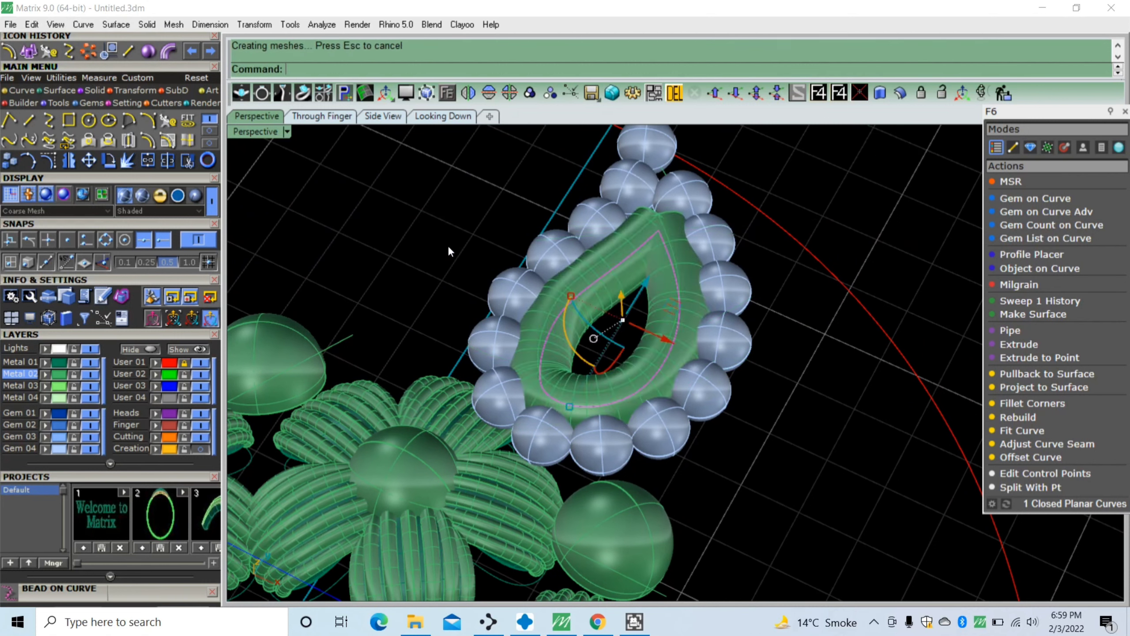
pyautogui.hotkey('ctrl', 'z')
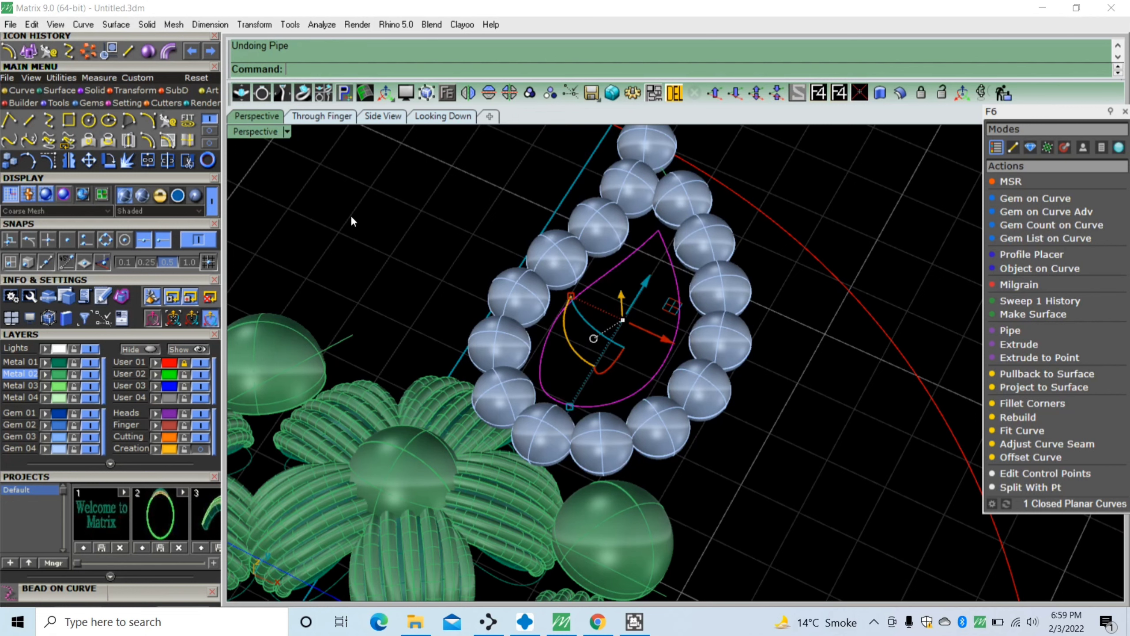
pyautogui.press('Return')
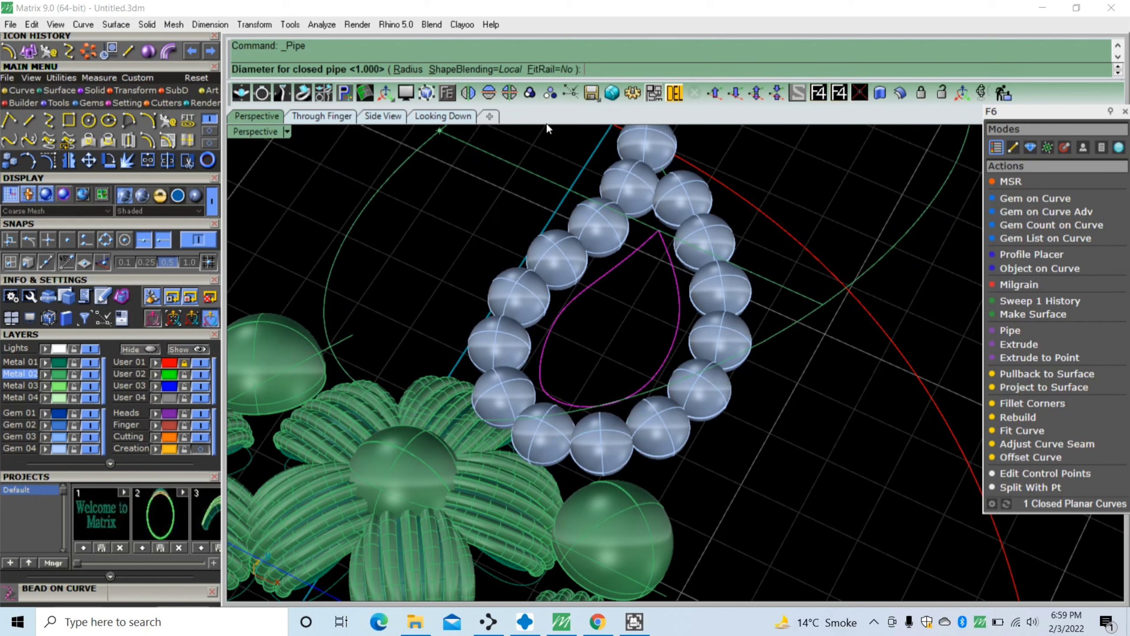
pyautogui.write('.75')
pyautogui.press('Return')
pyautogui.hotkey('ctrl', 'z')
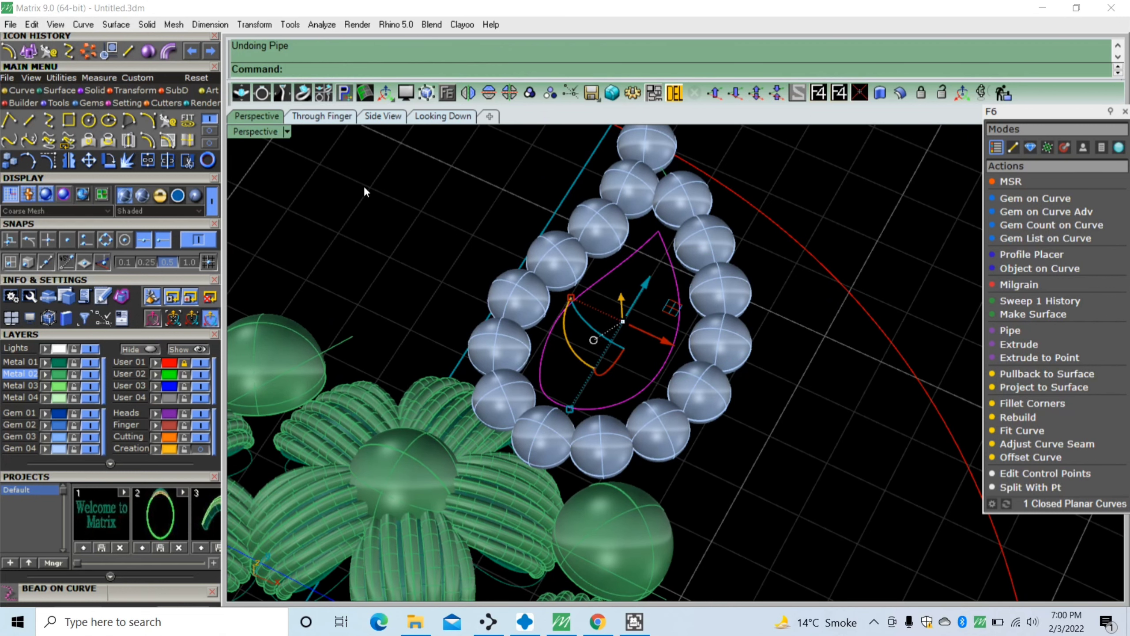
pyautogui.rightClick(364, 192)
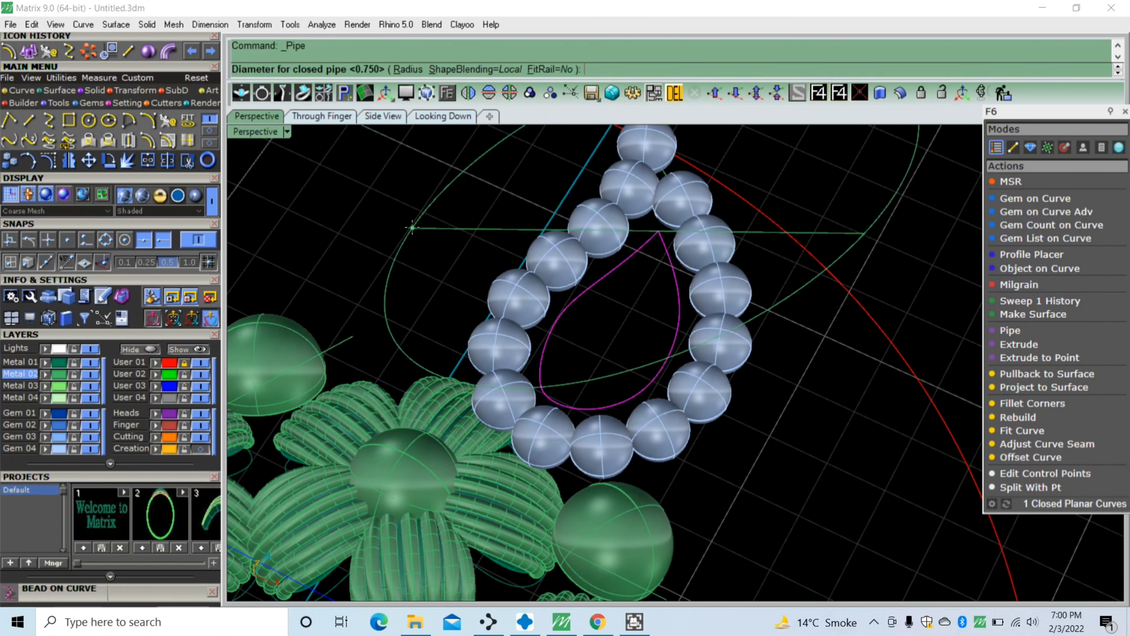
pyautogui.press('Escape')
pyautogui.press('Escape')
# Pipe the inner teardrop curve into a closed 0.75-diameter green tube
pyautogui.click(571, 281)
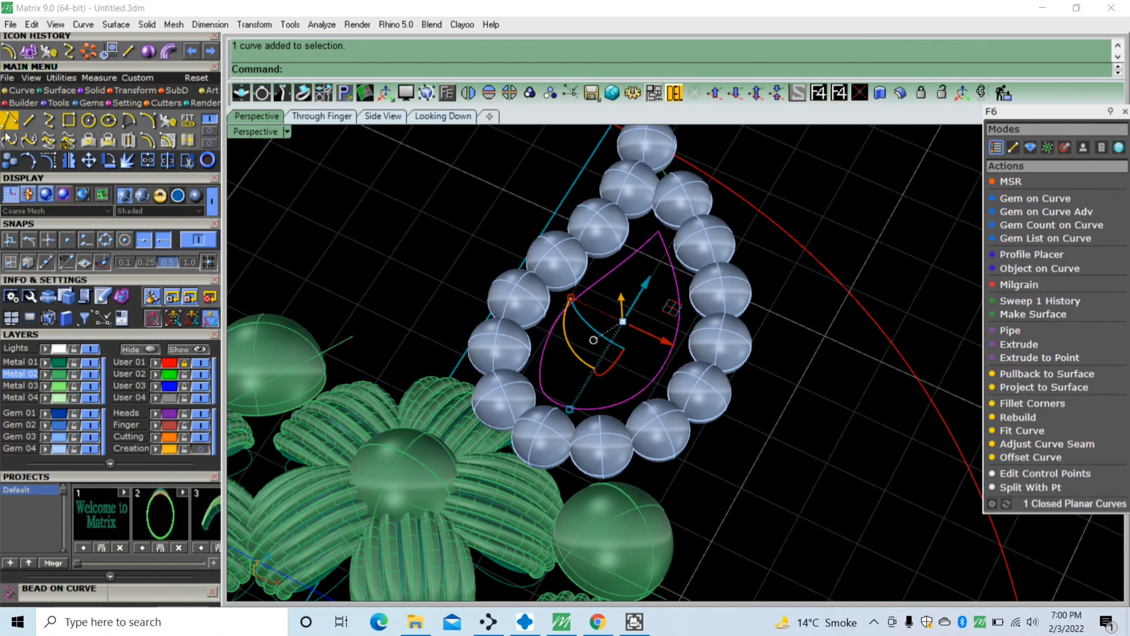
pyautogui.click(87, 91)
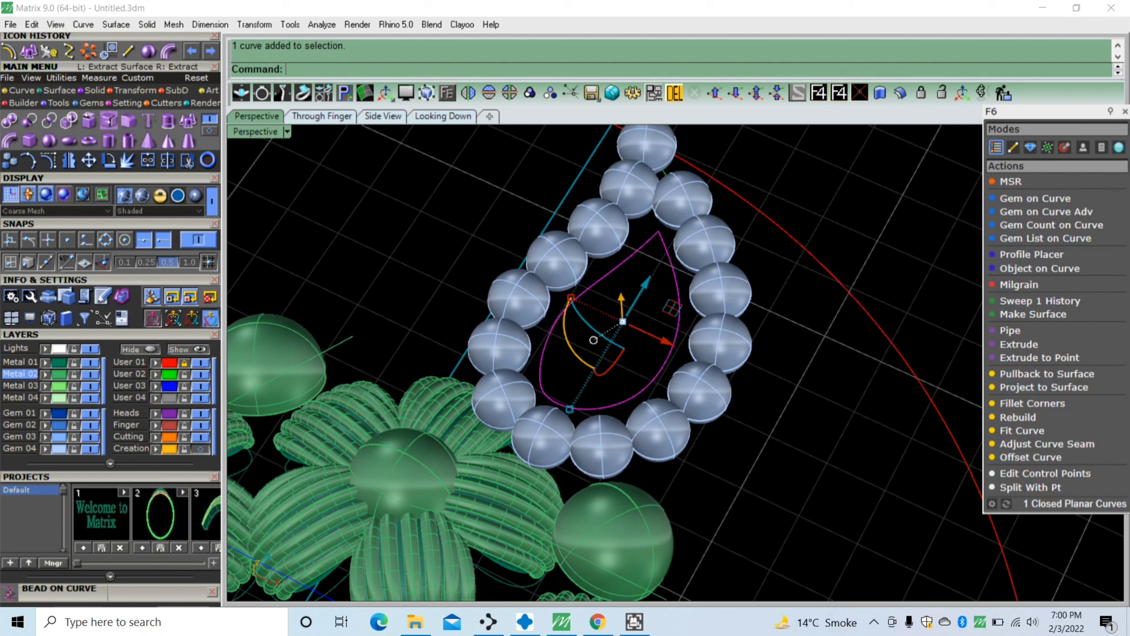
pyautogui.press('Return')
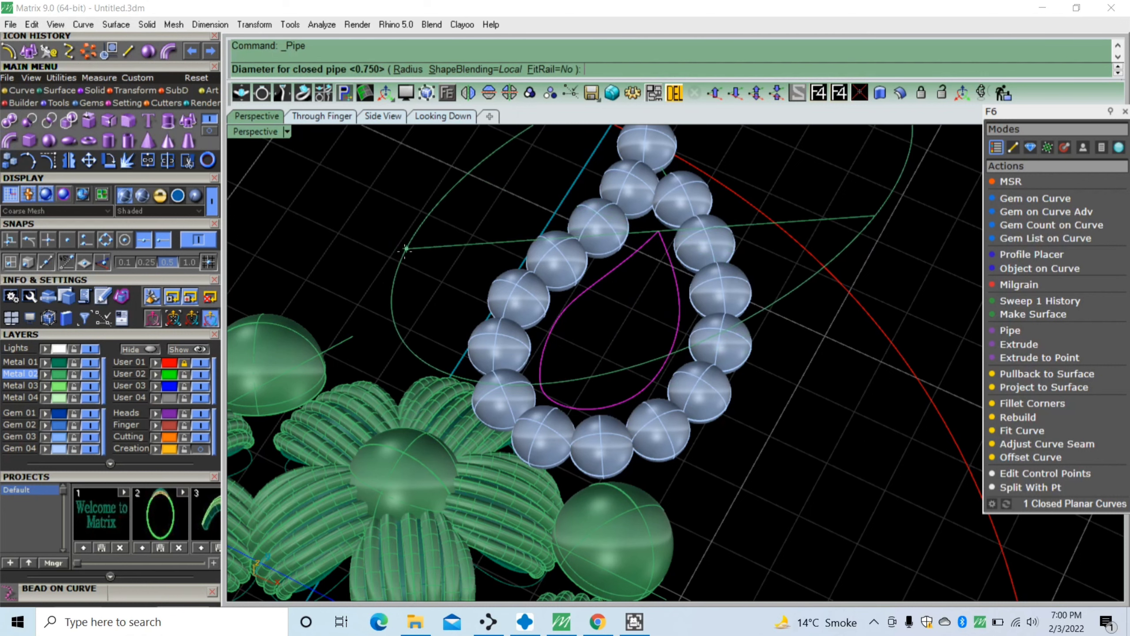
pyautogui.click(404, 253)
pyautogui.press('Return')
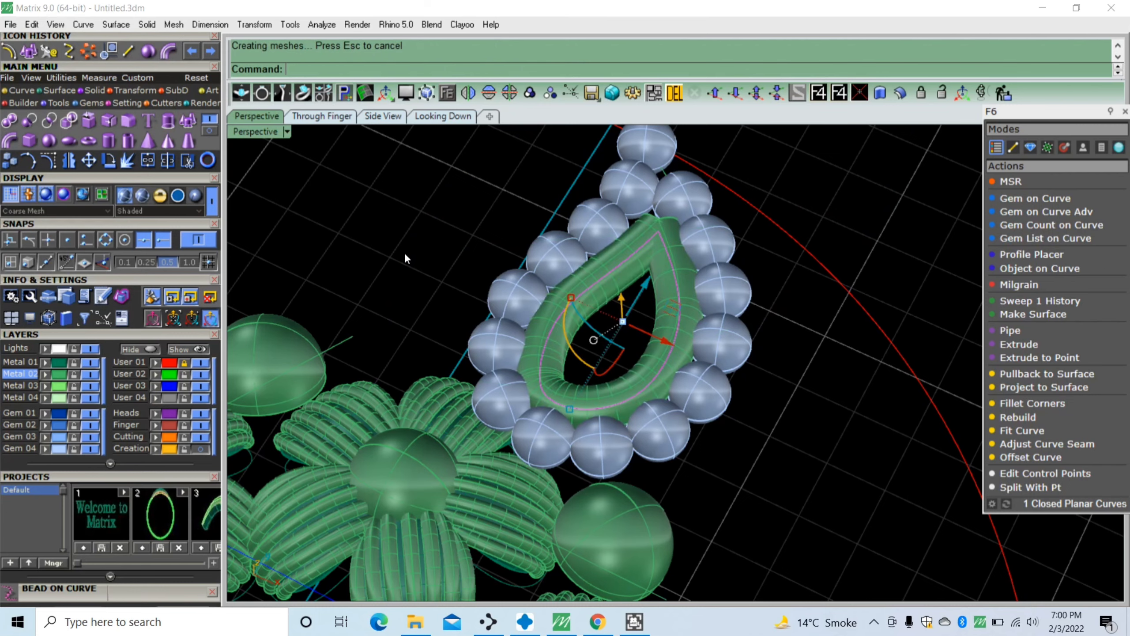
pyautogui.moveTo(496, 243)
pyautogui.mouseDown(button='right')
pyautogui.moveTo(674, 403)
pyautogui.moveTo(661, 297)
pyautogui.mouseUp(button='right')
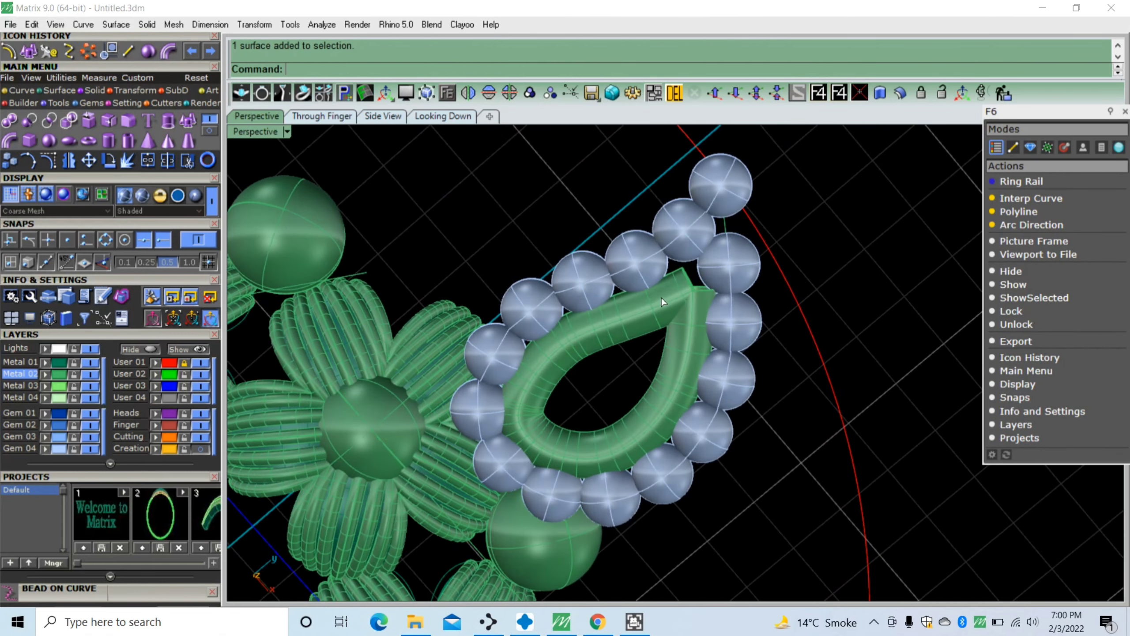
# Delete the teardrop tube and explode the teardrop curve into two segments
pyautogui.click(661, 298)
pyautogui.press('Delete')
pyautogui.click(649, 310)
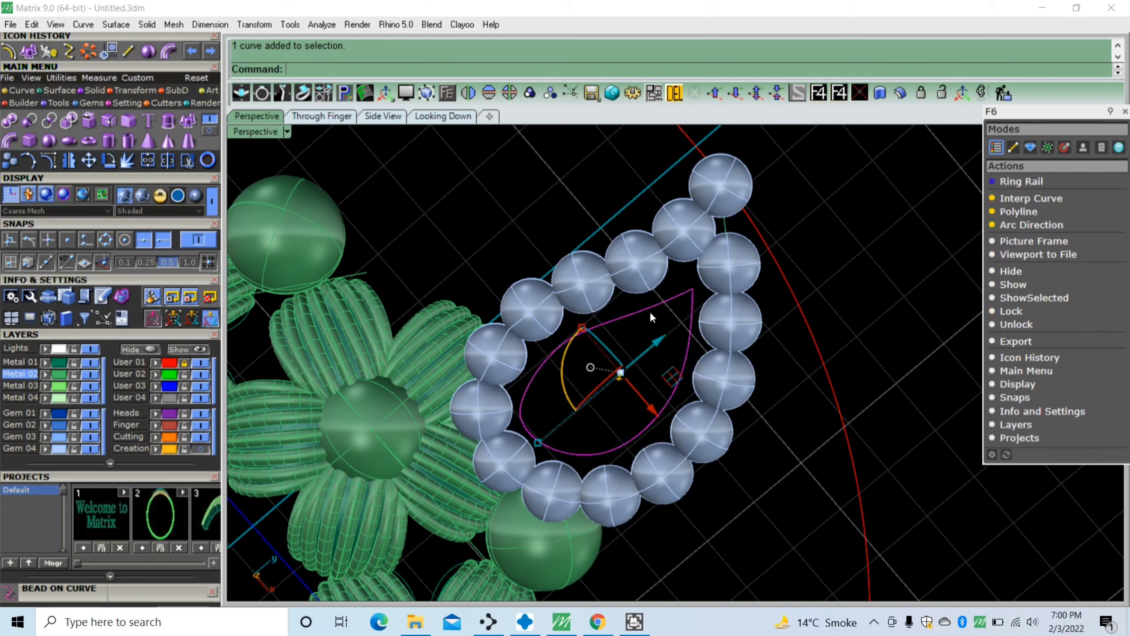
pyautogui.click(127, 161)
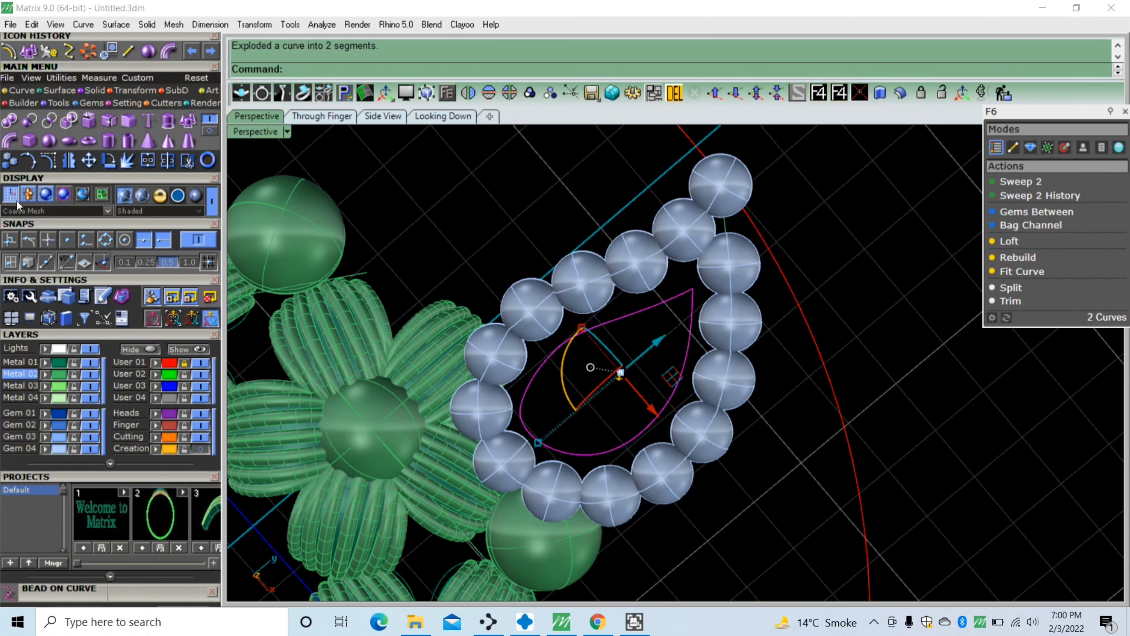
# Pipe the split teardrop curve at 0.65 diameter with round caps
pyautogui.click(97, 114)
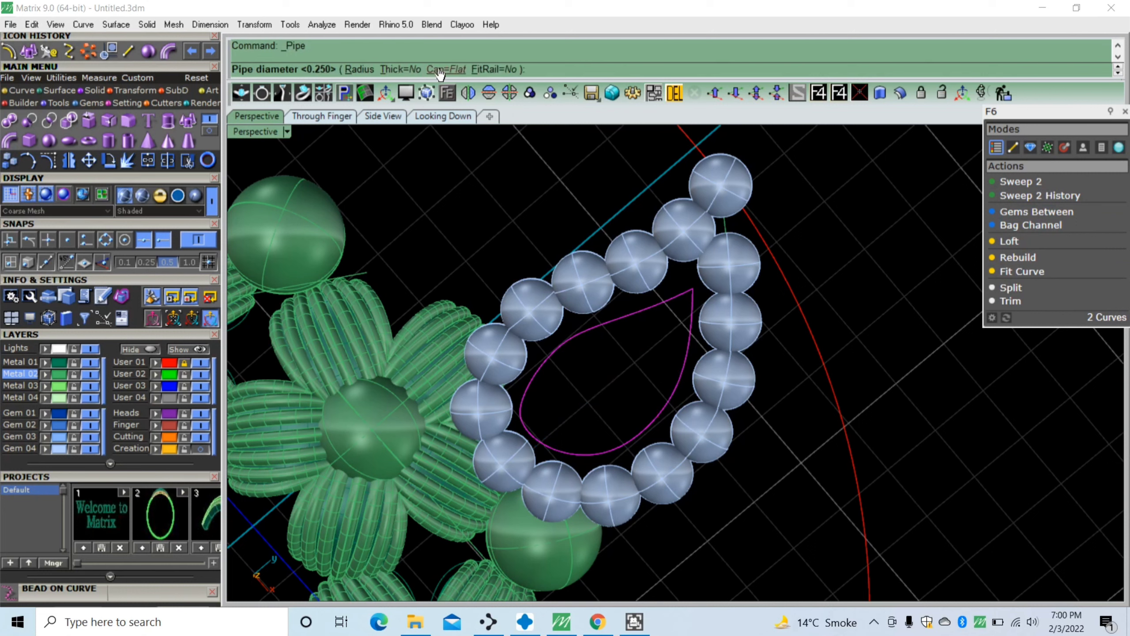
pyautogui.click(441, 70)
pyautogui.click(355, 69)
pyautogui.write('.65')
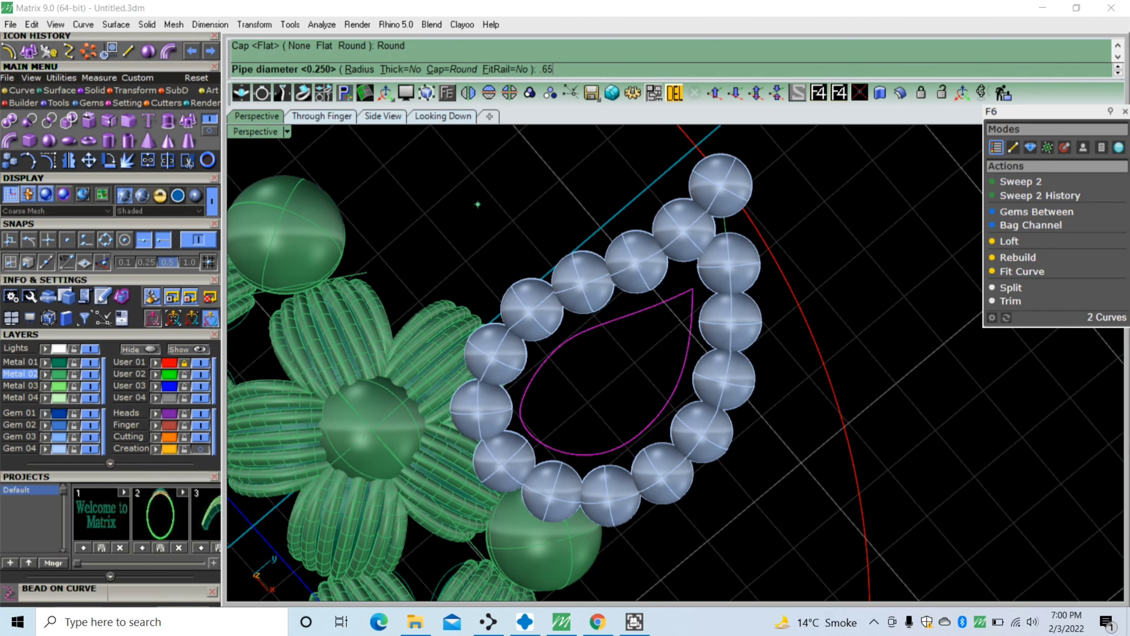
pyautogui.press('Return')
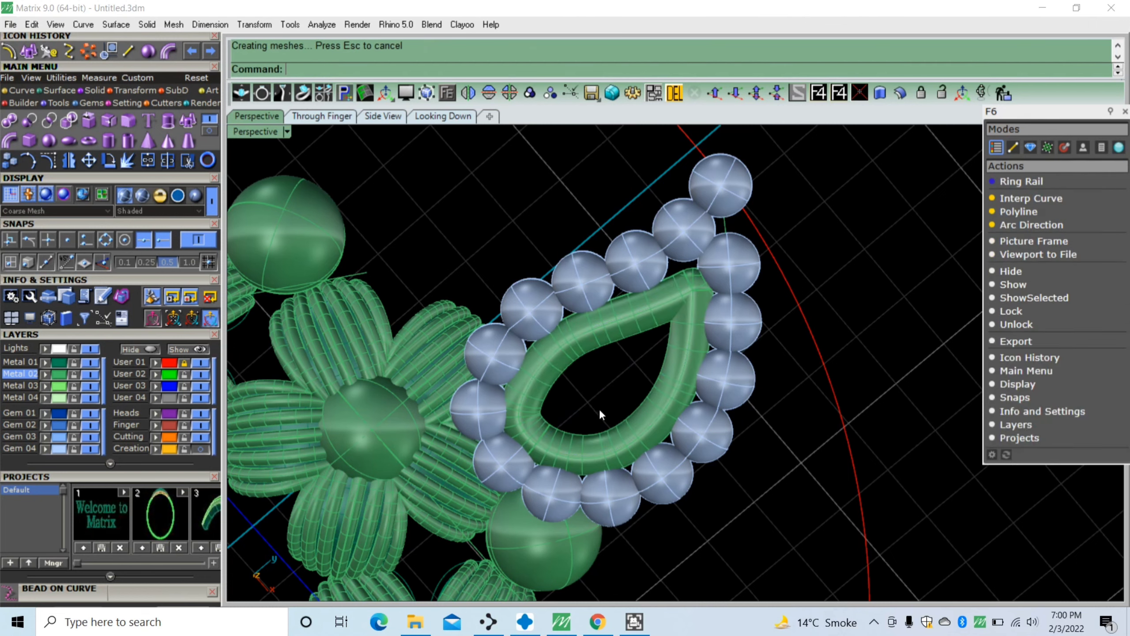
pyautogui.moveTo(599, 409); pyautogui.dragTo(546, 289, button='right')
pyautogui.click(602, 242)
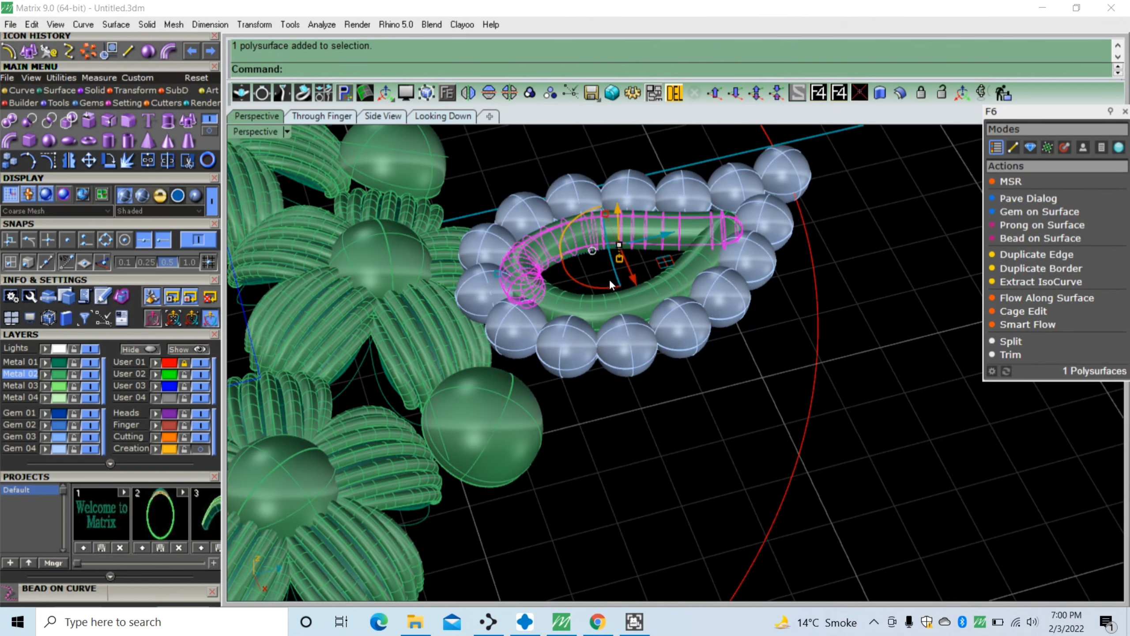
# Lift the green teardrop tube upward with the gumball's Z arrow within the bead border
pyautogui.keyDown('shift'); pyautogui.click(608, 301); pyautogui.keyUp('shift')
pyautogui.moveTo(617, 392)
pyautogui.mouseDown(button='right')
pyautogui.moveTo(597, 315)
pyautogui.moveTo(624, 226)
pyautogui.mouseUp(button='right')
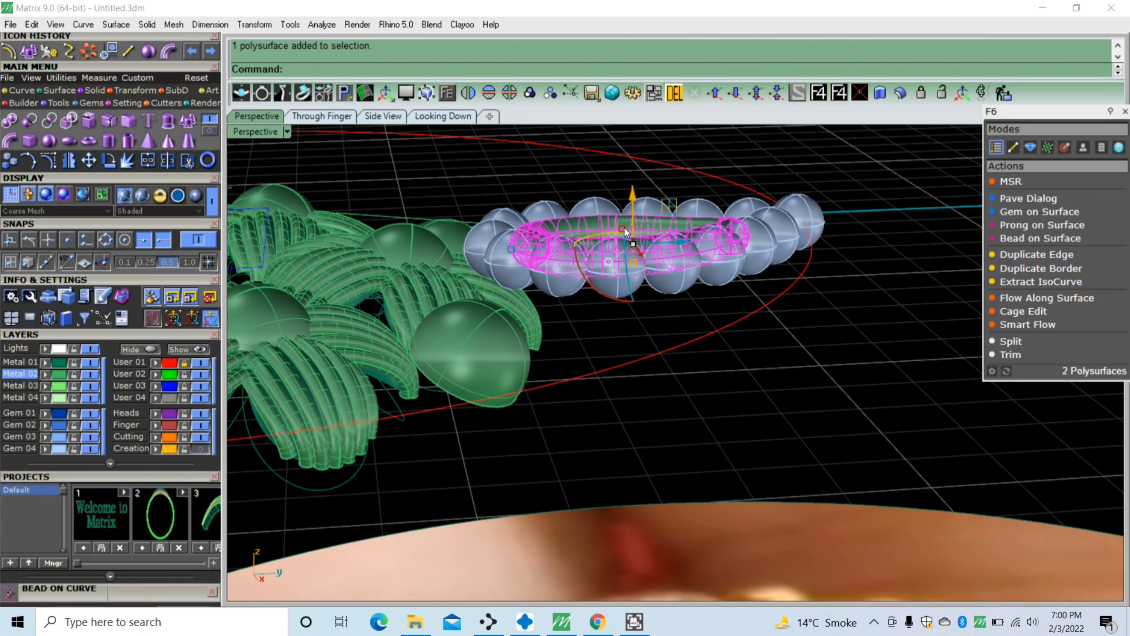
pyautogui.scroll(3, 624, 226)
pyautogui.moveTo(638, 209); pyautogui.dragTo(638, 184)
pyautogui.click(550, 142)
pyautogui.scroll(-5, 552, 364)
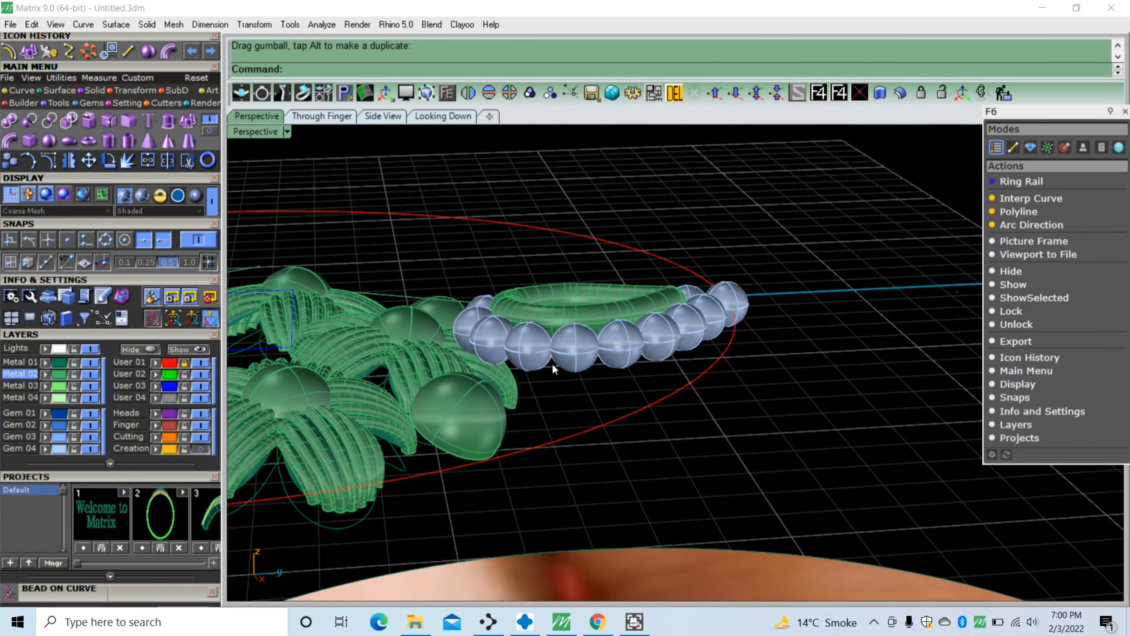
pyautogui.scroll(-3, 552, 364)
pyautogui.moveTo(597, 400)
pyautogui.mouseDown(button='right')
pyautogui.moveTo(584, 411)
pyautogui.moveTo(592, 391)
pyautogui.mouseUp(button='right')
pyautogui.scroll(-2, 584, 411)
pyautogui.scroll(5, 573, 326)
pyautogui.scroll(2, 580, 350)
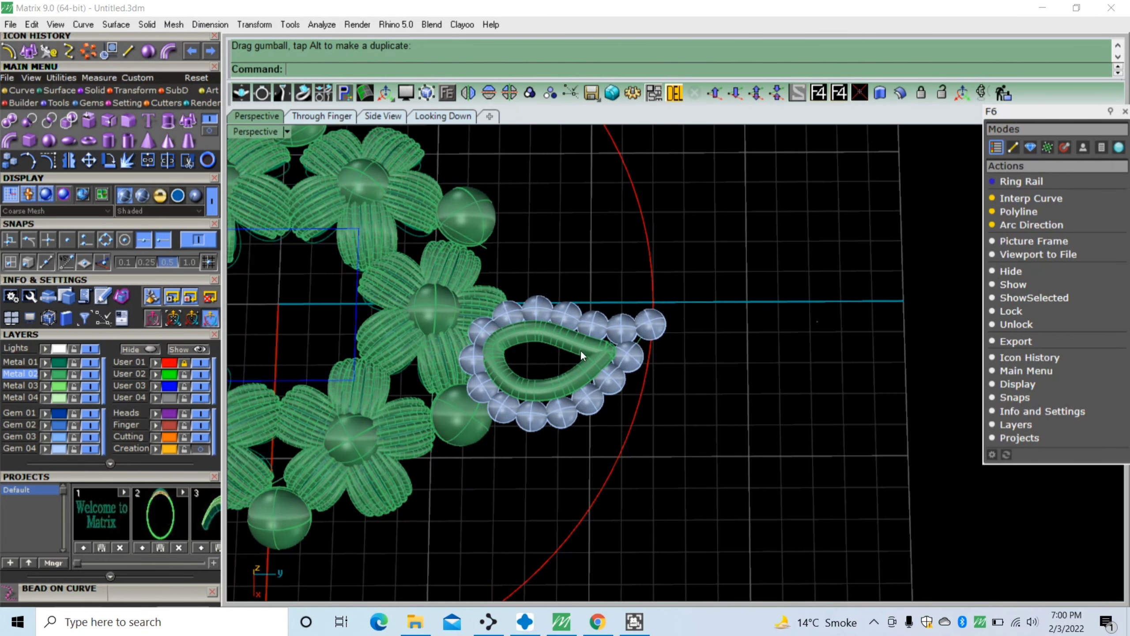
# Window-select the teardrop and its bead border and inspect it from a tilted view
pyautogui.moveTo(598, 296); pyautogui.dragTo(546, 429)
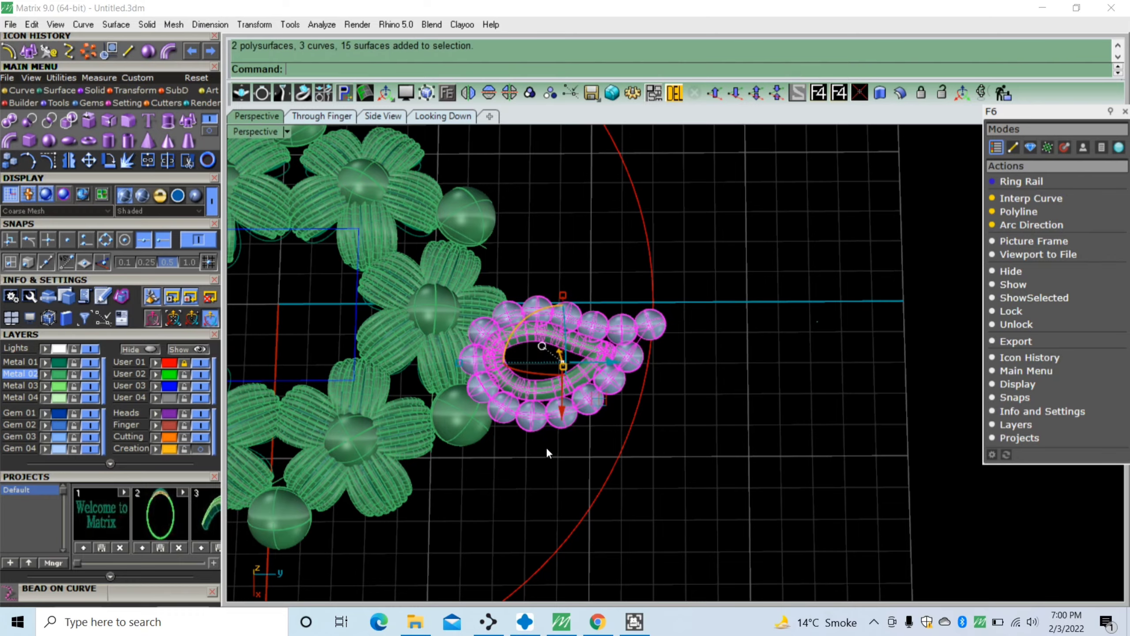
pyautogui.moveTo(547, 429); pyautogui.dragTo(547, 353, button='right')
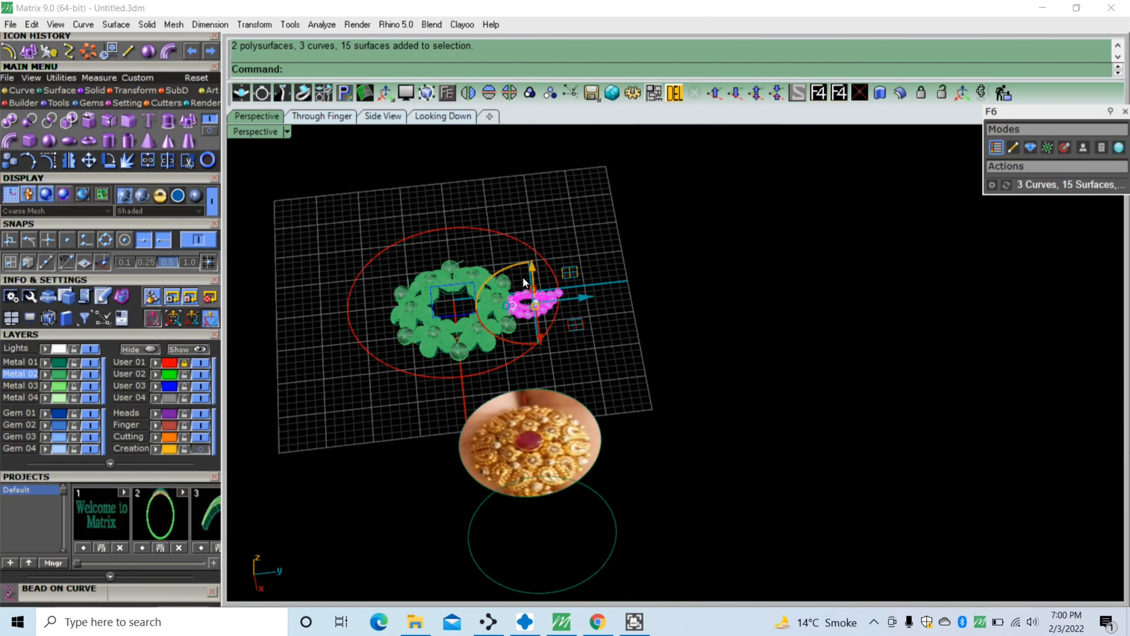
pyautogui.scroll(3, 570, 510)
pyautogui.scroll(3, 570, 509)
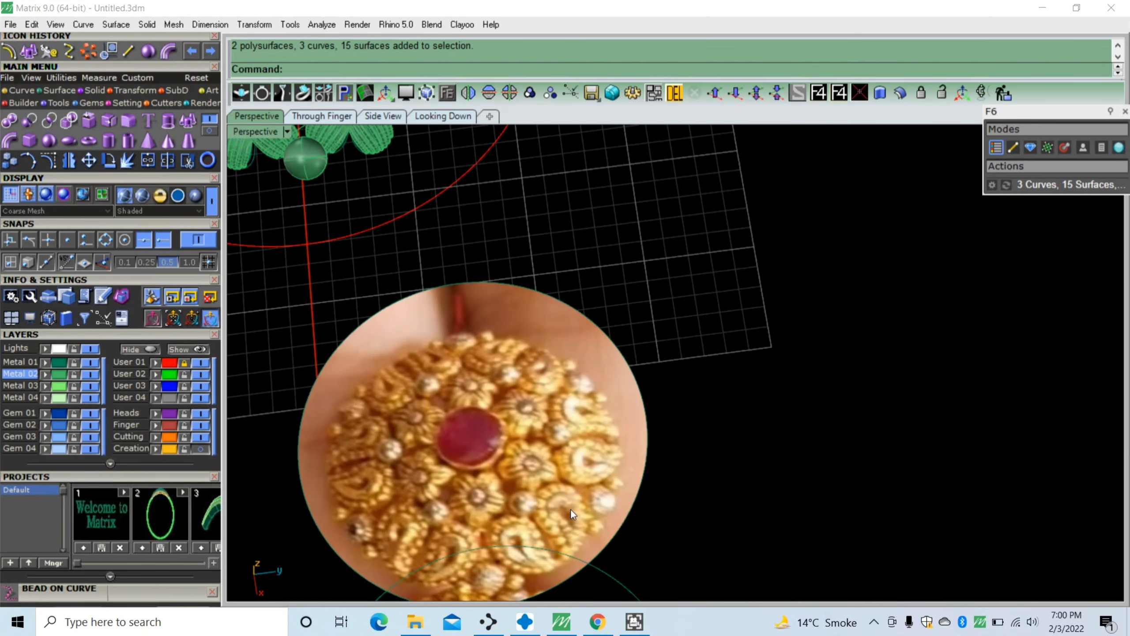
pyautogui.scroll(-3, 571, 509)
pyautogui.moveTo(570, 509)
pyautogui.mouseDown(button='right')
pyautogui.moveTo(657, 400)
pyautogui.moveTo(575, 348)
pyautogui.moveTo(623, 430)
pyautogui.moveTo(610, 339)
pyautogui.moveTo(567, 390)
pyautogui.mouseUp(button='right')
pyautogui.click(610, 339)
pyautogui.scroll(3, 566, 390)
# Group, then ungroup, the 15 border beads around the teardrop
pyautogui.moveTo(490, 307); pyautogui.dragTo(614, 494)
pyautogui.moveTo(614, 494); pyautogui.dragTo(537, 360, button='right')
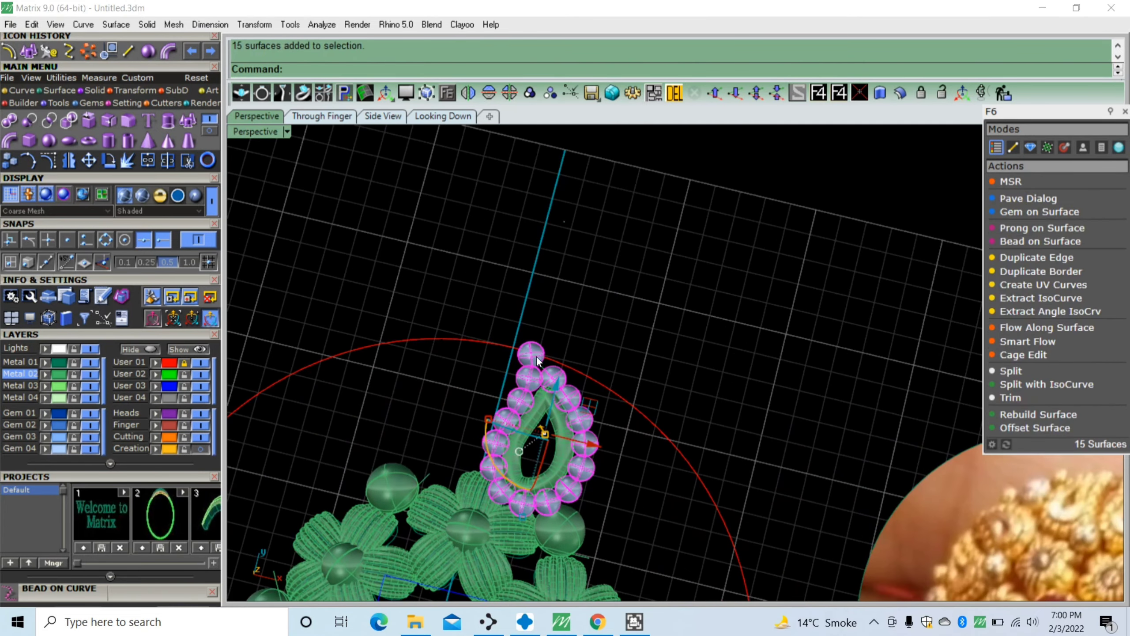
pyautogui.hotkey('ctrl', 'g')
pyautogui.click(568, 310)
pyautogui.scroll(3, 569, 310)
pyautogui.click(545, 363)
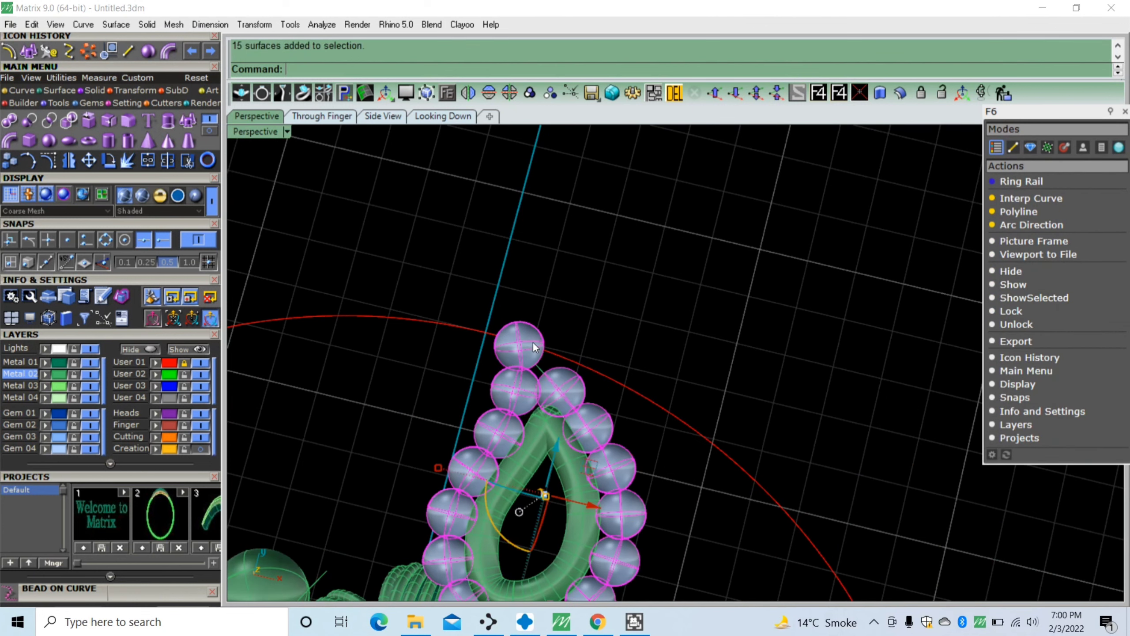
pyautogui.hotkey('ctrl', 'shift', 'g')
pyautogui.click(580, 321)
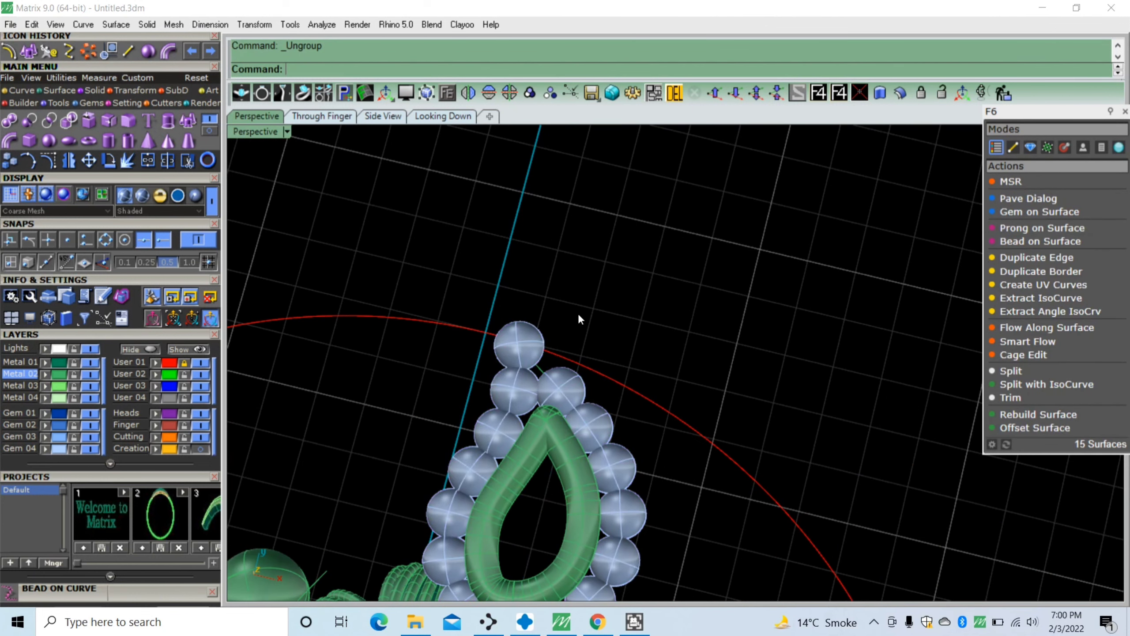
# Slide the tip bead along X so it centres on the teardrop's point
pyautogui.click(529, 349)
pyautogui.moveTo(567, 357); pyautogui.dragTo(585, 366)
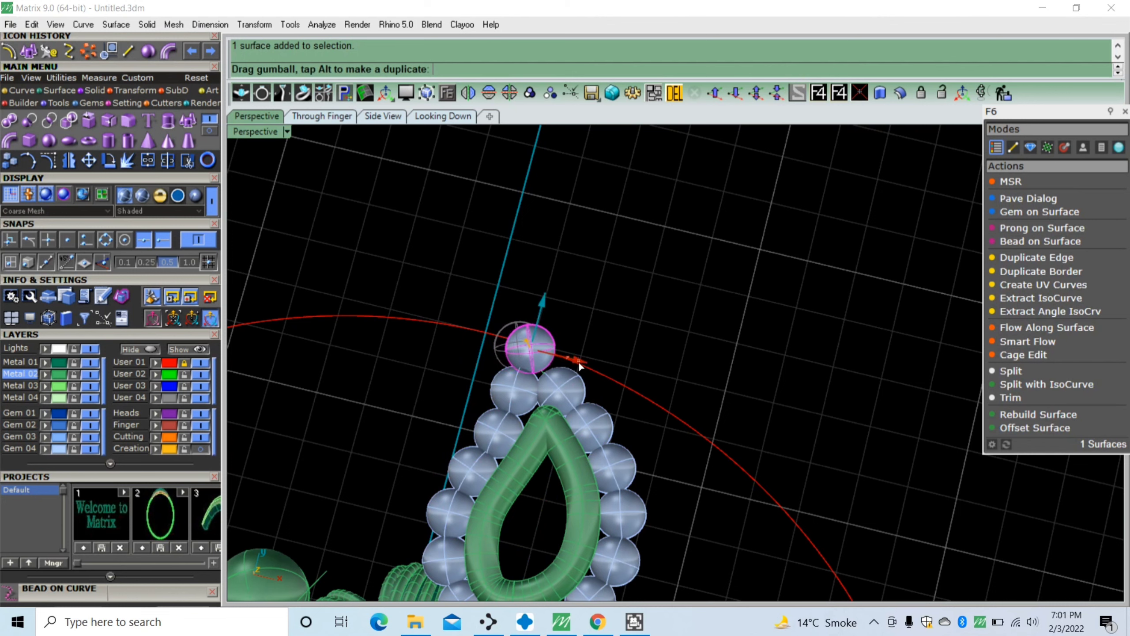
pyautogui.click(620, 310)
pyautogui.scroll(-5, 536, 311)
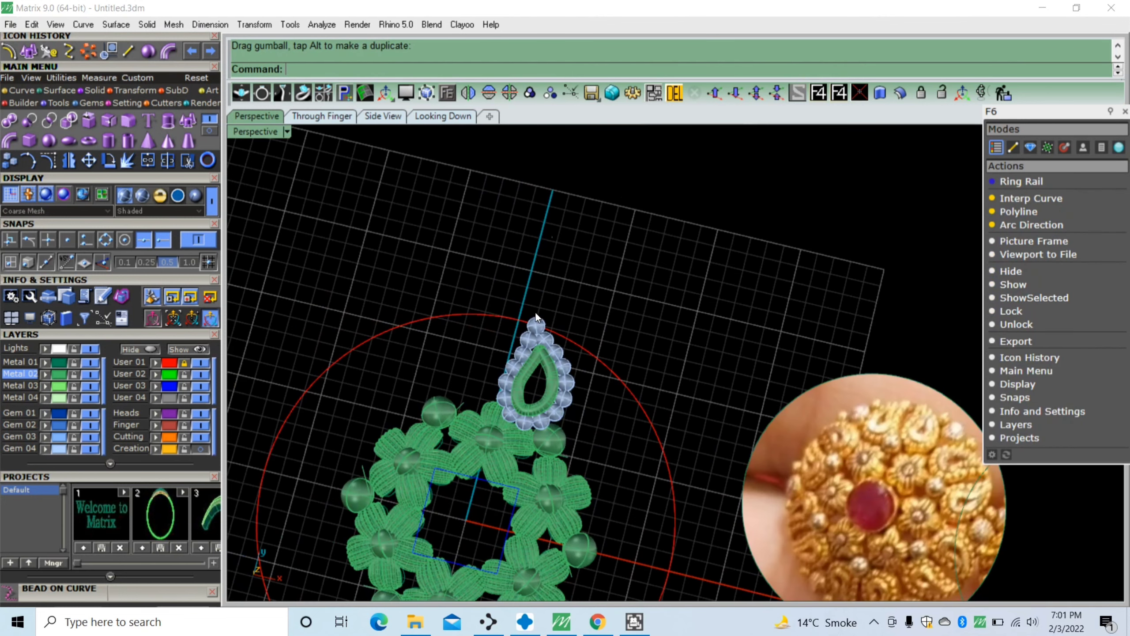
pyautogui.scroll(5, 540, 377)
# Group the 15 border beads on the Gem 04 layer
pyautogui.click(50, 448)
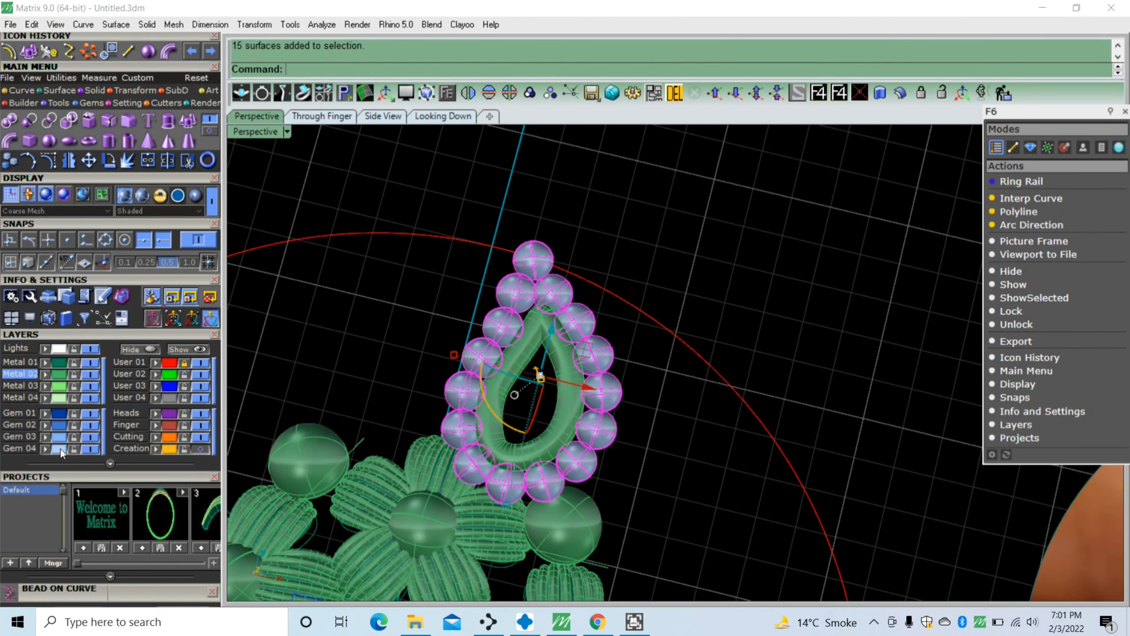
pyautogui.hotkey('ctrl', 'g')
pyautogui.press('Escape')
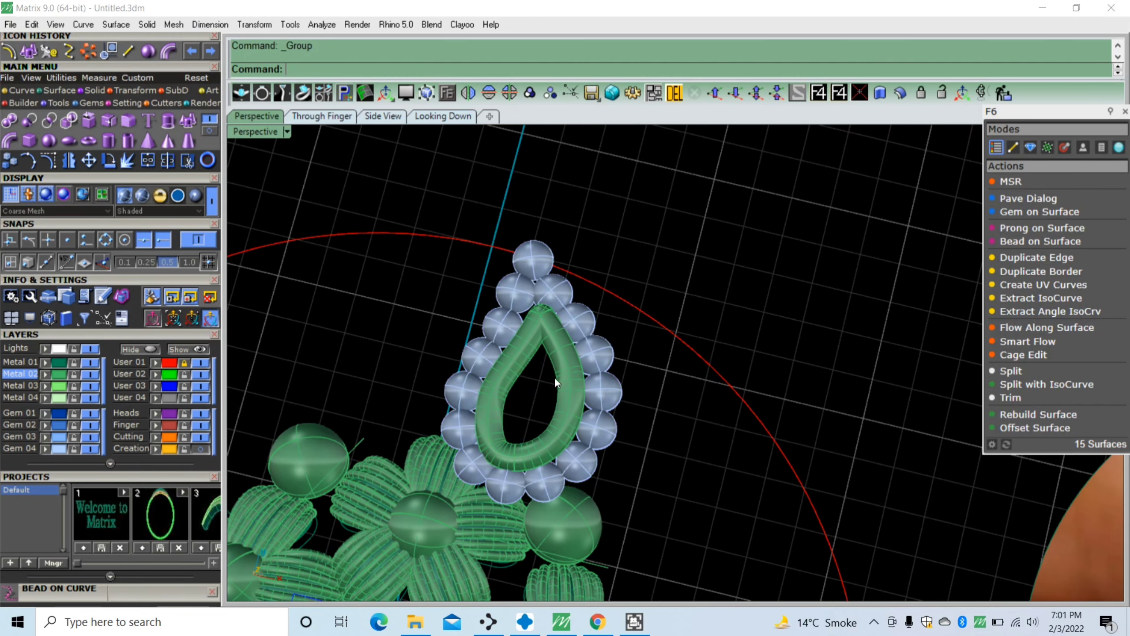
pyautogui.moveTo(586, 421)
pyautogui.mouseDown(button='right')
pyautogui.moveTo(575, 280)
pyautogui.moveTo(532, 165)
pyautogui.moveTo(560, 533)
pyautogui.moveTo(571, 492)
pyautogui.moveTo(535, 442)
pyautogui.mouseUp(button='right')
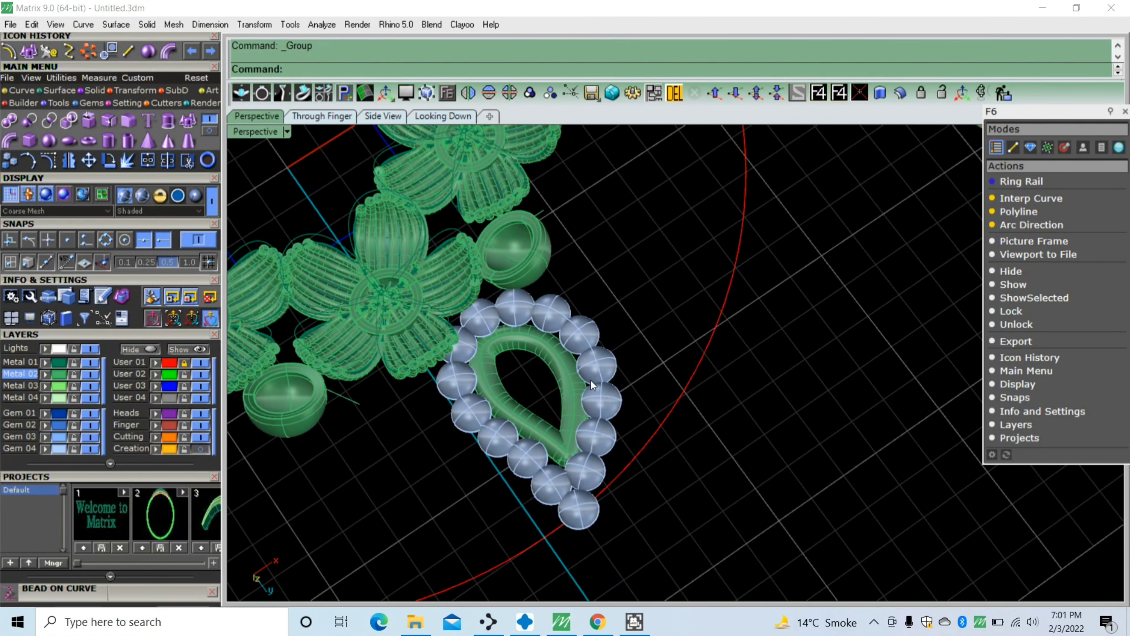
pyautogui.scroll(3, 592, 385)
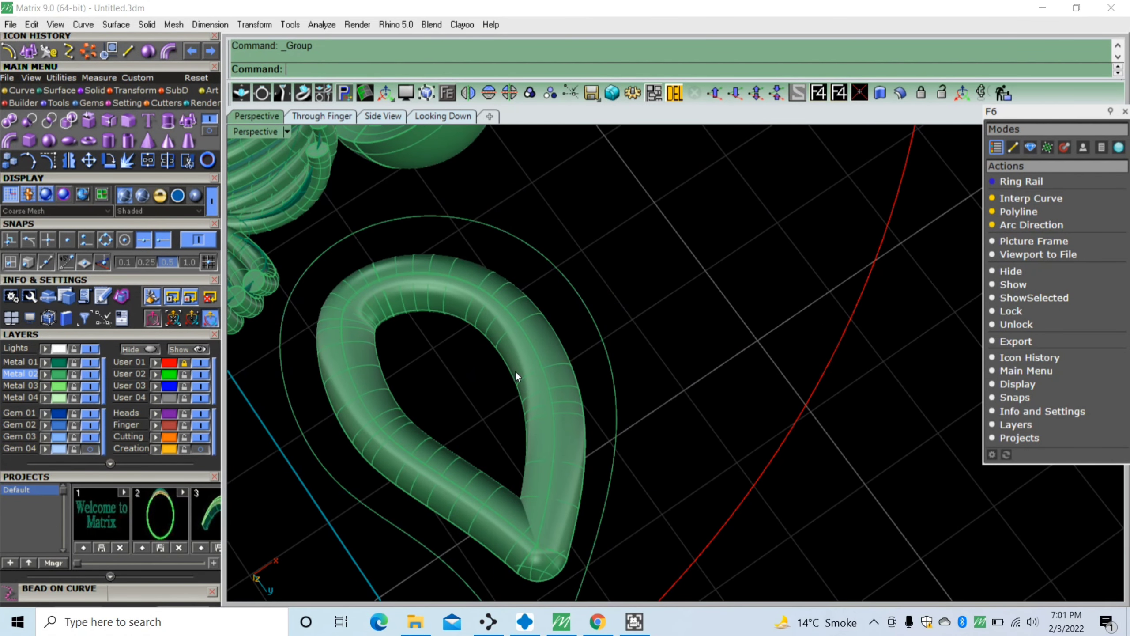
# Pipe the outer teardrop curve at default diameters and show the border beads again
pyautogui.click(575, 296)
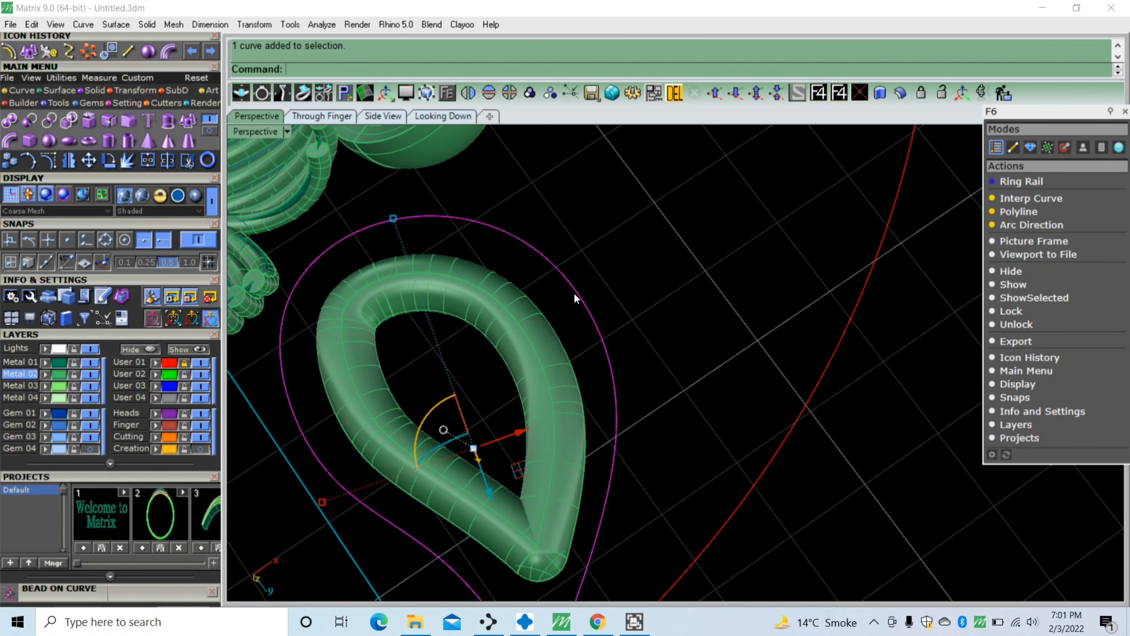
pyautogui.click(168, 52)
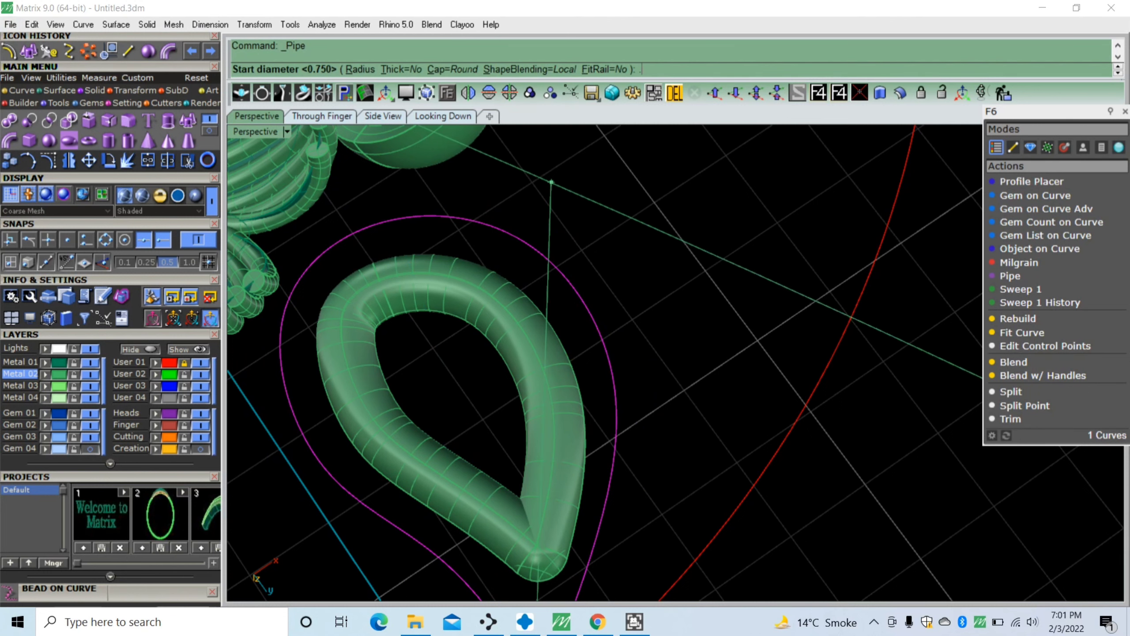
pyautogui.write('4')
pyautogui.press('Return')
pyautogui.press('Return')
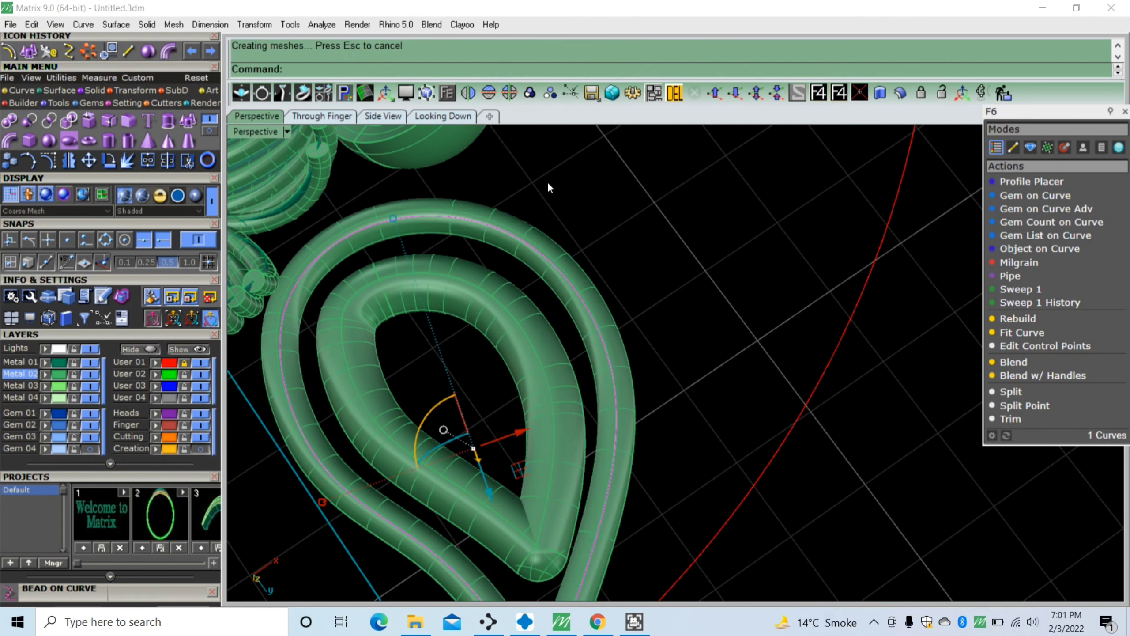
pyautogui.click(85, 450)
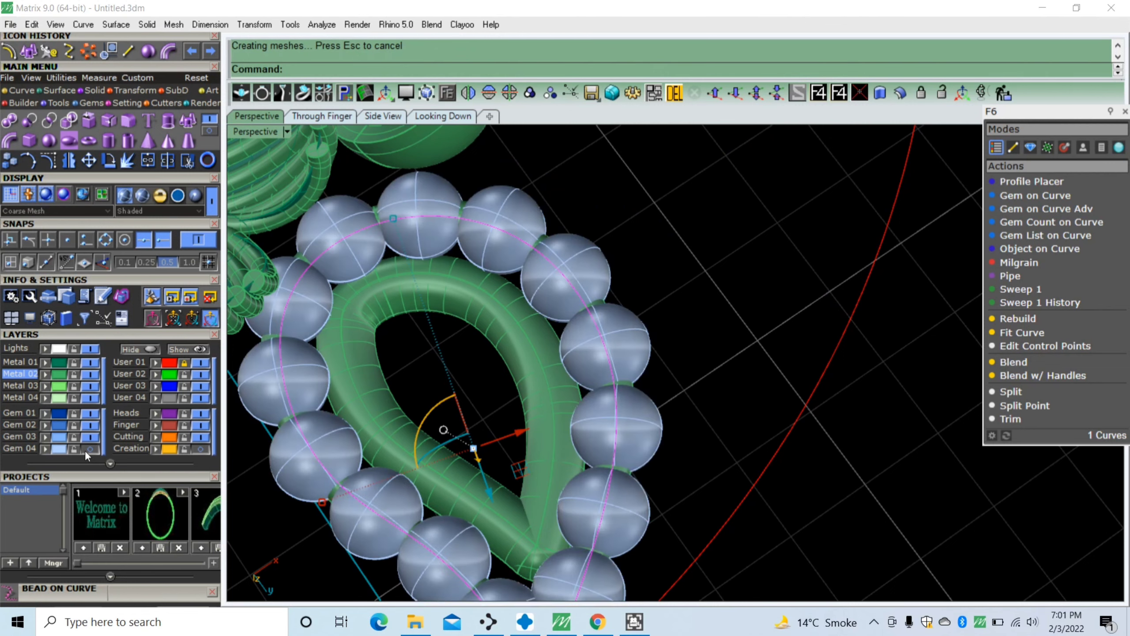
pyautogui.scroll(5, 416, 204)
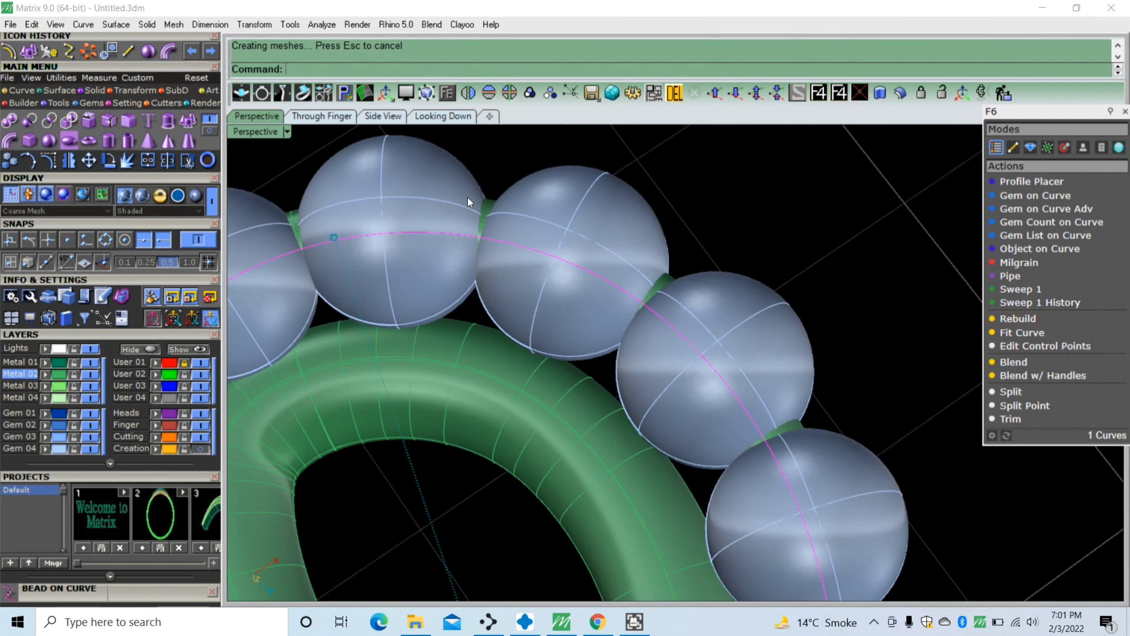
# Lower the new outer pipe ring beneath the bead border
pyautogui.click(581, 157)
pyautogui.click(661, 279)
pyautogui.scroll(-5, 683, 274)
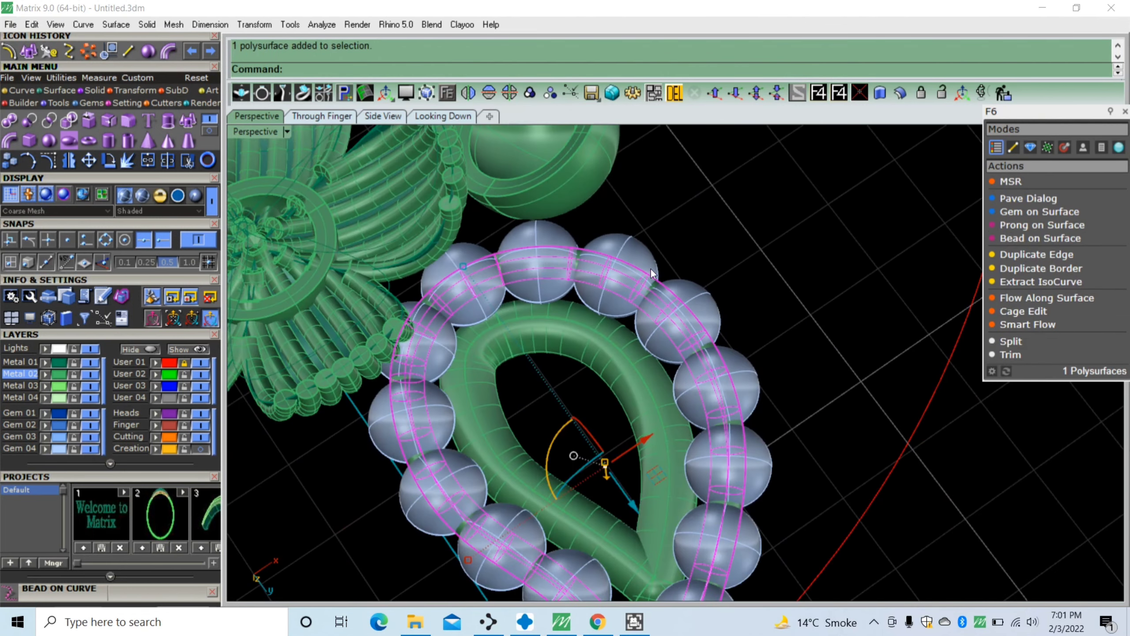
pyautogui.moveTo(651, 268); pyautogui.dragTo(700, 428, button='right')
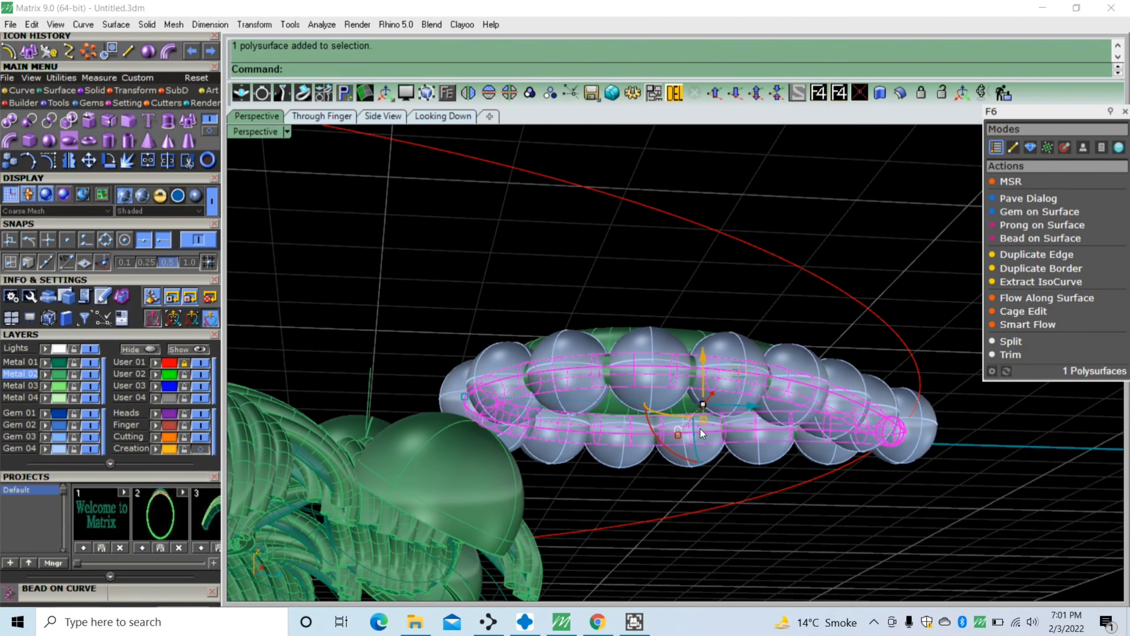
pyautogui.moveTo(705, 354); pyautogui.dragTo(703, 372)
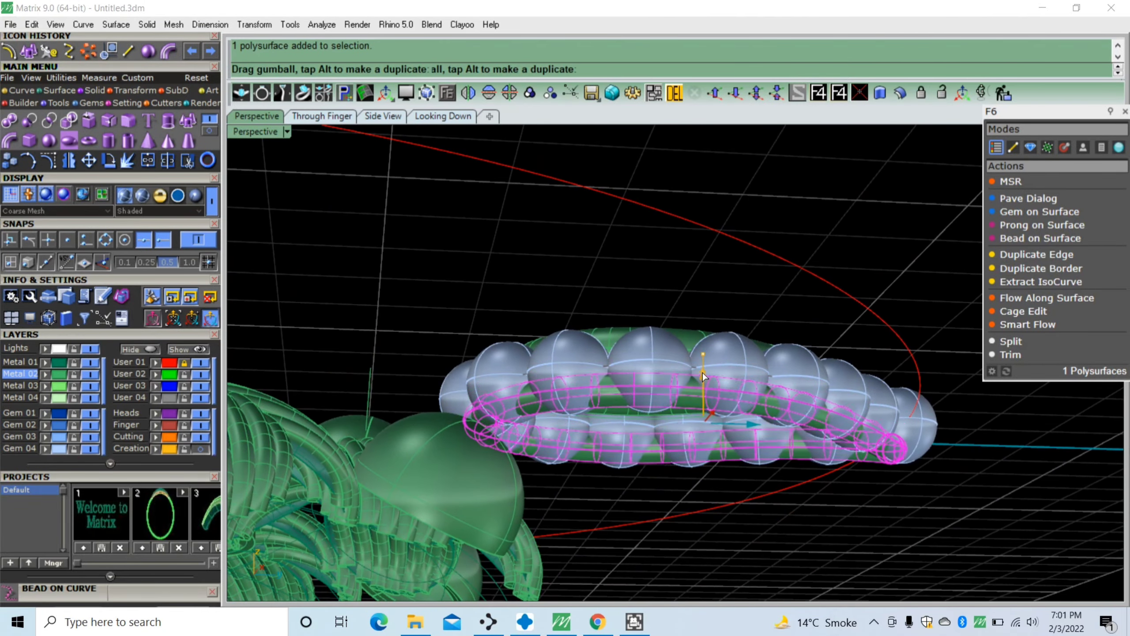
pyautogui.click(653, 255)
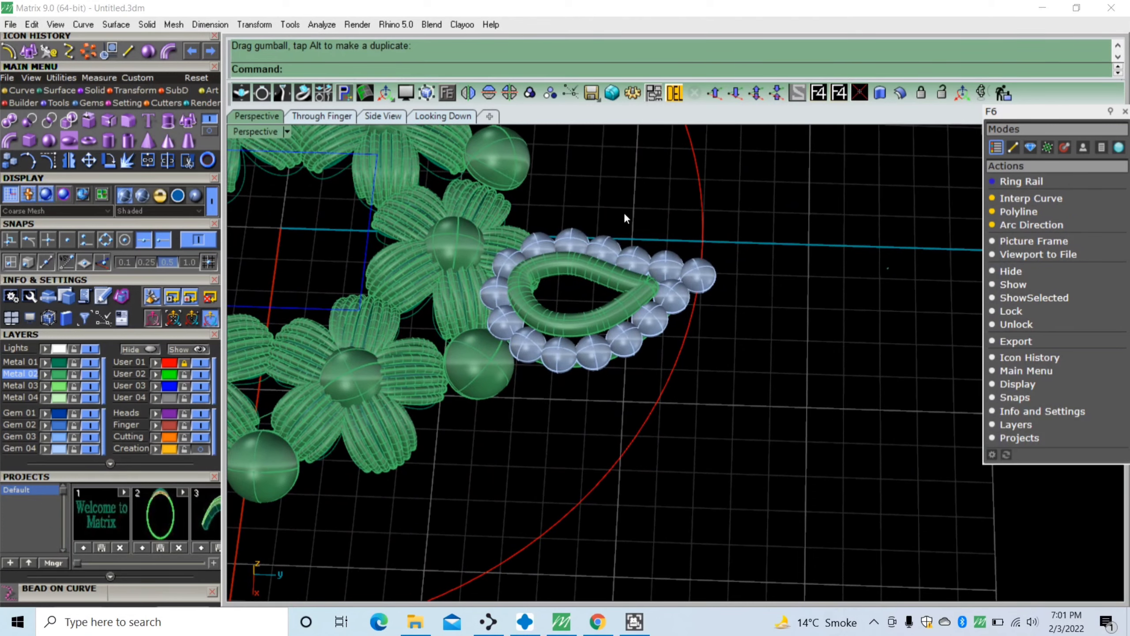
# Group the teardrop with its beads and mirror a copy across the centre axis
pyautogui.moveTo(548, 383); pyautogui.dragTo(565, 371)
pyautogui.hotkey('ctrl', 'g')
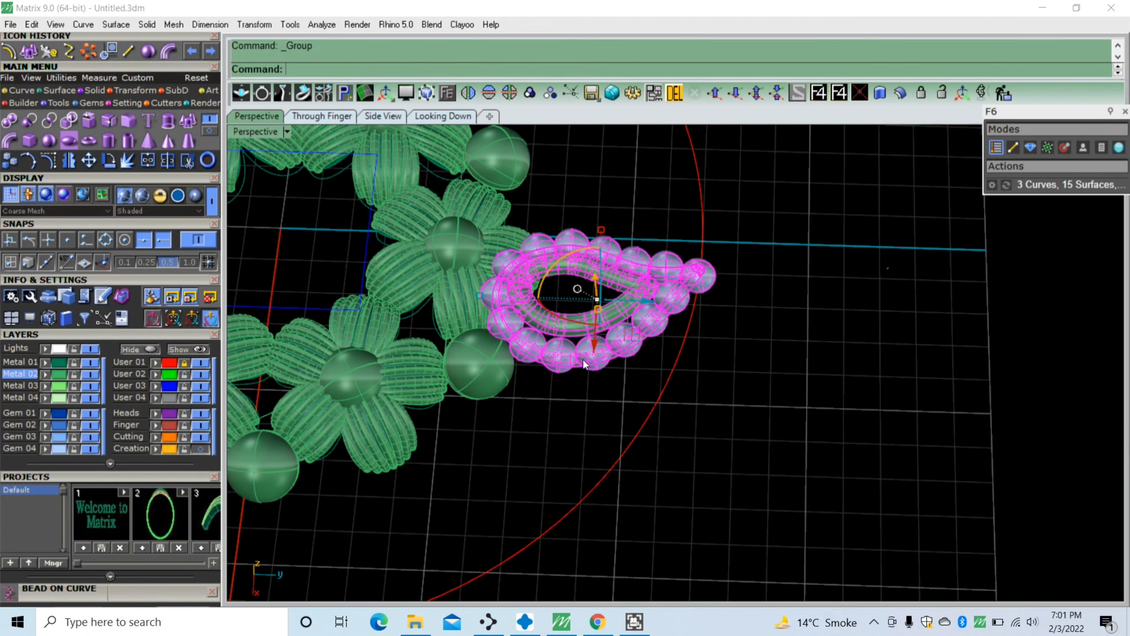
pyautogui.click(567, 431)
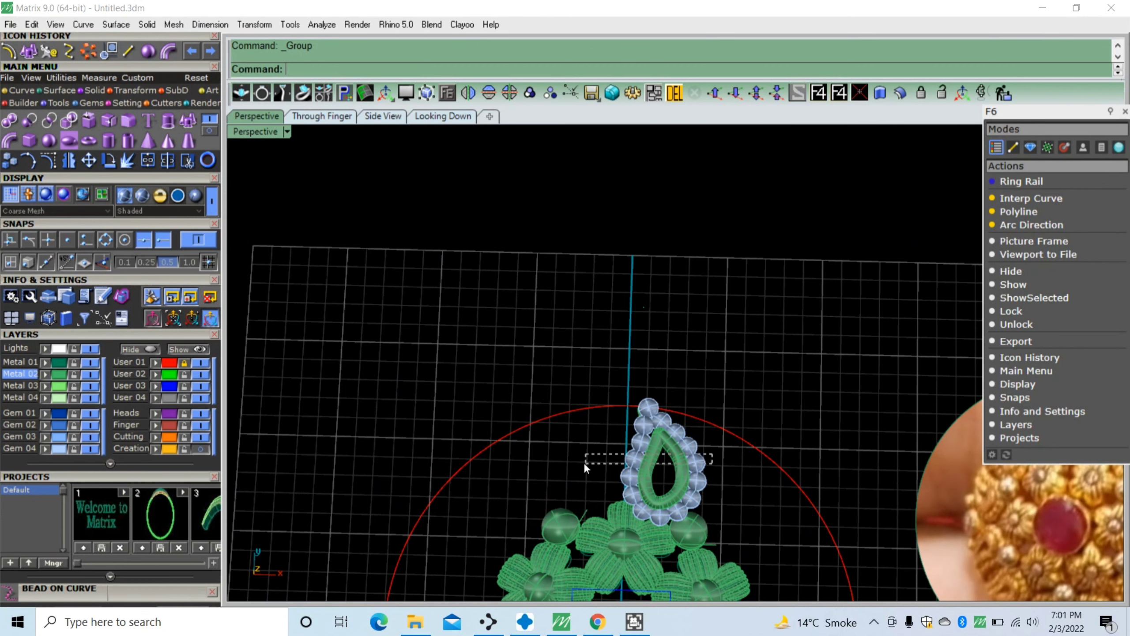
pyautogui.moveTo(713, 455); pyautogui.dragTo(584, 462)
pyautogui.click(468, 93)
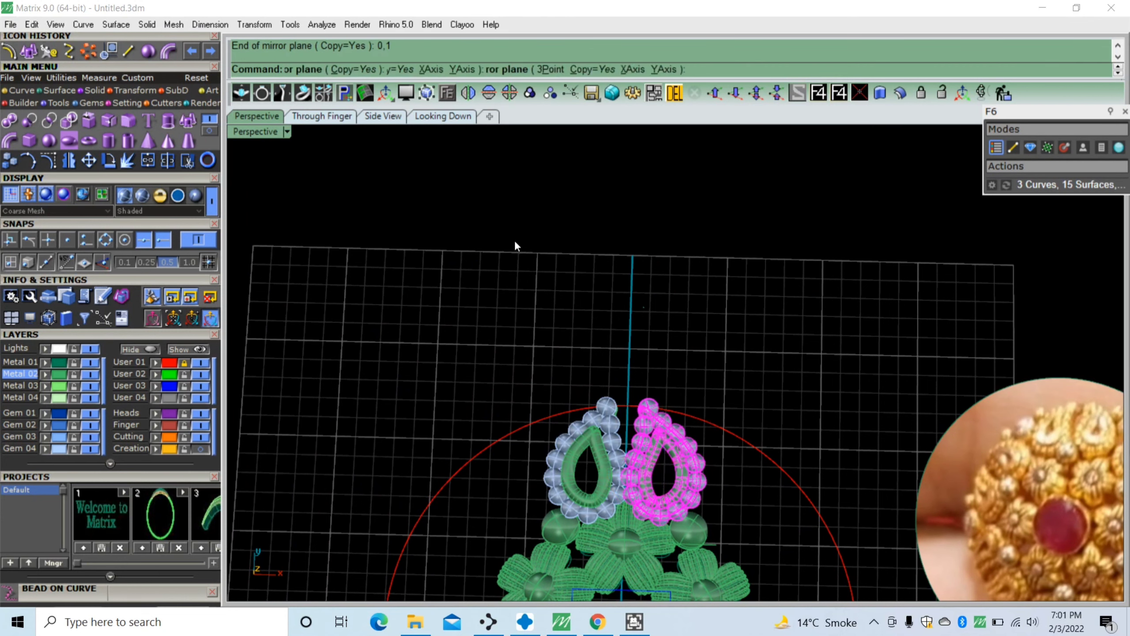
pyautogui.click(562, 319)
pyautogui.scroll(-3, 427, 332)
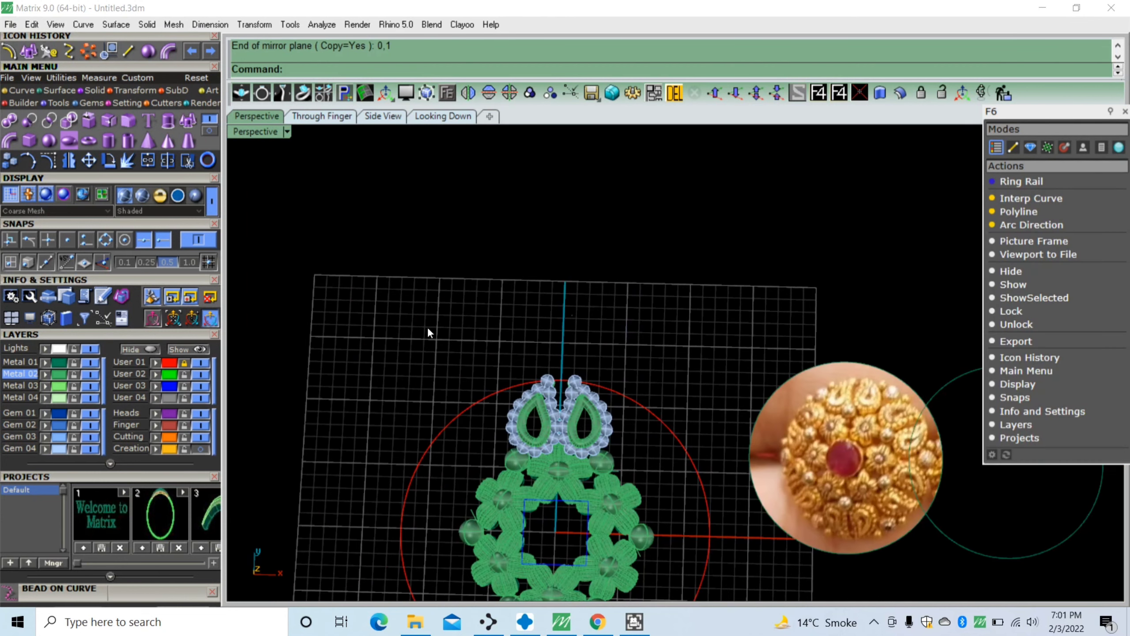
pyautogui.scroll(3, 560, 459)
pyautogui.scroll(2, 568, 444)
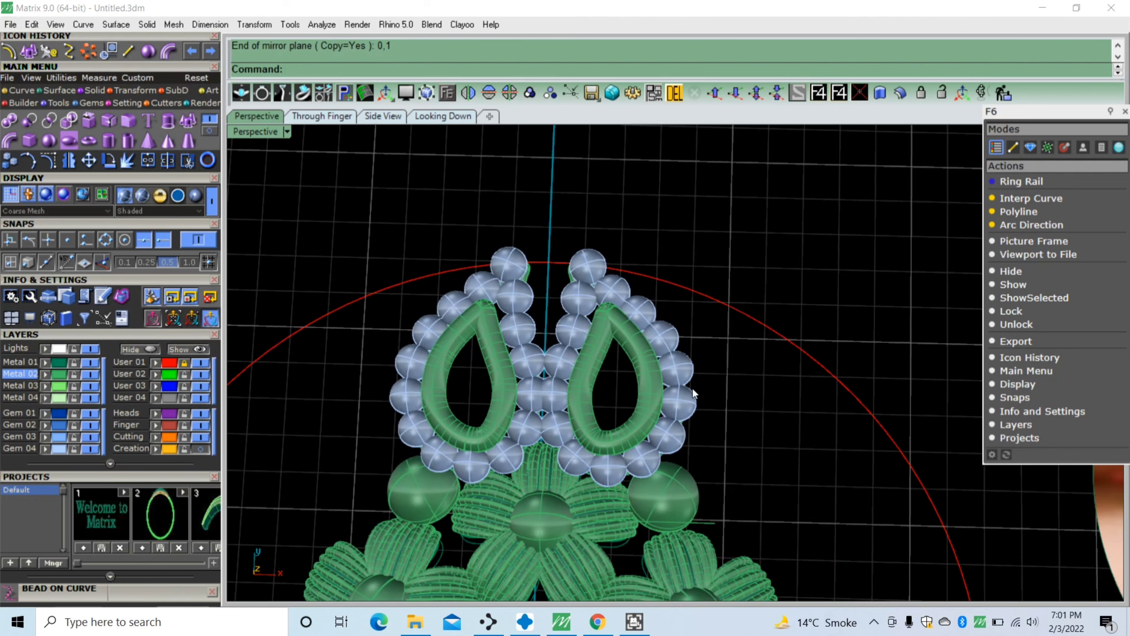
# Rotate the right beaded teardrop and shift it beside the left one
pyautogui.moveTo(659, 399); pyautogui.dragTo(655, 402)
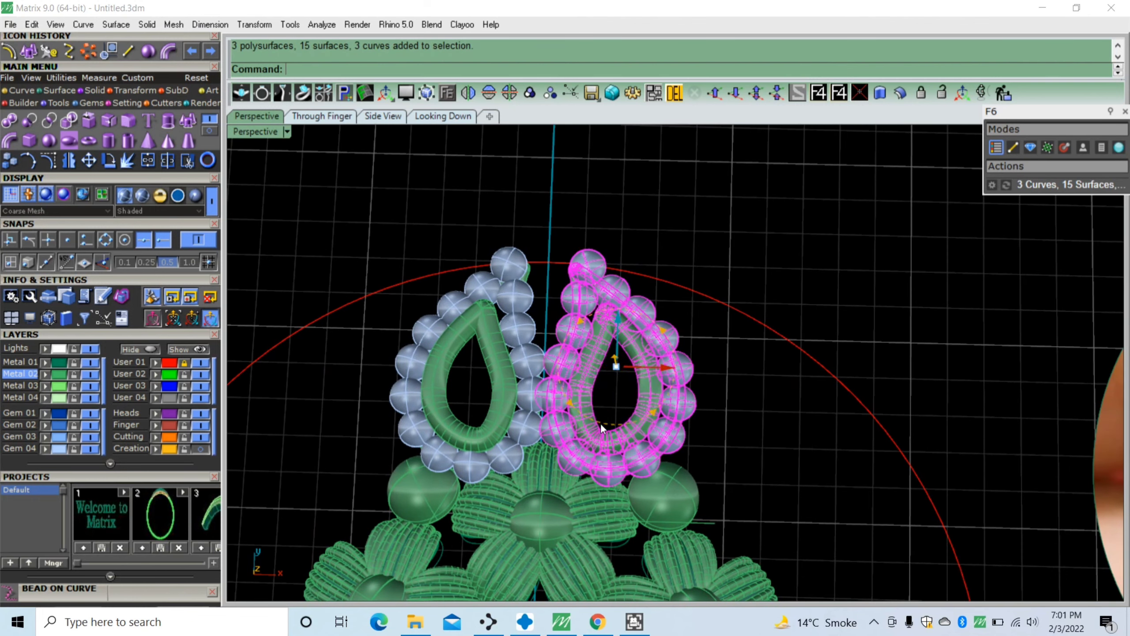
pyautogui.moveTo(604, 427); pyautogui.dragTo(610, 403)
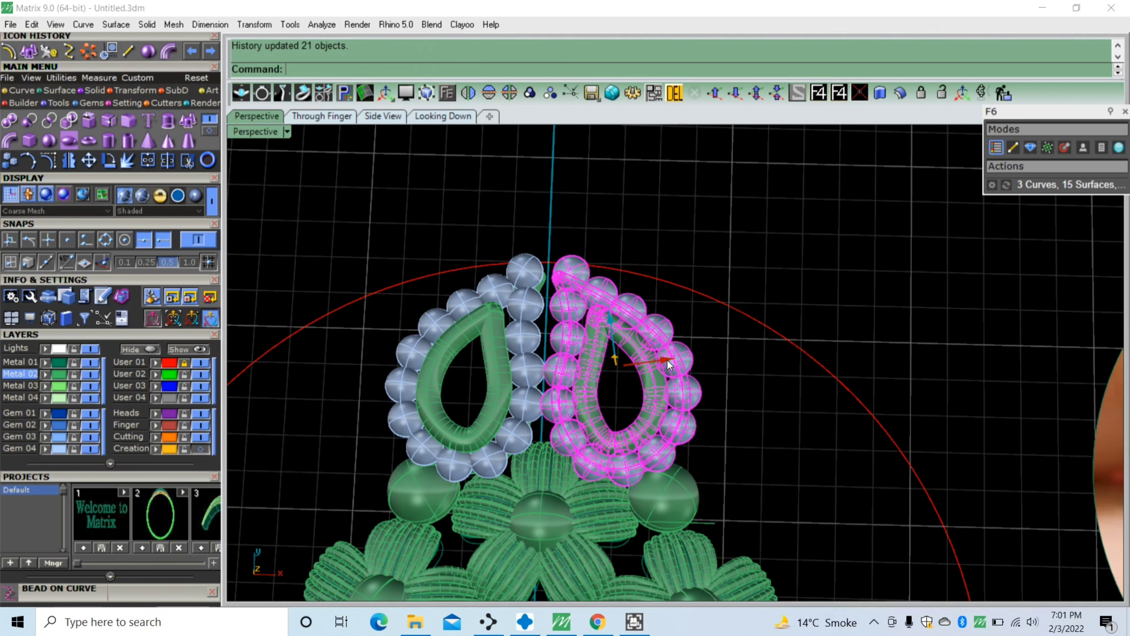
pyautogui.moveTo(670, 366); pyautogui.dragTo(724, 427)
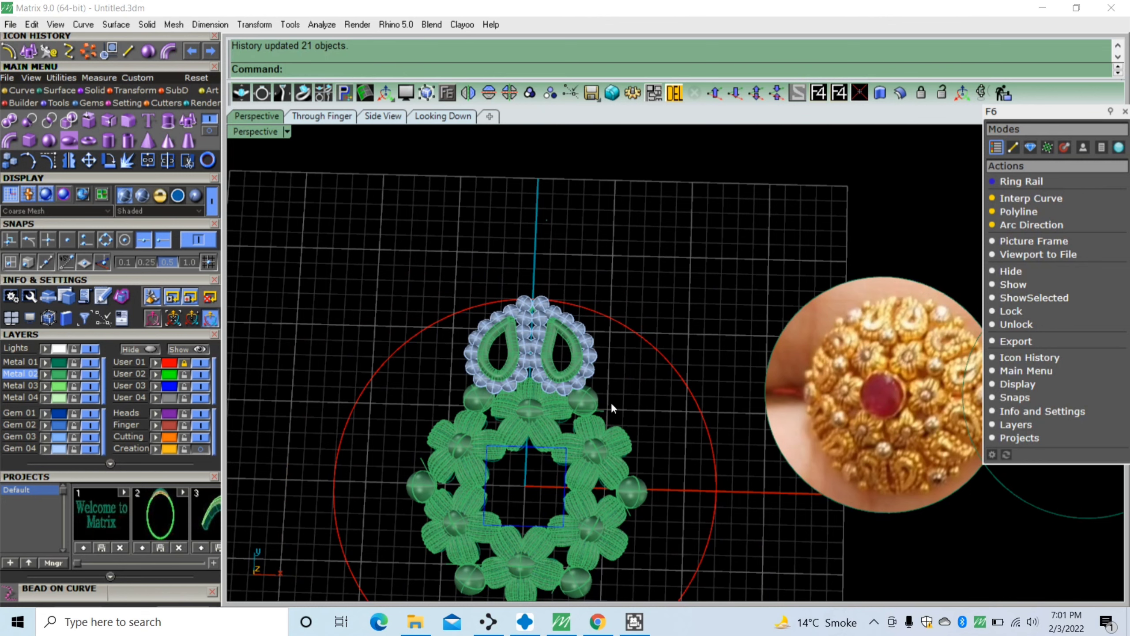
# In Side View, tilt the top teardrop cluster to follow the head and lower it
pyautogui.scroll(-1, 609, 404)
pyautogui.scroll(-1, 609, 404)
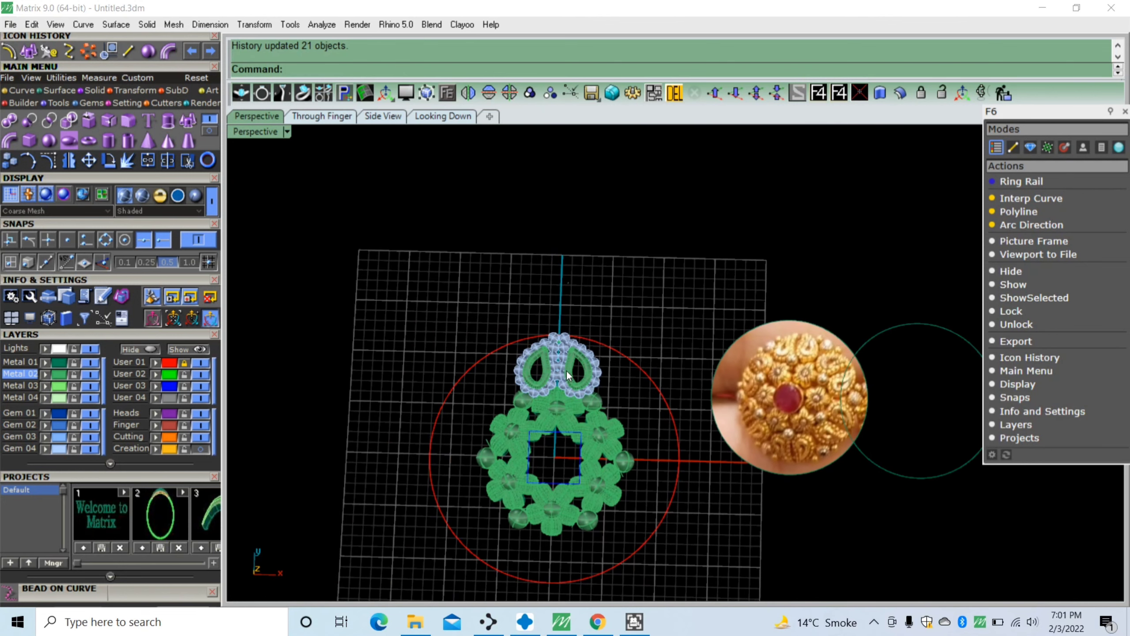
pyautogui.scroll(5, 565, 369)
pyautogui.moveTo(663, 352); pyautogui.dragTo(450, 284)
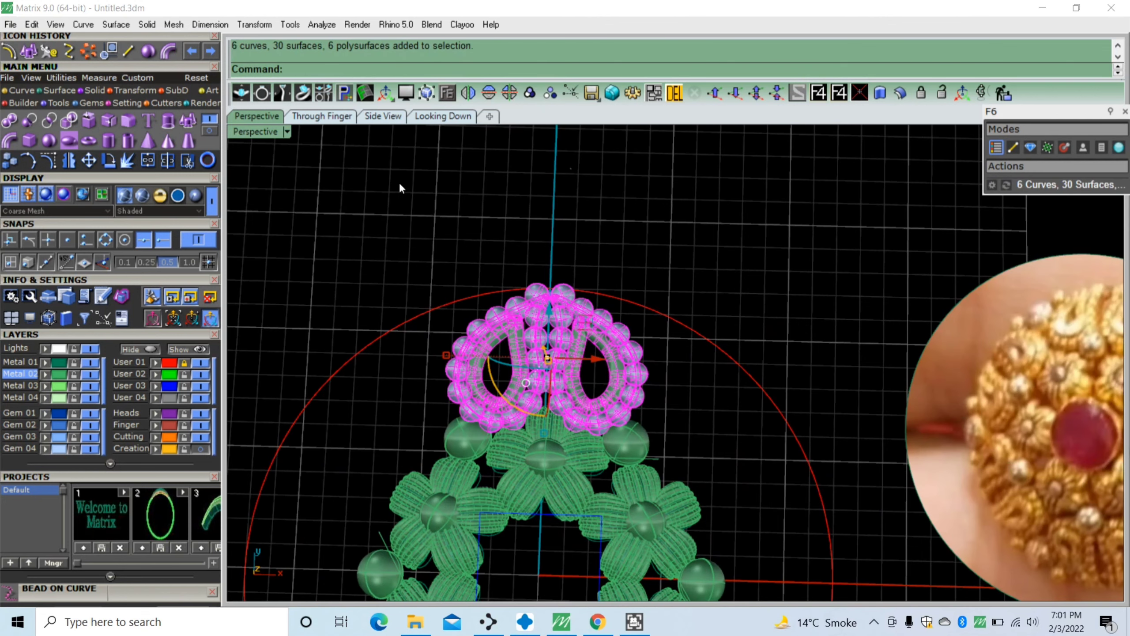
pyautogui.click(382, 116)
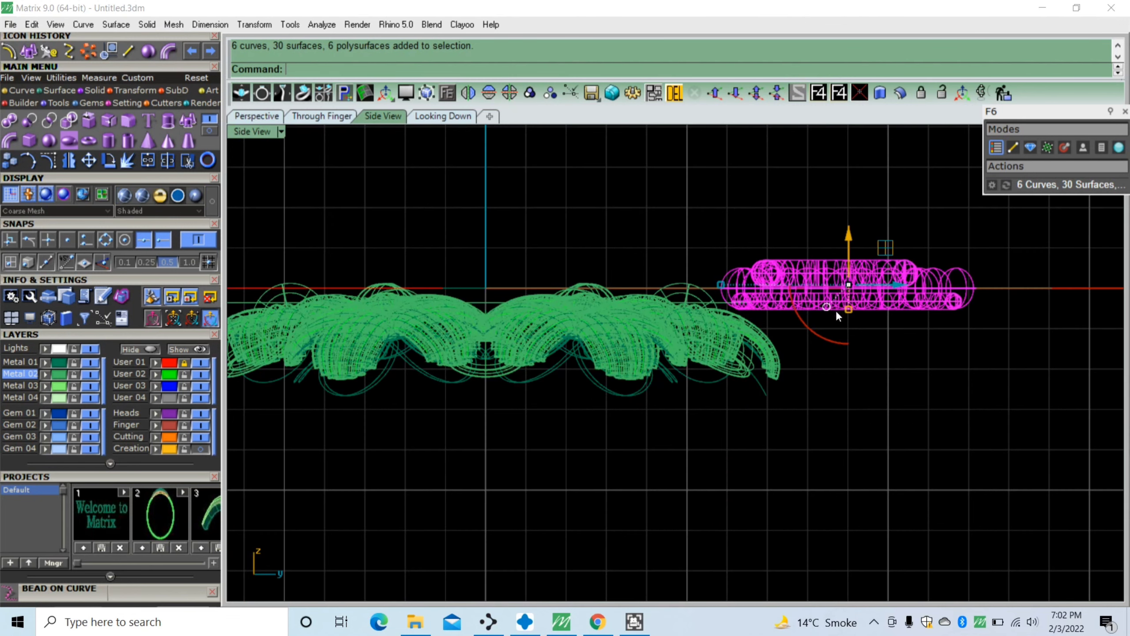
pyautogui.moveTo(837, 315)
pyautogui.mouseDown()
pyautogui.moveTo(797, 317)
pyautogui.moveTo(803, 325)
pyautogui.mouseUp()
pyautogui.moveTo(866, 238); pyautogui.dragTo(823, 325)
pyautogui.click(661, 232)
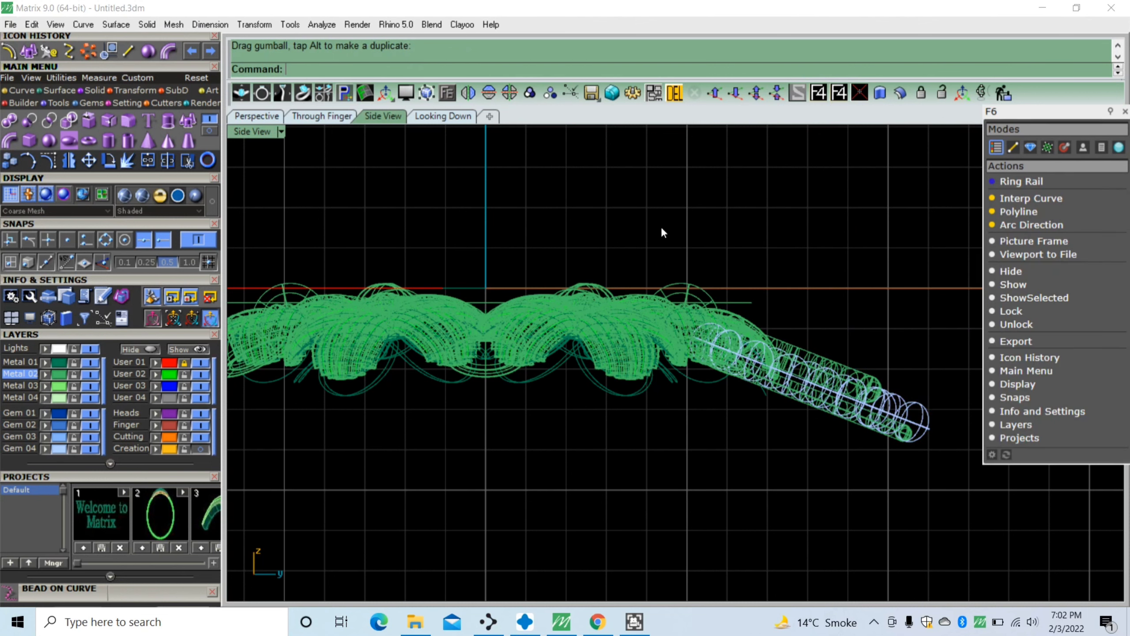
pyautogui.click(263, 118)
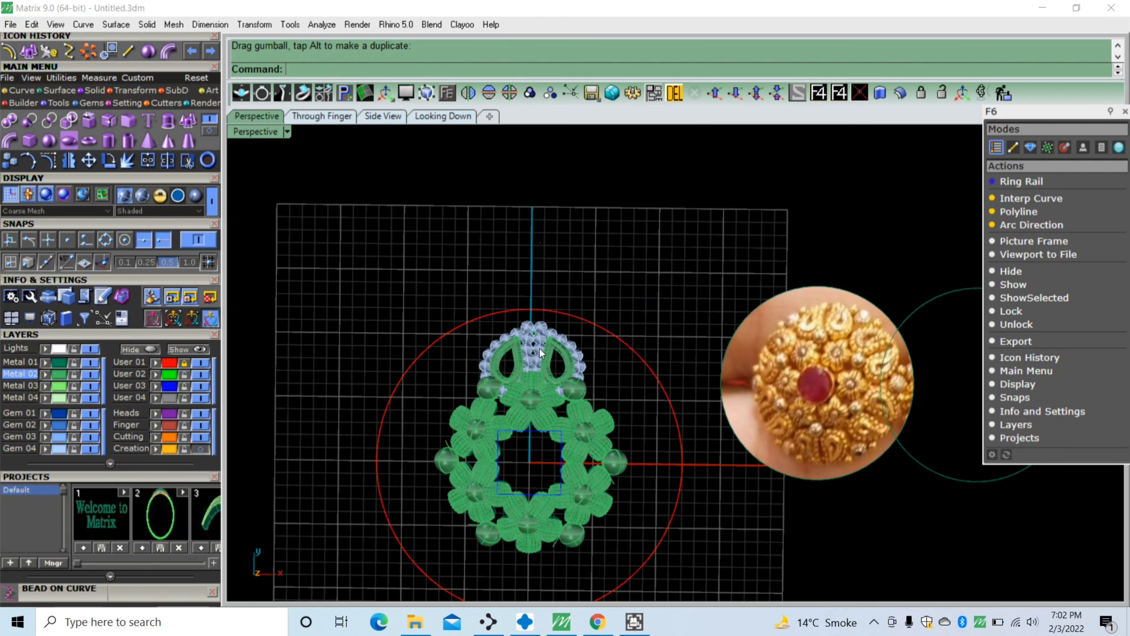
# Move the teardrop cluster up toward the head edge in Perspective view
pyautogui.scroll(3, 541, 353)
pyautogui.click(585, 326)
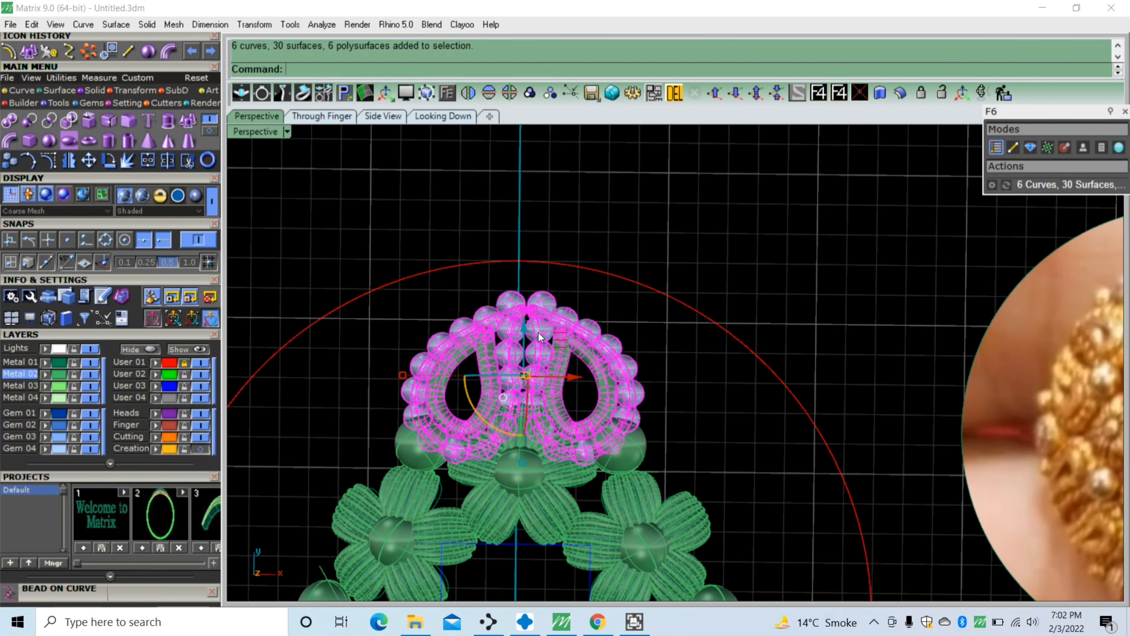
pyautogui.moveTo(527, 332); pyautogui.dragTo(527, 303)
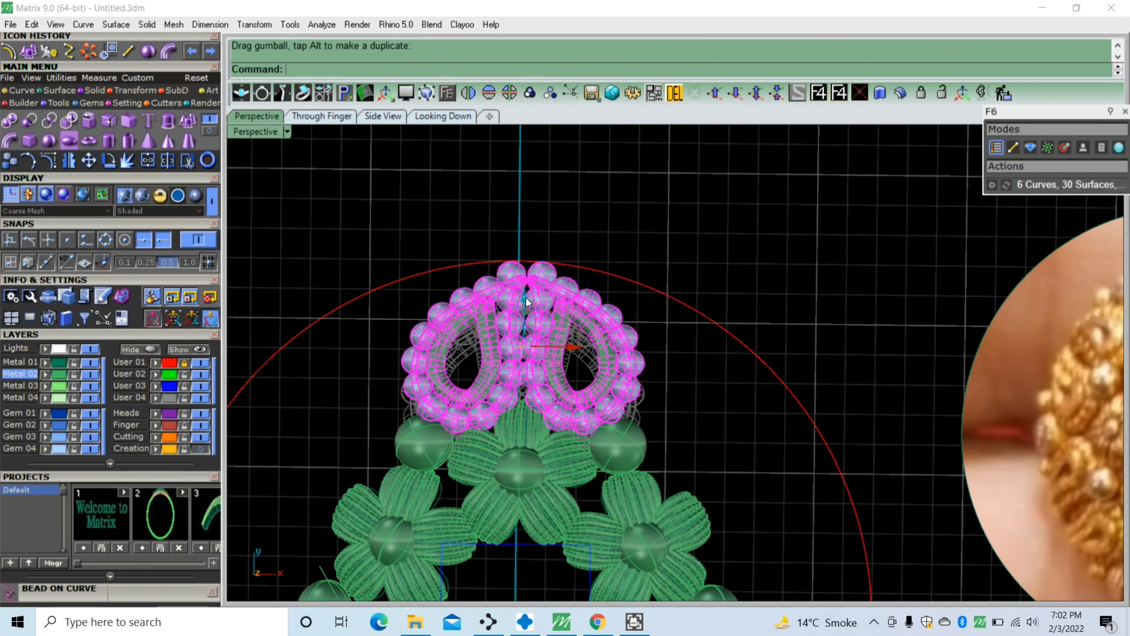
pyautogui.click(711, 415)
pyautogui.scroll(-3, 476, 393)
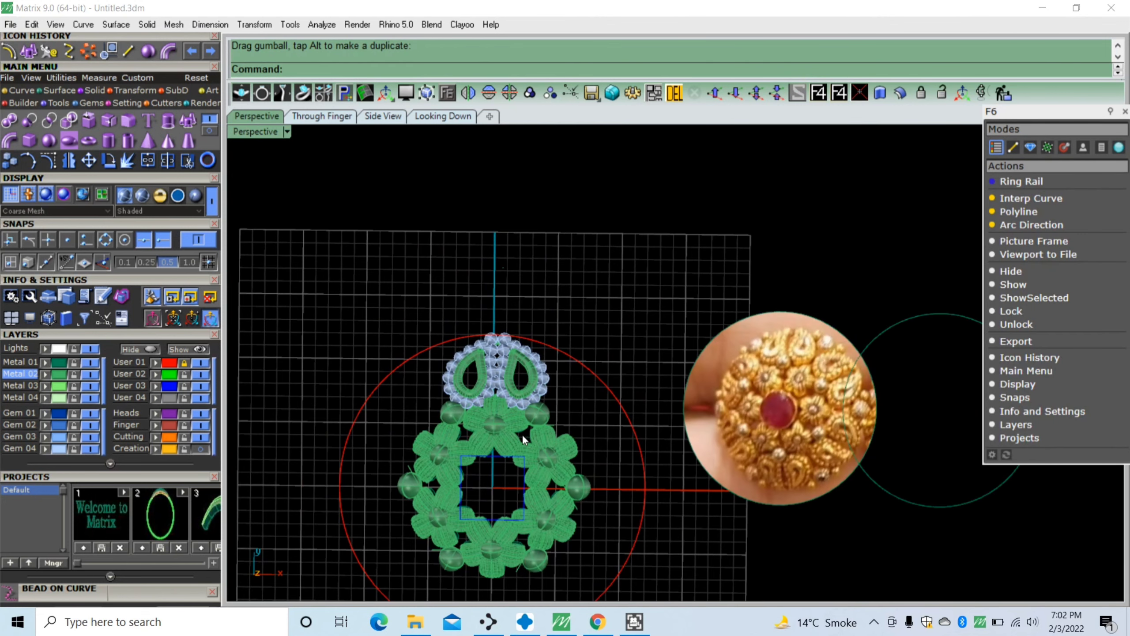
pyautogui.scroll(2, 548, 403)
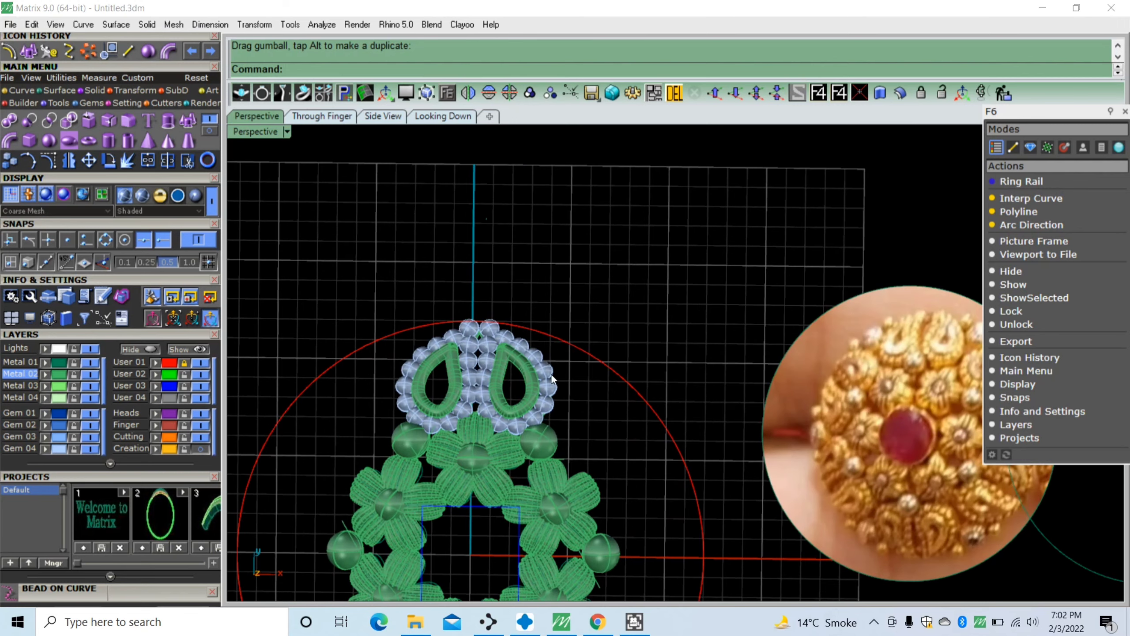
# Polar-array the teardrop cluster into 6 copies around 360°
pyautogui.click(408, 387)
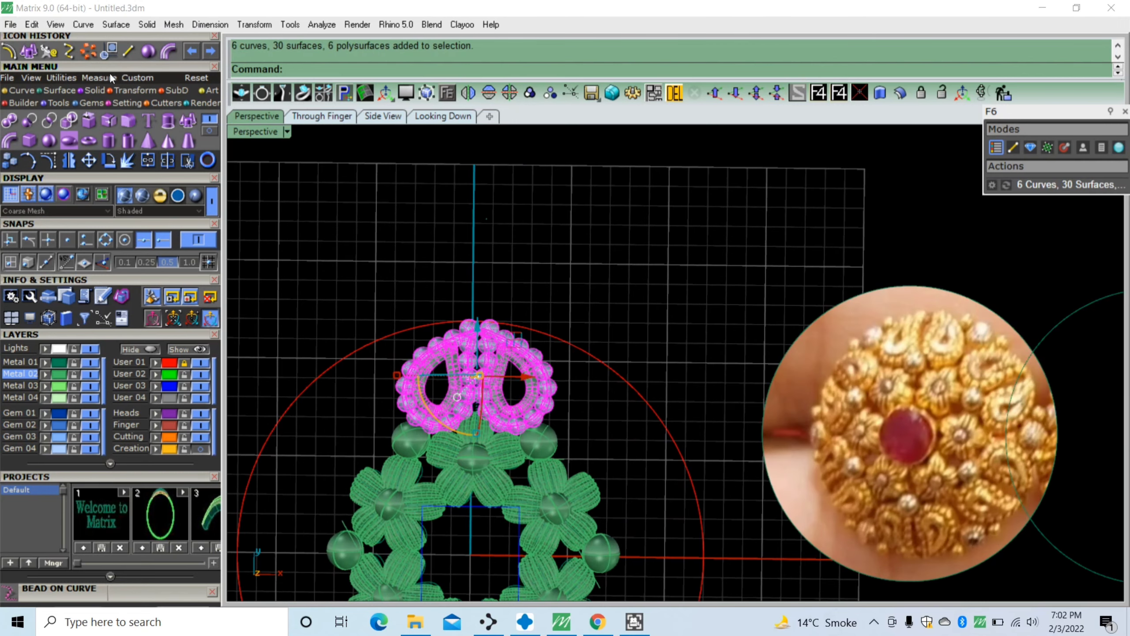
pyautogui.press('Return')
pyautogui.press('Return')
pyautogui.press('Return')
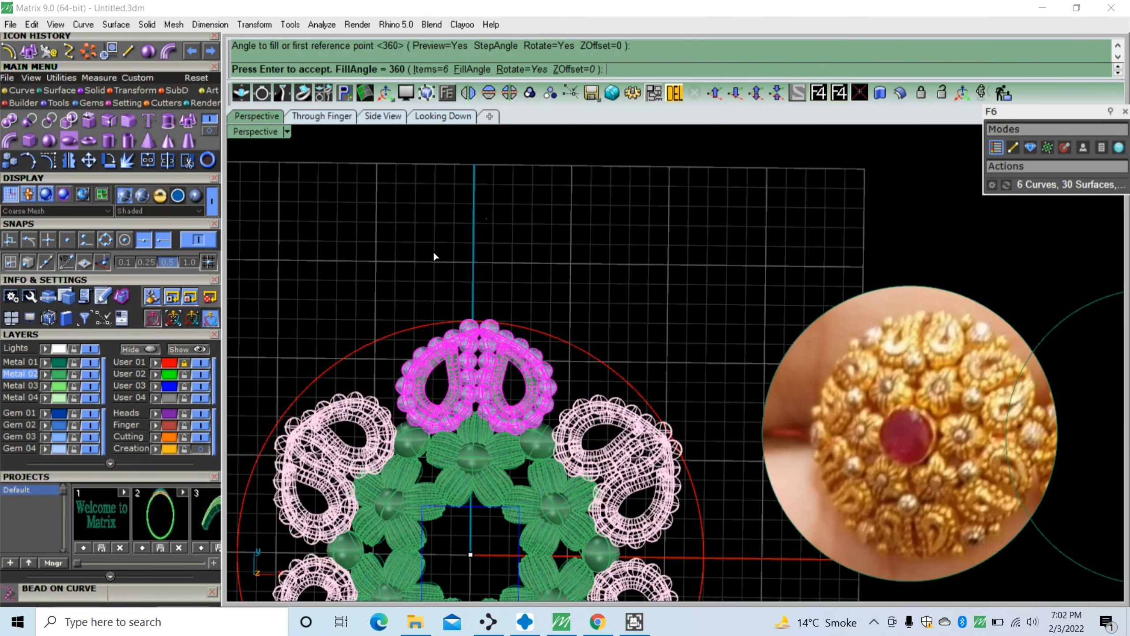
pyautogui.press('Return')
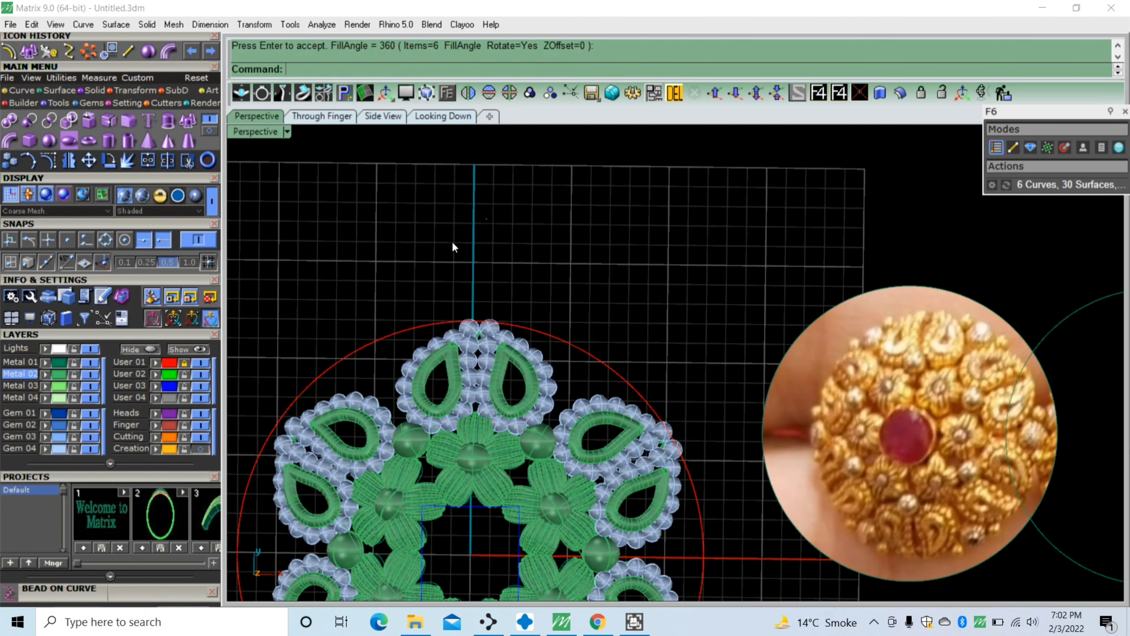
pyautogui.scroll(-2, 396, 258)
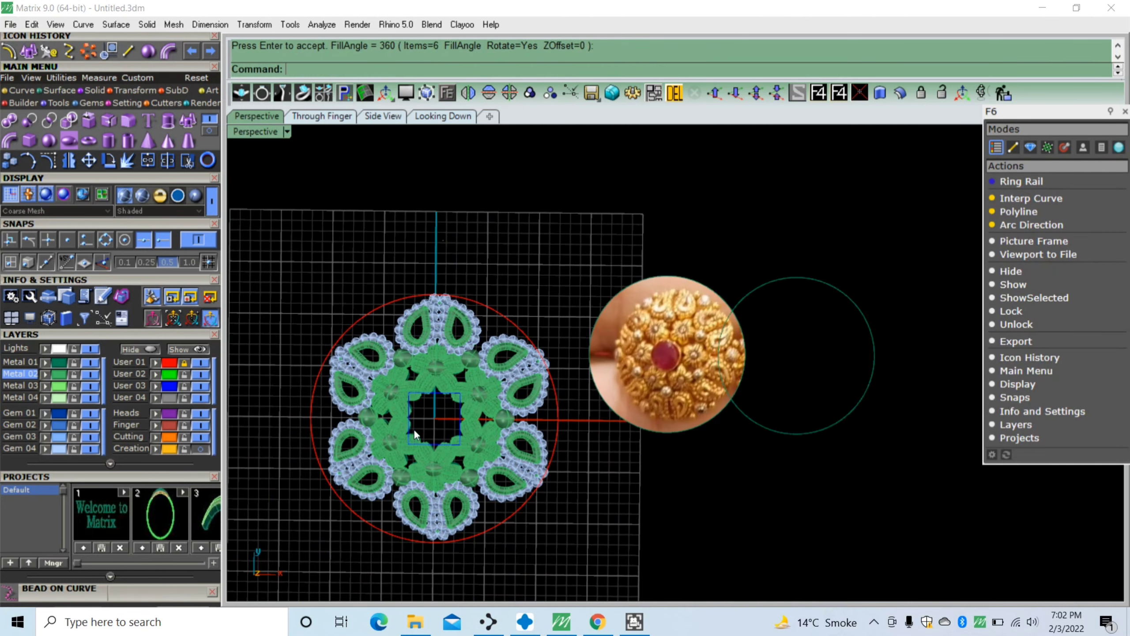
pyautogui.scroll(5, 413, 428)
pyautogui.click(500, 283)
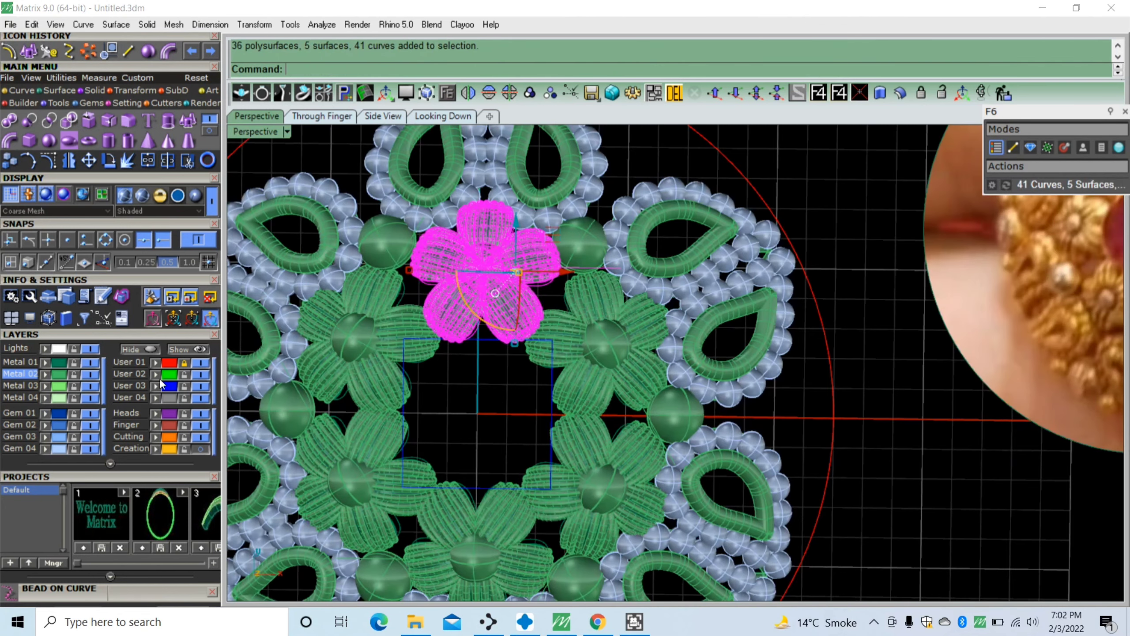
pyautogui.click(447, 415)
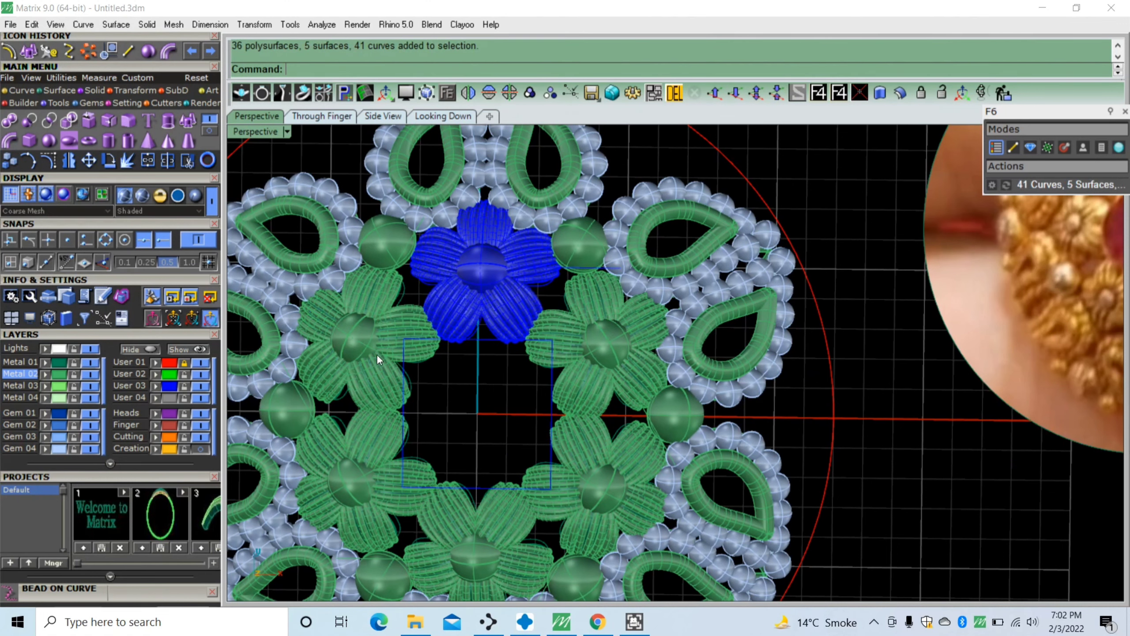
pyautogui.click(368, 351)
pyautogui.click(473, 370)
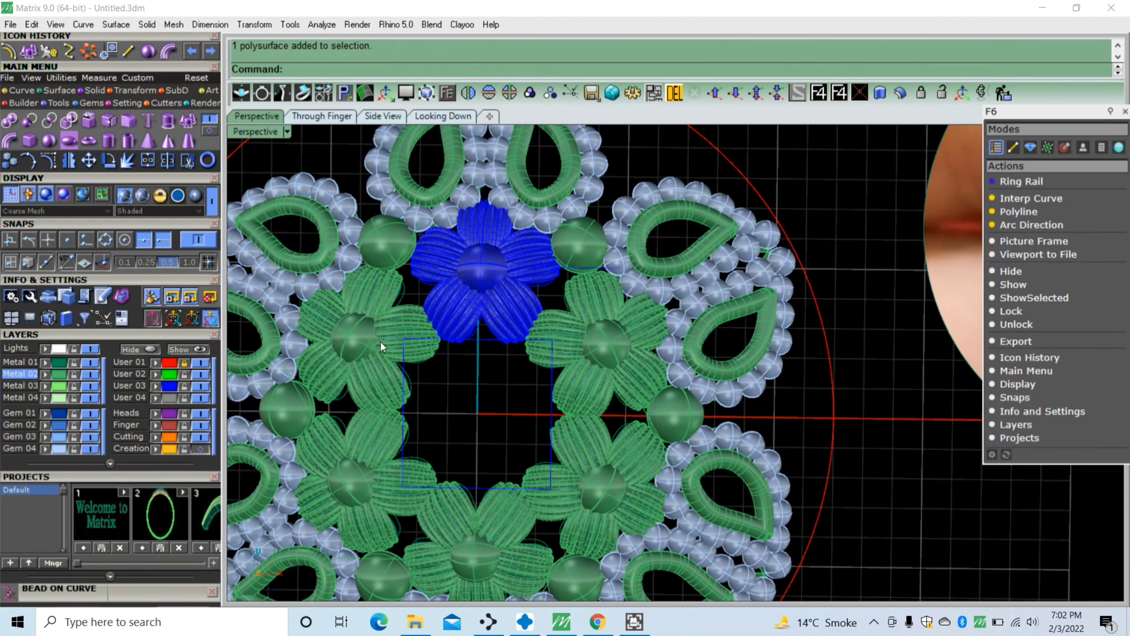
pyautogui.scroll(-3, 471, 394)
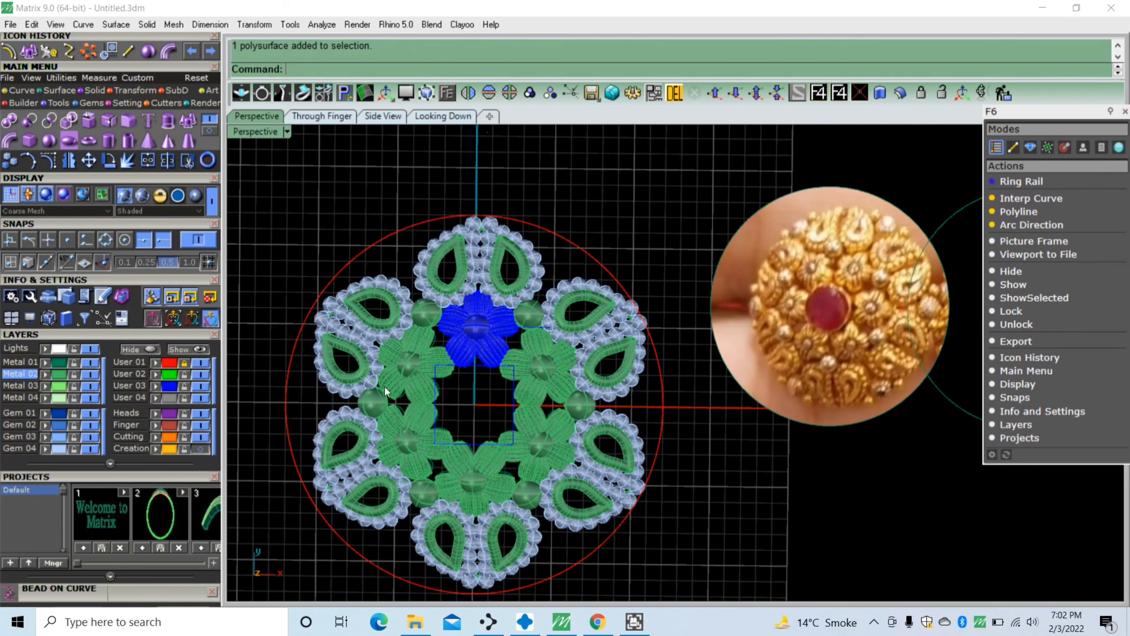
pyautogui.hotkey('ctrl', 'a')
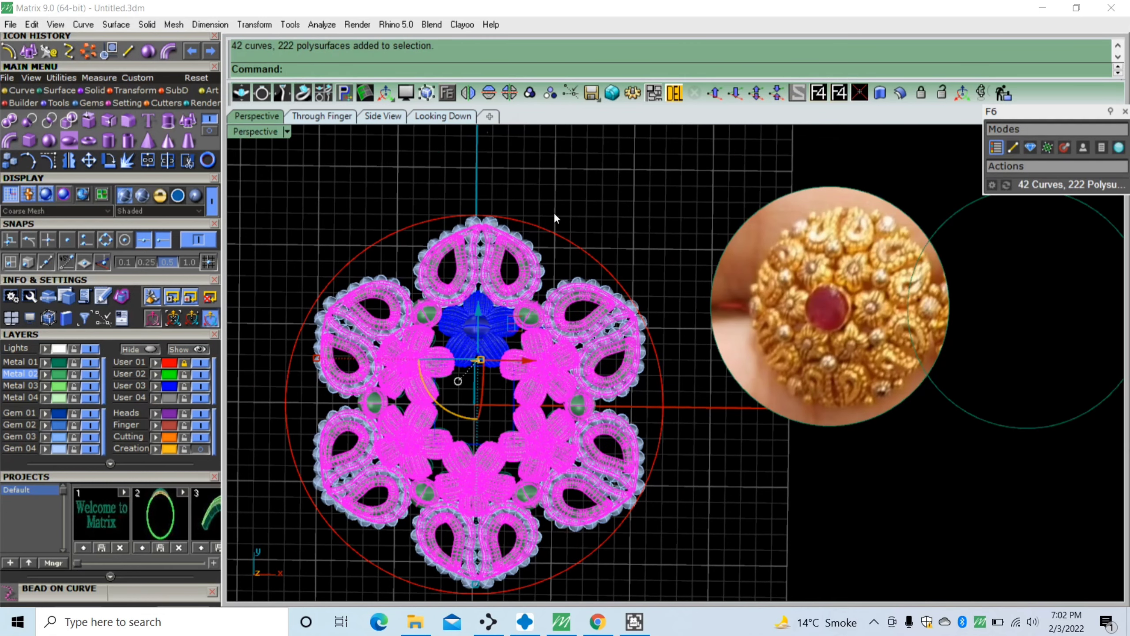
pyautogui.press('Escape')
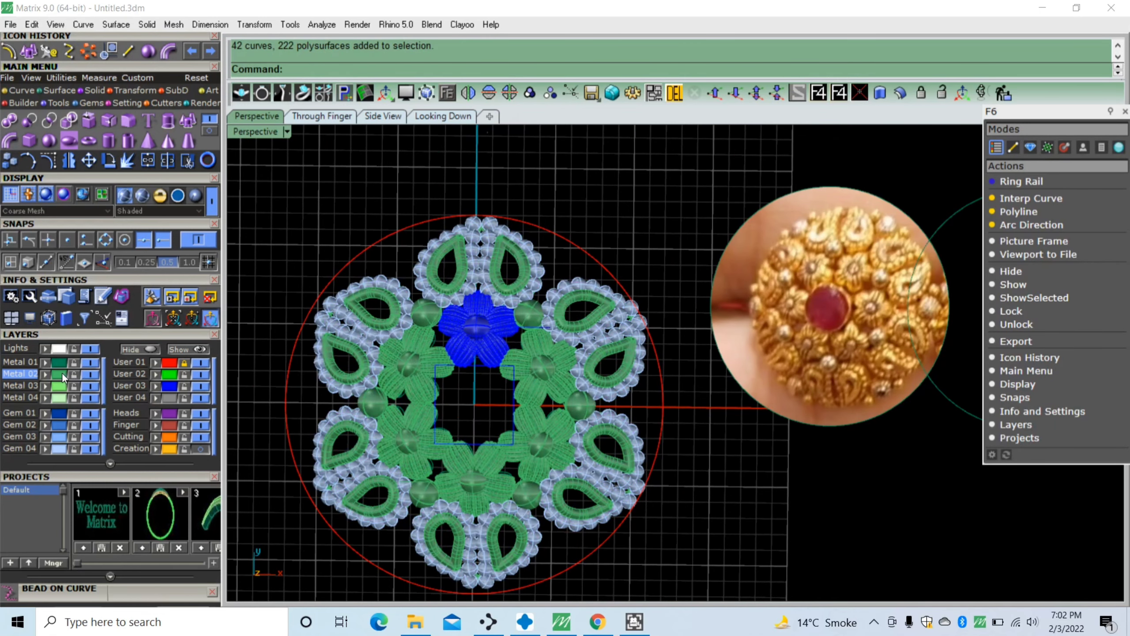
pyautogui.hotkey('ctrl', 'a')
pyautogui.keyDown('ctrl'); pyautogui.moveTo(416, 181); pyautogui.dragTo(550, 310); pyautogui.keyUp('ctrl')
pyautogui.keyDown('ctrl'); pyautogui.moveTo(679, 224); pyautogui.dragTo(609, 379); pyautogui.keyUp('ctrl')
pyautogui.keyDown('ctrl'); pyautogui.moveTo(686, 464); pyautogui.dragTo(597, 540); pyautogui.keyUp('ctrl')
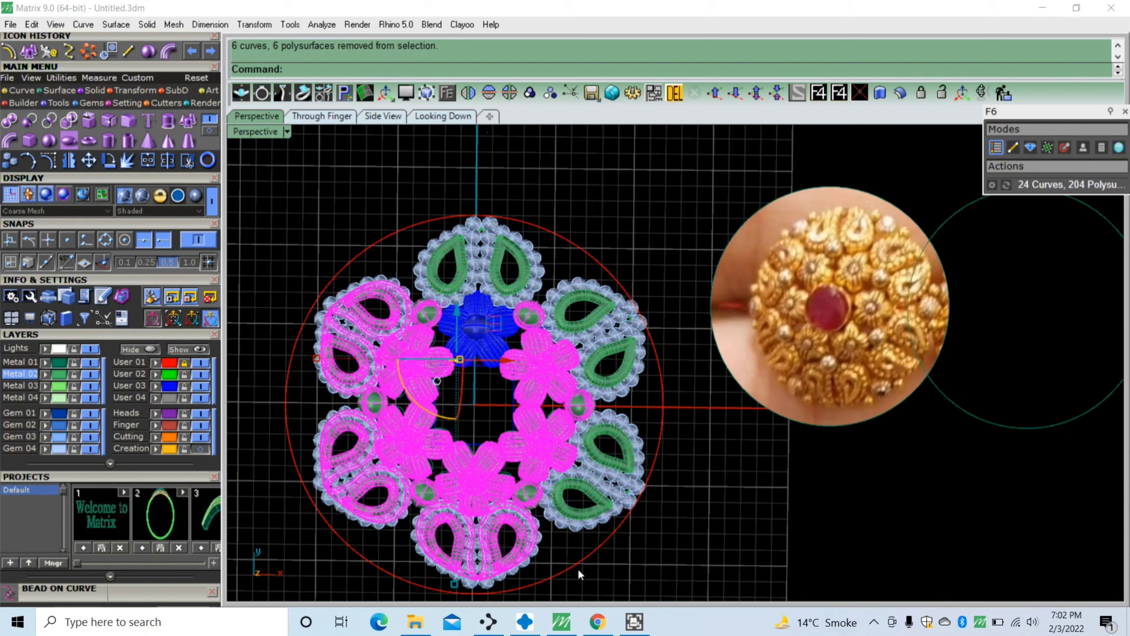
pyautogui.moveTo(406, 572)
pyautogui.keyDown('ctrl'); pyautogui.mouseDown()
pyautogui.moveTo(396, 575)
pyautogui.moveTo(309, 467)
pyautogui.mouseUp(); pyautogui.keyUp('ctrl')
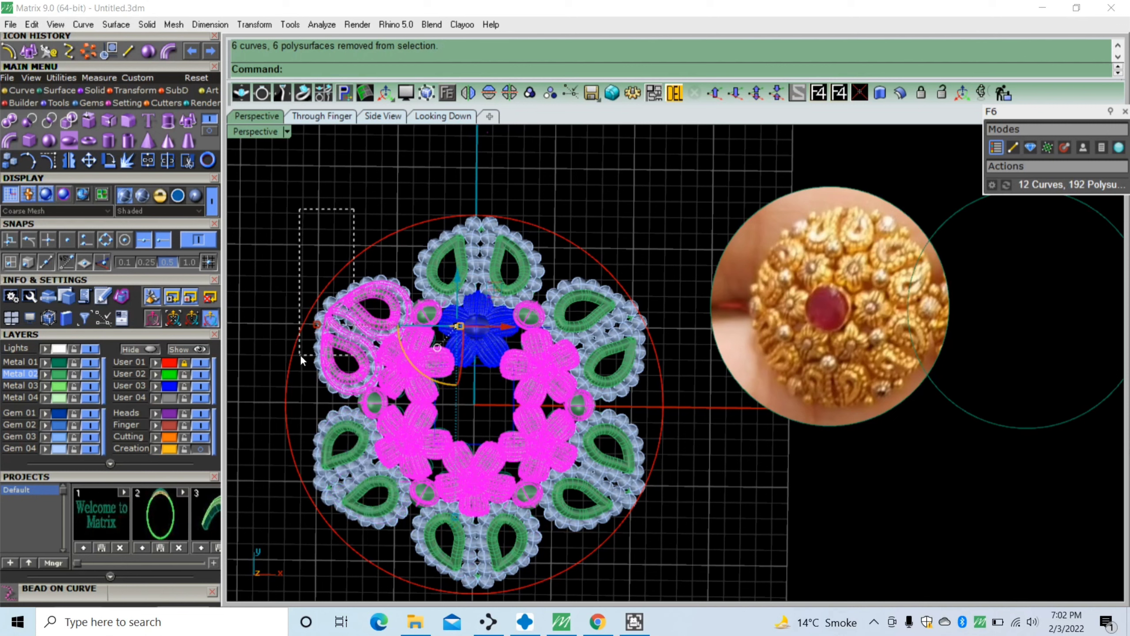
pyautogui.keyDown('ctrl'); pyautogui.moveTo(328, 275); pyautogui.dragTo(300, 355); pyautogui.keyUp('ctrl')
pyautogui.keyDown('ctrl'); pyautogui.click(426, 316); pyautogui.keyUp('ctrl')
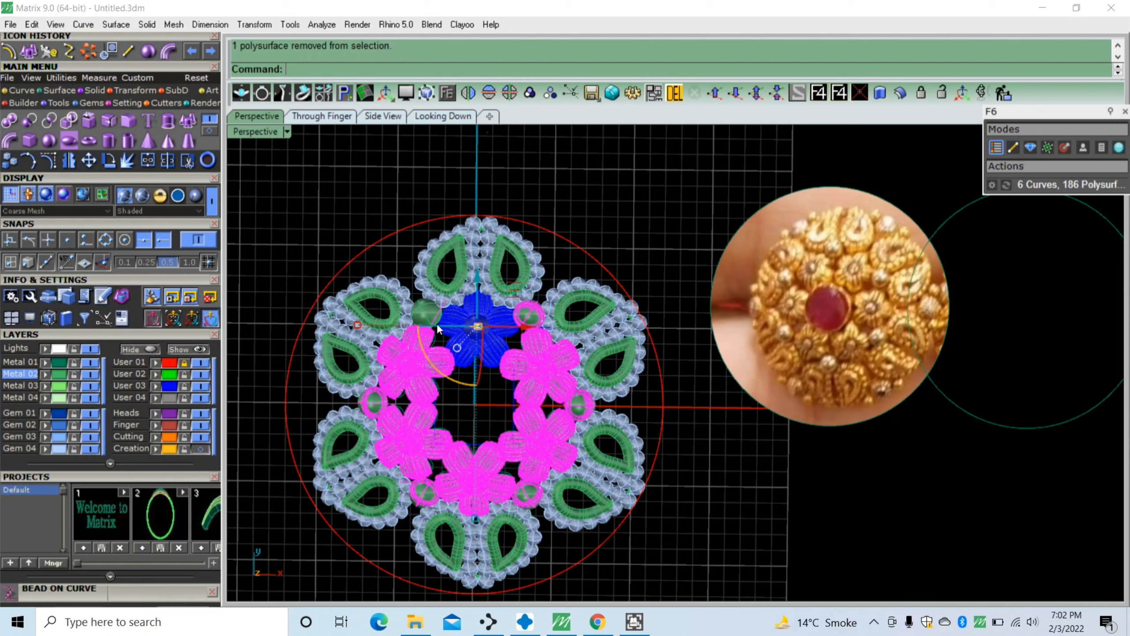
pyautogui.keyDown('ctrl'); pyautogui.click(536, 316); pyautogui.keyUp('ctrl')
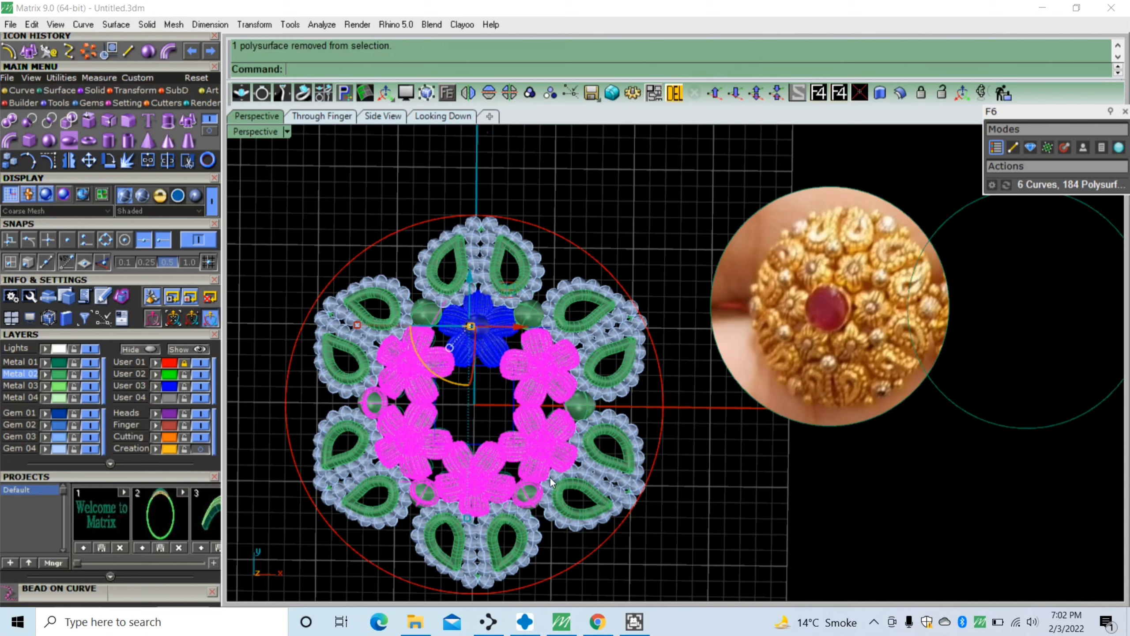
pyautogui.keyDown('ctrl'); pyautogui.click(529, 502); pyautogui.keyUp('ctrl')
pyautogui.keyDown('ctrl'); pyautogui.click(423, 502); pyautogui.keyUp('ctrl')
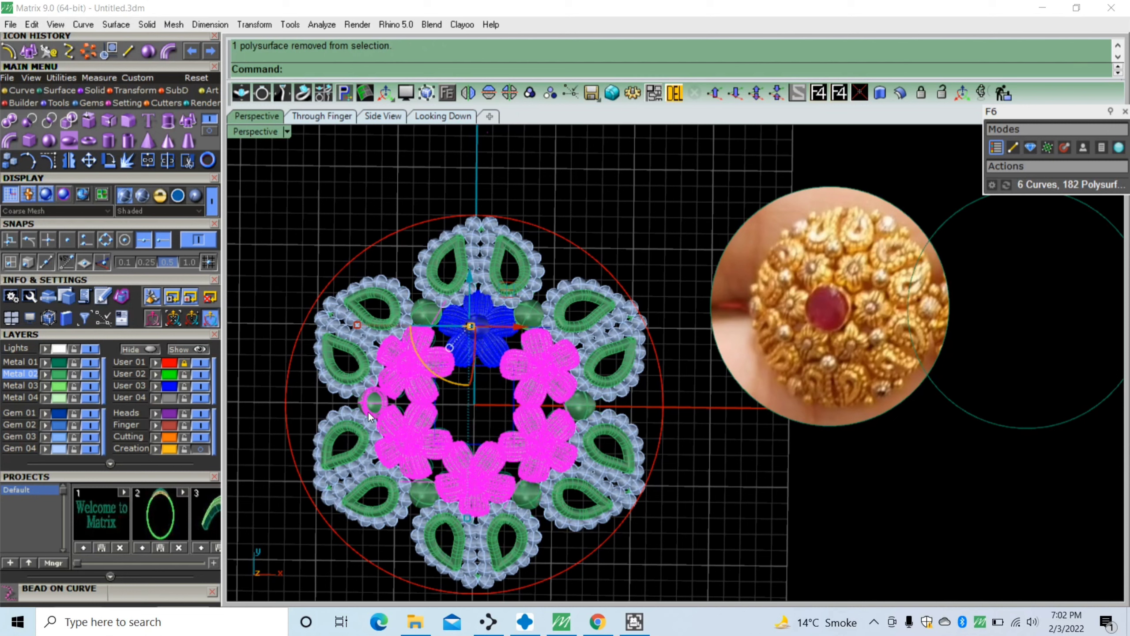
pyautogui.keyDown('ctrl'); pyautogui.click(368, 411); pyautogui.keyUp('ctrl')
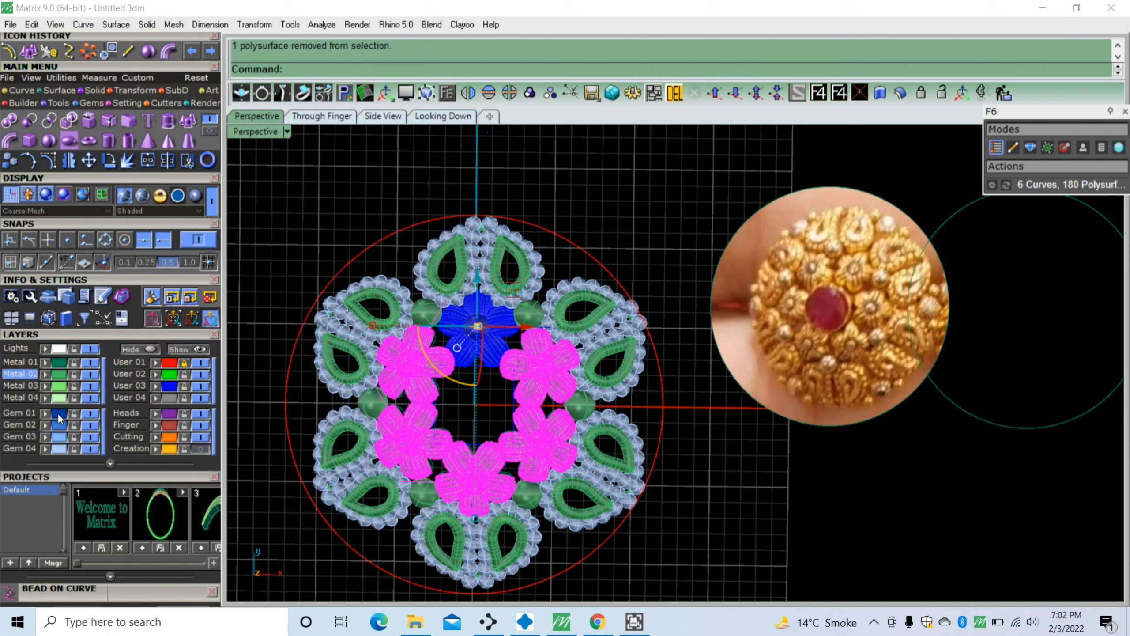
pyautogui.click(290, 230)
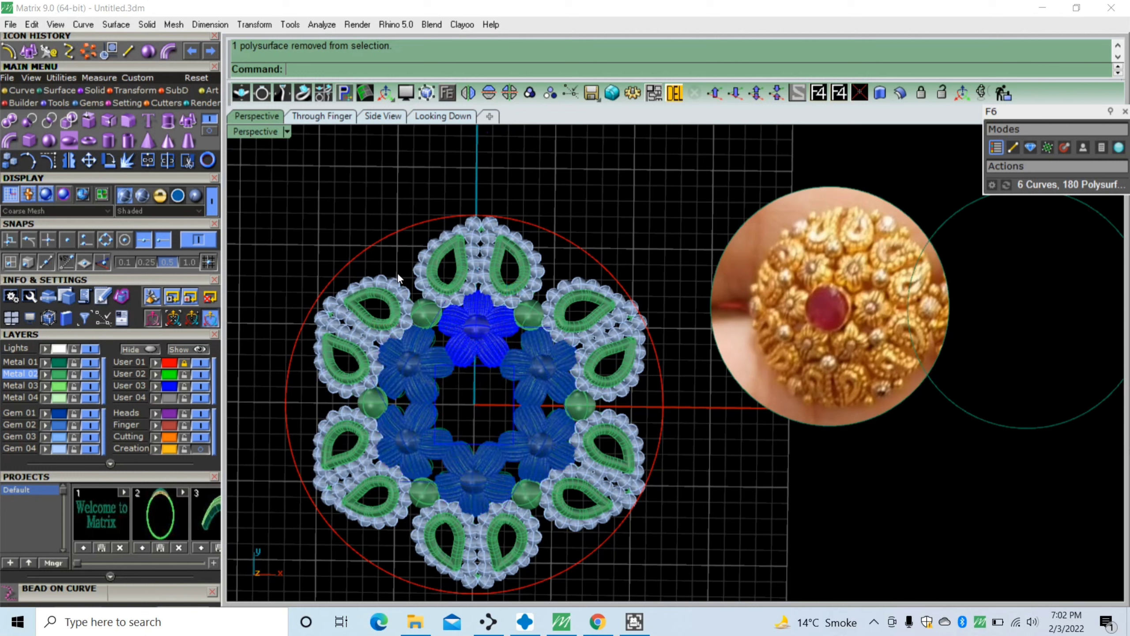
pyautogui.click(474, 349)
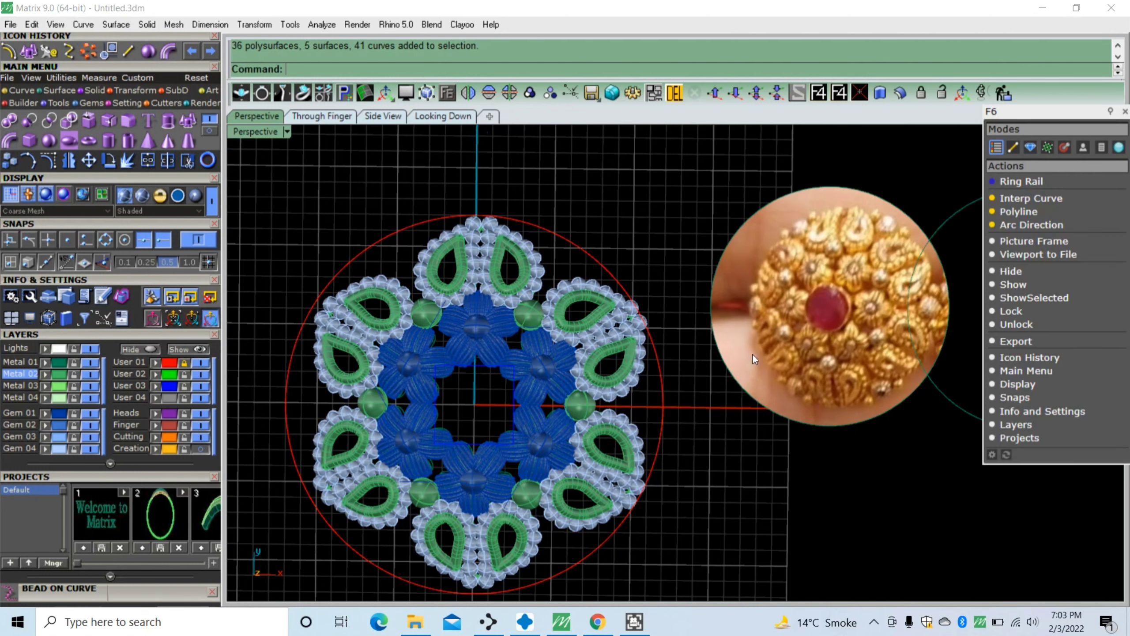
pyautogui.scroll(5, 860, 284)
pyautogui.scroll(-5, 805, 321)
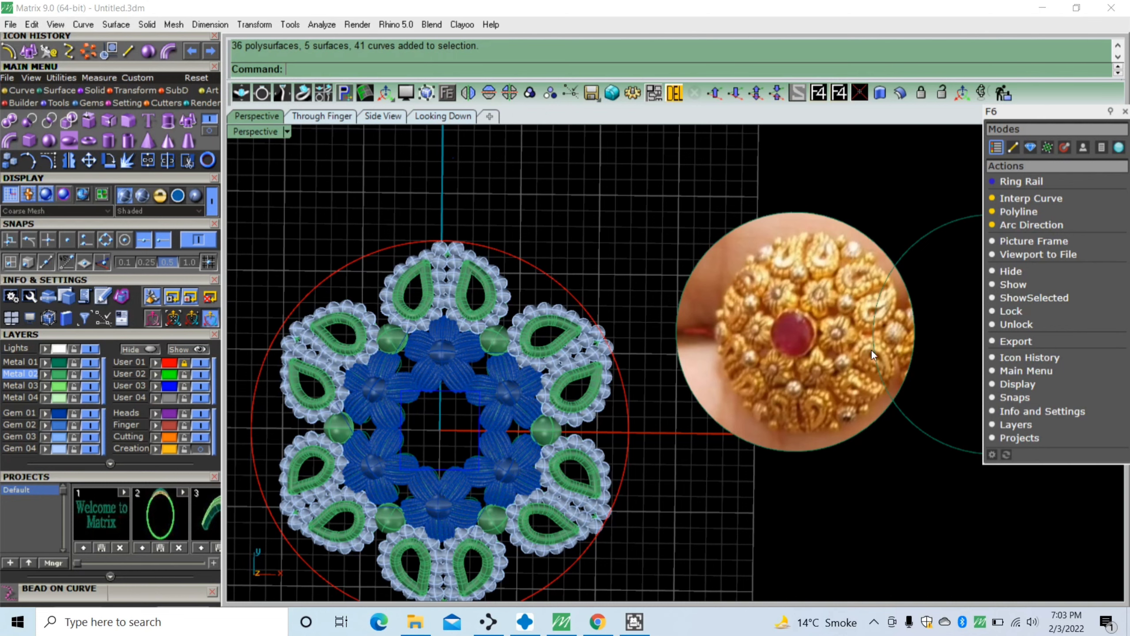
pyautogui.scroll(-2, 625, 470)
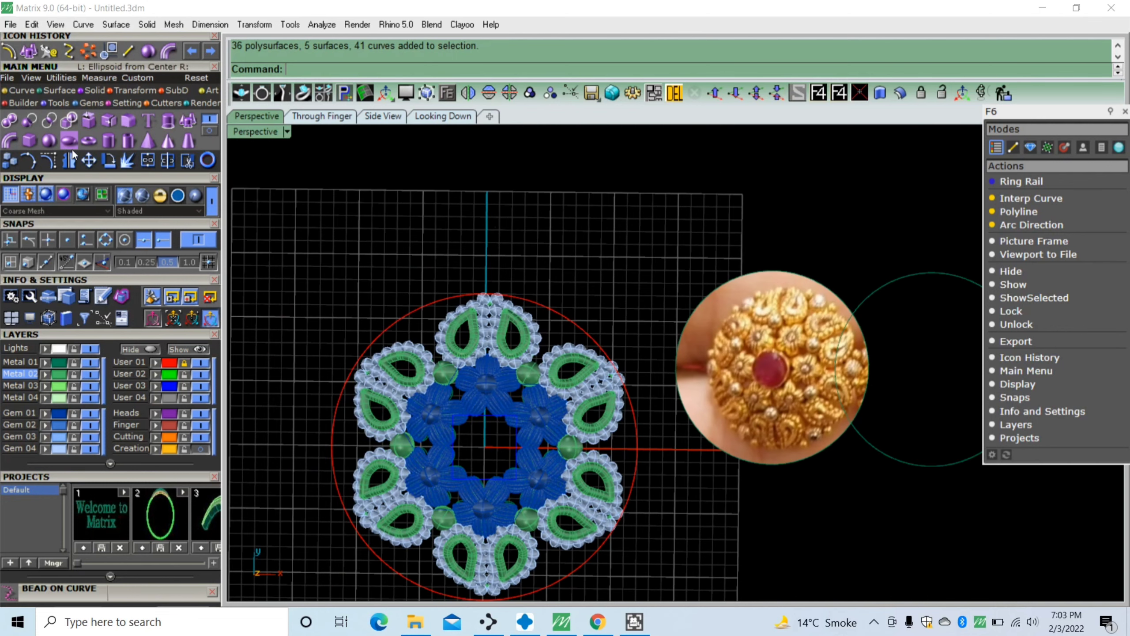
# Draw a short Arc Direction curve beside the ring head in the Through Finger view
pyautogui.moveTo(431, 229); pyautogui.dragTo(443, 225, button='right')
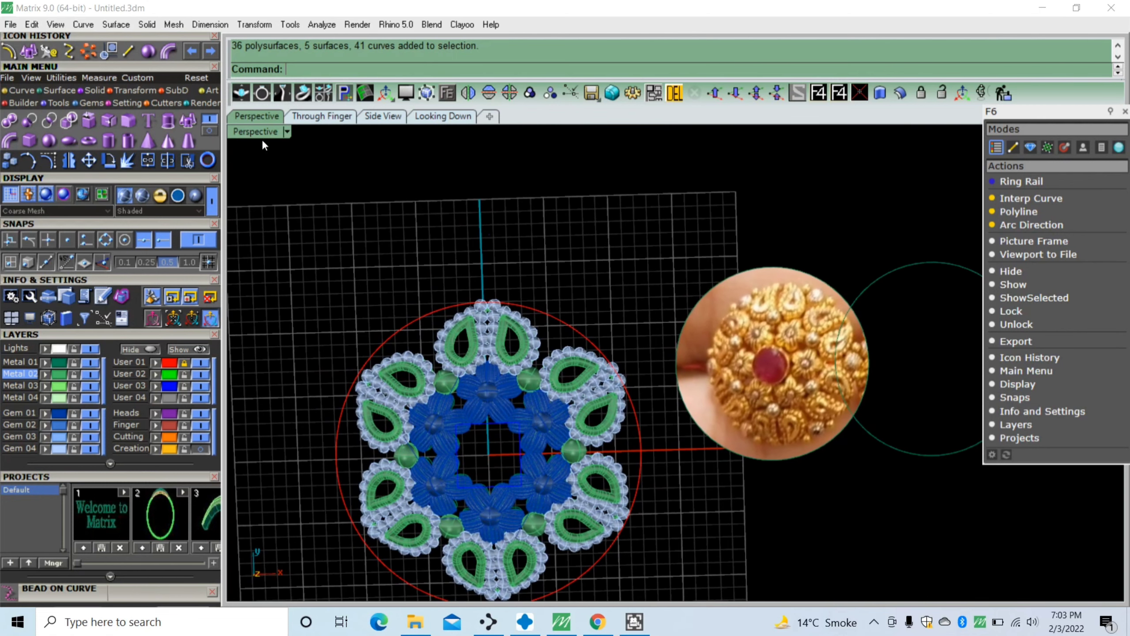
pyautogui.click(349, 118)
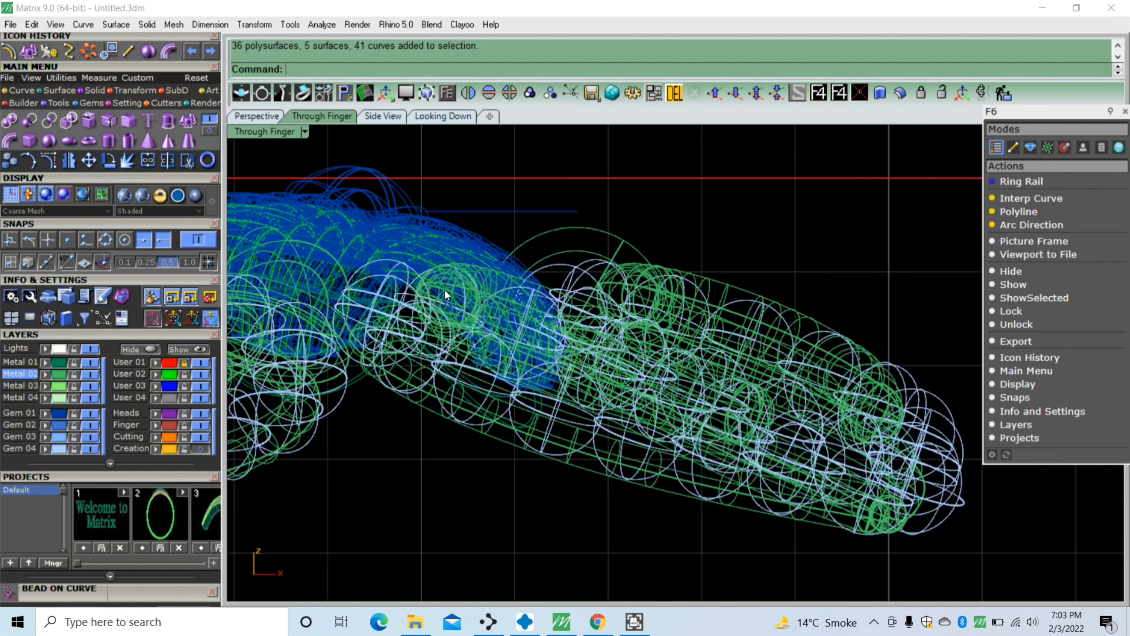
pyautogui.scroll(-2, 444, 288)
pyautogui.scroll(-2, 427, 307)
pyautogui.scroll(5, 634, 385)
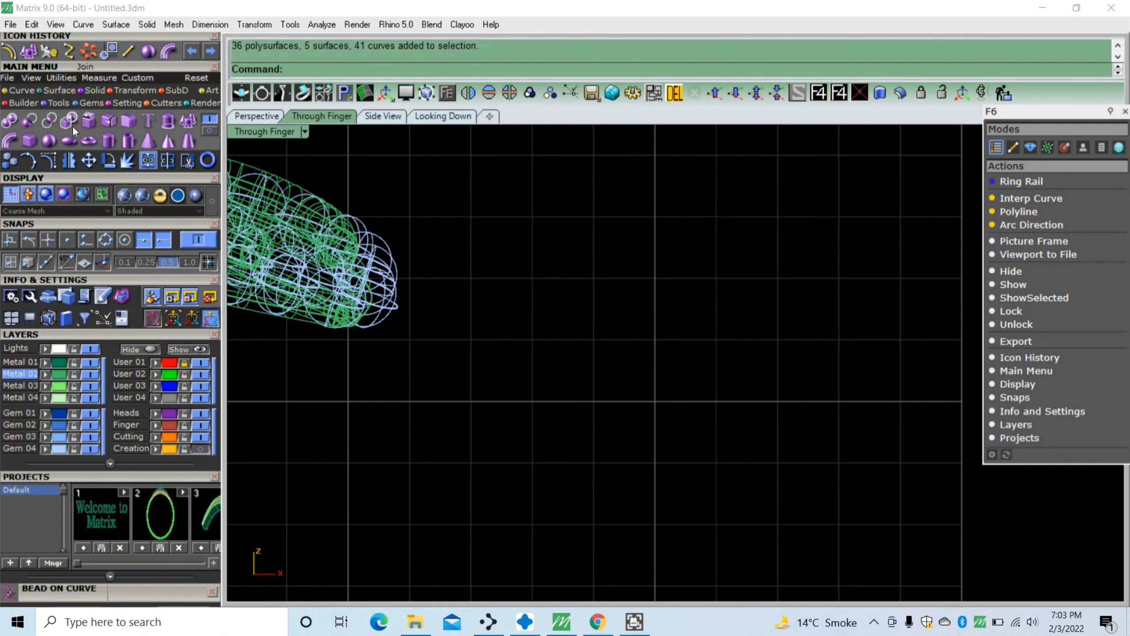
pyautogui.click(20, 90)
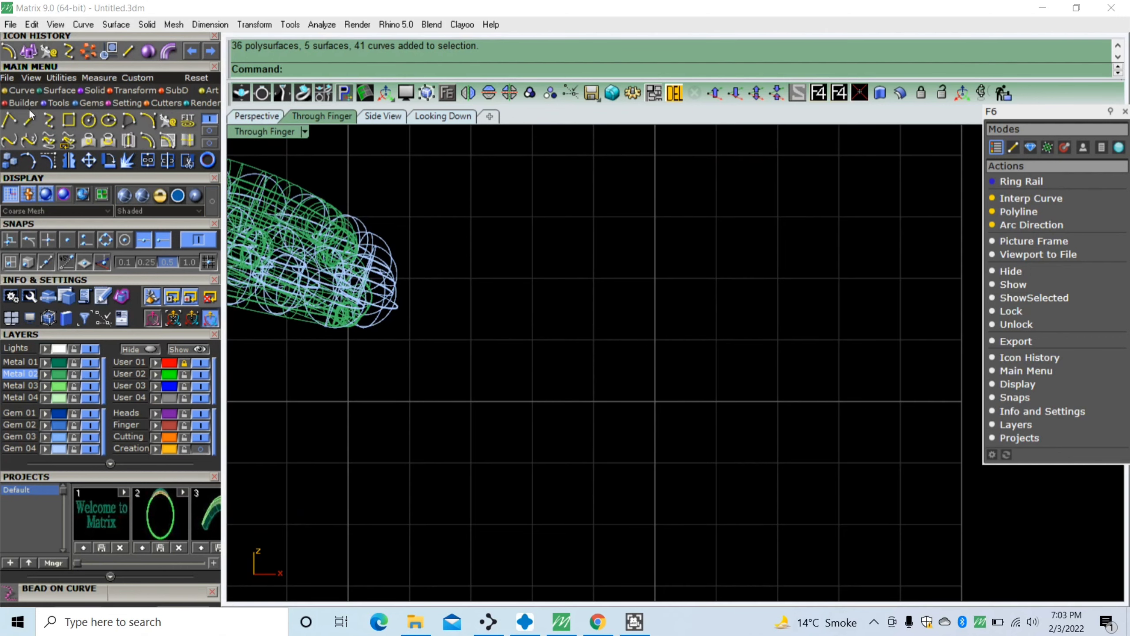
pyautogui.click(147, 121)
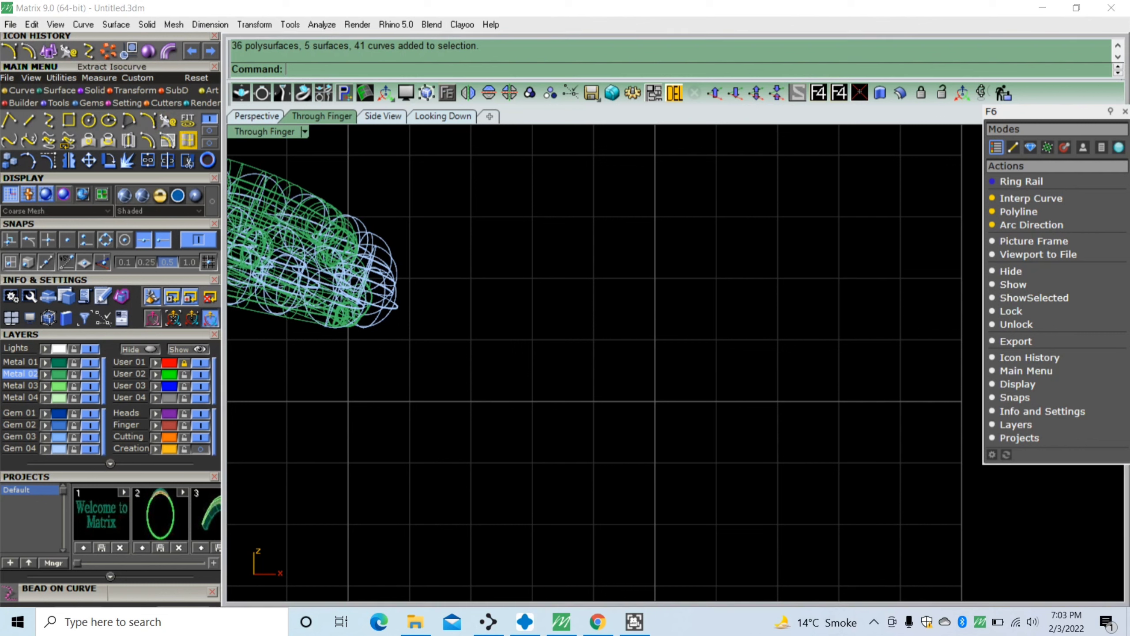
pyautogui.click(593, 362)
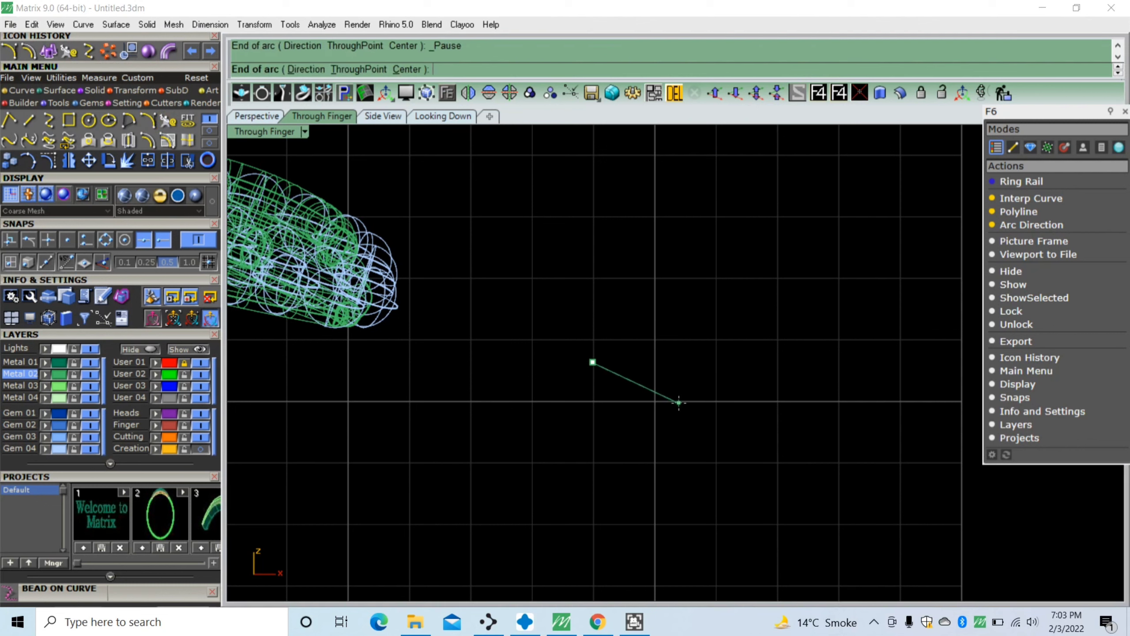
pyautogui.click(662, 402)
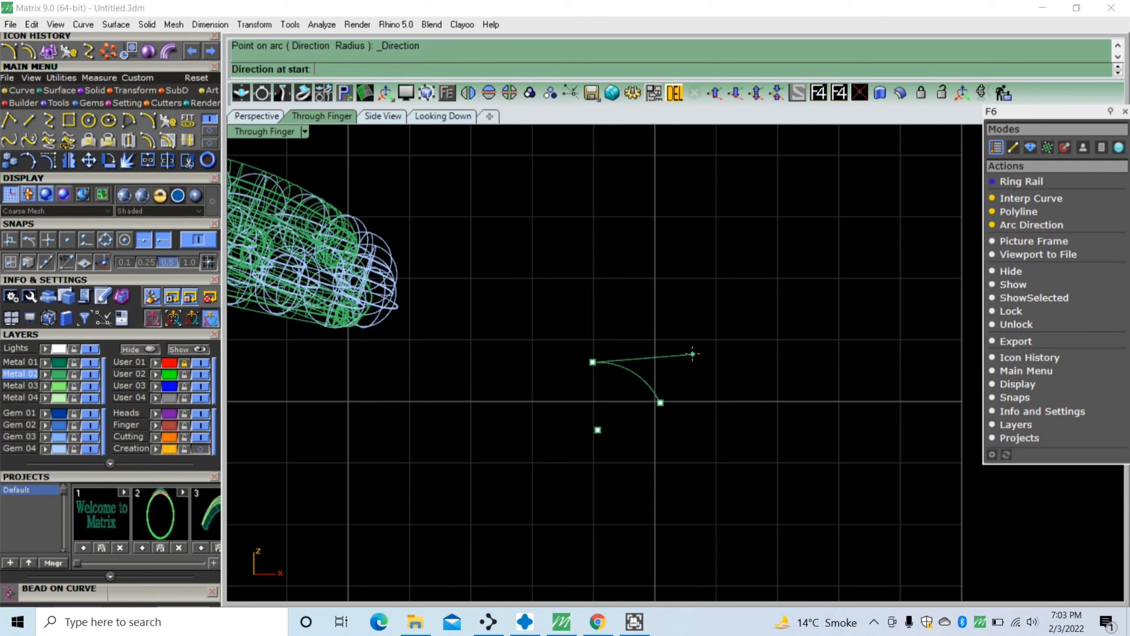
pyautogui.click(693, 354)
pyautogui.click(645, 381)
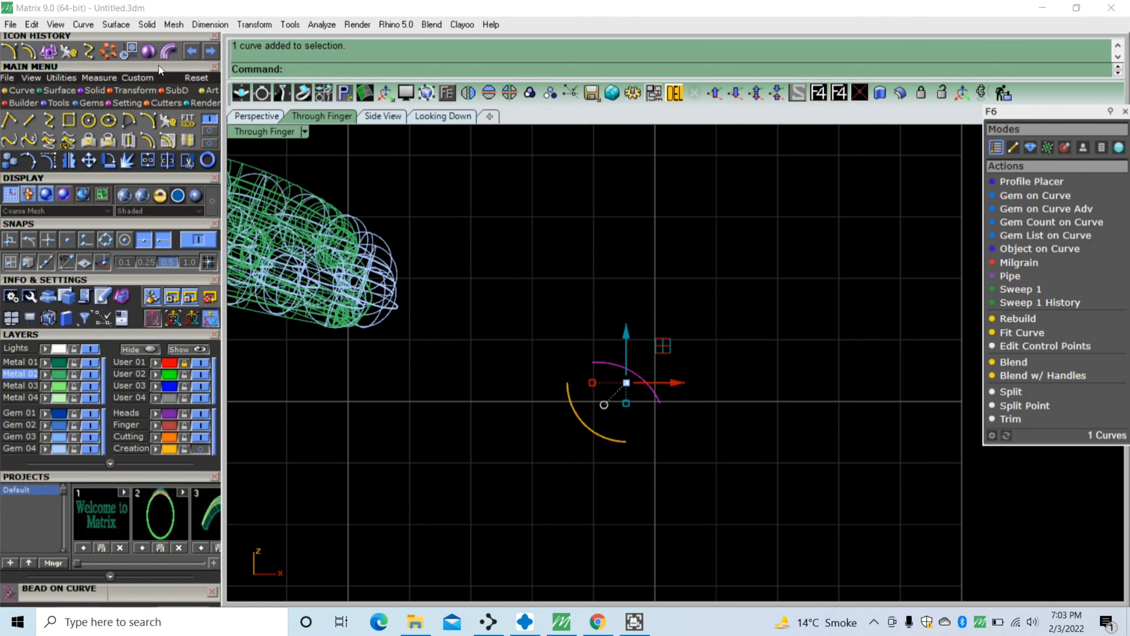
# Pipe the arc at 0.2 diameter, then undo the trial pipe
pyautogui.click(167, 54)
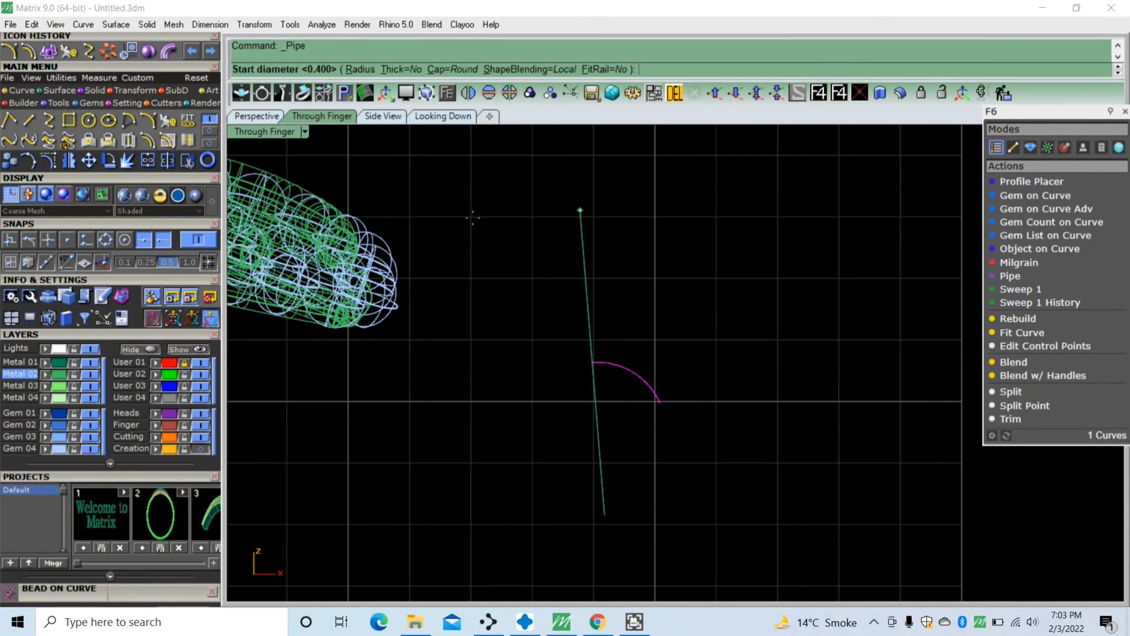
pyautogui.write('2')
pyautogui.press('Return')
pyautogui.press('Return')
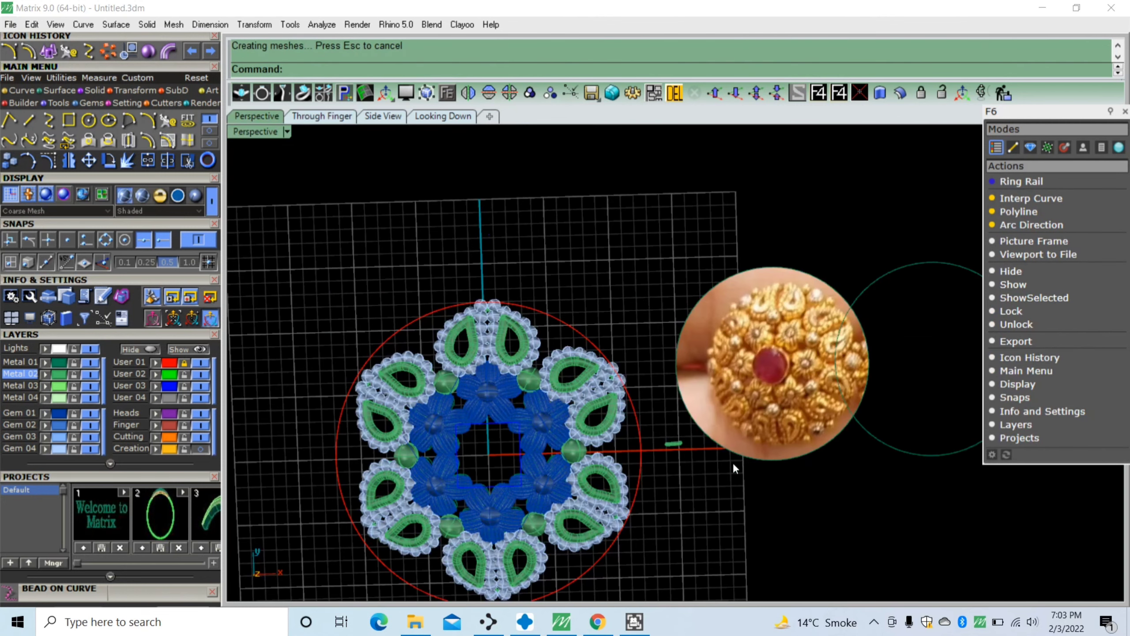
pyautogui.scroll(5, 690, 451)
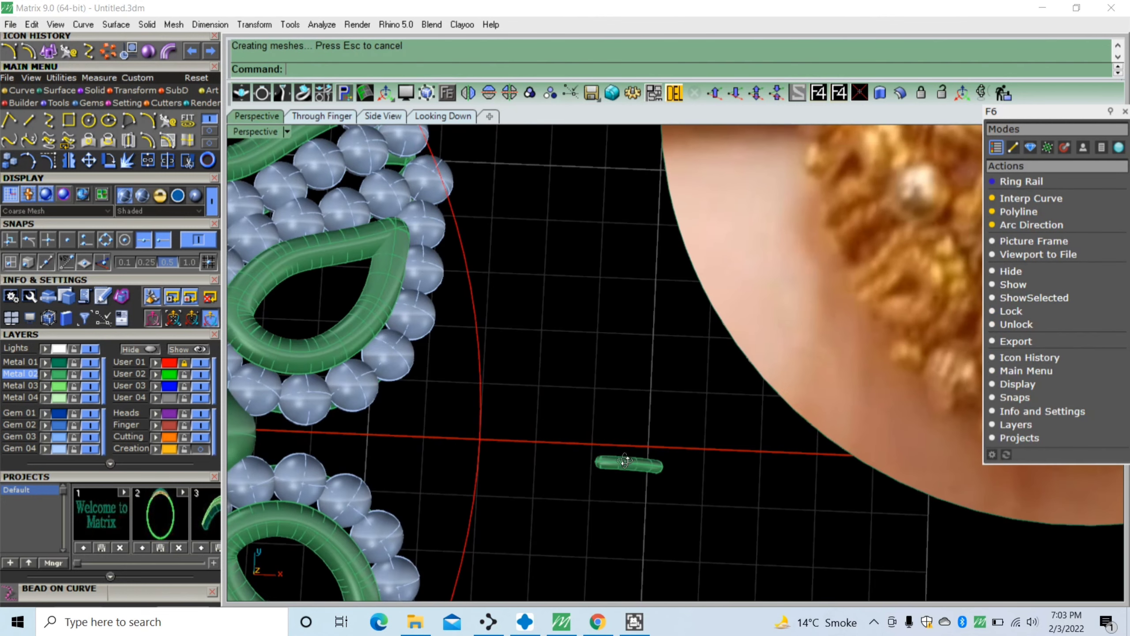
pyautogui.click(623, 447)
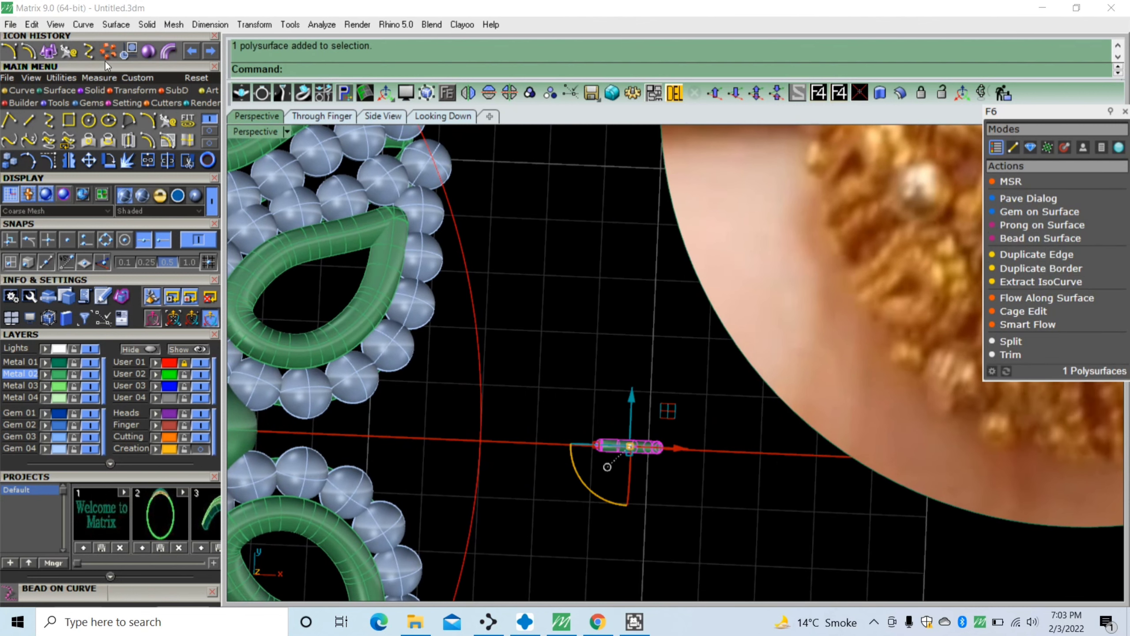
pyautogui.scroll(-2, 345, 430)
pyautogui.scroll(-1, 345, 430)
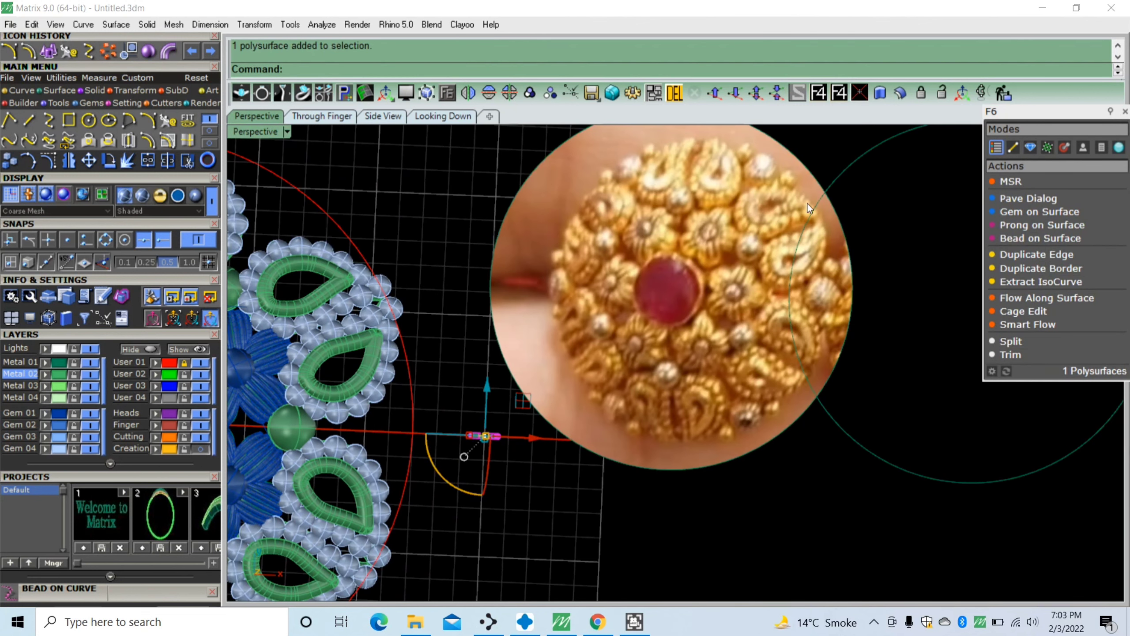
pyautogui.hotkey('ctrl', 'z')
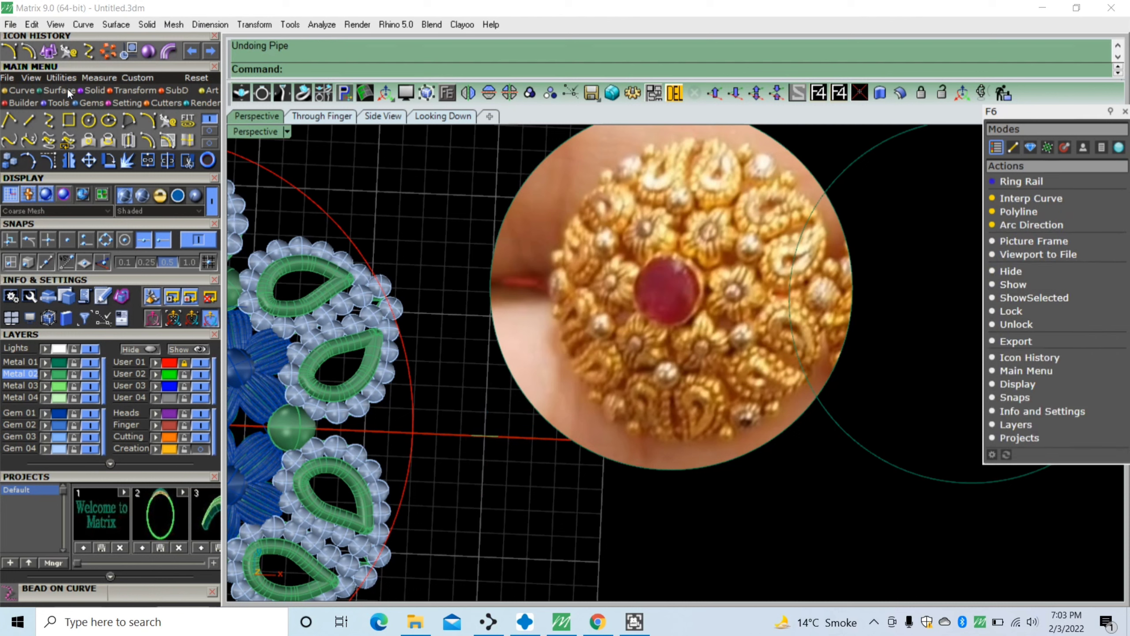
# Place a radius-3 sphere on layer Metal 04 beside the ring head, then undo it as oversized
pyautogui.click(92, 89)
pyautogui.click(51, 144)
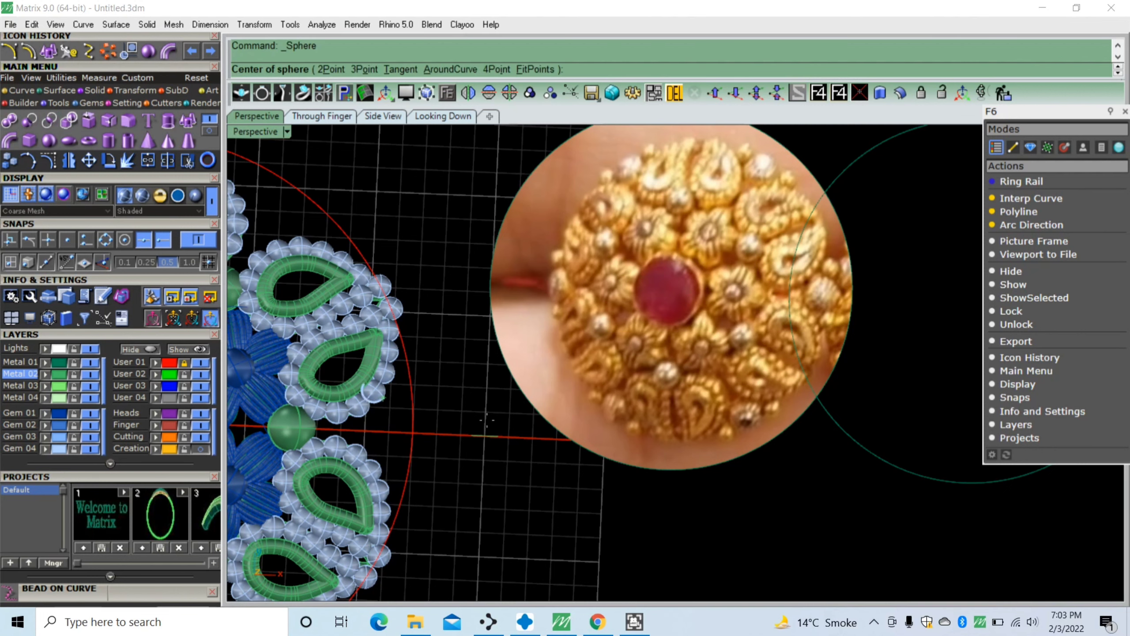
pyautogui.scroll(3, 464, 438)
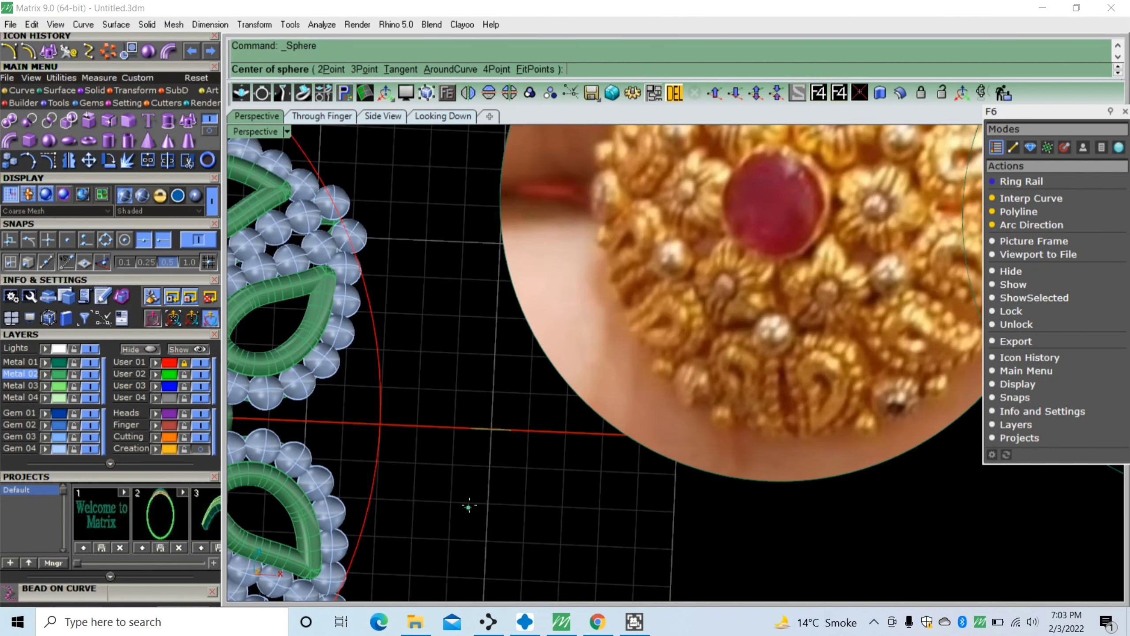
pyautogui.scroll(-3, 467, 504)
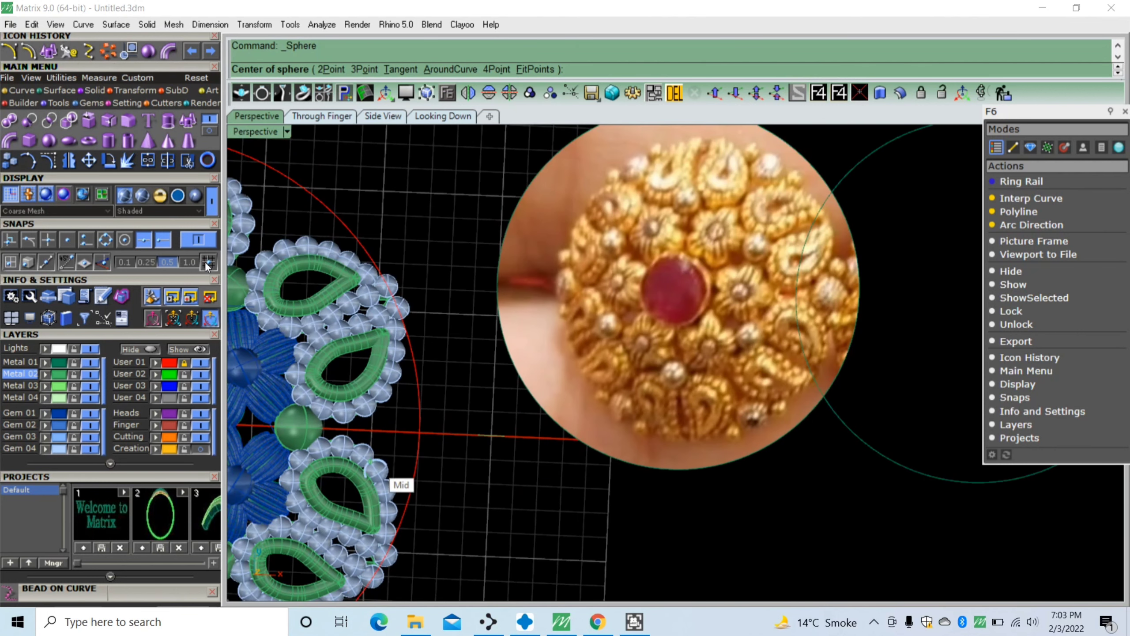
pyautogui.click(34, 398)
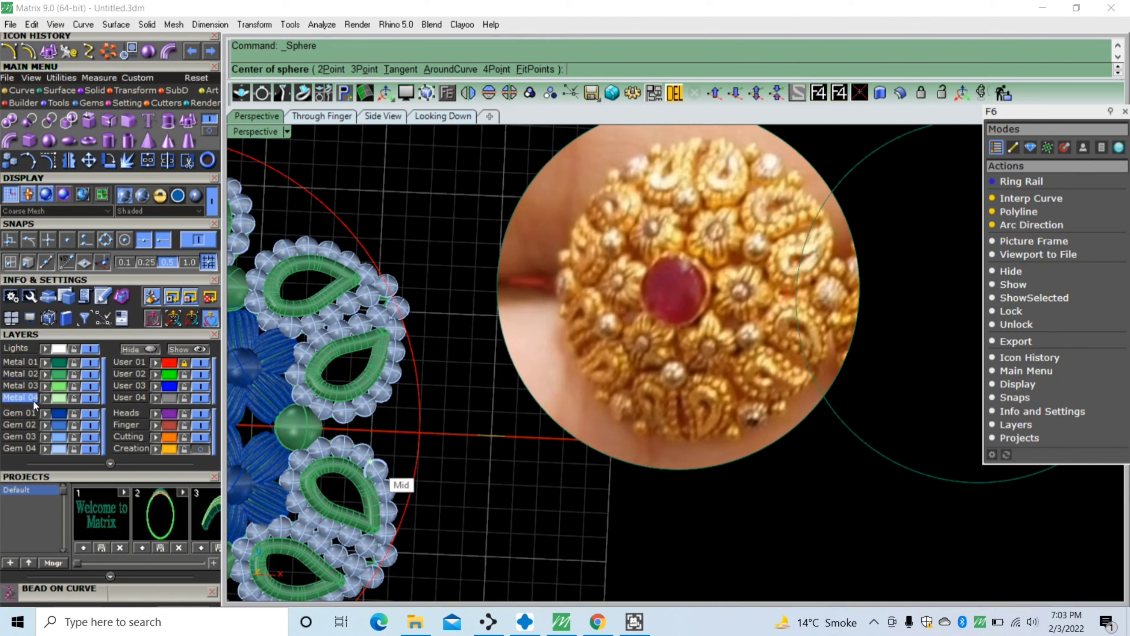
pyautogui.click(487, 556)
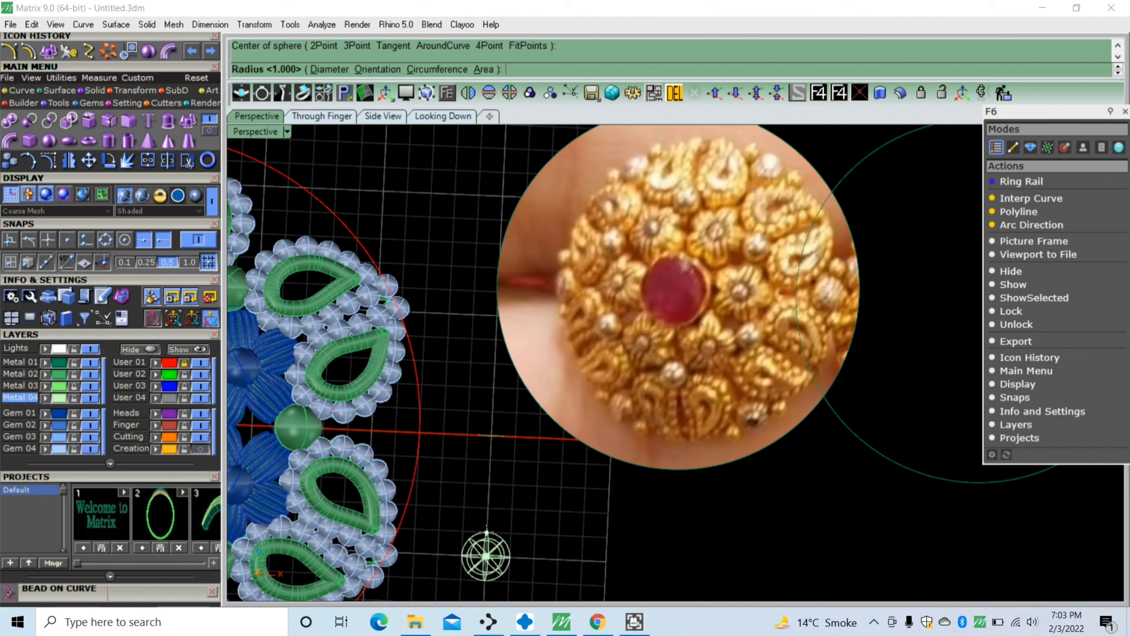
pyautogui.write('3')
pyautogui.press('Return')
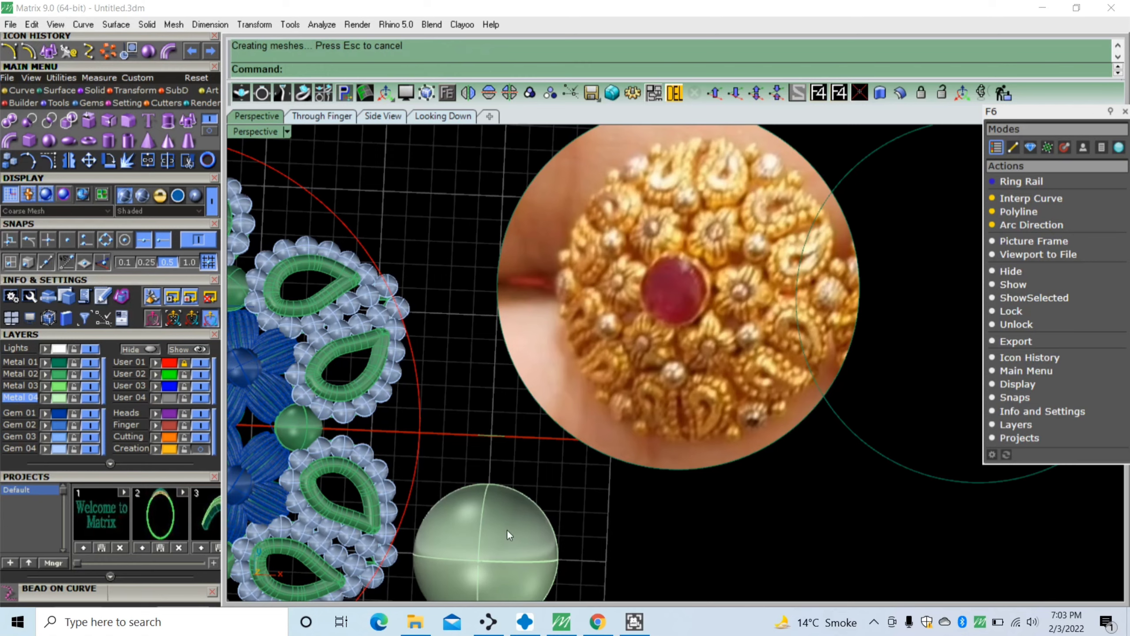
pyautogui.scroll(-5, 519, 482)
pyautogui.scroll(4, 519, 516)
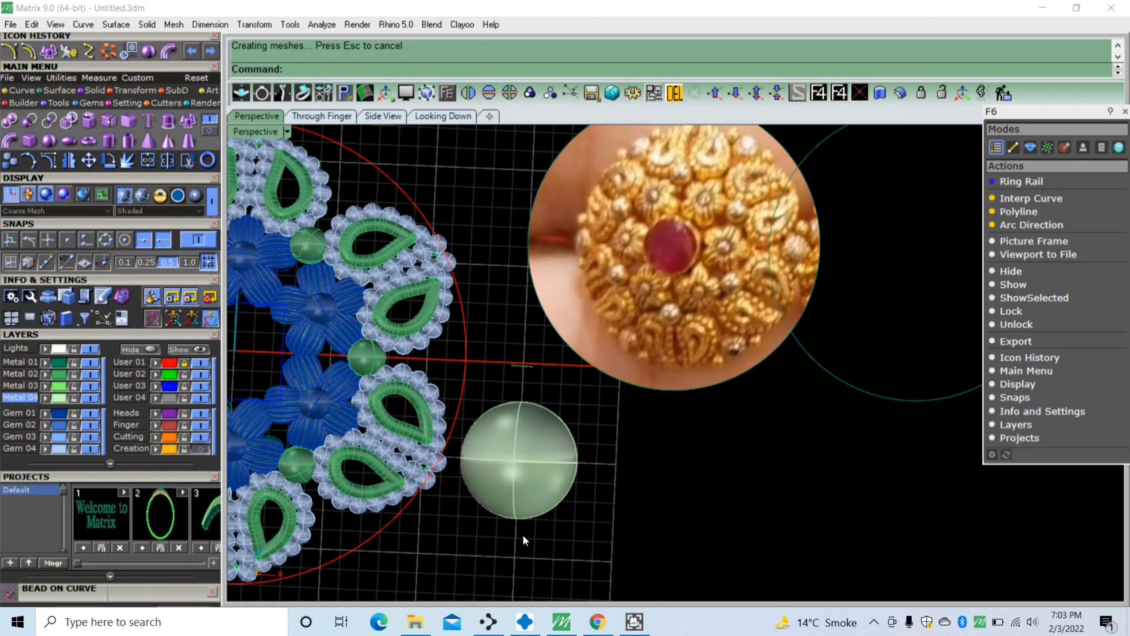
pyautogui.hotkey('ctrl', 'z')
# Recreate the sphere at the same spot, sized by diameter 6
pyautogui.press('Return')
pyautogui.click(519, 461)
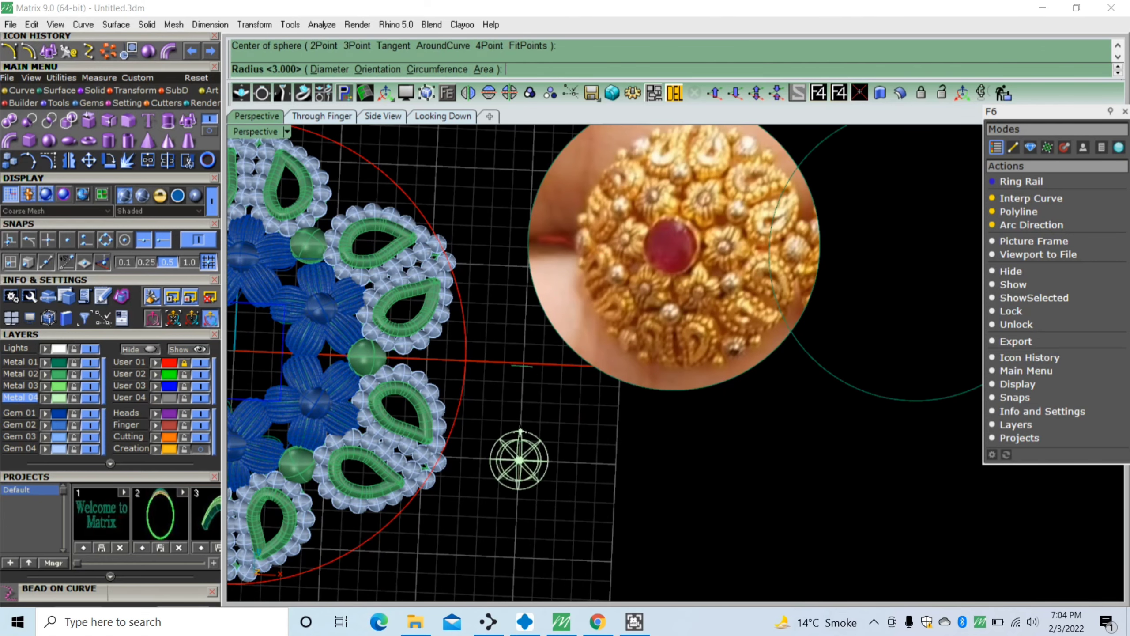
pyautogui.click(329, 69)
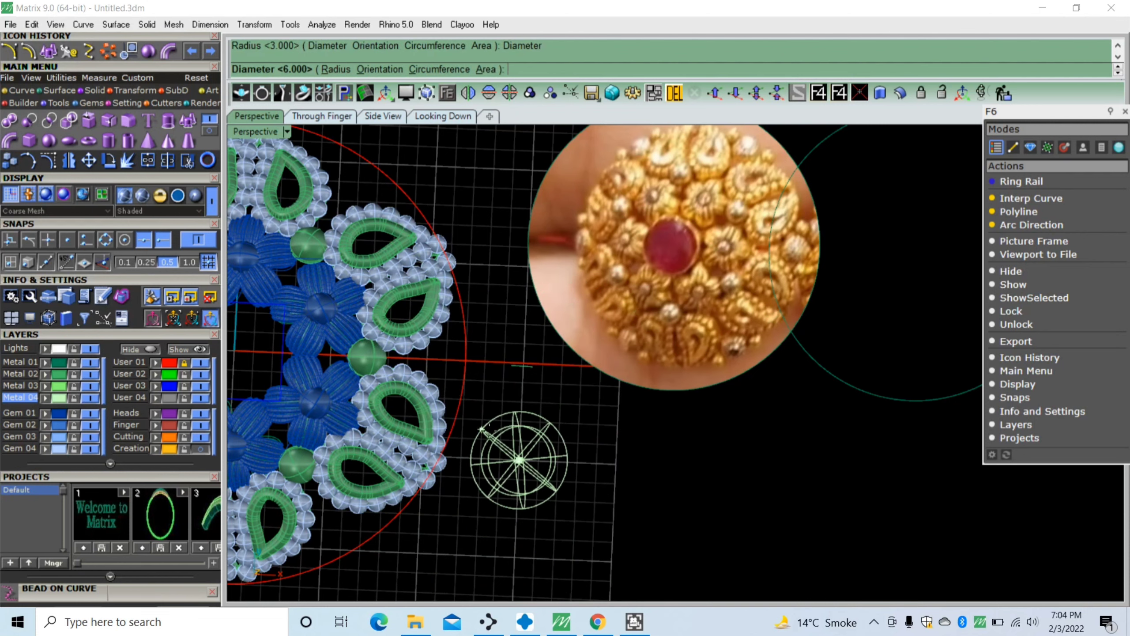
pyautogui.write('3')
pyautogui.press('Return')
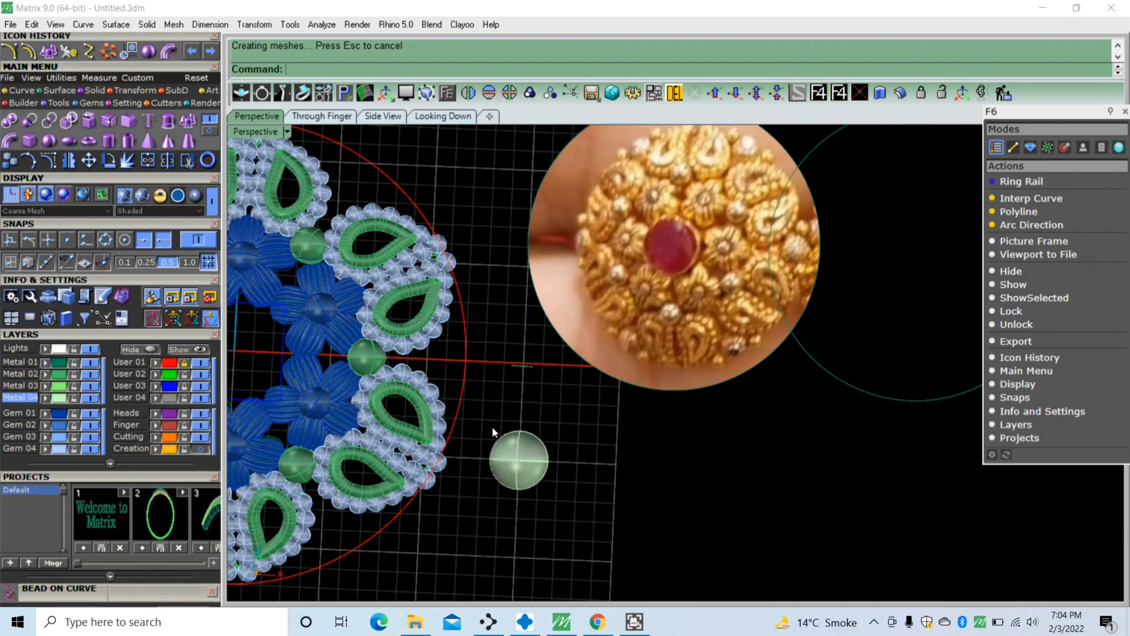
pyautogui.scroll(3, 522, 473)
pyautogui.scroll(3, 564, 445)
pyautogui.moveTo(564, 445); pyautogui.dragTo(557, 292, button='right')
# Split the sphere at its equator and delete the lower half, leaving a dome
pyautogui.click(557, 292)
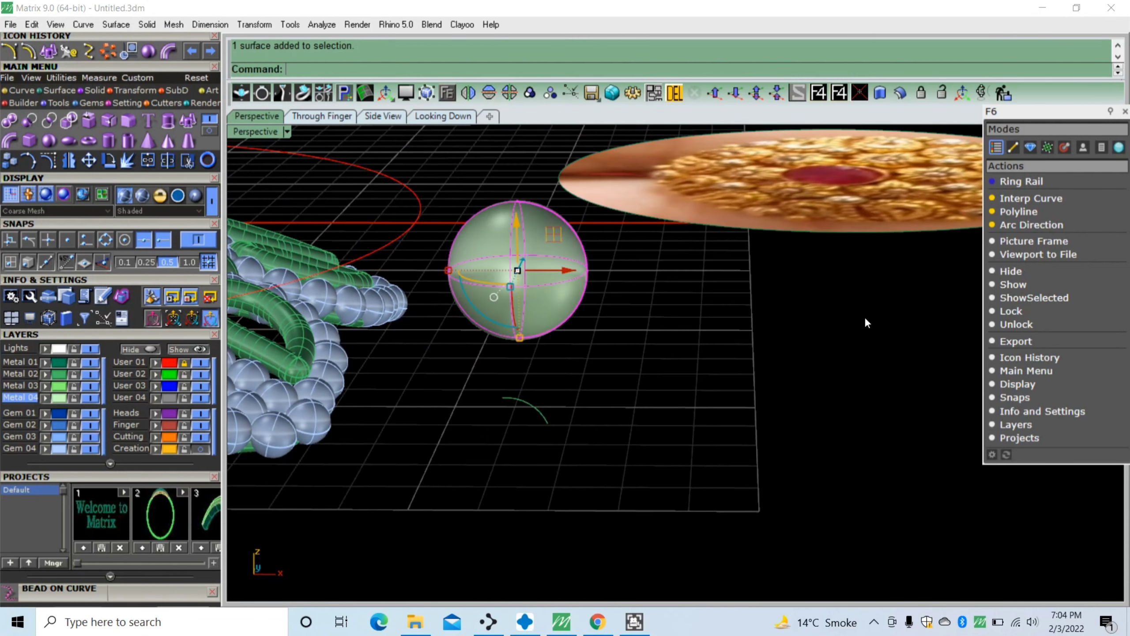
pyautogui.click(1051, 388)
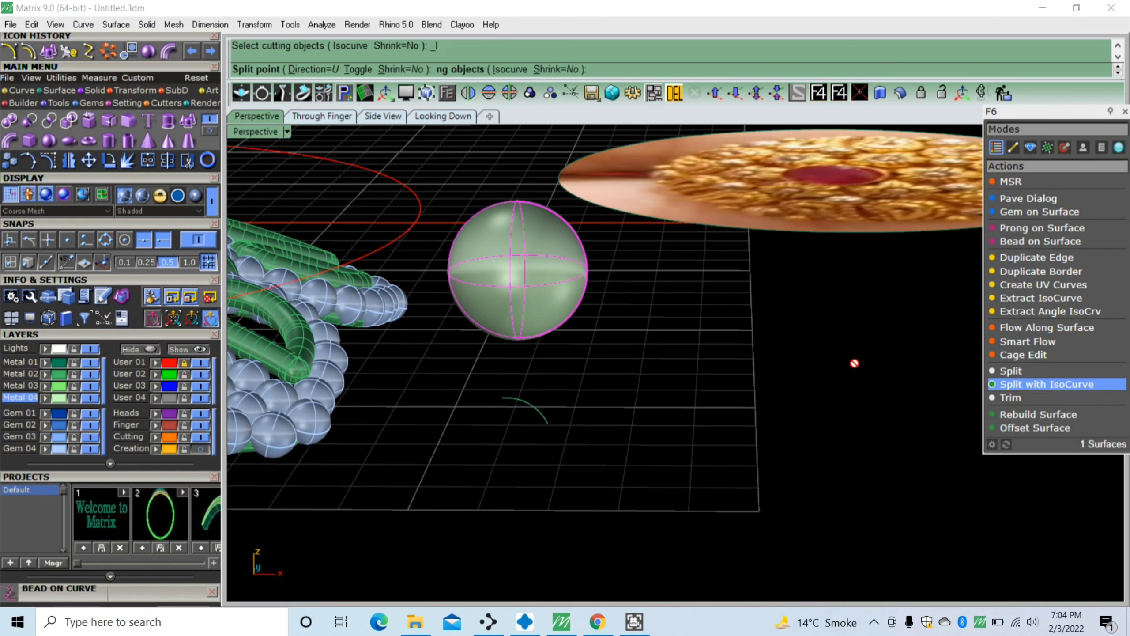
pyautogui.click(535, 295)
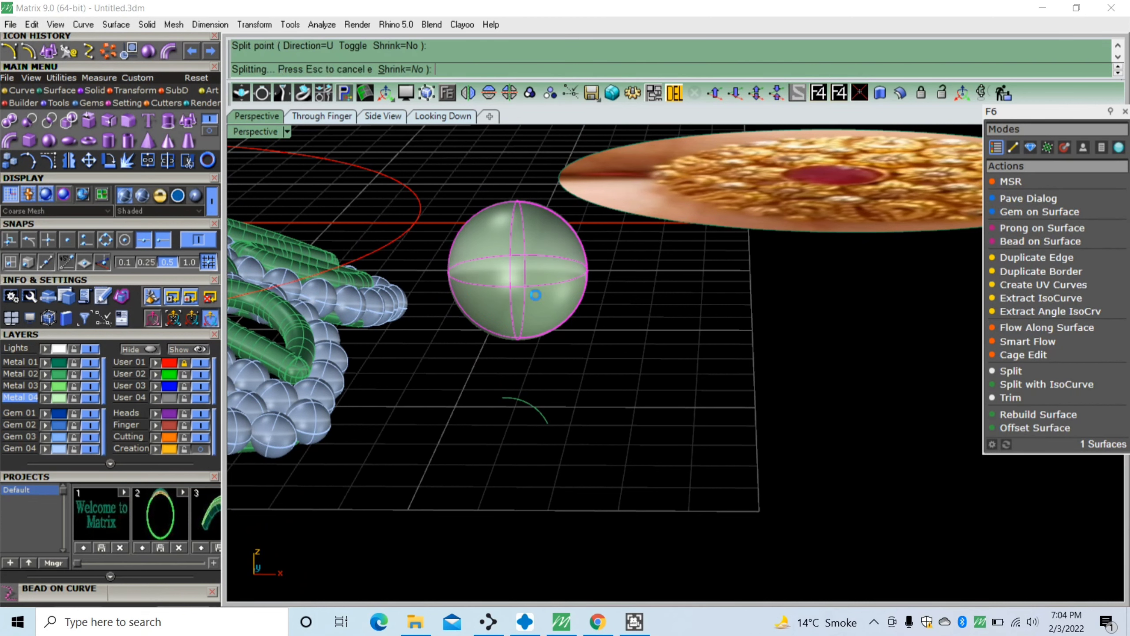
pyautogui.click(547, 327)
pyautogui.press('Delete')
pyautogui.moveTo(498, 274); pyautogui.dragTo(525, 435, button='right')
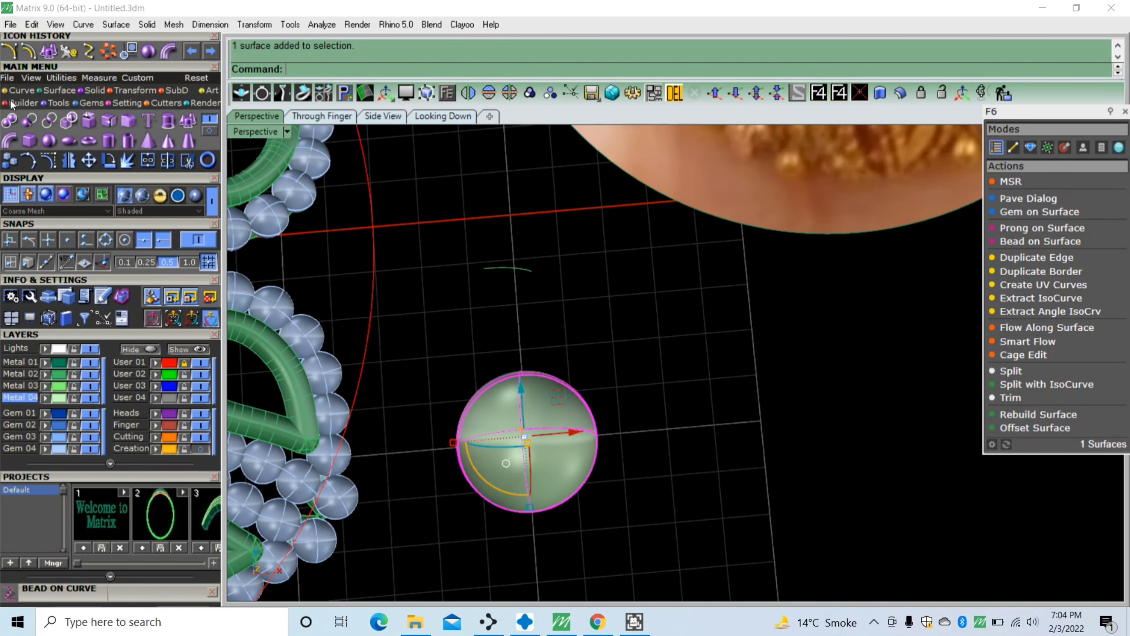
# Extract an isocurve from the dome with the direction switched to V
pyautogui.click(26, 91)
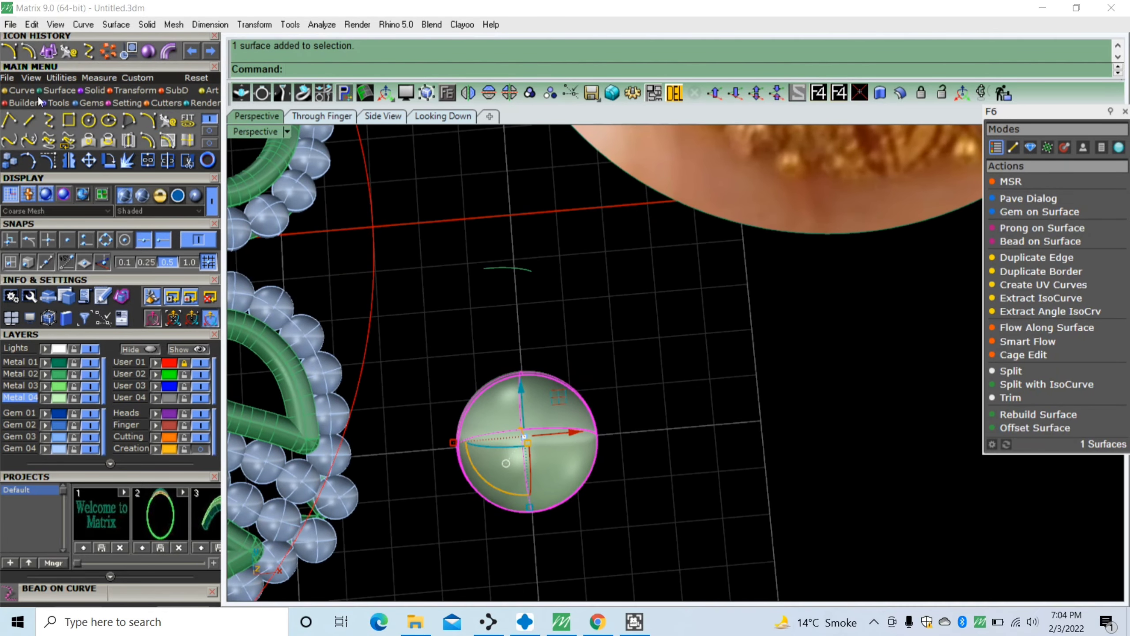
pyautogui.click(189, 142)
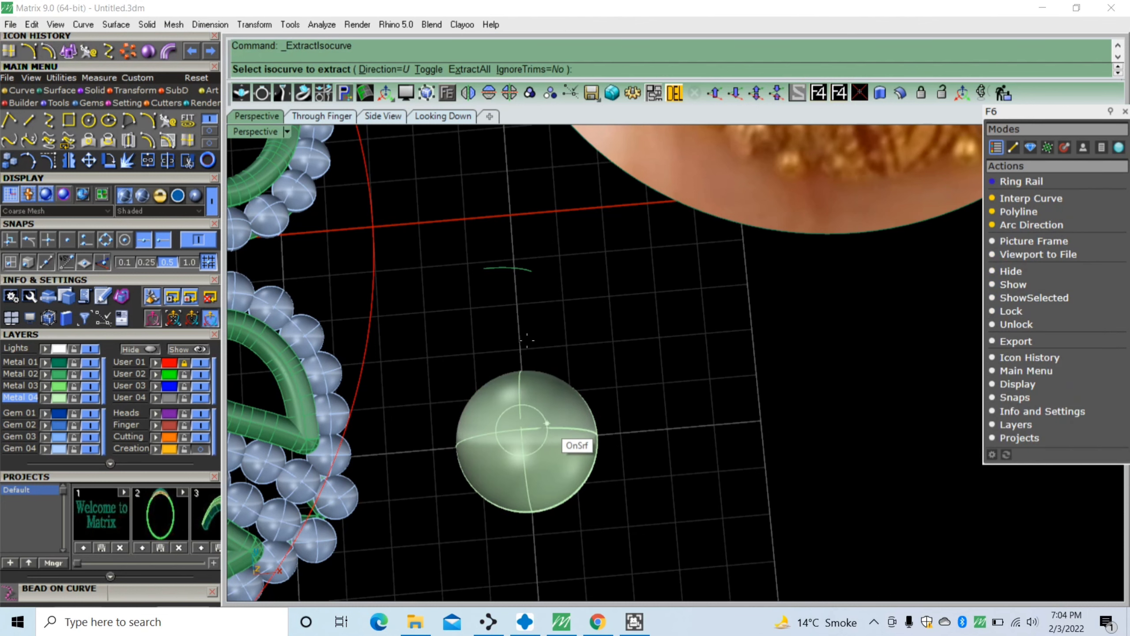
pyautogui.click(429, 70)
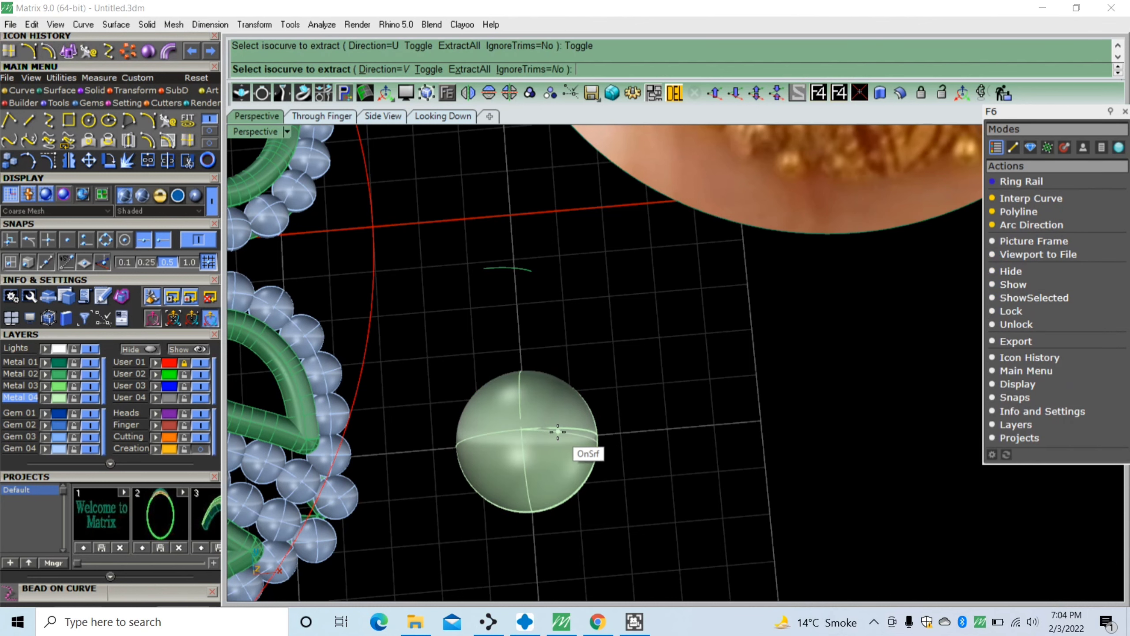
pyautogui.scroll(3, 560, 445)
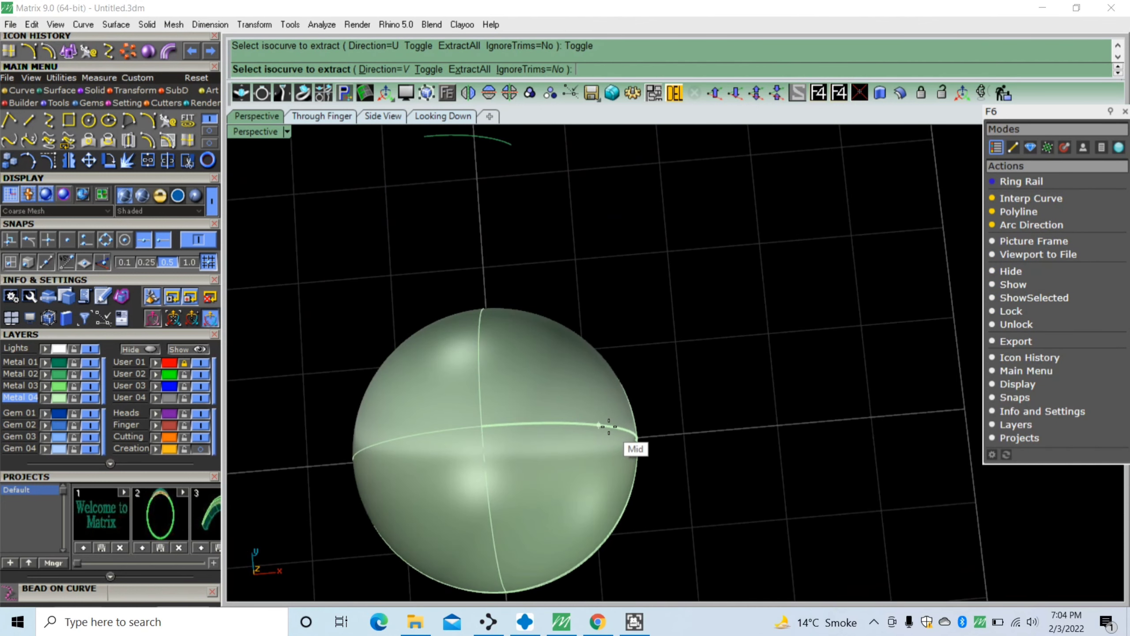
pyautogui.click(609, 426)
pyautogui.press('Return')
# Extract a second isocurve along a meridian from the dome's top to its rim
pyautogui.click(536, 424)
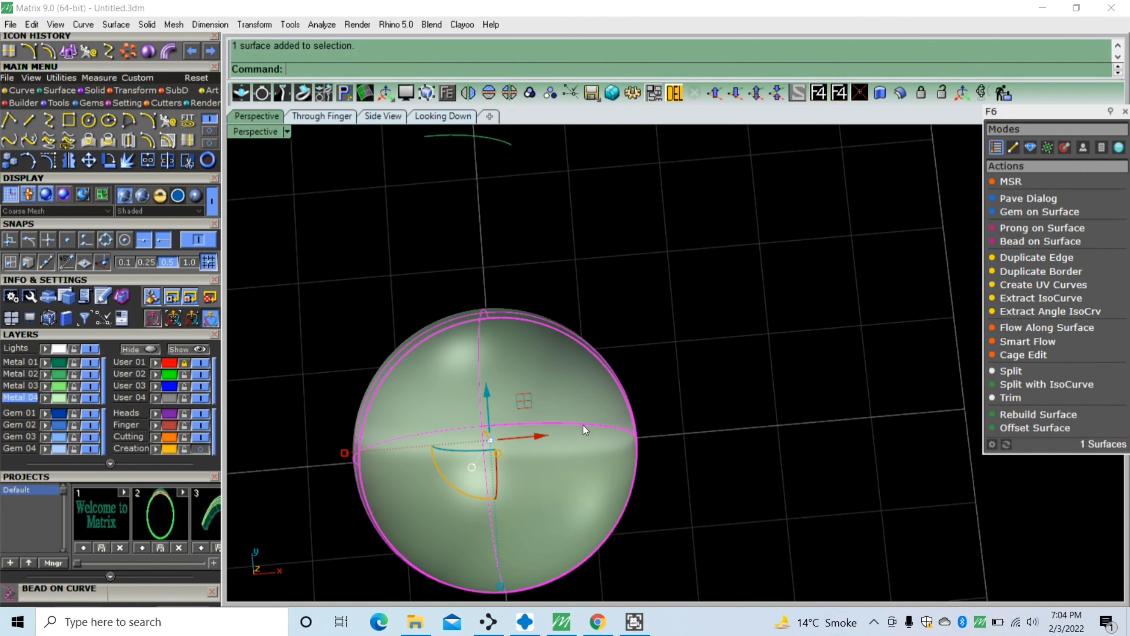
pyautogui.press('Return')
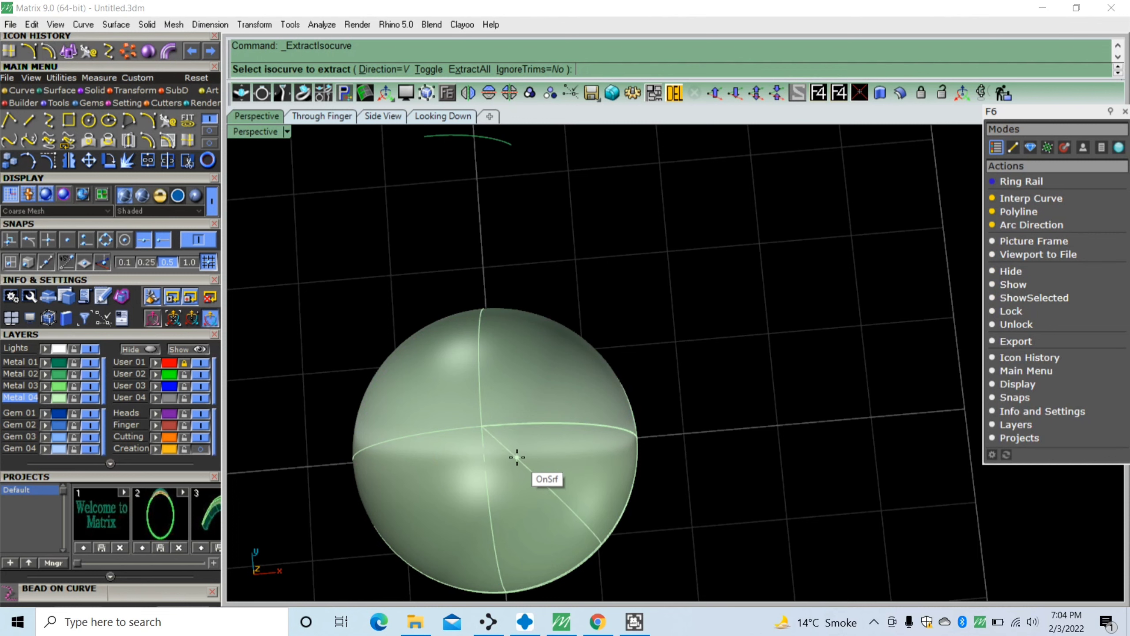
pyautogui.click(517, 458)
pyautogui.press('Return')
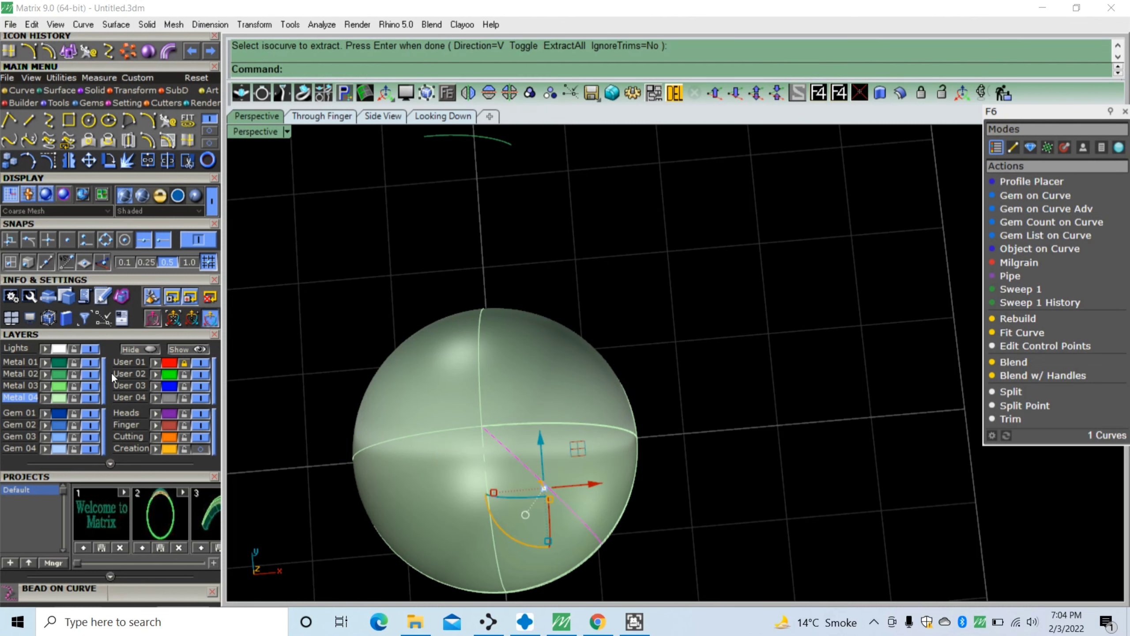
pyautogui.scroll(-5, 338, 299)
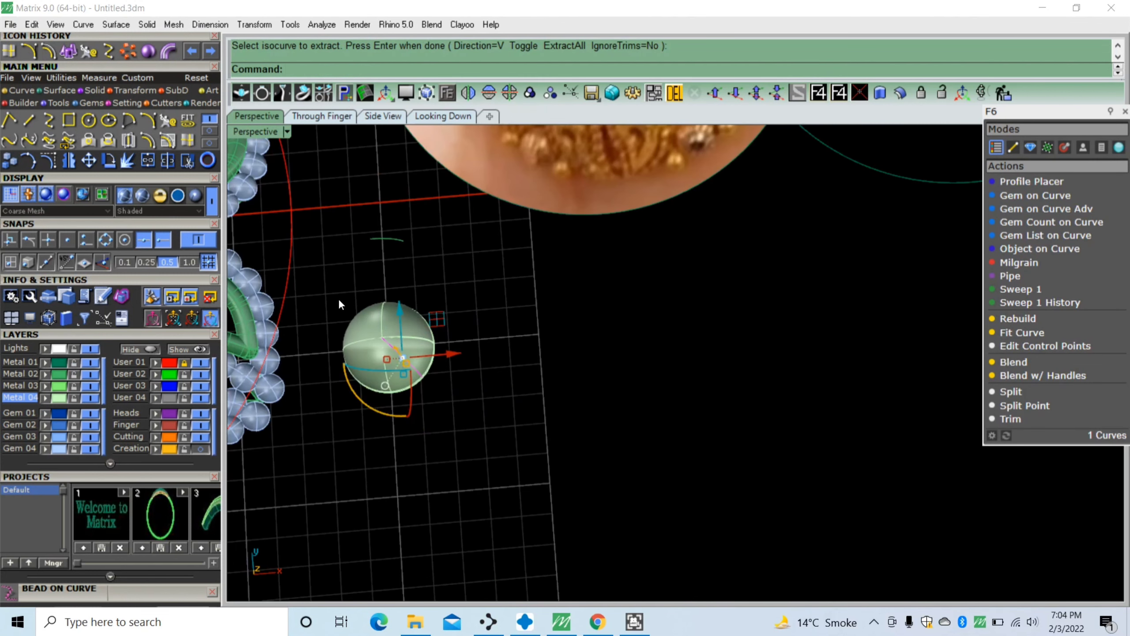
pyautogui.click(514, 386)
pyautogui.scroll(-3, 517, 375)
pyautogui.scroll(2, 586, 399)
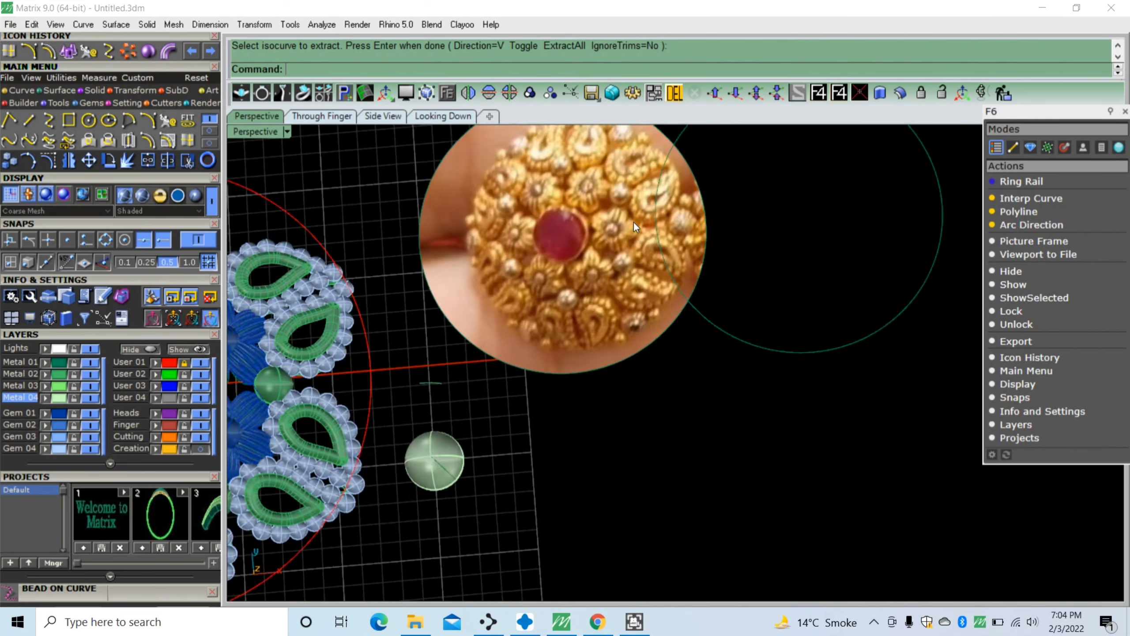
pyautogui.scroll(4, 634, 222)
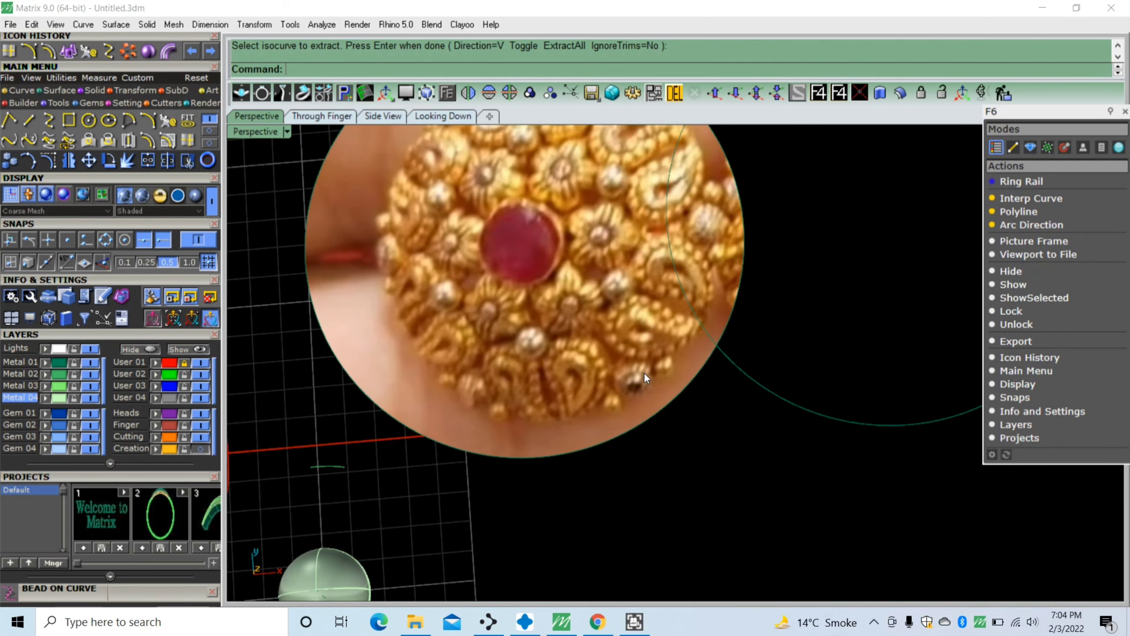
pyautogui.scroll(-3, 648, 380)
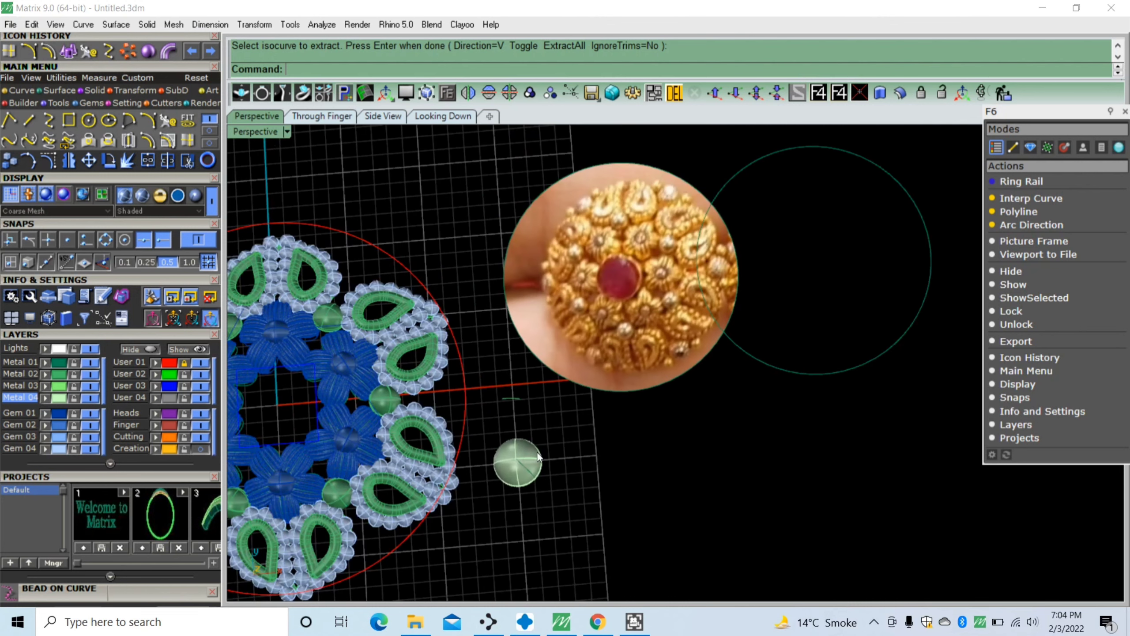
pyautogui.scroll(5, 598, 465)
# Run a thin pipe with default diameters along the extracted dome curve
pyautogui.click(608, 453)
pyautogui.press('Return')
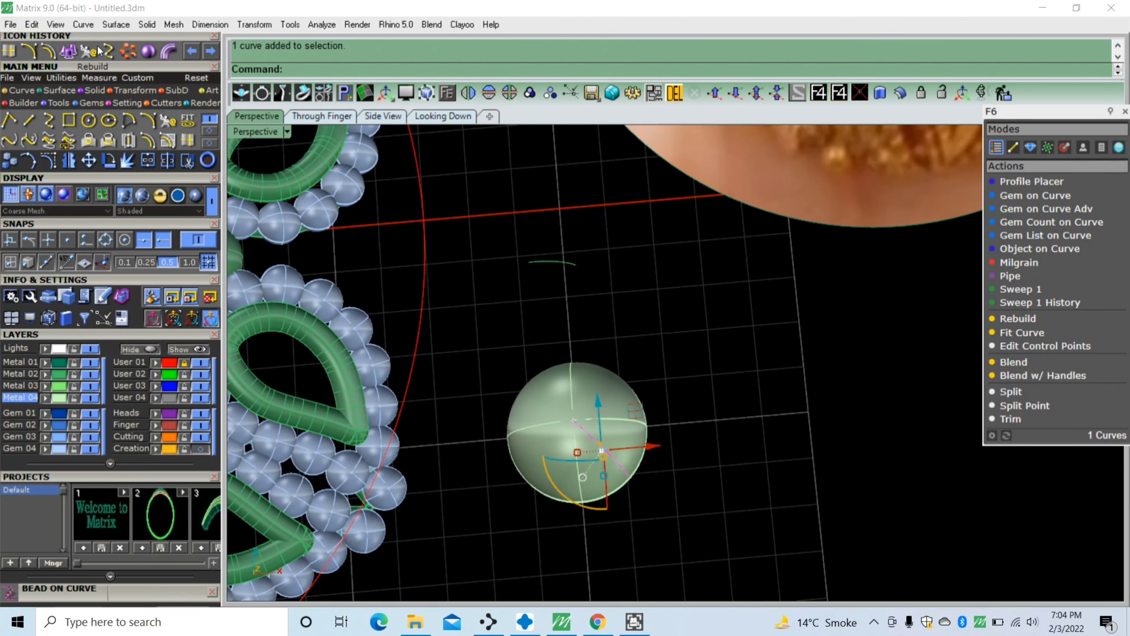
pyautogui.click(165, 54)
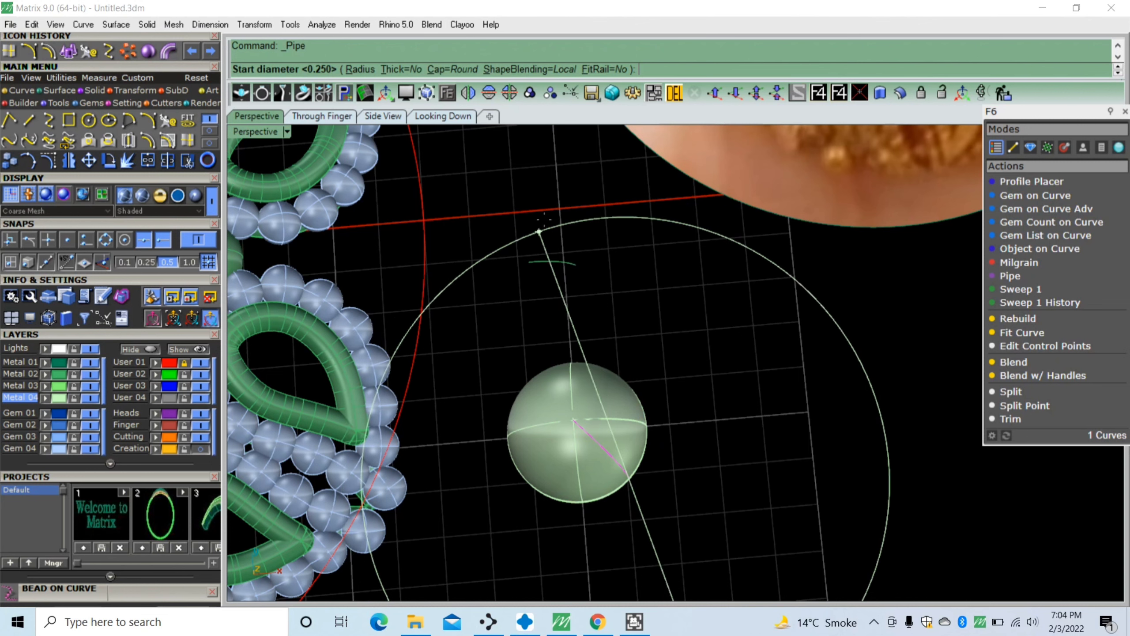
pyautogui.press('Return')
pyautogui.press('Return')
pyautogui.press('Return')
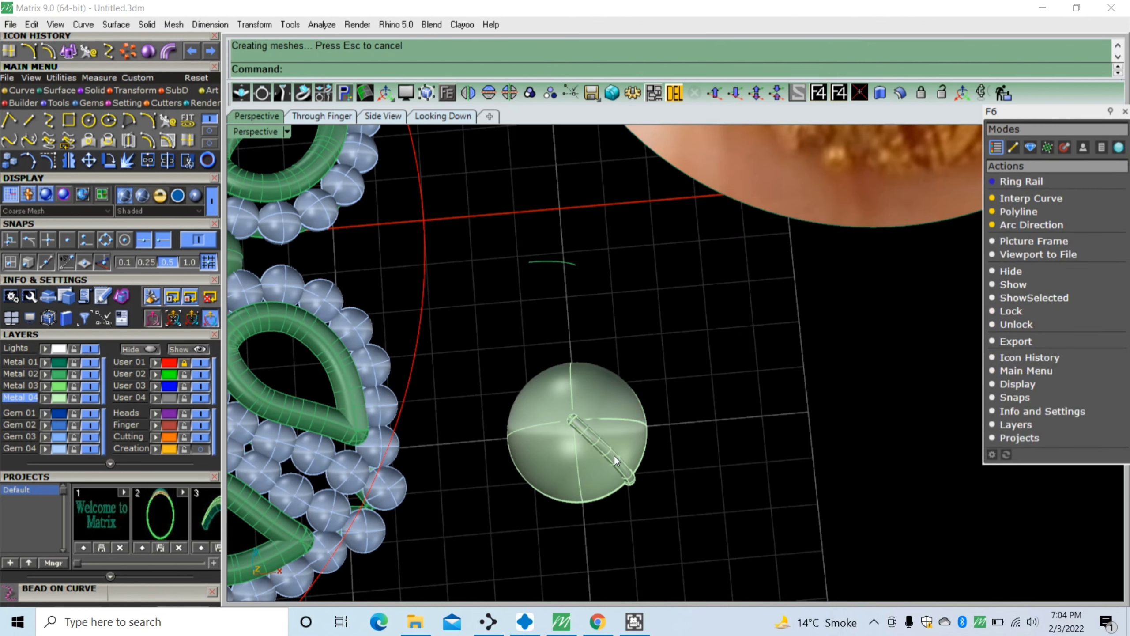
pyautogui.click(614, 458)
pyautogui.click(127, 52)
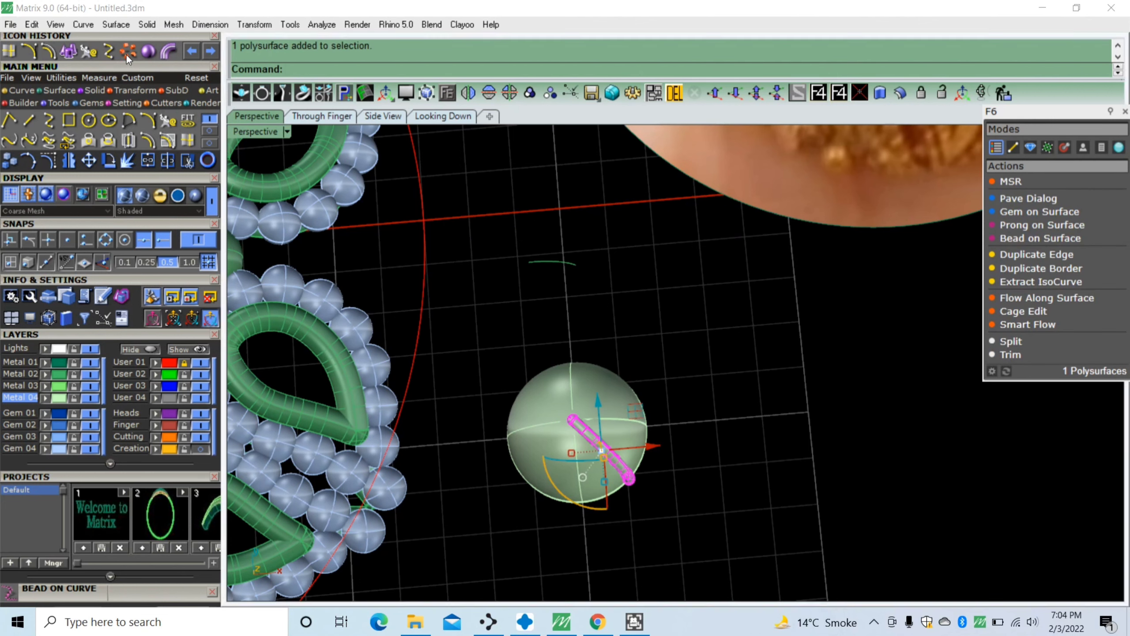
# Polar-array the pipe 12 times over 360° about its top end, then undo it
pyautogui.click(574, 421)
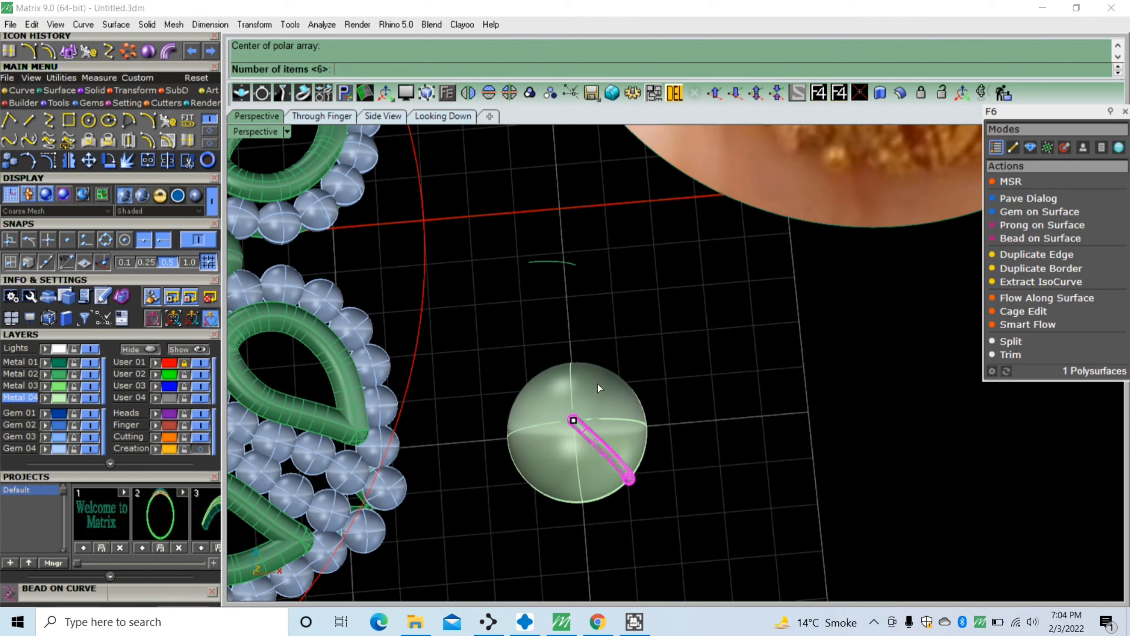
pyautogui.write('12')
pyautogui.press('Return')
pyautogui.press('Return')
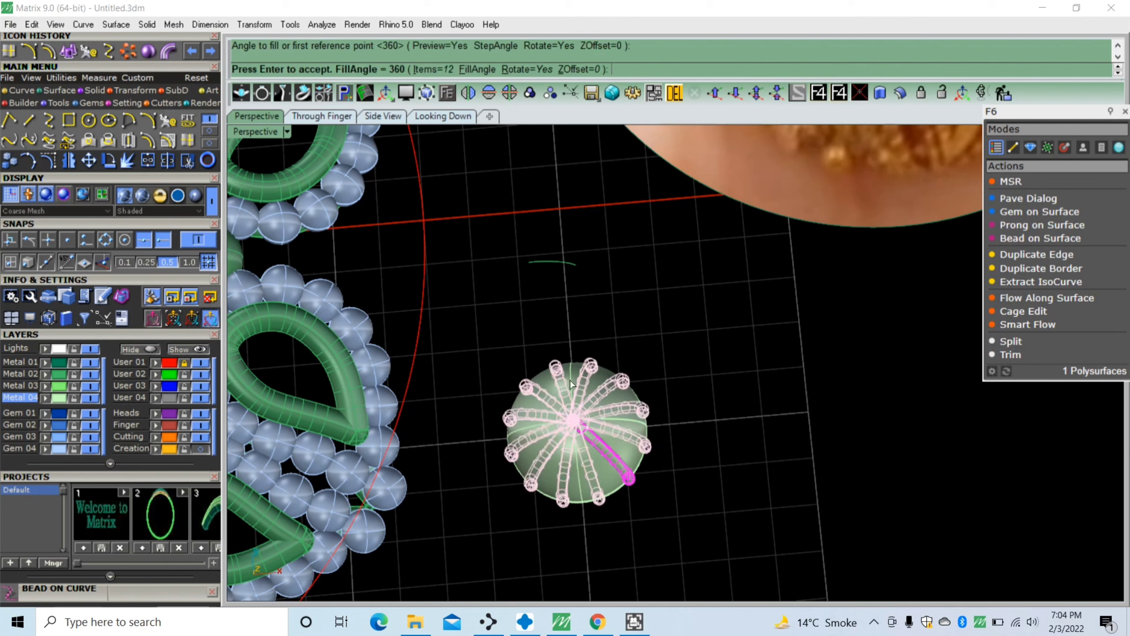
pyautogui.press('Return')
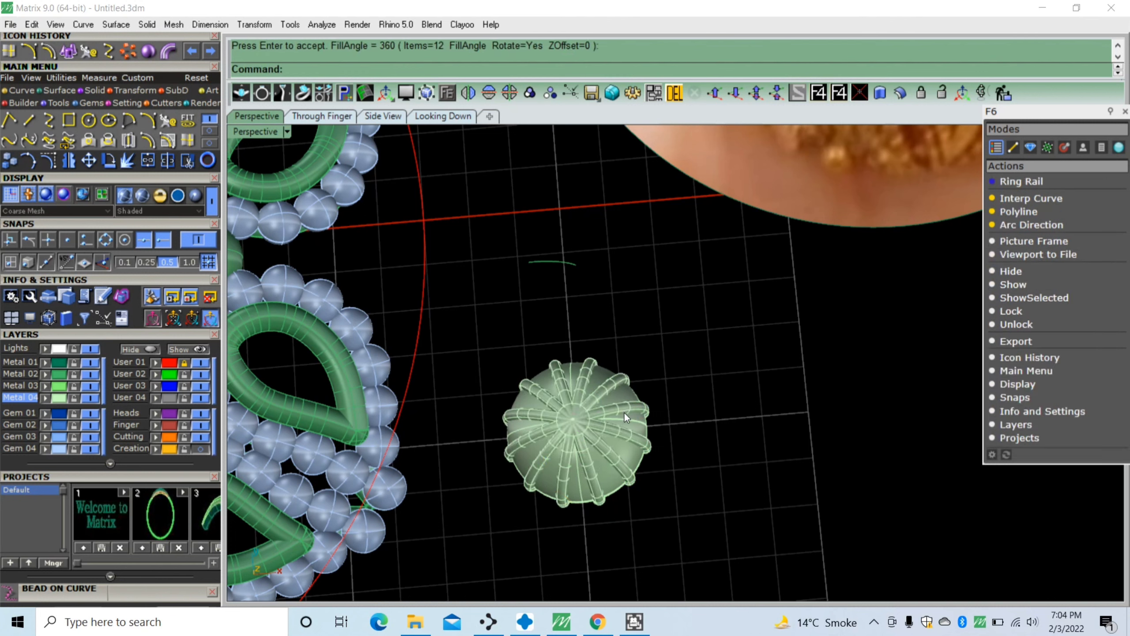
pyautogui.hotkey('ctrl', 'z')
# Polar-array the pipe 18 times around the dome's centre
pyautogui.press('Return')
pyautogui.click(597, 424)
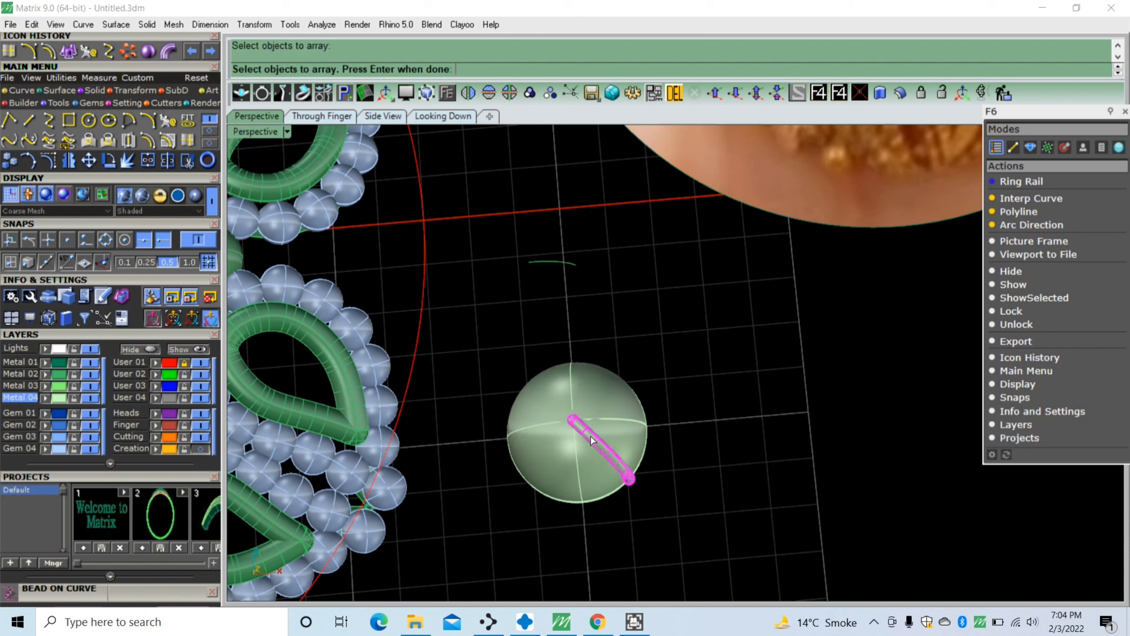
pyautogui.press('Return')
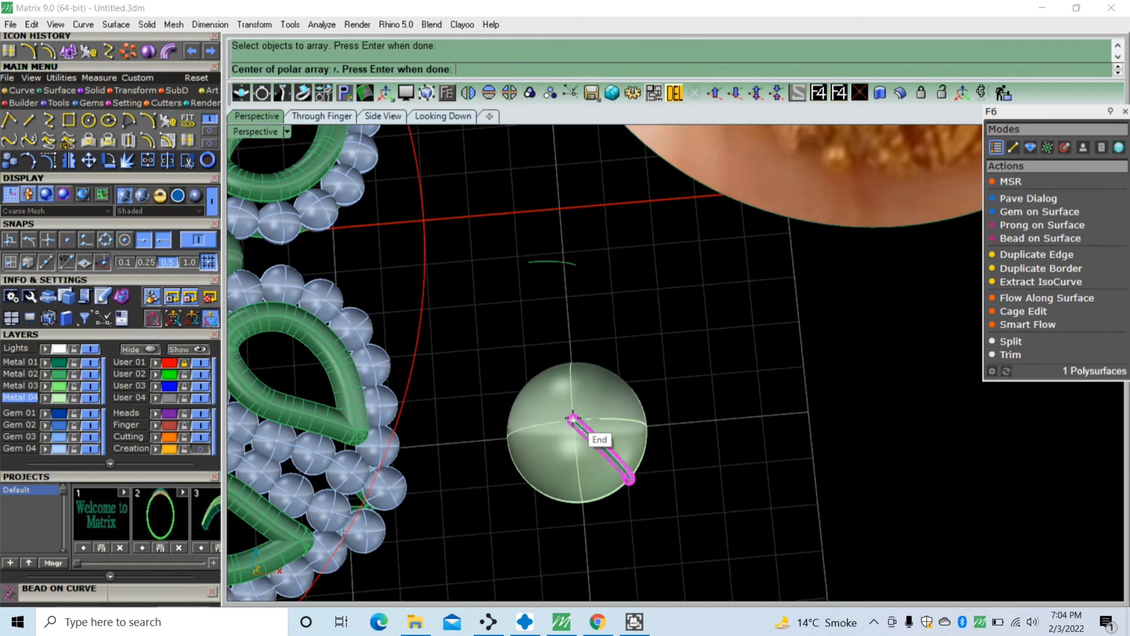
pyautogui.click(571, 418)
pyautogui.press('Return')
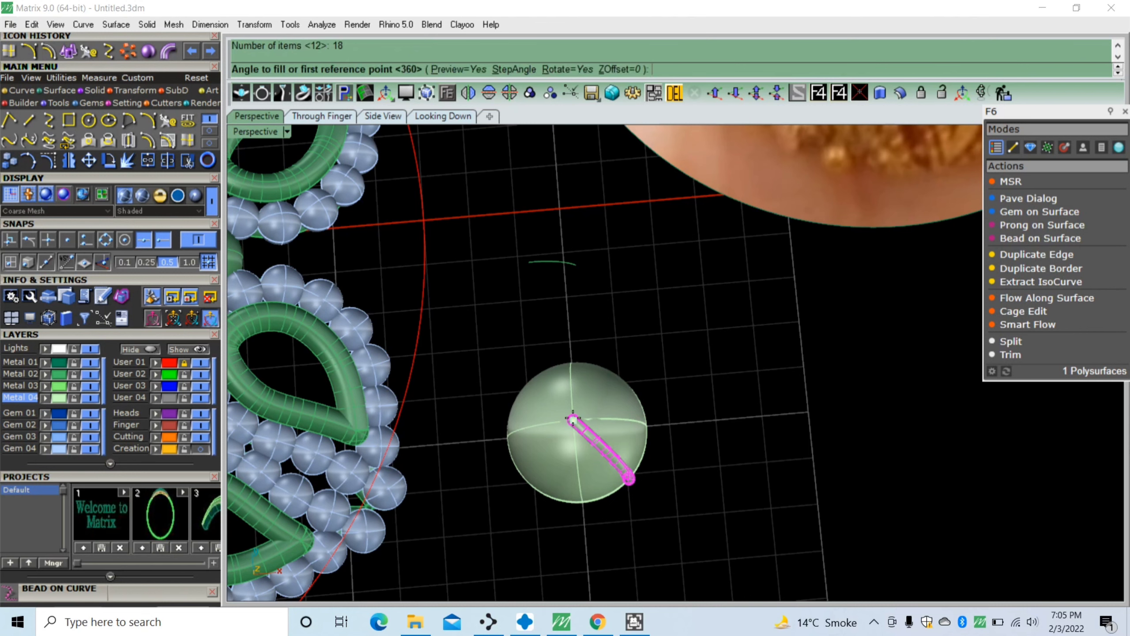
pyautogui.press('Return')
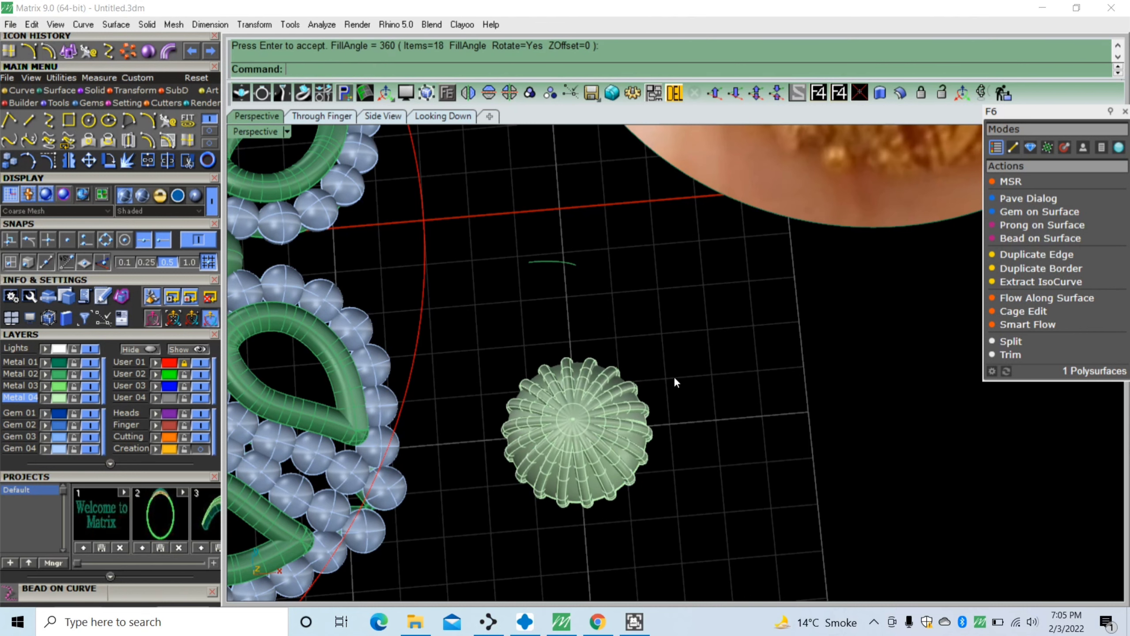
pyautogui.scroll(-3, 524, 489)
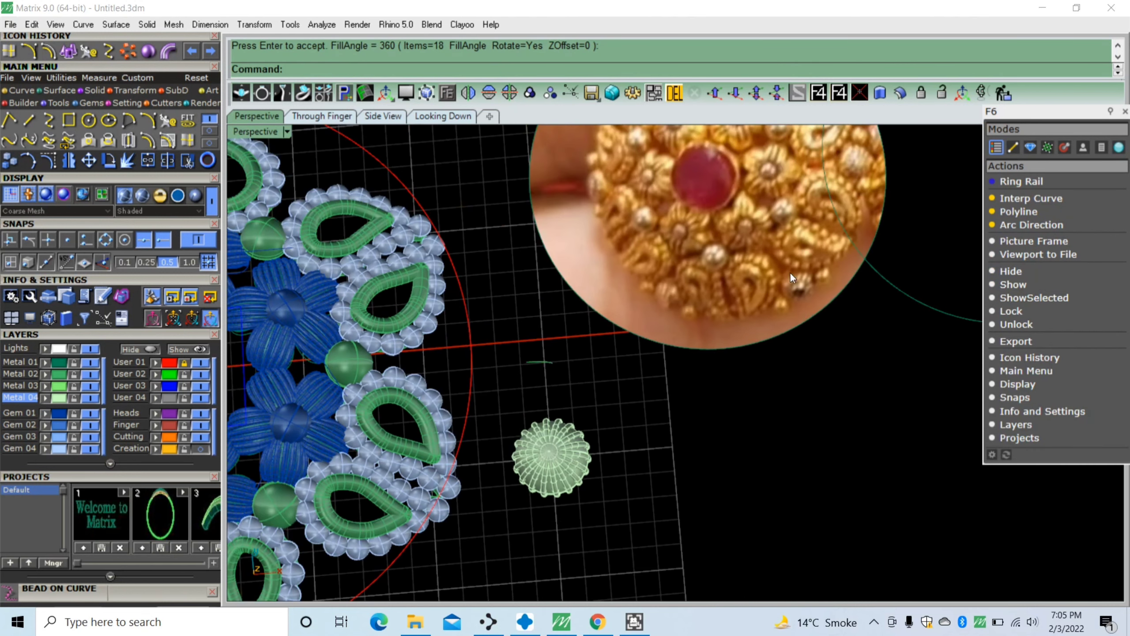
pyautogui.scroll(-3, 792, 276)
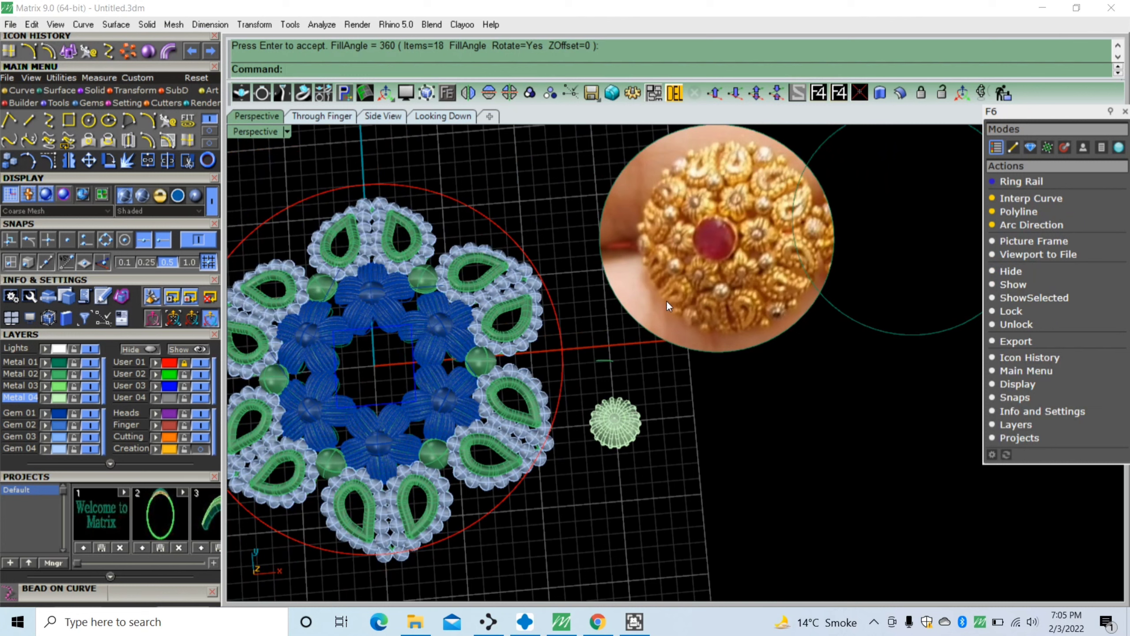
pyautogui.click(94, 91)
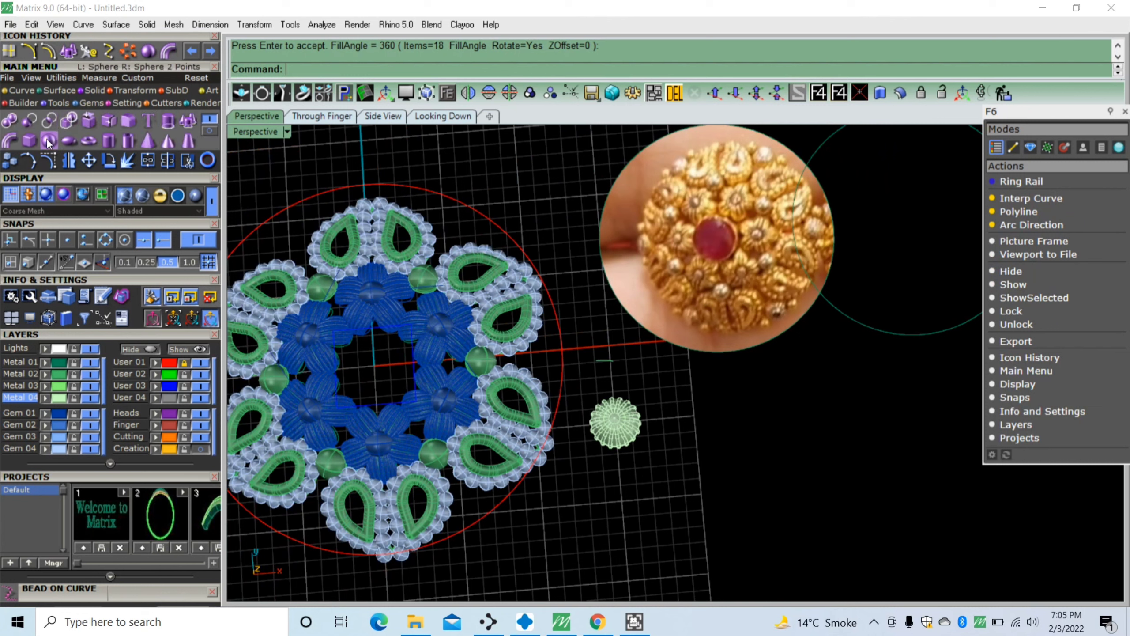
# Create a small sphere of 1.125 diameter near the fluted dome
pyautogui.click(49, 141)
pyautogui.scroll(3, 619, 481)
pyautogui.scroll(1, 623, 483)
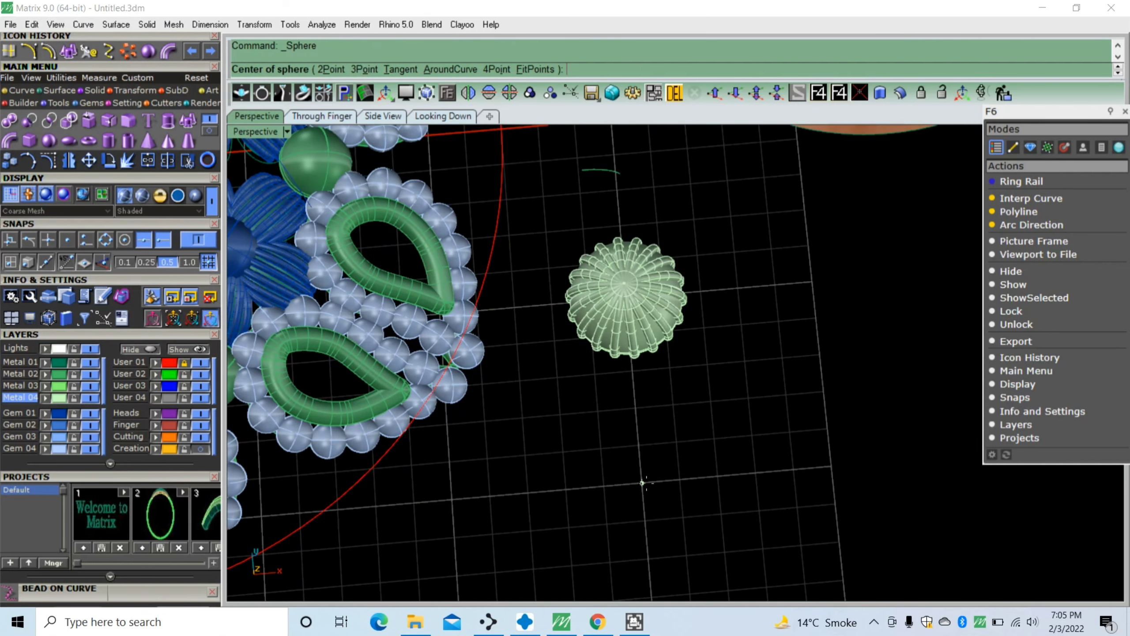
pyautogui.click(642, 482)
pyautogui.write('1.125')
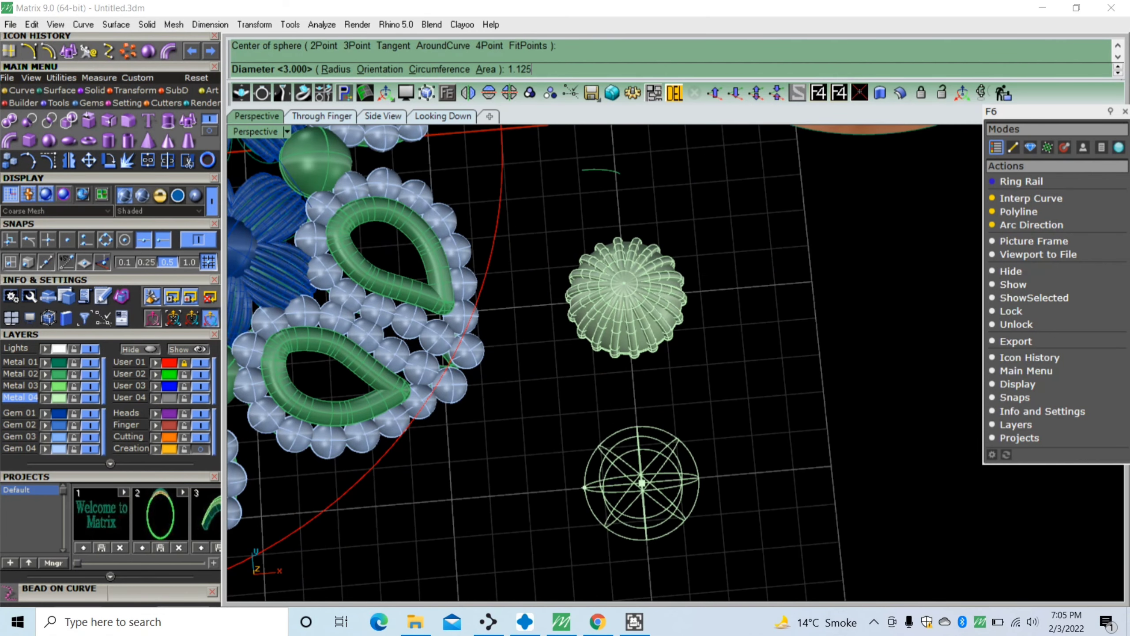
pyautogui.press('Return')
pyautogui.click(636, 479)
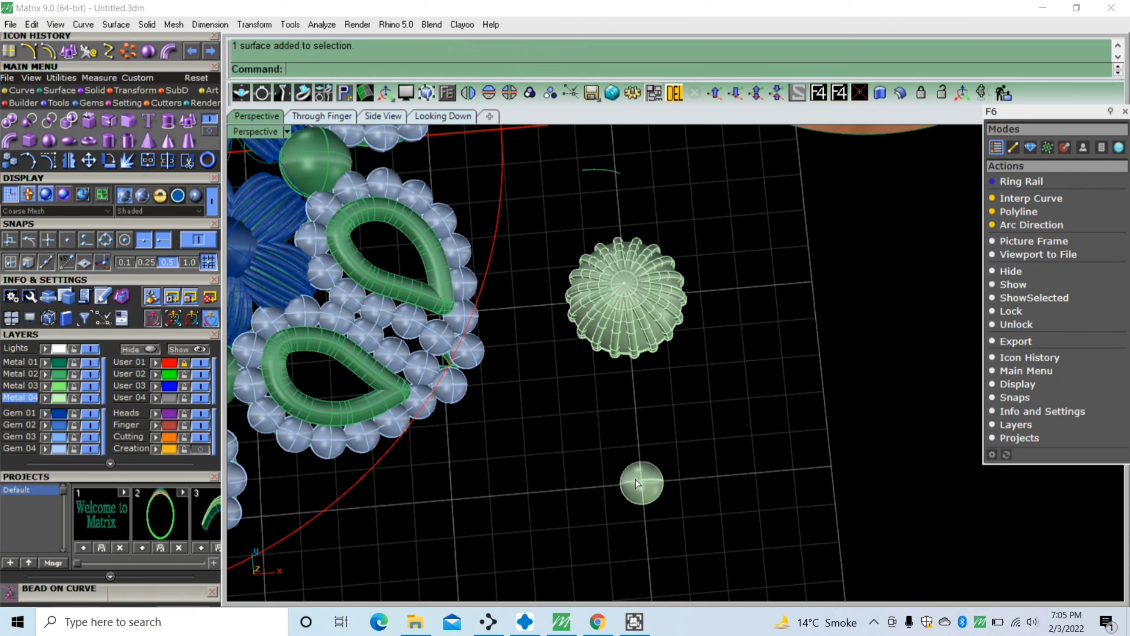
# Try moving the small sphere toward the dome, then undo the move
pyautogui.moveTo(635, 428); pyautogui.dragTo(614, 260)
pyautogui.click(613, 255)
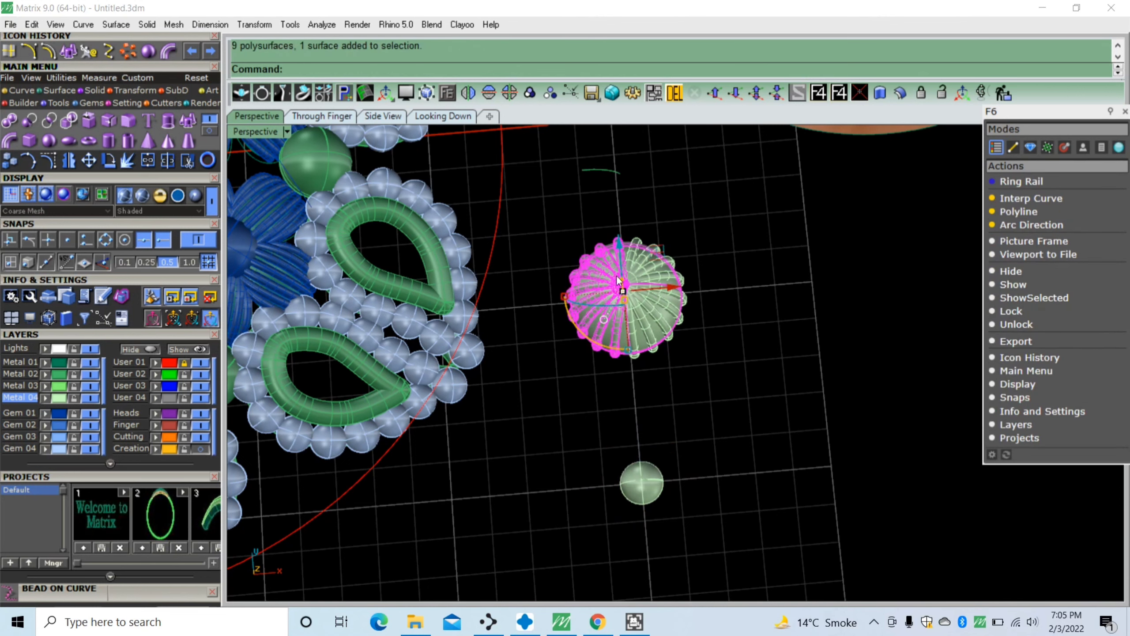
pyautogui.click(598, 442)
pyautogui.moveTo(598, 441); pyautogui.dragTo(748, 491, button='right')
pyautogui.click(787, 435)
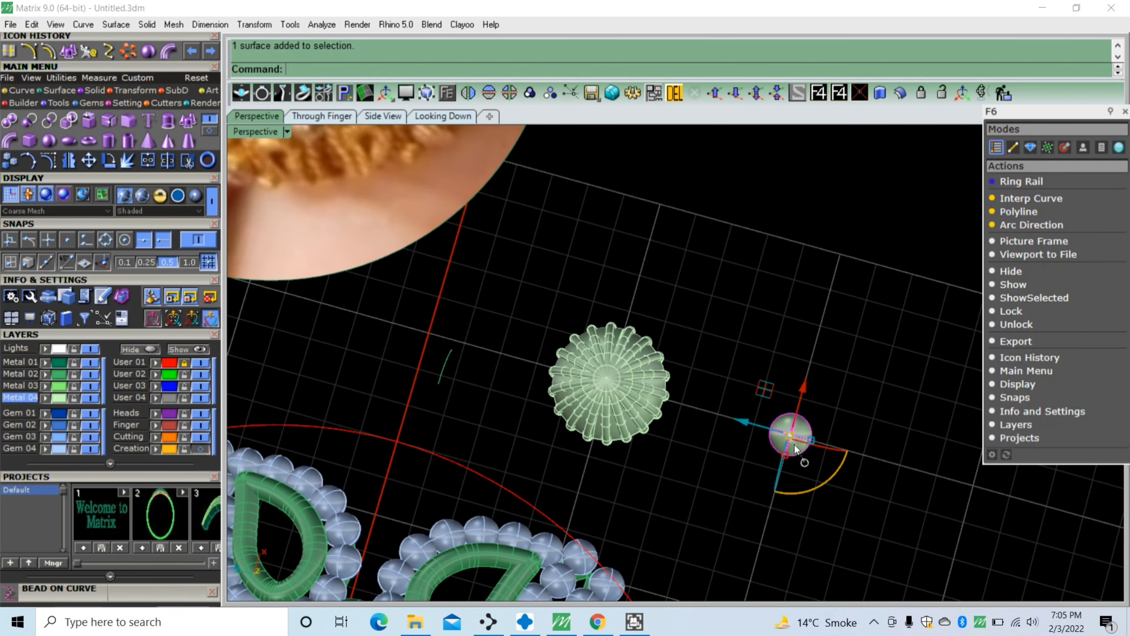
pyautogui.moveTo(741, 421); pyautogui.dragTo(569, 372)
pyautogui.click(569, 372)
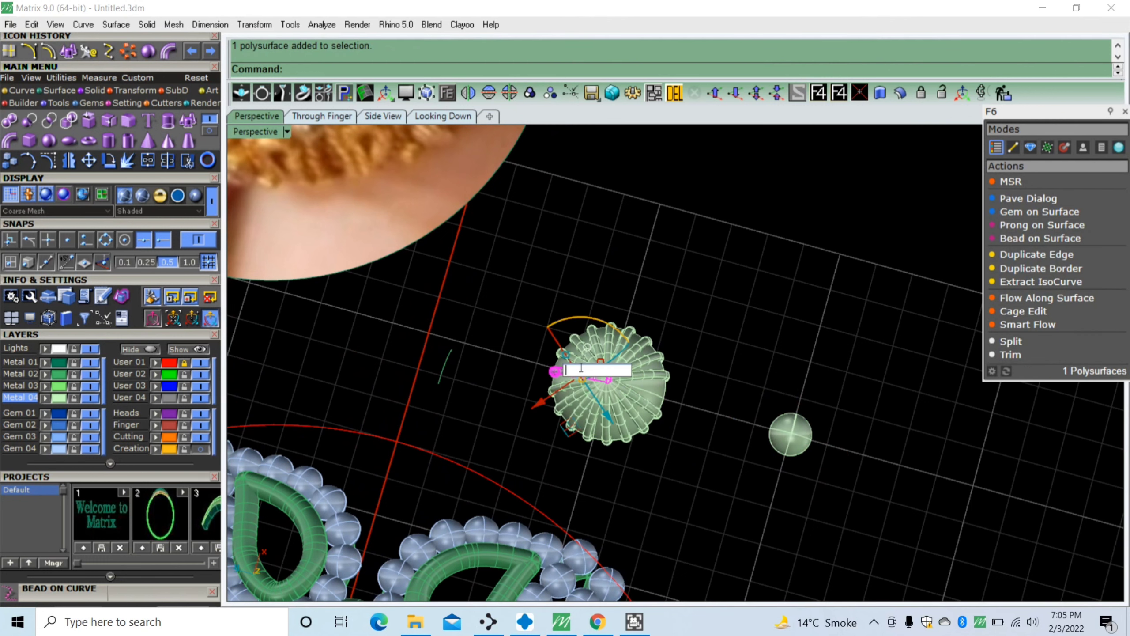
pyautogui.press('Escape')
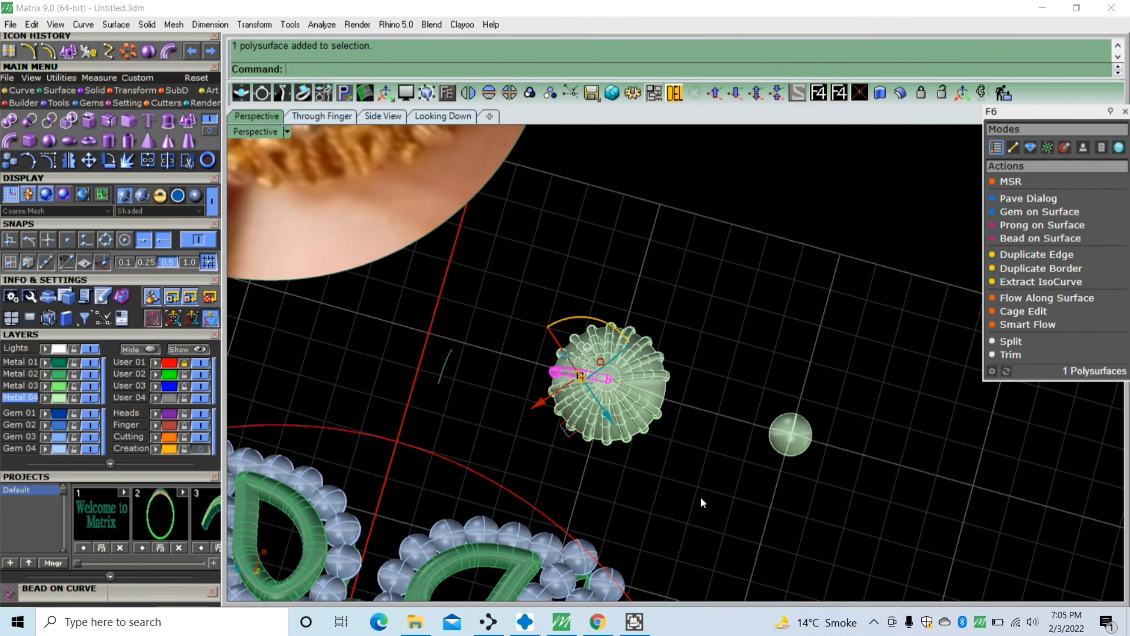
pyautogui.hotkey('ctrl', 'z')
# Drag the sphere into the dome's centre, raise it to the top, and window-select both
pyautogui.click(801, 434)
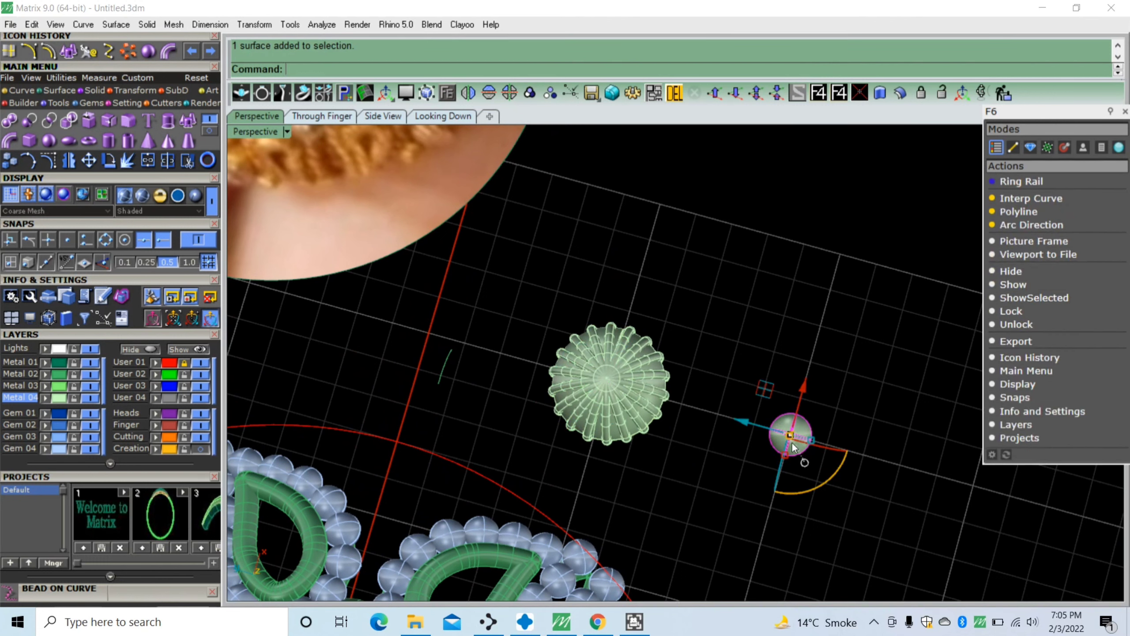
pyautogui.moveTo(742, 422); pyautogui.dragTo(566, 357)
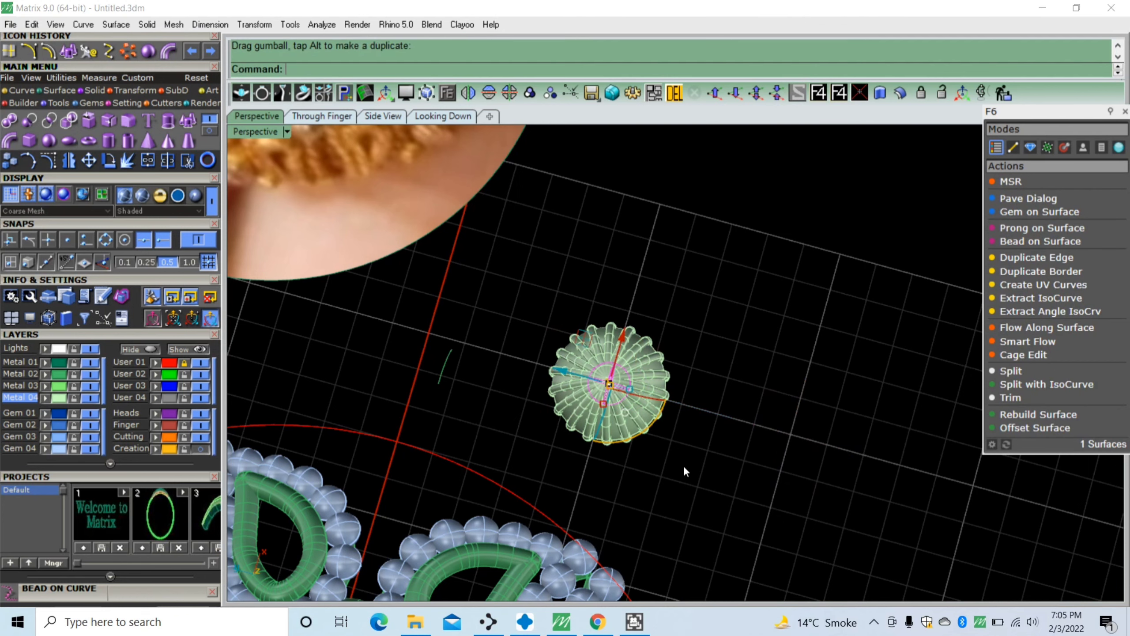
pyautogui.moveTo(683, 464); pyautogui.dragTo(627, 302, button='right')
pyautogui.scroll(4, 618, 241)
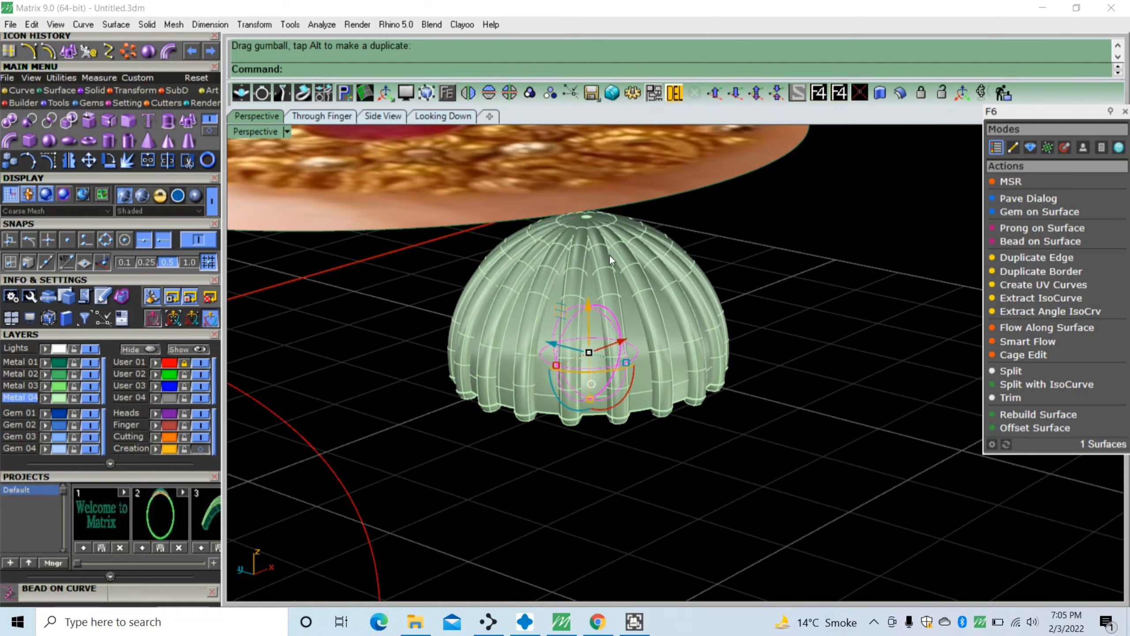
pyautogui.moveTo(590, 302); pyautogui.dragTo(586, 178)
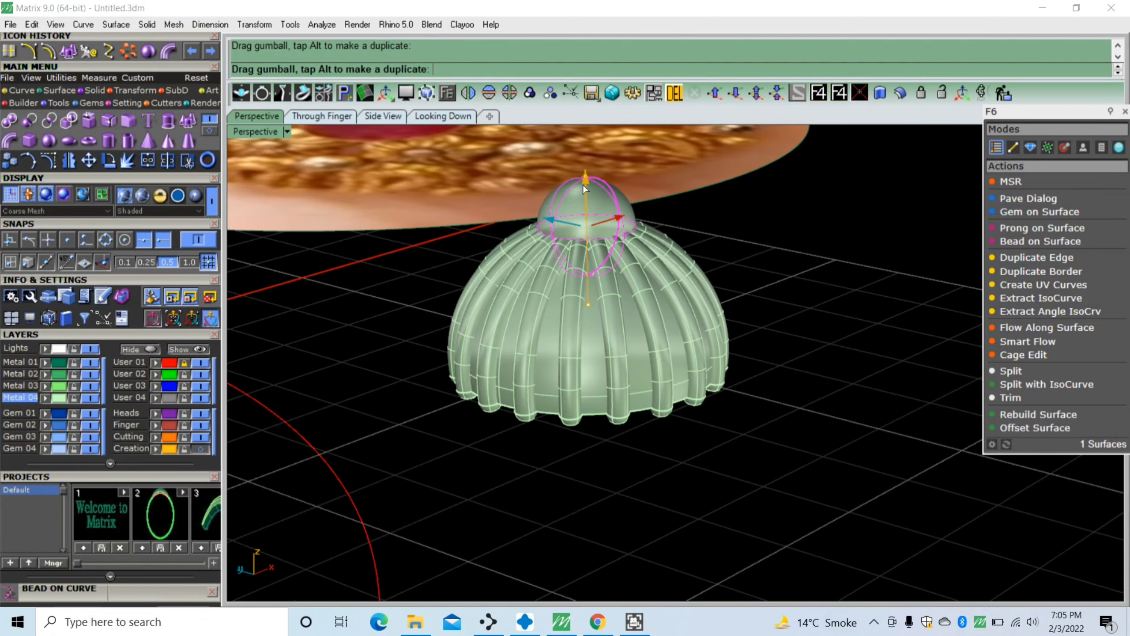
pyautogui.scroll(-3, 751, 296)
pyautogui.moveTo(595, 393); pyautogui.dragTo(616, 517, button='right')
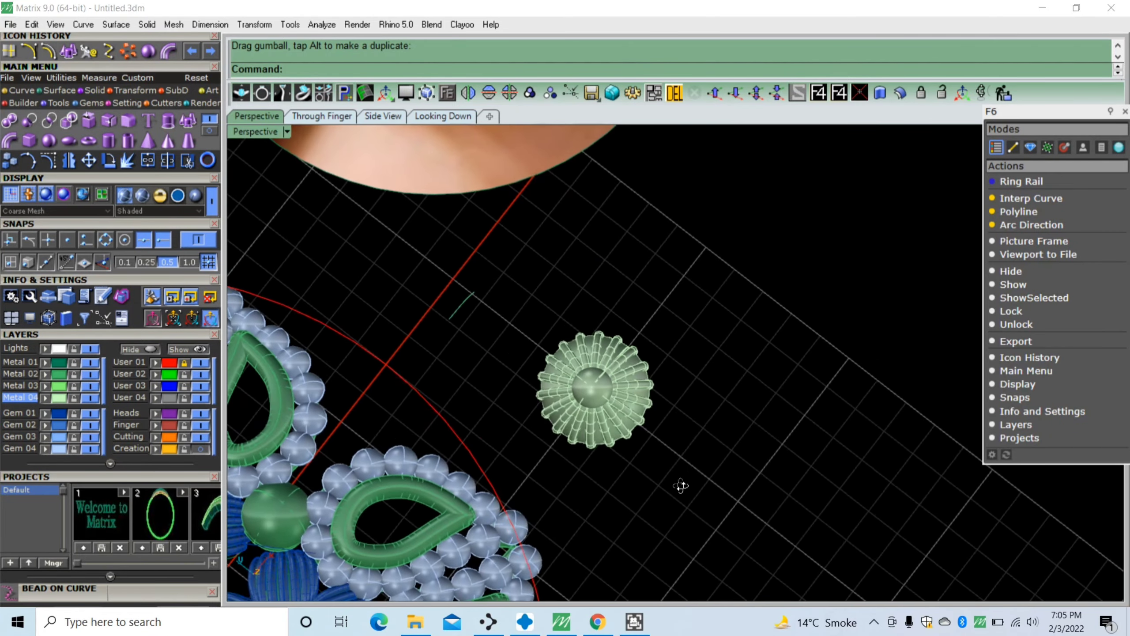
pyautogui.scroll(-3, 609, 481)
pyautogui.scroll(-3, 679, 447)
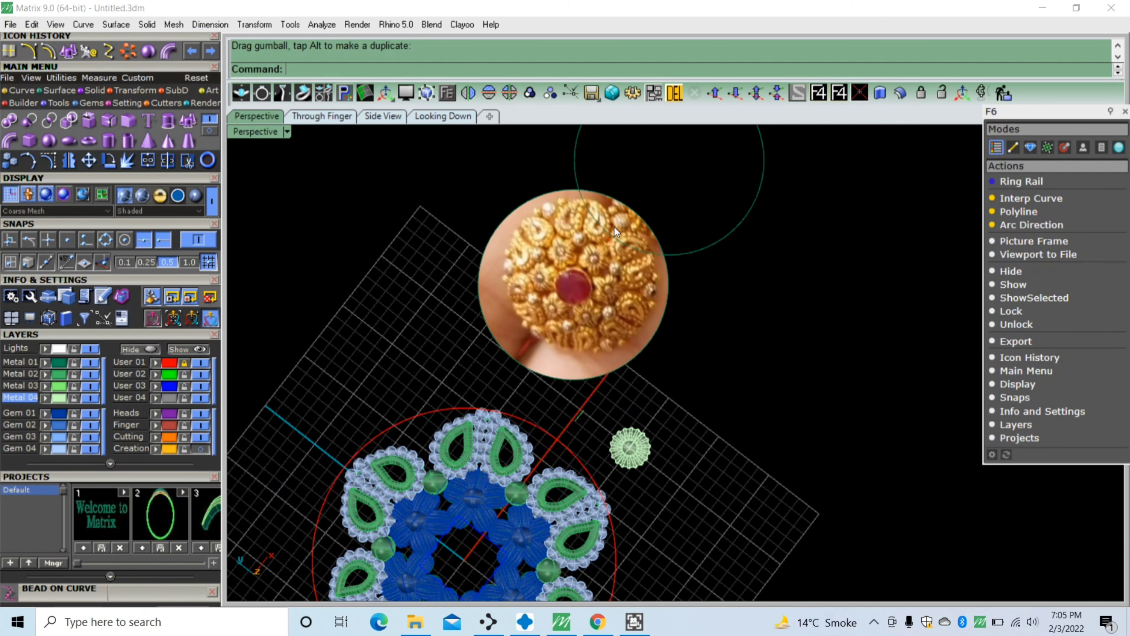
pyautogui.scroll(3, 600, 471)
pyautogui.moveTo(748, 355)
pyautogui.mouseDown()
pyautogui.moveTo(616, 483)
pyautogui.moveTo(627, 484)
pyautogui.mouseUp()
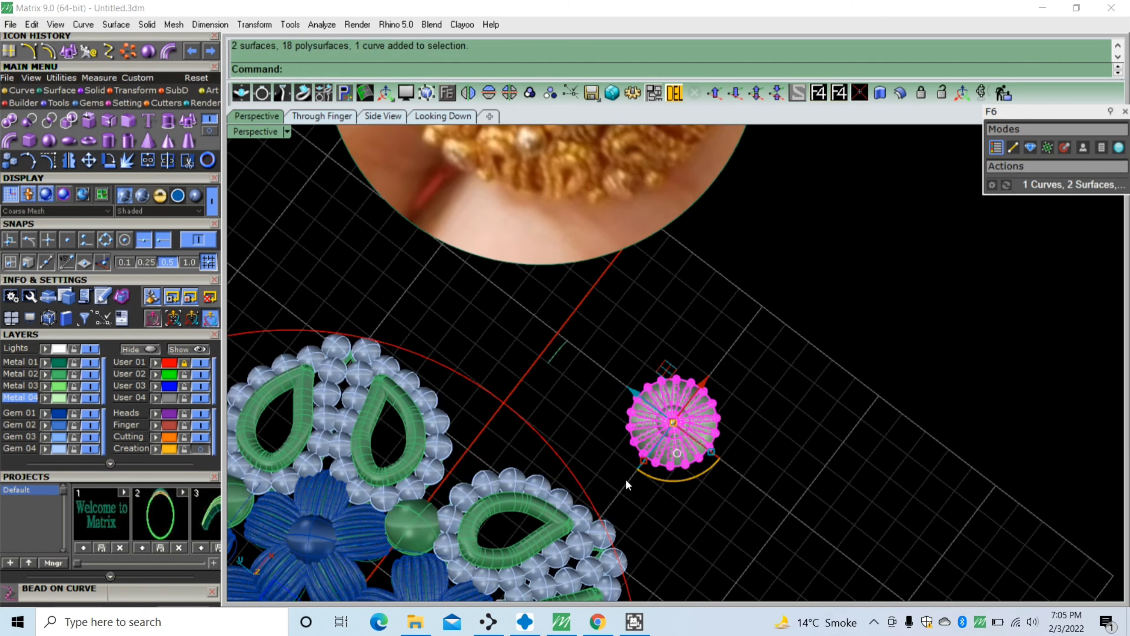
# Group the dome and sphere as a blue ornament and drag it onto the ring head's edge
pyautogui.hotkey('ctrl', 'g')
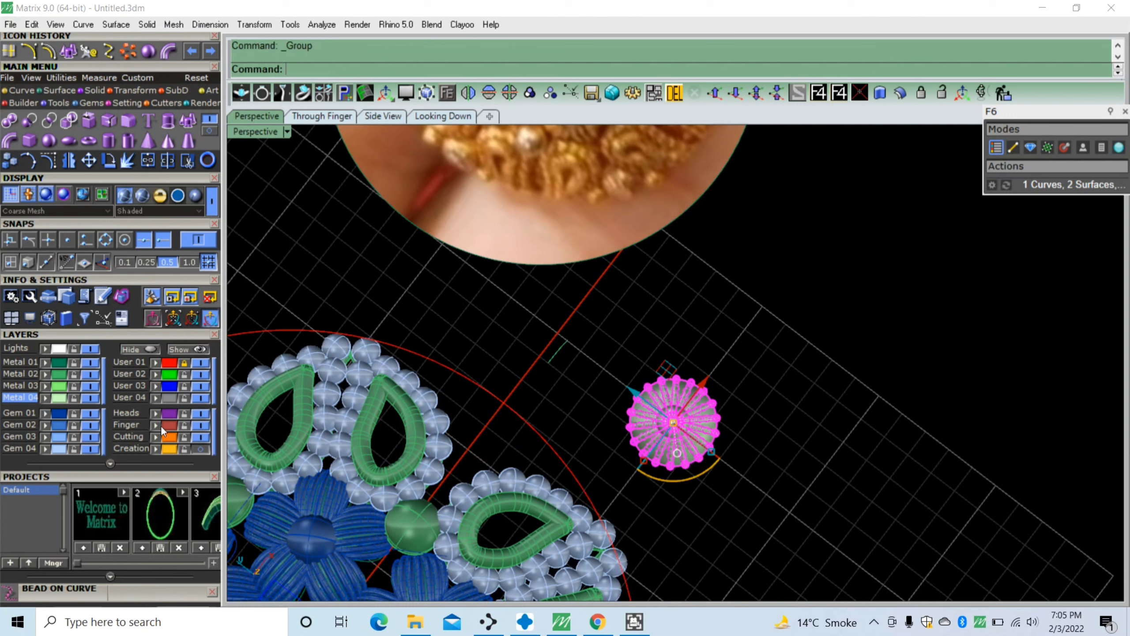
pyautogui.click(653, 374)
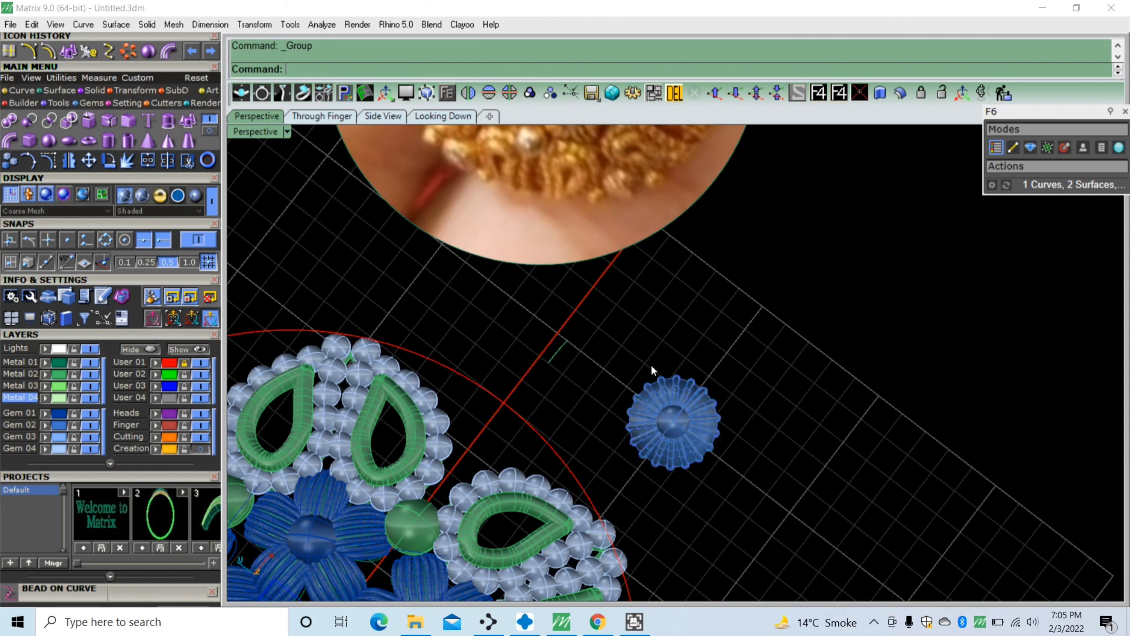
pyautogui.moveTo(737, 360); pyautogui.dragTo(622, 489)
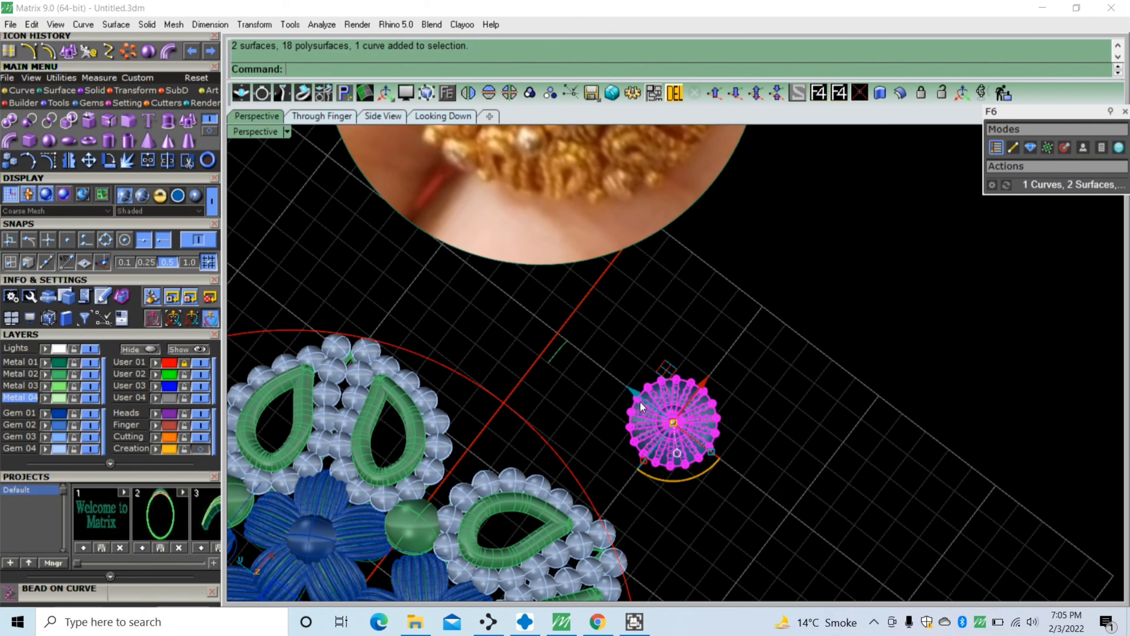
pyautogui.moveTo(641, 406)
pyautogui.mouseDown()
pyautogui.moveTo(561, 319)
pyautogui.moveTo(528, 385)
pyautogui.mouseUp()
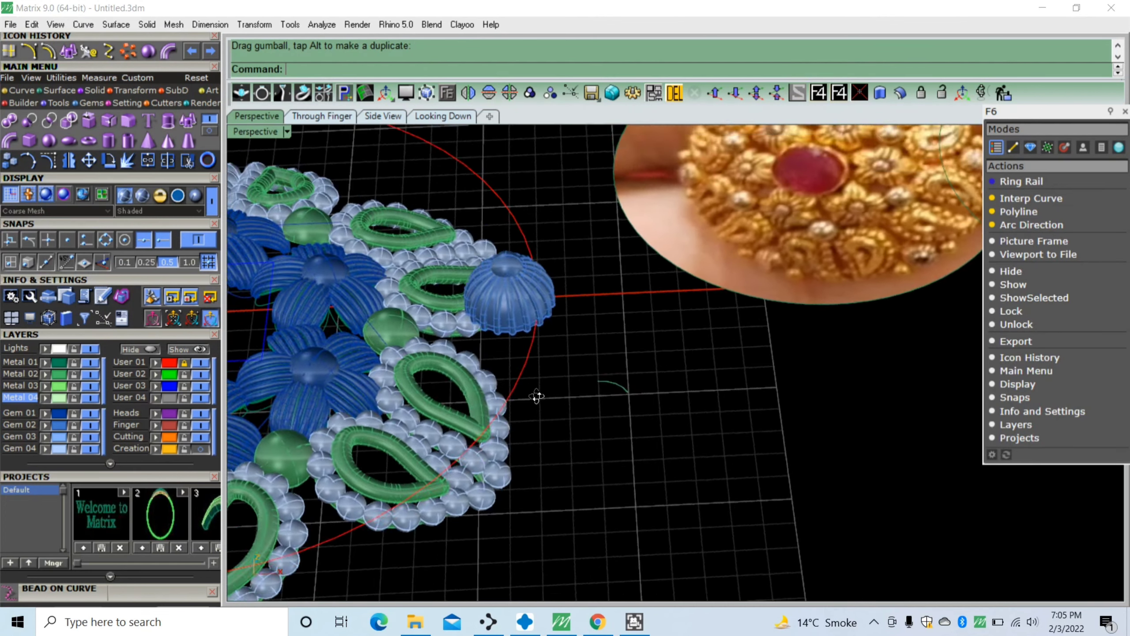
pyautogui.moveTo(537, 396); pyautogui.dragTo(528, 362, button='right')
pyautogui.moveTo(525, 324); pyautogui.dragTo(516, 325)
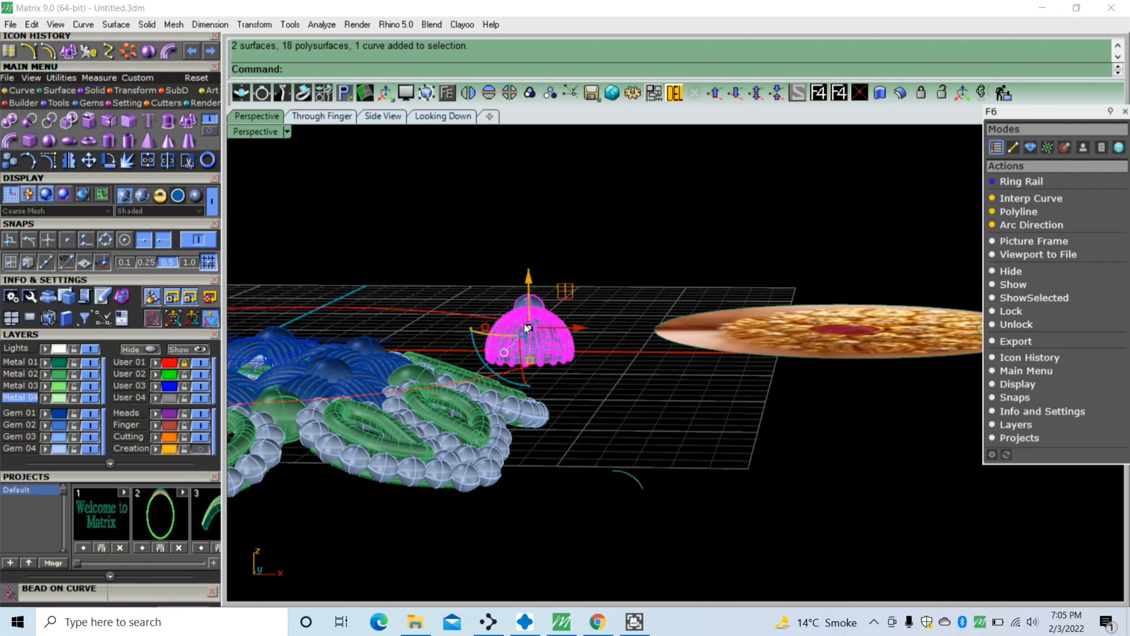
# Lower the ornament level with the head in the Through Finger side view
pyautogui.click(347, 118)
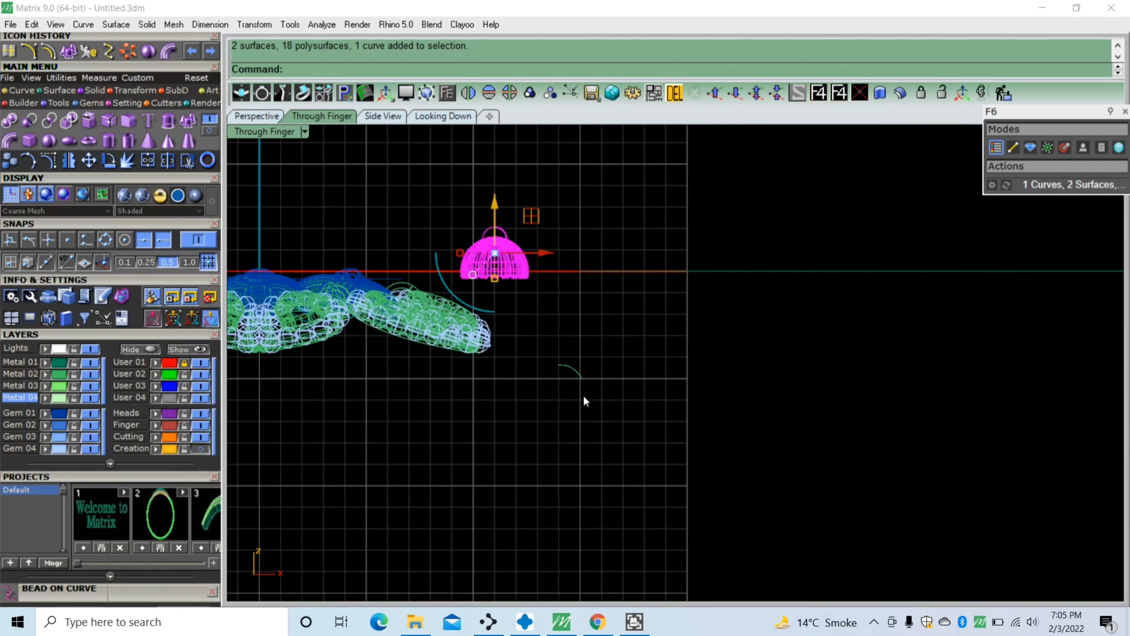
pyautogui.moveTo(563, 270)
pyautogui.mouseDown()
pyautogui.moveTo(541, 520)
pyautogui.moveTo(580, 418)
pyautogui.mouseUp()
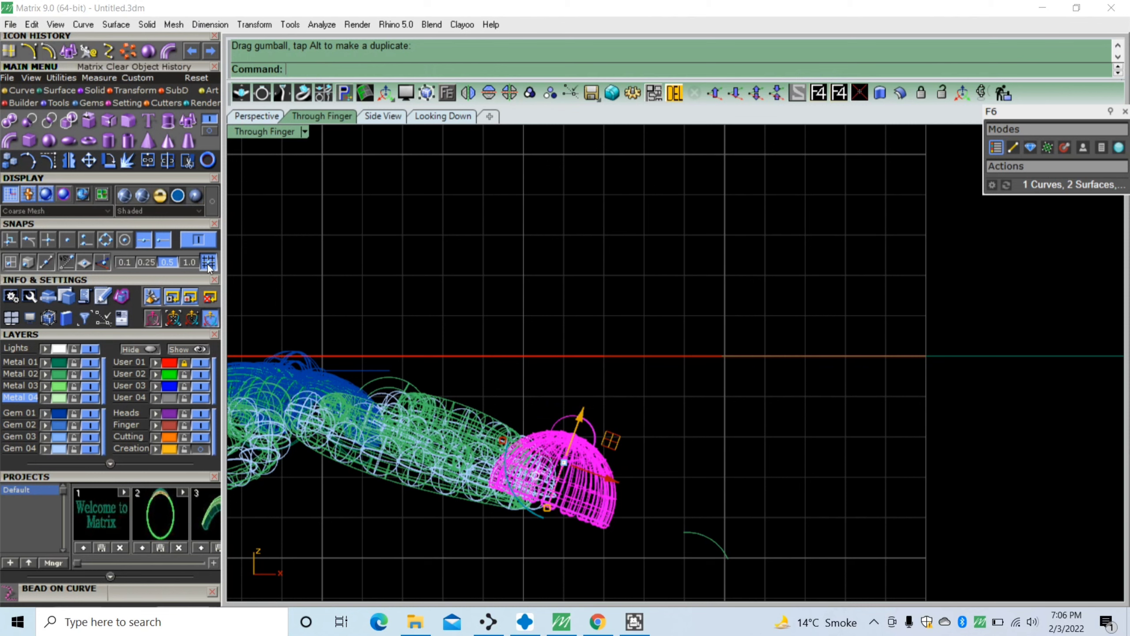
pyautogui.moveTo(579, 417); pyautogui.dragTo(579, 423)
pyautogui.moveTo(643, 416); pyautogui.dragTo(299, 140, button='right')
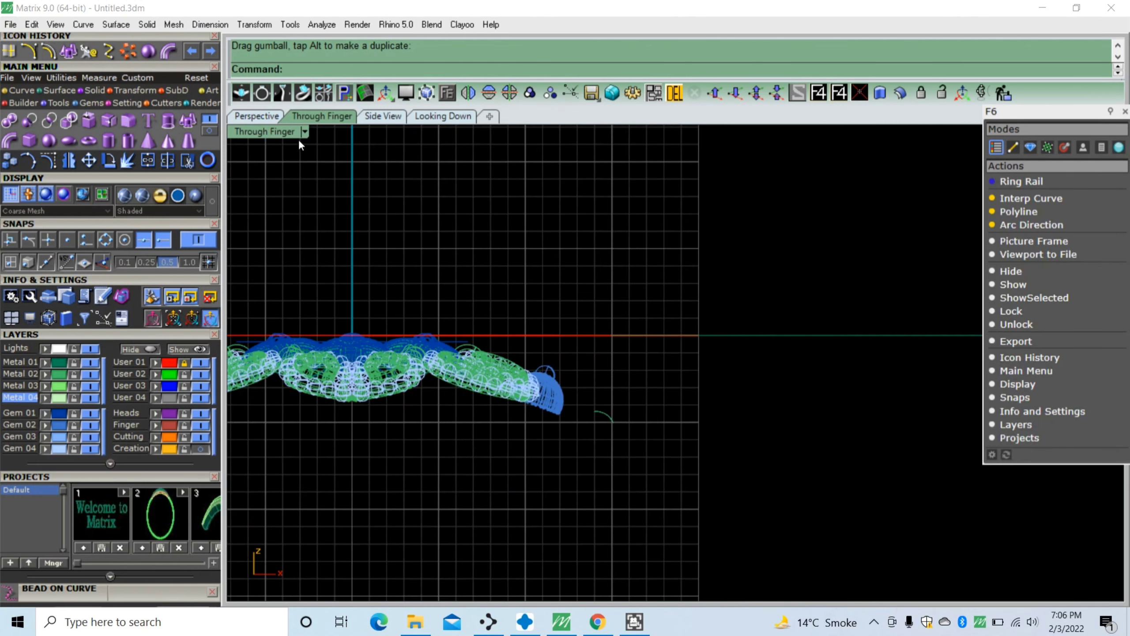
# Check the ornament in Perspective and fine-tune its seat on the head edge
pyautogui.click(266, 116)
pyautogui.scroll(3, 534, 303)
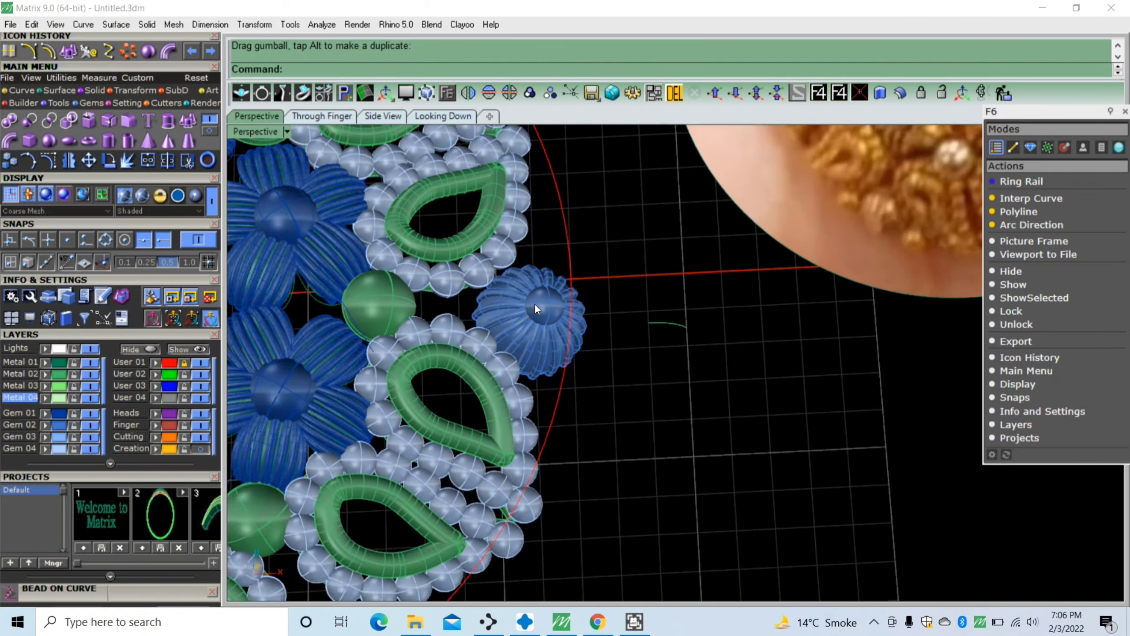
pyautogui.moveTo(534, 304)
pyautogui.mouseDown(button='right')
pyautogui.moveTo(546, 352)
pyautogui.moveTo(536, 332)
pyautogui.mouseUp(button='right')
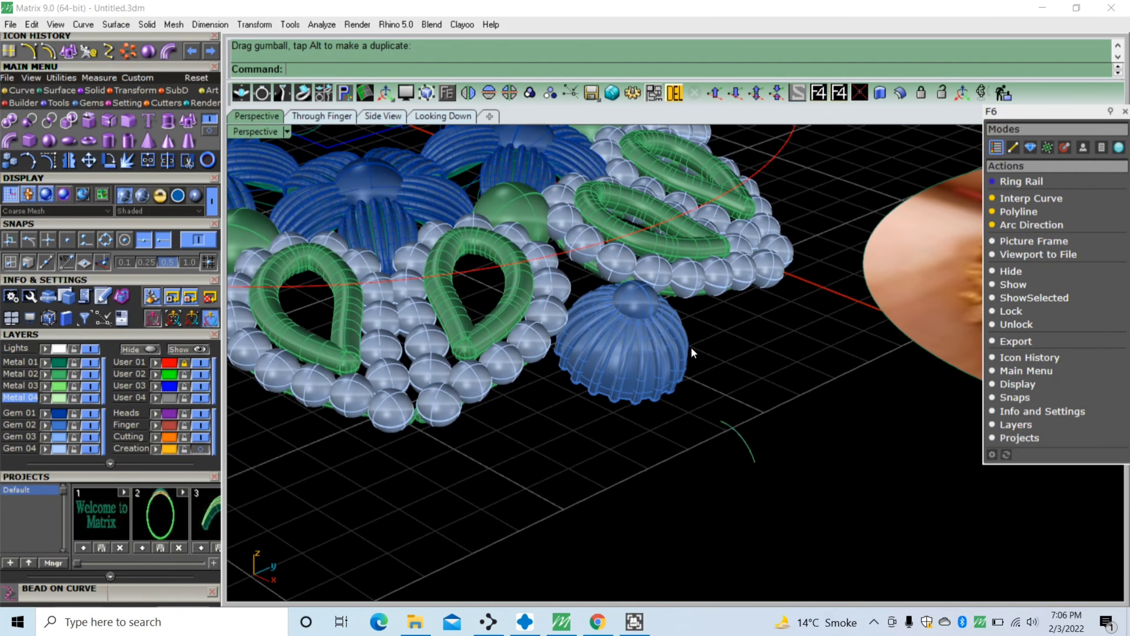
pyautogui.moveTo(636, 389); pyautogui.dragTo(637, 391)
pyautogui.moveTo(611, 465); pyautogui.dragTo(674, 357, button='right')
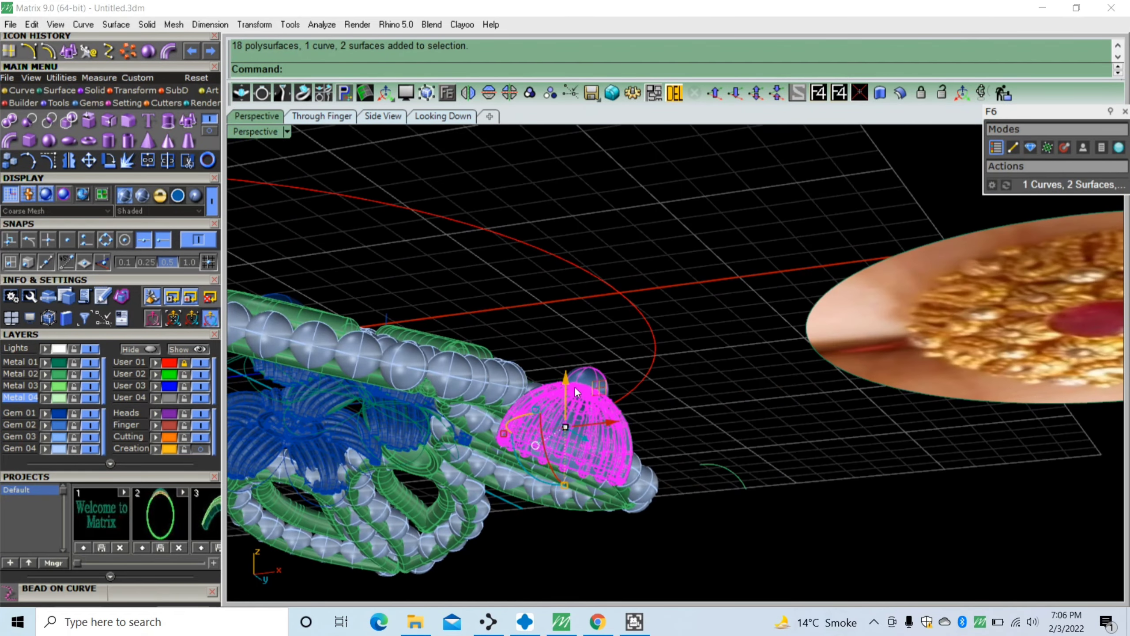
pyautogui.moveTo(566, 384); pyautogui.dragTo(569, 285)
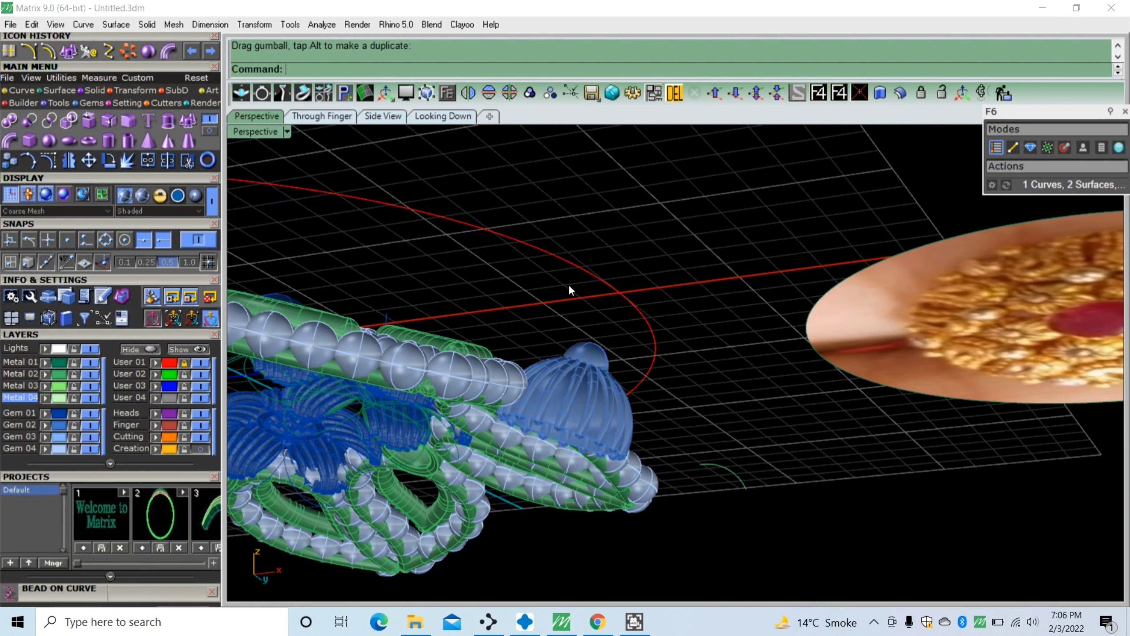
pyautogui.moveTo(568, 285)
pyautogui.mouseDown(button='right')
pyautogui.moveTo(653, 285)
pyautogui.moveTo(661, 386)
pyautogui.mouseUp(button='right')
pyautogui.scroll(3, 504, 304)
pyautogui.scroll(3, 504, 304)
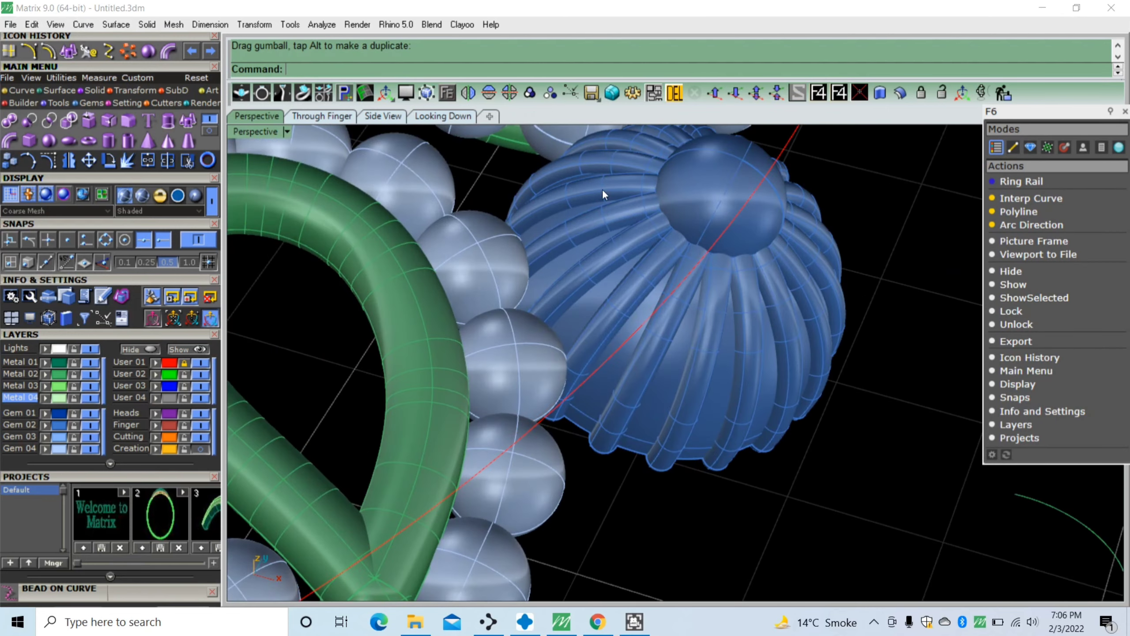
pyautogui.scroll(-5, 611, 374)
pyautogui.scroll(1, 686, 350)
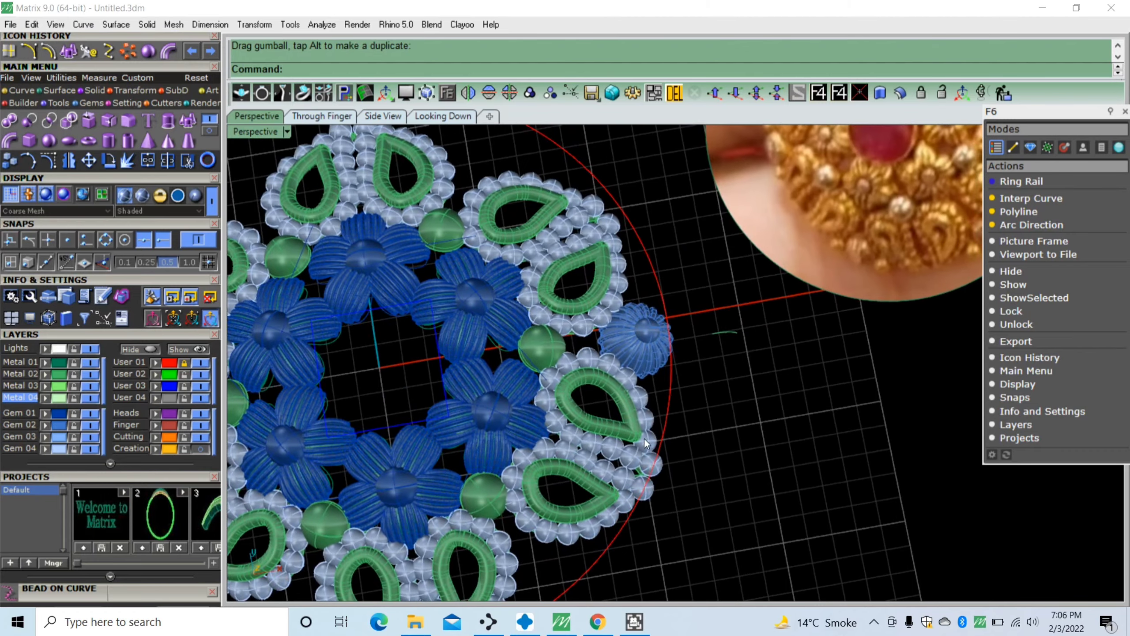
pyautogui.scroll(-1, 702, 457)
pyautogui.moveTo(702, 457); pyautogui.dragTo(647, 381, button='right')
pyautogui.click(639, 365)
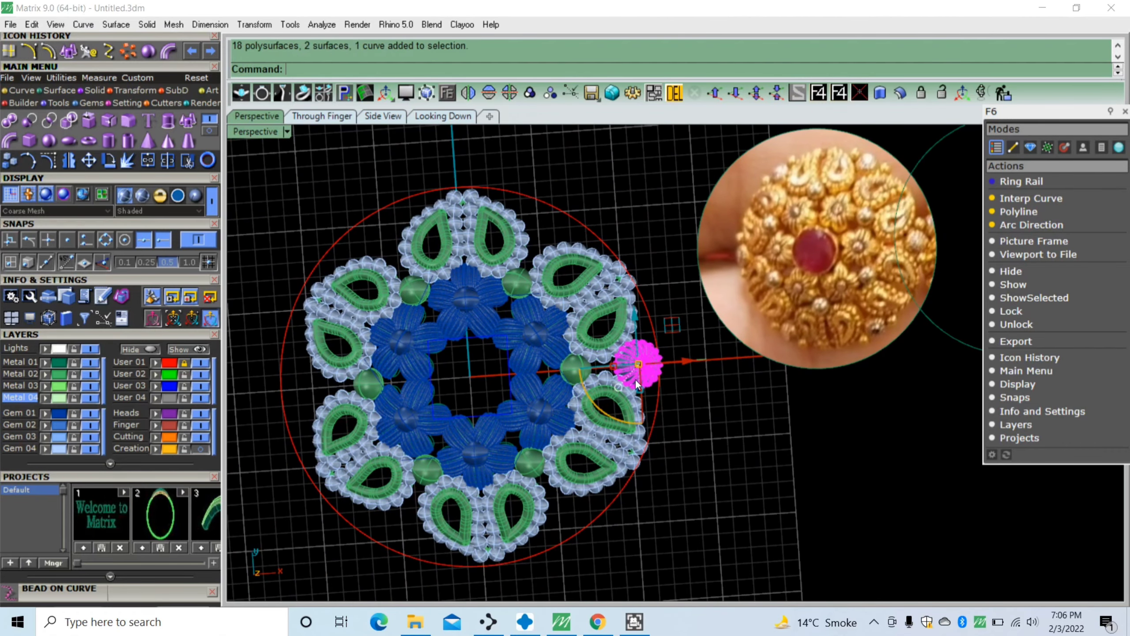
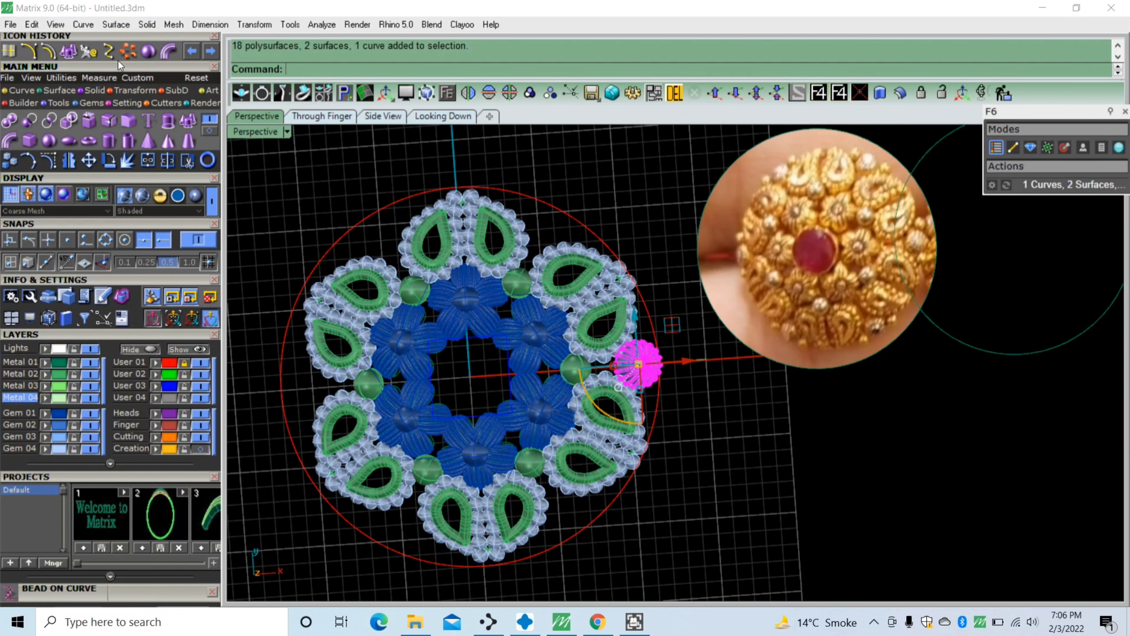
# Nudge the outer blue flower slightly inward along the ring and reselect it
pyautogui.scroll(4, 701, 379)
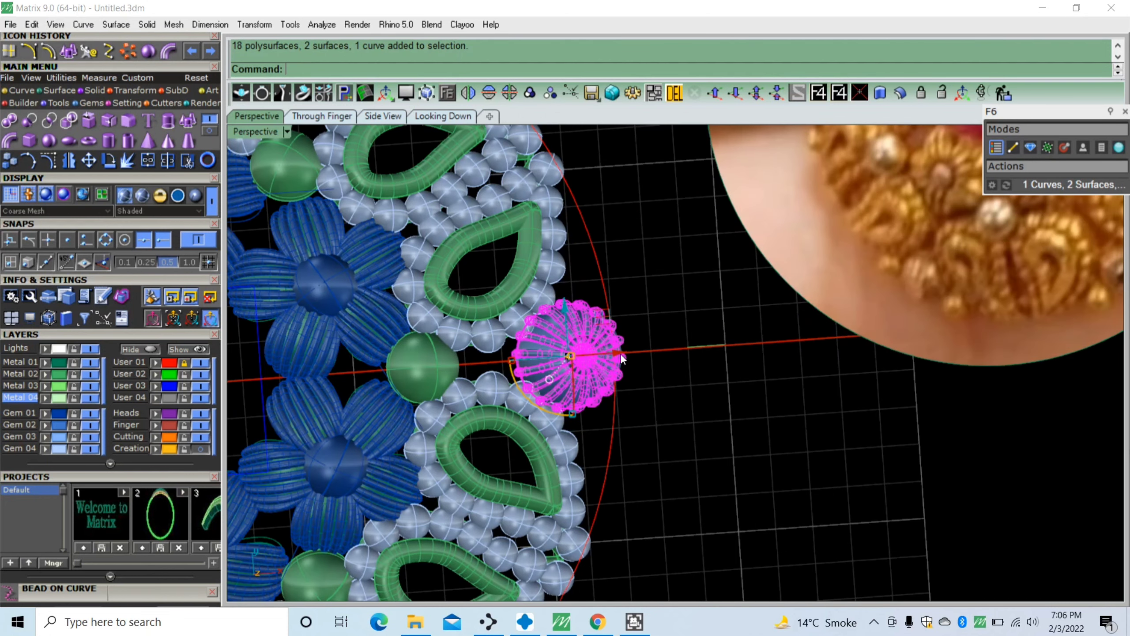
pyautogui.moveTo(622, 359); pyautogui.dragTo(617, 359)
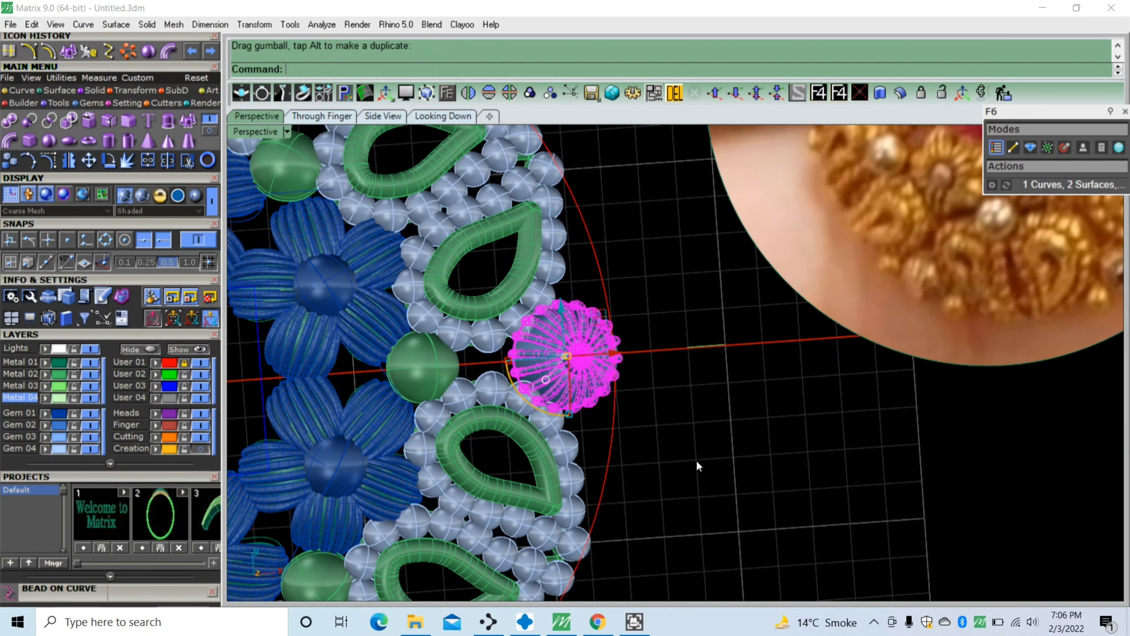
pyautogui.scroll(-5, 627, 419)
pyautogui.click(598, 386)
pyautogui.scroll(1, 690, 484)
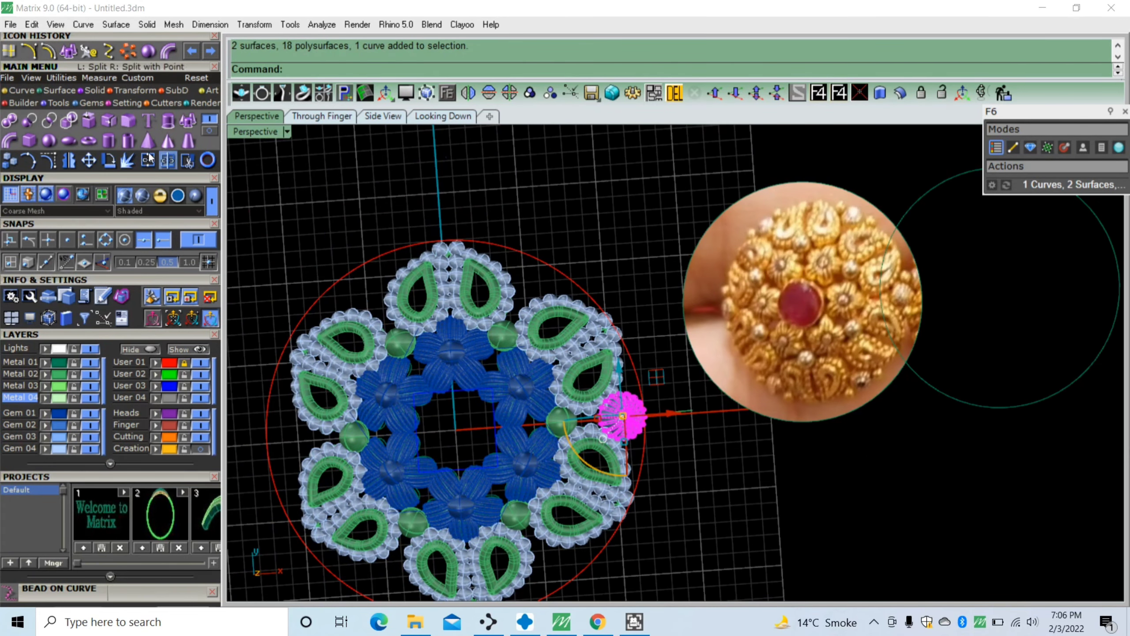
# Polar-array the flower into 18 copies around the ring centre, then undo it
pyautogui.rightClick(411, 216)
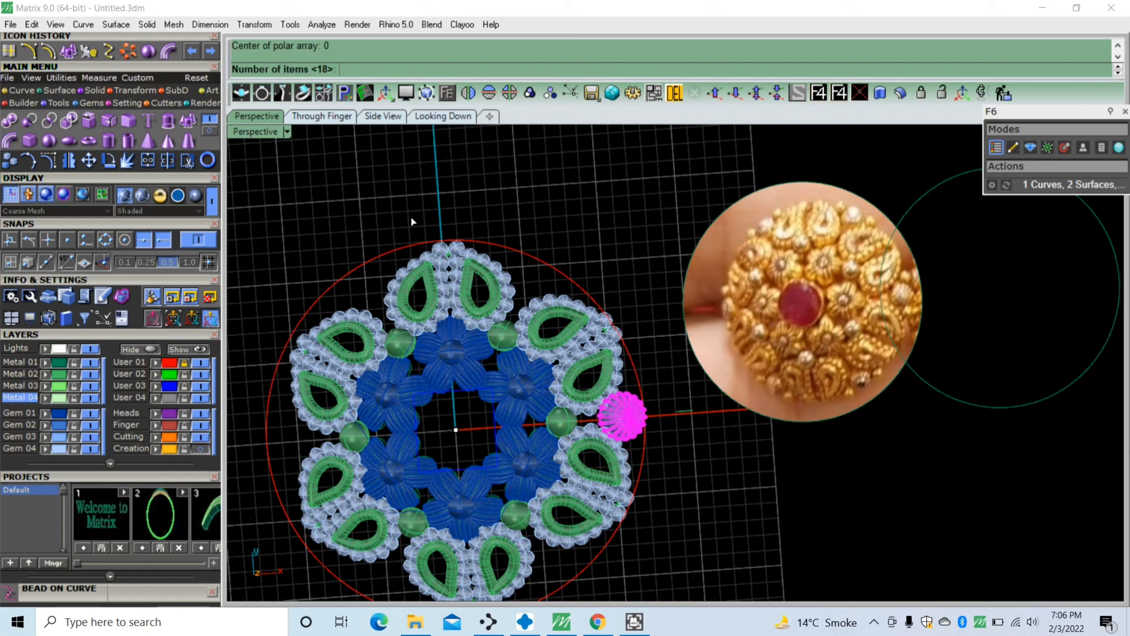
pyautogui.rightClick(408, 192)
pyautogui.rightClick(409, 195)
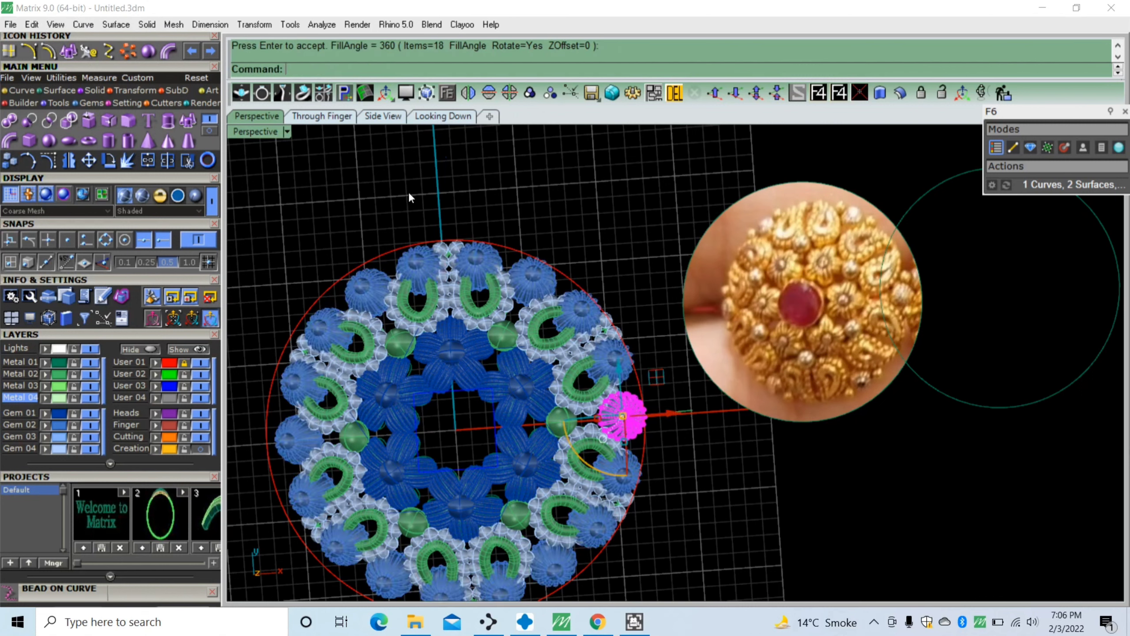
pyautogui.hotkey('ctrl', 'z')
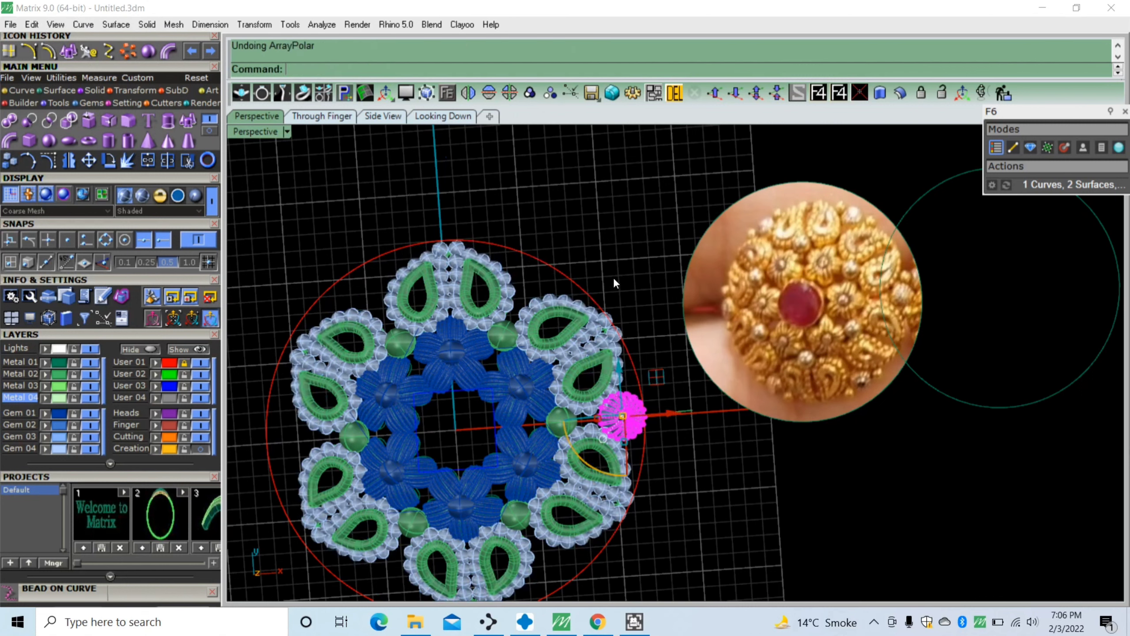
# Re-array the flower about the origin as 6 copies over 360°
pyautogui.rightClick(612, 277)
pyautogui.write('0')
pyautogui.press('Return')
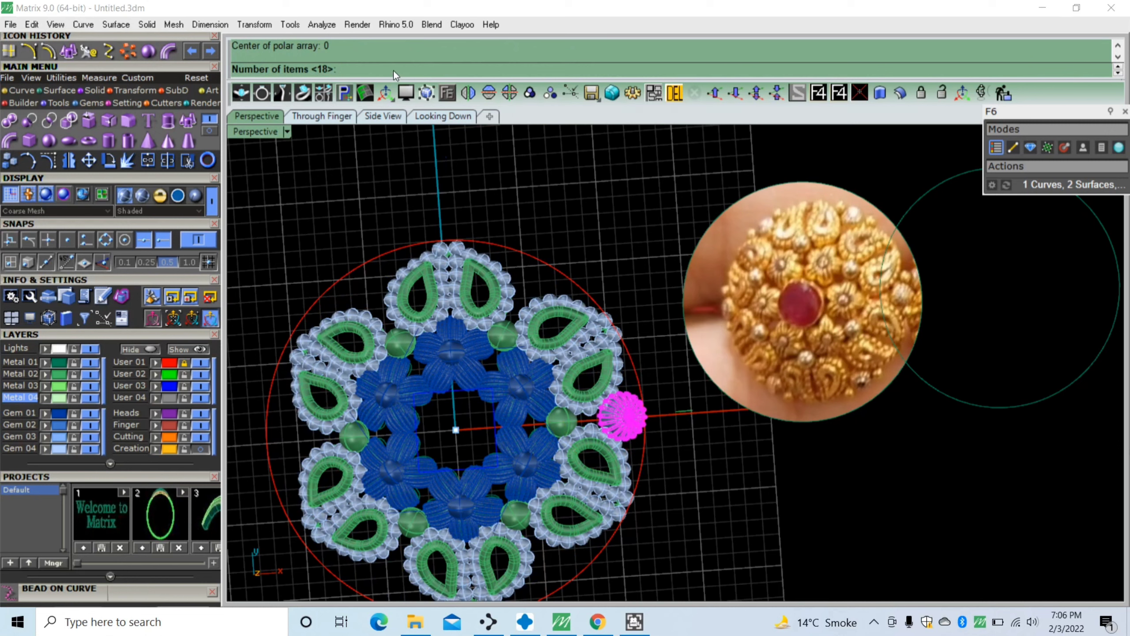
pyautogui.write('6')
pyautogui.press('Return')
pyautogui.press('Return')
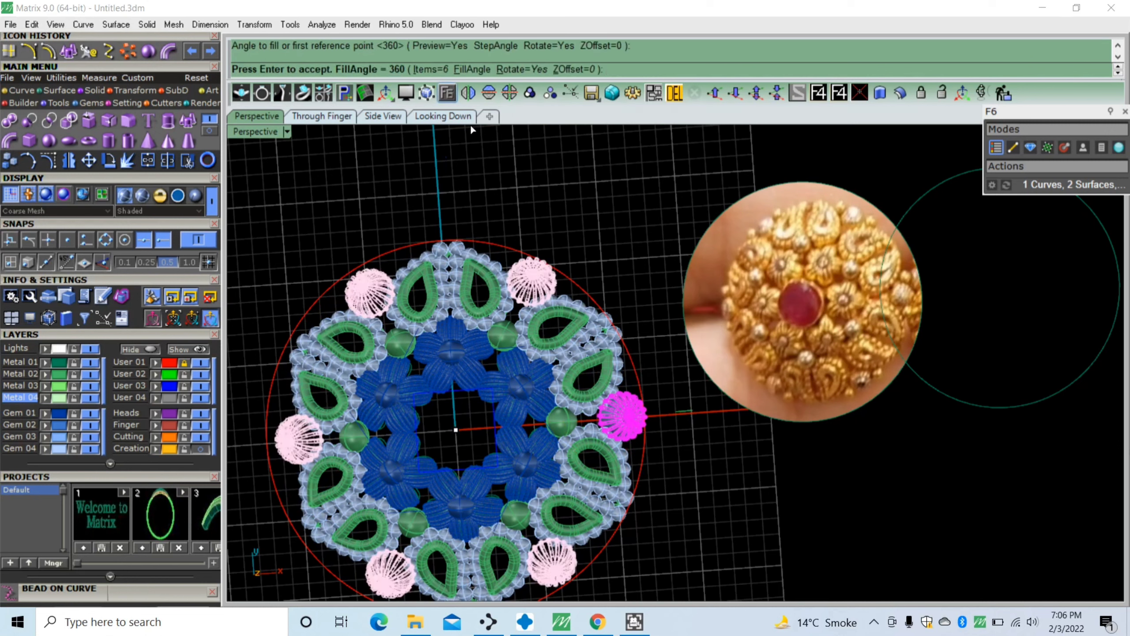
pyautogui.rightClick(533, 220)
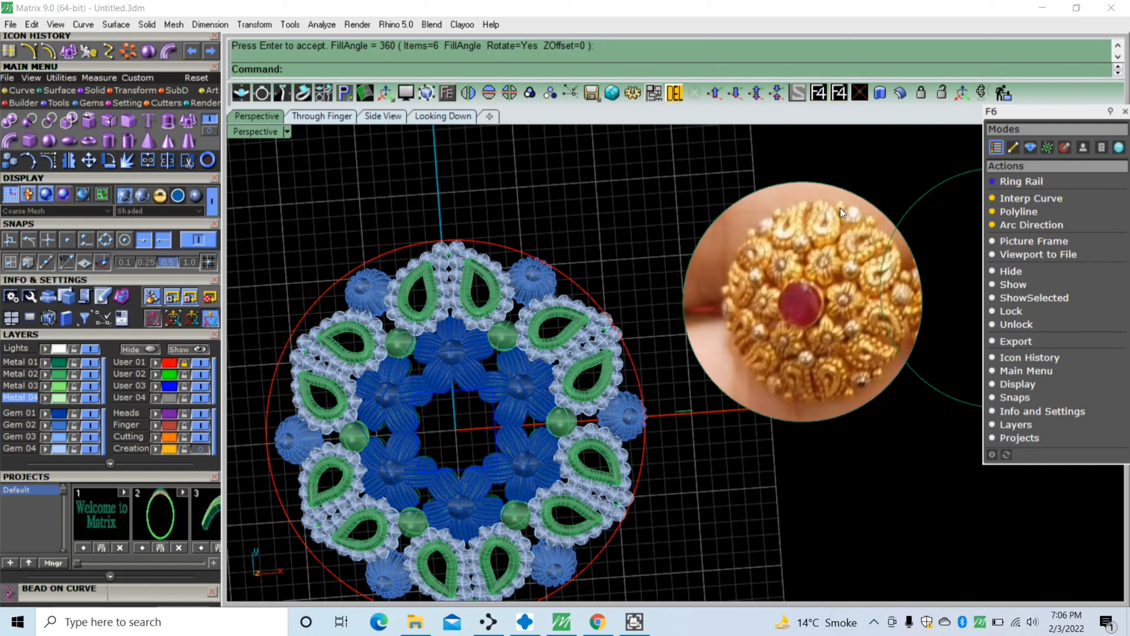
# Create a green sphere bead of diameter 1.25 beside the ring
pyautogui.click(49, 141)
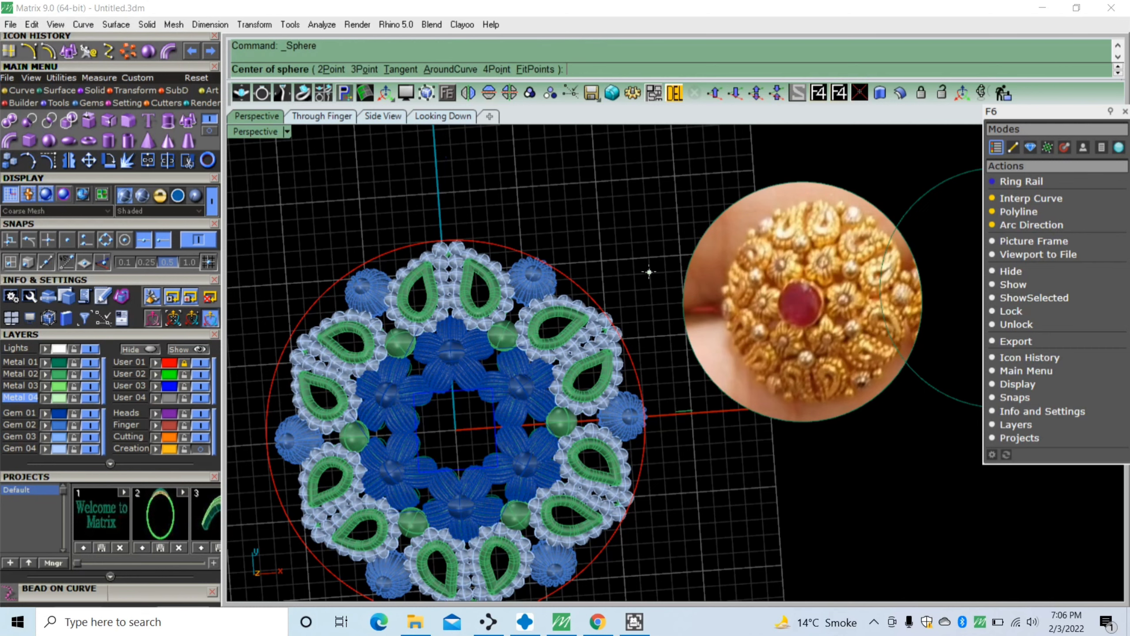
pyautogui.scroll(3, 649, 271)
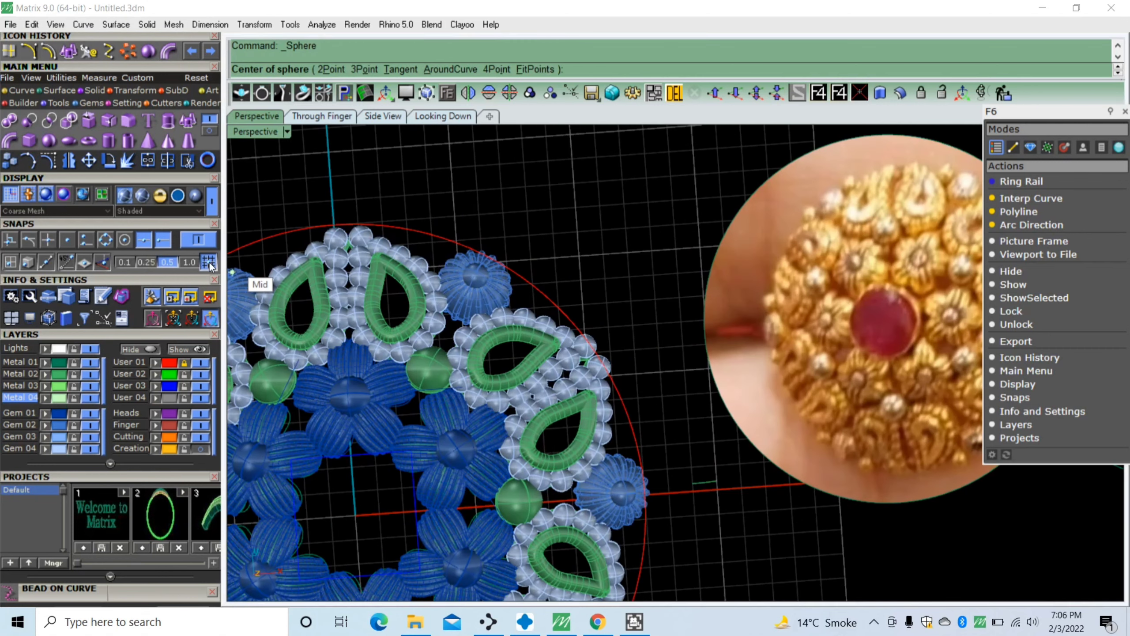
pyautogui.click(579, 256)
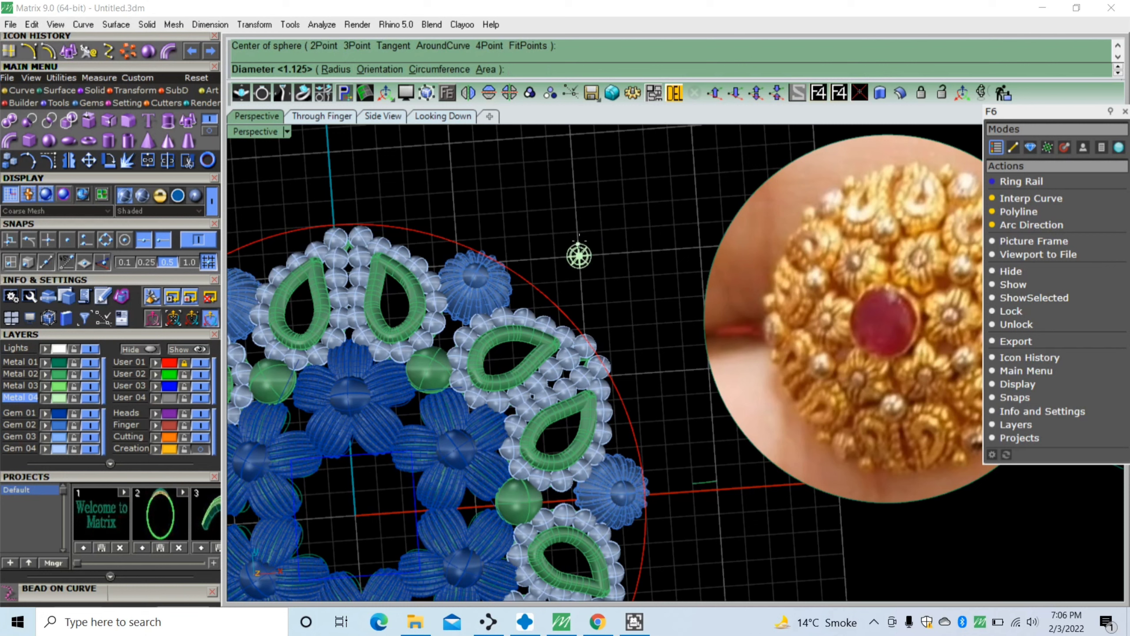
pyautogui.write('1.25')
pyautogui.press('Return')
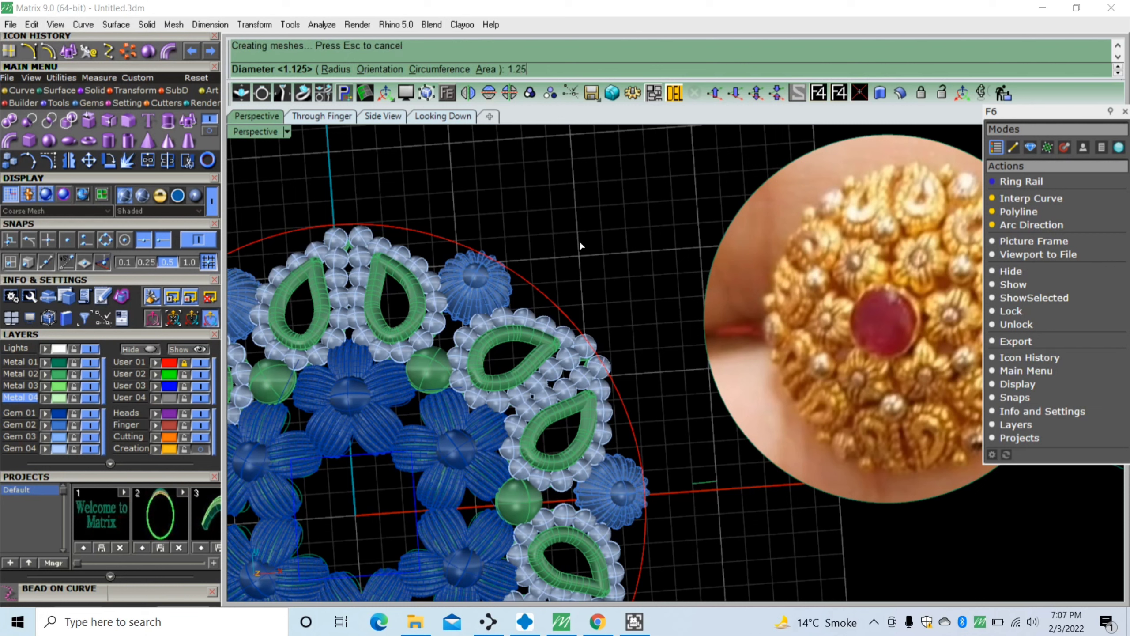
# Drag the green bead down and left toward the ring edge and the white beads
pyautogui.click(574, 258)
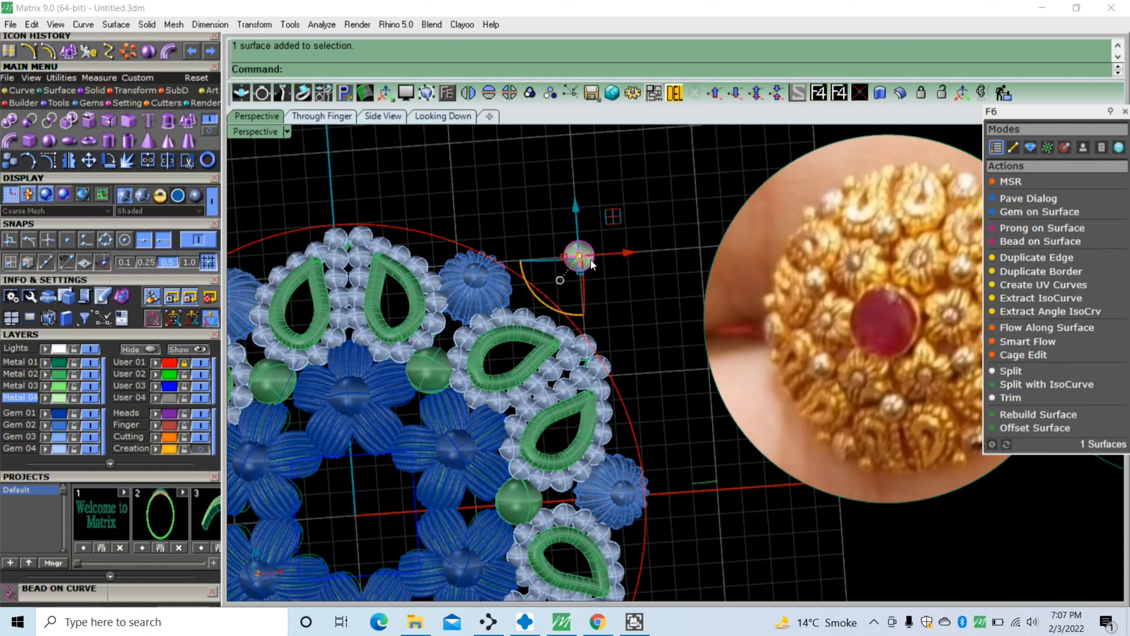
pyautogui.moveTo(616, 218); pyautogui.dragTo(647, 382)
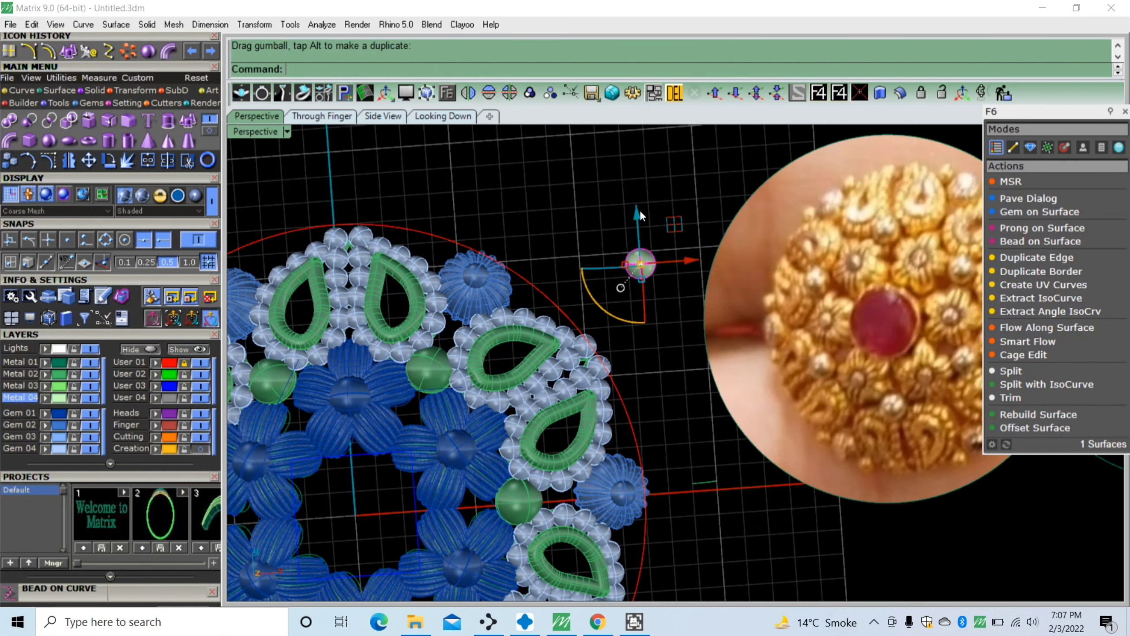
pyautogui.scroll(3, 648, 382)
pyautogui.scroll(2, 647, 382)
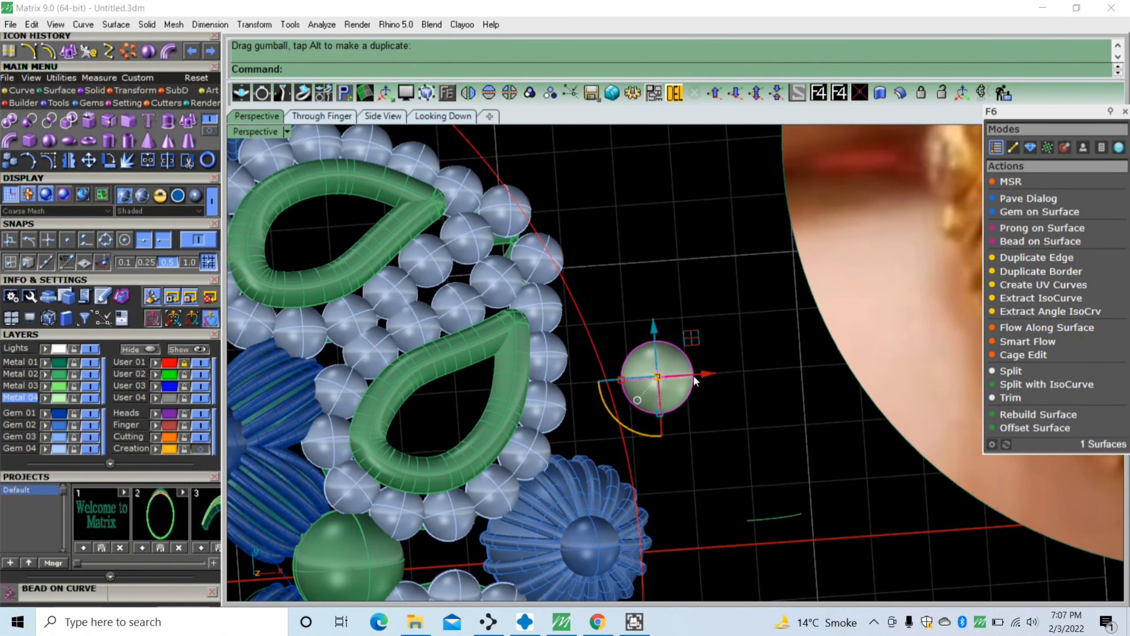
pyautogui.moveTo(710, 381); pyautogui.dragTo(652, 417)
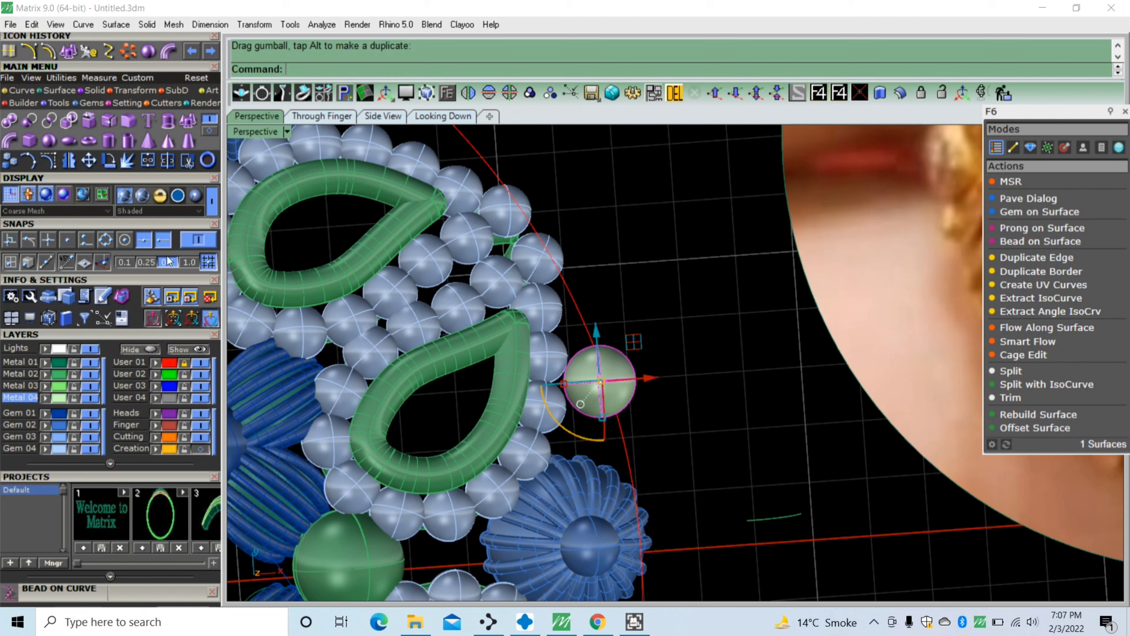
pyautogui.moveTo(596, 330); pyautogui.dragTo(600, 373)
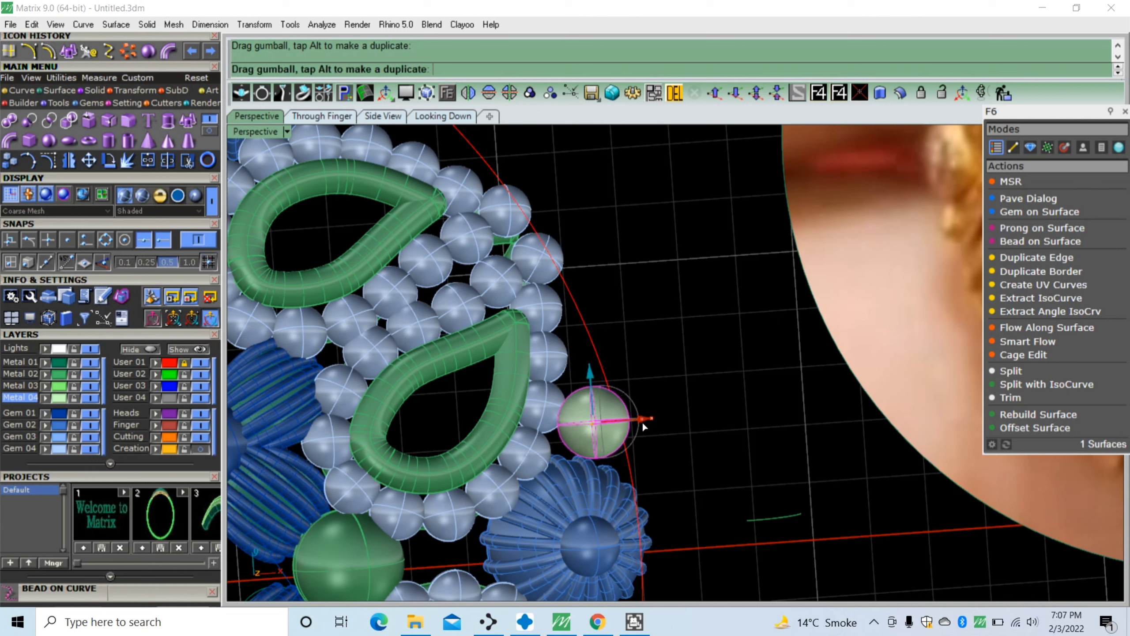
pyautogui.moveTo(651, 421); pyautogui.dragTo(638, 421)
pyautogui.moveTo(587, 378); pyautogui.dragTo(587, 384)
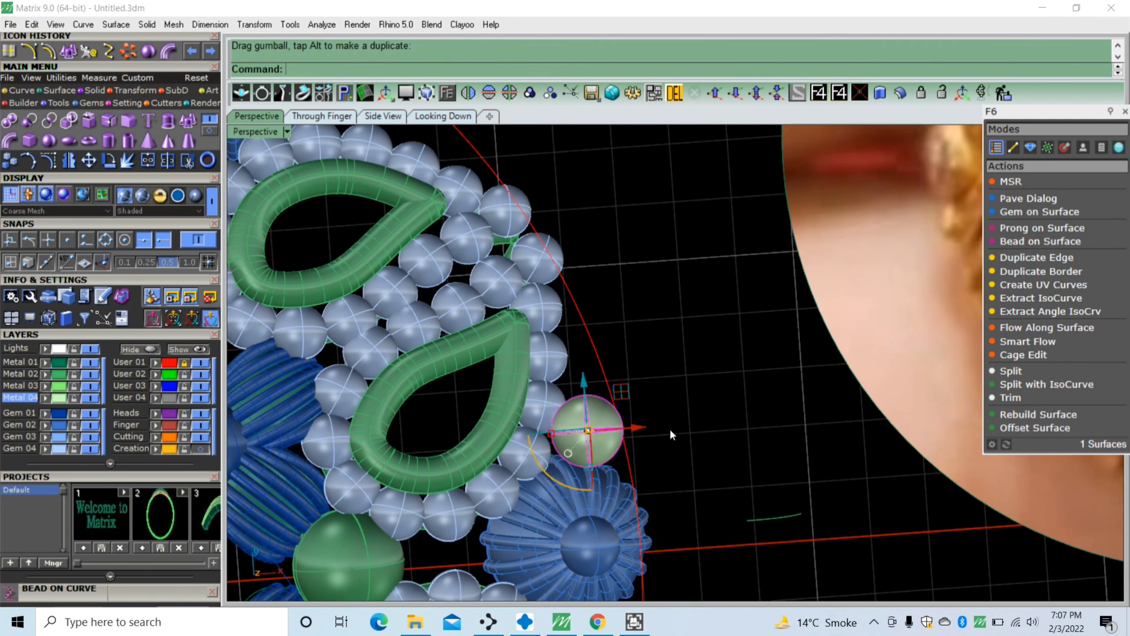
pyautogui.press('Escape')
# From a low side angle, lower the green bead in Z onto the design
pyautogui.moveTo(637, 429); pyautogui.dragTo(548, 317, button='right')
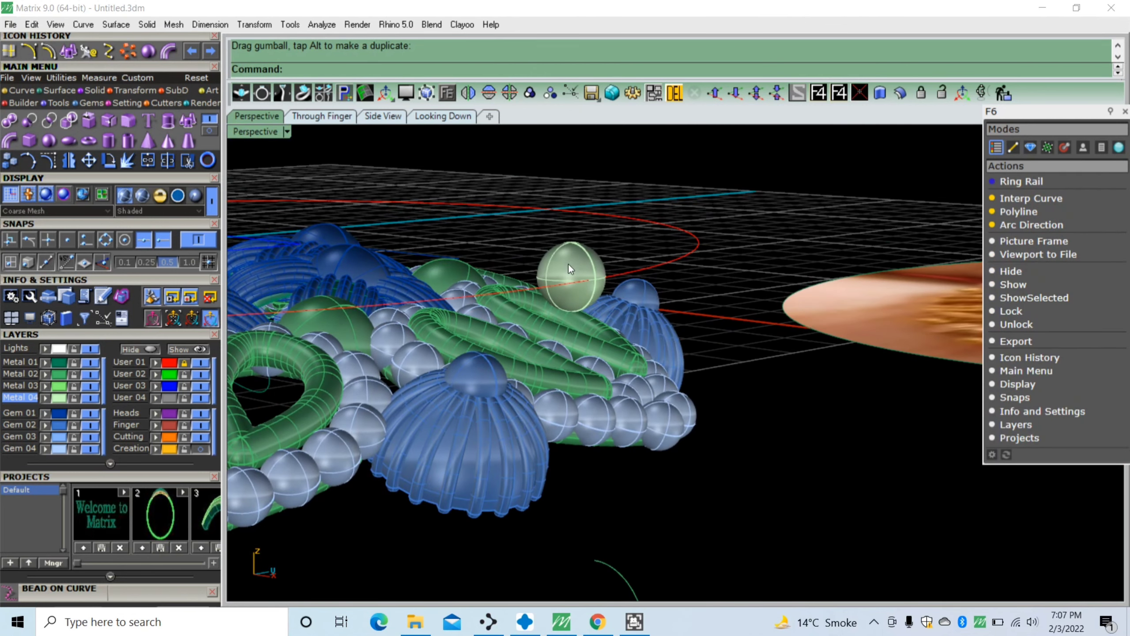
pyautogui.click(569, 267)
pyautogui.moveTo(568, 248); pyautogui.dragTo(559, 387)
pyautogui.press('Escape')
pyautogui.moveTo(641, 482); pyautogui.dragTo(642, 474, button='right')
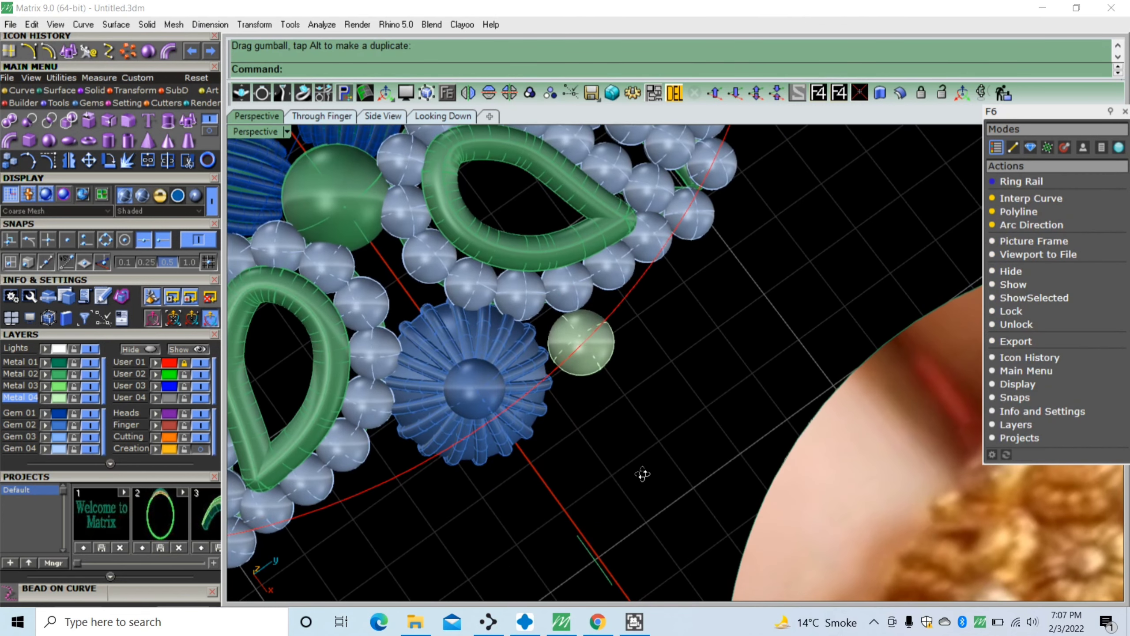
# Back in top view, fine-tune the bead snugly against the outer flower and beads
pyautogui.scroll(5, 574, 341)
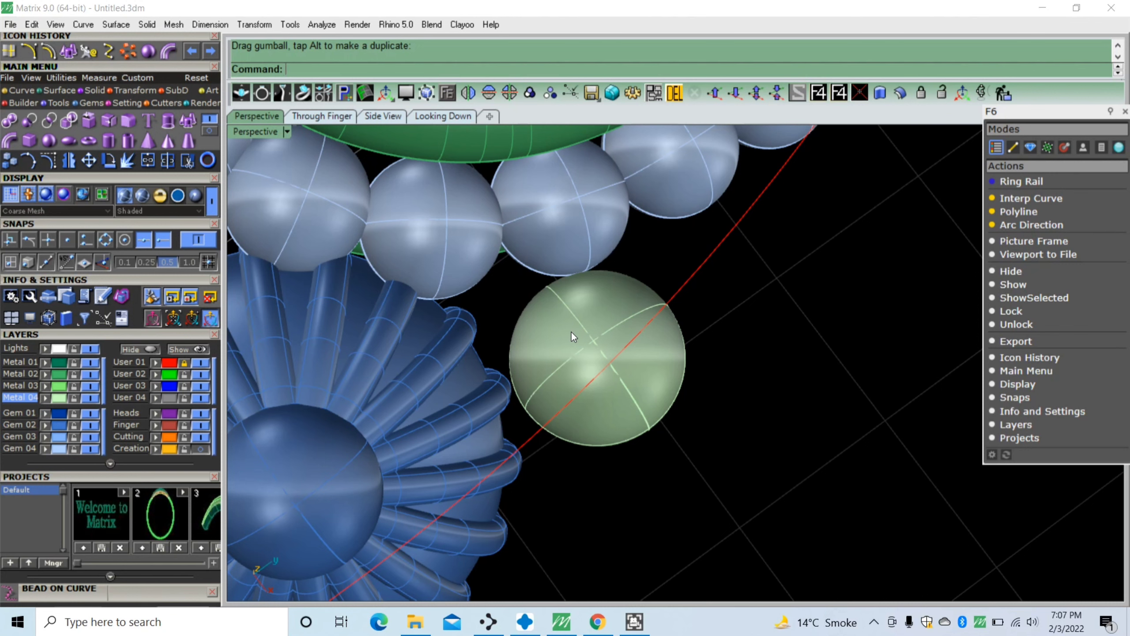
pyautogui.scroll(3, 573, 337)
pyautogui.click(591, 329)
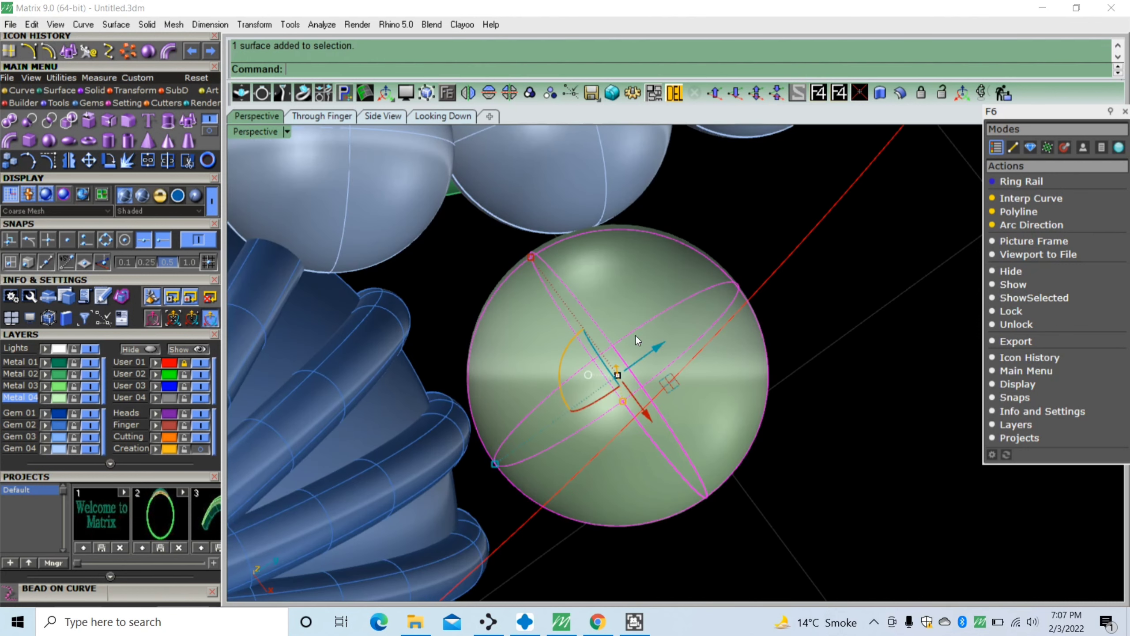
pyautogui.moveTo(658, 353); pyautogui.dragTo(641, 362)
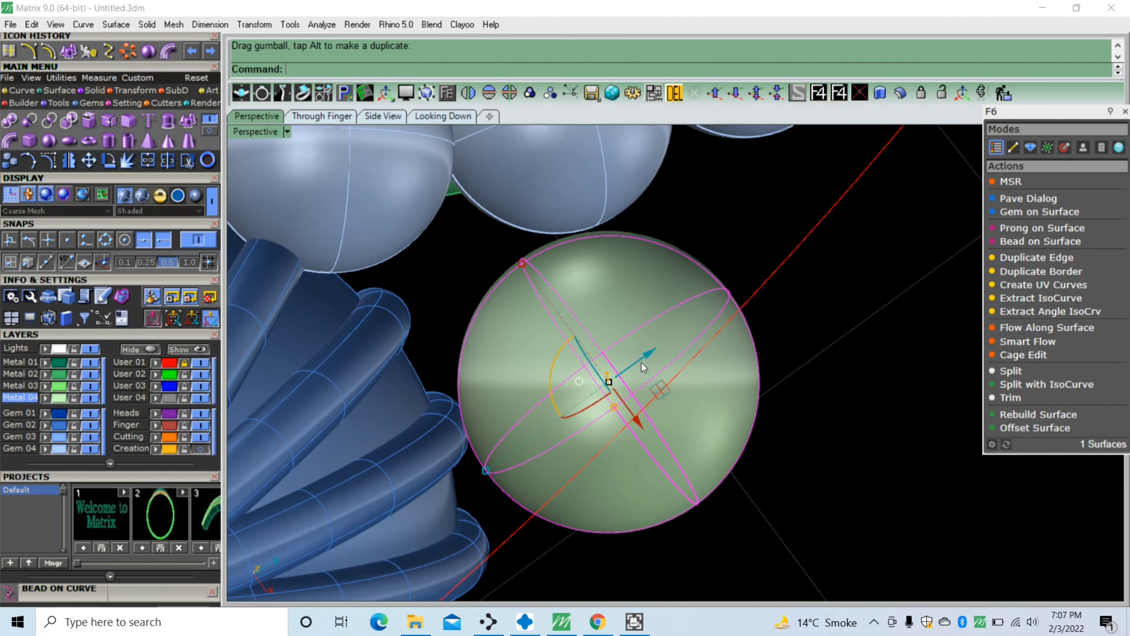
pyautogui.moveTo(635, 424); pyautogui.dragTo(625, 407)
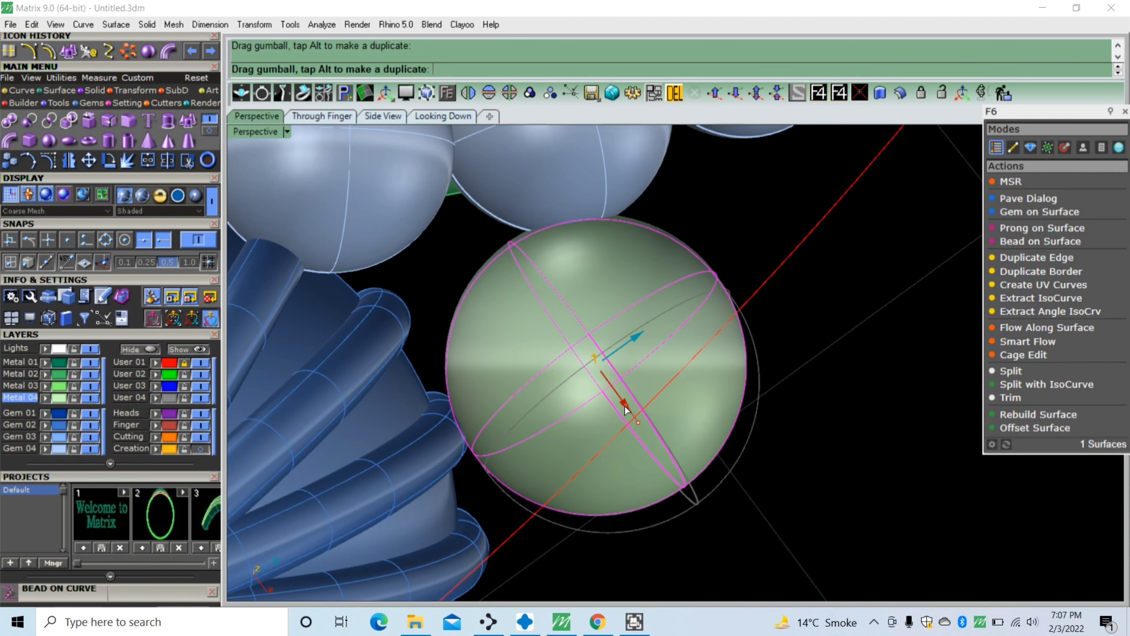
pyautogui.press('Escape')
pyautogui.scroll(-4, 674, 284)
pyautogui.scroll(-2, 648, 280)
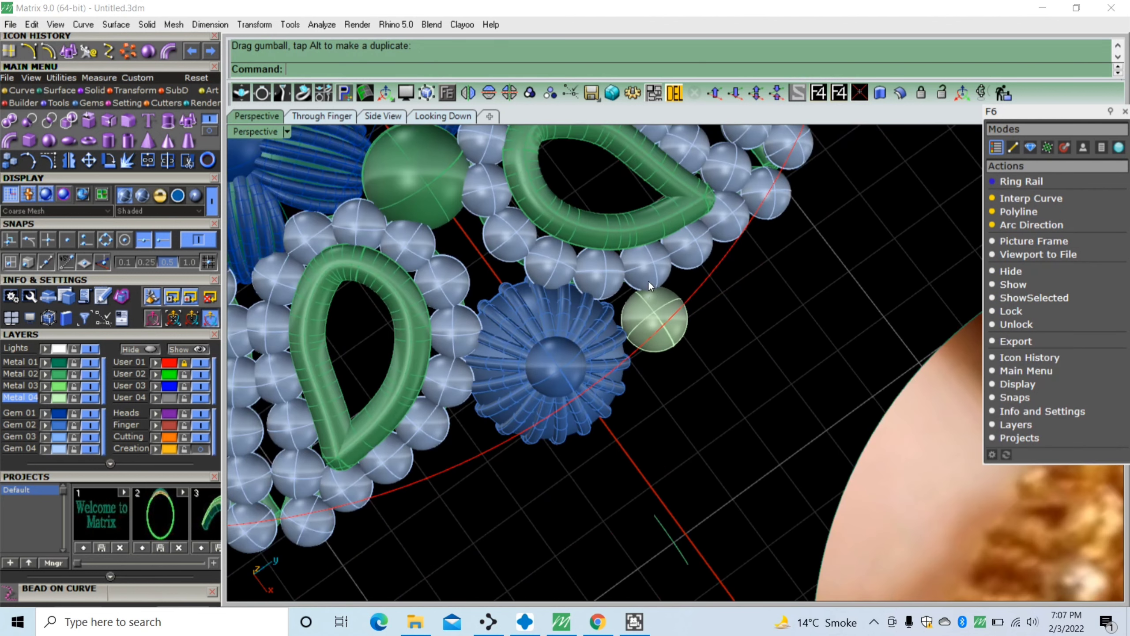
pyautogui.click(670, 336)
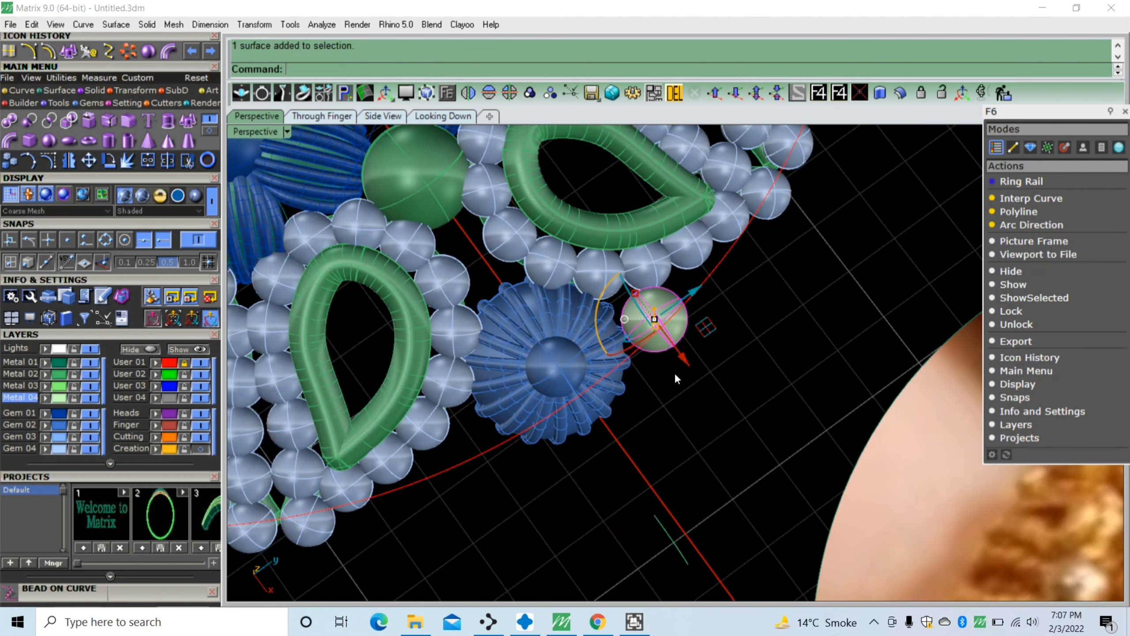
# Mirror a copy of the green bead across the flower and nudge it into place
pyautogui.click(68, 161)
pyautogui.click(641, 473)
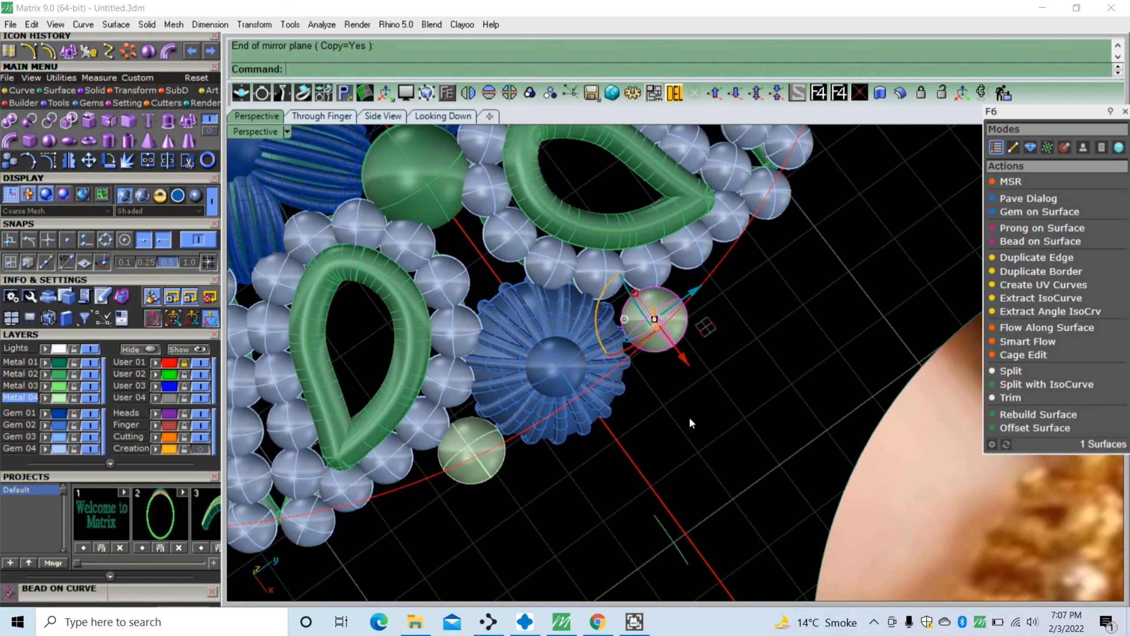
pyautogui.scroll(3, 478, 472)
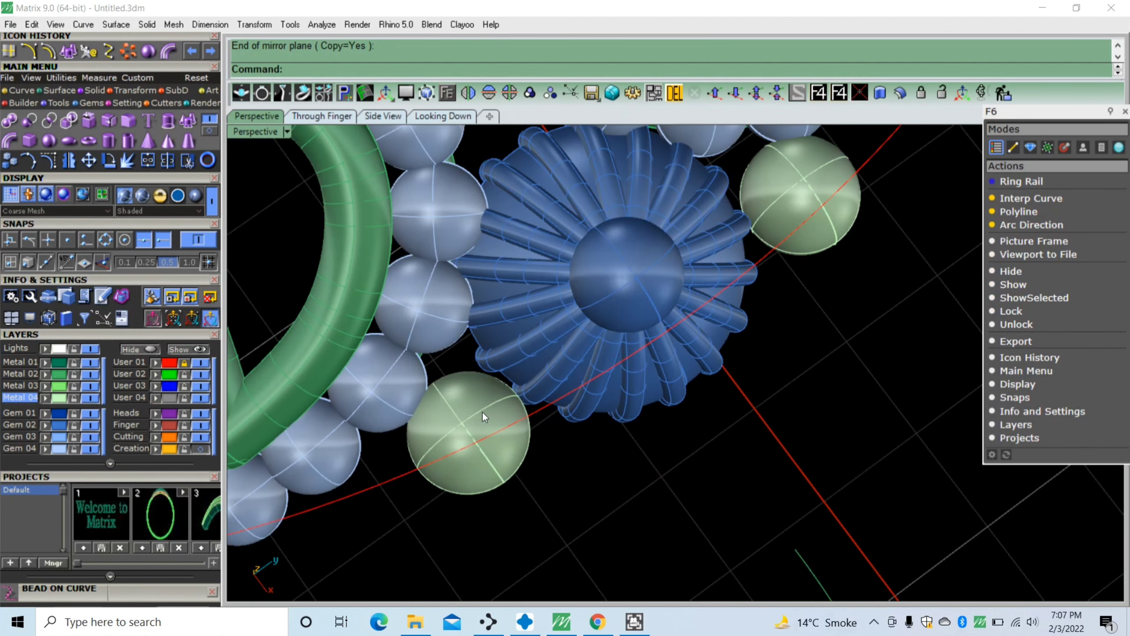
pyautogui.click(779, 211)
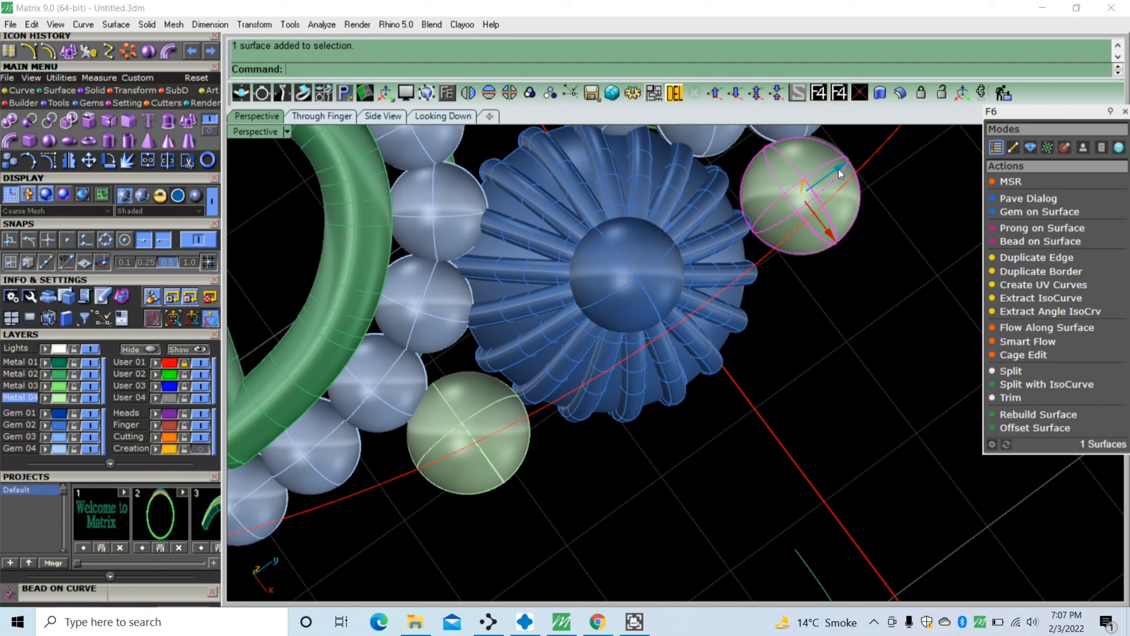
pyautogui.moveTo(835, 174); pyautogui.dragTo(837, 180)
pyautogui.moveTo(831, 241); pyautogui.dragTo(823, 238)
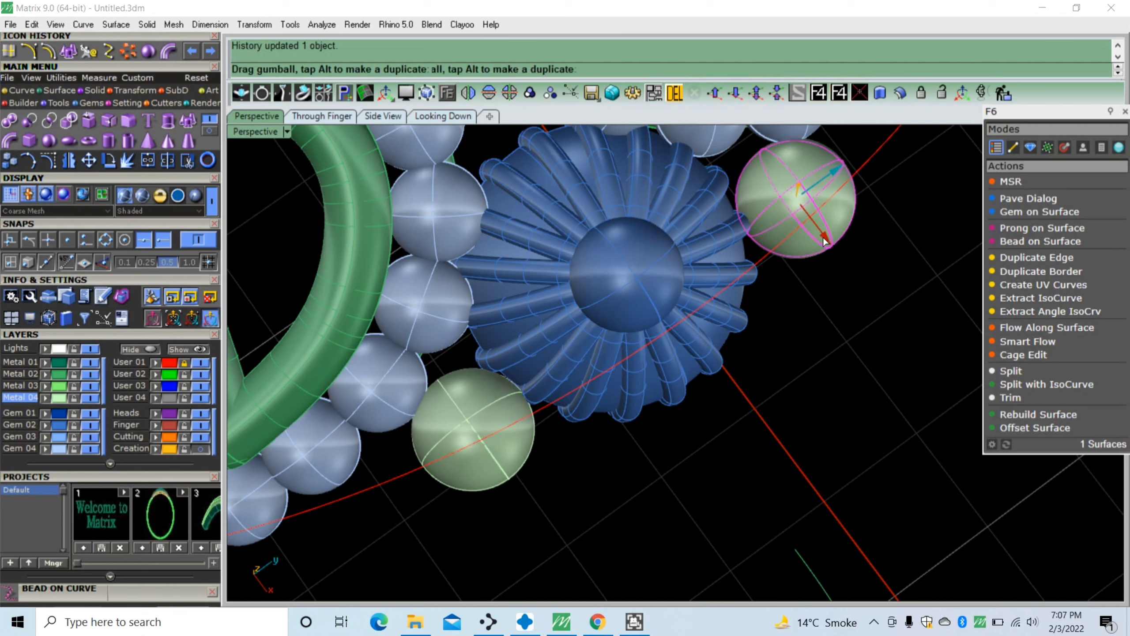
pyautogui.click(821, 359)
# Polar-array both green beads about the origin as 6 items over 360°
pyautogui.click(791, 197)
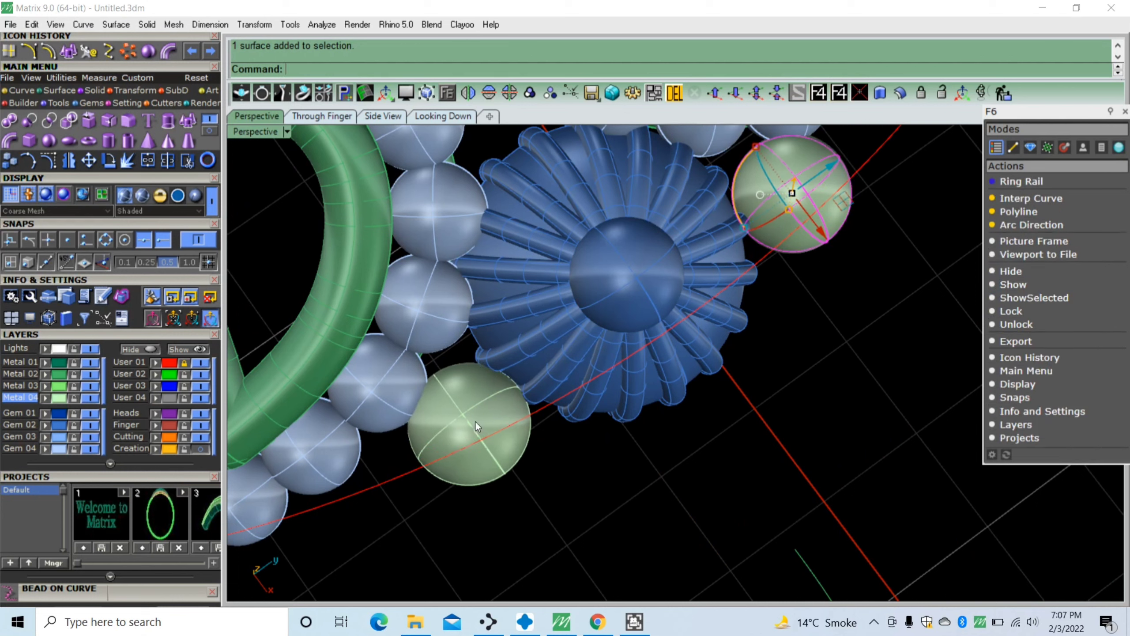
pyautogui.keyDown('shift'); pyautogui.click(470, 419); pyautogui.keyUp('shift')
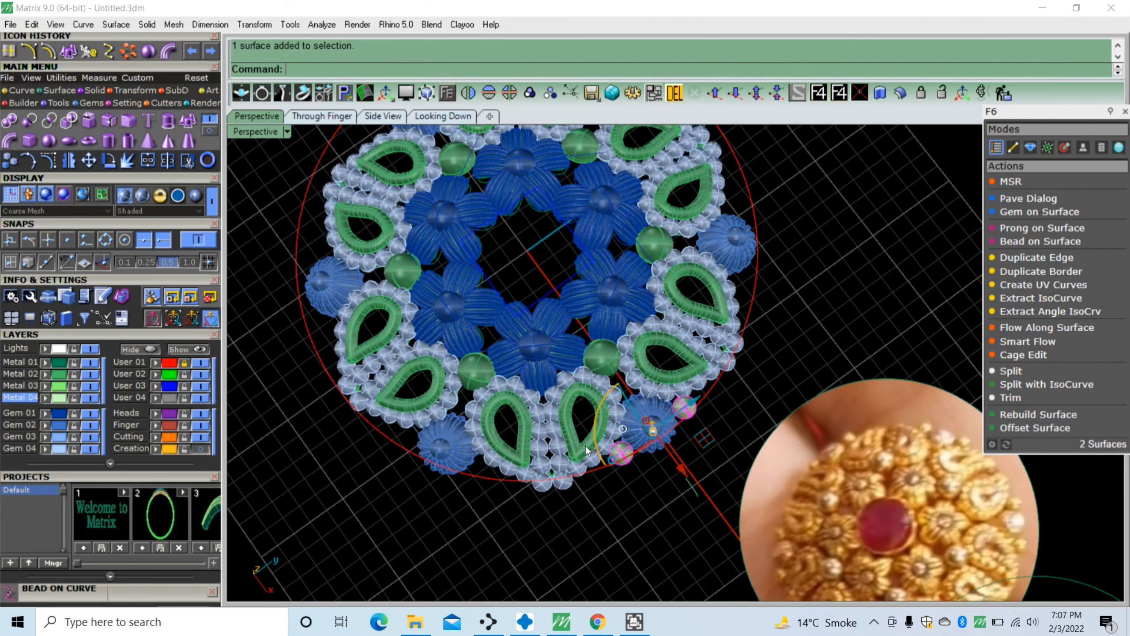
pyautogui.scroll(-2, 587, 451)
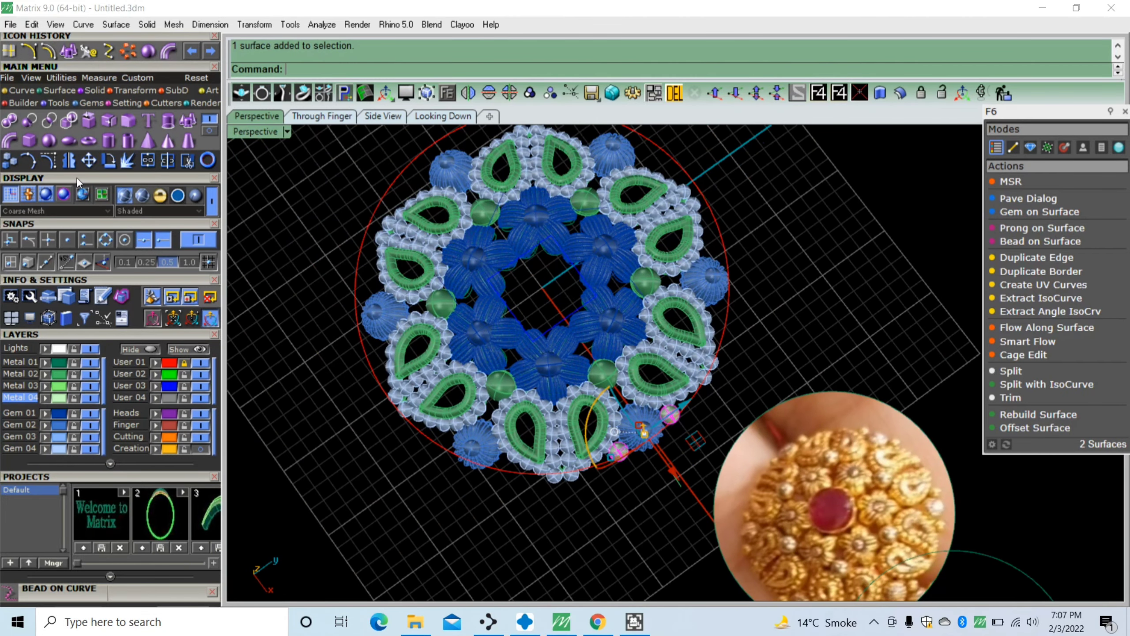
pyautogui.click(129, 54)
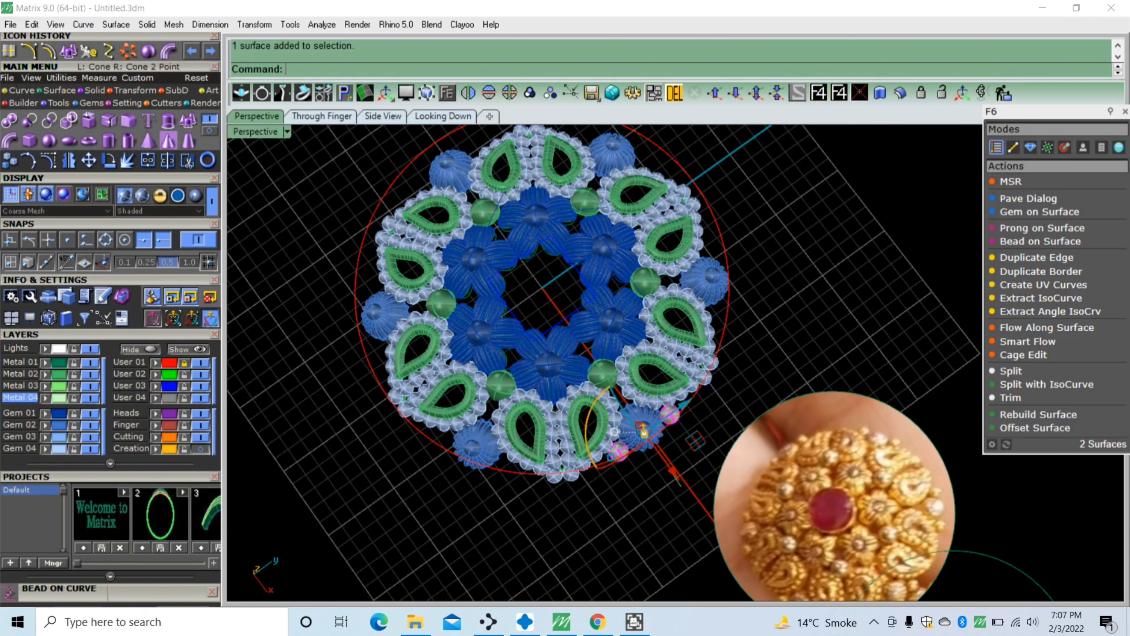
pyautogui.press('Return')
pyautogui.press('Return')
pyautogui.press('Return')
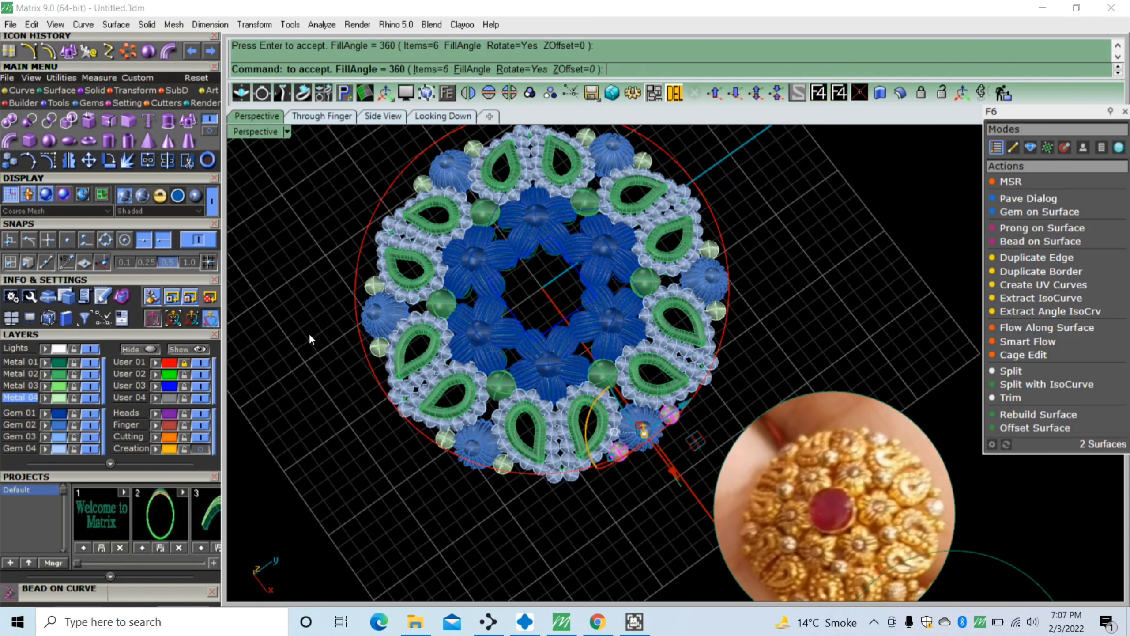
# Orbit to a top-down view and recentre to inspect the bead pairs around the ring
pyautogui.scroll(-2, 307, 333)
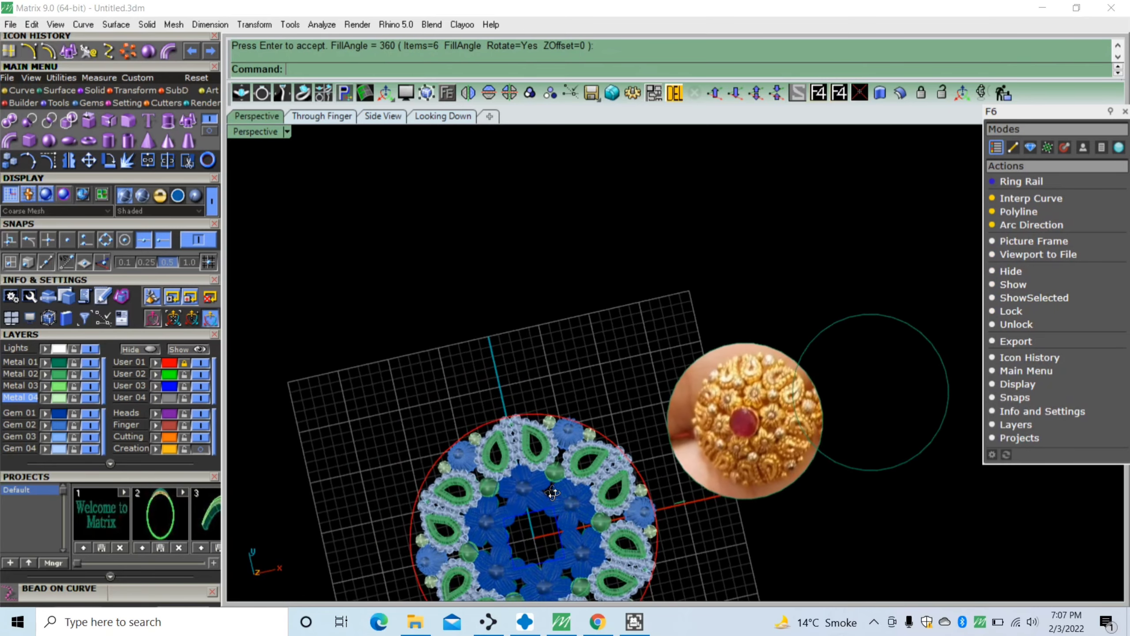
pyautogui.moveTo(410, 474); pyautogui.dragTo(543, 298, button='right')
pyautogui.scroll(2, 685, 434)
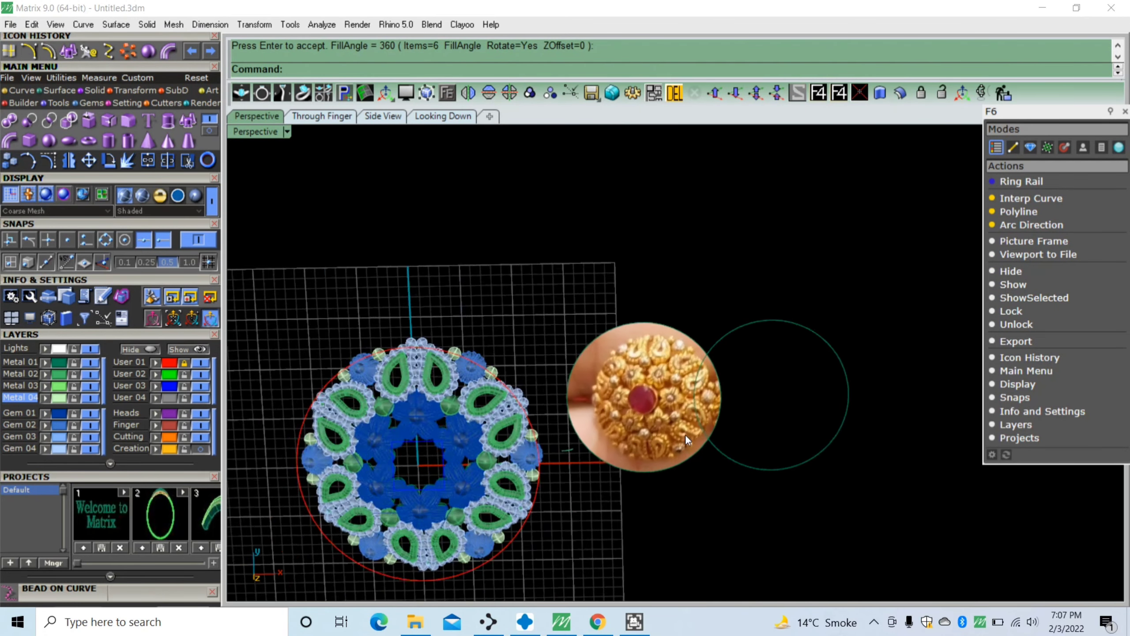
pyautogui.scroll(1, 685, 435)
pyautogui.moveTo(546, 485)
pyautogui.keyDown('shift'); pyautogui.mouseDown(button='right')
pyautogui.moveTo(601, 419)
pyautogui.moveTo(585, 405)
pyautogui.mouseUp(button='right'); pyautogui.keyUp('shift')
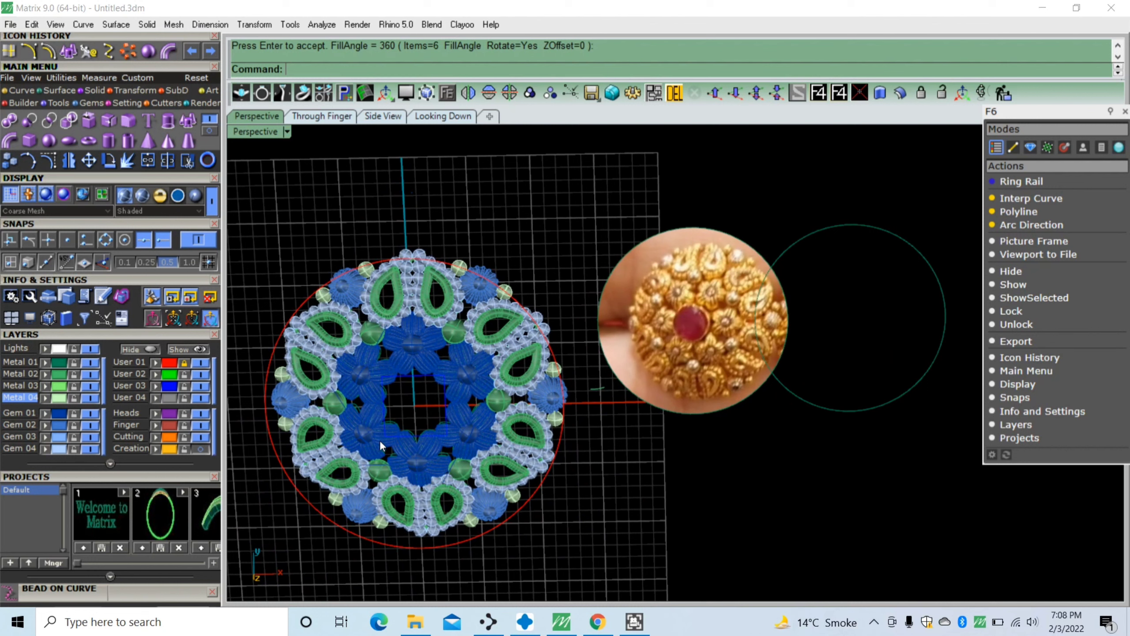
pyautogui.scroll(3, 418, 400)
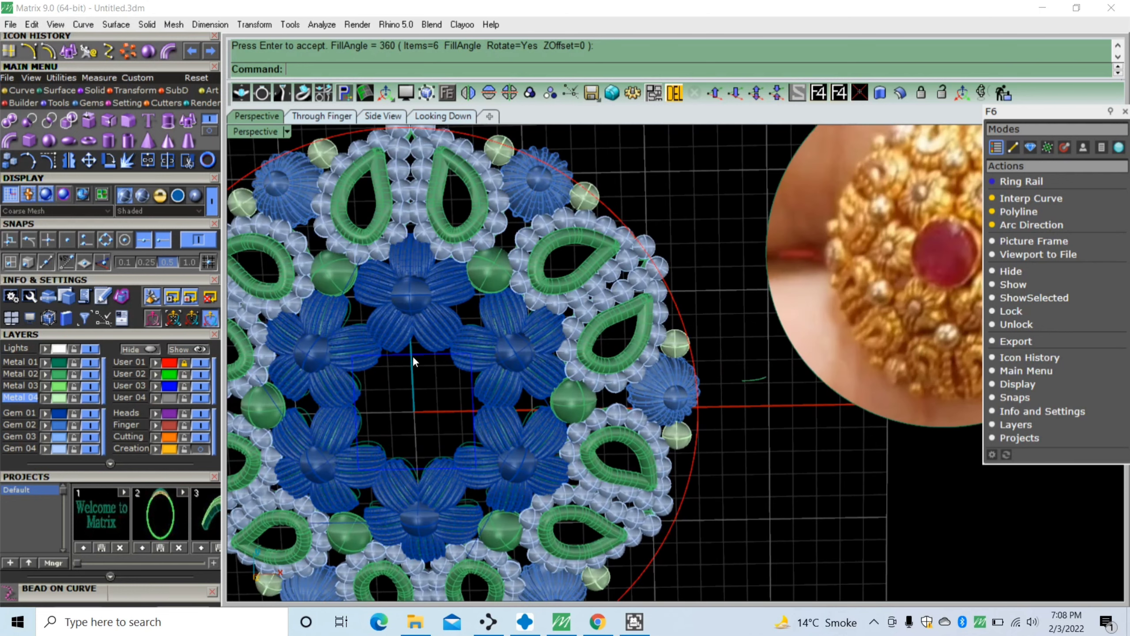
pyautogui.scroll(-2, 472, 440)
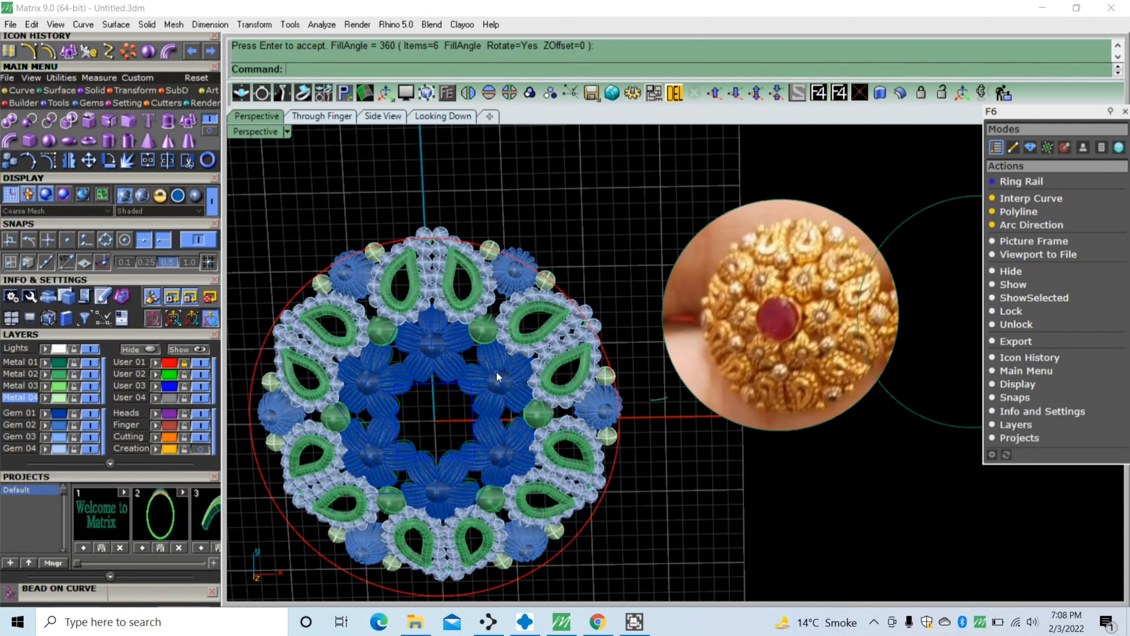
pyautogui.scroll(2, 420, 413)
pyautogui.scroll(2, 422, 416)
# Extrude the square centre curve straight as an open surface (Solid=No) to the wall height
pyautogui.click(444, 352)
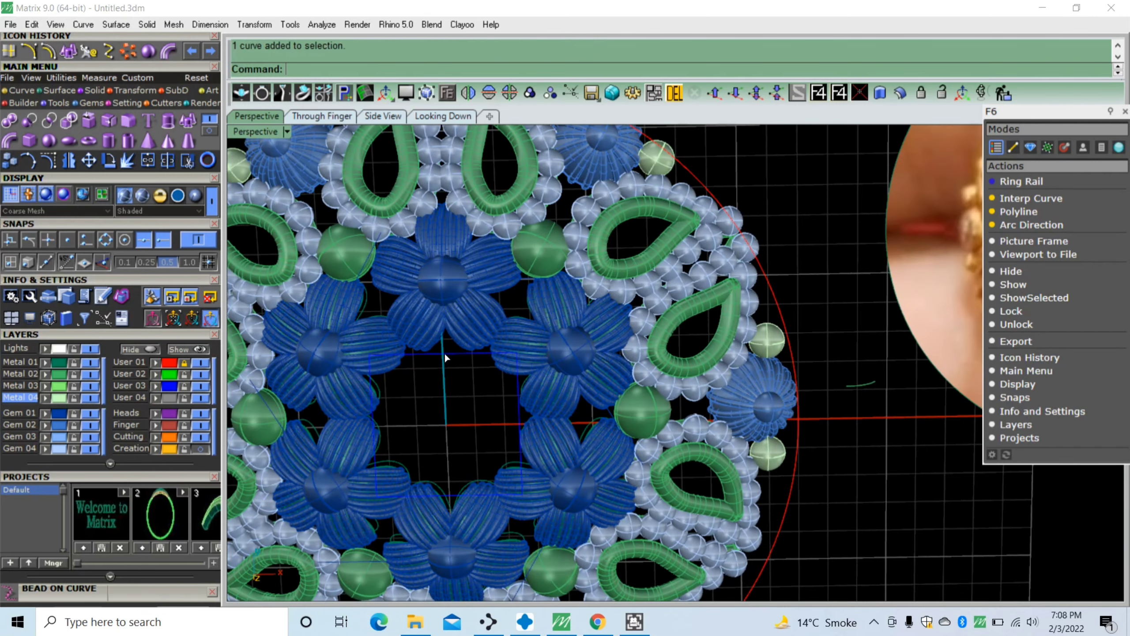
pyautogui.moveTo(453, 403); pyautogui.dragTo(458, 312, button='right')
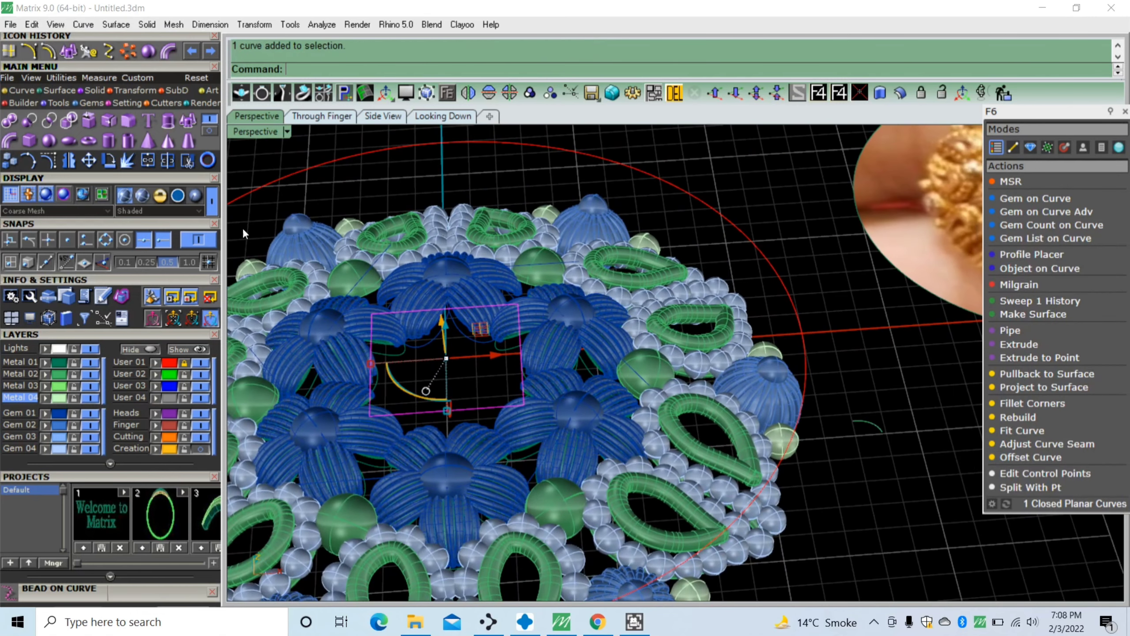
pyautogui.click(55, 95)
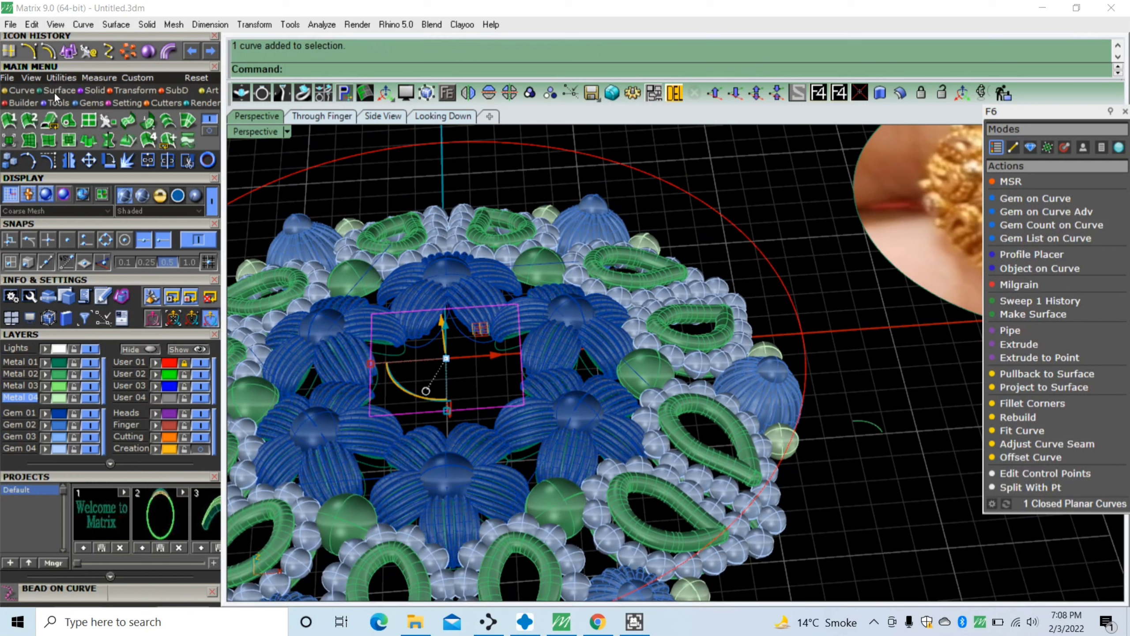
pyautogui.click(92, 103)
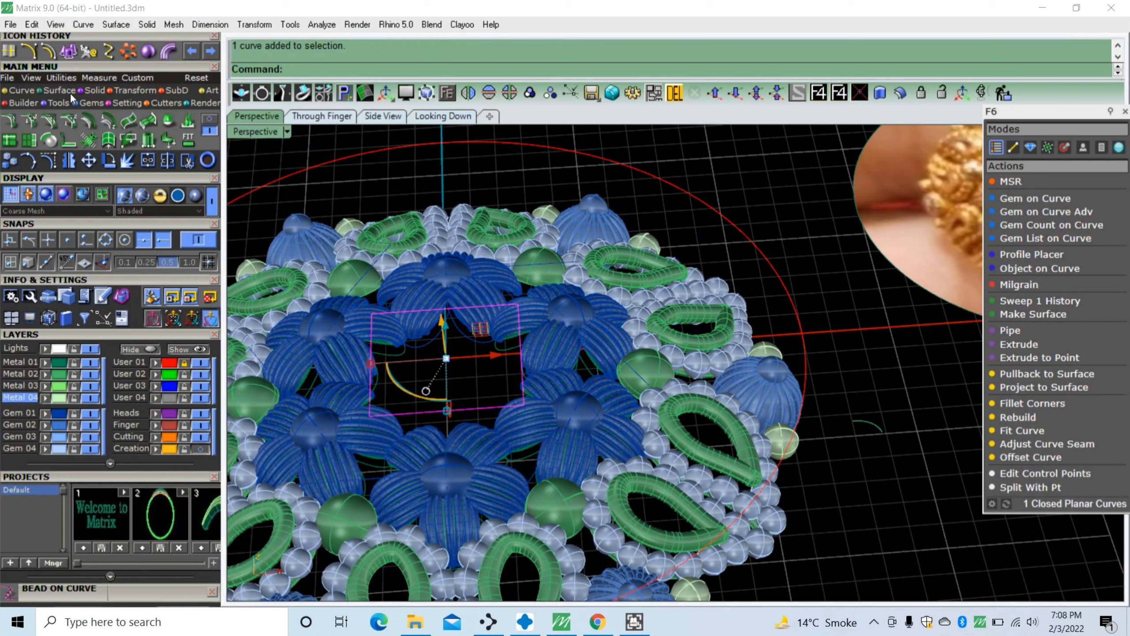
pyautogui.click(95, 91)
pyautogui.click(188, 120)
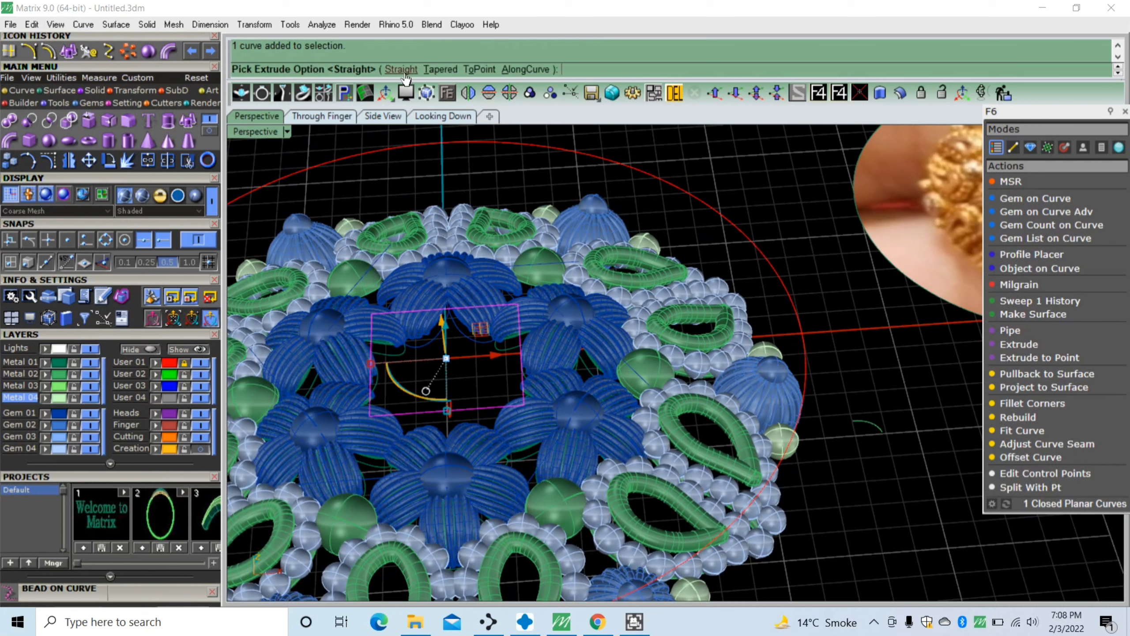
pyautogui.click(405, 77)
pyautogui.click(313, 119)
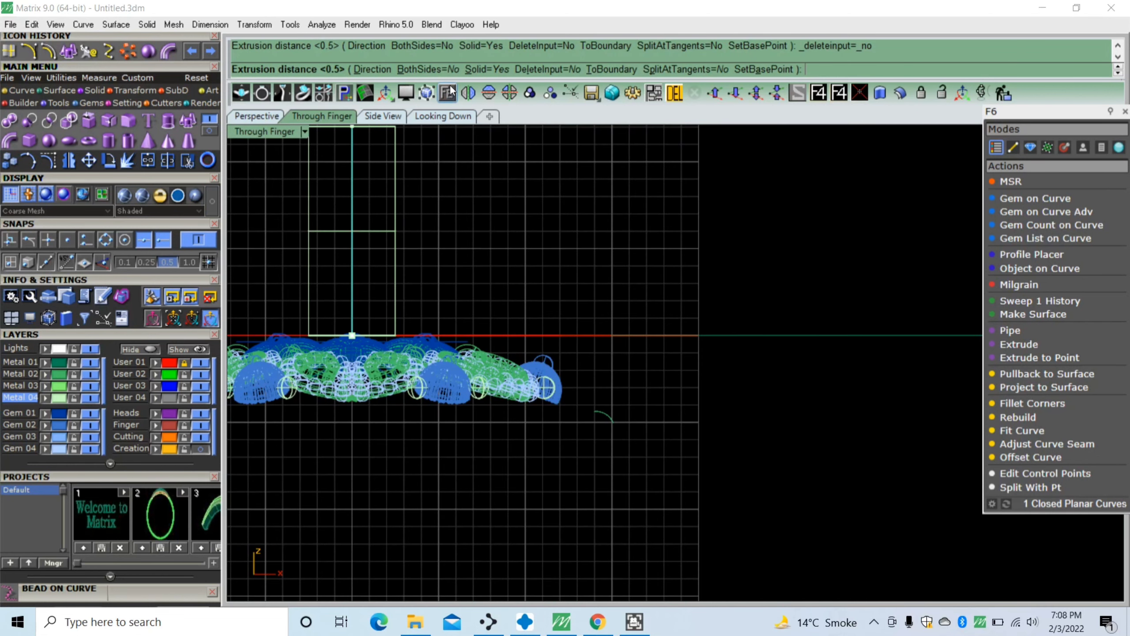
pyautogui.click(488, 70)
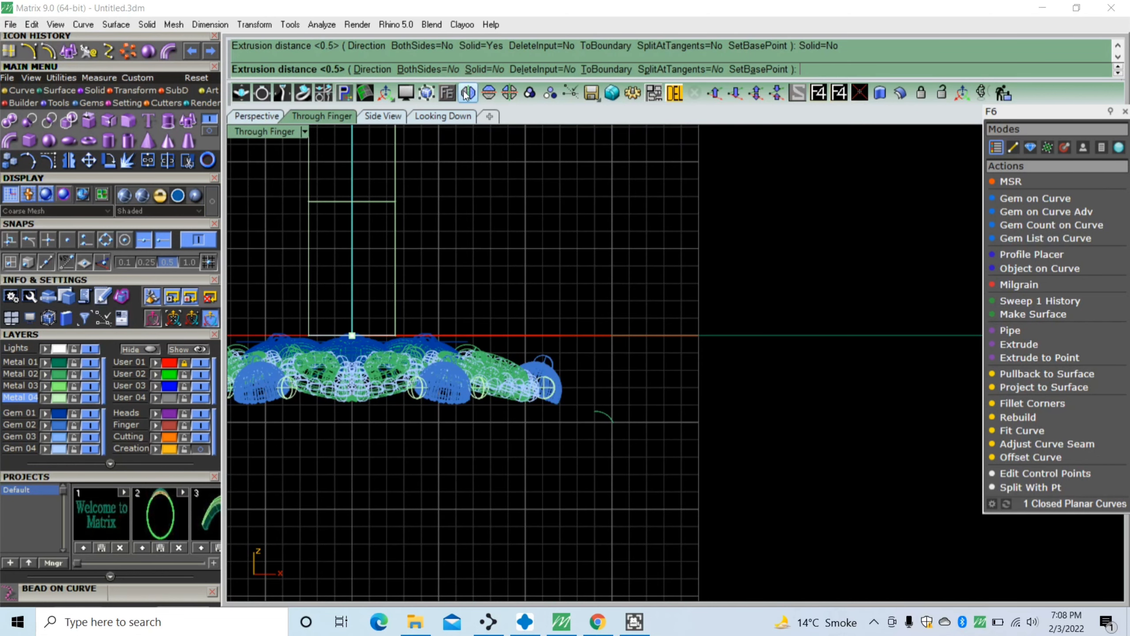
pyautogui.click(375, 307)
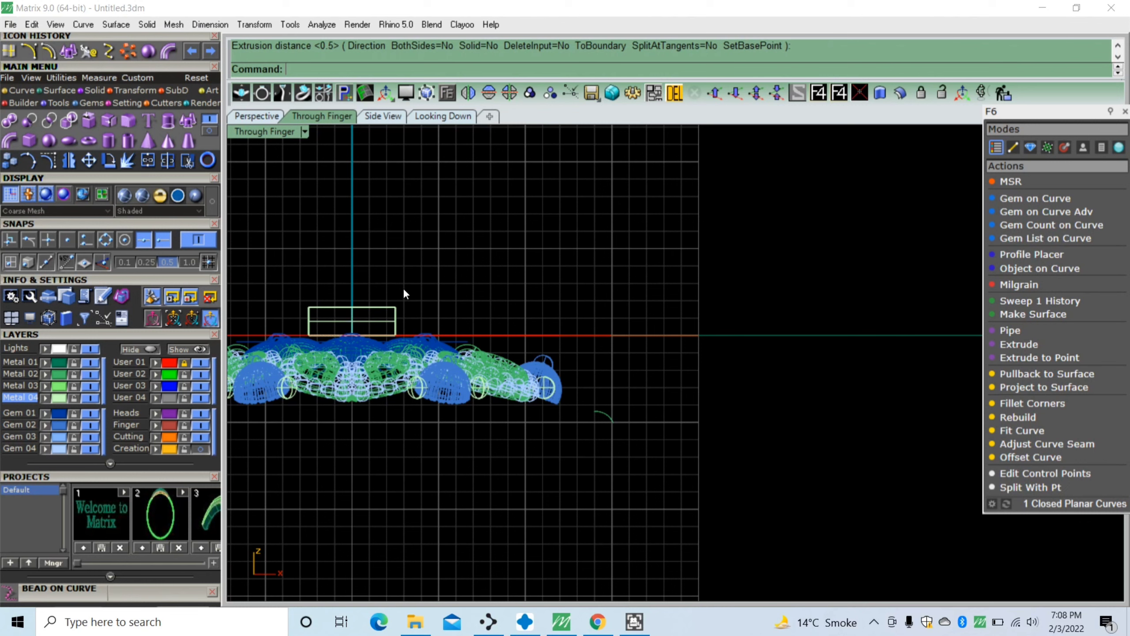
# Lower the square wall onto the flowers and return to Perspective view
pyautogui.click(307, 313)
pyautogui.moveTo(351, 275); pyautogui.dragTo(349, 290)
pyautogui.click(463, 253)
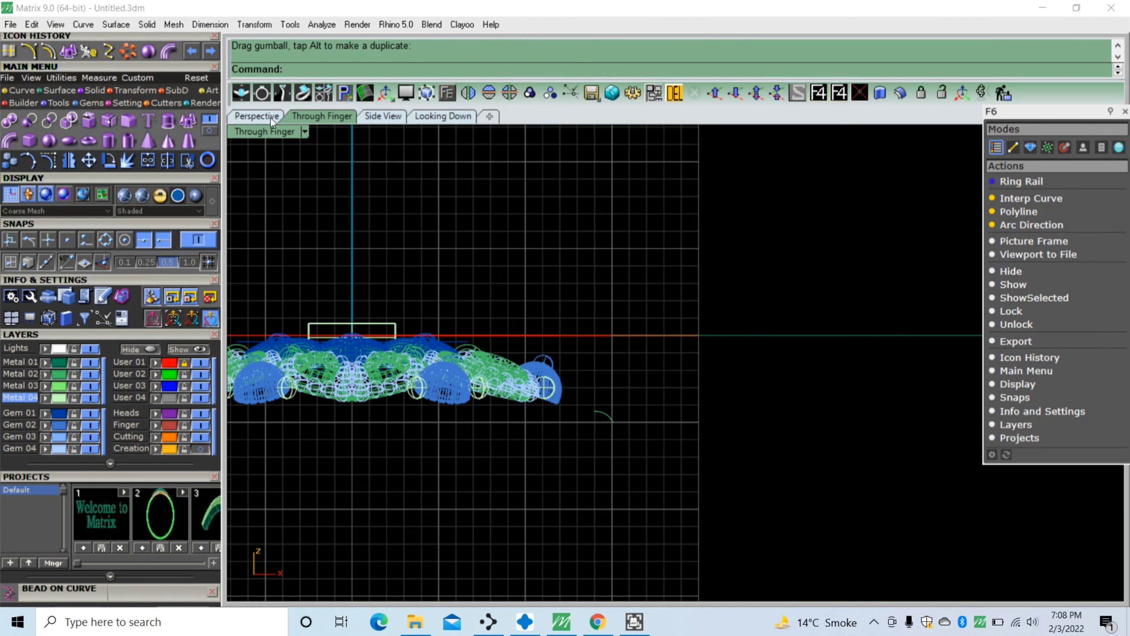
pyautogui.click(270, 116)
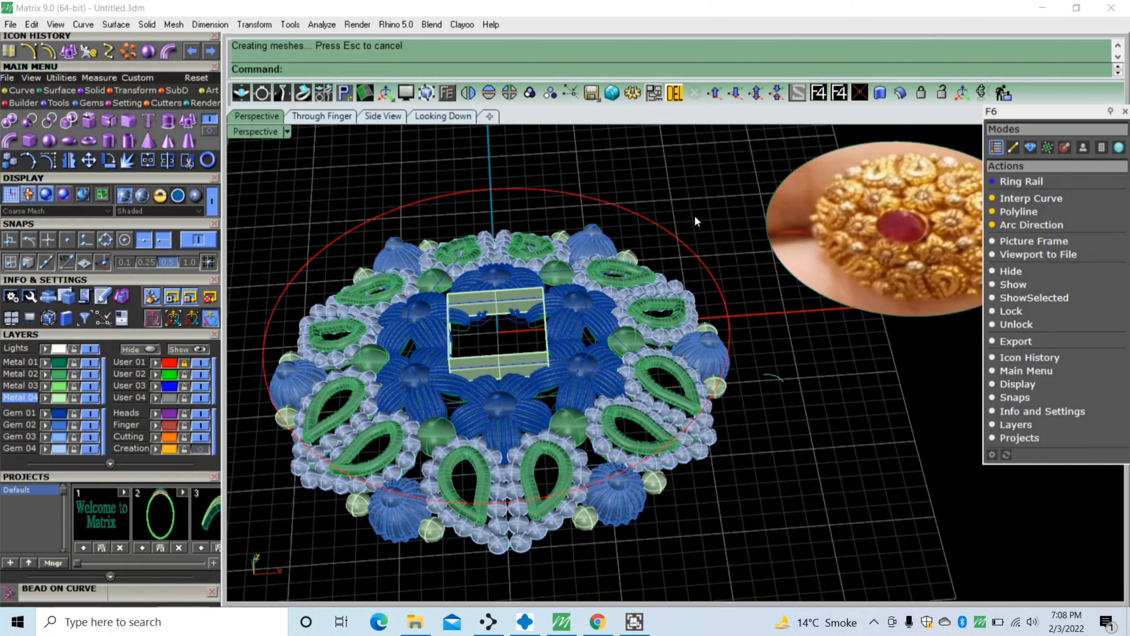
# Adjust the square wall's position from a top-down view and check it at an angle
pyautogui.moveTo(574, 293)
pyautogui.mouseDown(button='right')
pyautogui.moveTo(524, 340)
pyautogui.moveTo(472, 313)
pyautogui.moveTo(481, 258)
pyautogui.mouseUp(button='right')
pyautogui.scroll(3, 525, 340)
pyautogui.click(481, 258)
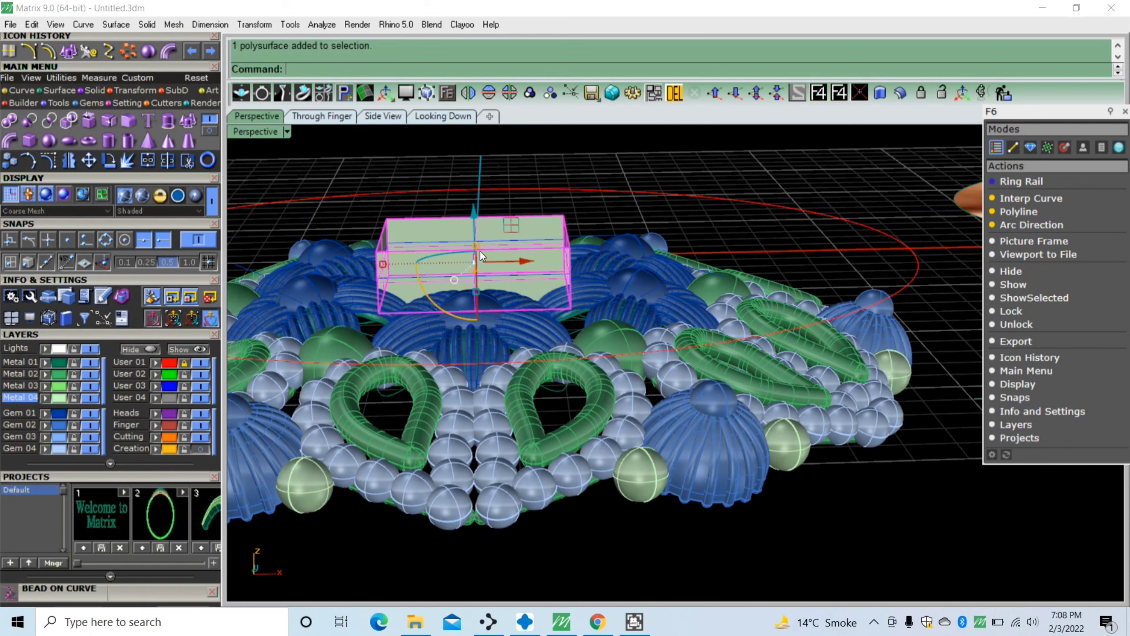
pyautogui.moveTo(476, 206); pyautogui.dragTo(522, 177)
pyautogui.click(542, 188)
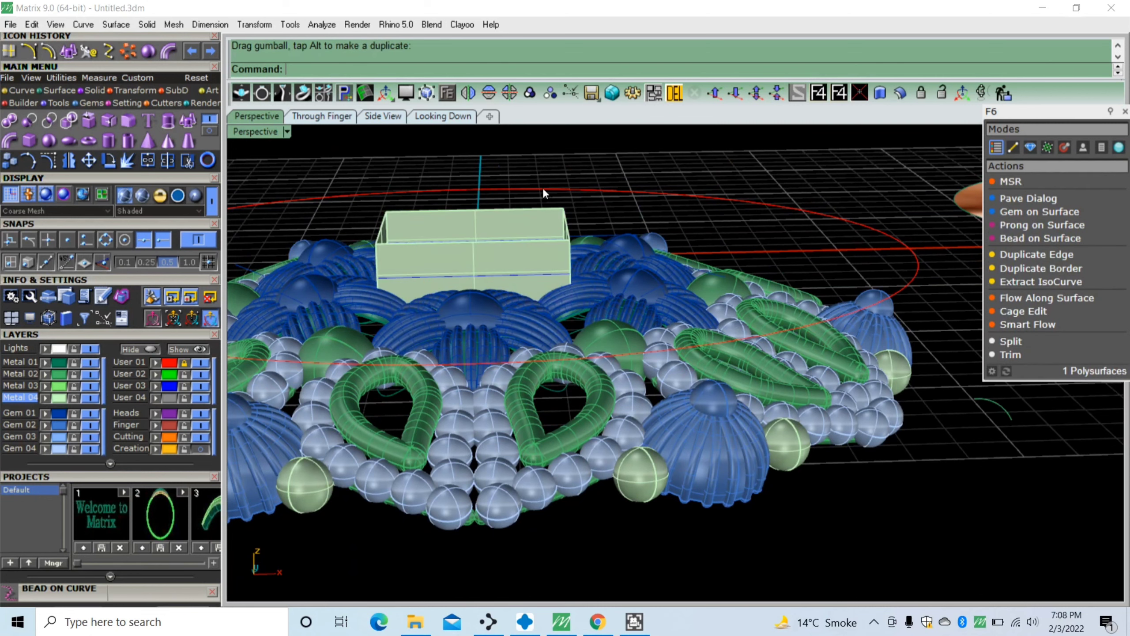
pyautogui.moveTo(543, 187); pyautogui.dragTo(529, 378, button='right')
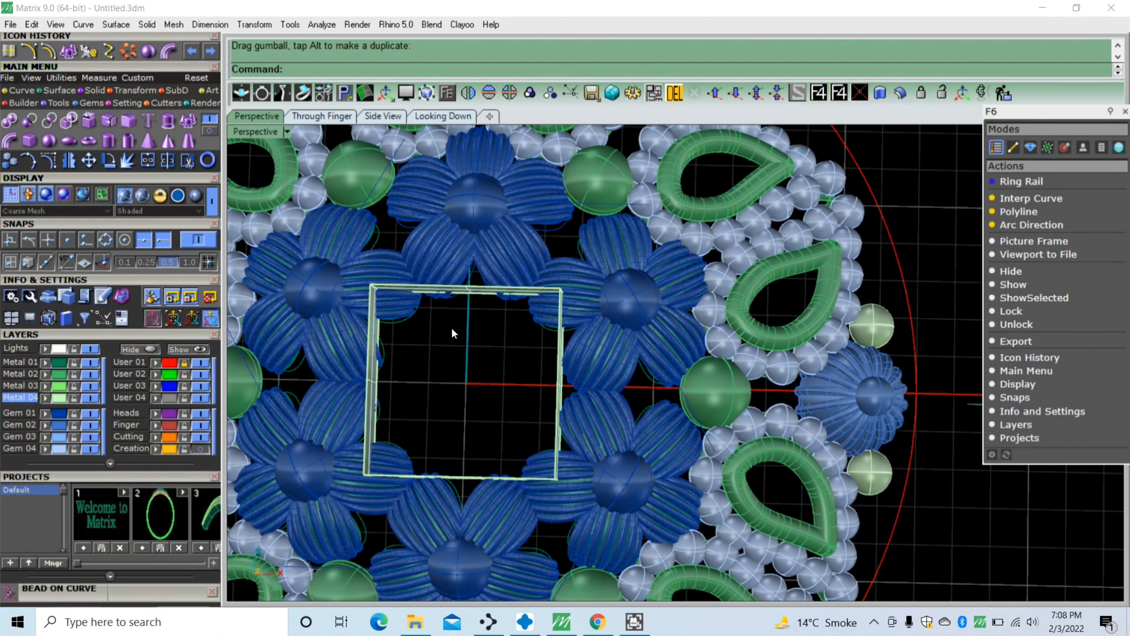
pyautogui.click(465, 296)
pyautogui.moveTo(492, 430); pyautogui.dragTo(400, 355, button='right')
pyautogui.click(410, 184)
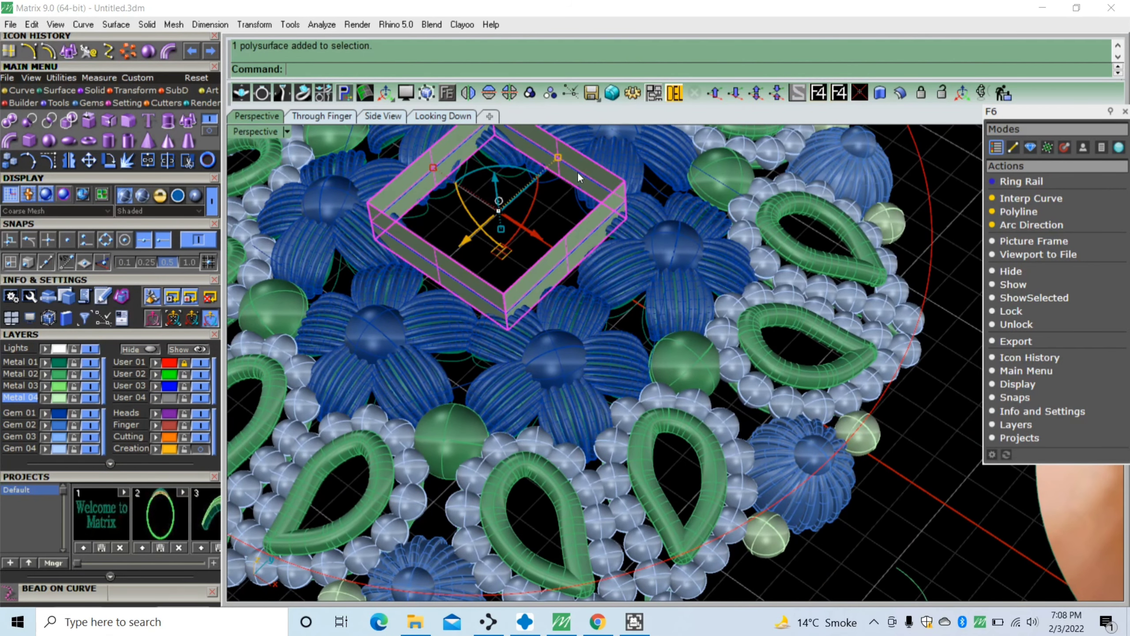
pyautogui.click(900, 92)
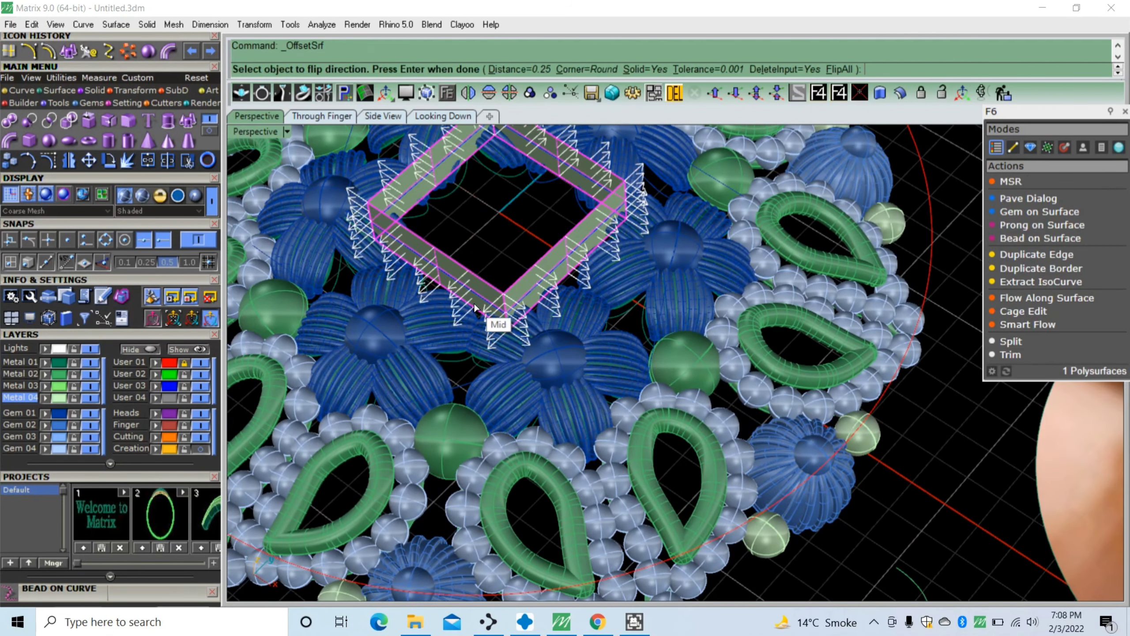
pyautogui.click(531, 288)
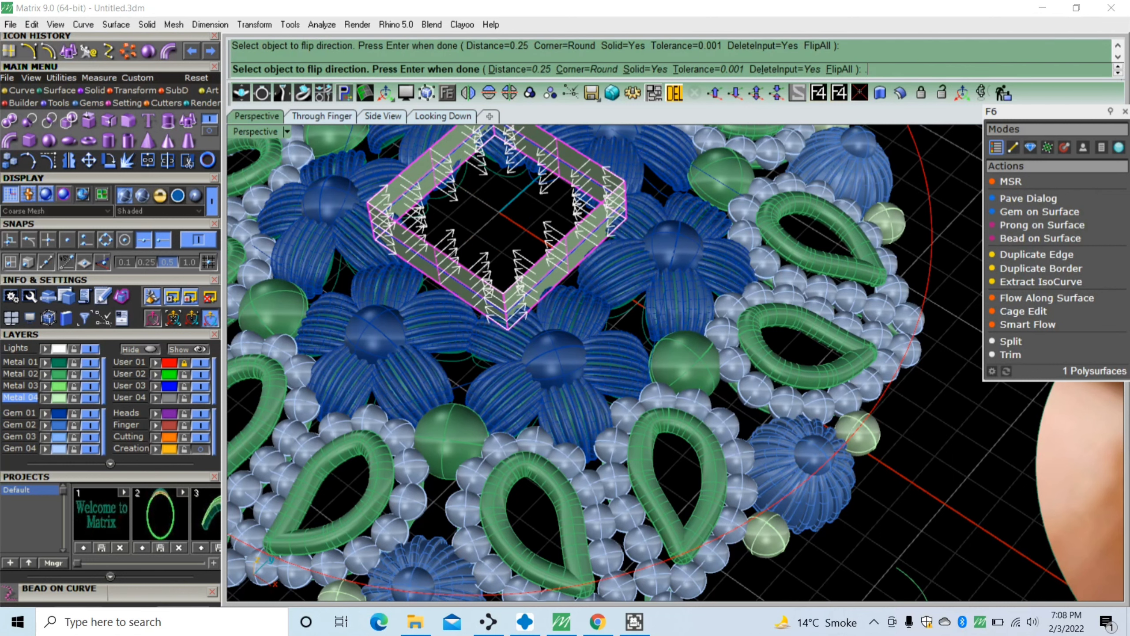
pyautogui.write('35')
pyautogui.press('Return')
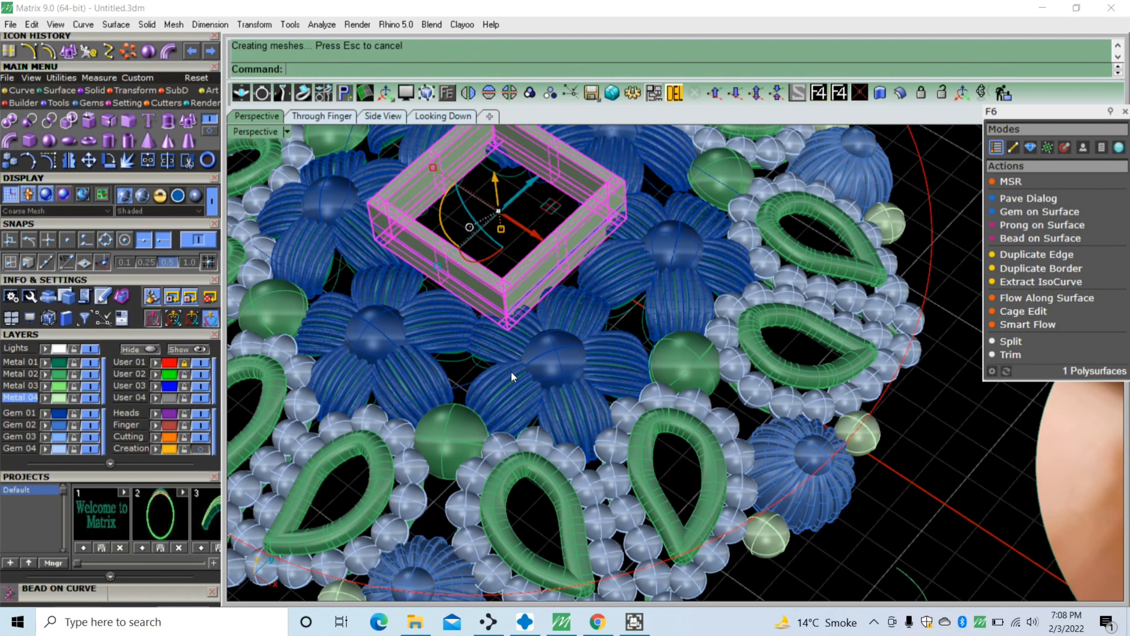
pyautogui.scroll(-5, 511, 371)
pyautogui.click(827, 270)
pyautogui.scroll(-3, 725, 418)
pyautogui.moveTo(725, 419)
pyautogui.mouseDown(button='right')
pyautogui.moveTo(681, 310)
pyautogui.moveTo(637, 404)
pyautogui.moveTo(686, 387)
pyautogui.mouseUp(button='right')
pyautogui.moveTo(713, 221)
pyautogui.mouseDown()
pyautogui.moveTo(443, 506)
pyautogui.moveTo(406, 527)
pyautogui.mouseUp()
pyautogui.moveTo(407, 527); pyautogui.dragTo(494, 245, button='right')
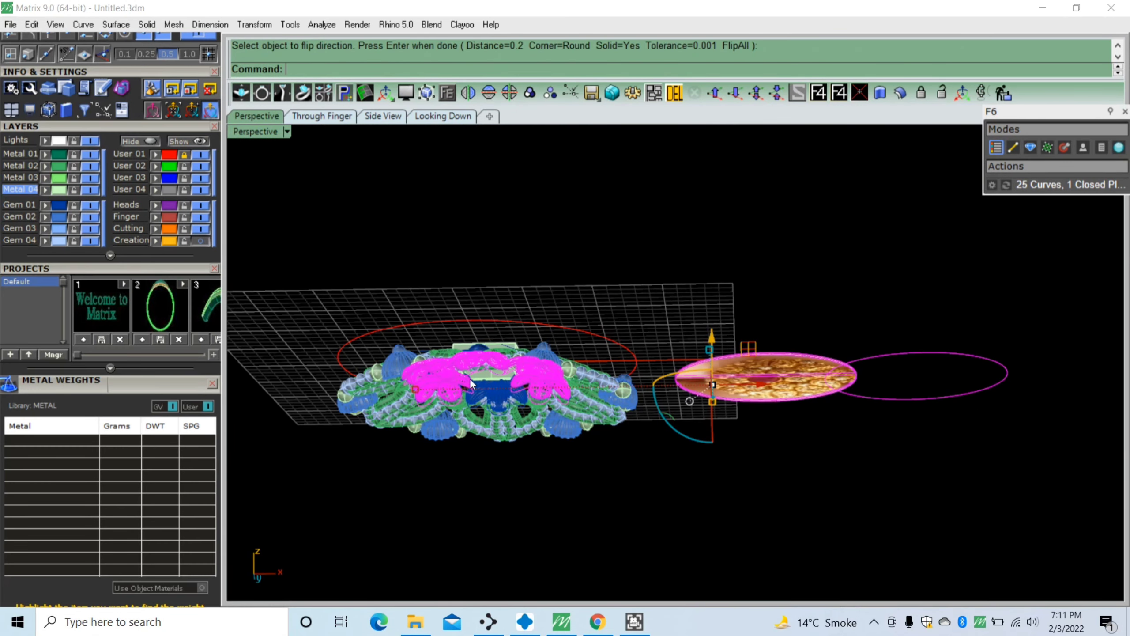
pyautogui.moveTo(598, 296)
pyautogui.mouseDown(button='right')
pyautogui.moveTo(614, 325)
pyautogui.moveTo(489, 426)
pyautogui.mouseUp(button='right')
pyautogui.scroll(3, 489, 426)
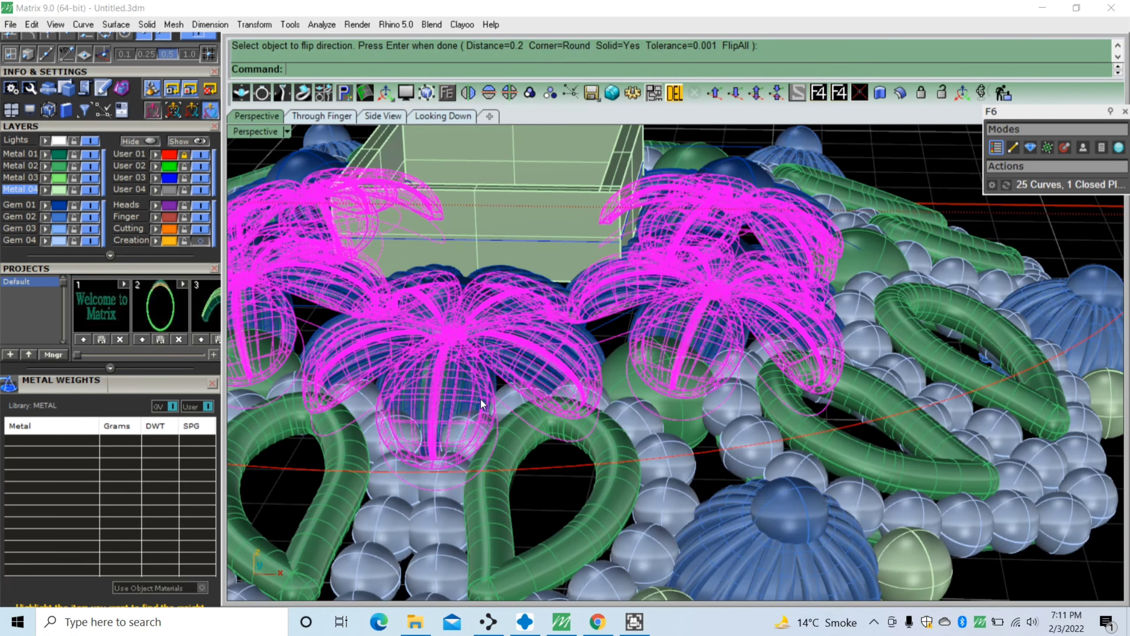
pyautogui.scroll(-5, 462, 412)
pyautogui.scroll(-3, 463, 413)
pyautogui.press('Escape')
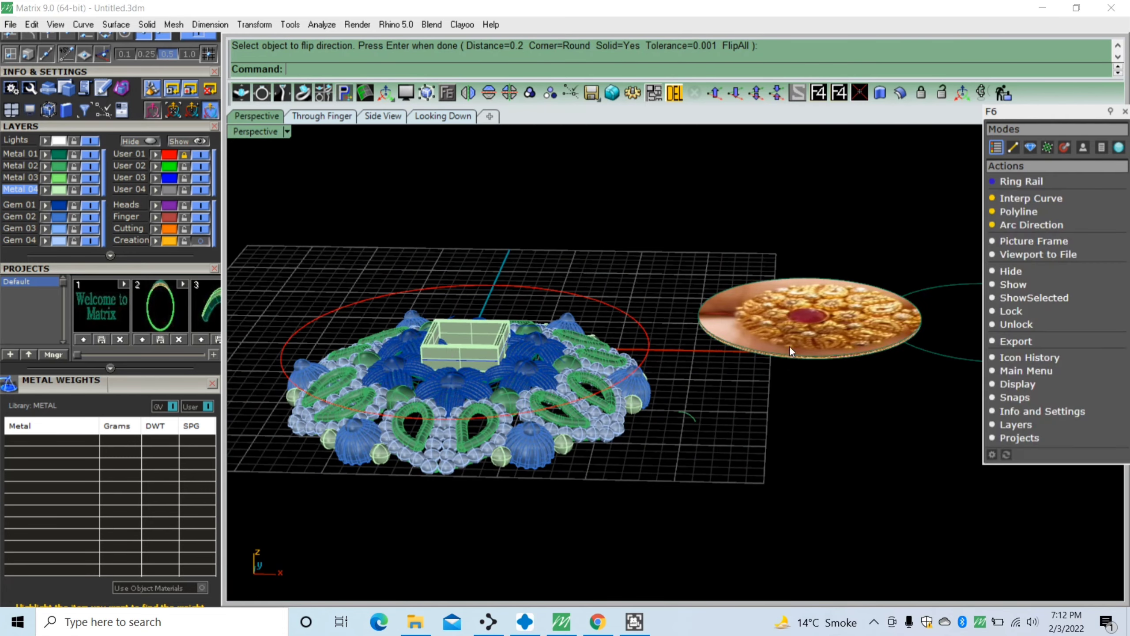
pyautogui.click(791, 343)
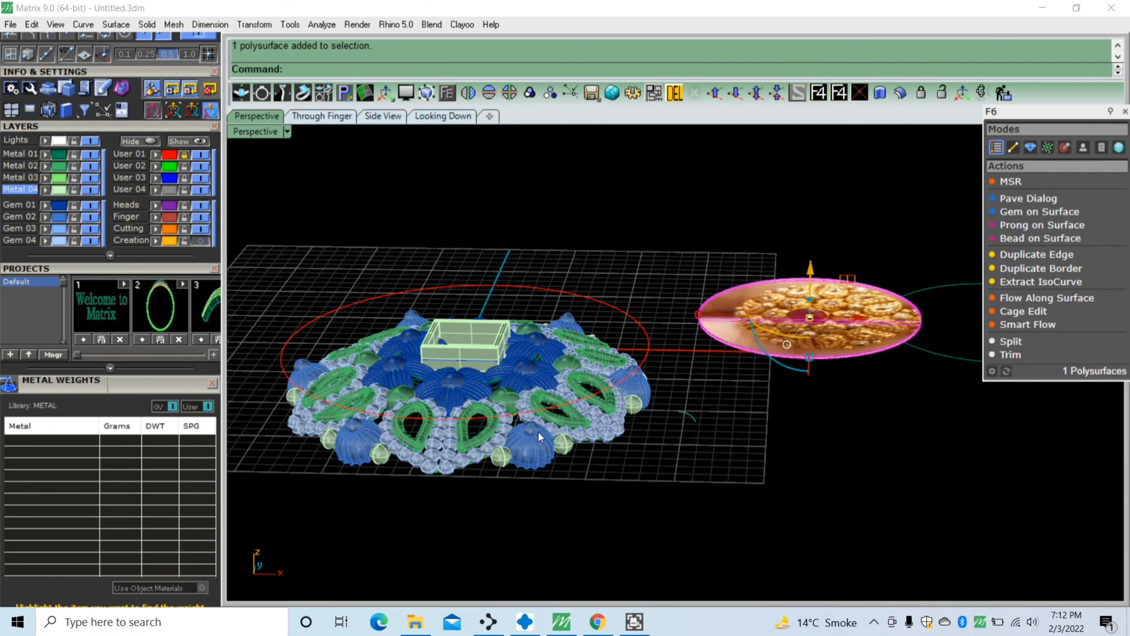
pyautogui.scroll(10, 538, 431)
pyautogui.moveTo(538, 431); pyautogui.dragTo(470, 376, button='right')
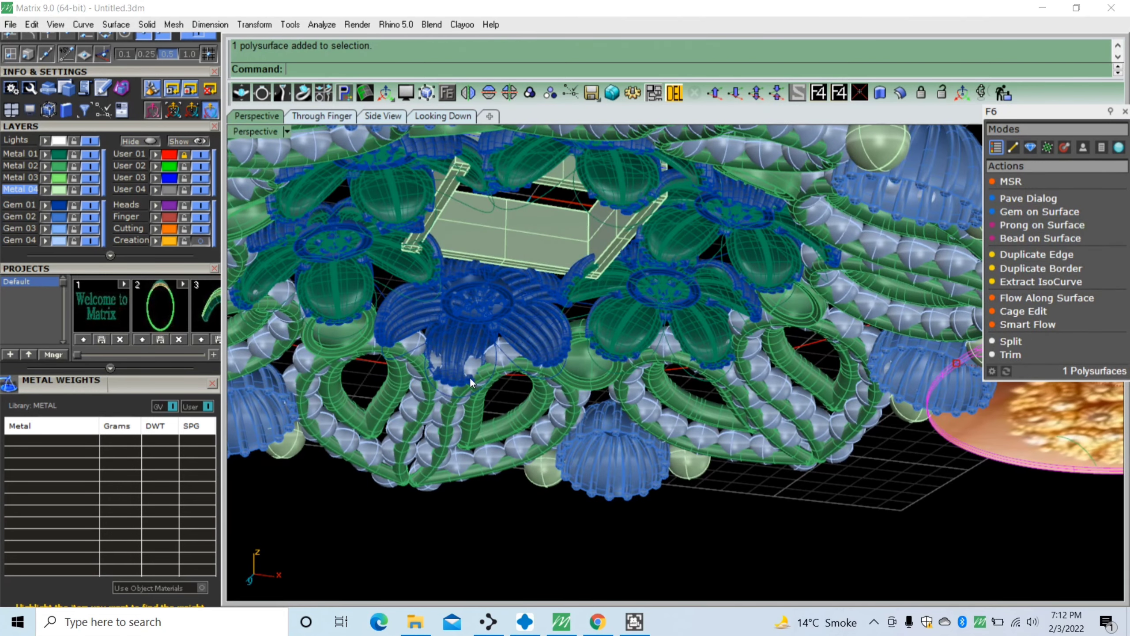
pyautogui.scroll(3, 416, 259)
pyautogui.moveTo(431, 281)
pyautogui.mouseDown(button='right')
pyautogui.moveTo(484, 207)
pyautogui.moveTo(516, 231)
pyautogui.mouseUp(button='right')
pyautogui.scroll(-3, 526, 231)
pyautogui.scroll(2, 516, 231)
pyautogui.scroll(-2, 516, 232)
pyautogui.scroll(-2, 546, 203)
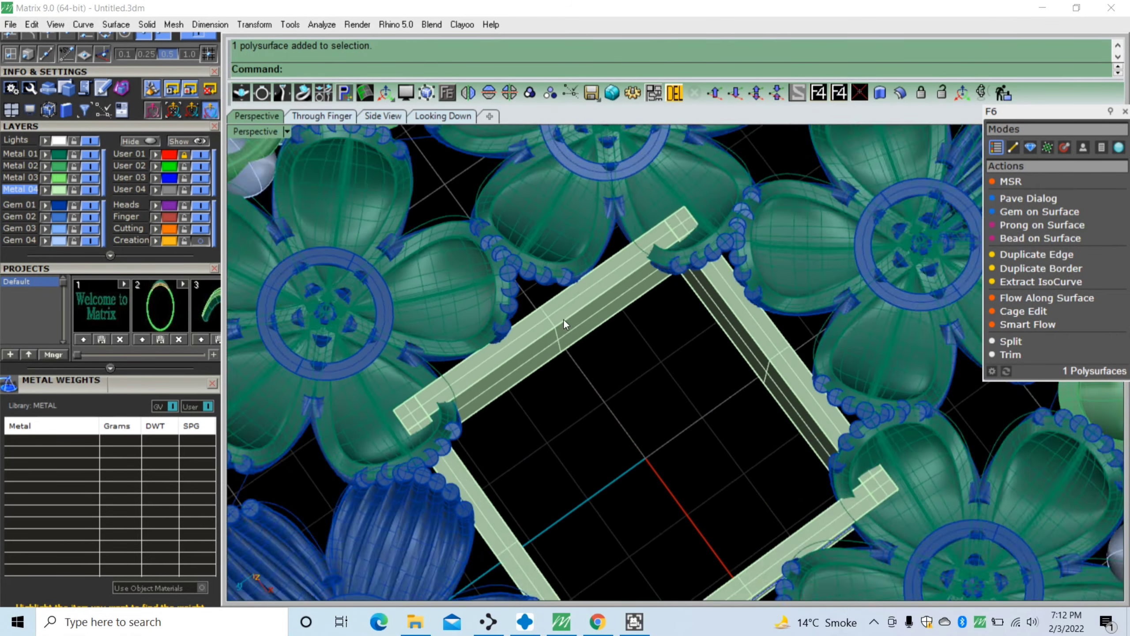
pyautogui.scroll(-3, 563, 318)
pyautogui.scroll(-1, 561, 335)
pyautogui.scroll(-2, 554, 369)
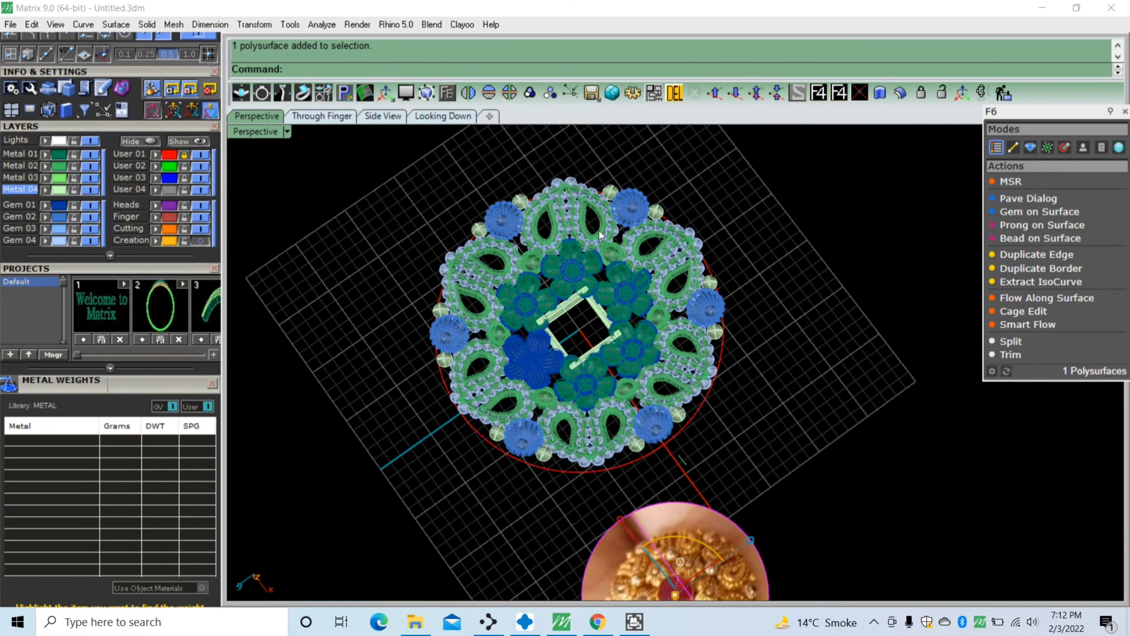
pyautogui.scroll(3, 578, 276)
pyautogui.scroll(2, 605, 217)
pyautogui.scroll(2, 530, 247)
# In Looking Down view, ungroup the blue flower on the right edge
pyautogui.click(519, 251)
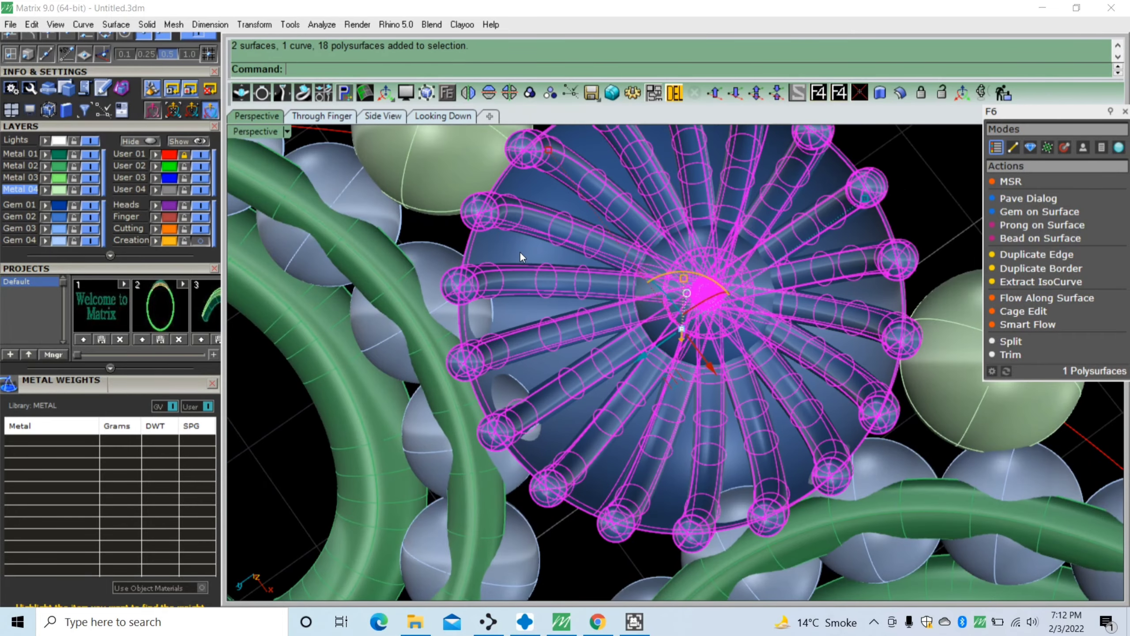
pyautogui.scroll(-5, 519, 252)
pyautogui.scroll(-2, 535, 252)
pyautogui.moveTo(535, 251); pyautogui.dragTo(530, 497, button='right')
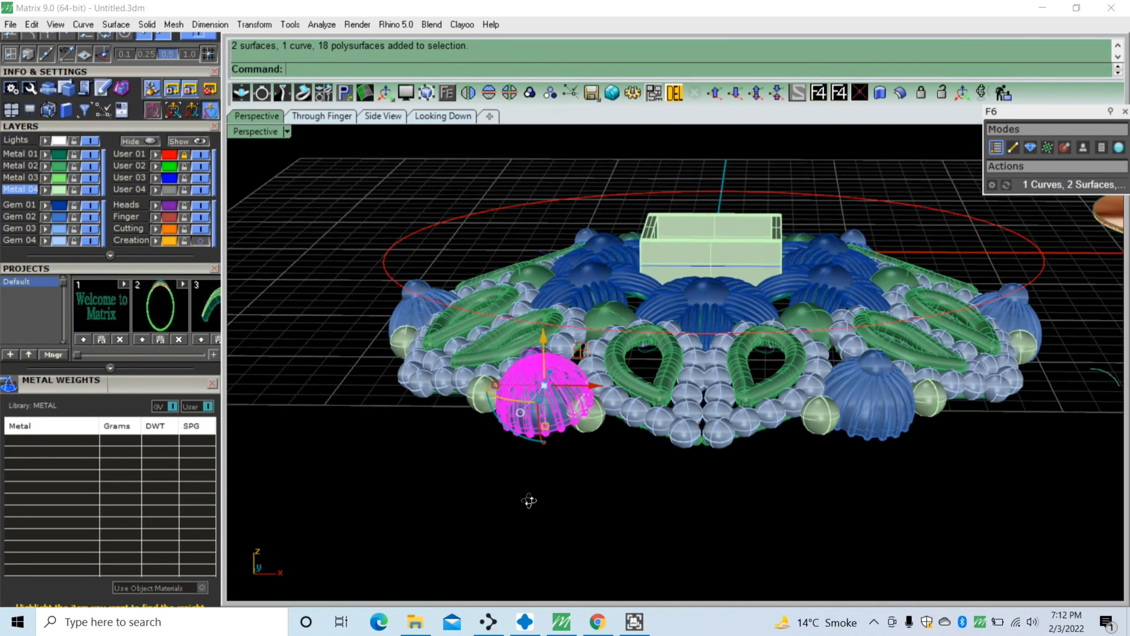
pyautogui.scroll(-3, 371, 394)
pyautogui.moveTo(603, 279); pyautogui.dragTo(513, 233, button='right')
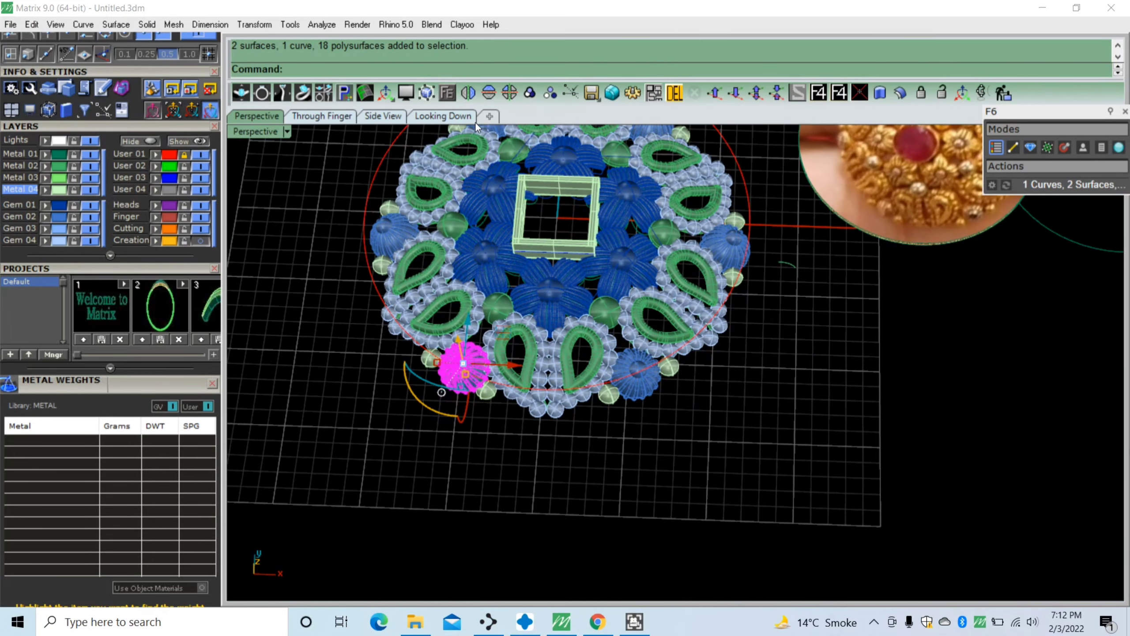
pyautogui.click(459, 119)
pyautogui.scroll(-3, 668, 401)
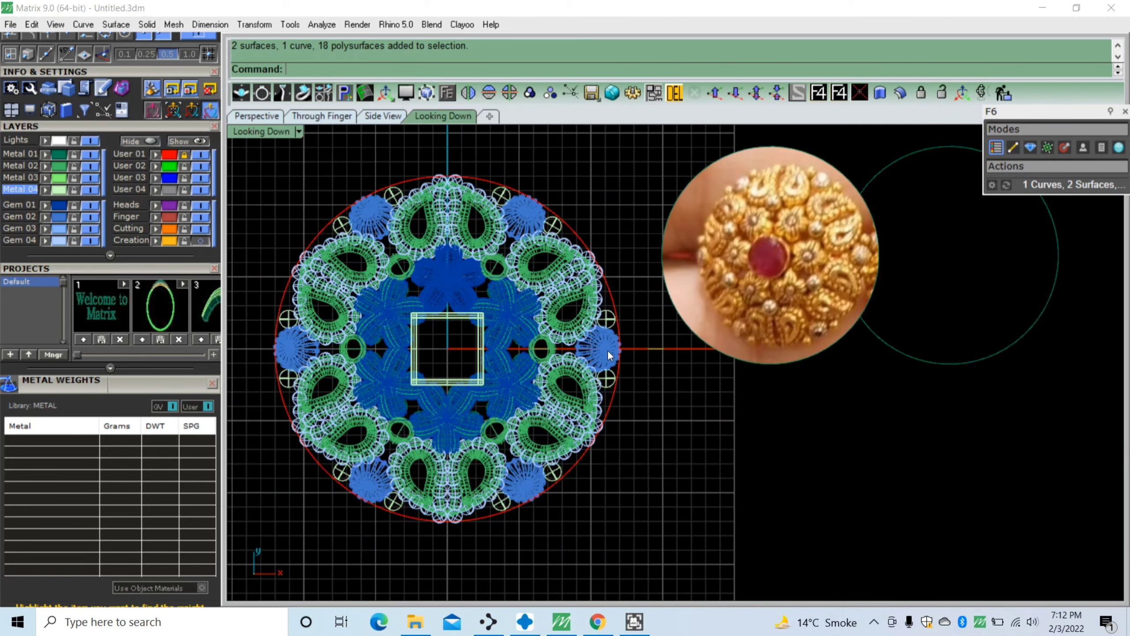
pyautogui.click(610, 356)
pyautogui.hotkey('ctrl', 'shift', 'g')
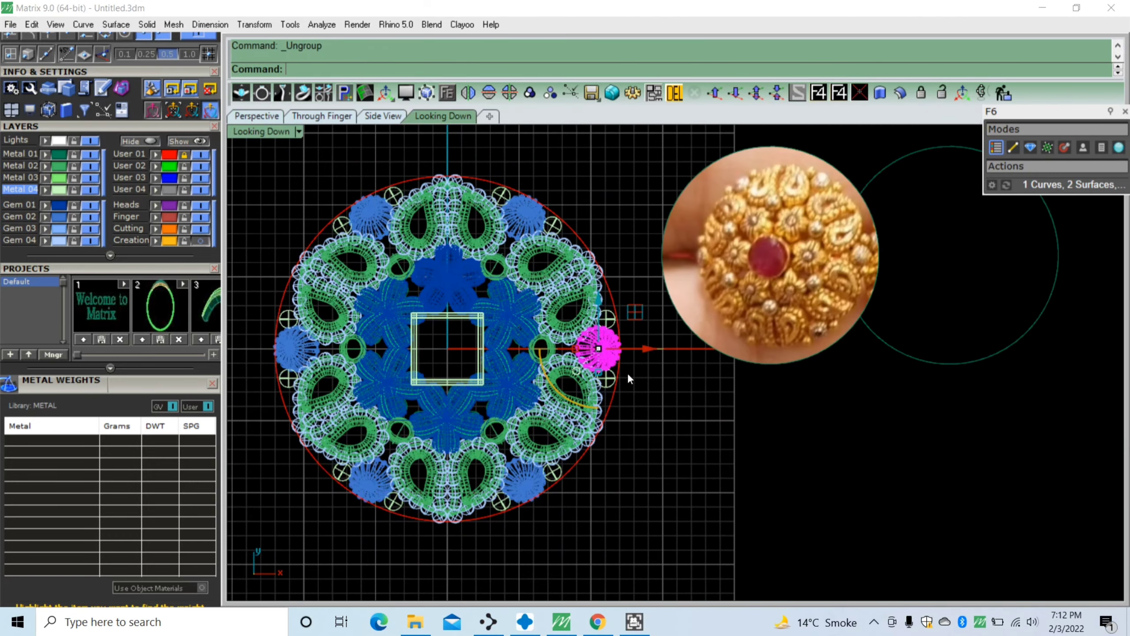
pyautogui.press('Escape')
# Thicken the flower's outer ring surface into a solid with a 0.2 offset
pyautogui.scroll(3, 586, 351)
pyautogui.scroll(2, 586, 354)
pyautogui.scroll(2, 554, 364)
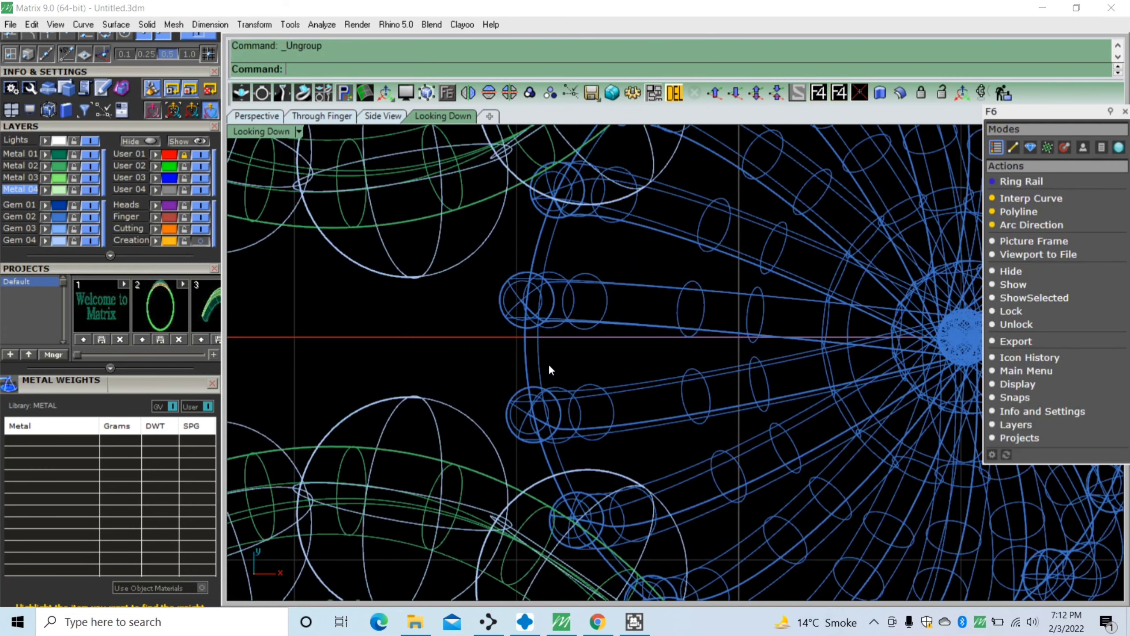
pyautogui.click(535, 371)
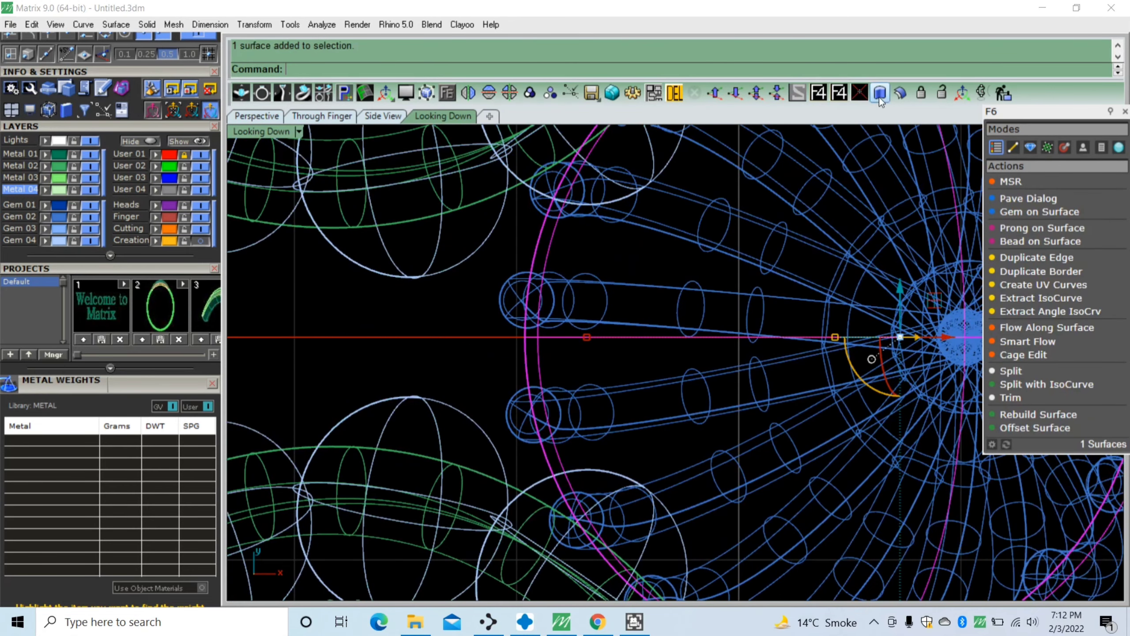
pyautogui.click(899, 93)
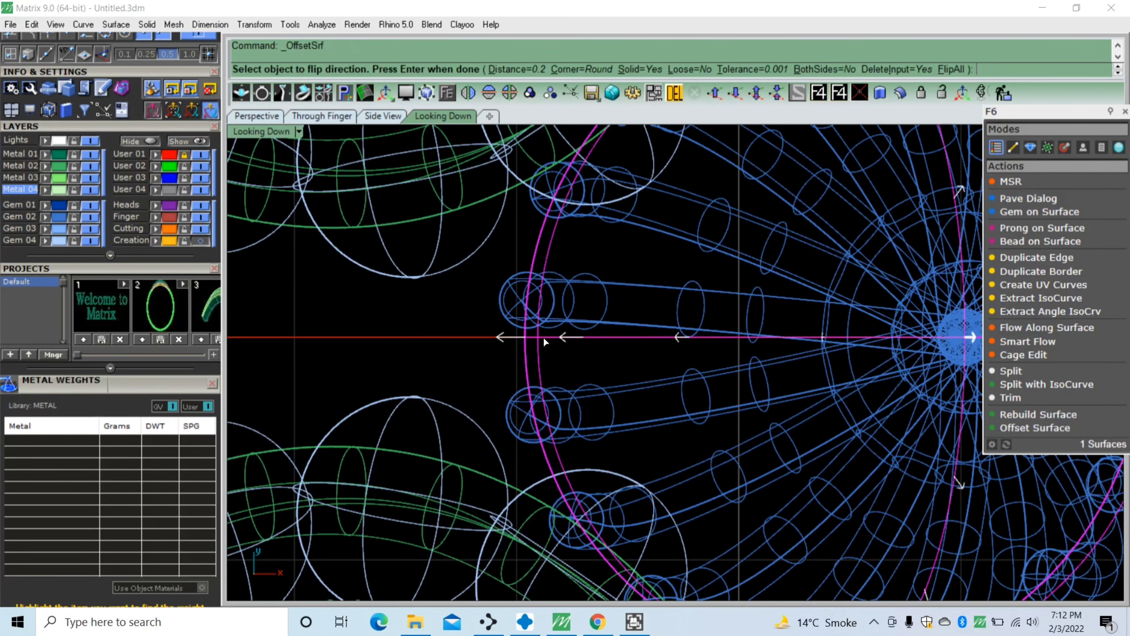
pyautogui.press('Return')
pyautogui.scroll(-5, 614, 401)
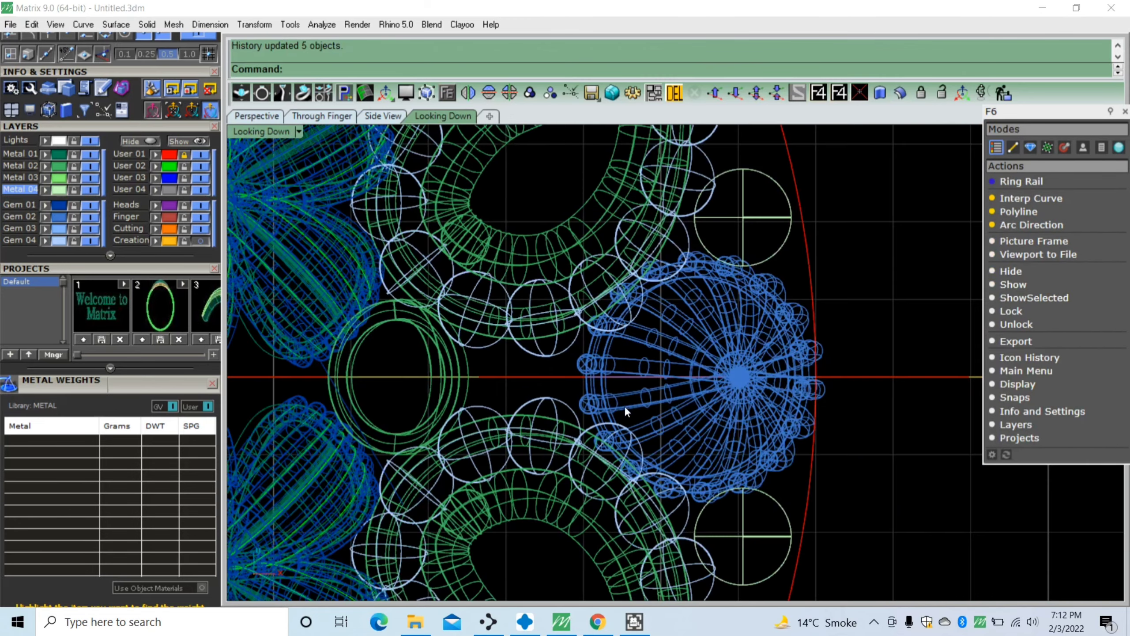
pyautogui.scroll(-3, 624, 406)
pyautogui.scroll(-3, 603, 412)
pyautogui.scroll(-2, 555, 266)
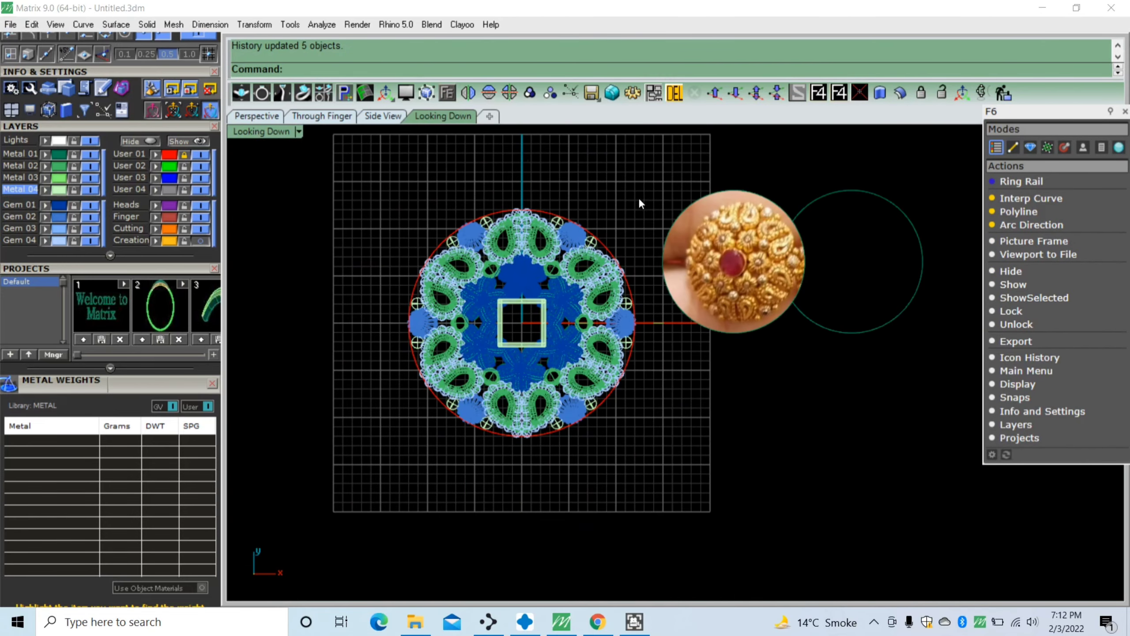
pyautogui.moveTo(894, 192); pyautogui.dragTo(334, 510)
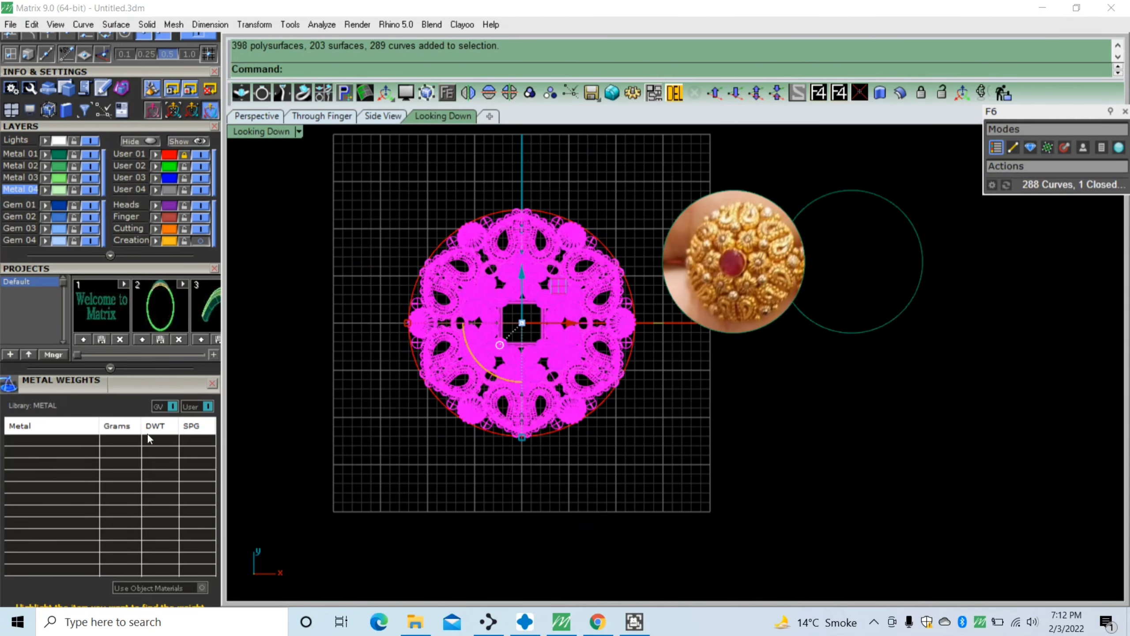
# Calculate metal weights for the whole design, accepting the warning and dismissing the not-solid message
pyautogui.scroll(-2, 116, 387)
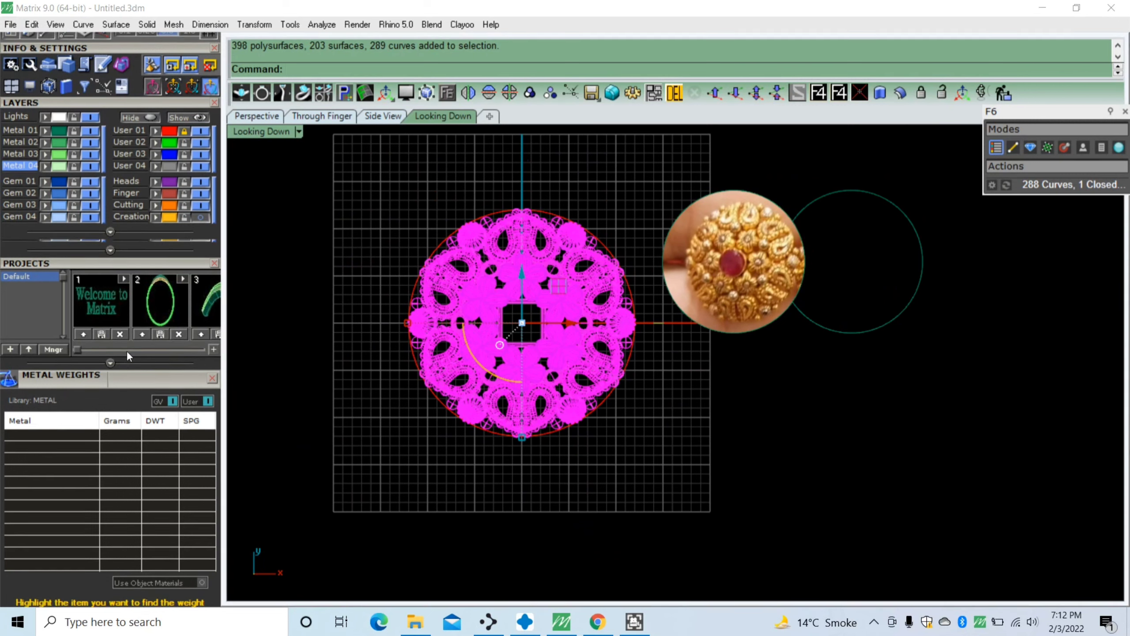
pyautogui.scroll(-2, 126, 350)
pyautogui.click(141, 472)
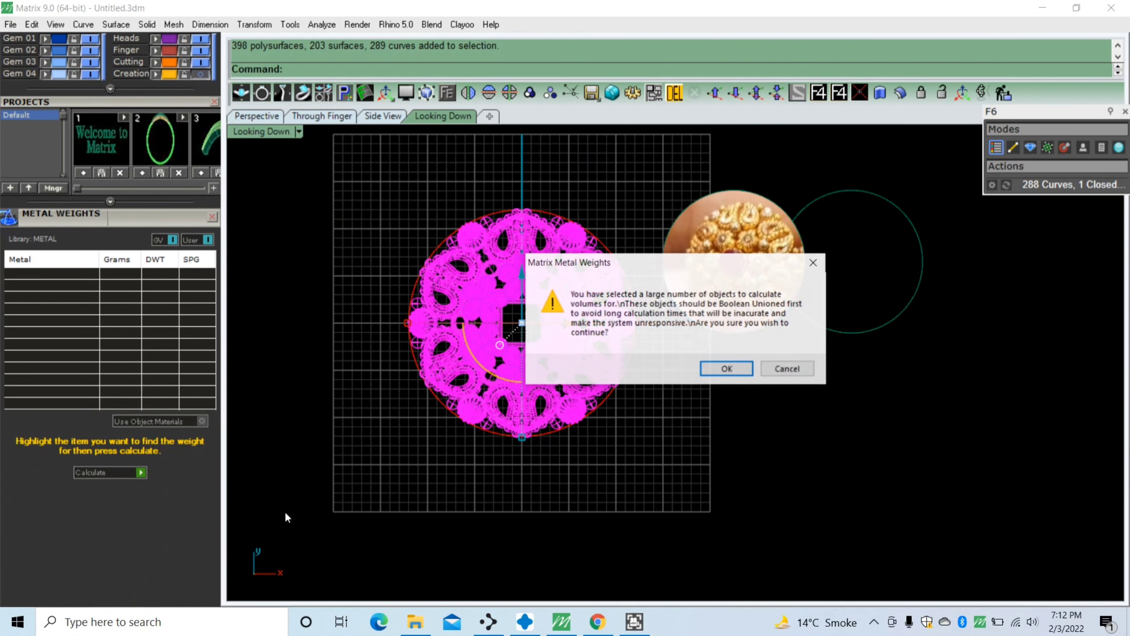
pyautogui.click(734, 372)
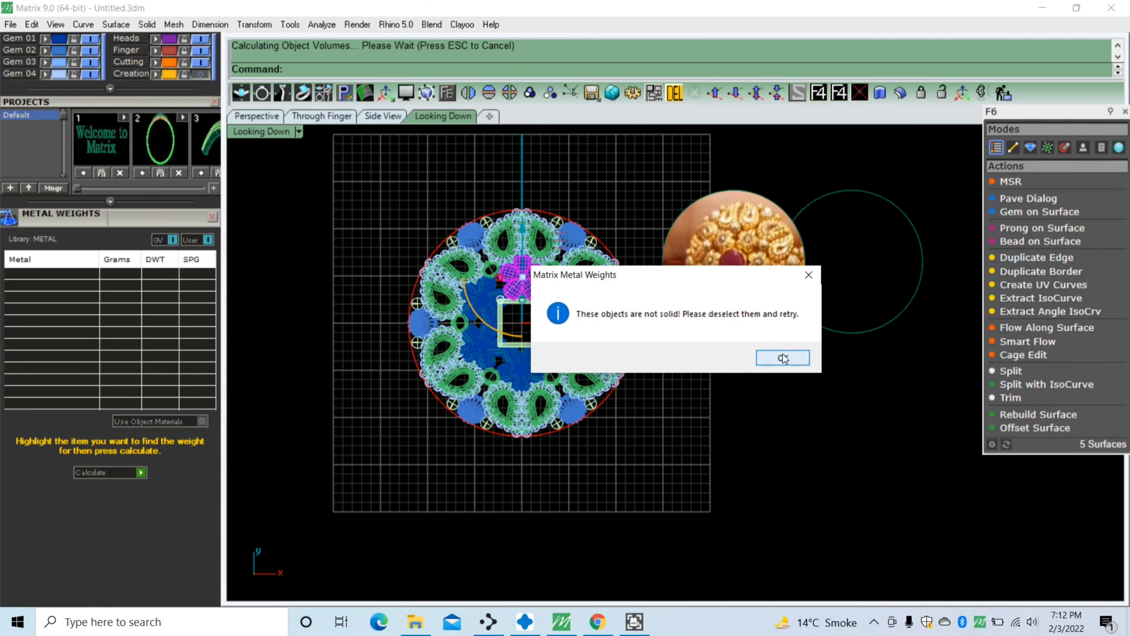
pyautogui.click(783, 358)
# Select the central flower and the lower-left arc piece to find the open surfaces
pyautogui.scroll(2, 539, 336)
pyautogui.scroll(5, 539, 336)
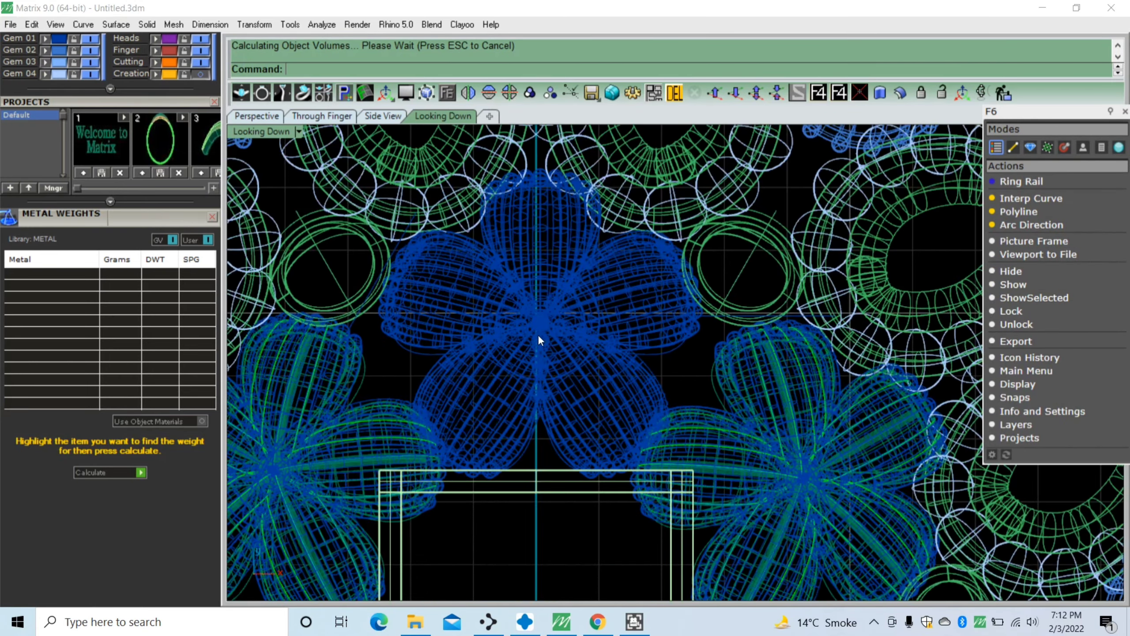
pyautogui.click(497, 416)
pyautogui.click(409, 270)
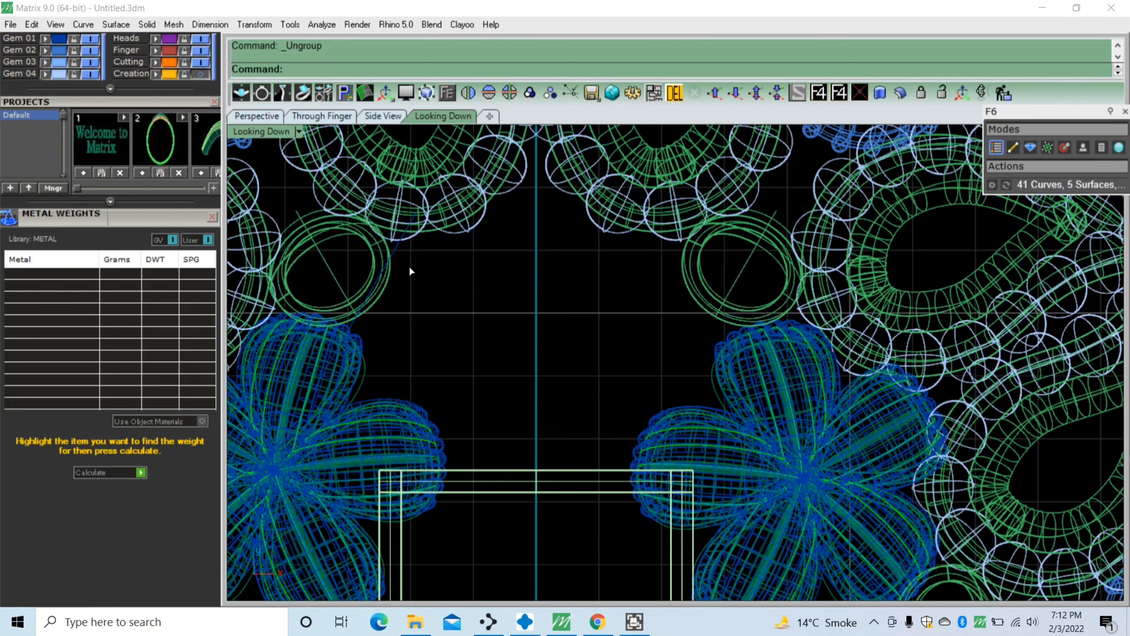
pyautogui.click(396, 402)
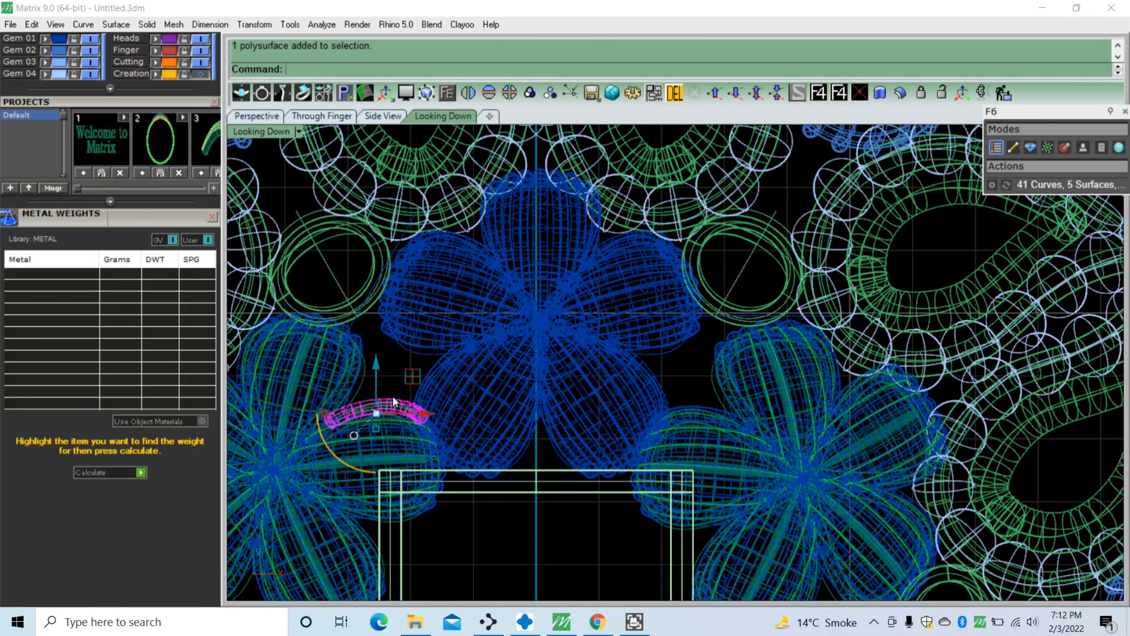
pyautogui.click(391, 370)
# Offset the first blue petal surface into a solid with distance 0.2
pyautogui.click(264, 118)
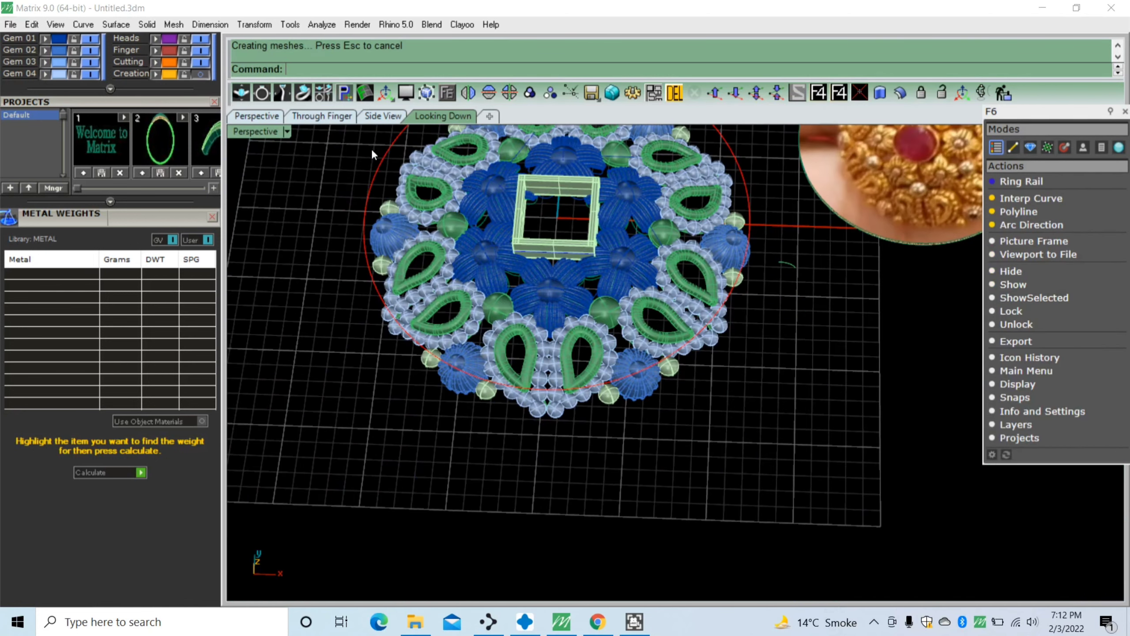
pyautogui.moveTo(566, 372); pyautogui.dragTo(601, 507, button='right')
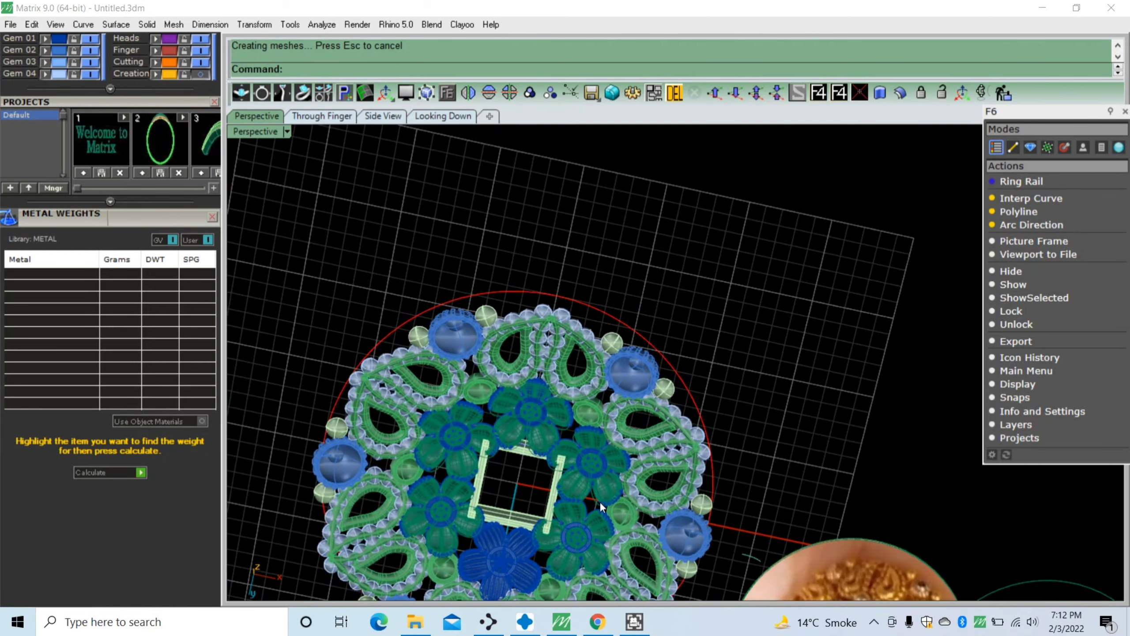
pyautogui.scroll(5, 556, 491)
pyautogui.scroll(4, 626, 514)
pyautogui.scroll(3, 657, 486)
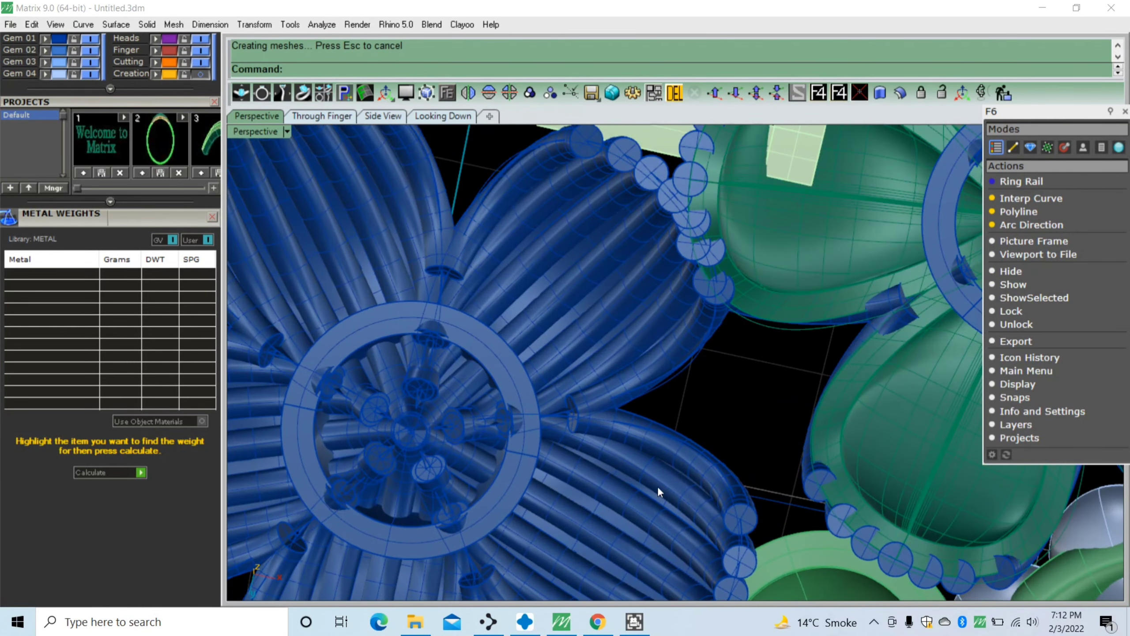
pyautogui.scroll(3, 718, 563)
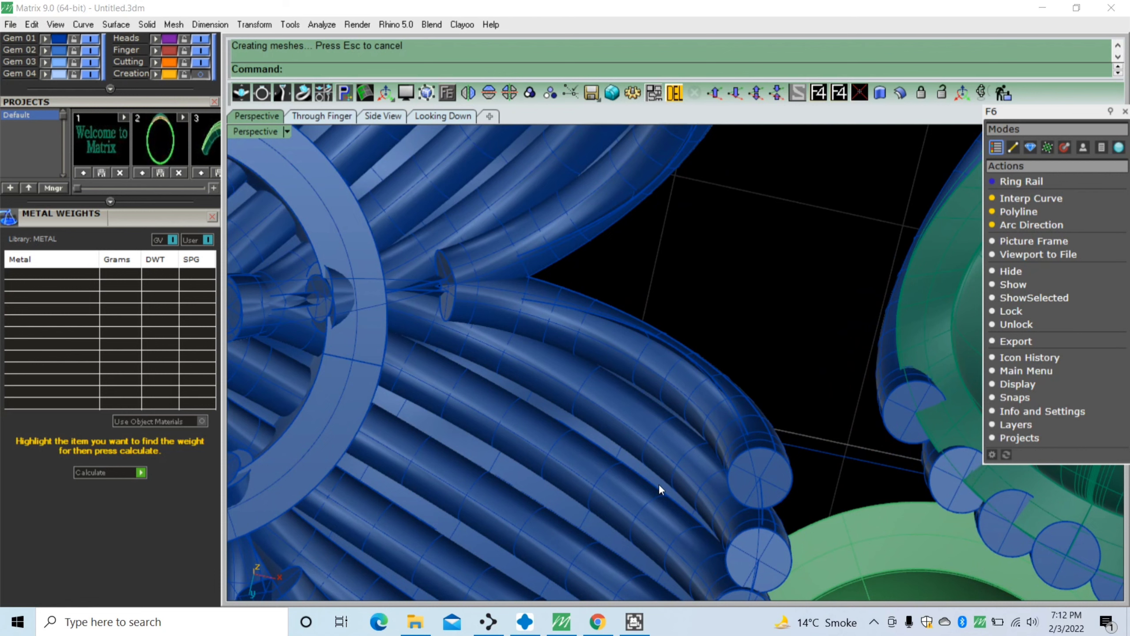
pyautogui.click(658, 484)
pyautogui.click(711, 523)
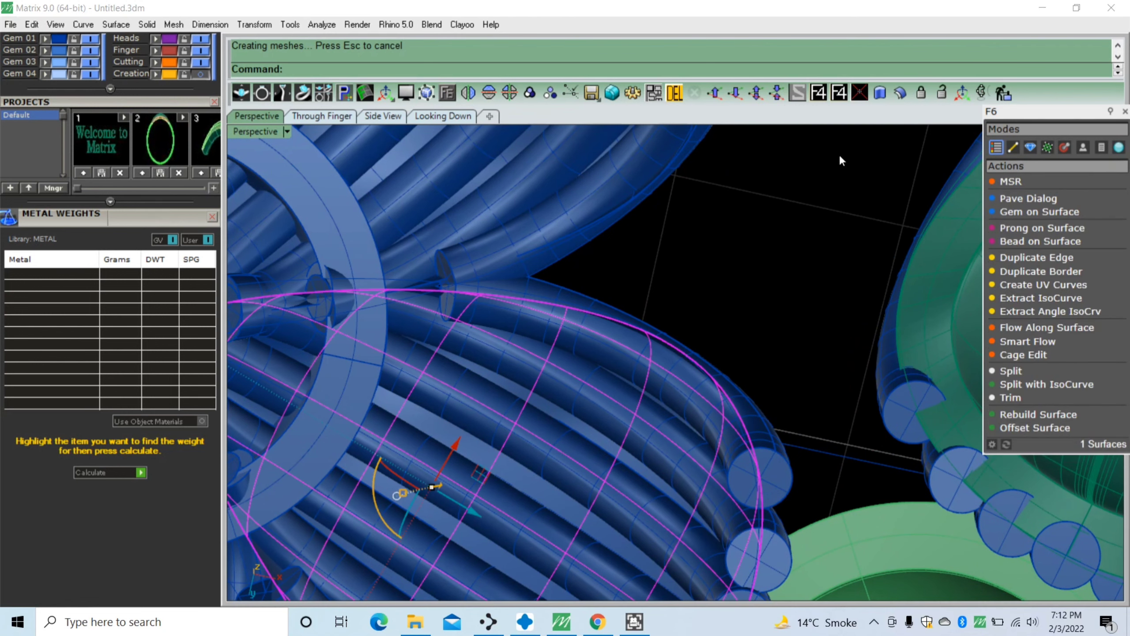
pyautogui.click(901, 93)
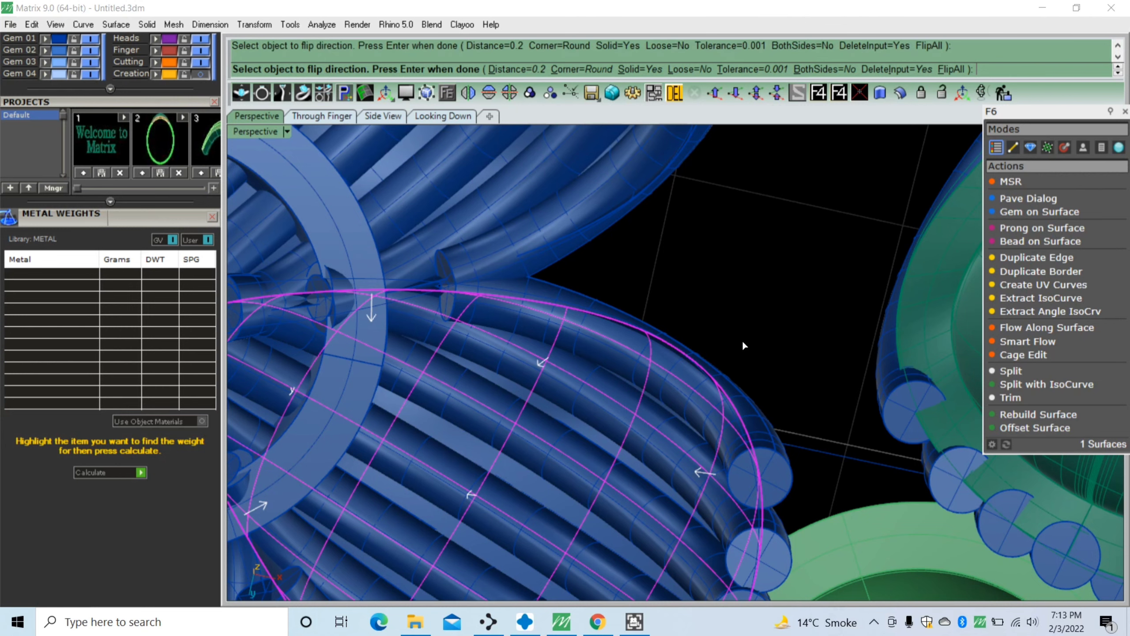
pyautogui.press('Return')
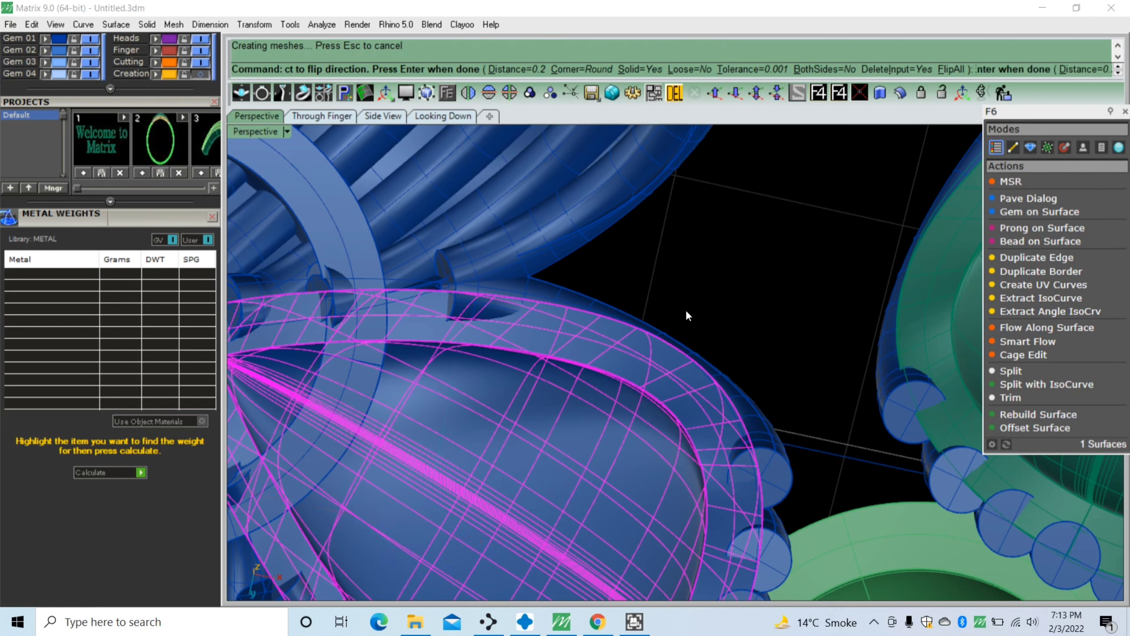
# Repeat the 0.2 solid offset on the petal surface beside the beads
pyautogui.scroll(-5, 646, 405)
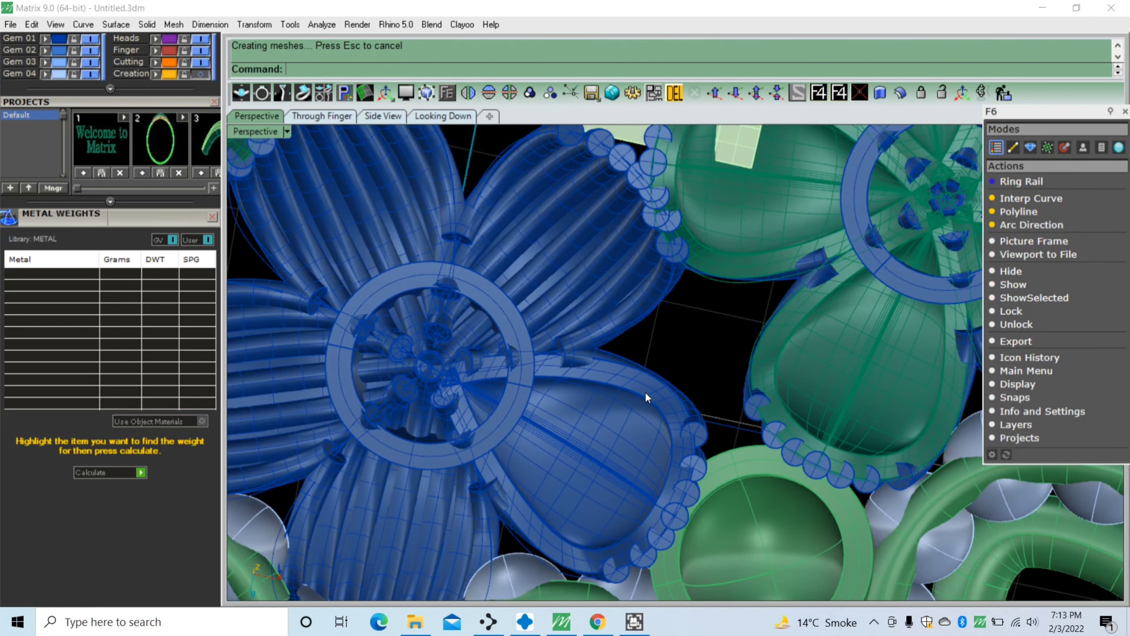
pyautogui.scroll(-3, 644, 392)
pyautogui.scroll(5, 629, 277)
pyautogui.scroll(3, 401, 274)
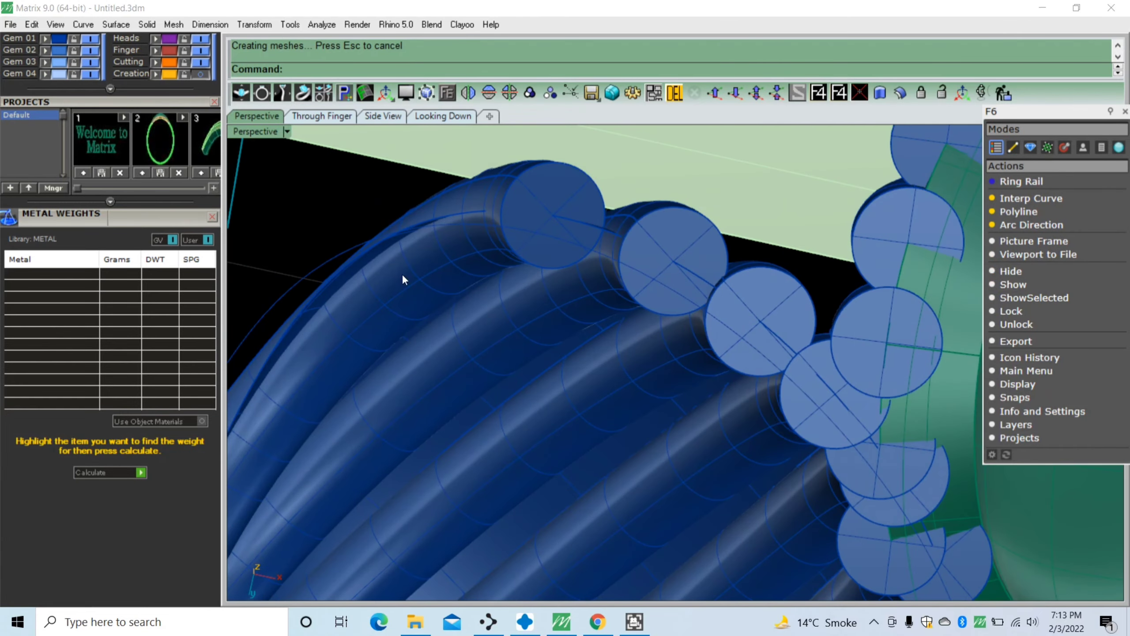
pyautogui.click(361, 261)
pyautogui.press('Return')
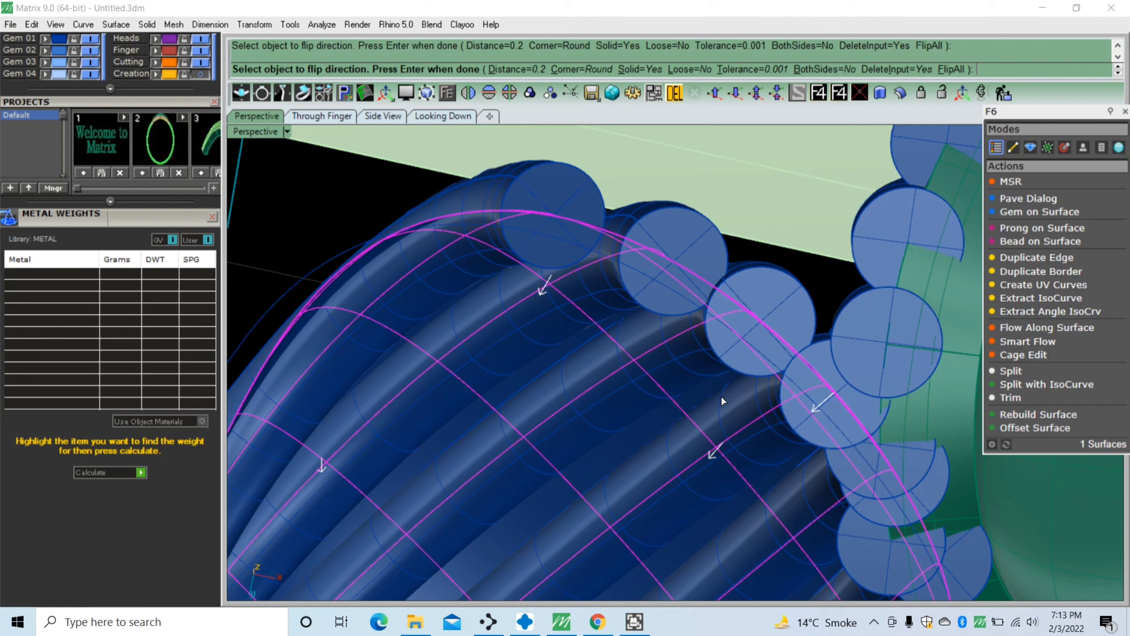
pyautogui.press('Return')
# Thicken the tube surface near the square frame into a 0.2 solid
pyautogui.scroll(-3, 726, 396)
pyautogui.moveTo(725, 396); pyautogui.dragTo(606, 305, button='right')
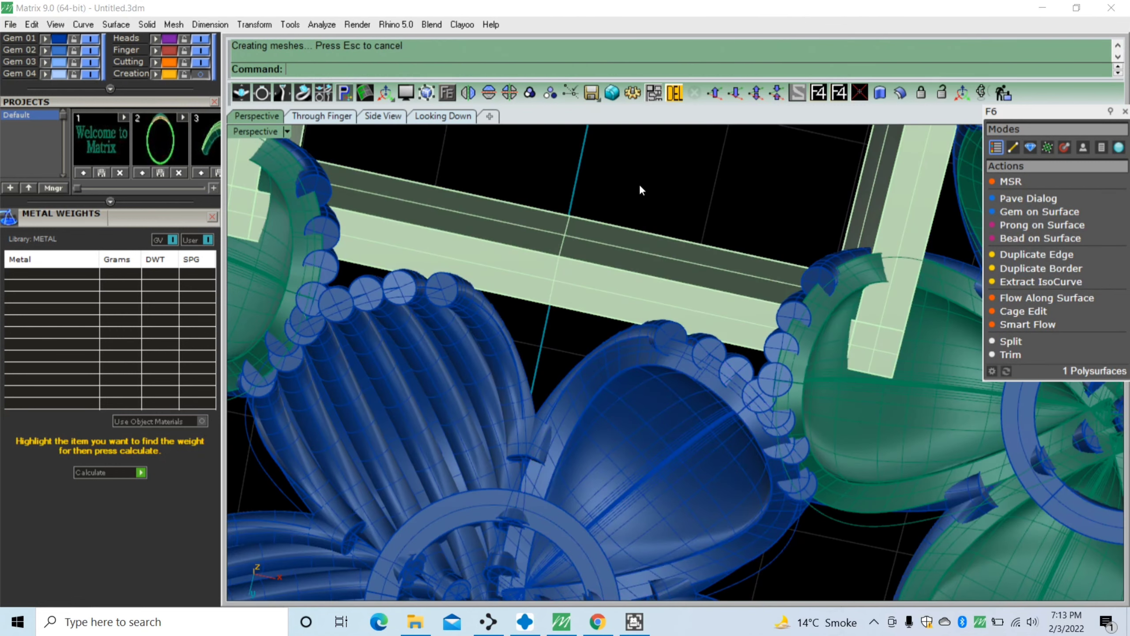
pyautogui.scroll(5, 444, 354)
pyautogui.scroll(2, 412, 219)
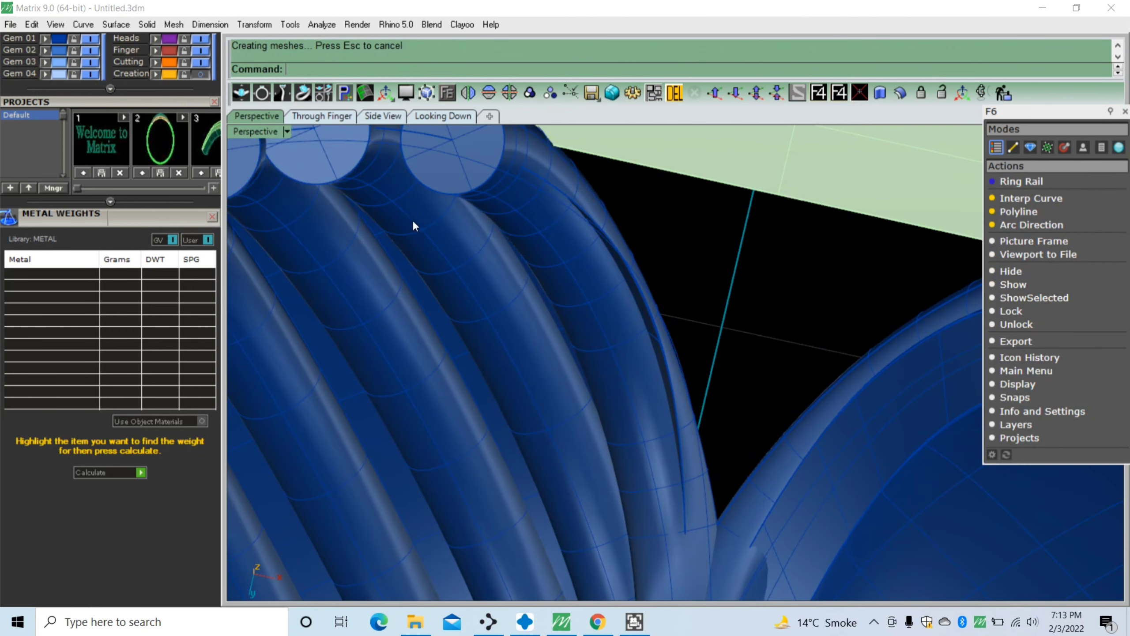
pyautogui.click(626, 270)
pyautogui.click(666, 320)
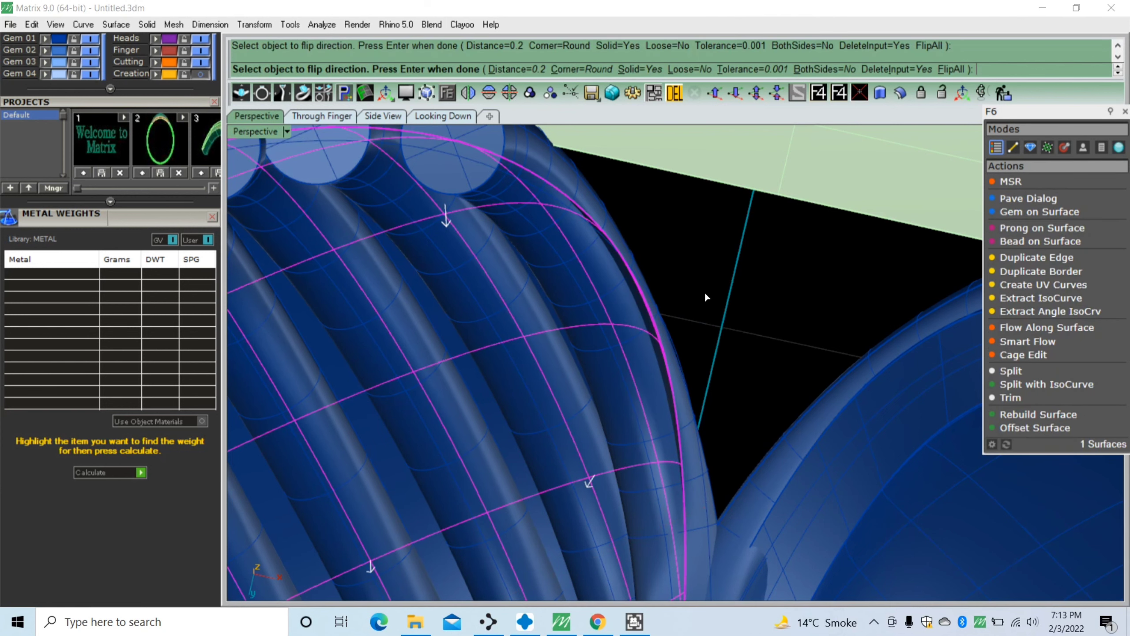
pyautogui.press('Return')
# Make the next tube surface solid with the same 0.2 offset
pyautogui.scroll(-2, 706, 296)
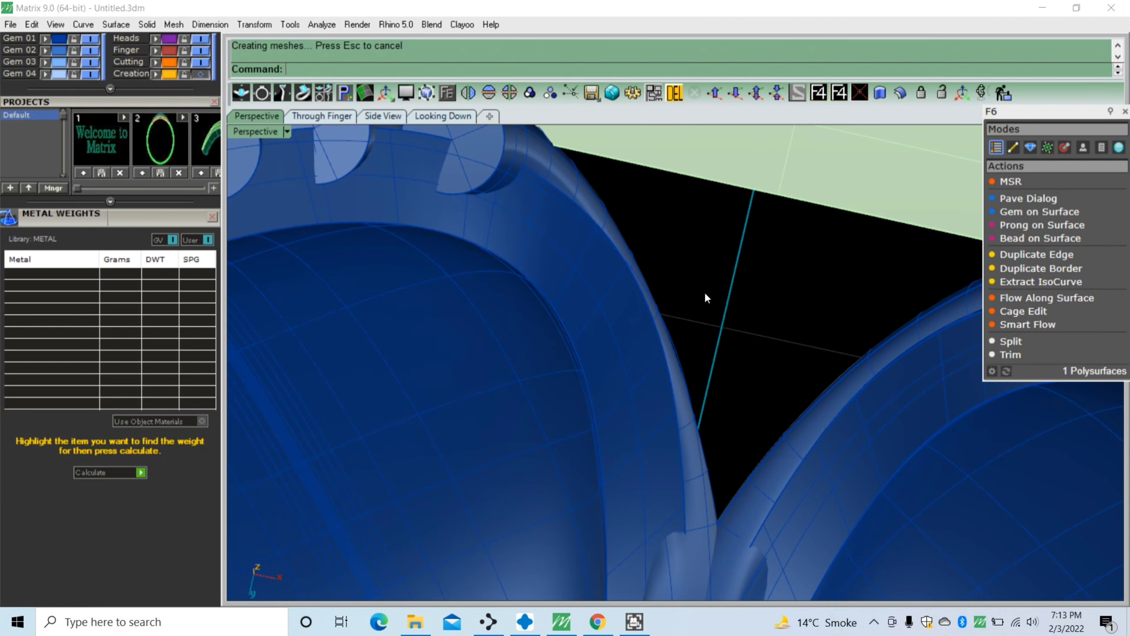
pyautogui.scroll(-5, 706, 297)
pyautogui.scroll(5, 669, 336)
pyautogui.scroll(3, 603, 390)
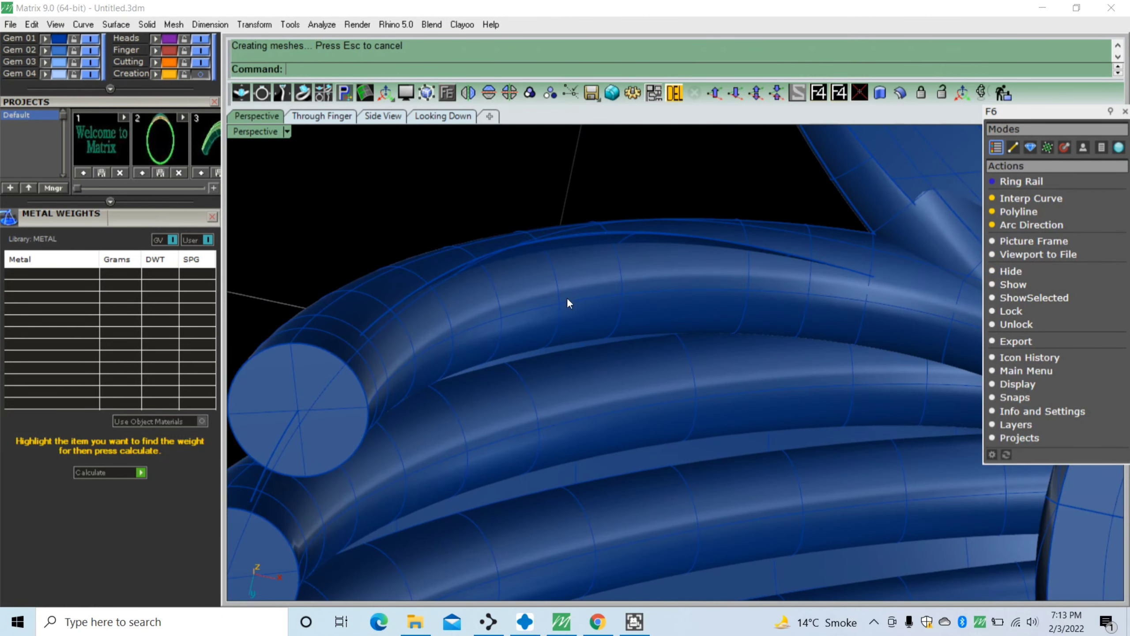
pyautogui.click(571, 241)
pyautogui.press('Return')
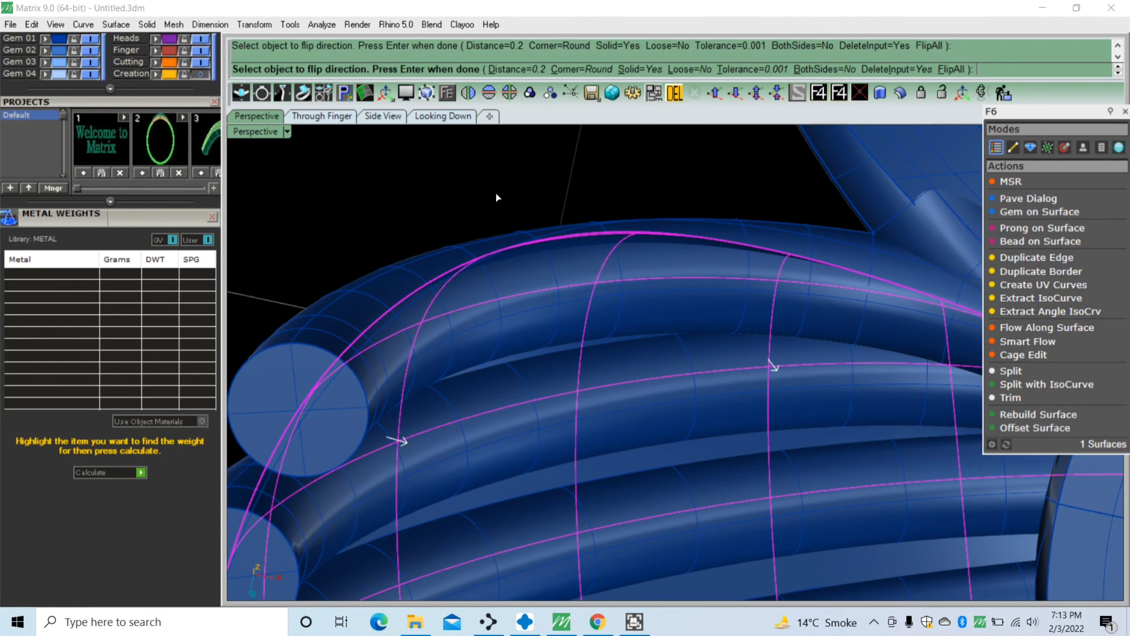
pyautogui.press('Return')
# Thicken one more petal tube surface with a 0.2 solid offset, then clear the selection
pyautogui.scroll(-2, 496, 193)
pyautogui.scroll(-2, 458, 209)
pyautogui.scroll(-2, 420, 228)
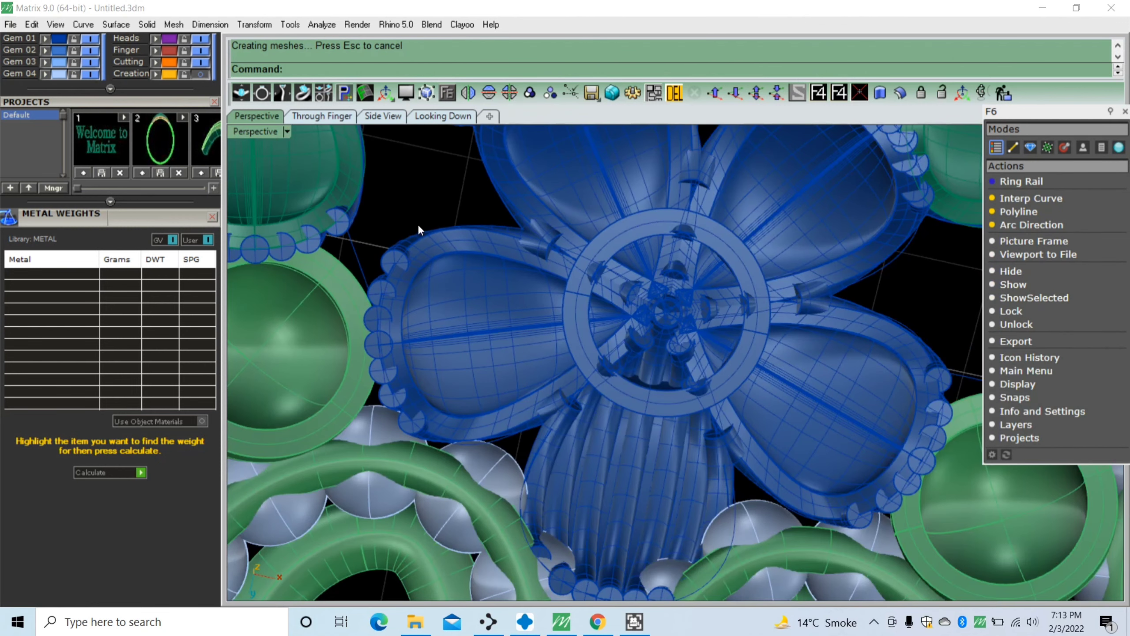
pyautogui.scroll(-2, 418, 225)
pyautogui.scroll(3, 500, 400)
pyautogui.scroll(2, 492, 463)
pyautogui.scroll(2, 511, 489)
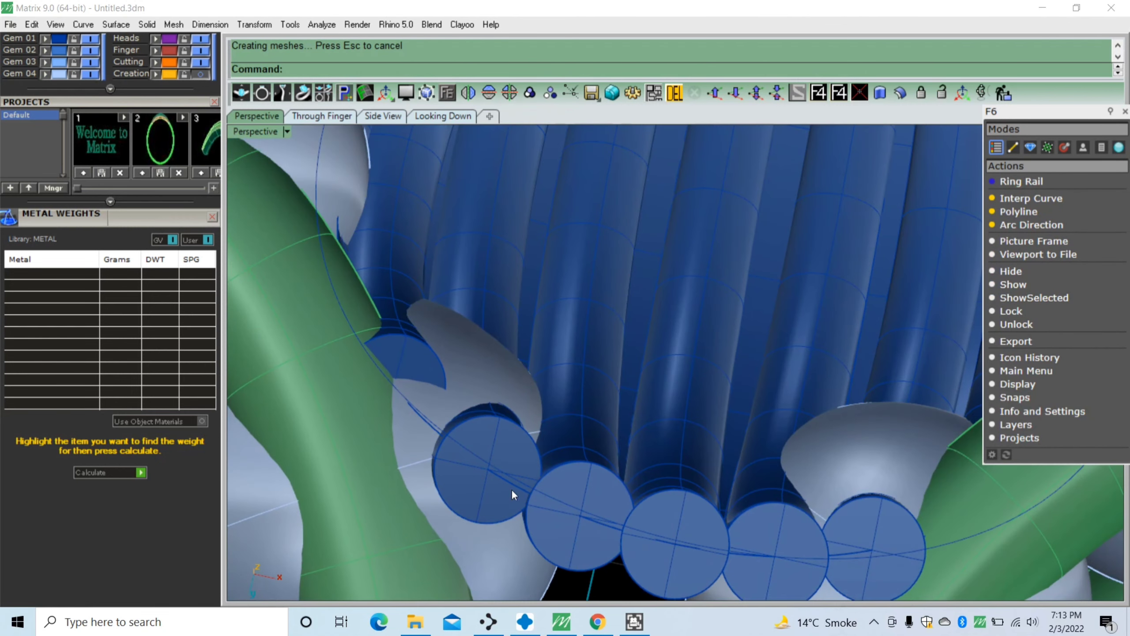
pyautogui.scroll(-3, 471, 445)
pyautogui.scroll(2, 421, 256)
pyautogui.scroll(2, 421, 260)
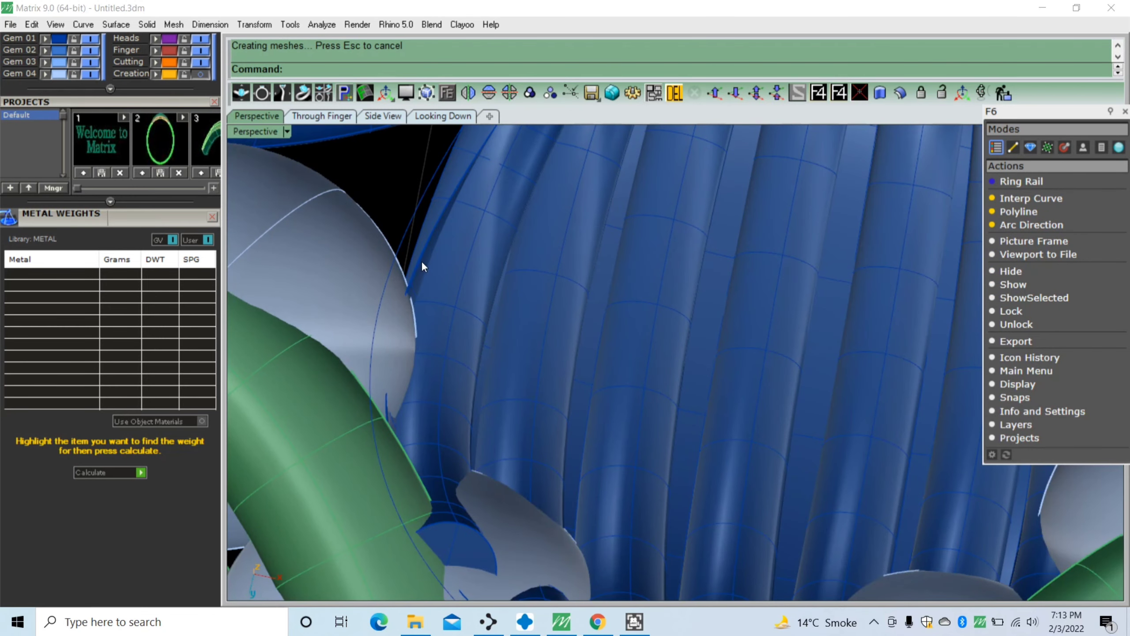
pyautogui.click(423, 267)
pyautogui.press('Return')
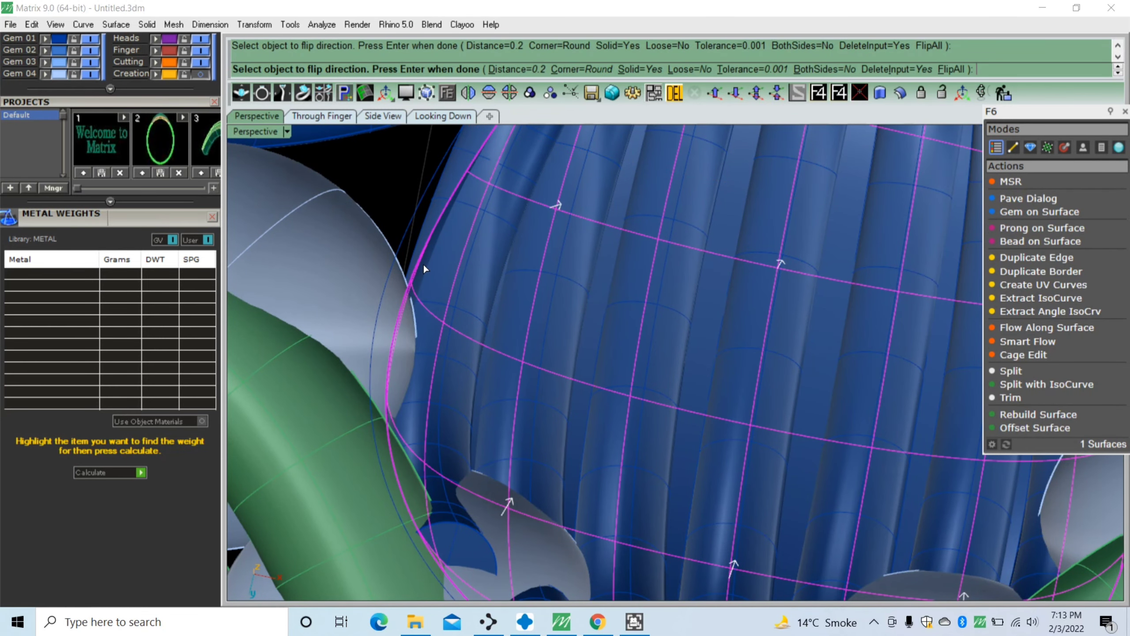
pyautogui.press('Return')
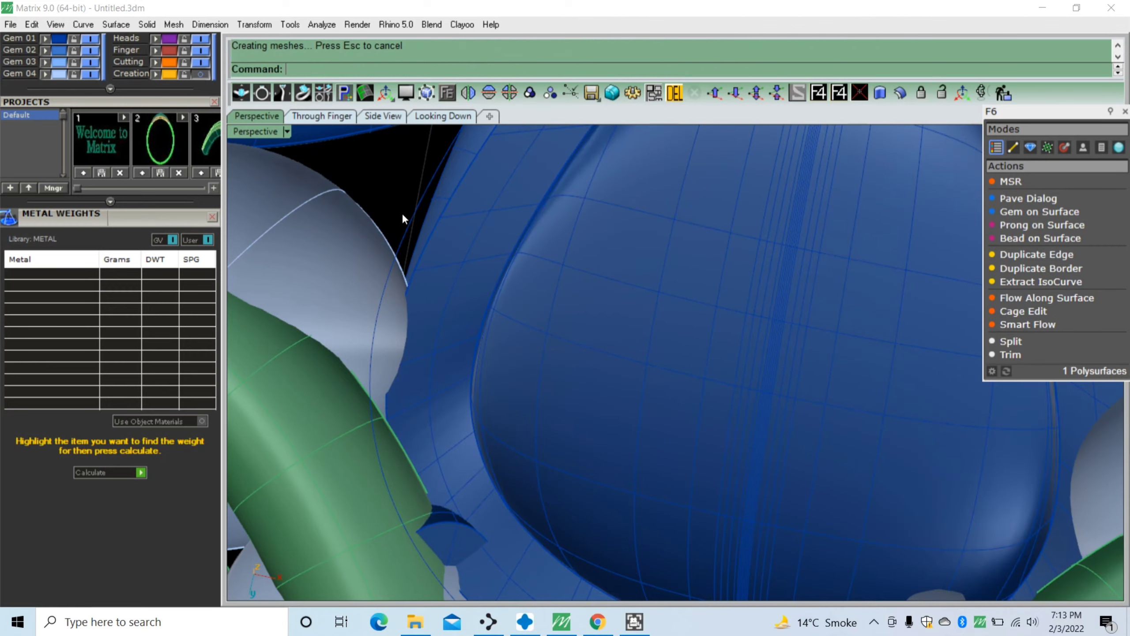
pyautogui.press('Escape')
pyautogui.scroll(-3, 434, 329)
pyautogui.scroll(-2, 434, 329)
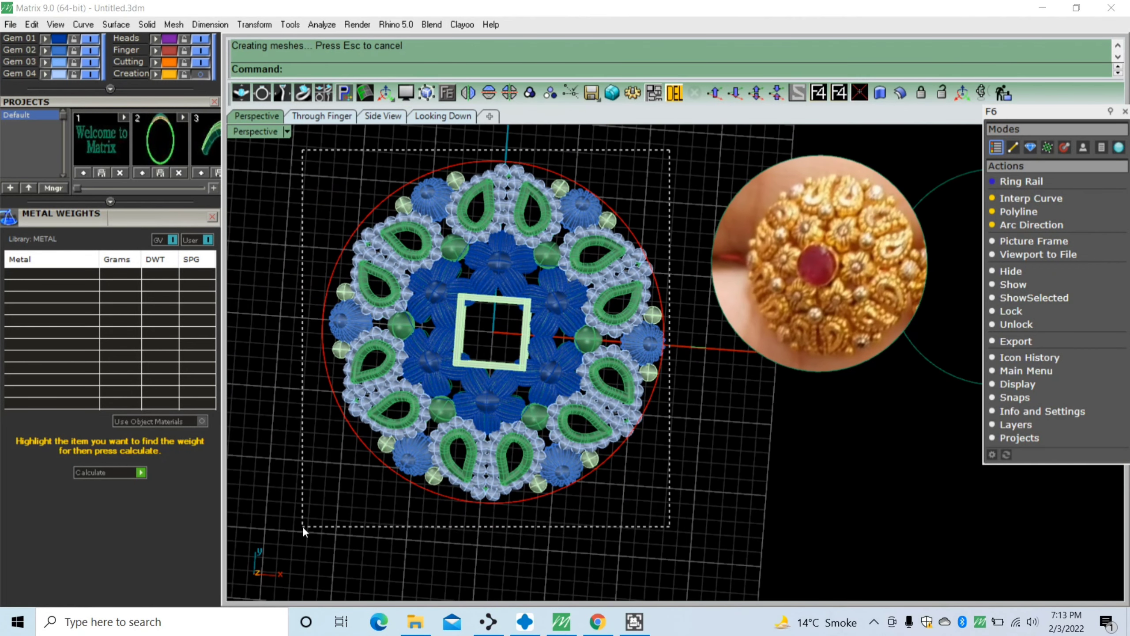
# Run Metal Weights on the whole ring top, which reports a negative-volume piece
pyautogui.moveTo(671, 155); pyautogui.dragTo(288, 526)
pyautogui.moveTo(684, 151); pyautogui.dragTo(294, 516)
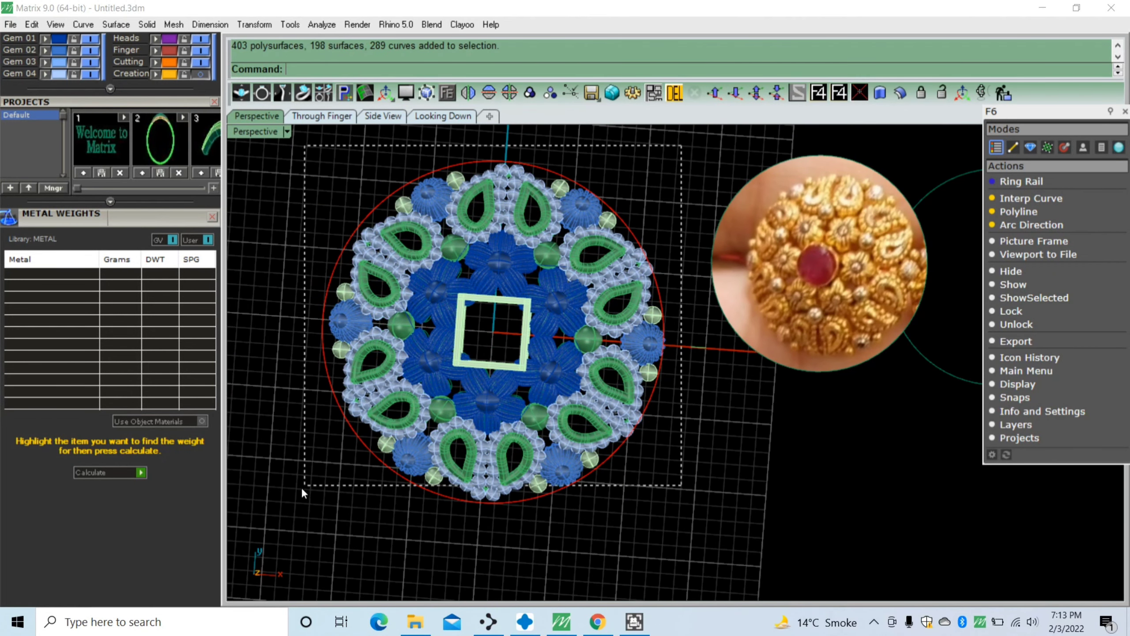
pyautogui.click(142, 472)
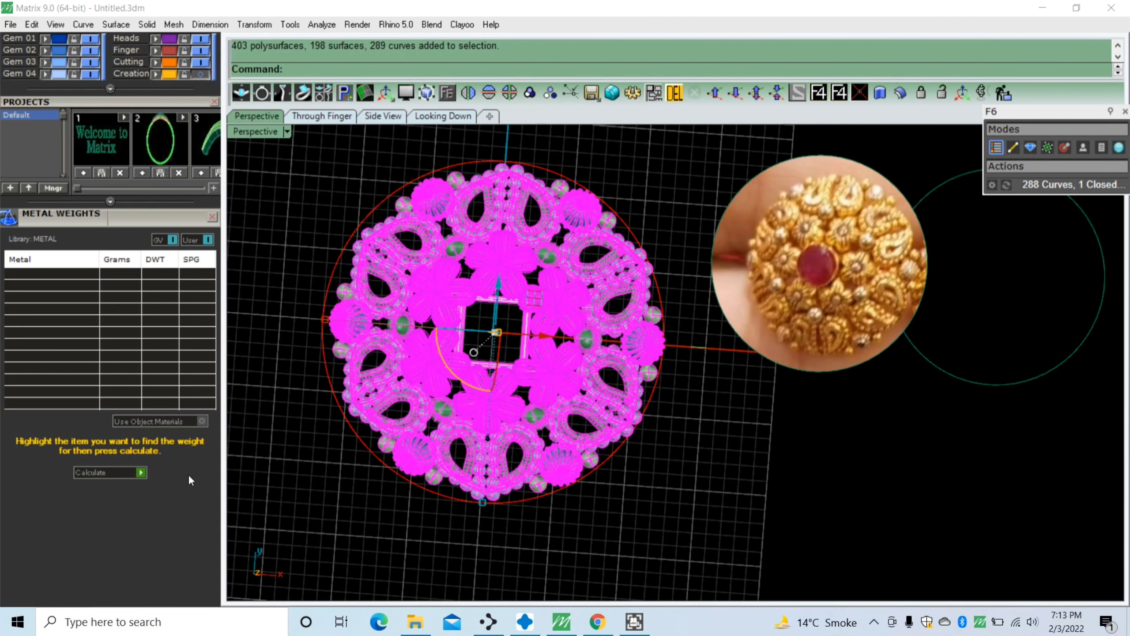
pyautogui.click(730, 369)
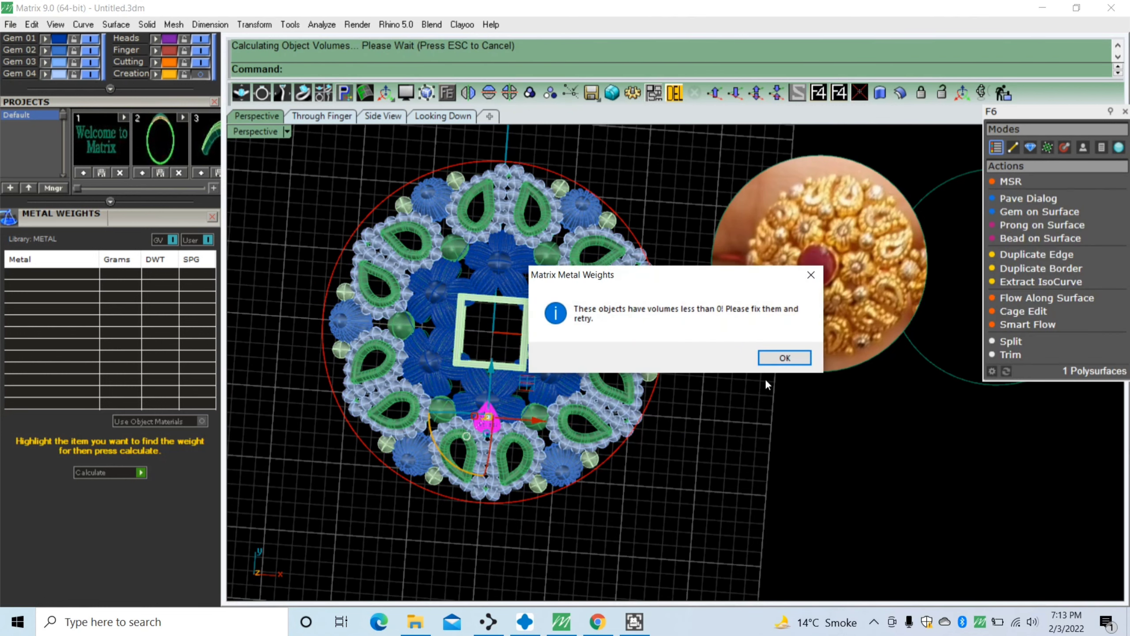
pyautogui.click(785, 357)
# Delete the flagged negative-volume teardrop polysurface
pyautogui.scroll(2, 493, 437)
pyautogui.scroll(5, 493, 438)
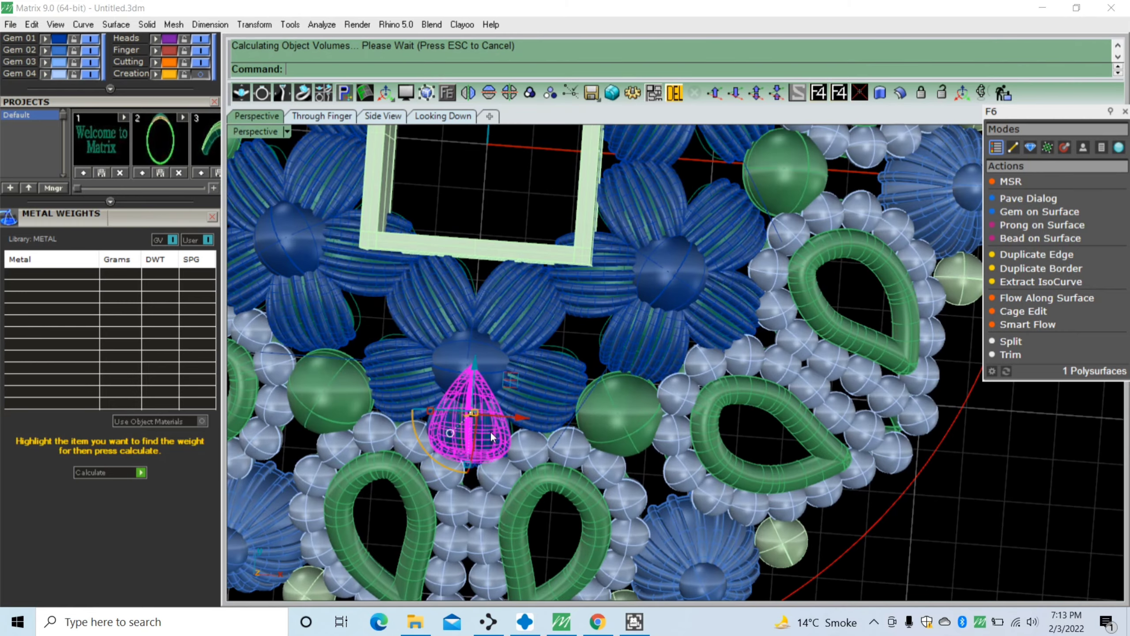
pyautogui.scroll(-4, 493, 438)
pyautogui.scroll(3, 527, 415)
pyautogui.press('Delete')
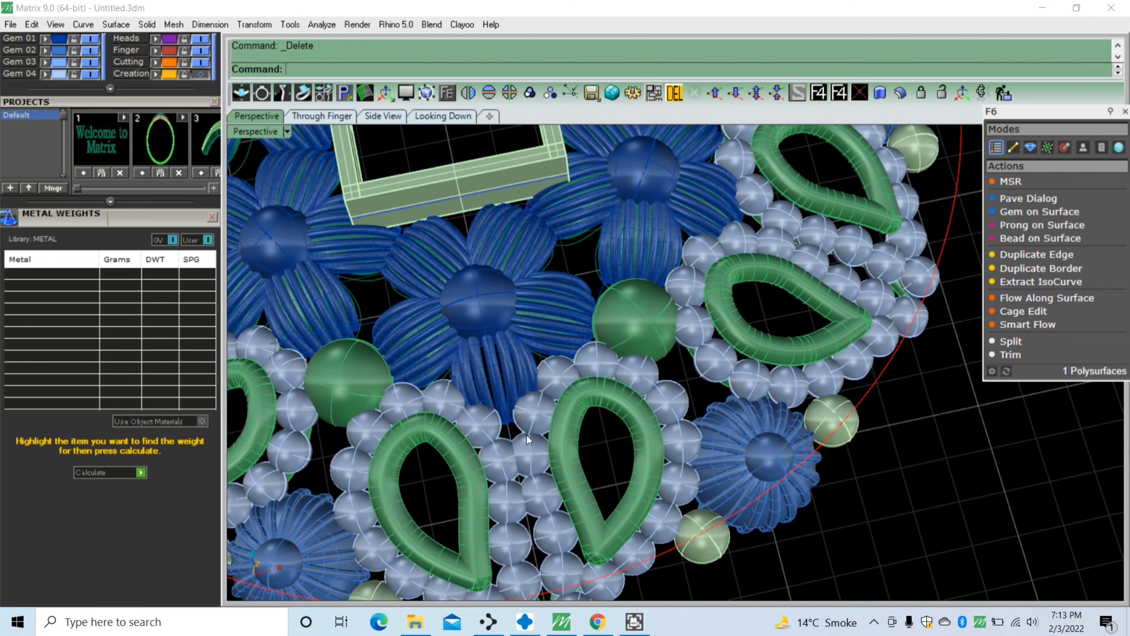
pyautogui.moveTo(527, 414)
pyautogui.mouseDown(button='right')
pyautogui.moveTo(543, 147)
pyautogui.moveTo(398, 332)
pyautogui.mouseUp(button='right')
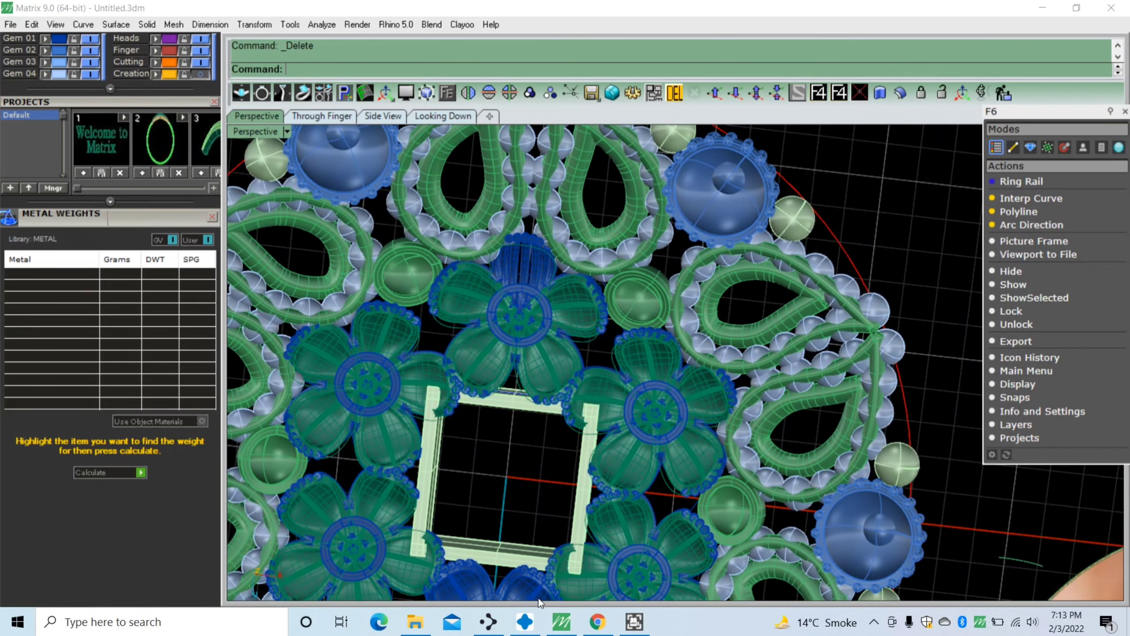
# Mirror a copy of the petal beside the gap to fill the empty spot
pyautogui.scroll(-3, 492, 432)
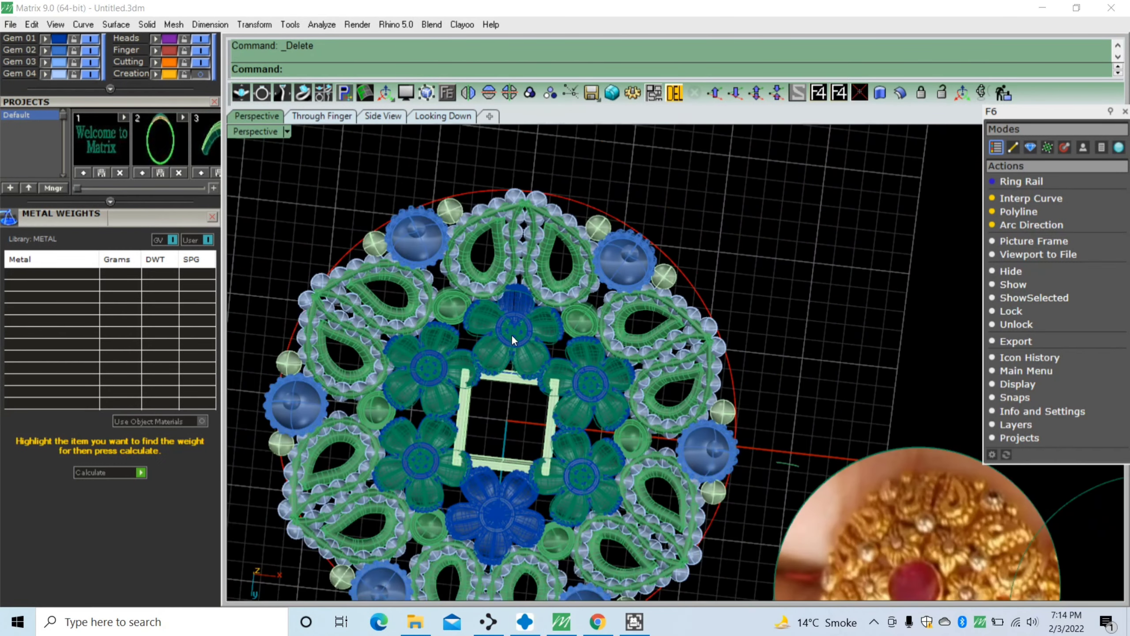
pyautogui.scroll(4, 483, 554)
pyautogui.click(500, 552)
pyautogui.scroll(-5, 500, 552)
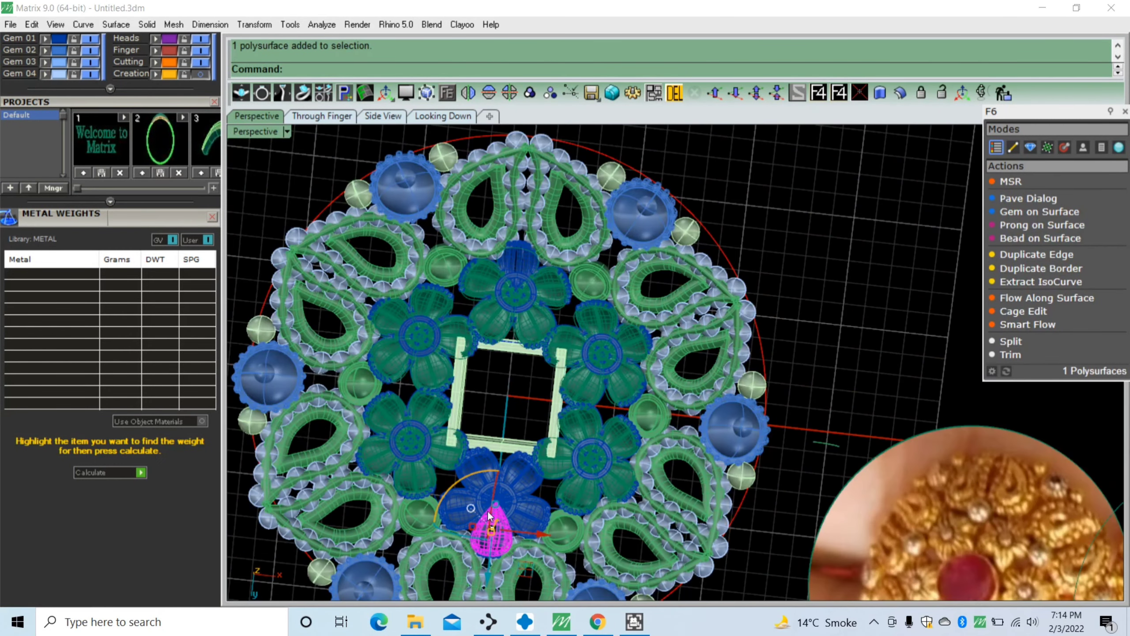
pyautogui.click(489, 95)
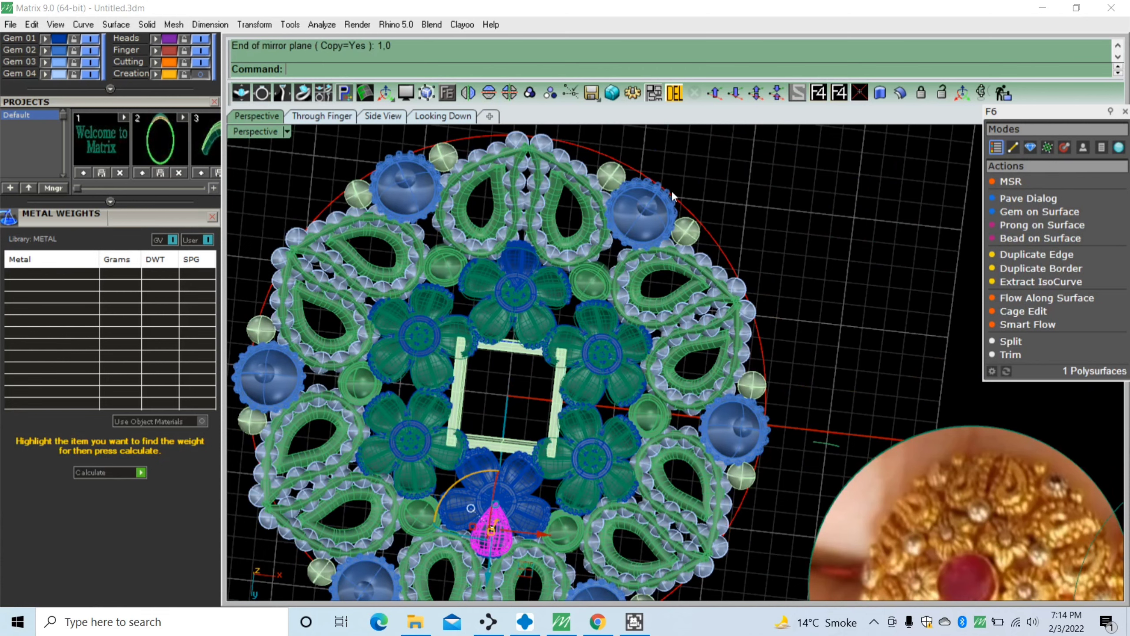
pyautogui.press('Escape')
# Calculate metal weights for everything except the reference image: 273.66 volume, 4.90 g in 22KY gold
pyautogui.scroll(-3, 442, 359)
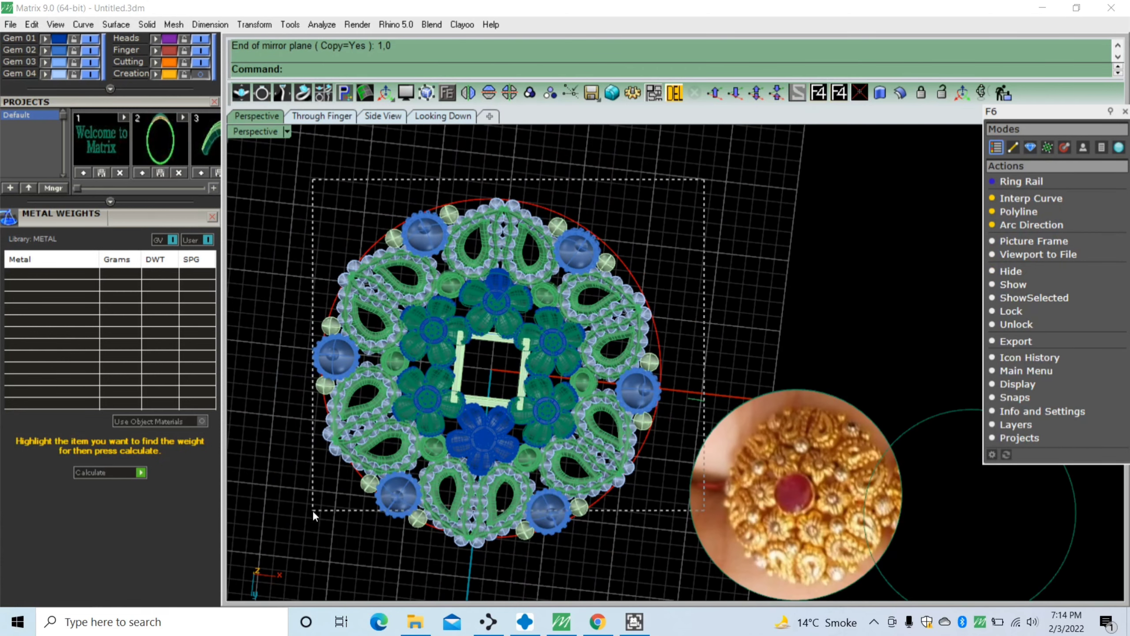
pyautogui.moveTo(440, 354); pyautogui.dragTo(306, 548)
pyautogui.keyDown('ctrl'); pyautogui.moveTo(838, 347); pyautogui.dragTo(692, 534); pyautogui.keyUp('ctrl')
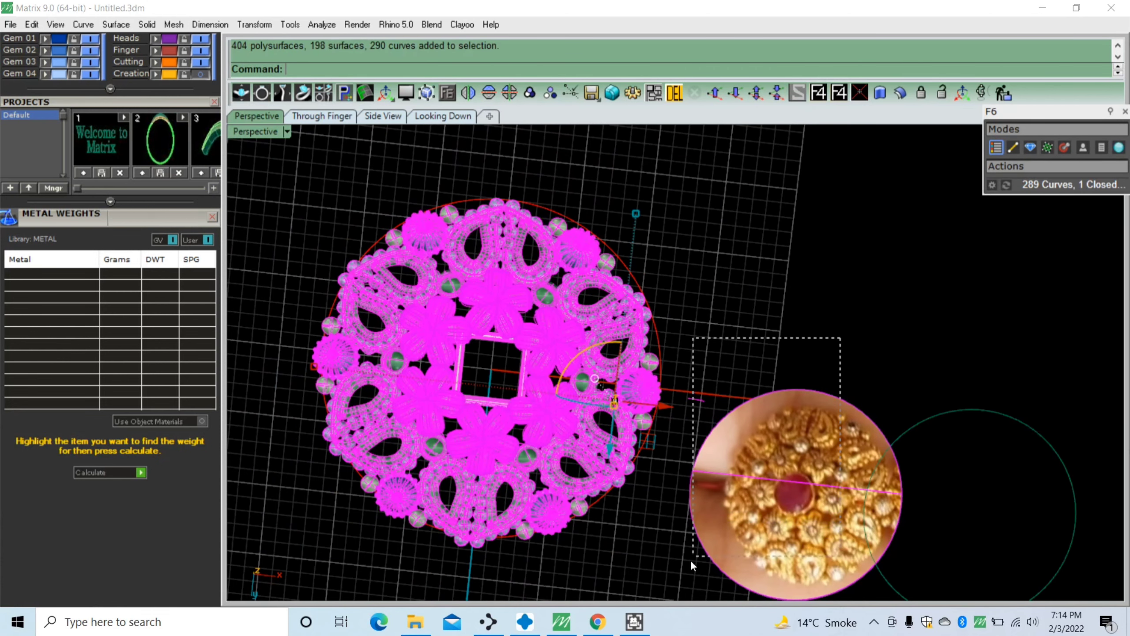
pyautogui.click(144, 475)
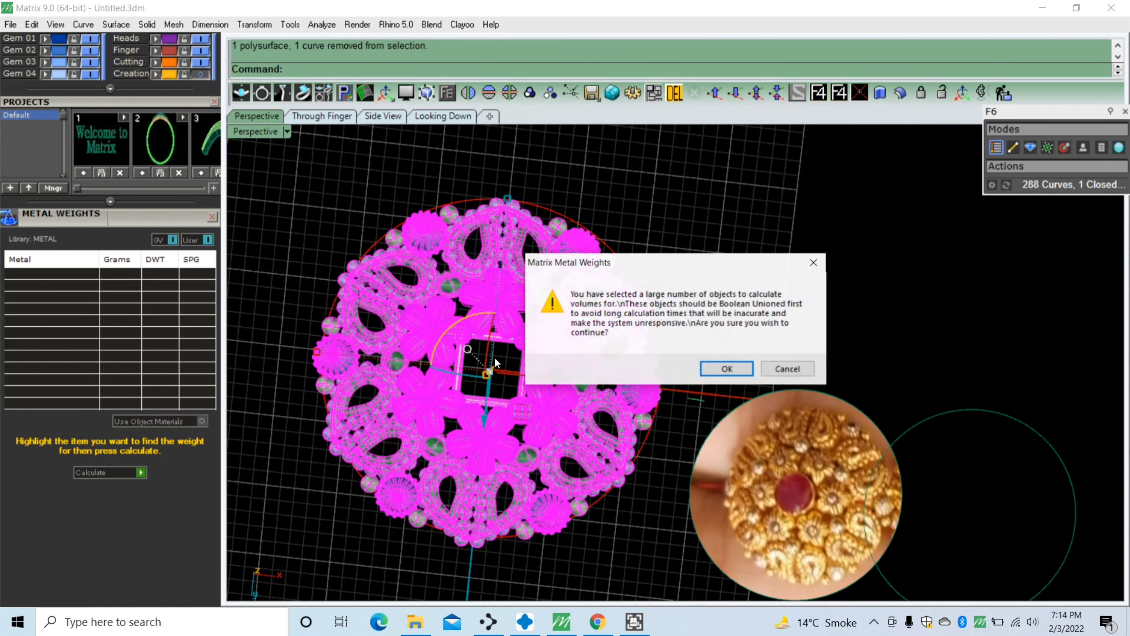
pyautogui.click(725, 366)
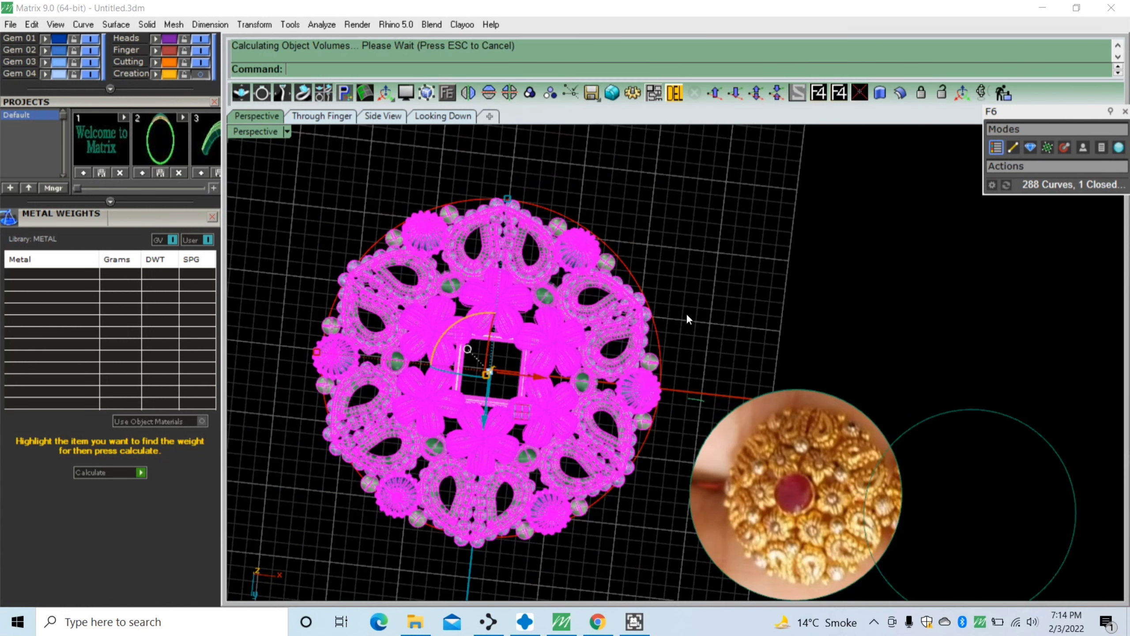
pyautogui.click(655, 260)
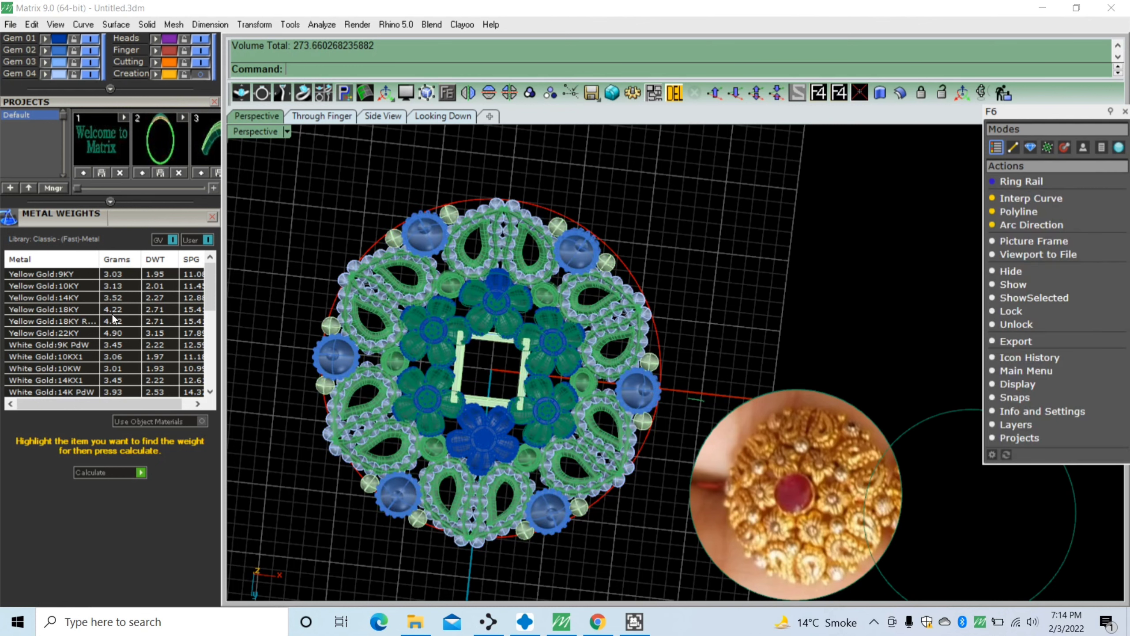
pyautogui.scroll(-3, 360, 329)
pyautogui.moveTo(360, 329)
pyautogui.mouseDown(button='right')
pyautogui.moveTo(495, 560)
pyautogui.moveTo(497, 177)
pyautogui.moveTo(447, 292)
pyautogui.mouseUp(button='right')
pyautogui.moveTo(508, 415)
pyautogui.mouseDown(button='right')
pyautogui.moveTo(493, 439)
pyautogui.moveTo(507, 415)
pyautogui.mouseUp(button='right')
pyautogui.scroll(2, 507, 414)
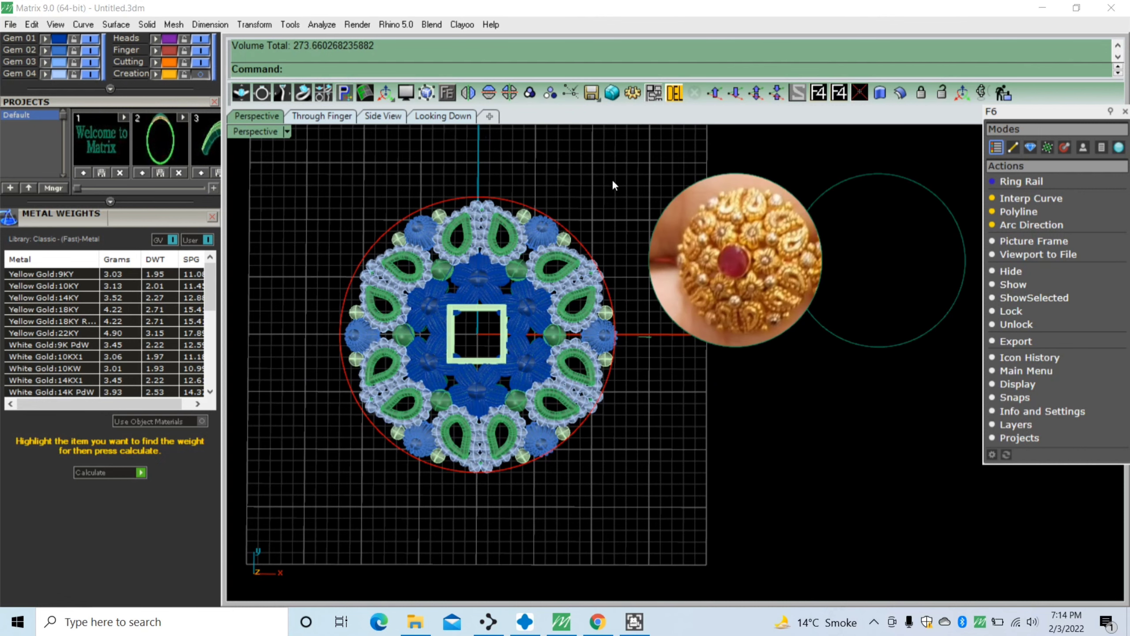
pyautogui.moveTo(625, 175); pyautogui.dragTo(294, 505)
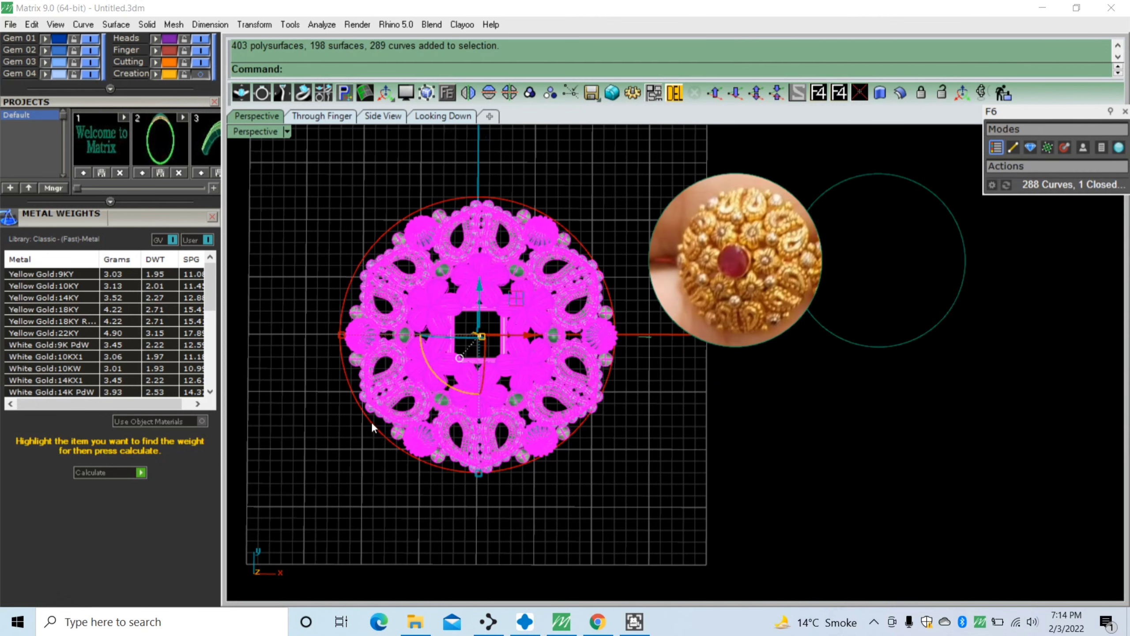
pyautogui.scroll(3, 447, 343)
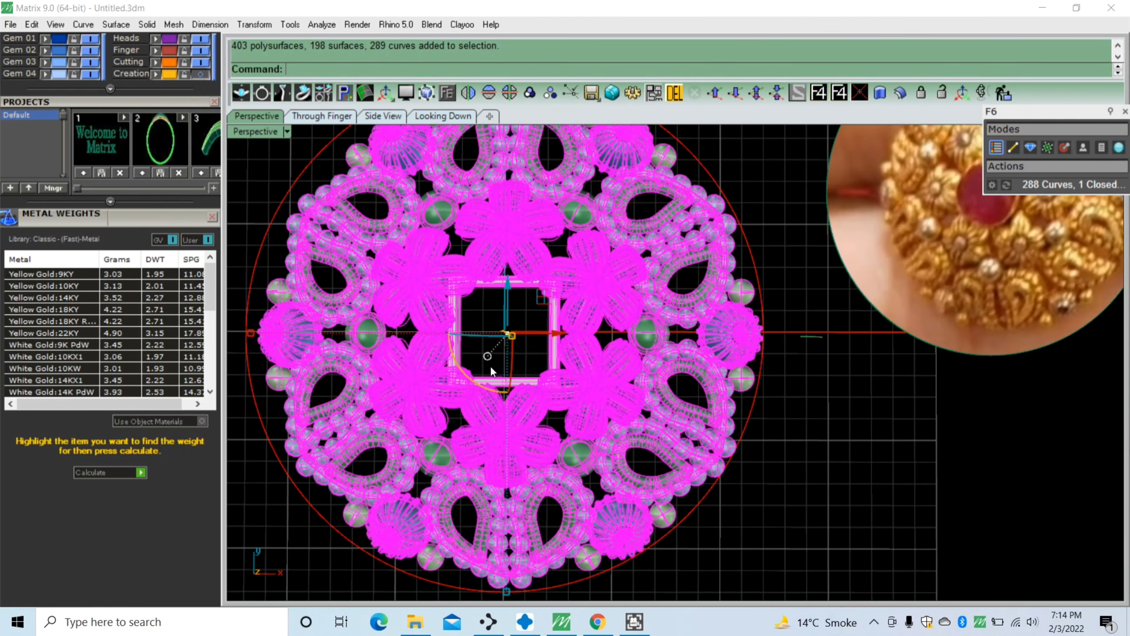
pyautogui.click(470, 374)
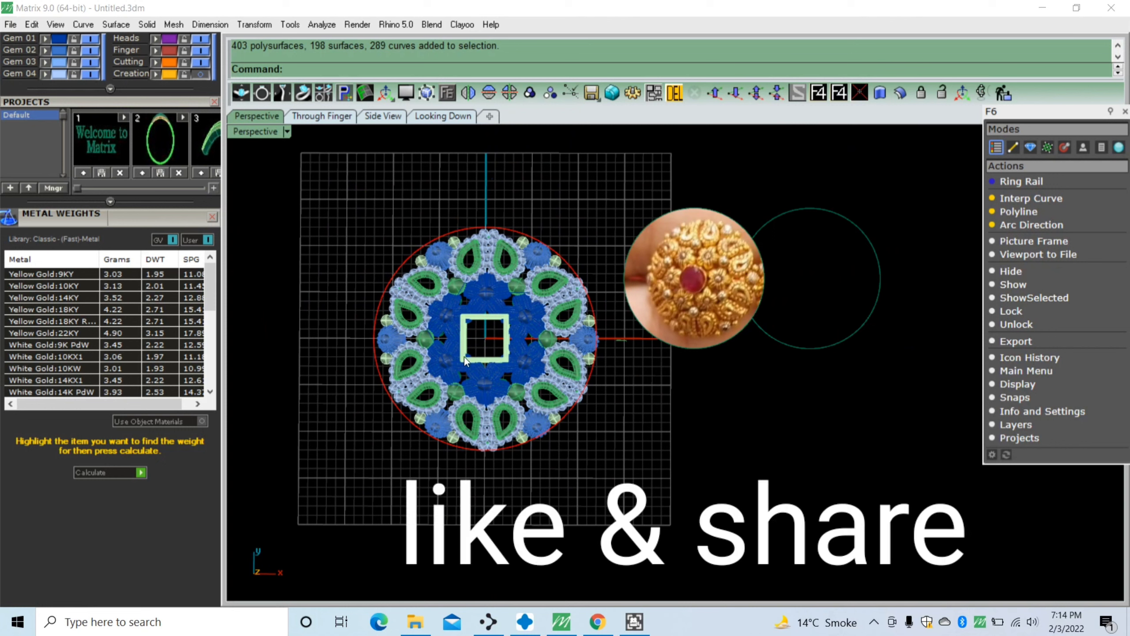